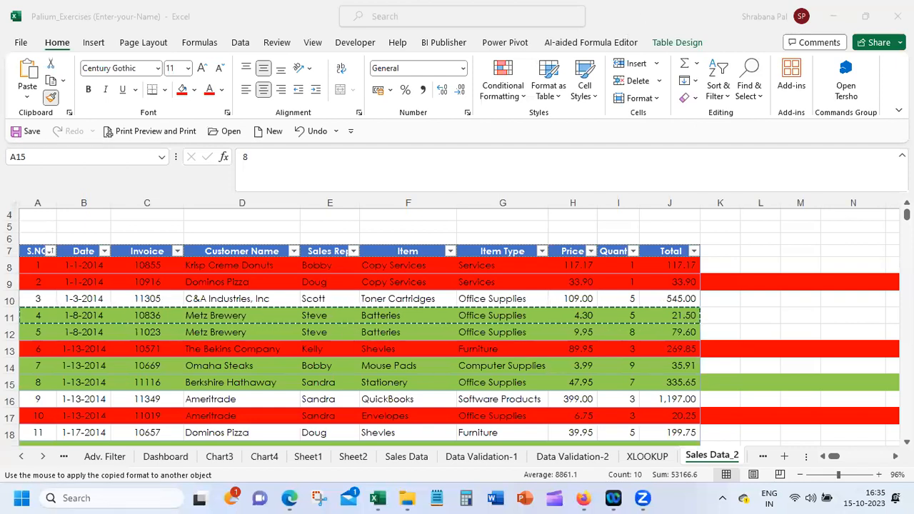
Apply the copied green row format to sheet rows 22, 33, 38 and 39 with Format Painter
scroll(457, 329, "down", 1)
scroll(885, 442, "down", 5)
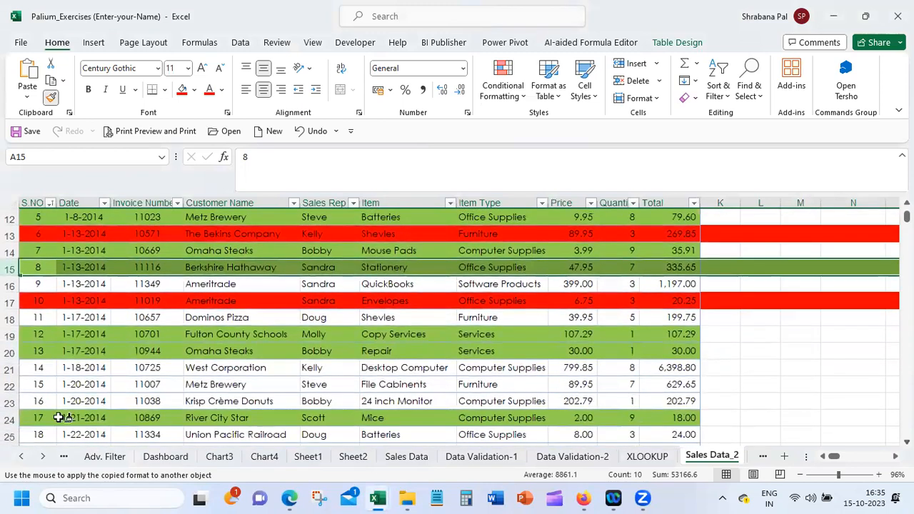
left_click(10, 384)
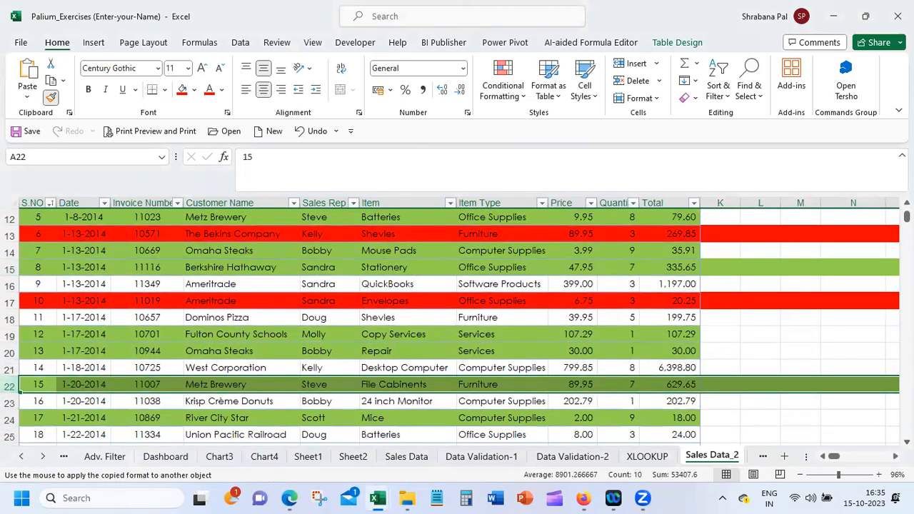
scroll(10, 285, "down", 5)
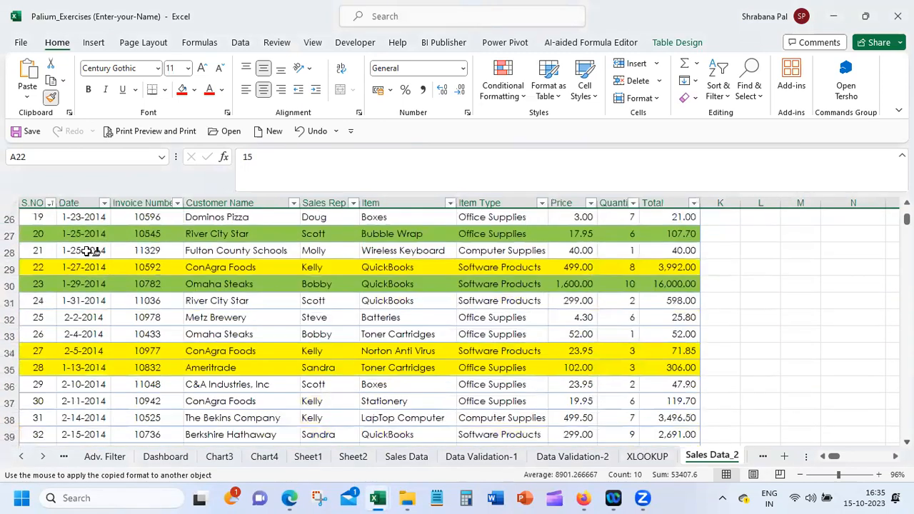
left_click(10, 333)
left_click_drag(10, 418, 14, 435)
Apply the same green format to sheet rows 41, 44, 47 and 49
scroll(518, 237, "down", 5)
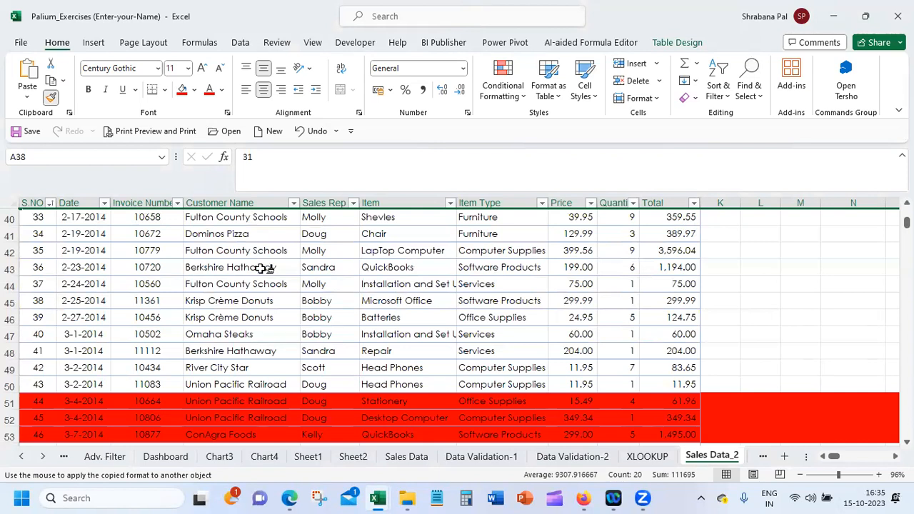
left_click(10, 235)
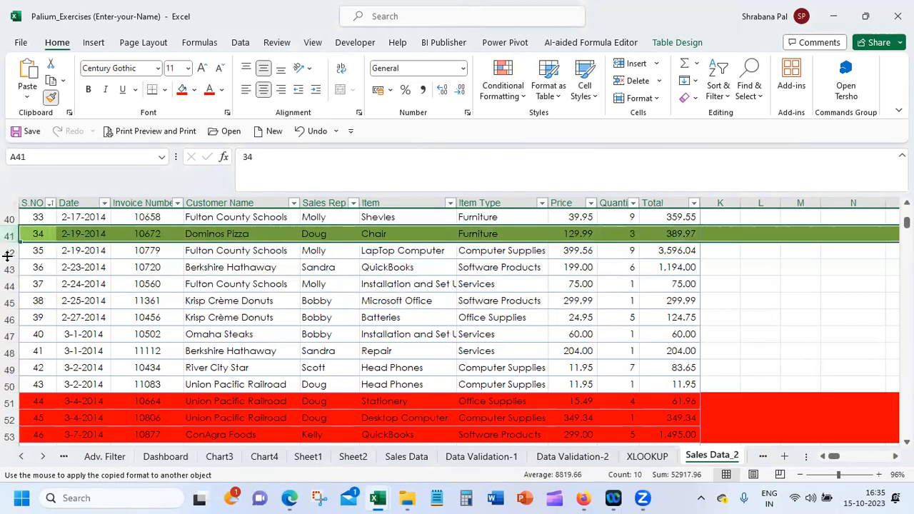
left_click(10, 284)
left_click(8, 334)
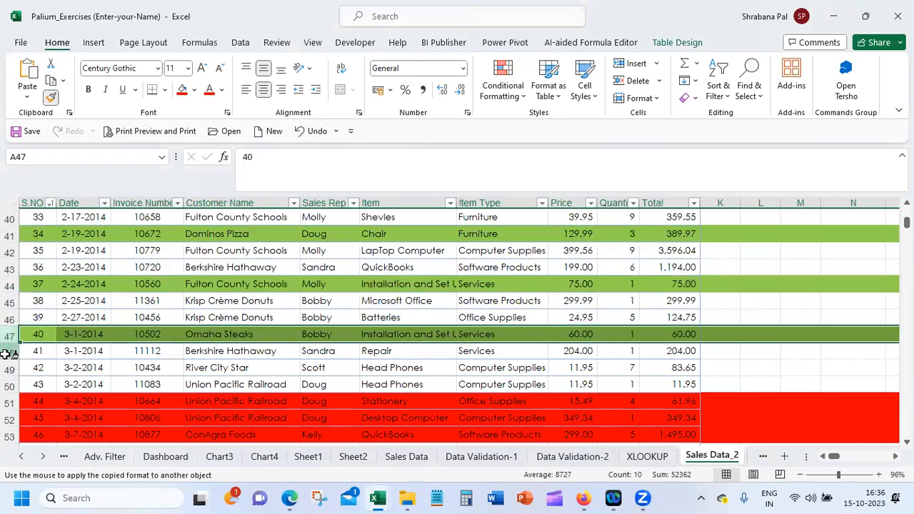
left_click(10, 368)
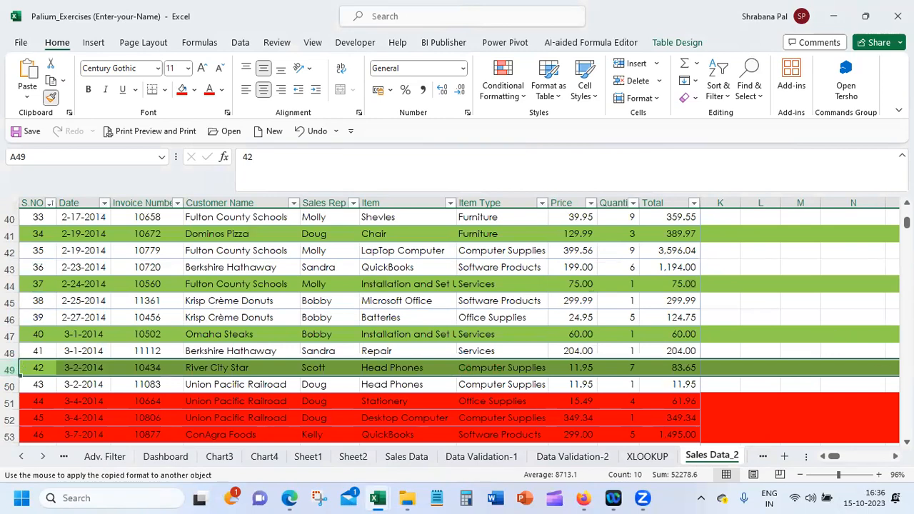
Look over the coloured rows and turn off Format Painter
scroll(10, 368, "up", 12)
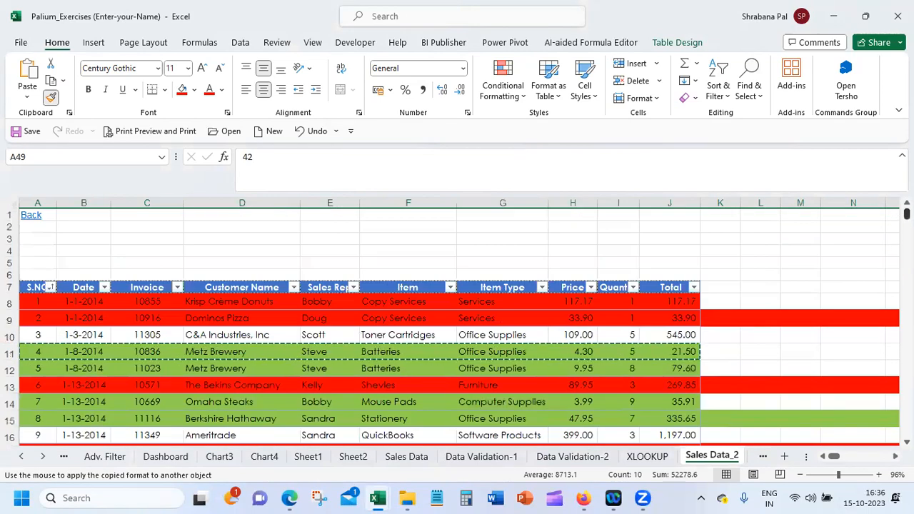
scroll(10, 368, "down", 3)
scroll(799, 236, "down", 5)
scroll(800, 235, "up", 10)
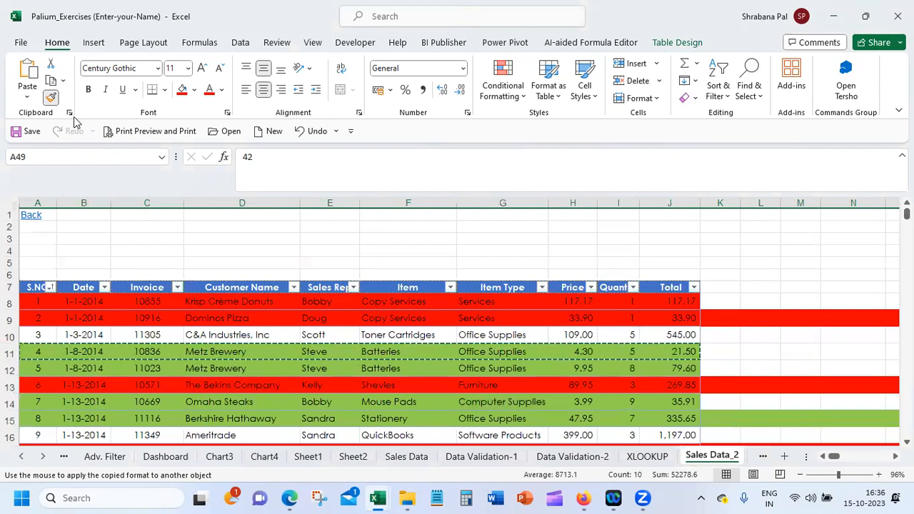
scroll(149, 351, "down", 13)
left_click(148, 351)
scroll(136, 322, "down", 1)
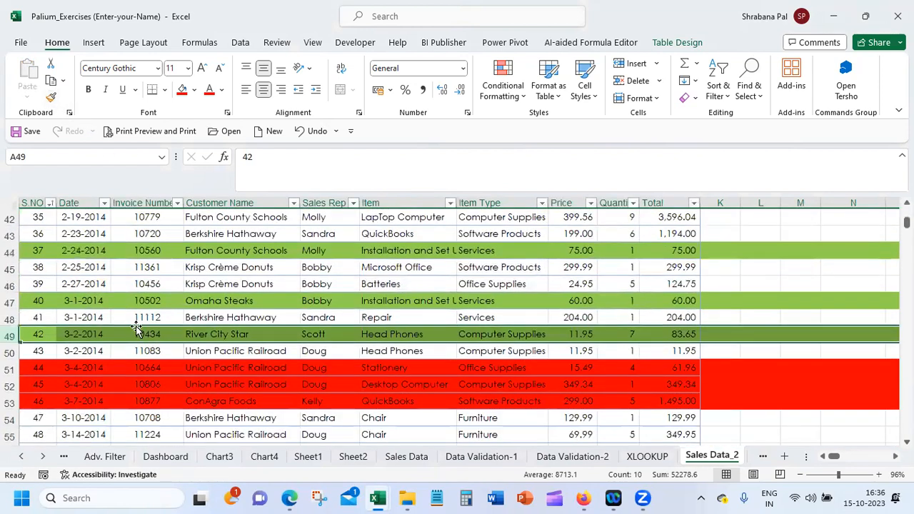
Start a custom sort of the sales table by S.NO on Cell Color, with yellow On Top
scroll(457, 321, "up", 14)
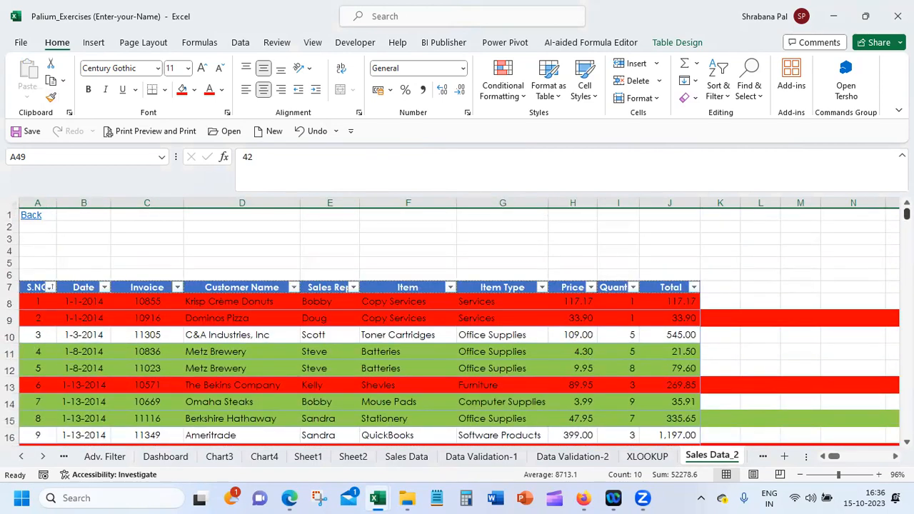
left_click(35, 303)
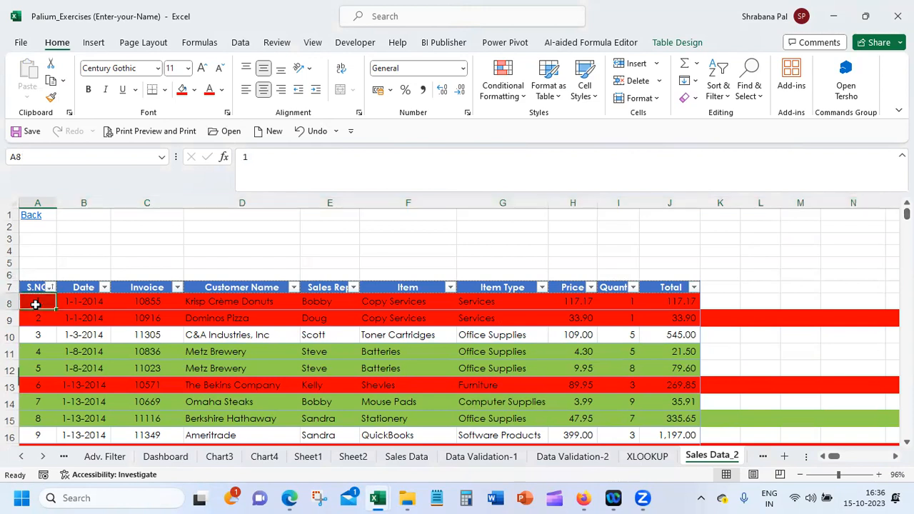
left_click(240, 43)
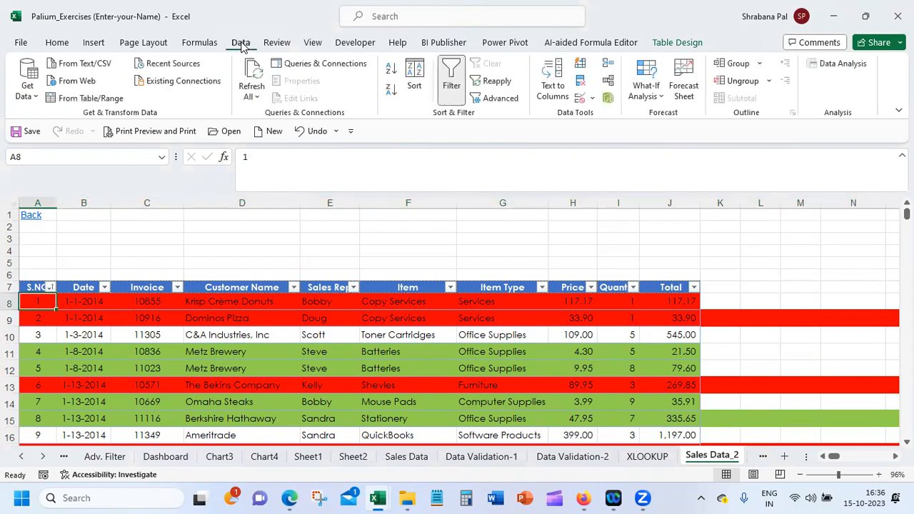
left_click(415, 76)
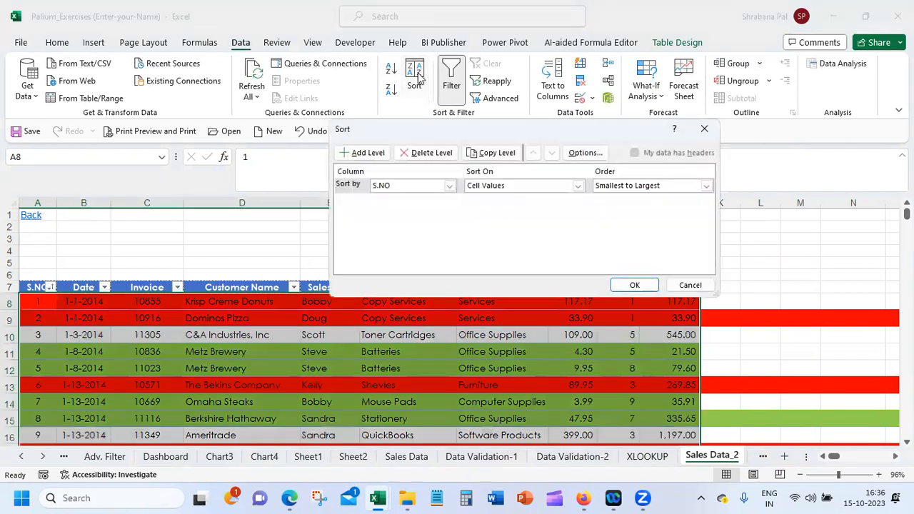
left_click(509, 187)
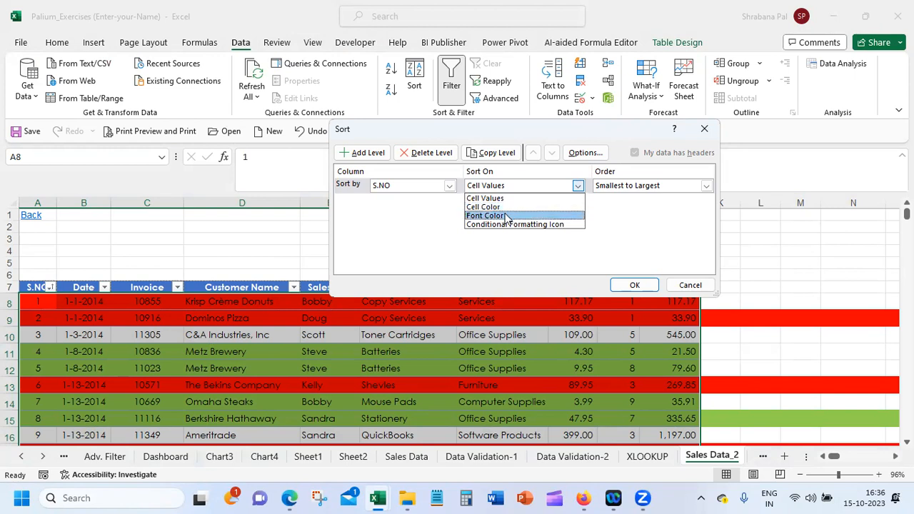
left_click(502, 207)
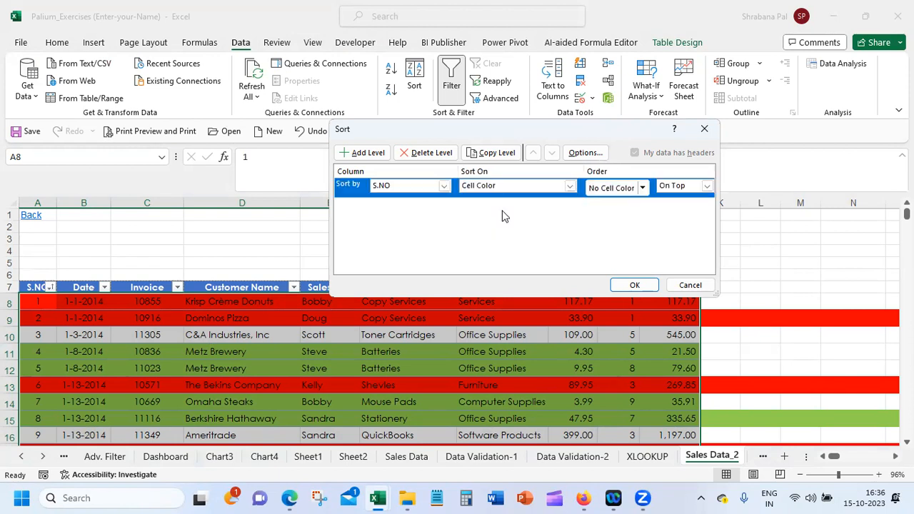
left_click(642, 187)
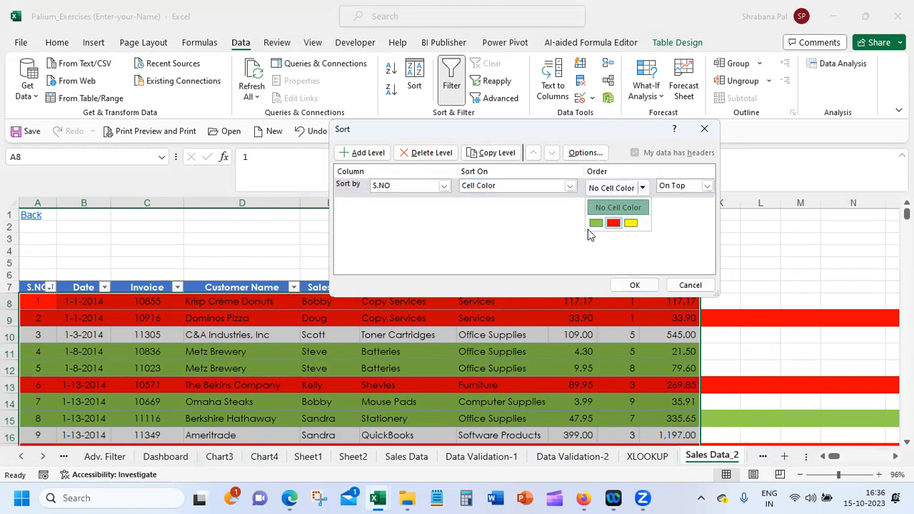
left_click(631, 225)
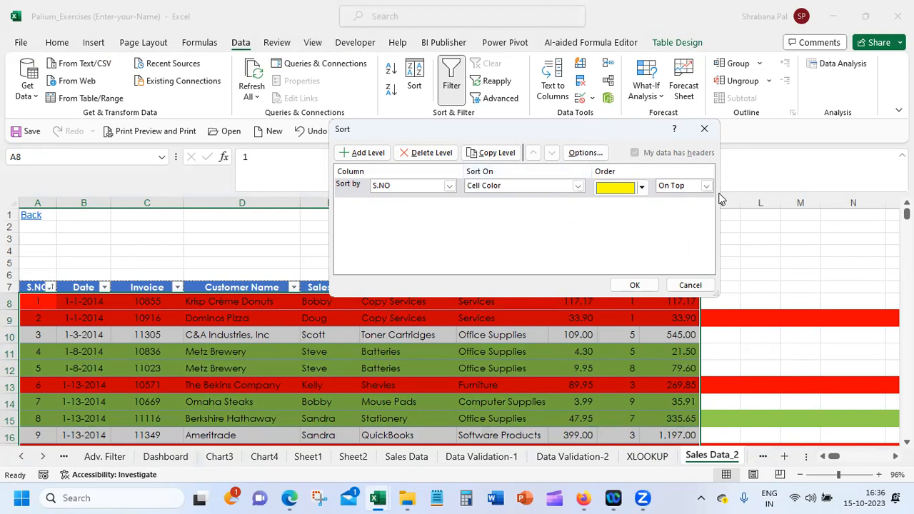
Add a second sort level for S.NO on Cell Color, with red On Top
left_click(364, 152)
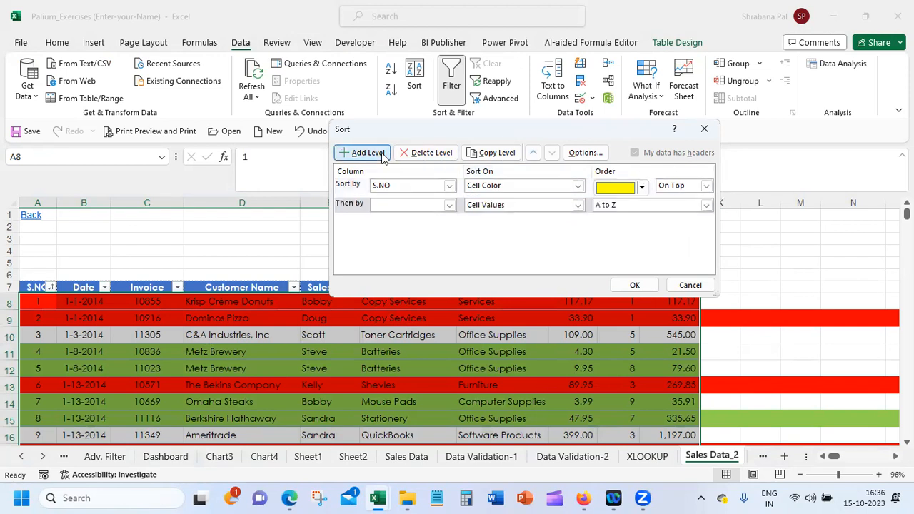
left_click(424, 204)
left_click(399, 214)
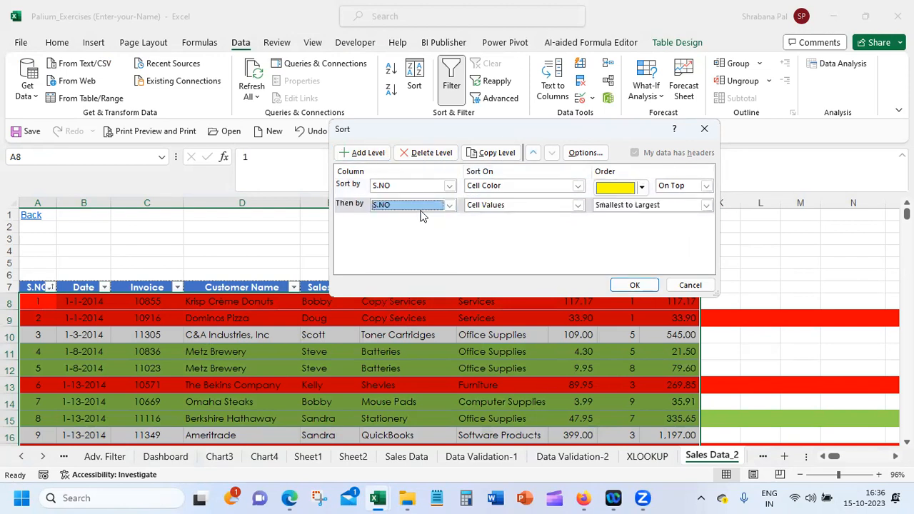
left_click(668, 205)
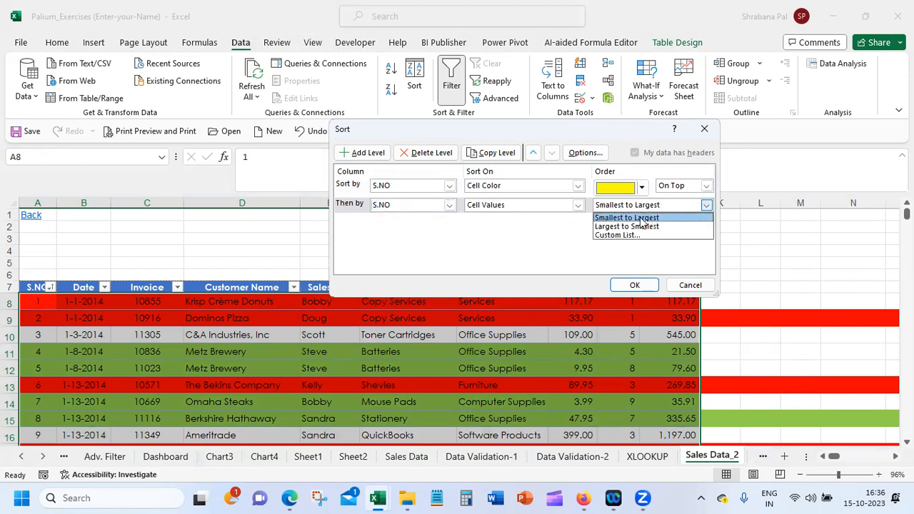
key("Escape")
left_click(537, 204)
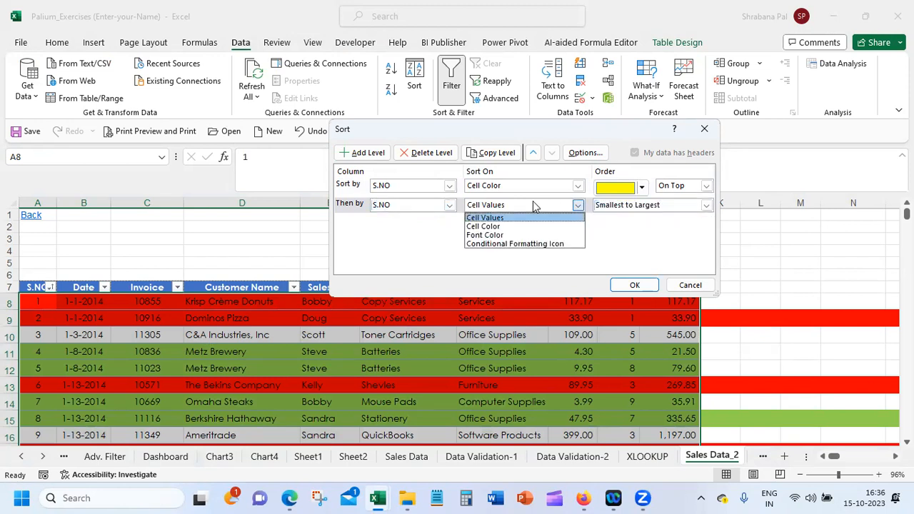
left_click(530, 227)
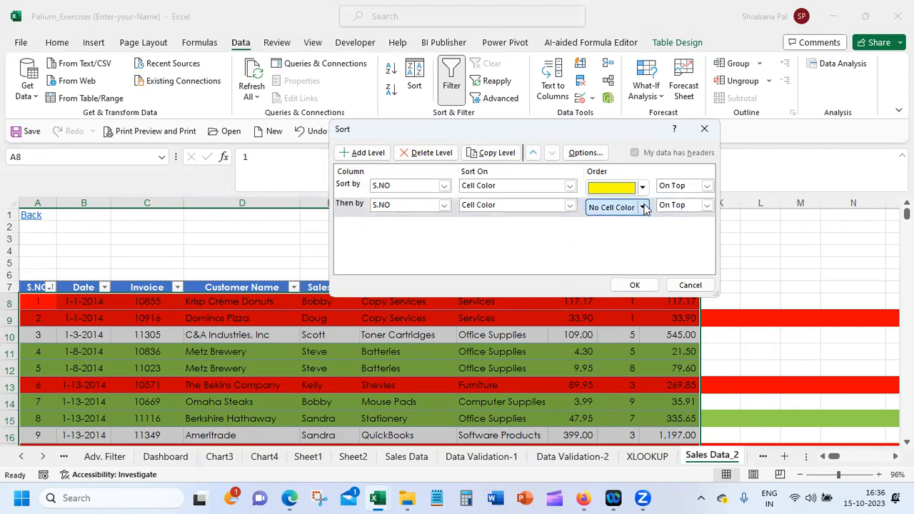
left_click(642, 207)
left_click(612, 242)
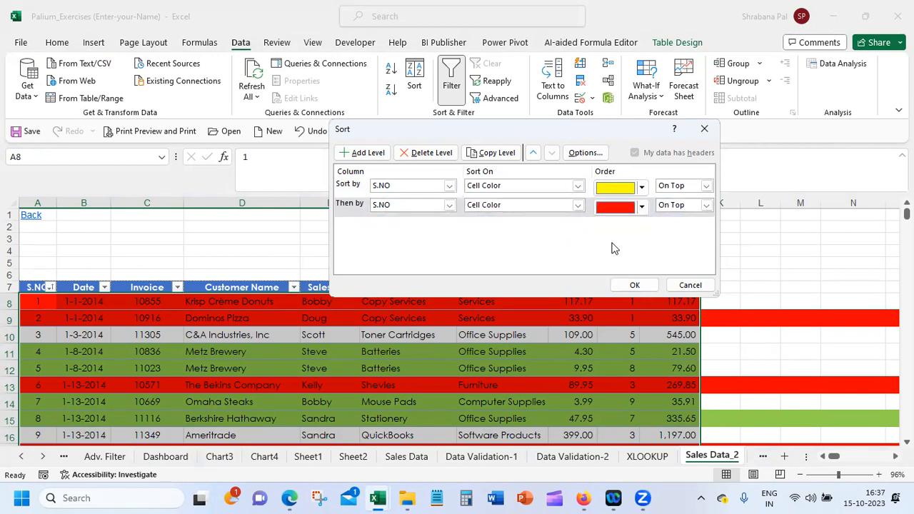
Add a third sort level for S.NO on Cell Color with green On Top, and apply the sort
left_click(364, 152)
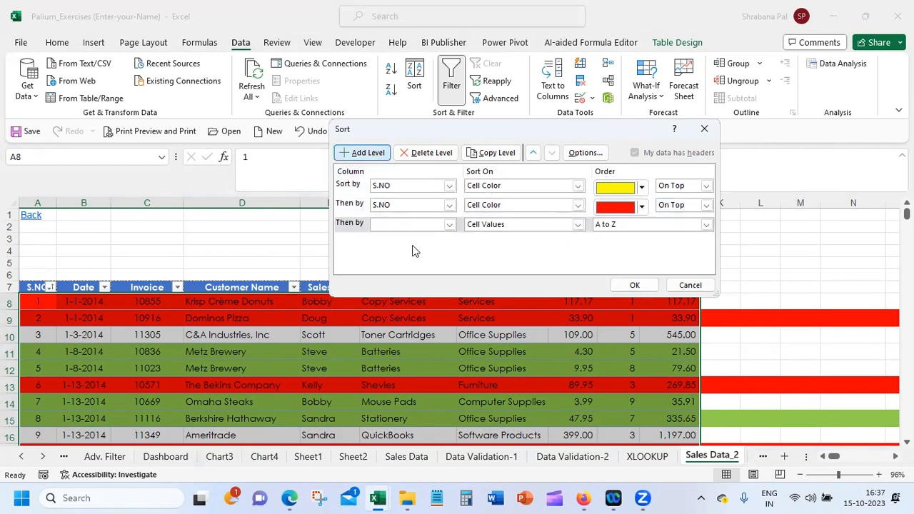
left_click(437, 225)
left_click(389, 235)
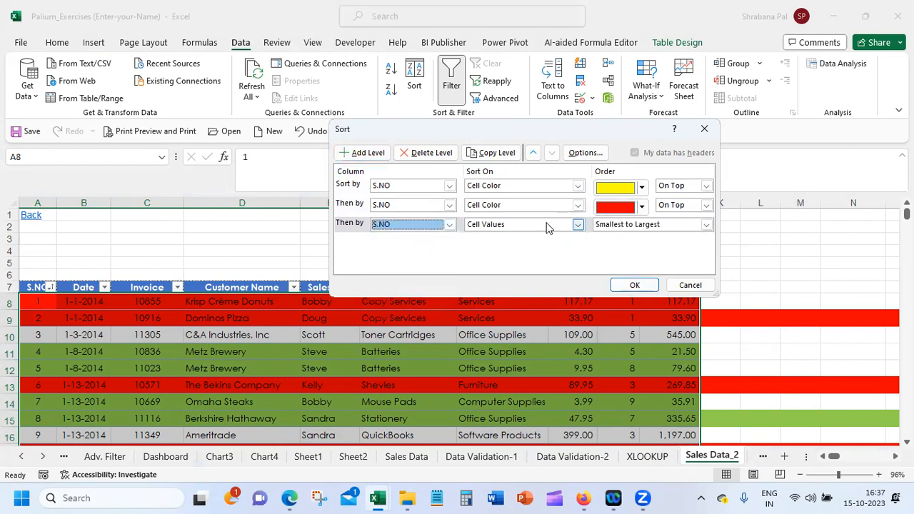
left_click(577, 224)
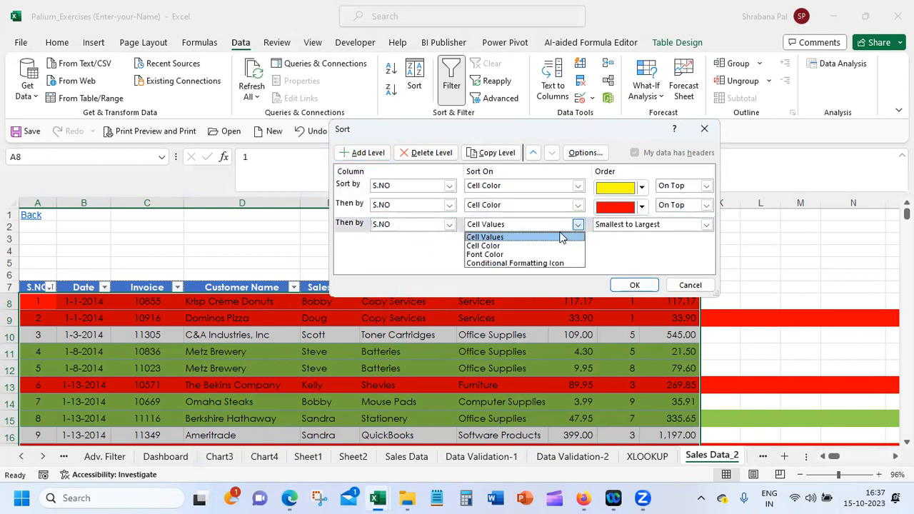
left_click(550, 246)
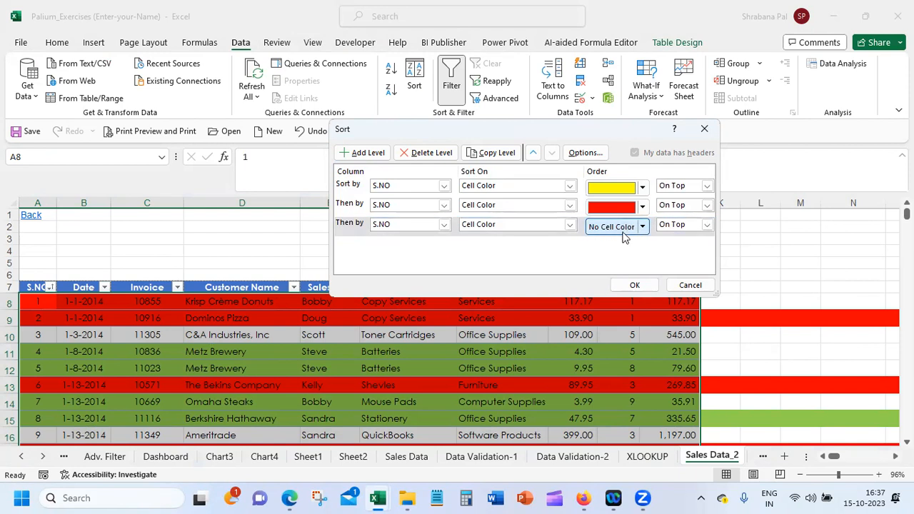
left_click(642, 226)
left_click(596, 262)
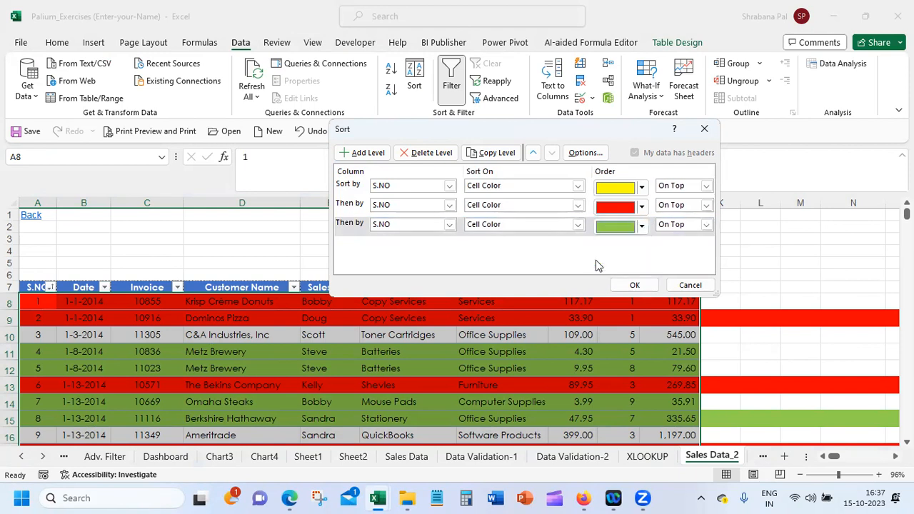
left_click(633, 285)
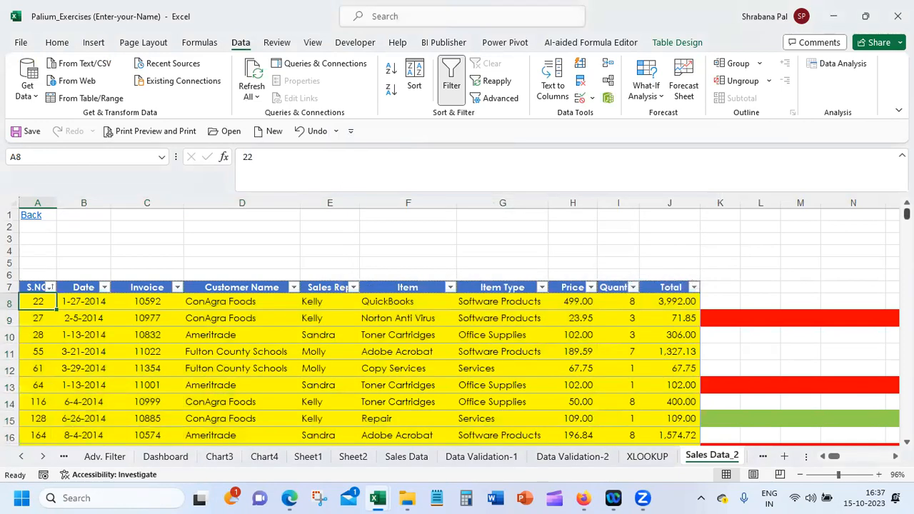
Examine the order of the colour groups and uncoloured rows in the sorted sales table
scroll(457, 328, "down", 10)
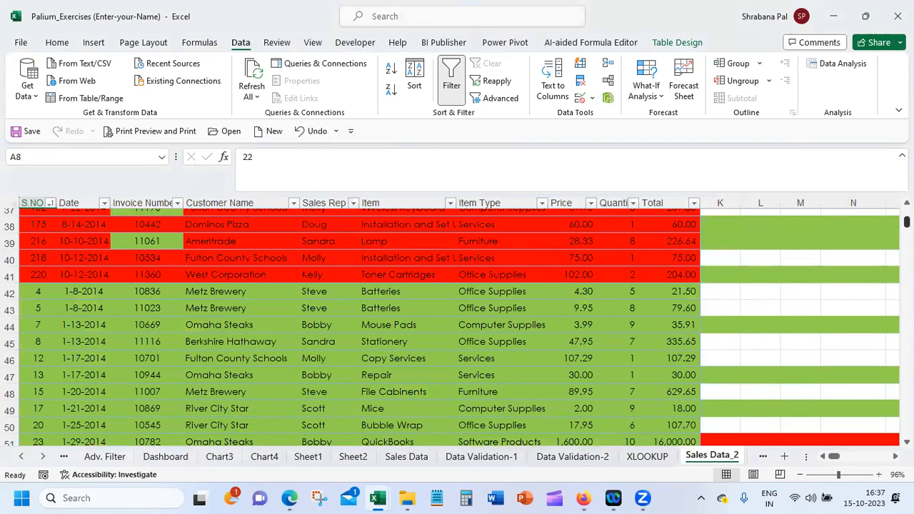
scroll(457, 329, "down", 12)
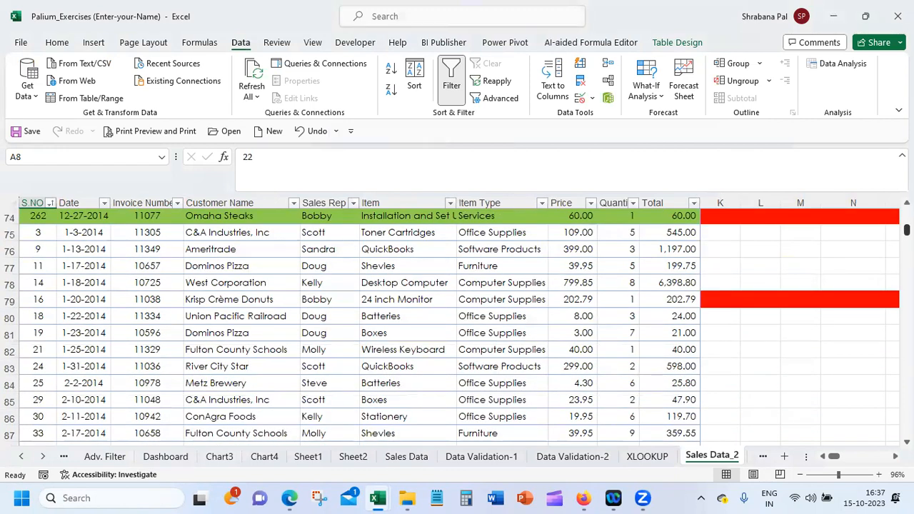
scroll(457, 328, "up", 8)
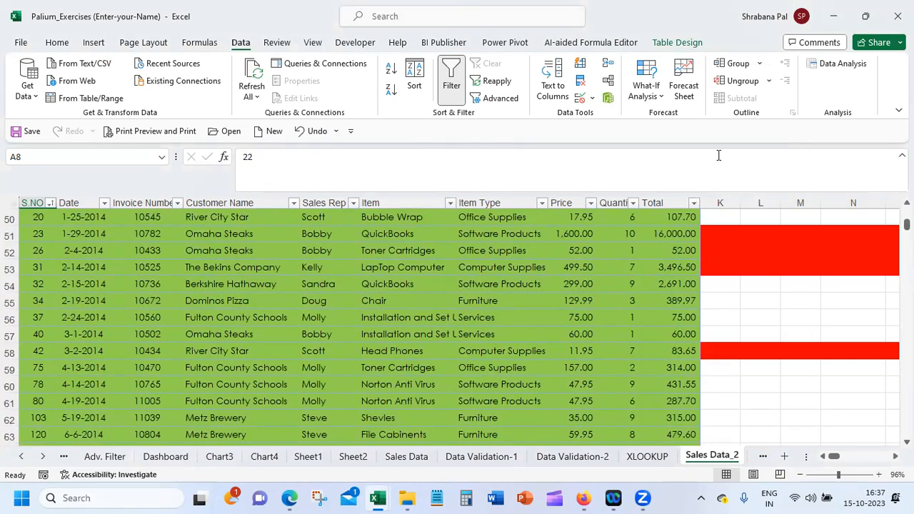
scroll(357, 322, "down", 1)
scroll(357, 321, "up", 8)
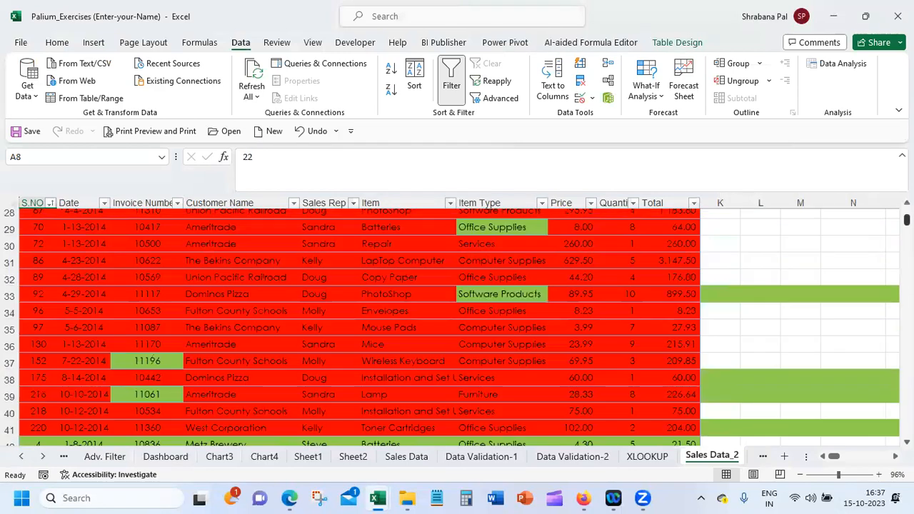
scroll(357, 321, "up", 9)
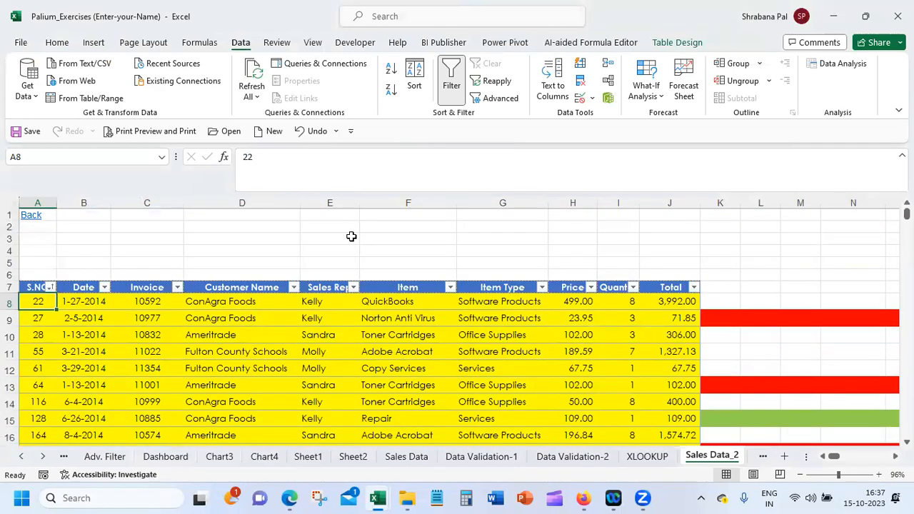
Fill the first uncoloured table row after the green group, A75:J75, with red
scroll(457, 321, "down", 20)
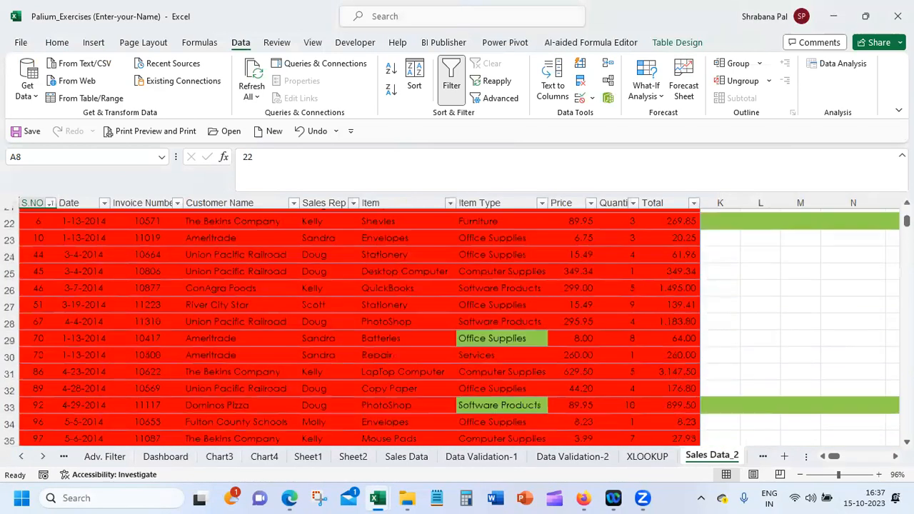
scroll(887, 398, "down", 1)
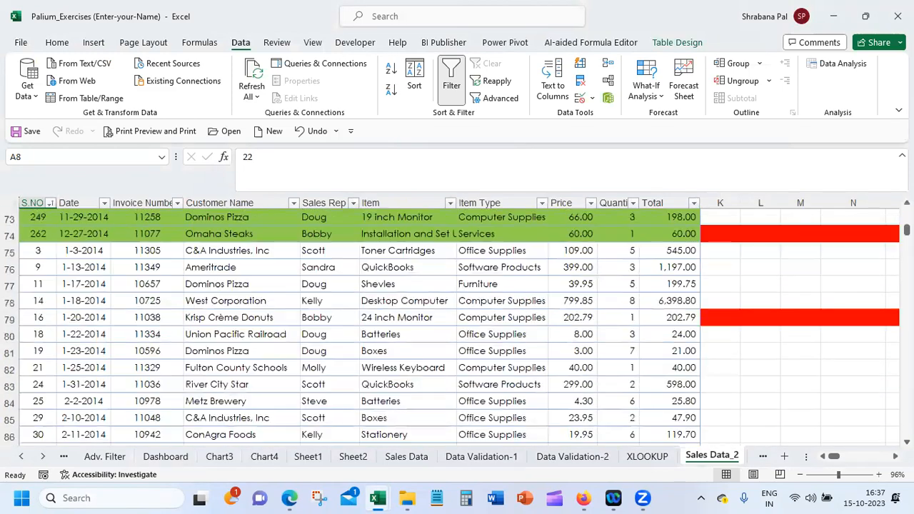
scroll(891, 424, "down", 1)
scroll(732, 367, "down", 1)
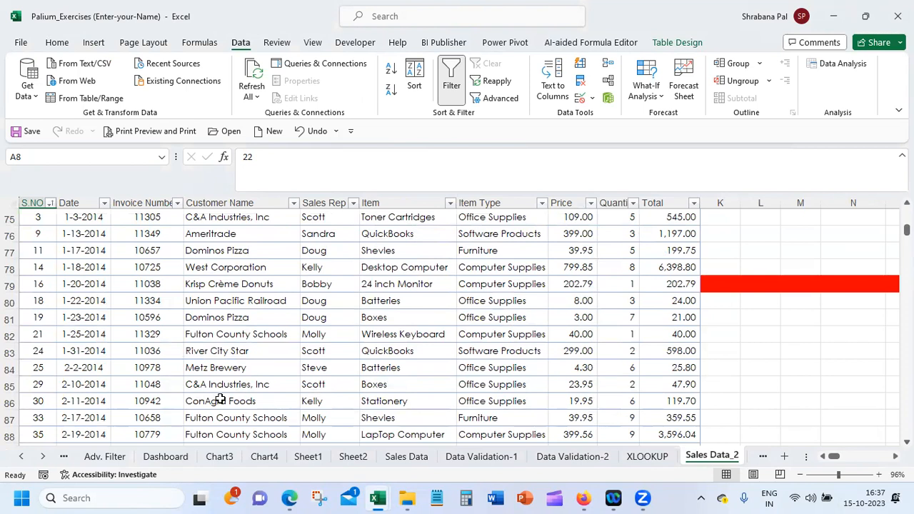
left_click(33, 219)
left_click_drag(34, 218, 667, 218)
left_click(57, 43)
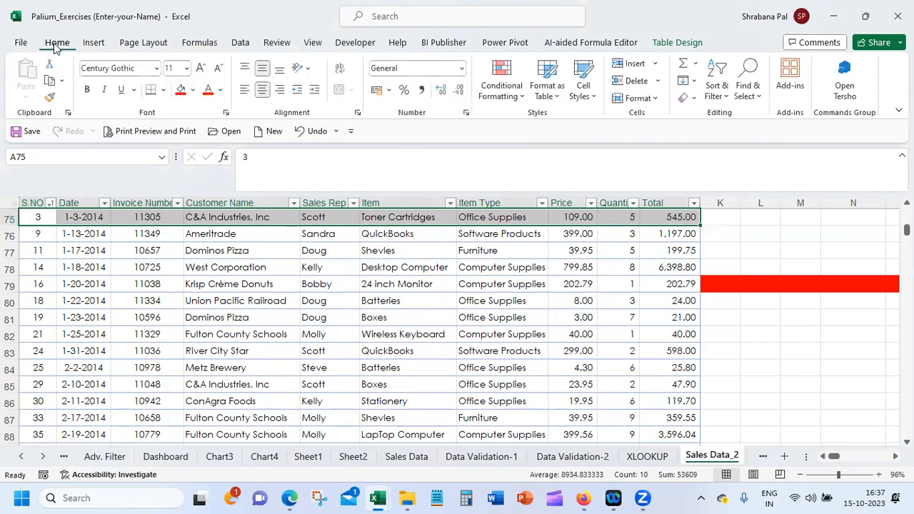
left_click(182, 91)
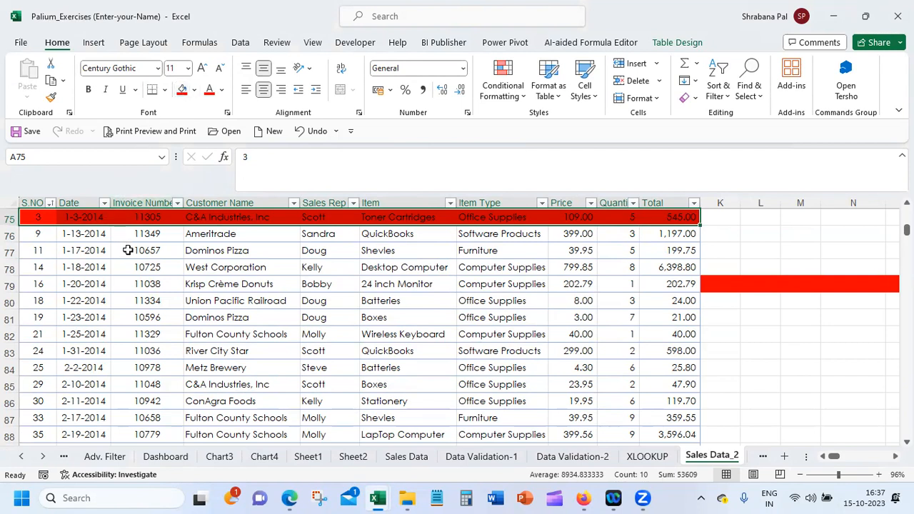
Copy the red row's formatting onto rows 77, 82, 85 and 88 with Format Painter, and end the painting
left_click(51, 98)
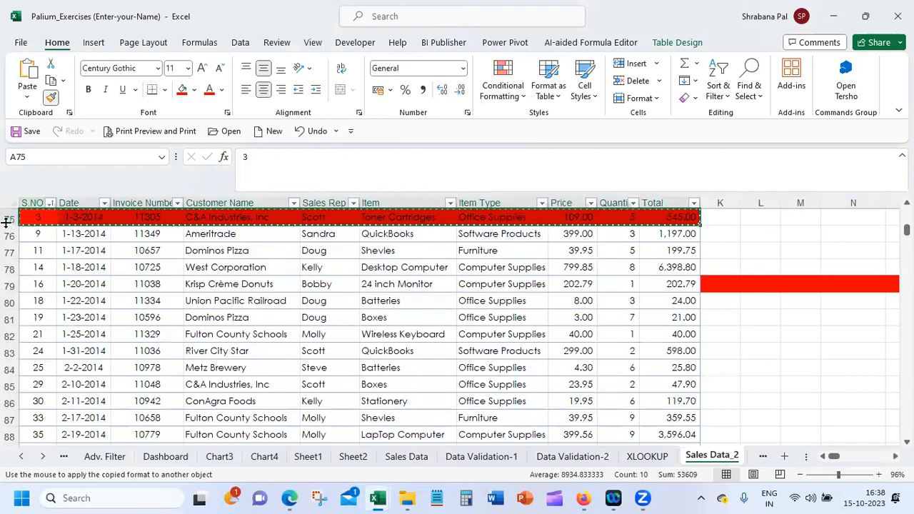
left_click(9, 250)
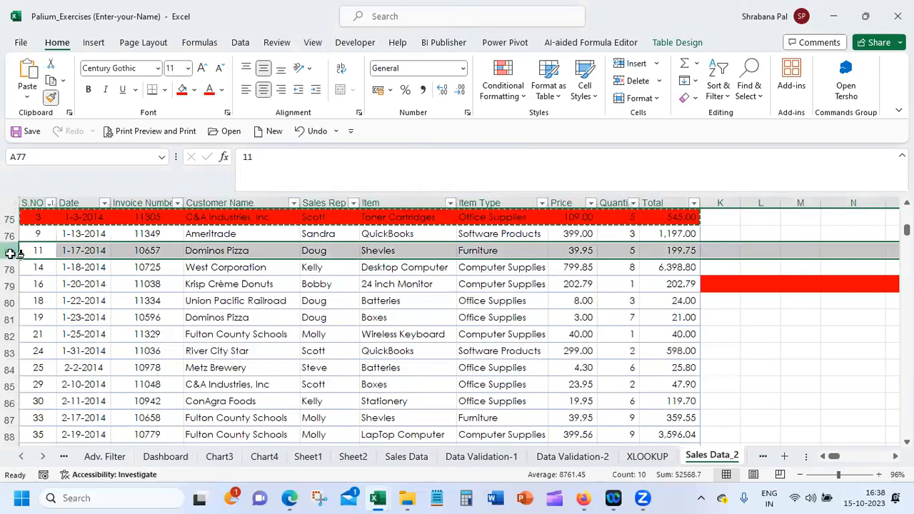
left_click(8, 334)
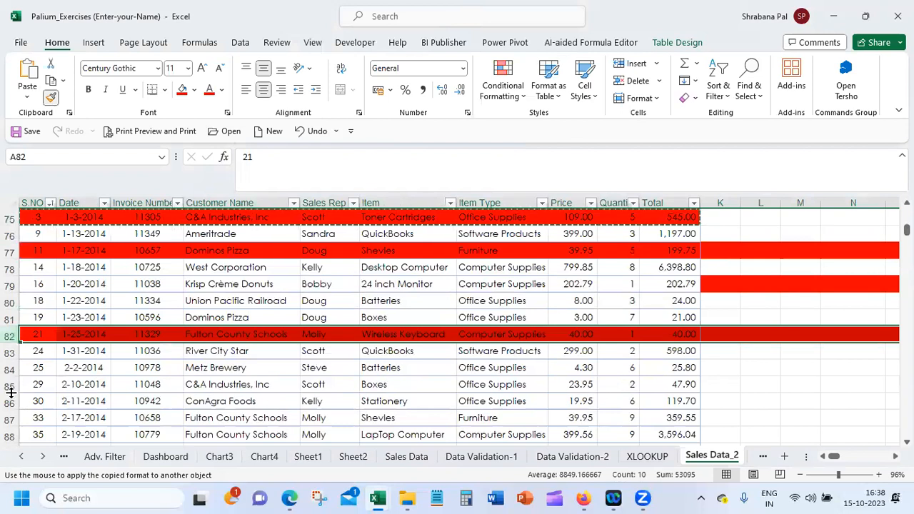
left_click(11, 386)
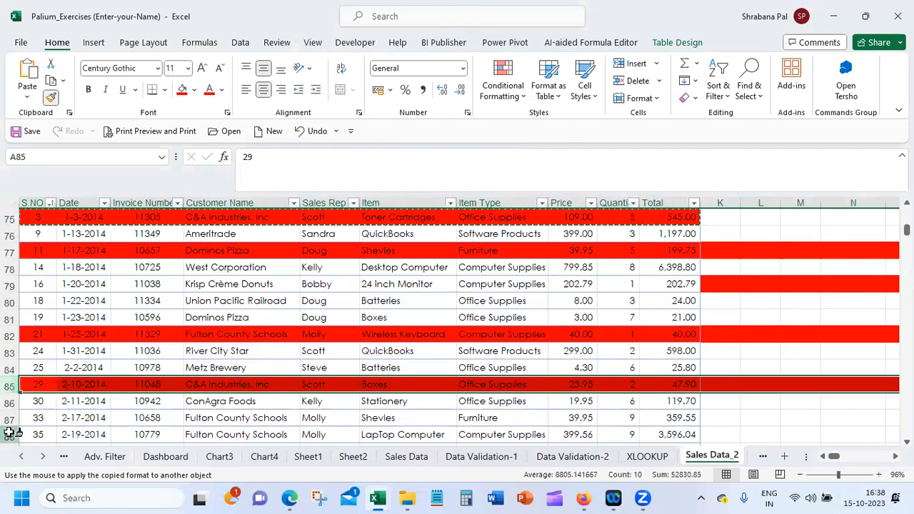
left_click(9, 434)
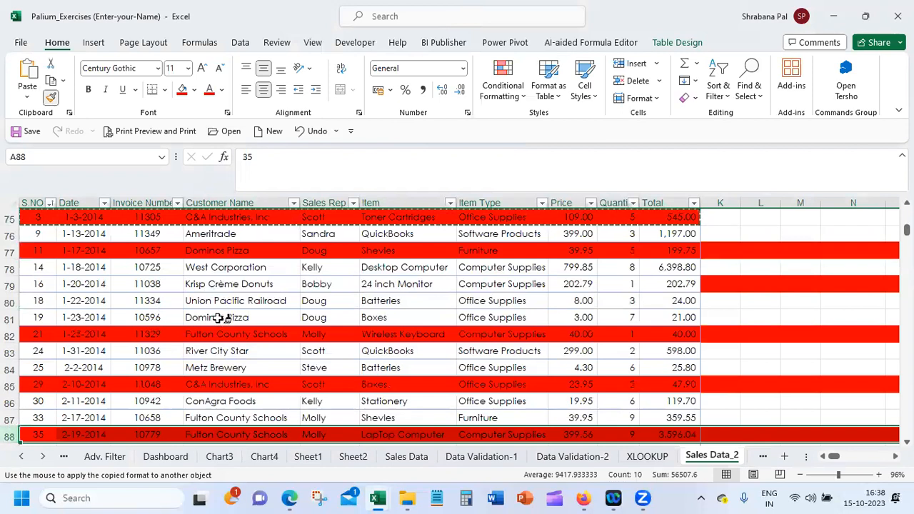
left_click(52, 100)
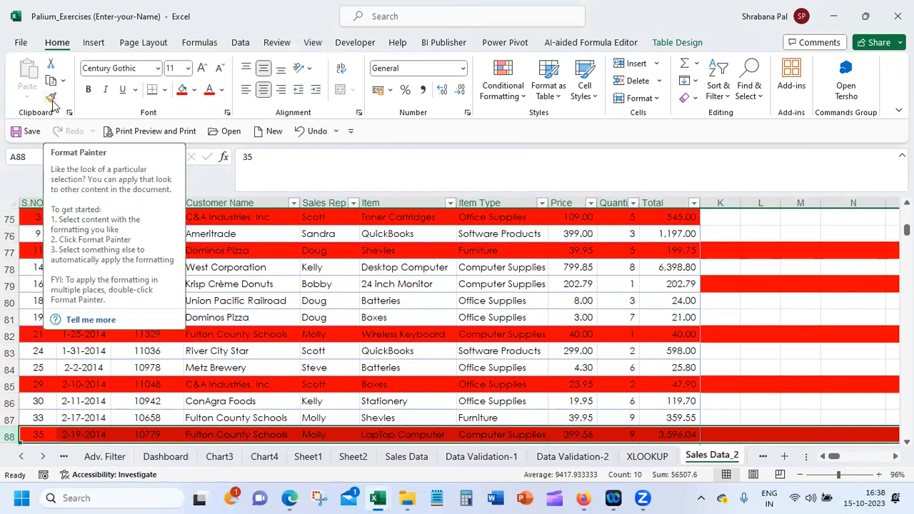
Fill the table row A76:J76 with light blue
left_click_drag(32, 232, 682, 230)
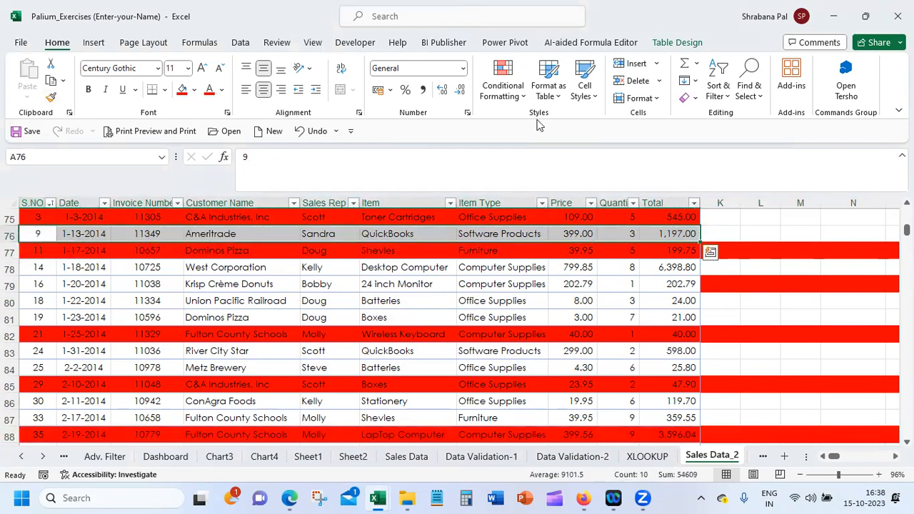
left_click(195, 91)
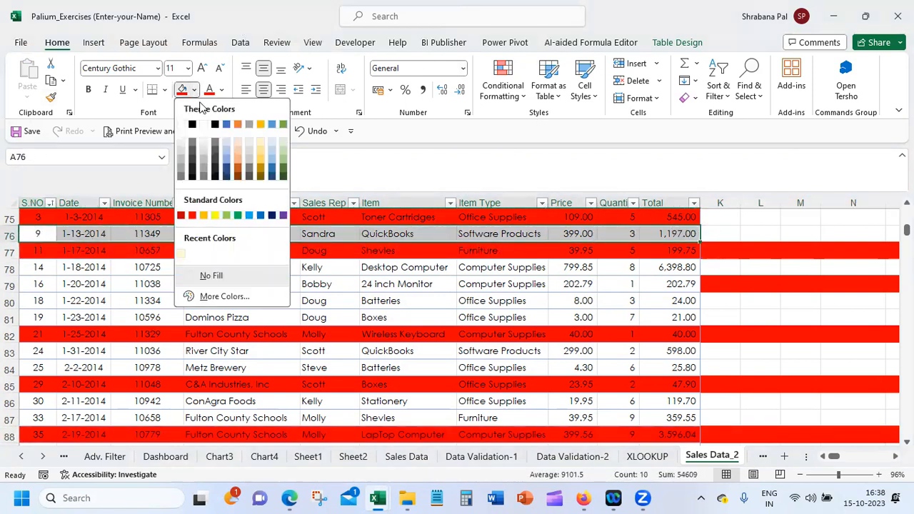
left_click(249, 215)
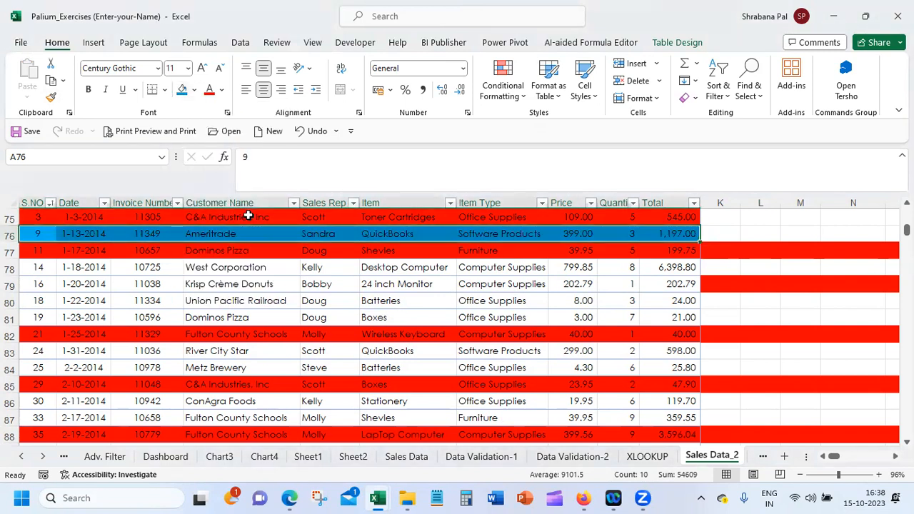
Copy the light blue formatting of row 76 onto rows 78, 79, 83 and 86 with Format Painter
left_click(54, 95)
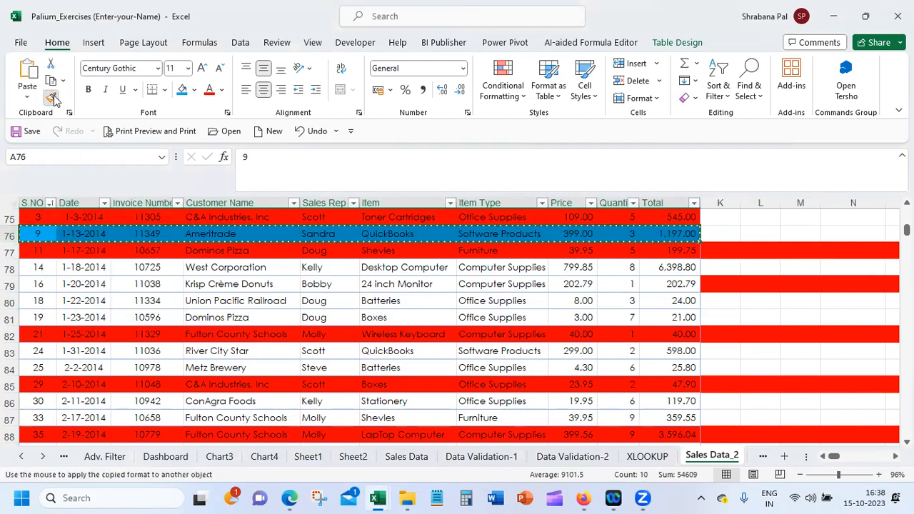
left_click(14, 267)
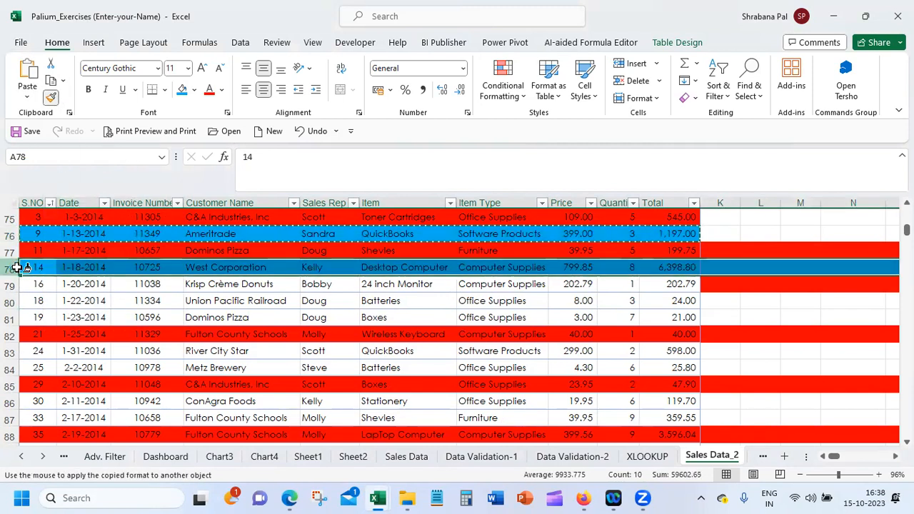
left_click(16, 286)
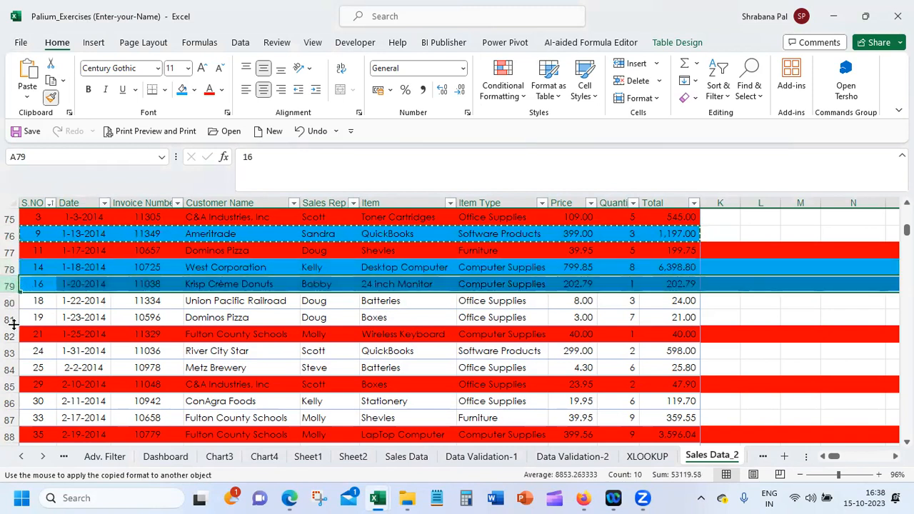
left_click(13, 350)
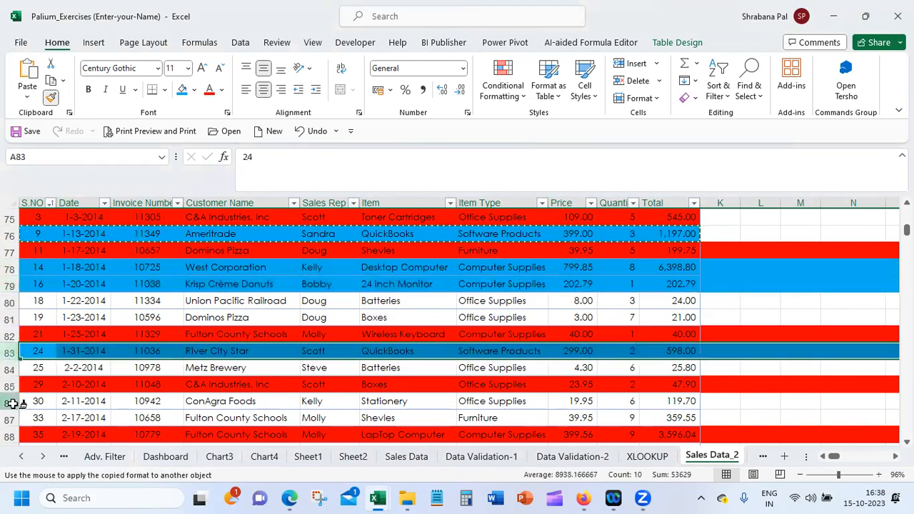
left_click(10, 401)
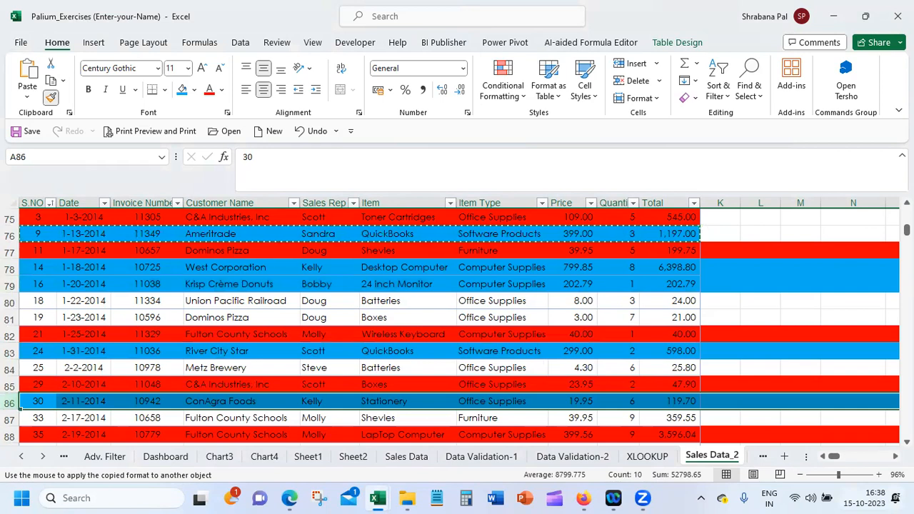
Continue painting the light blue format onto rows 89, 90, 92, 93 and 98
scroll(457, 328, "down", 1)
scroll(456, 328, "down", 3)
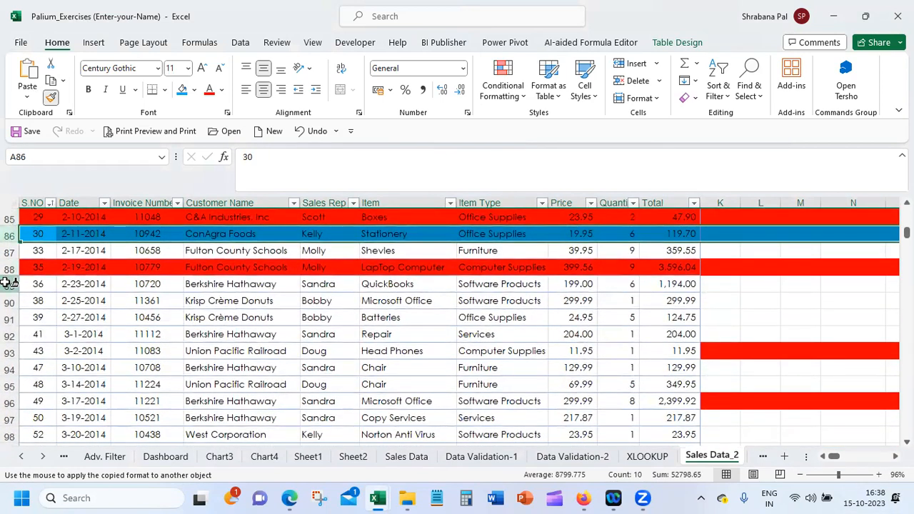
left_click(10, 284)
left_click(8, 300)
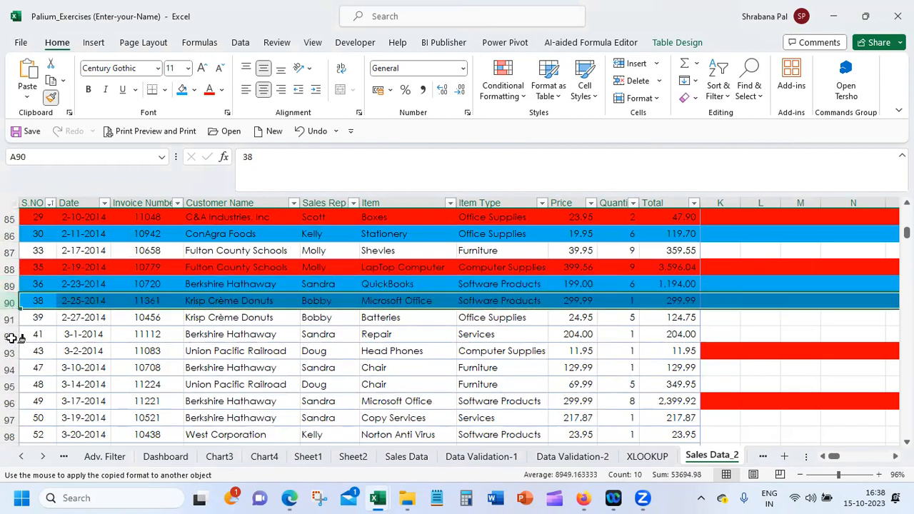
left_click(9, 334)
left_click(9, 351)
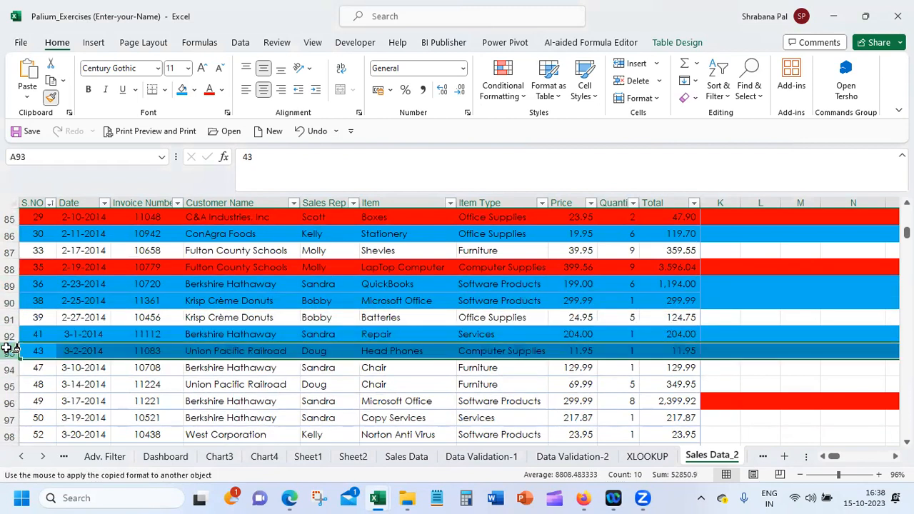
left_click(8, 435)
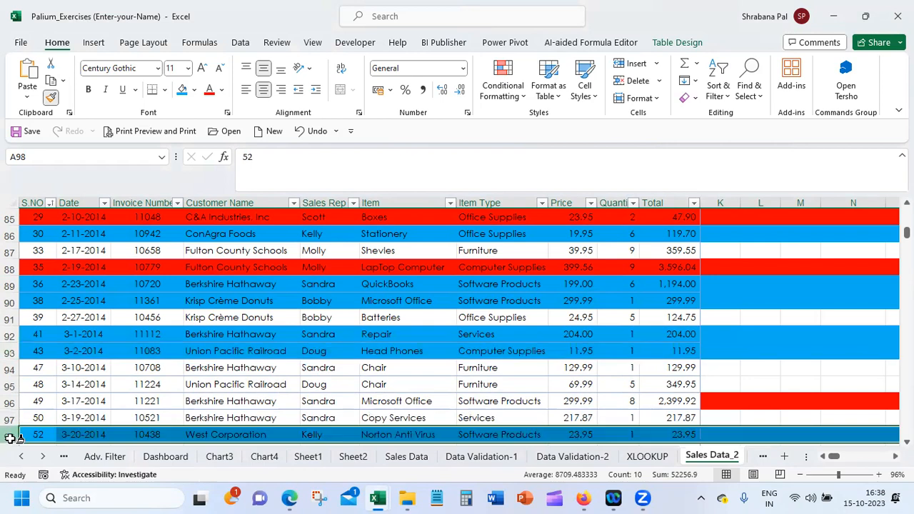
Paint the light blue format onto rows 101 and 107, and turn off Format Painter
scroll(9, 311, "down", 3)
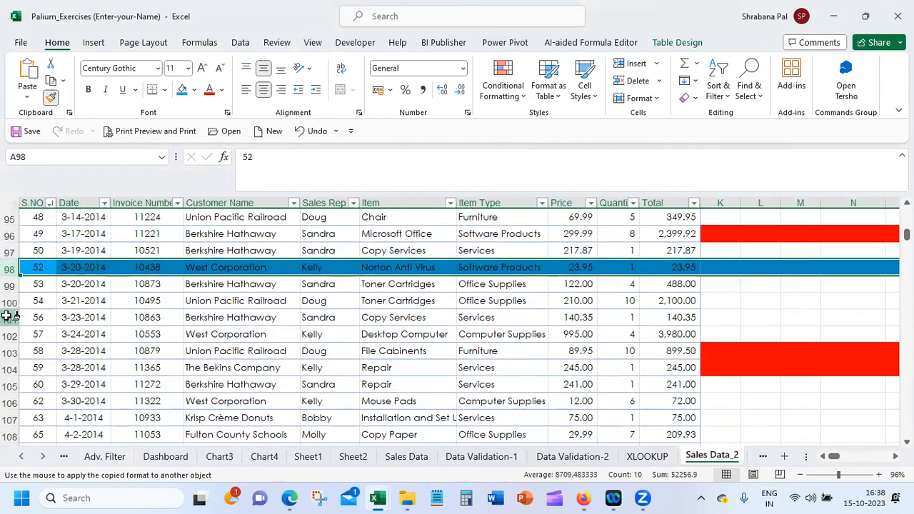
left_click(8, 317)
left_click(11, 419)
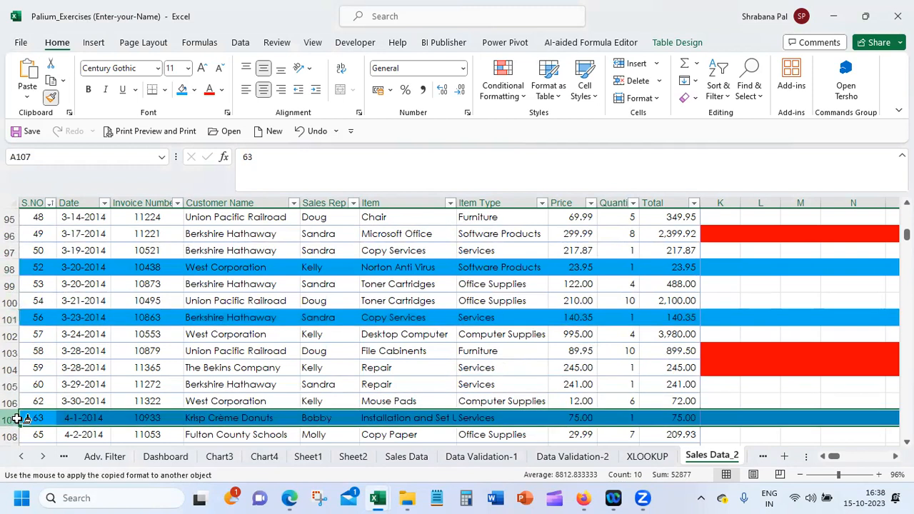
scroll(457, 325, "down", 1)
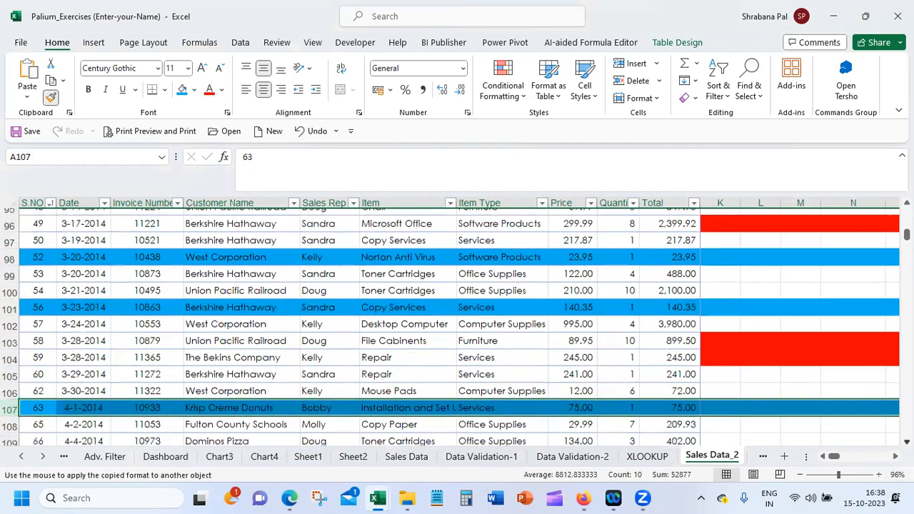
left_click_drag(905, 234, 906, 213)
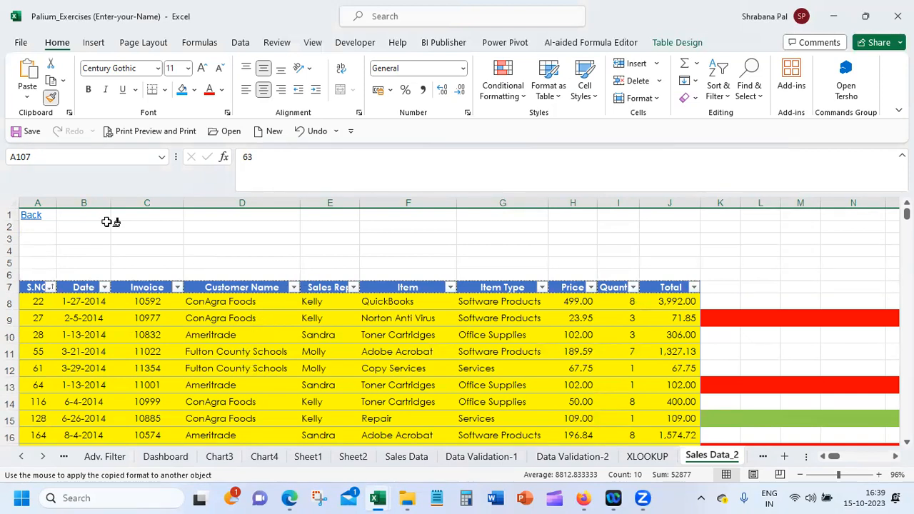
left_click(50, 97)
Open the custom sort for the sales table and delete its three existing S.NO cell colour levels
scroll(193, 235, "down", 2)
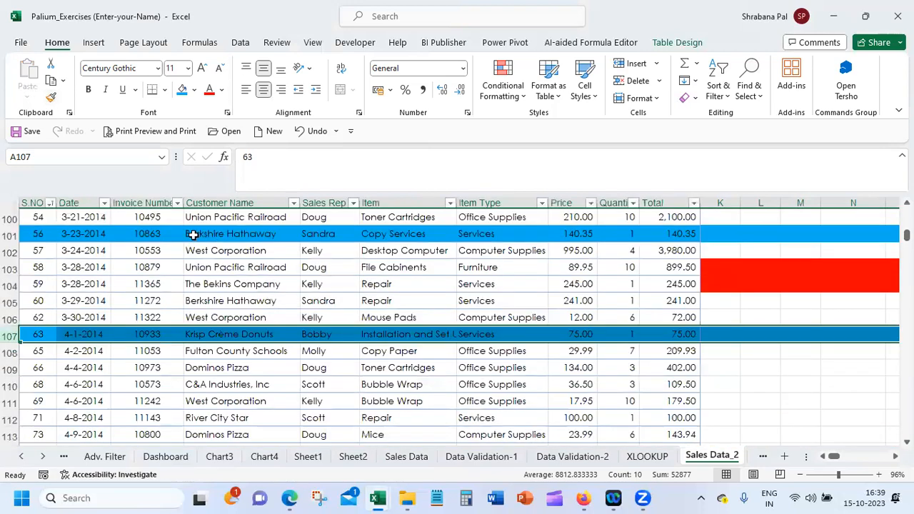
left_click(203, 234)
scroll(356, 321, "up", 3)
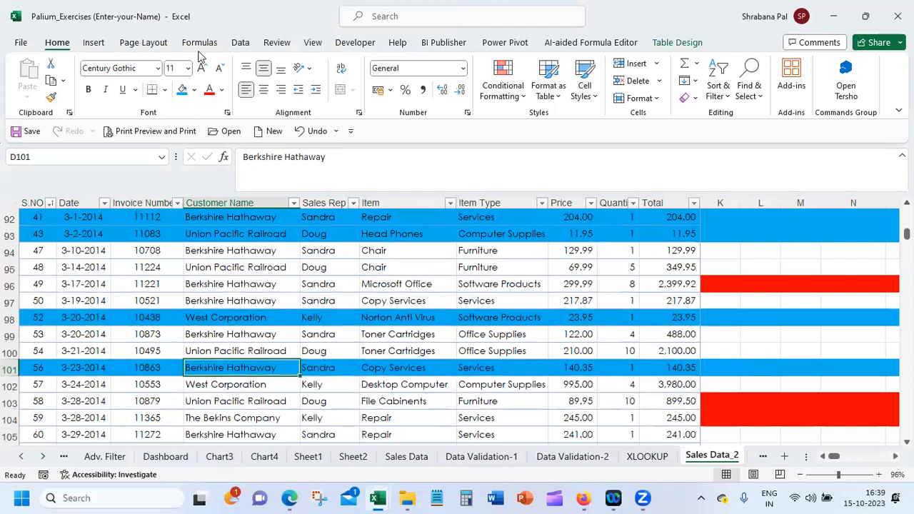
left_click(240, 43)
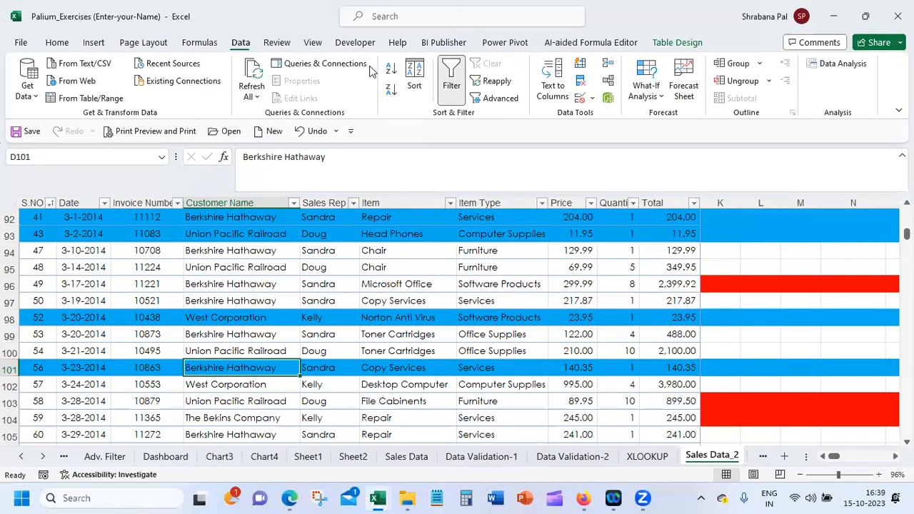
left_click(413, 72)
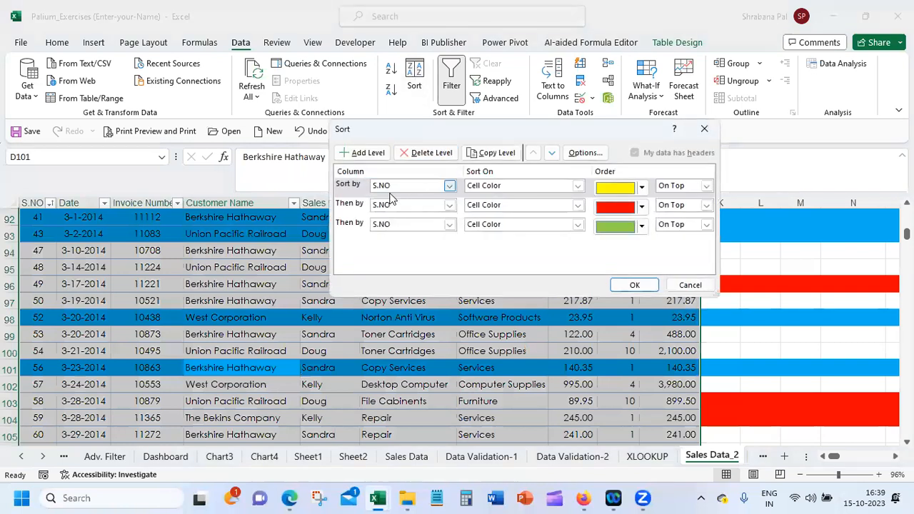
left_click(432, 153)
left_click(432, 153)
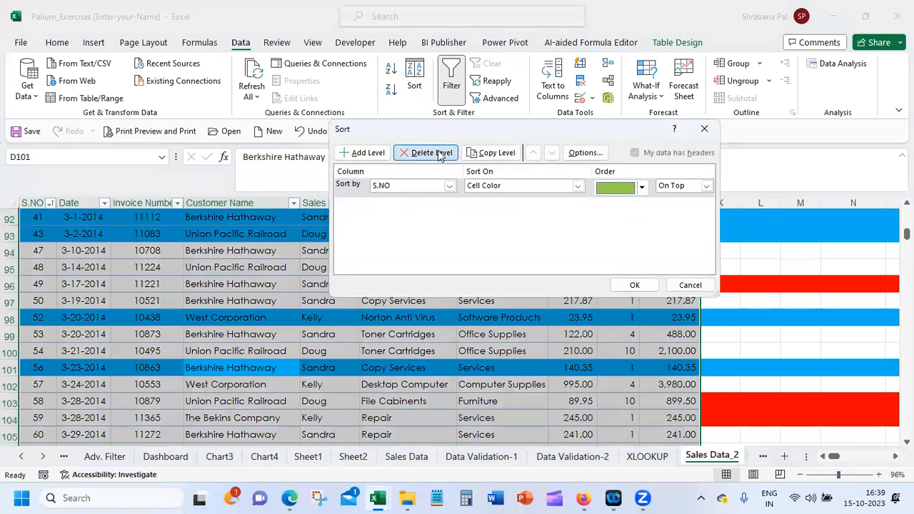
left_click(432, 154)
Add a first sort level on Customer Name by Cell Color, placing No Cell Color On Top
left_click(360, 152)
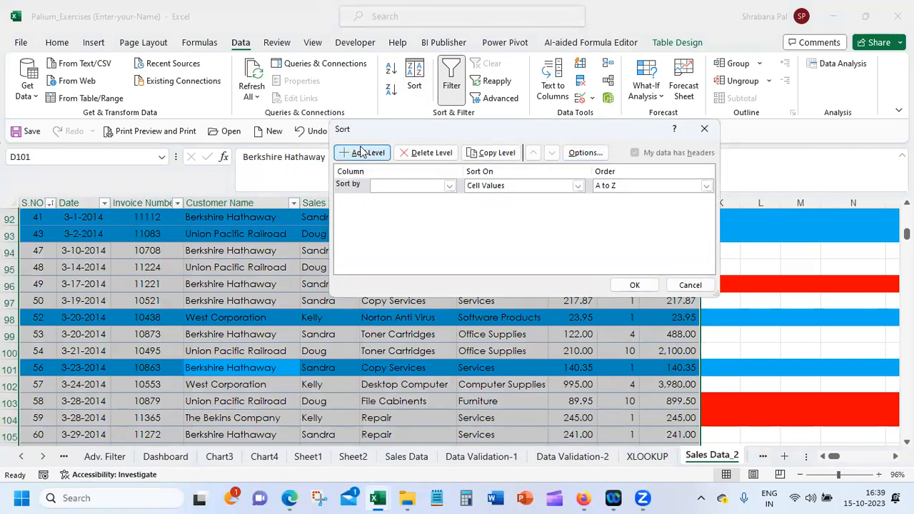
left_click(401, 185)
left_click(399, 224)
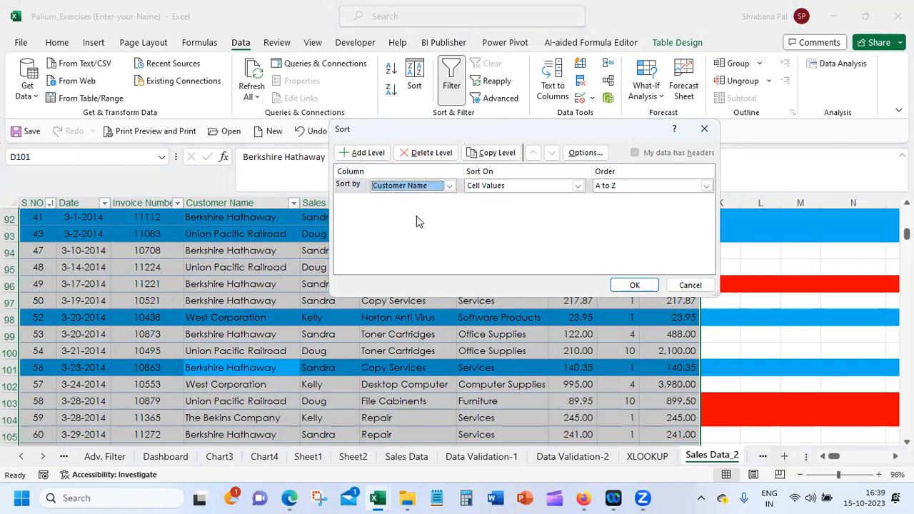
left_click(505, 186)
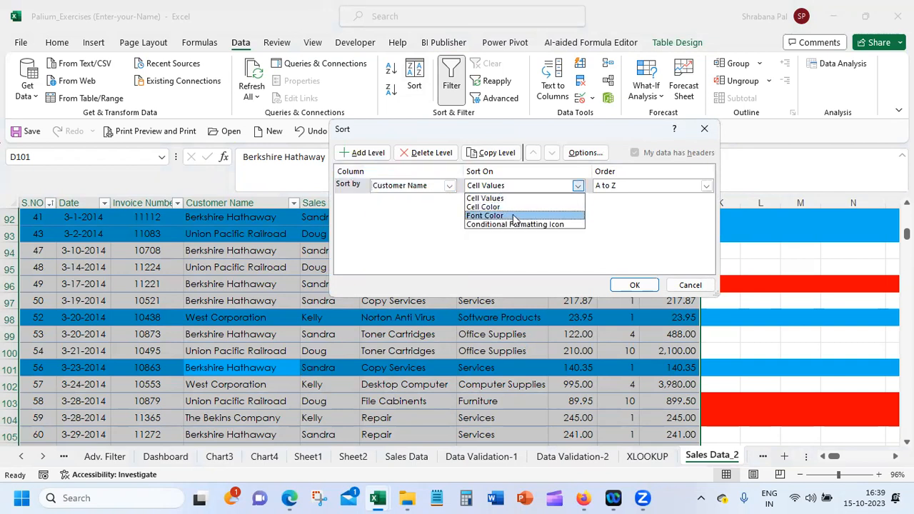
left_click(513, 209)
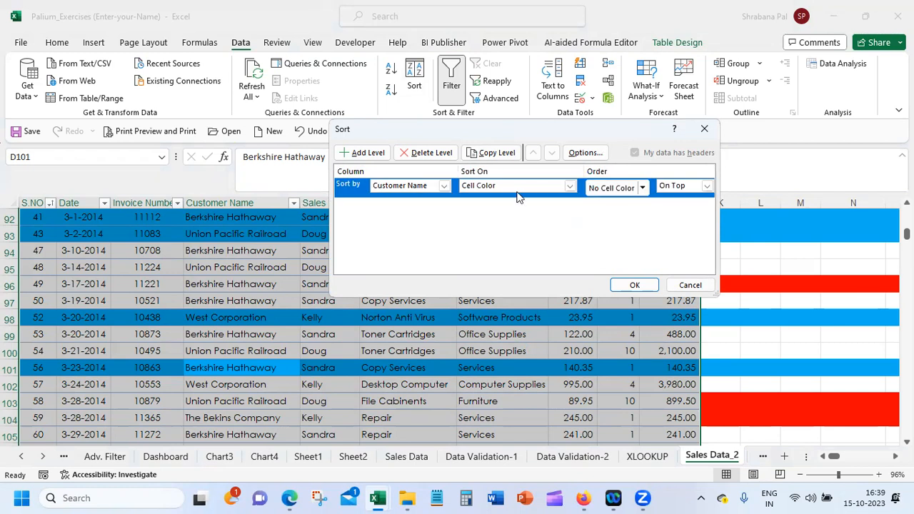
left_click(643, 189)
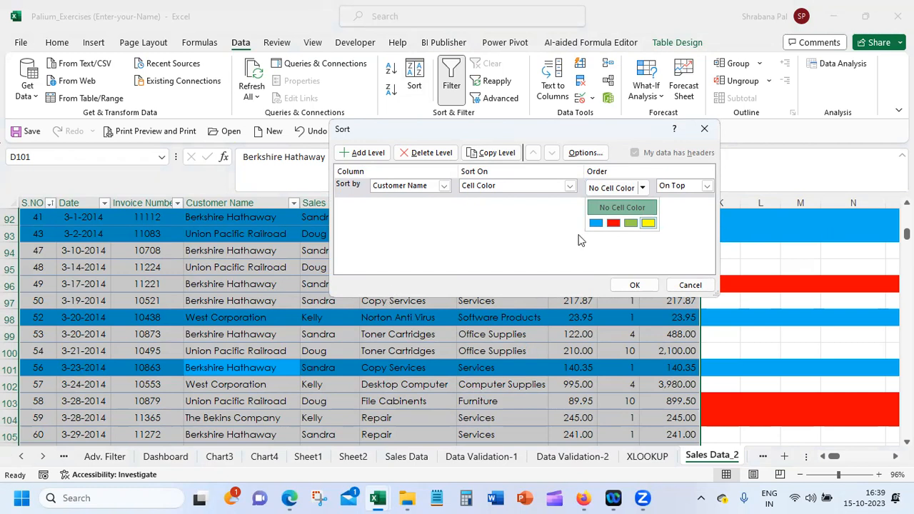
left_click(620, 208)
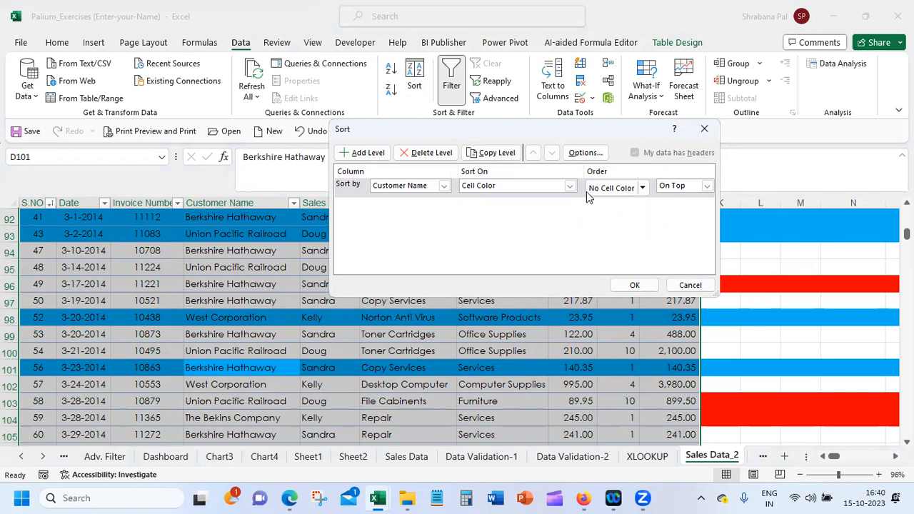
Add a second sort level on Customer Name by Cell Color, placing yellow On Top
left_click(353, 153)
left_click(422, 205)
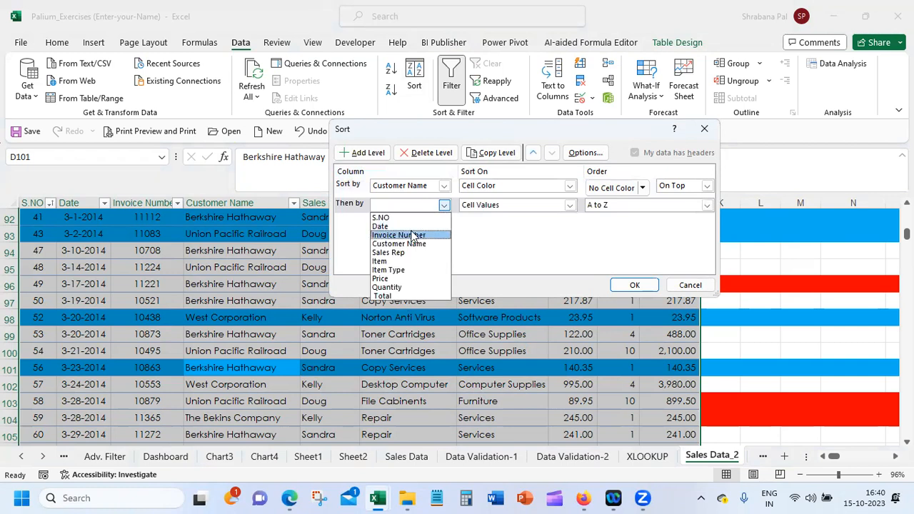
left_click(414, 244)
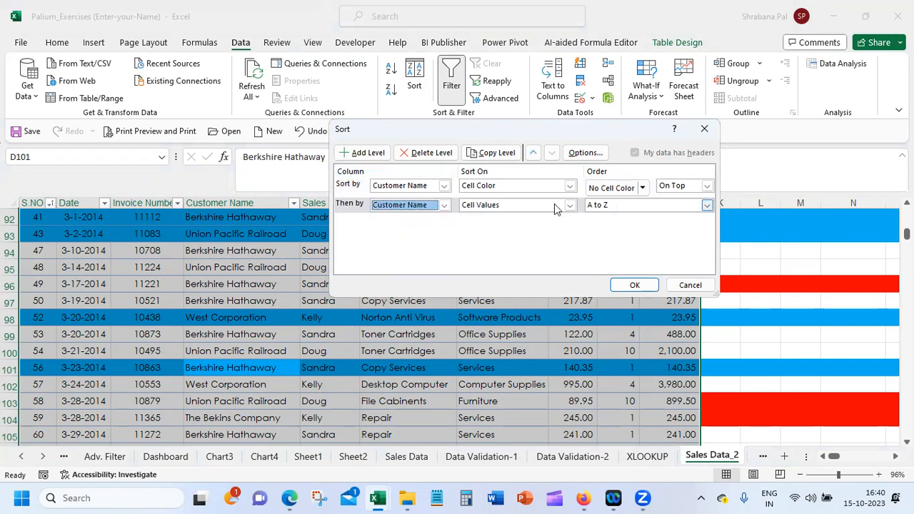
left_click(554, 203)
left_click(545, 228)
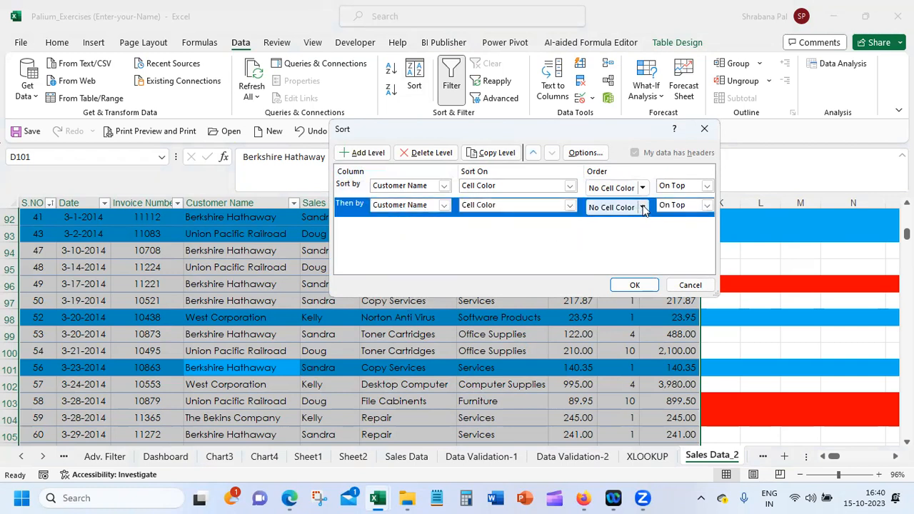
left_click(643, 207)
left_click(636, 241)
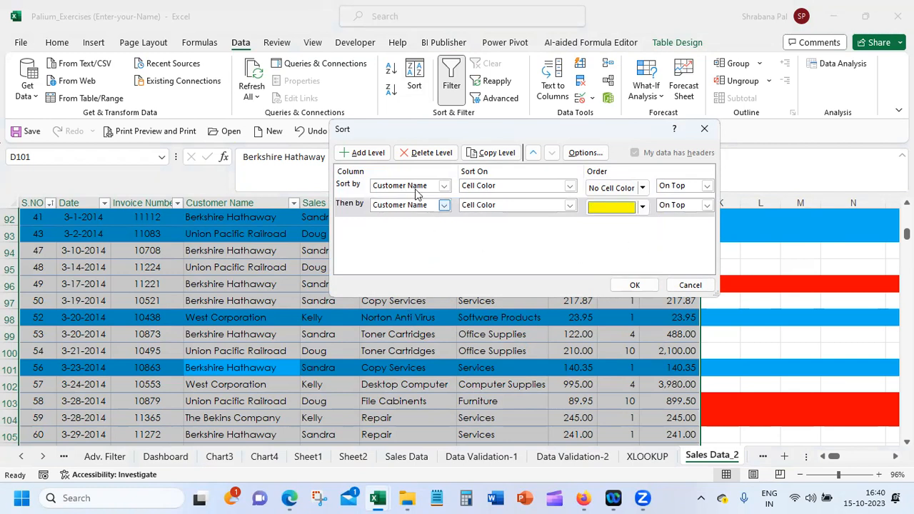
Add a third sort level on Customer Name by Cell Color, placing red On Top
left_click(357, 153)
left_click(410, 224)
left_click(415, 263)
left_click(570, 224)
left_click(521, 245)
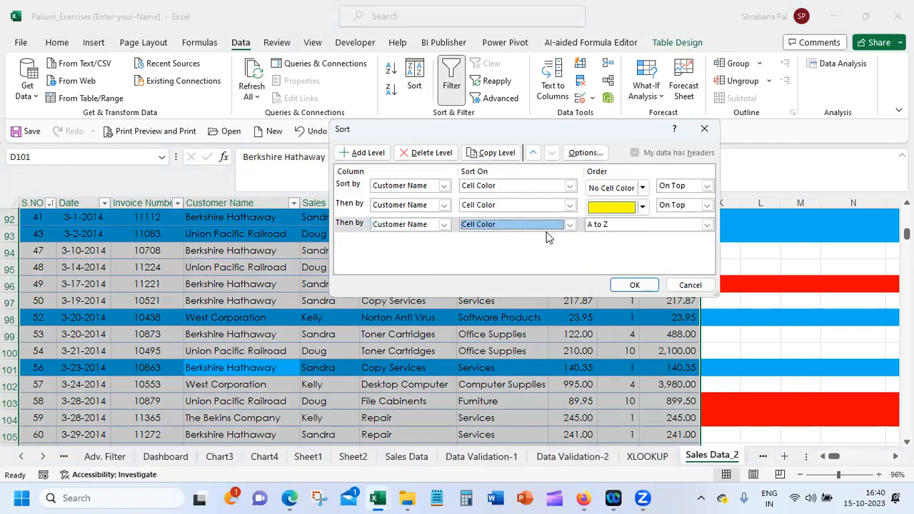
left_click(641, 226)
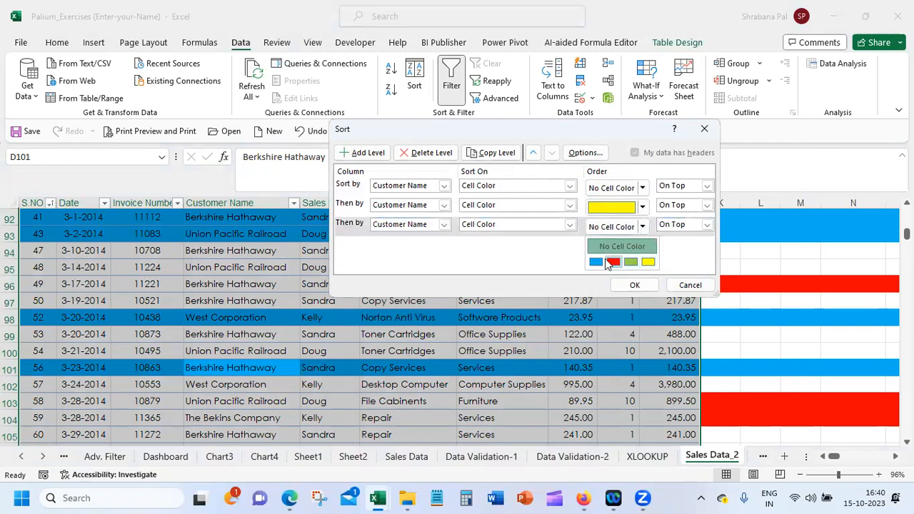
left_click(612, 261)
Add a fourth Customer Name level by Cell Color with green On Top, and apply the custom sort
left_click(363, 153)
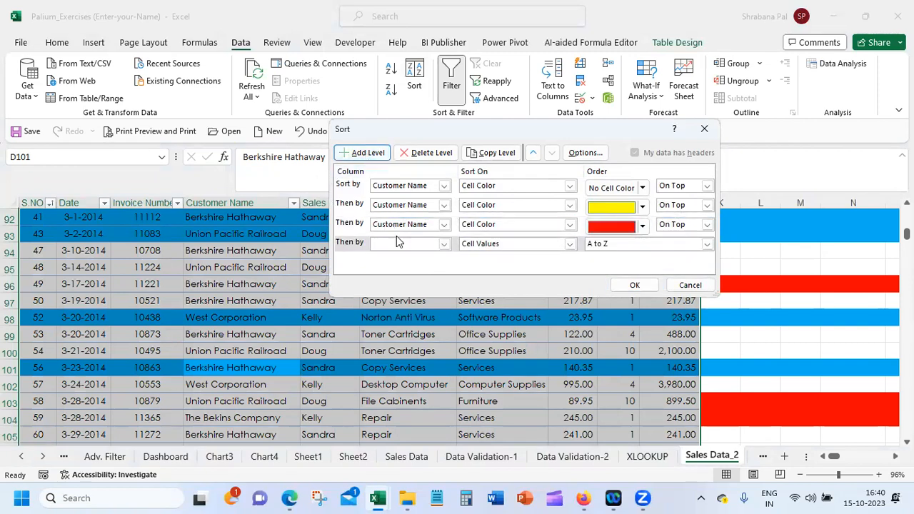
left_click(398, 242)
left_click(404, 278)
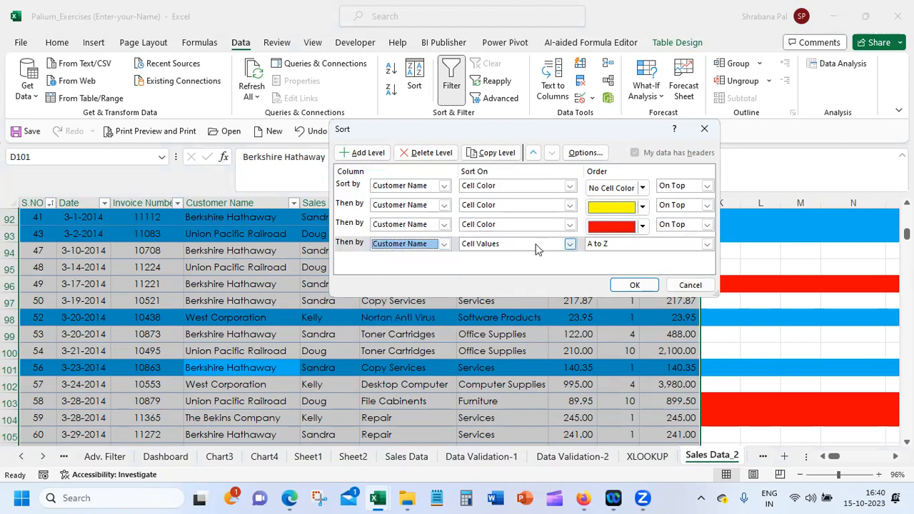
left_click(536, 243)
left_click(485, 262)
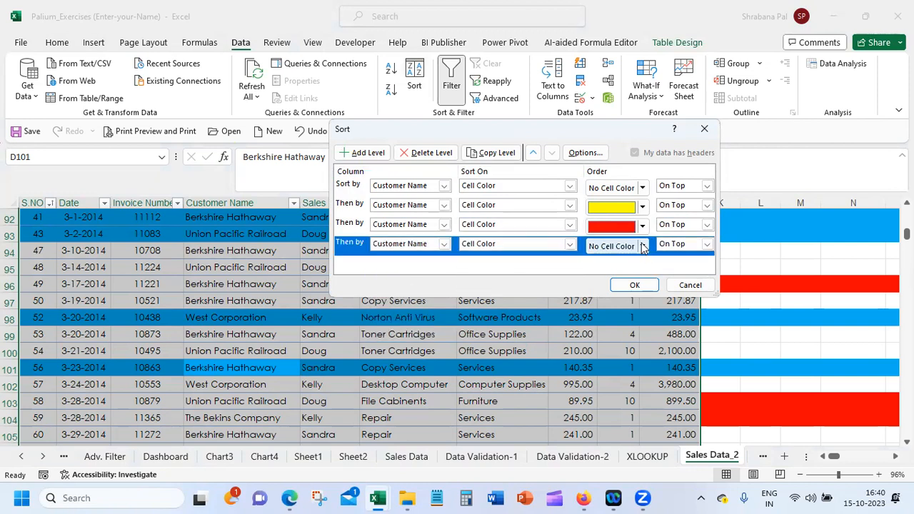
left_click(643, 246)
left_click(634, 280)
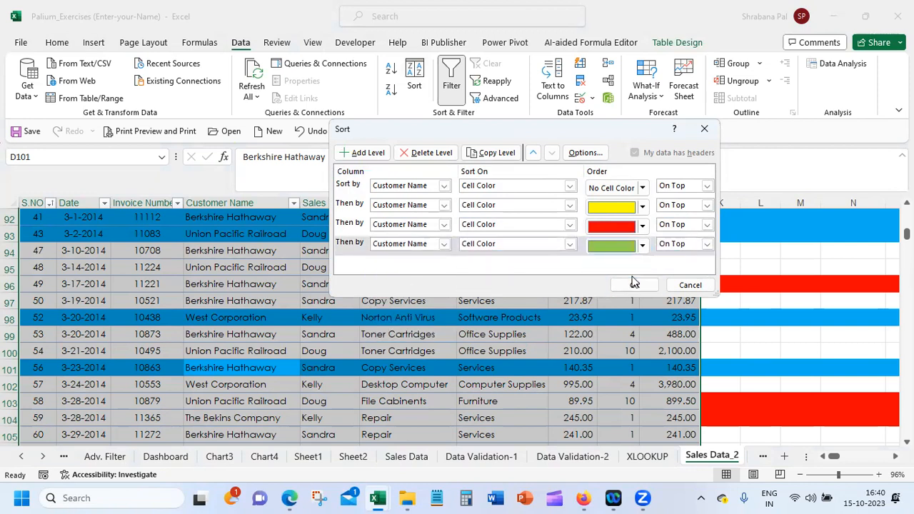
left_click(707, 246)
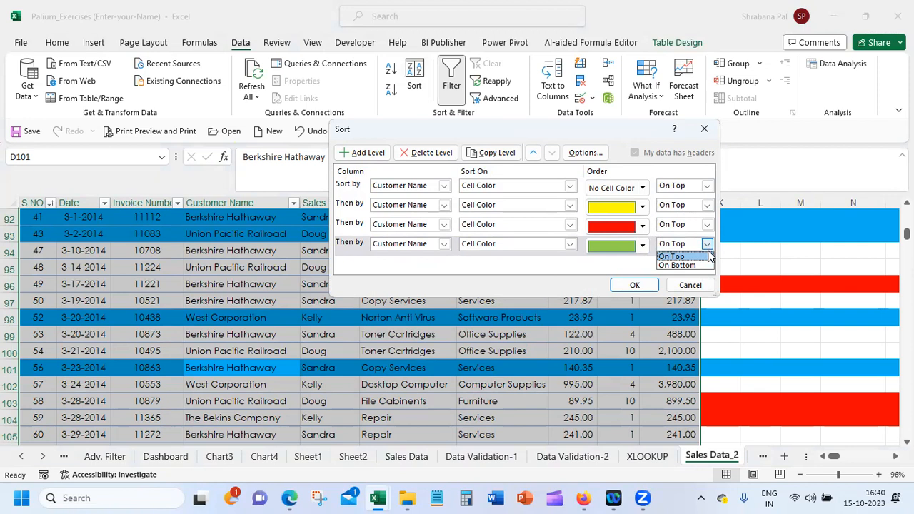
left_click(684, 162)
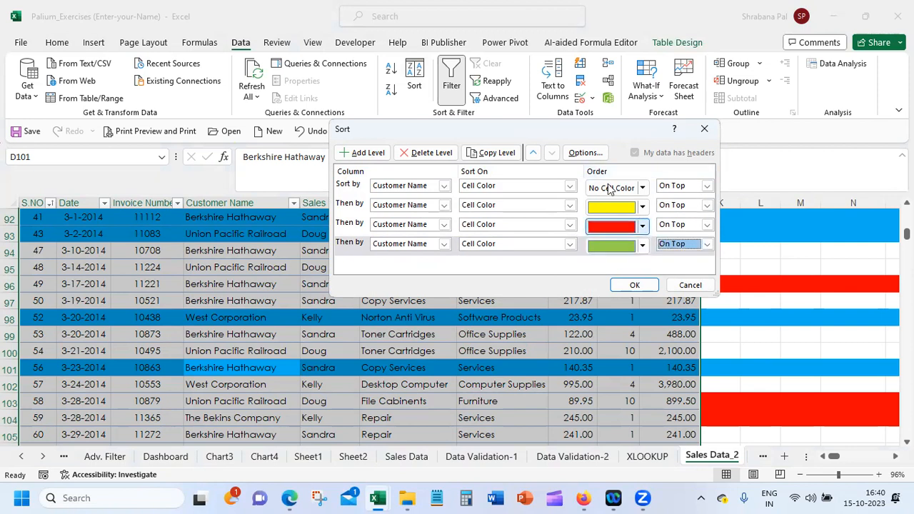
left_click(638, 286)
Examine the order of the colour groups throughout the sorted sales table
scroll(456, 326, "down", 15)
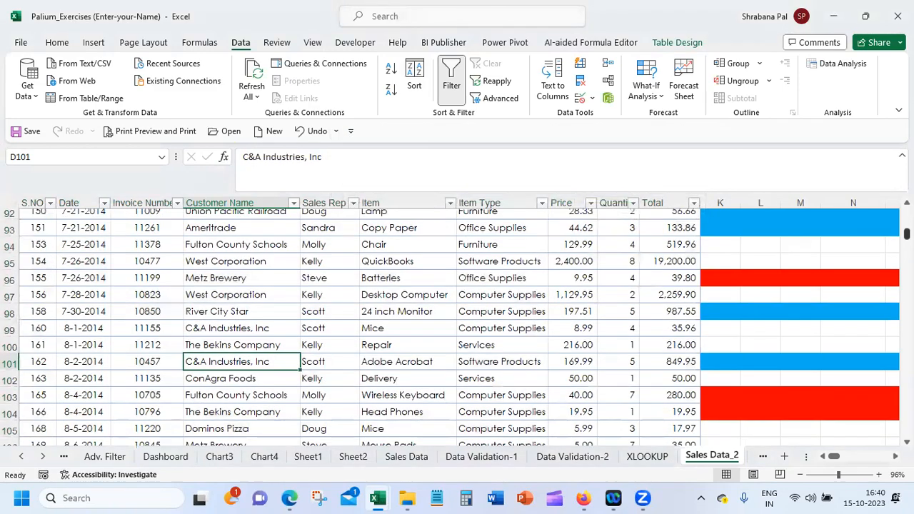
scroll(456, 325, "down", 14)
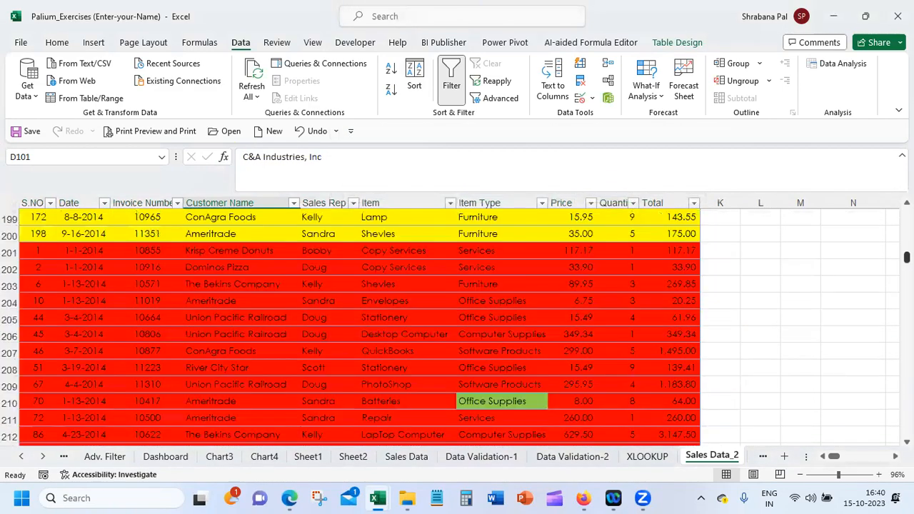
scroll(456, 325, "down", 12)
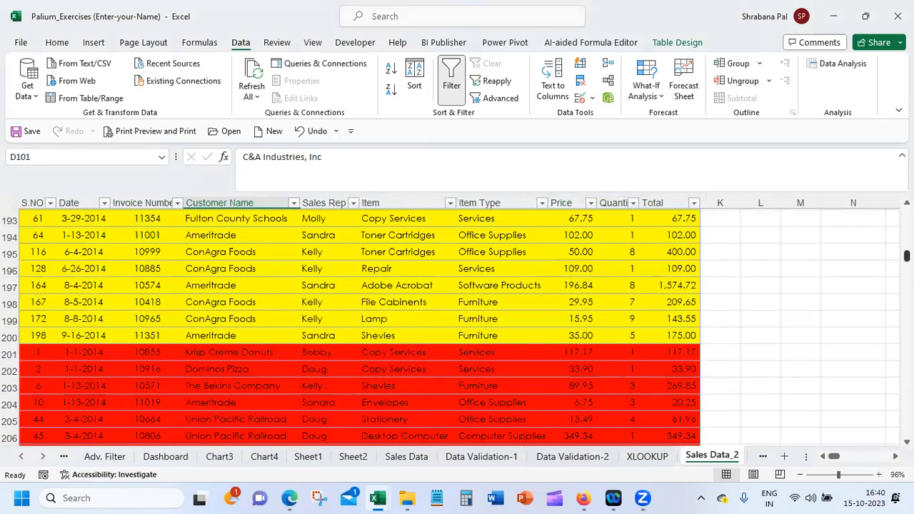
scroll(457, 326, "down", 17)
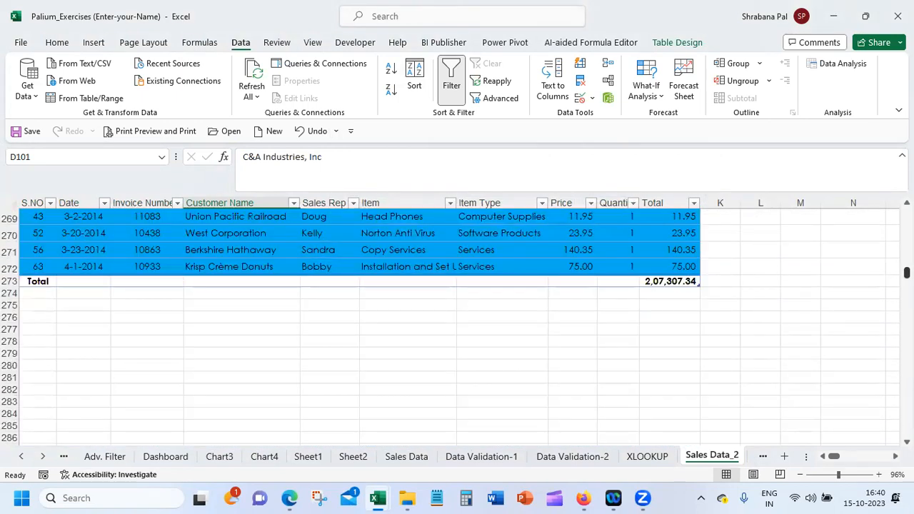
scroll(457, 325, "up", 5)
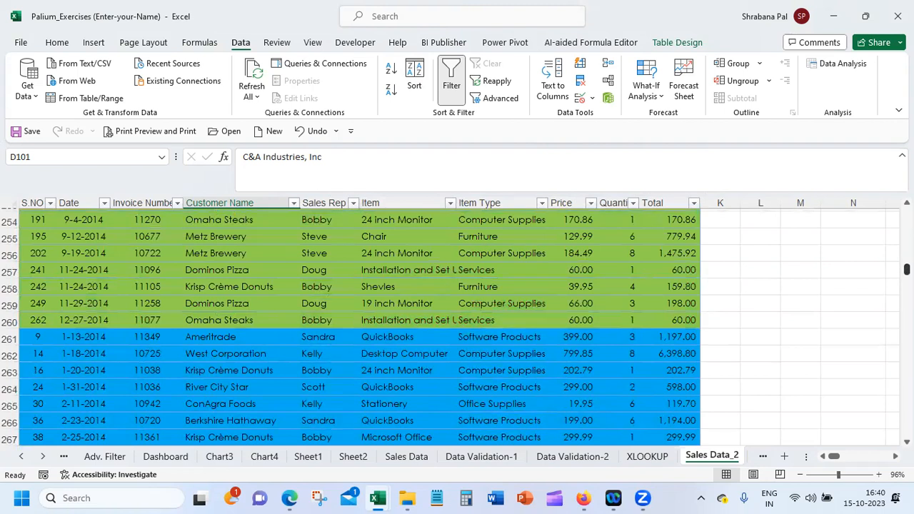
scroll(457, 325, "up", 1)
scroll(456, 326, "up", 1)
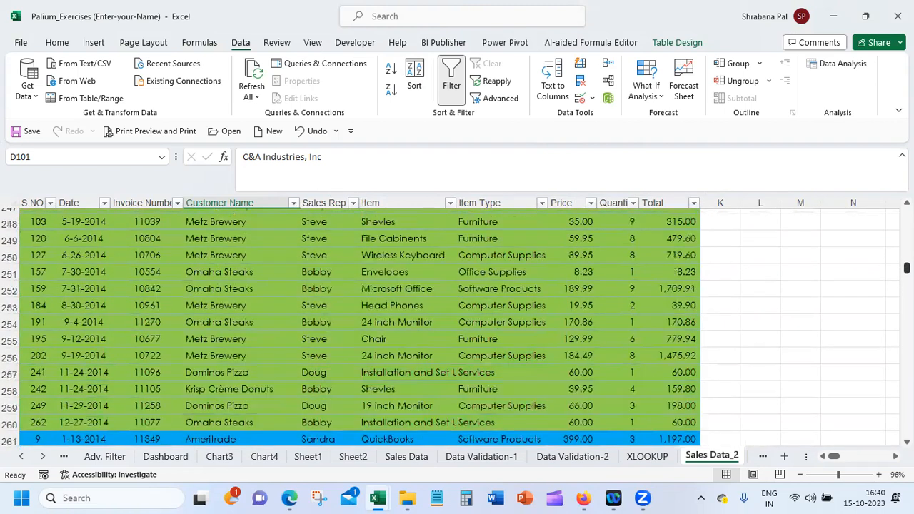
scroll(457, 325, "up", 2)
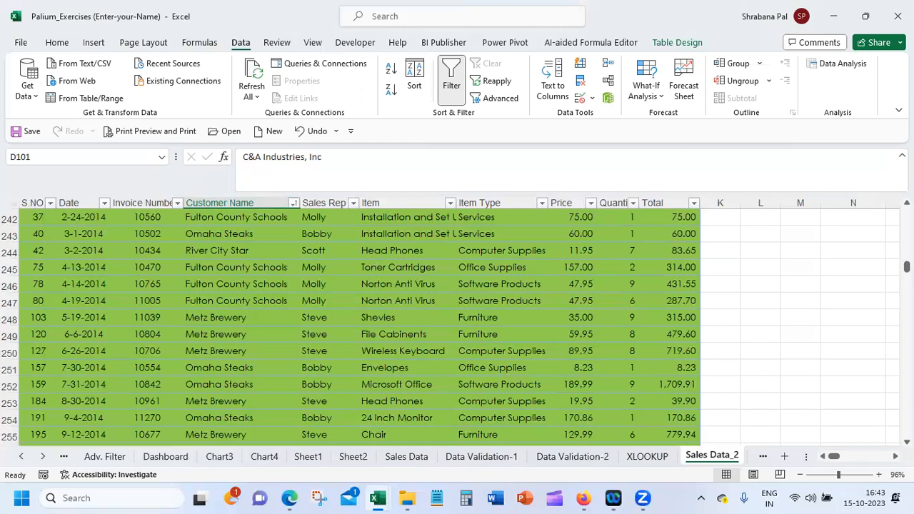
Clear the leftover fill colours from columns K to N beside the sales table
left_click_drag(906, 267, 907, 213)
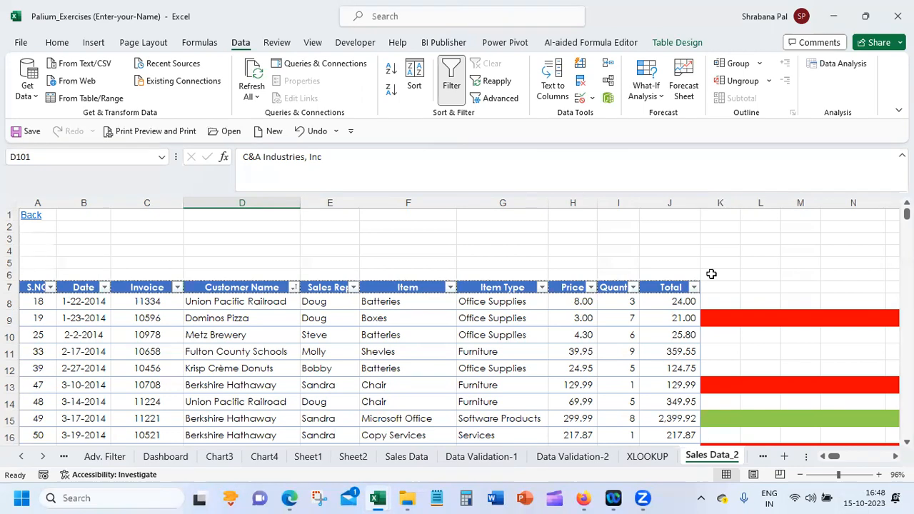
left_click(728, 202)
left_click_drag(728, 202, 846, 203)
right_click(847, 205)
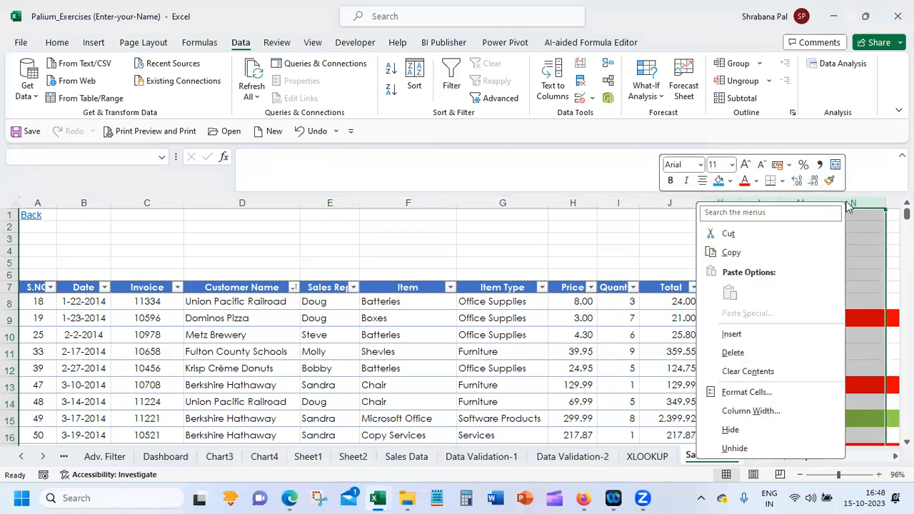
left_click(771, 377)
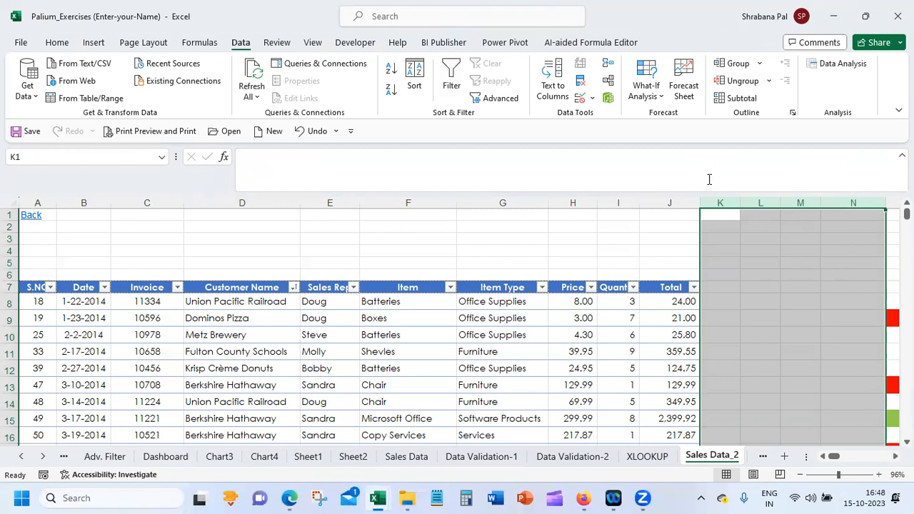
Add a Status column to the sales table by entering its header in cell K7
left_click(768, 286)
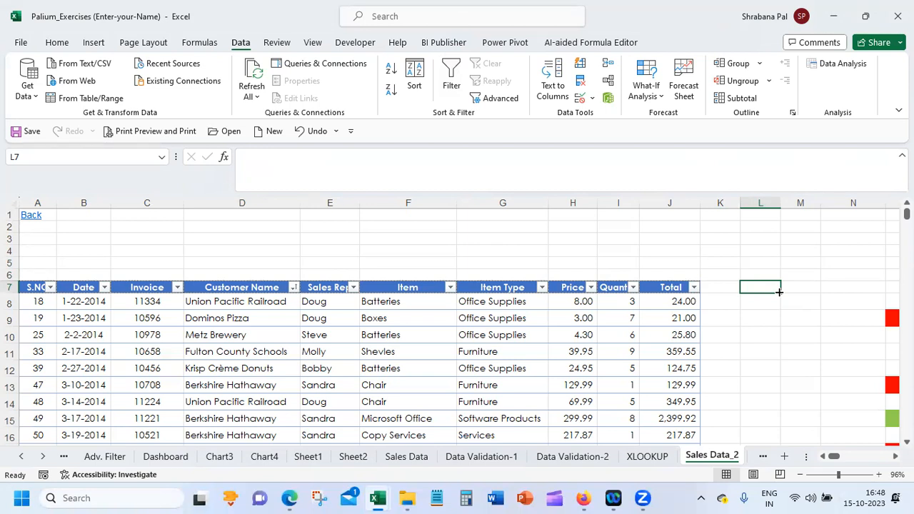
left_click(722, 288)
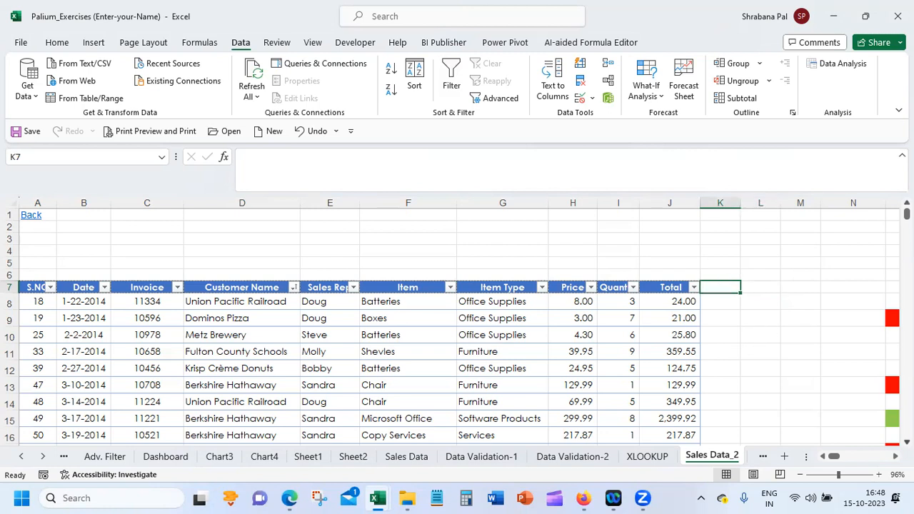
scroll(457, 328, "down", 1)
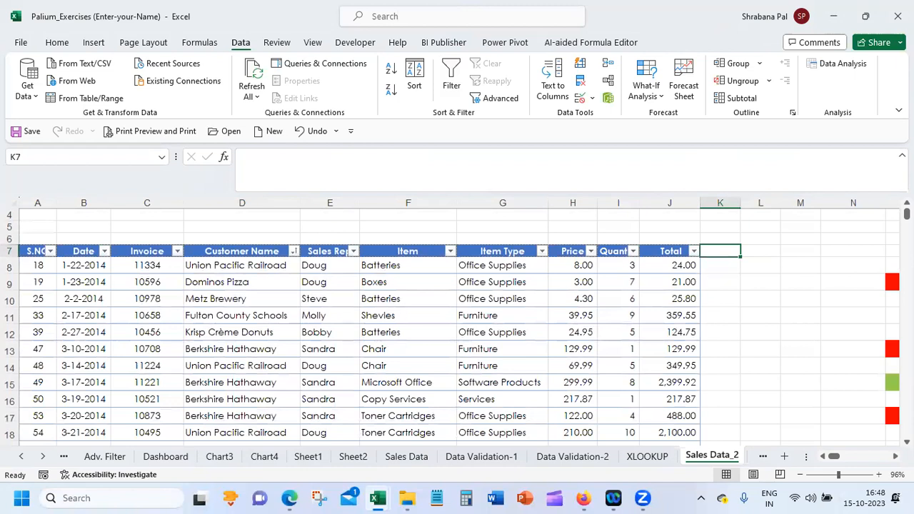
type("Status")
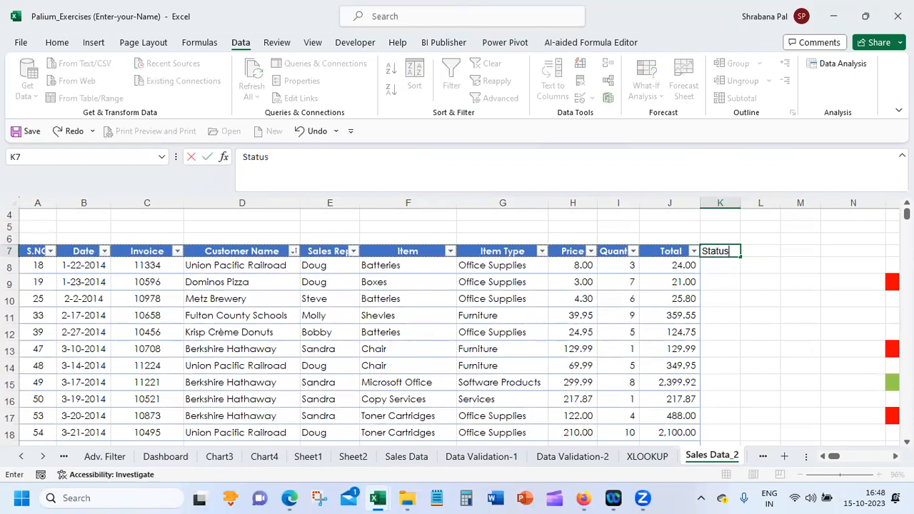
key("Return")
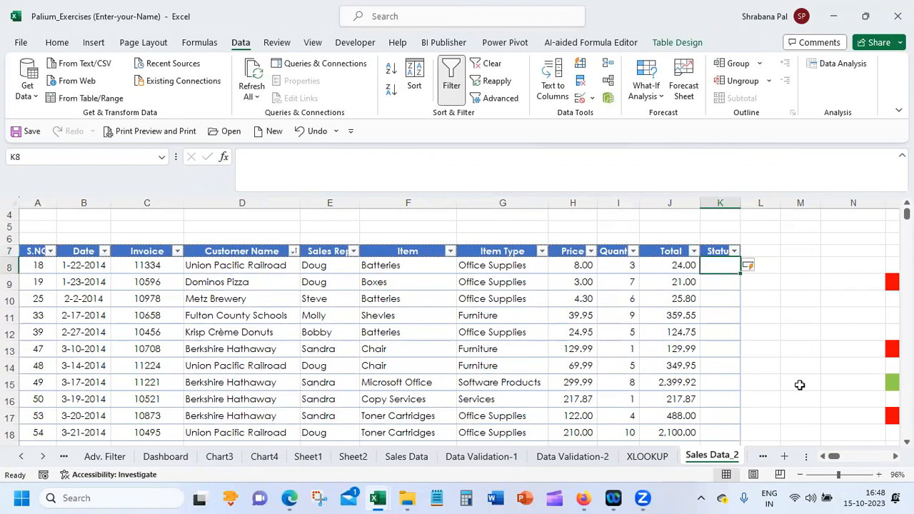
type("=")
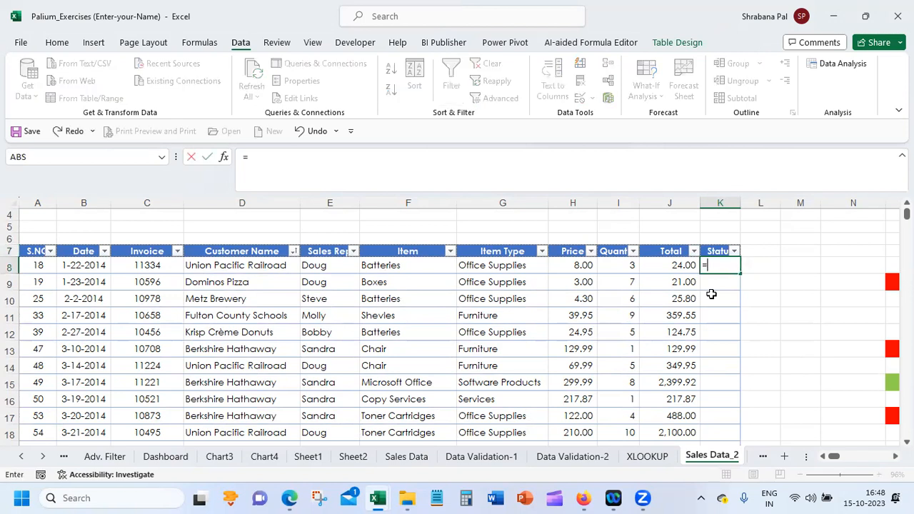
left_click(672, 266)
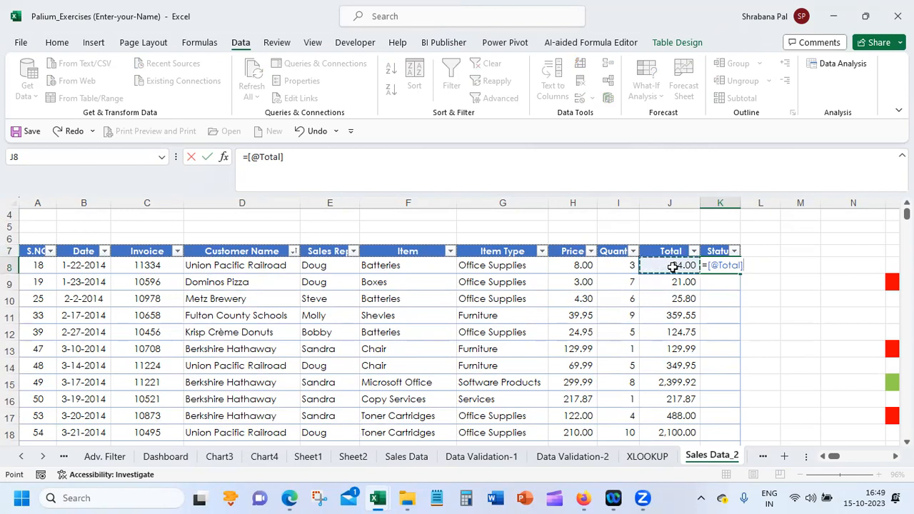
key("Return")
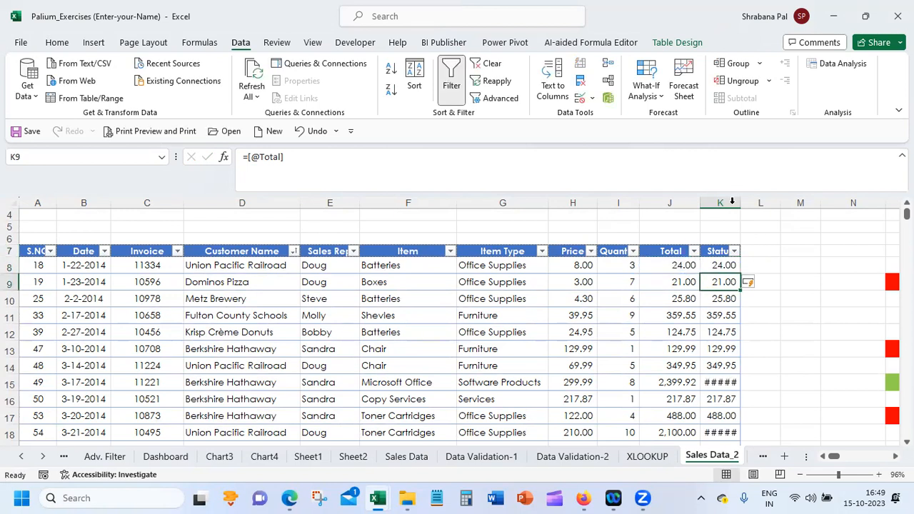
left_click_drag(740, 203, 752, 415)
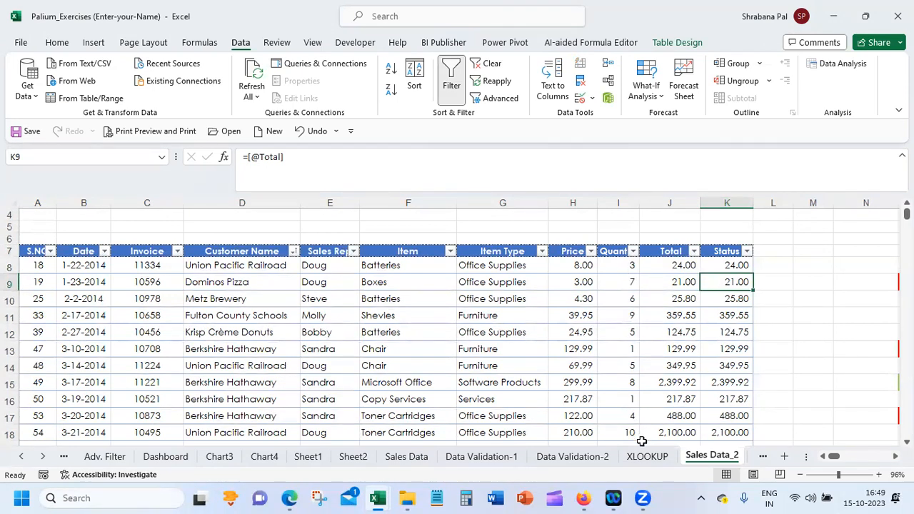
left_click(665, 264)
left_click(715, 261)
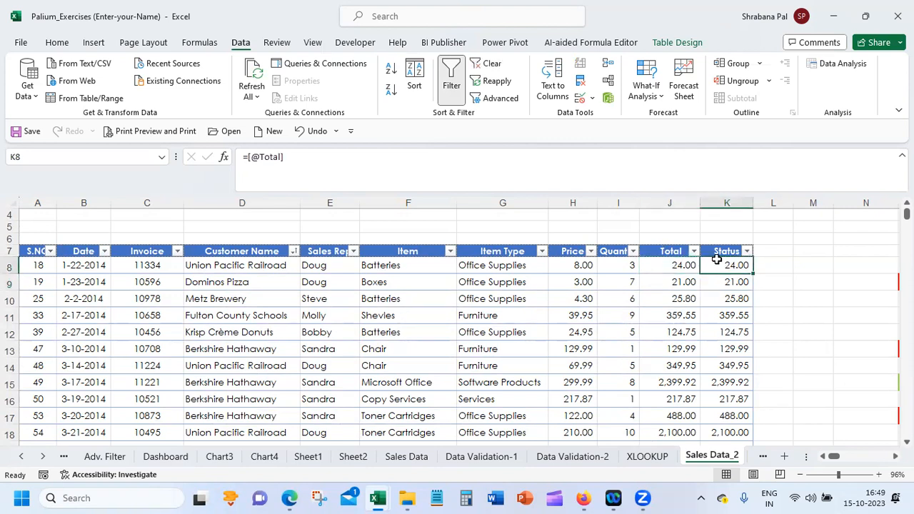
left_click(681, 280)
left_click(717, 281)
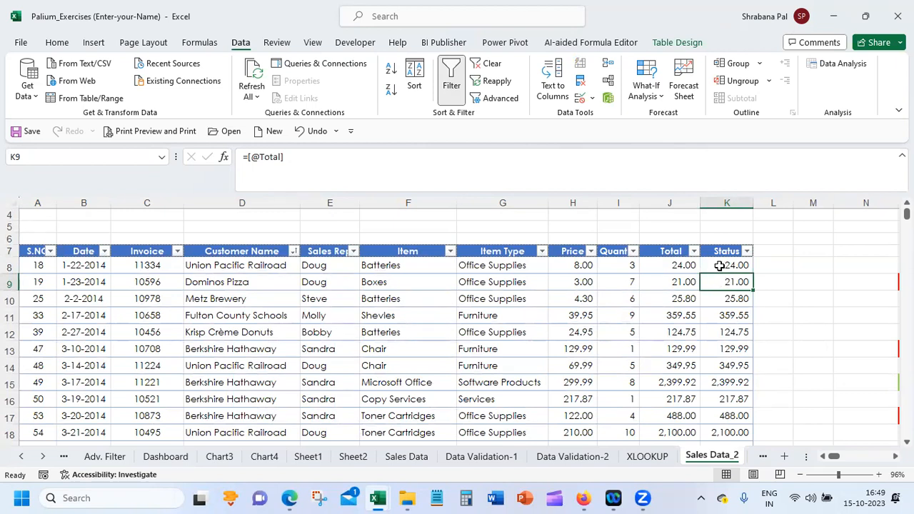
left_click(719, 265)
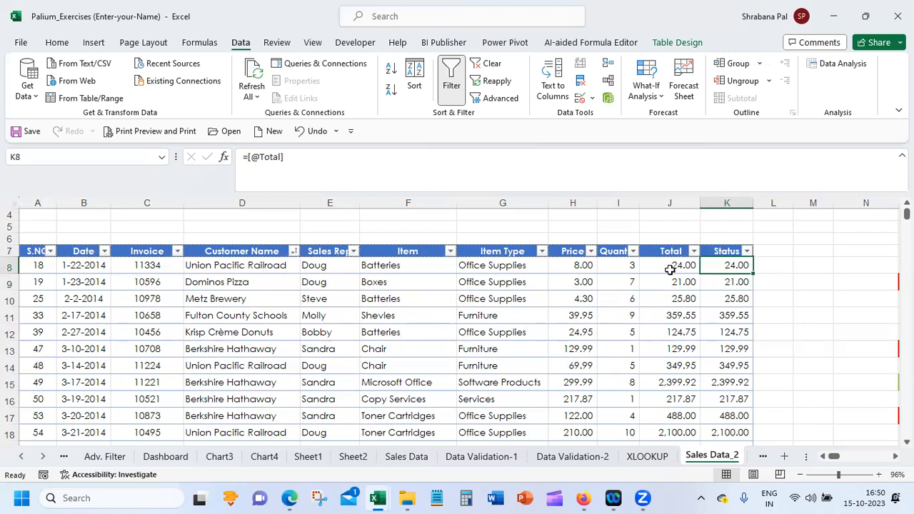
Apply the three coloured flags conditional formatting icon set to Status cells K8 to K272, and autofit the column width
left_click_drag(723, 263, 717, 410)
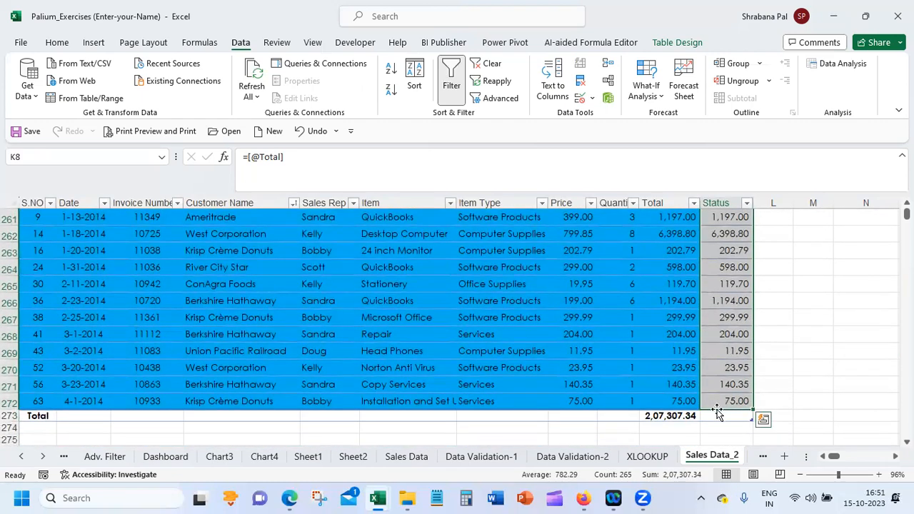
left_click(26, 43)
key("Escape")
left_click(57, 42)
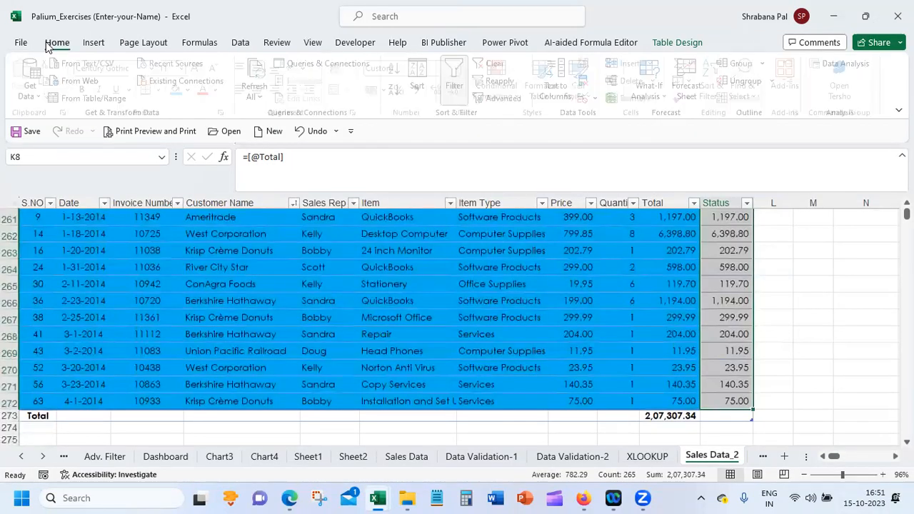
left_click(511, 87)
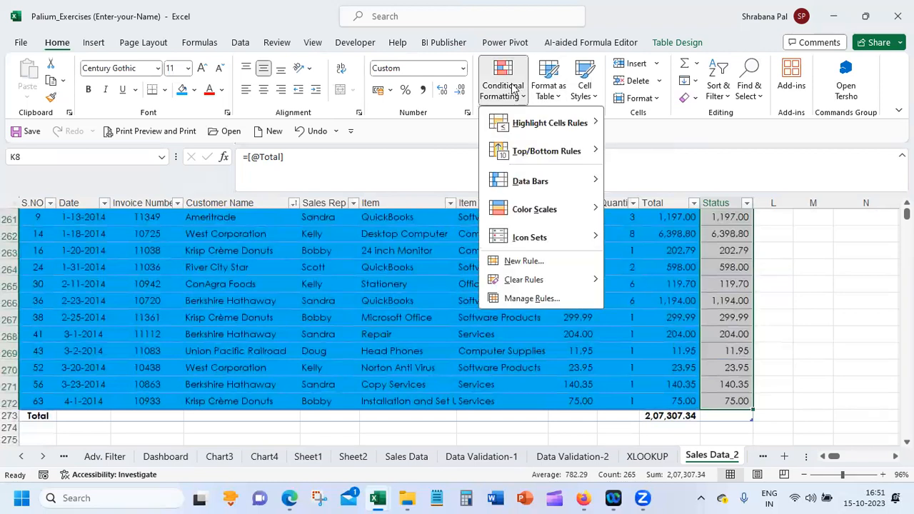
mouse_move(538, 241)
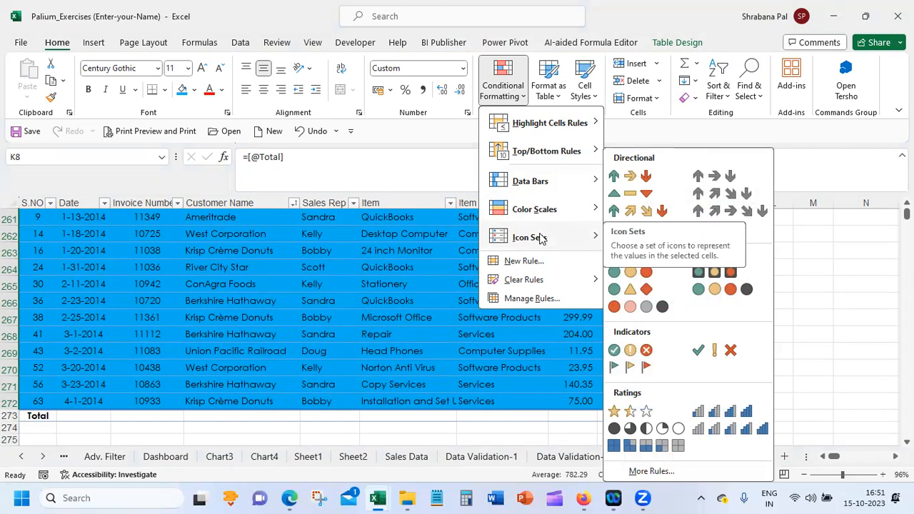
left_click(629, 368)
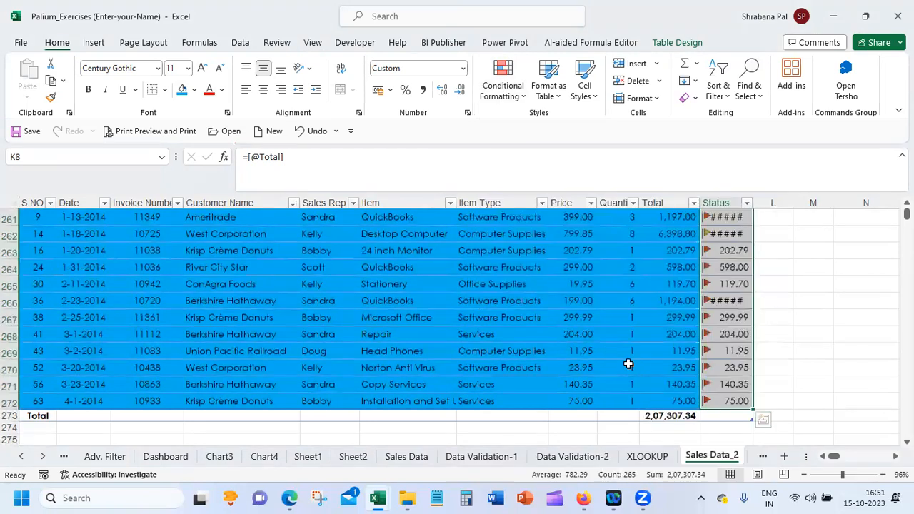
double_click(755, 198)
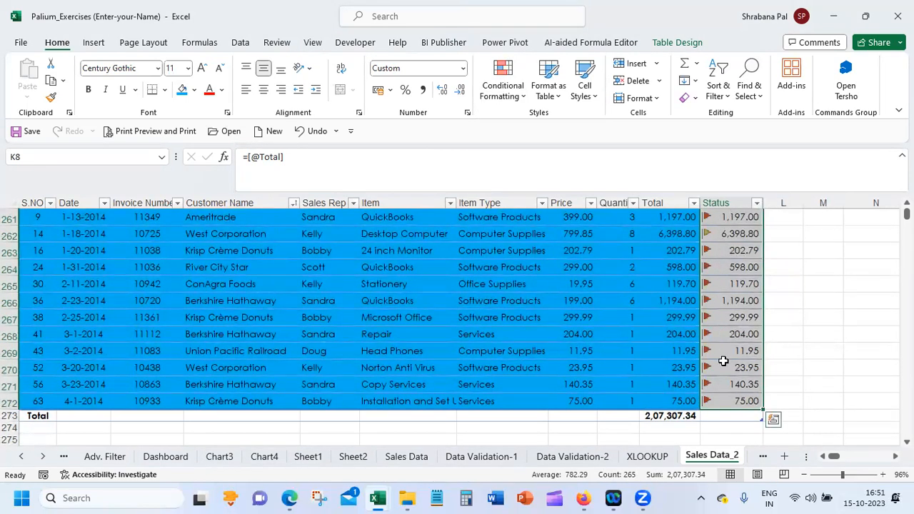
Set the Status column's icon set rule to Show Icon Only, and centre the flags in their cells
left_click(503, 91)
left_click(548, 300)
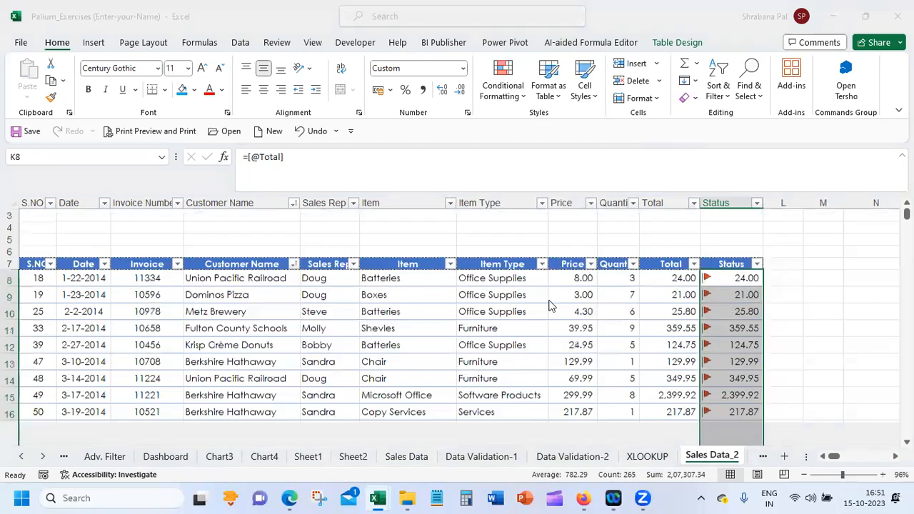
left_click(499, 209)
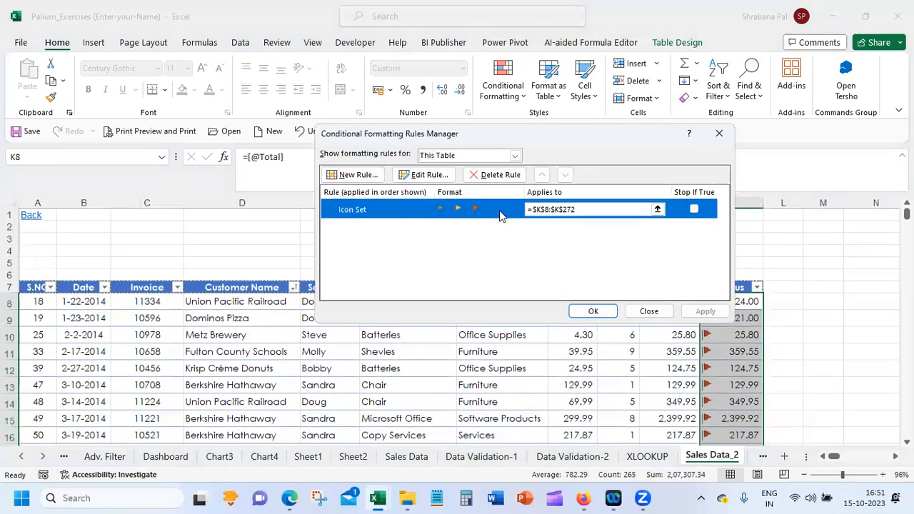
left_click(439, 179)
left_click(517, 248)
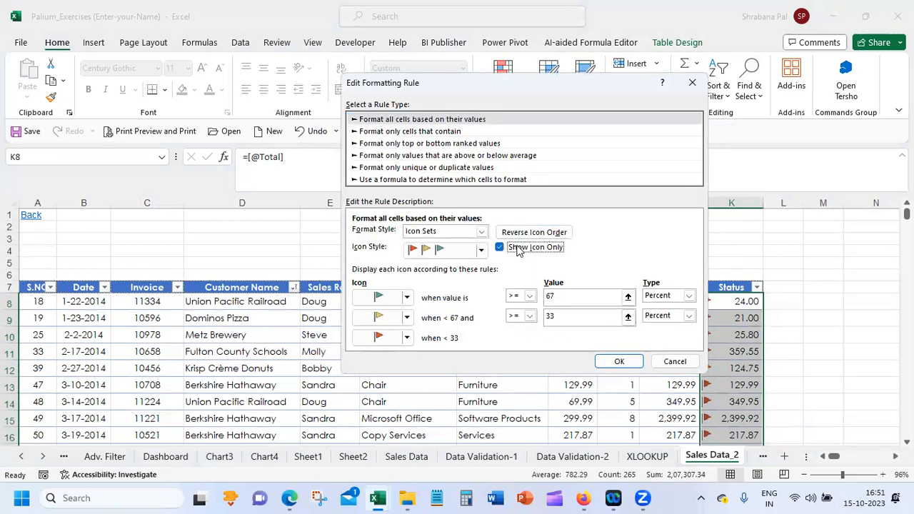
left_click(626, 362)
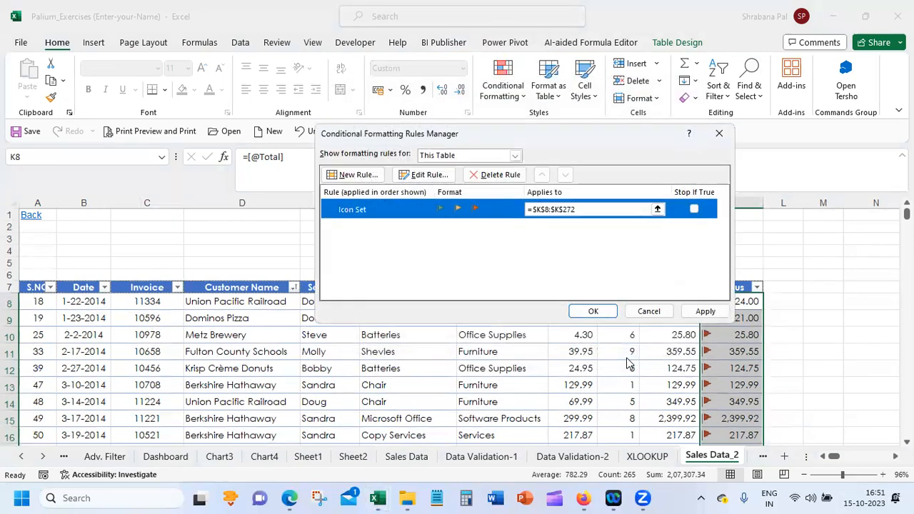
left_click(704, 311)
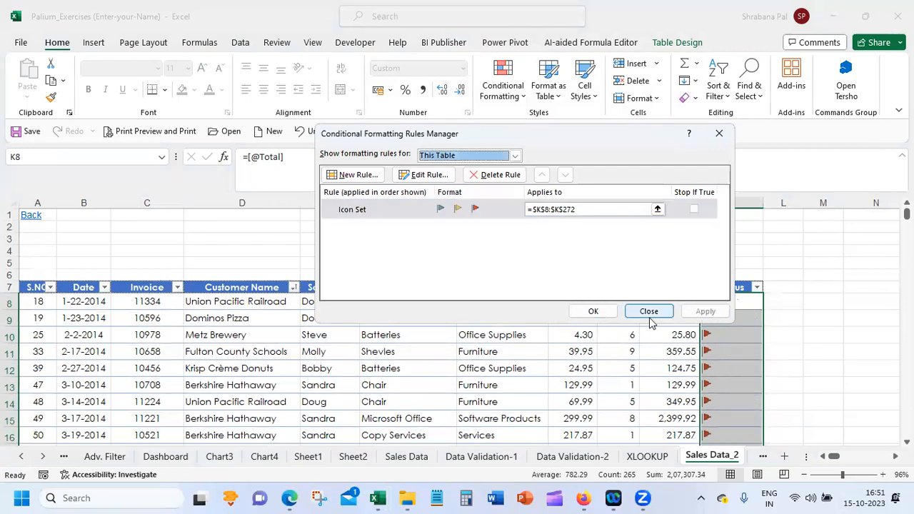
left_click(592, 311)
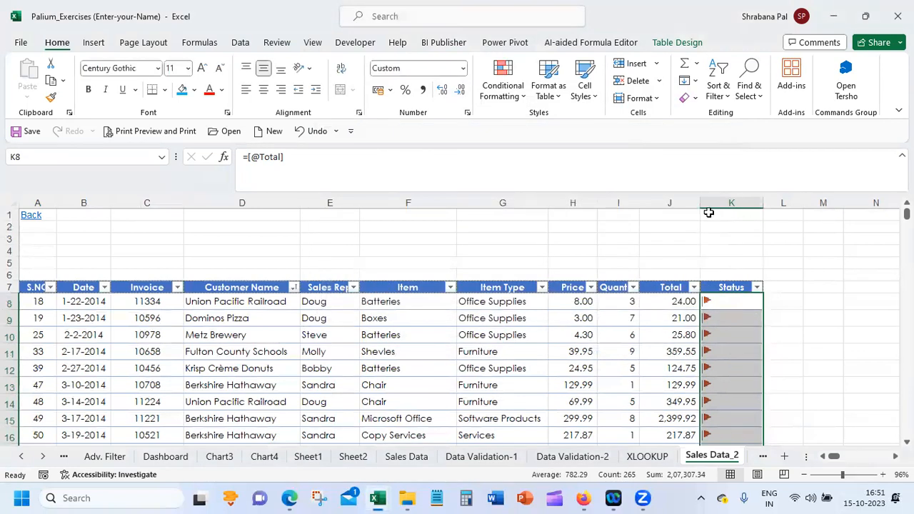
left_click(266, 93)
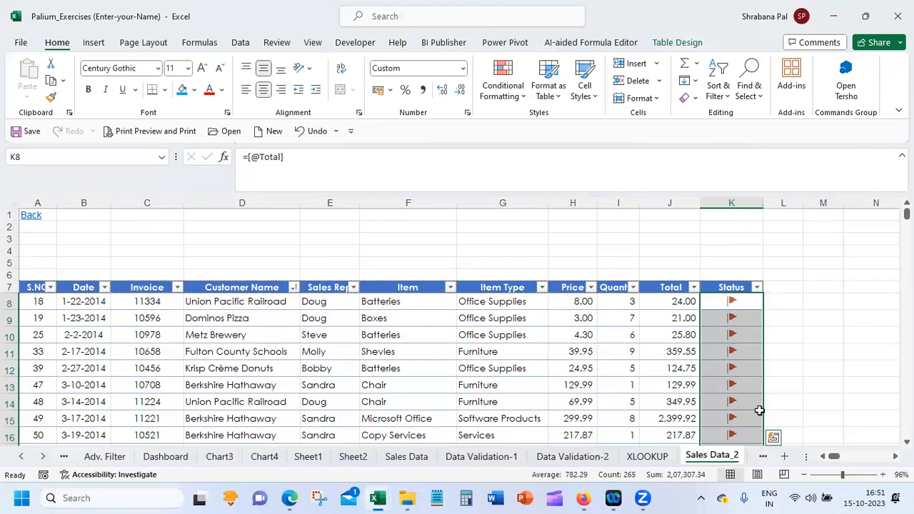
Examine the flags down the Status column and the cell icons offered for filtering it by color
left_click(731, 382)
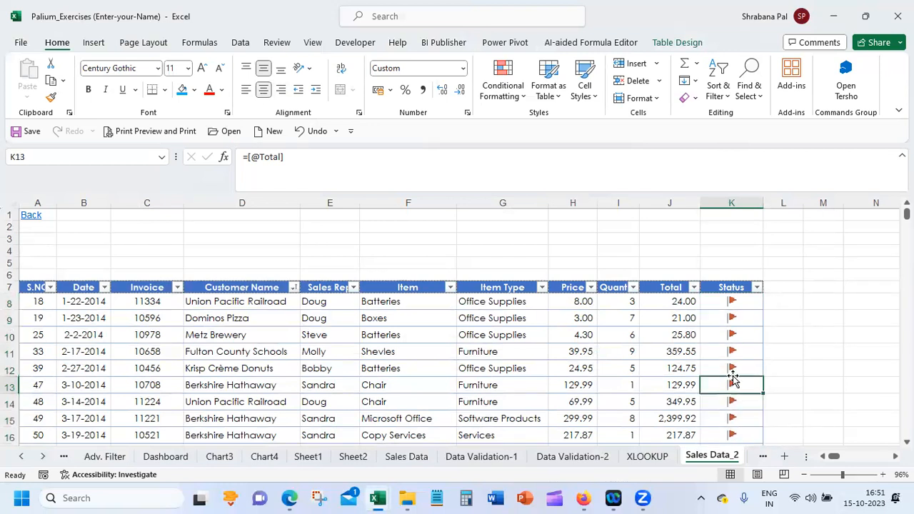
scroll(429, 328, "down", 10)
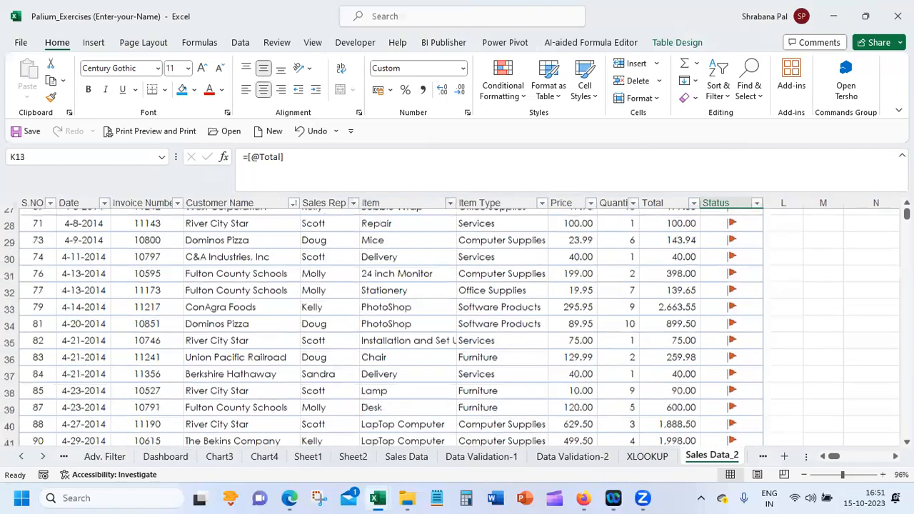
scroll(457, 329, "down", 20)
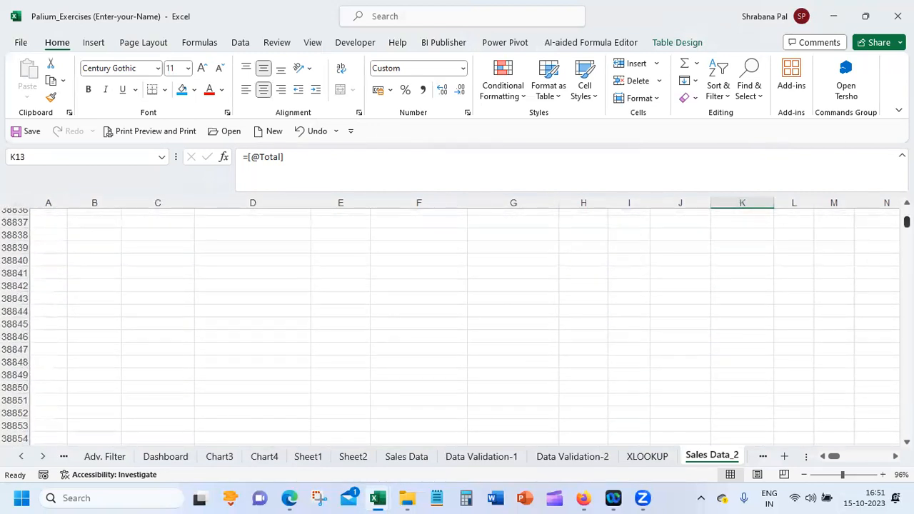
key("ctrl+BackSpace")
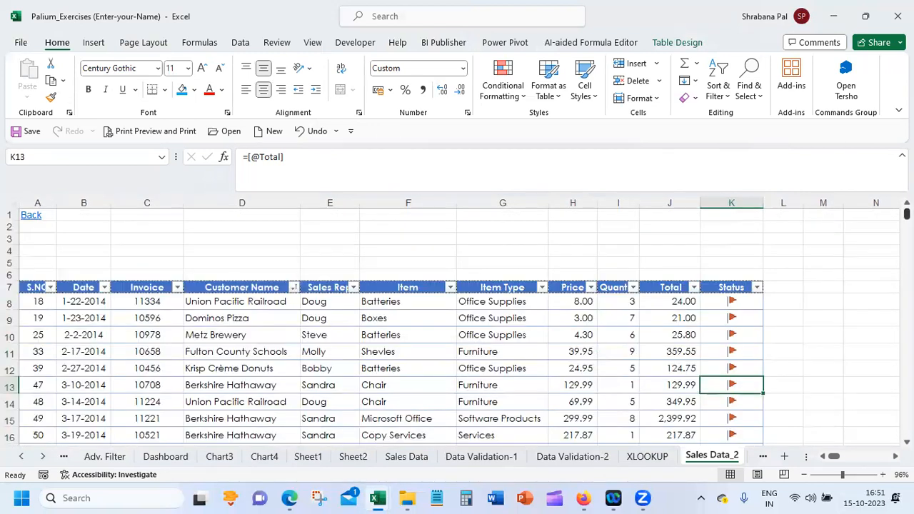
left_click(757, 287)
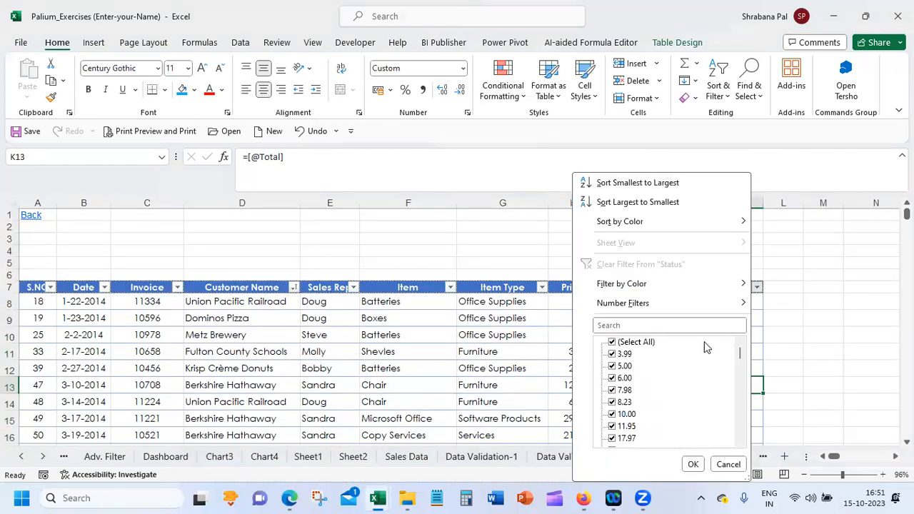
mouse_move(724, 290)
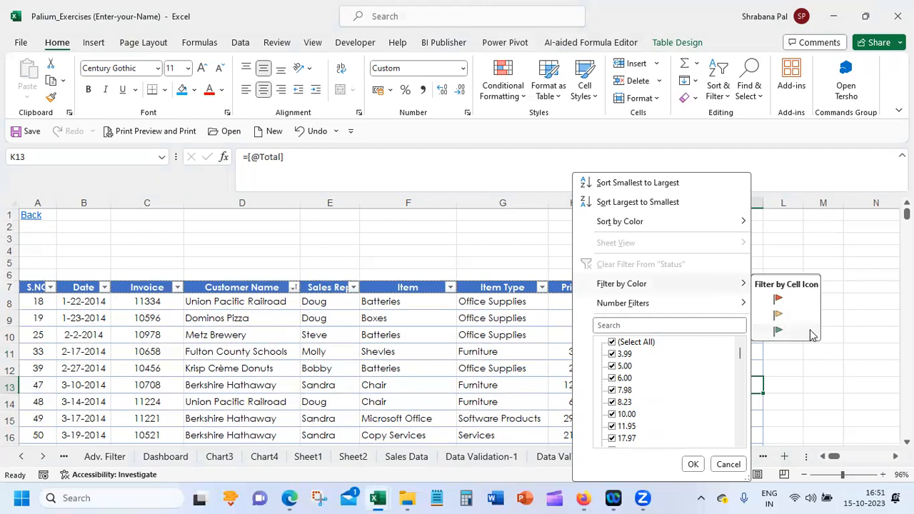
left_click(835, 248)
Delete all the Customer Name cell color levels from the table's custom sort
left_click(733, 299)
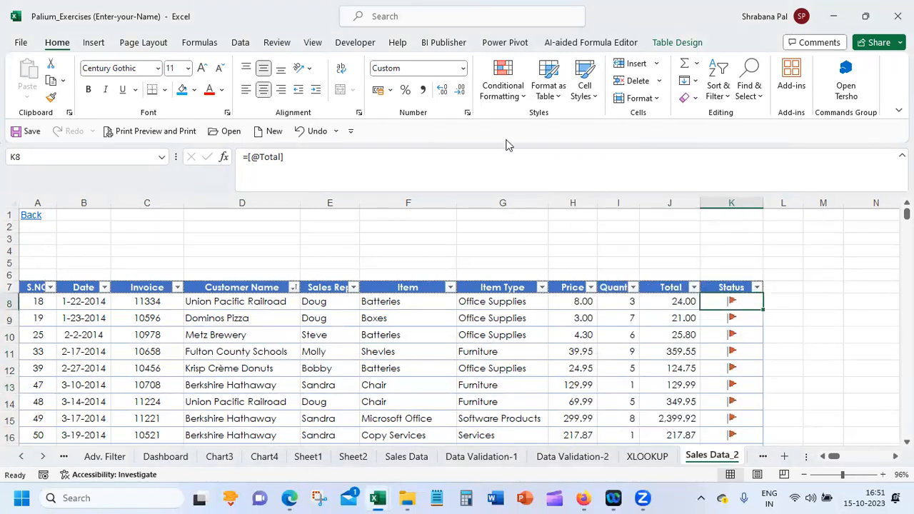
left_click(242, 43)
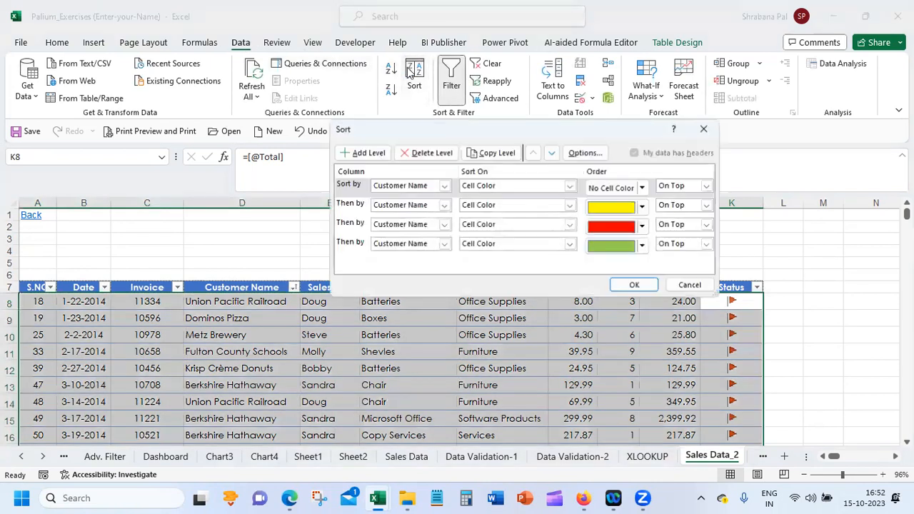
left_click(447, 156)
left_click(447, 156)
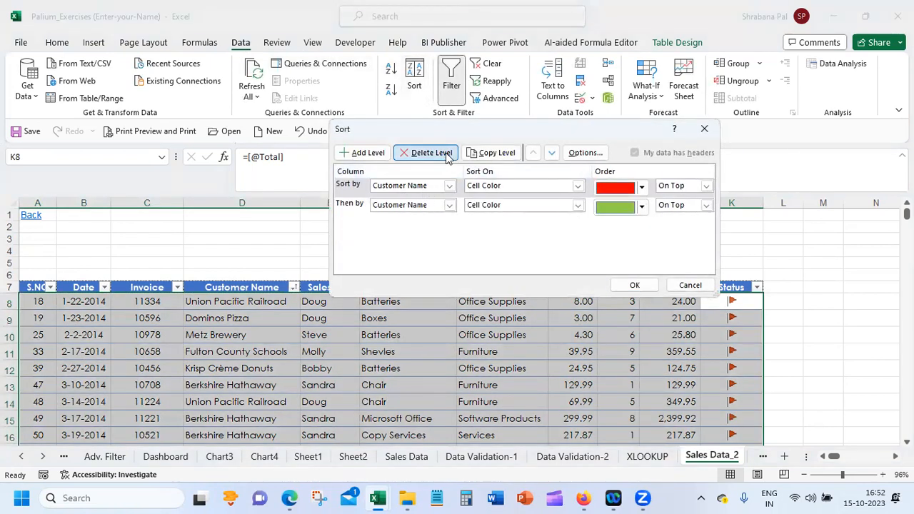
left_click(447, 156)
left_click(447, 156)
Add a custom sort level for Status by Conditional Formatting Icon, with the red flag On Top
left_click(386, 153)
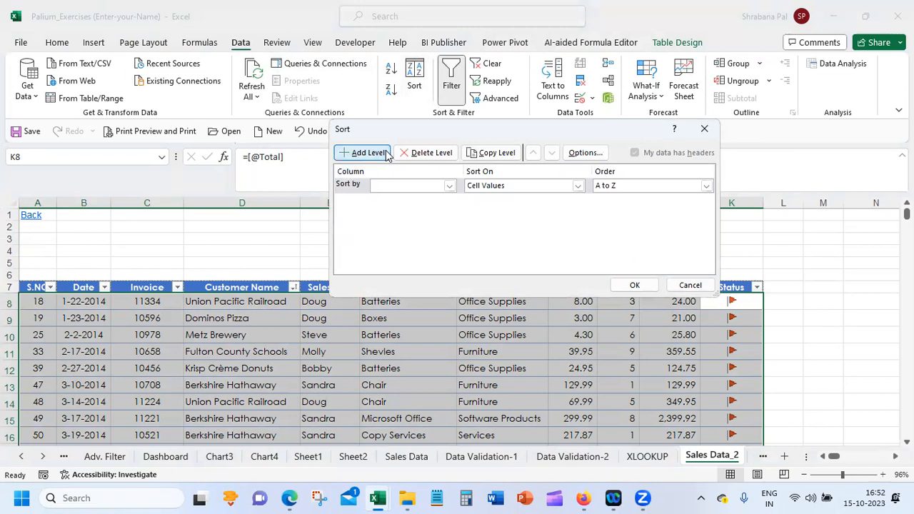
left_click(420, 186)
left_click(413, 285)
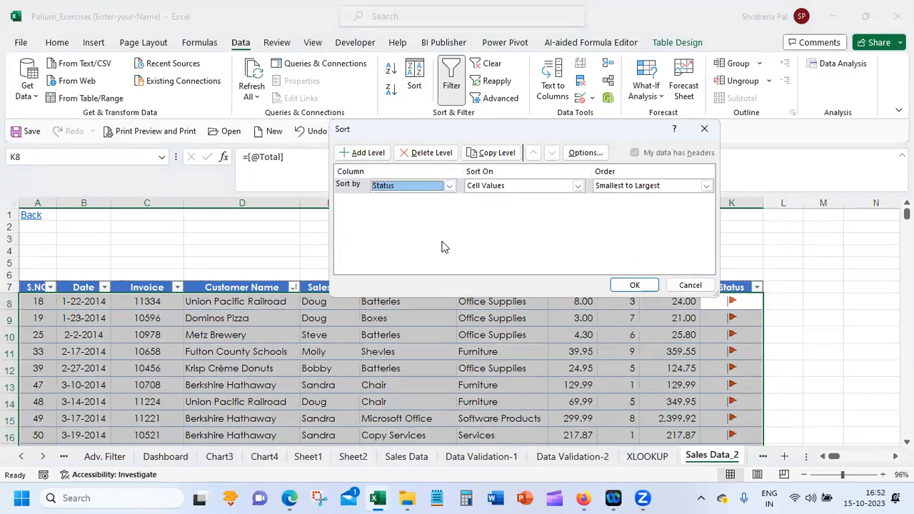
left_click(563, 186)
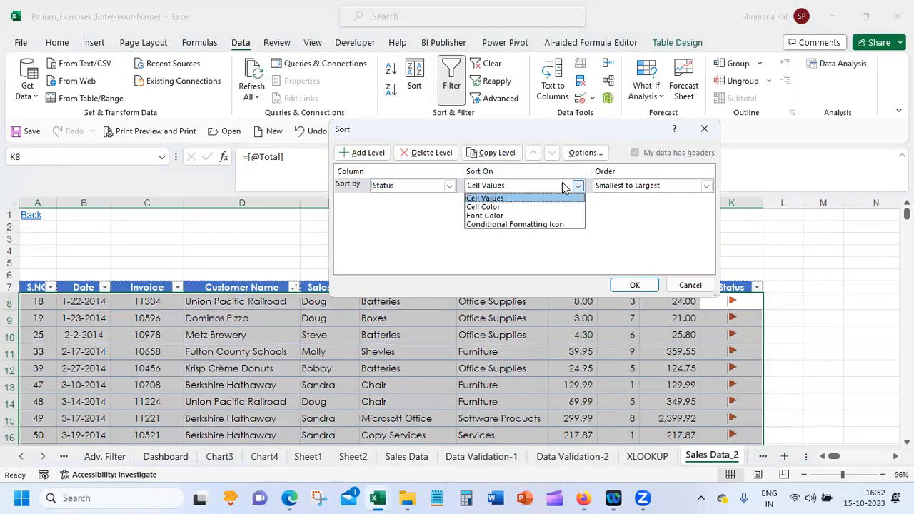
left_click(551, 223)
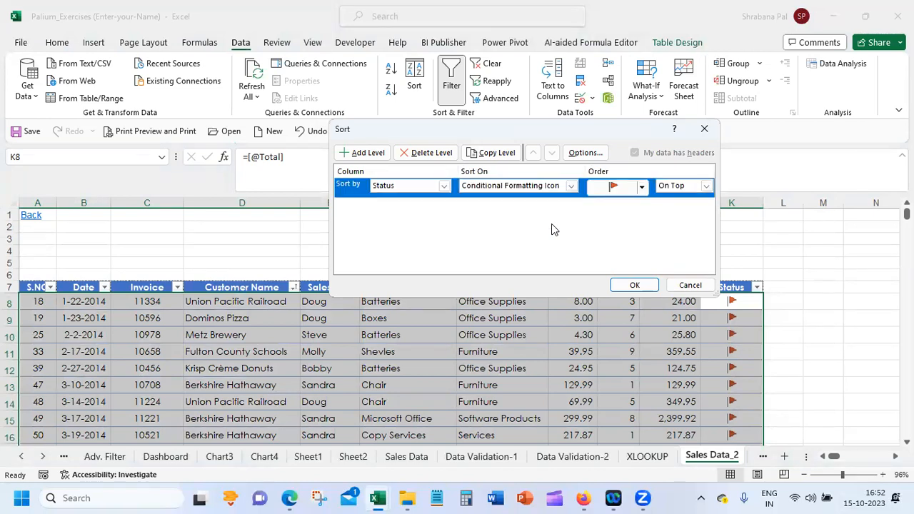
left_click(641, 187)
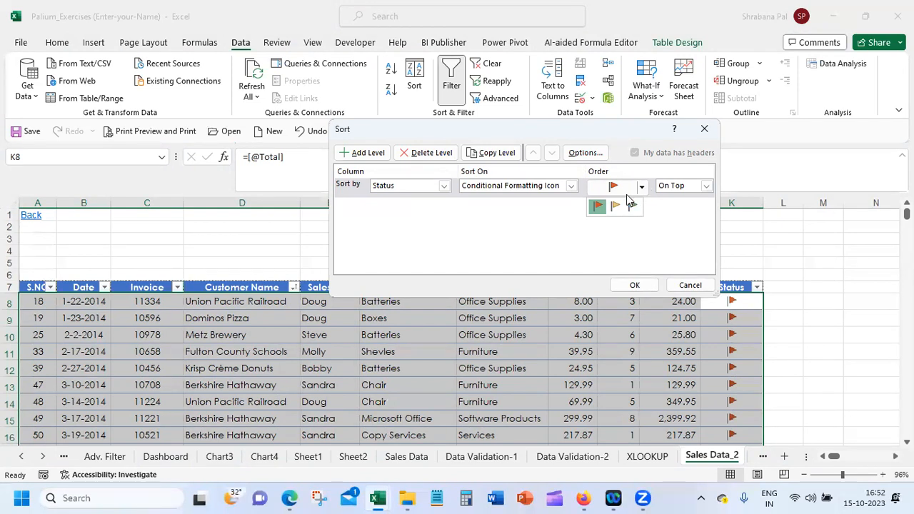
left_click(595, 209)
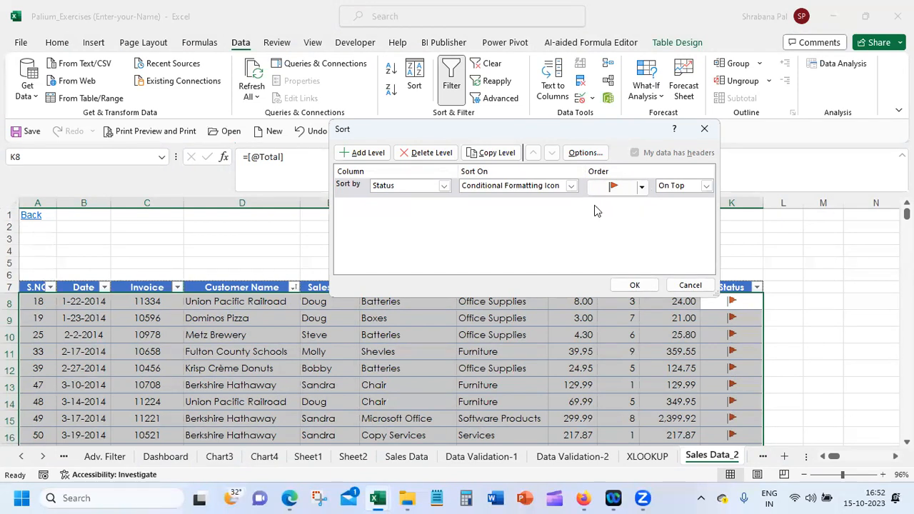
Add a second sort level for Status by Conditional Formatting Icon, with the yellow flag On Top
left_click(351, 153)
left_click(442, 205)
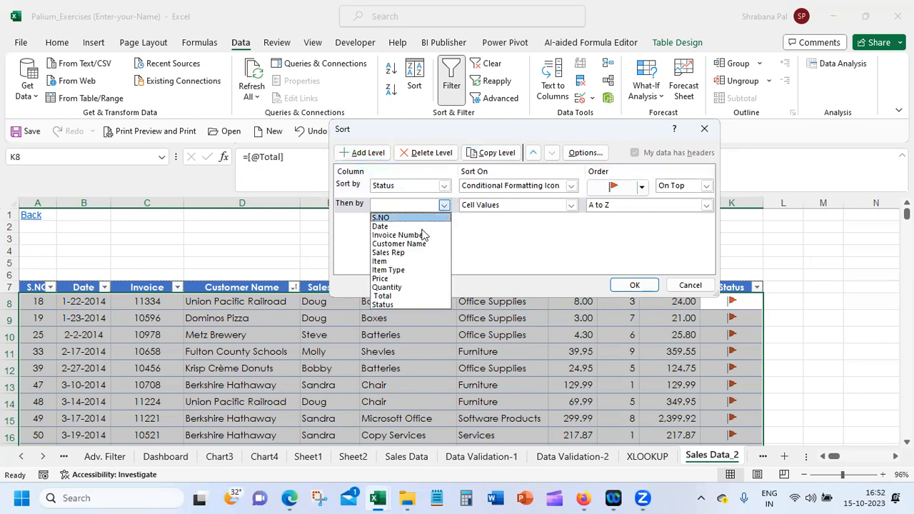
left_click(410, 305)
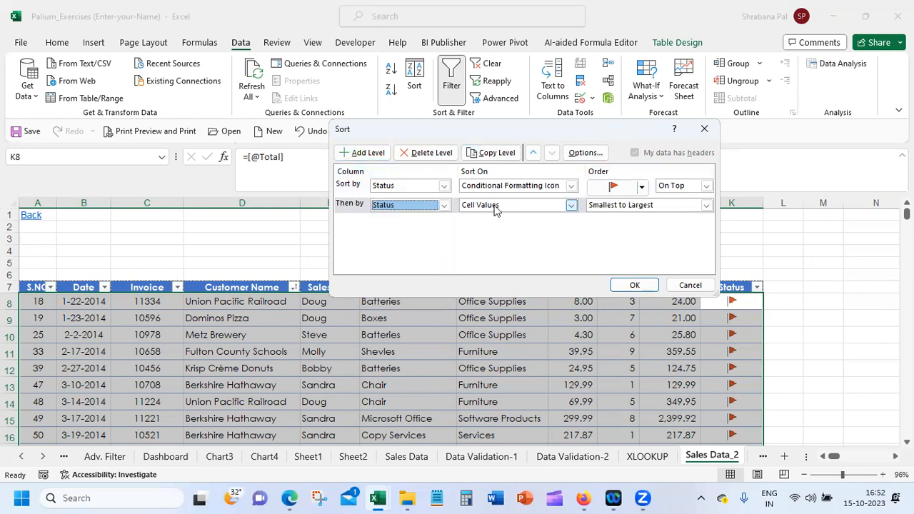
left_click(494, 208)
left_click(506, 243)
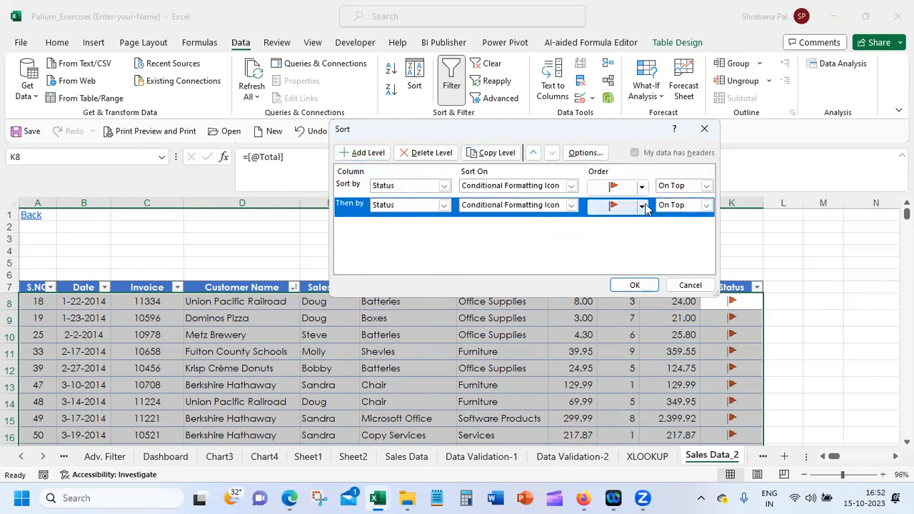
left_click(640, 205)
left_click(613, 227)
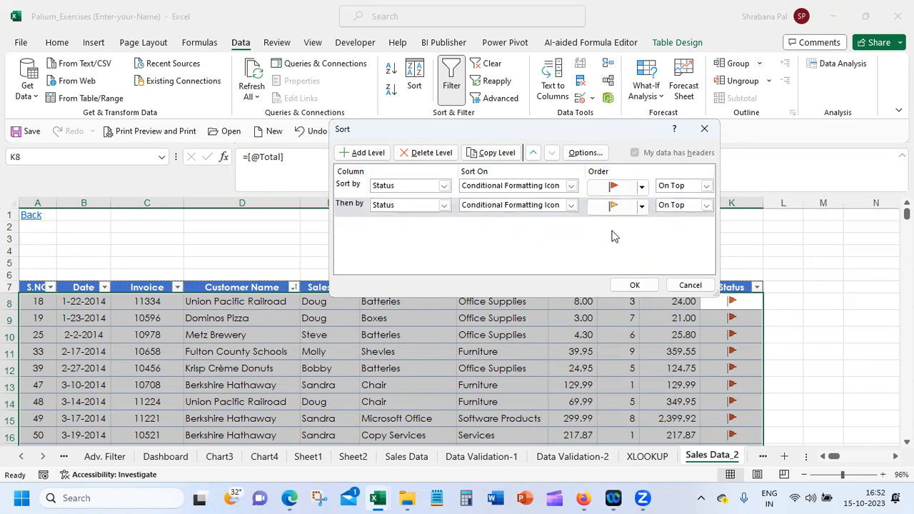
Add a third sort level for Status by Conditional Formatting Icon with the green flag On Top, and apply the sort
left_click(364, 153)
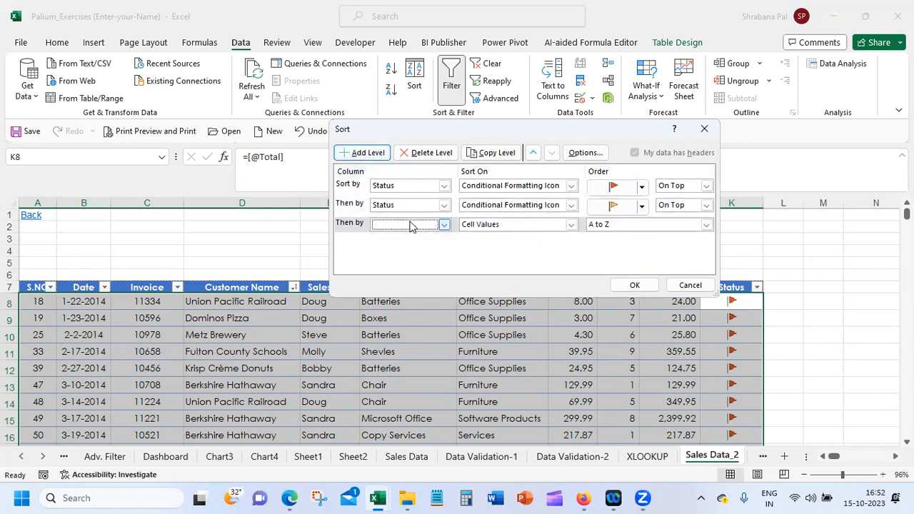
left_click(410, 224)
left_click(382, 323)
left_click(540, 227)
left_click(536, 263)
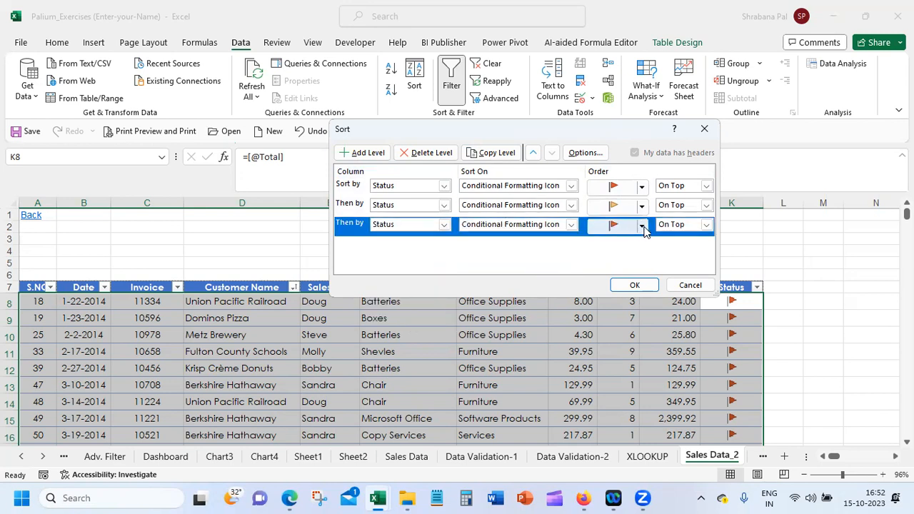
left_click(641, 226)
left_click(633, 246)
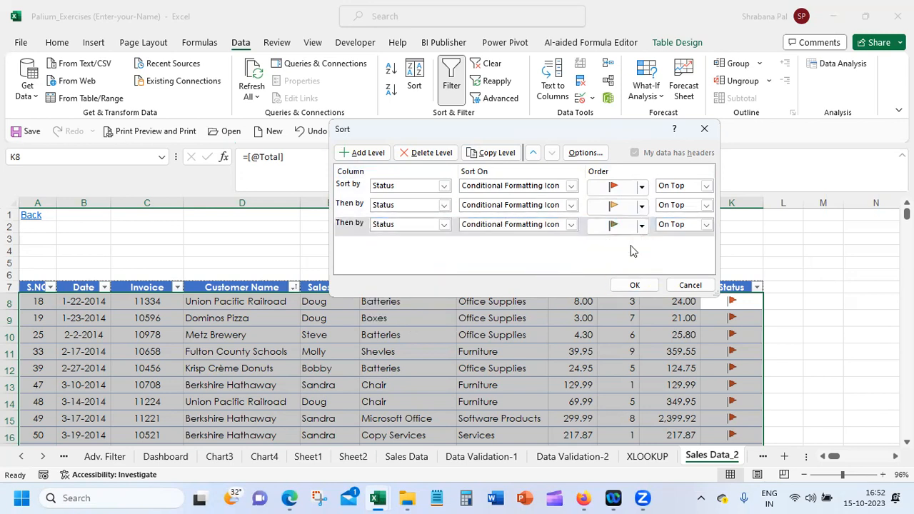
left_click(635, 284)
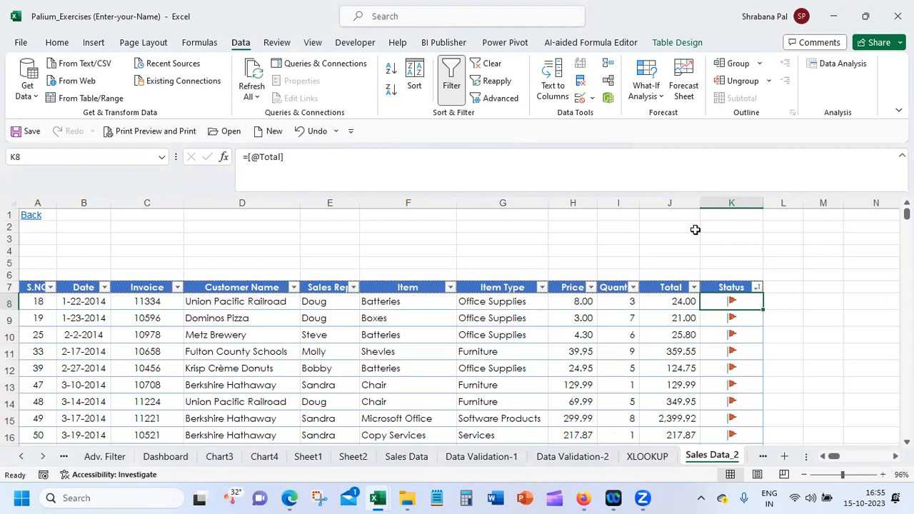
Examine the order of the sorted flags down the Status column against the Total values
left_click(682, 302)
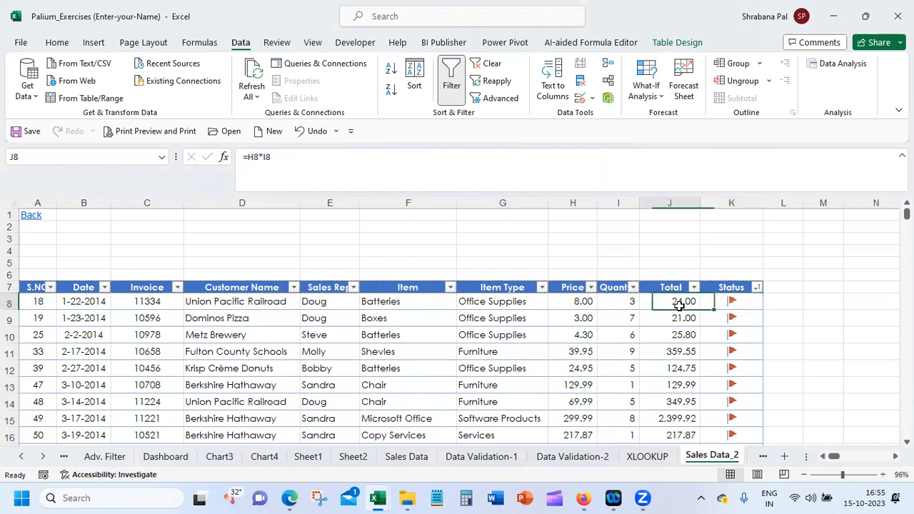
left_click(724, 303)
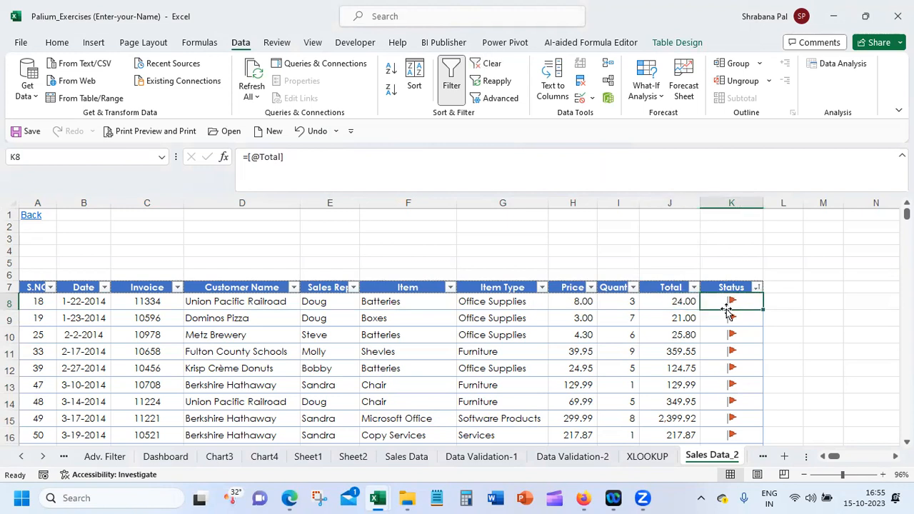
key("ctrl+shift+Down")
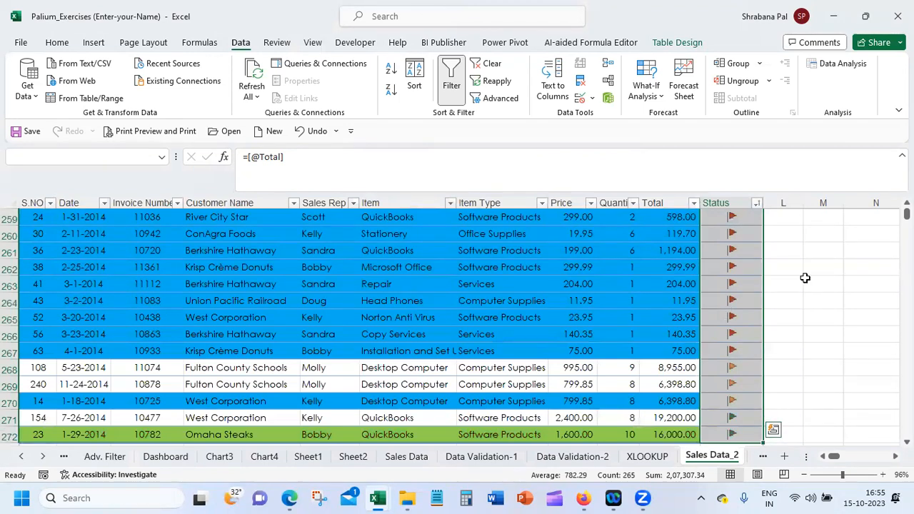
scroll(391, 325, "up", 7)
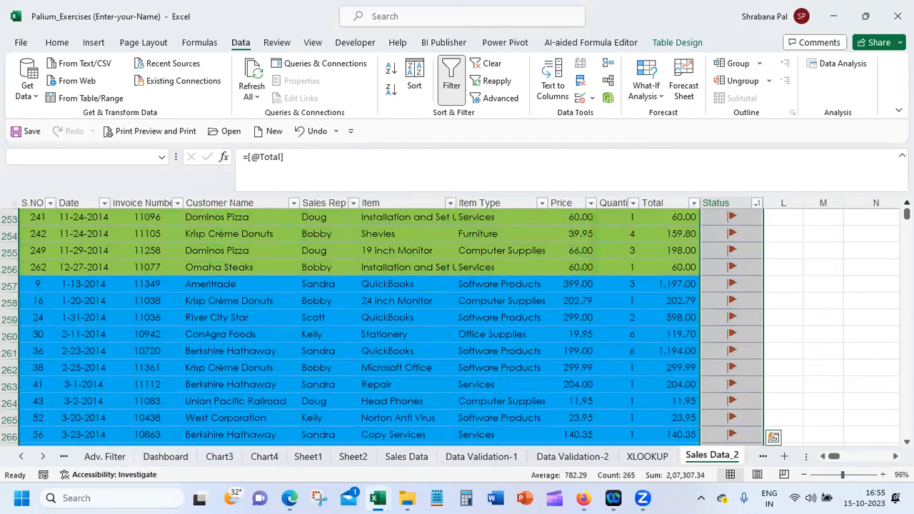
scroll(391, 325, "up", 11)
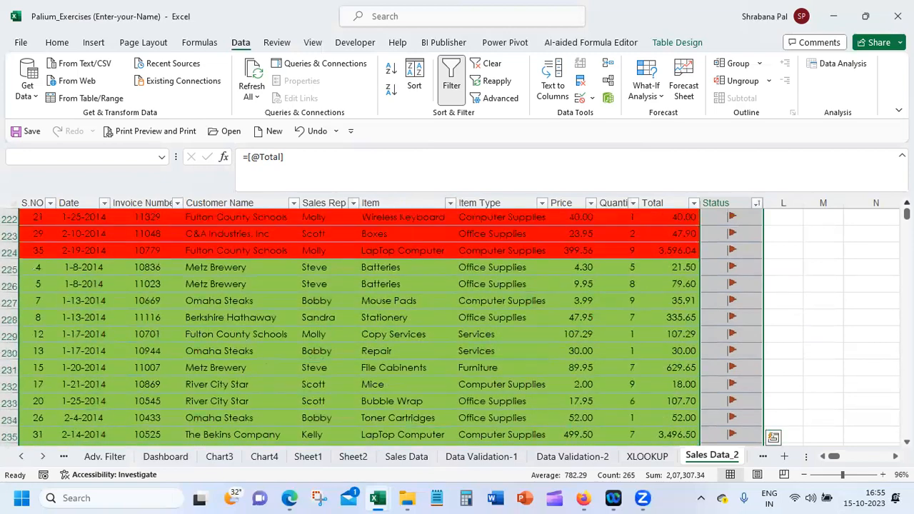
scroll(391, 326, "up", 4)
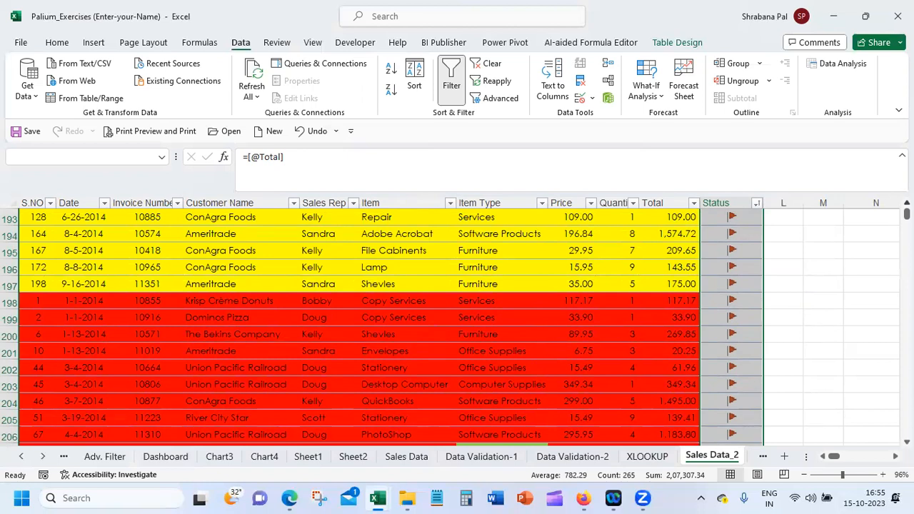
left_click_drag(906, 215, 905, 211)
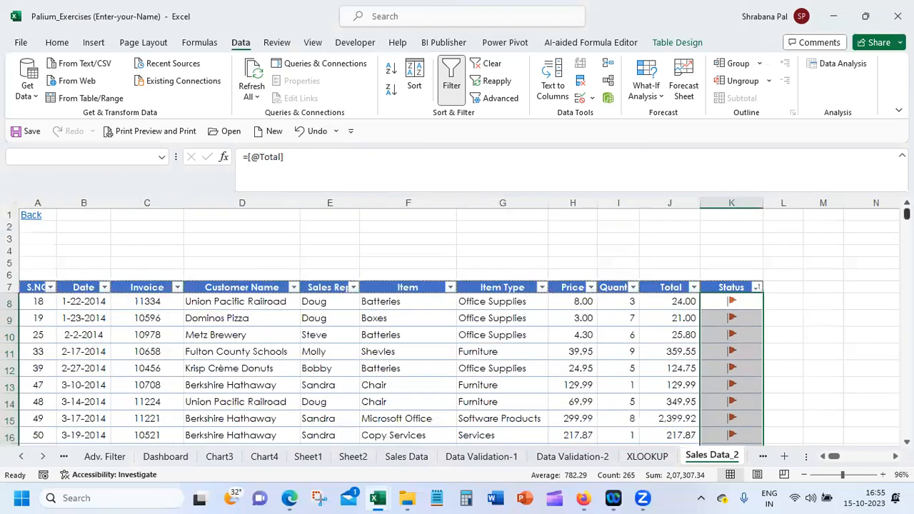
left_click(725, 300)
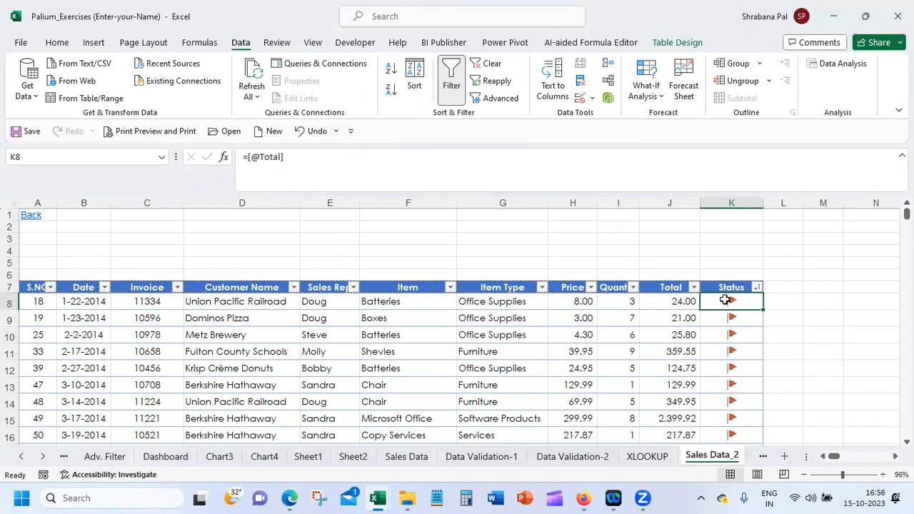
Review the available icon sets and the value thresholds in the Status column's flag icon rule
left_click(57, 42)
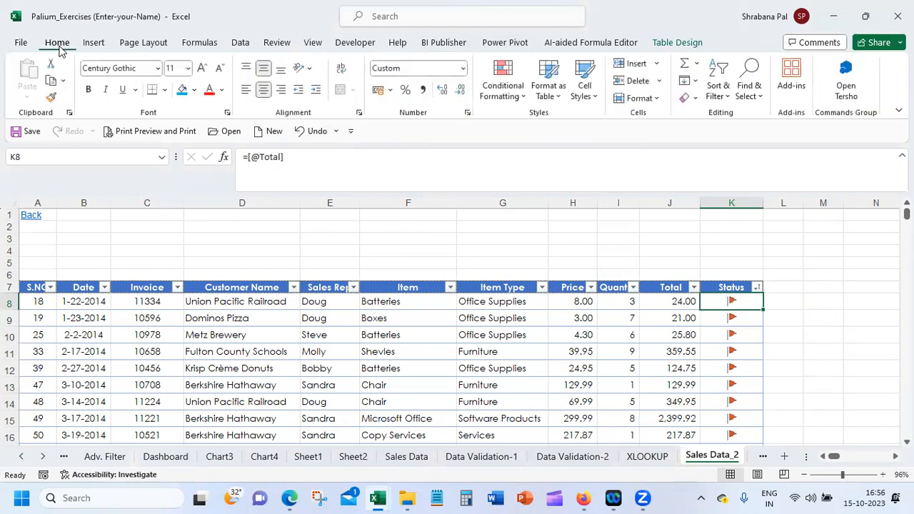
left_click(504, 97)
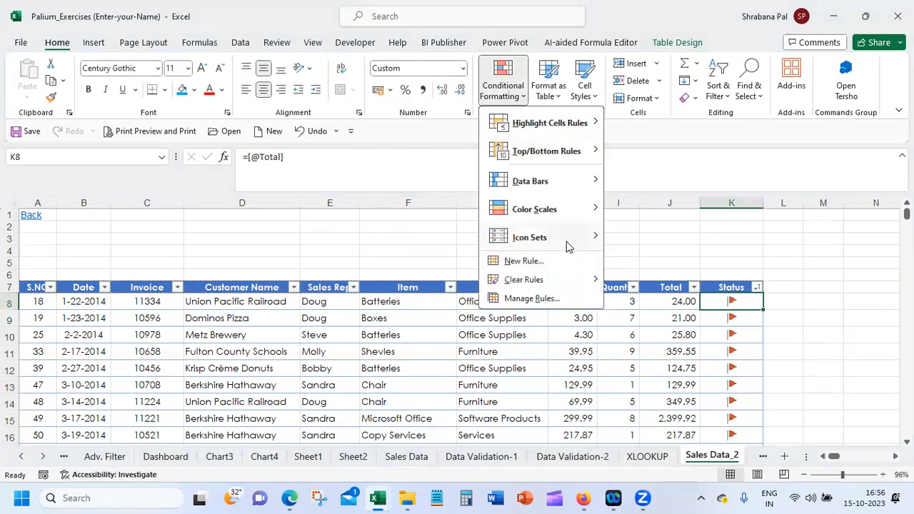
mouse_move(569, 246)
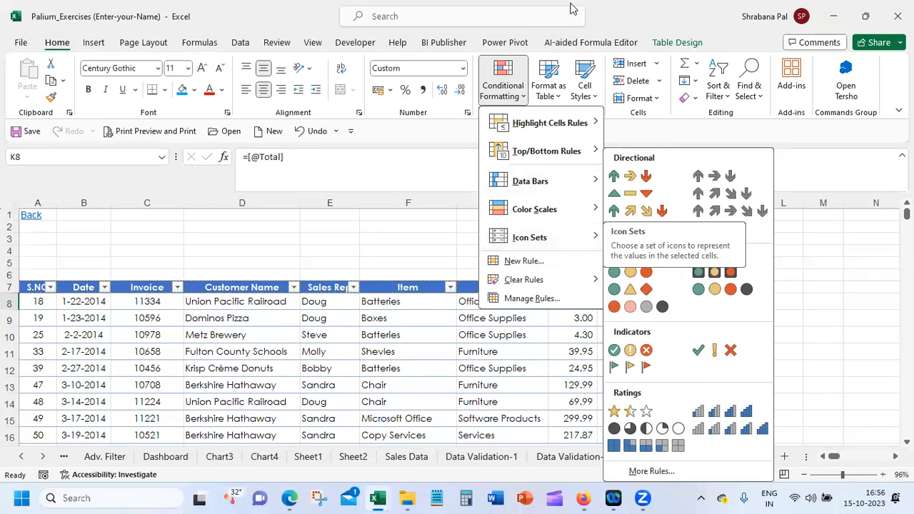
left_click(518, 98)
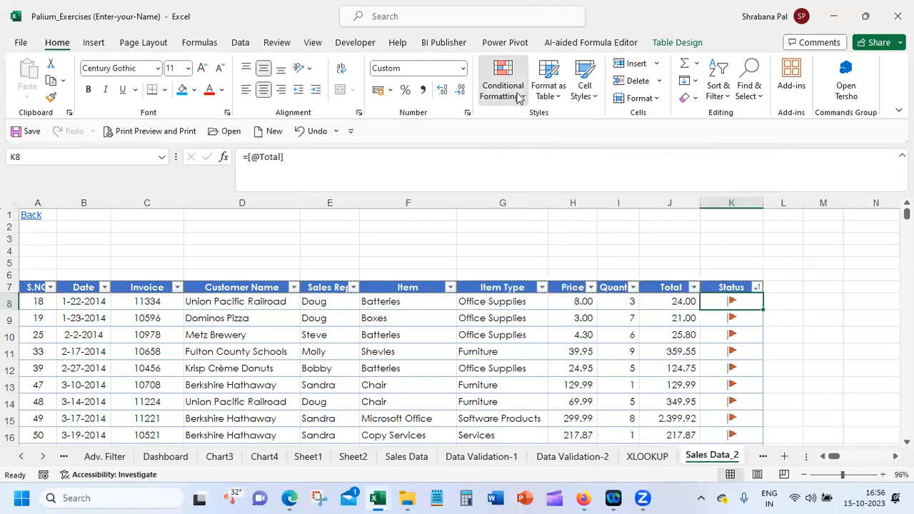
left_click(518, 97)
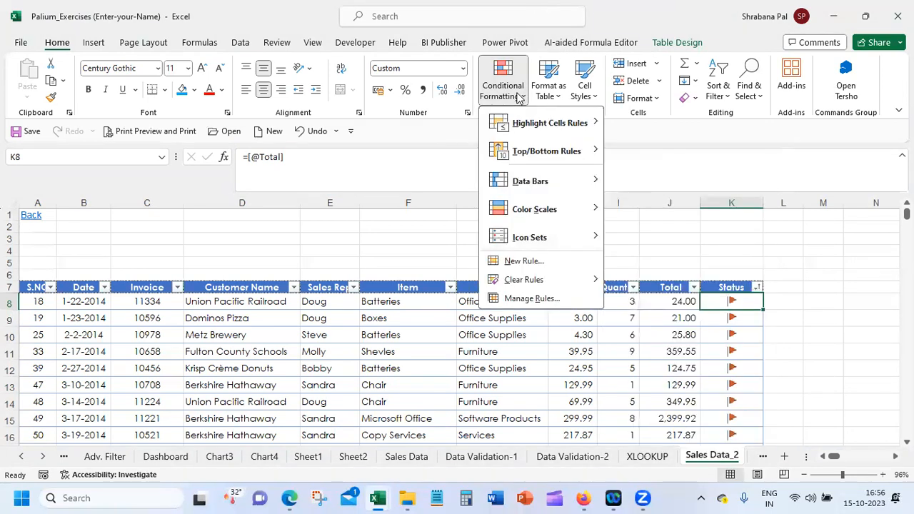
left_click(532, 298)
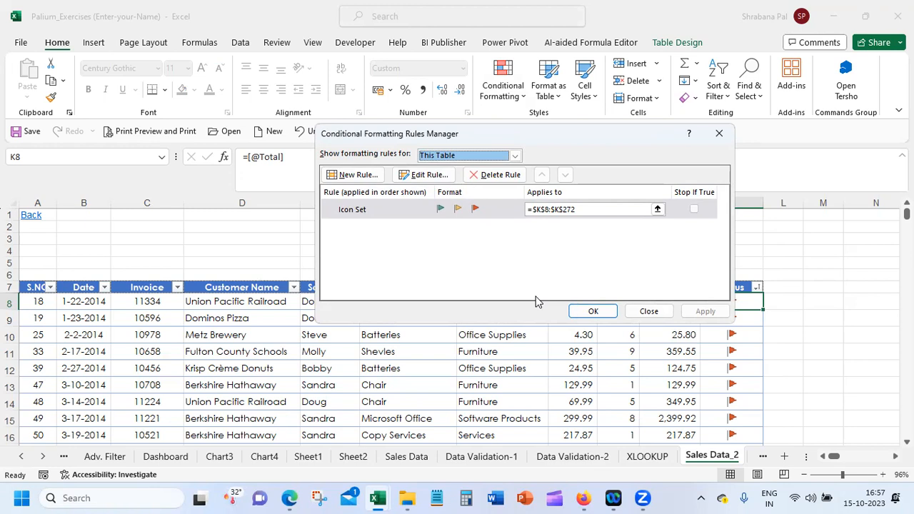
left_click(425, 178)
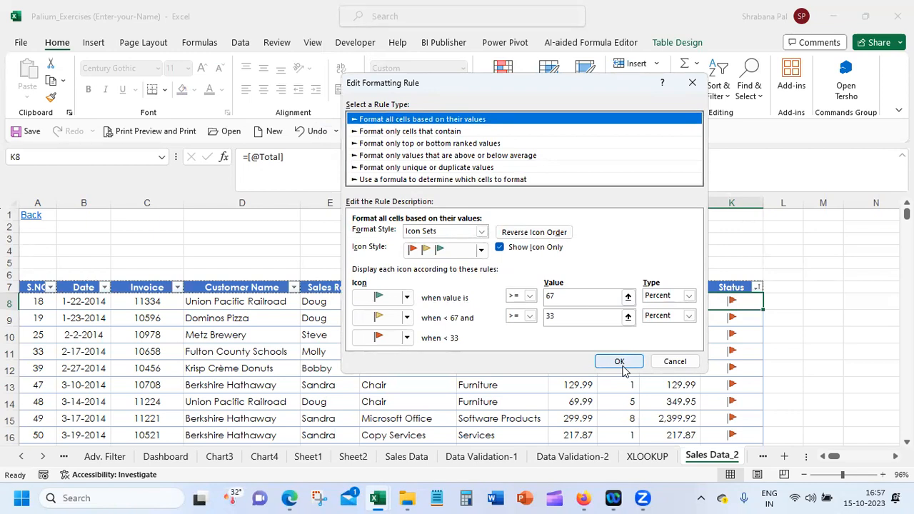
left_click(619, 362)
left_click(649, 311)
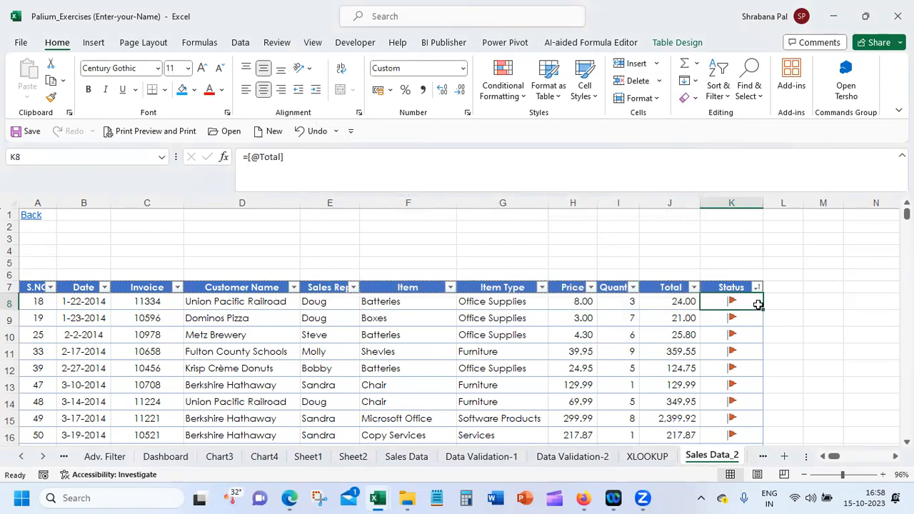
Select all the Status data cells and open the conditional formatting icon sets for them
key("ctrl+shift+Down")
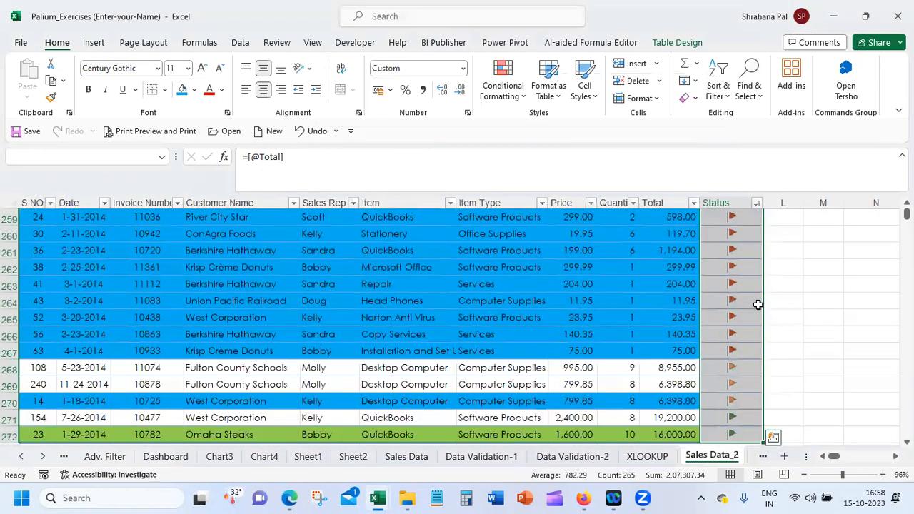
left_click(513, 96)
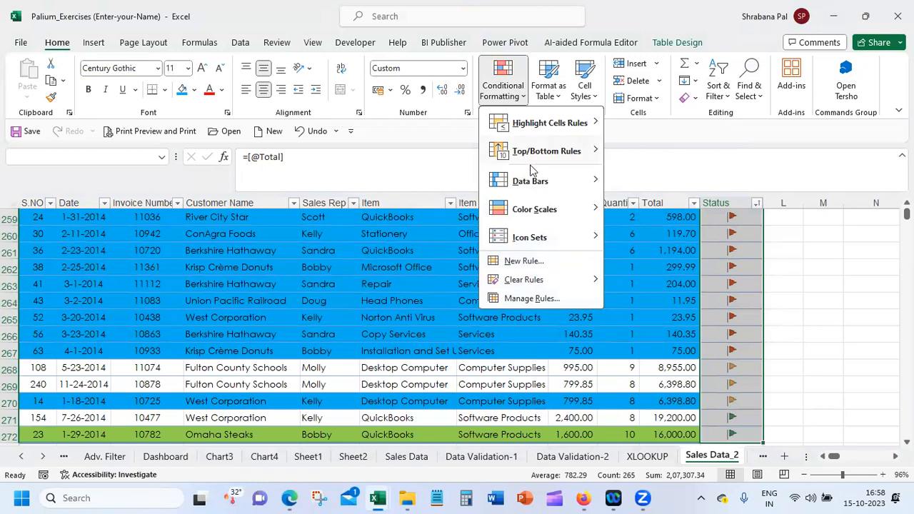
mouse_move(537, 240)
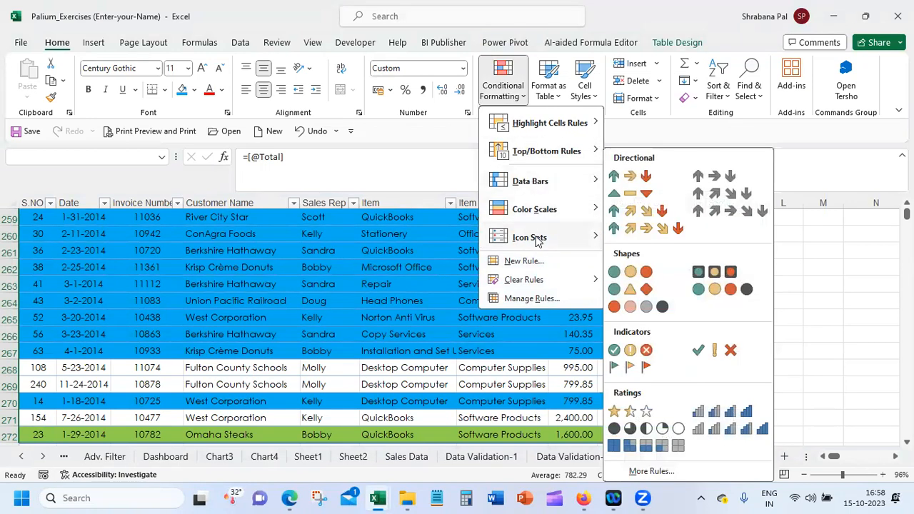
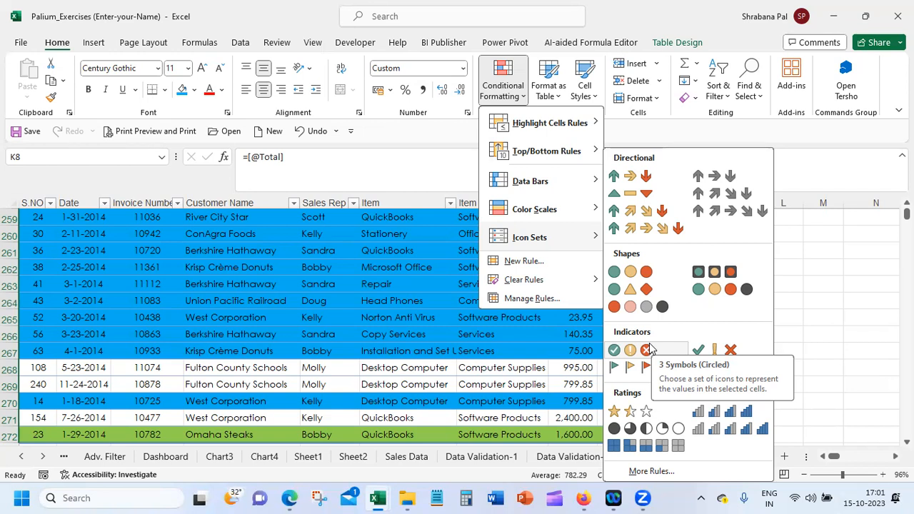
Dismiss the icon set choices and return to the first rows of the table
left_click(220, 333)
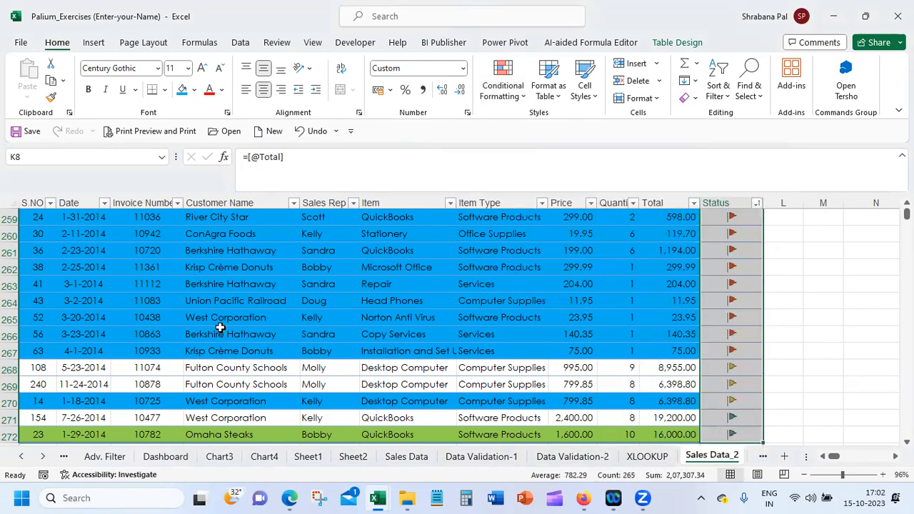
left_click(444, 299)
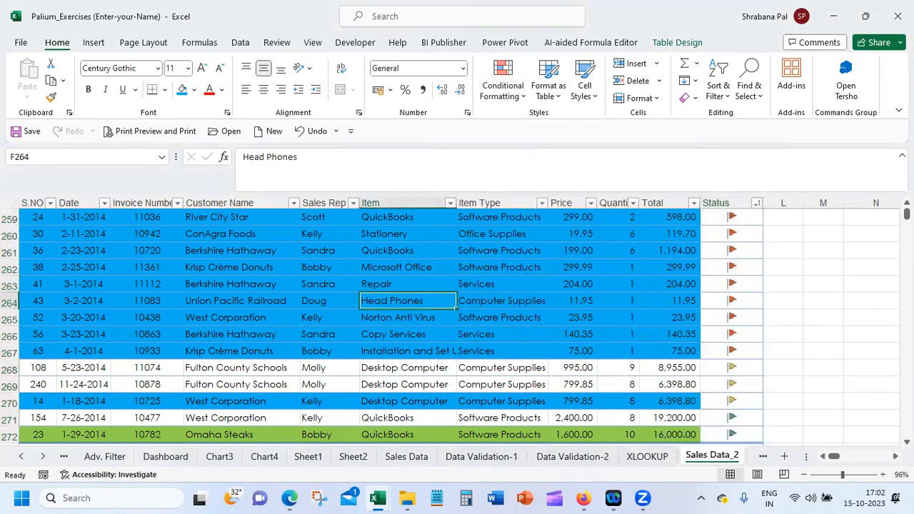
scroll(838, 229, "up", 20)
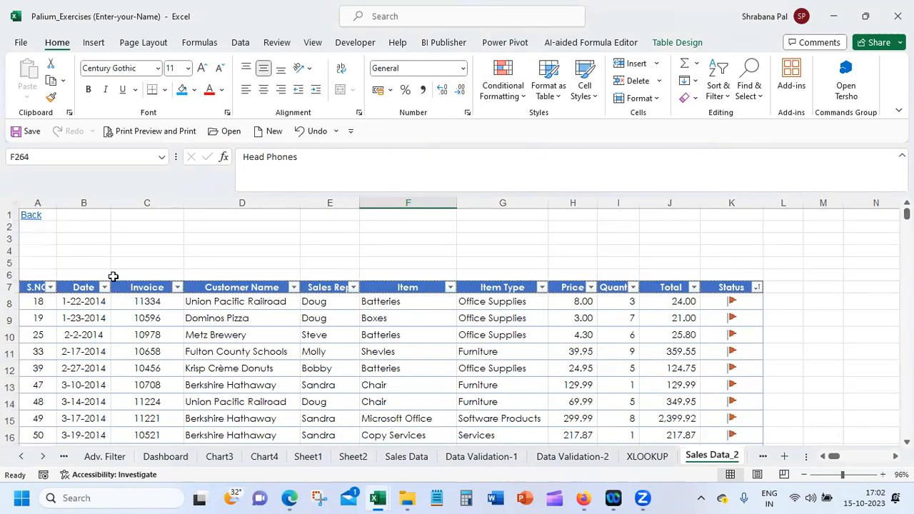
Filter the Customer Name column so that only the Ameritrade rows are shown
left_click(31, 301)
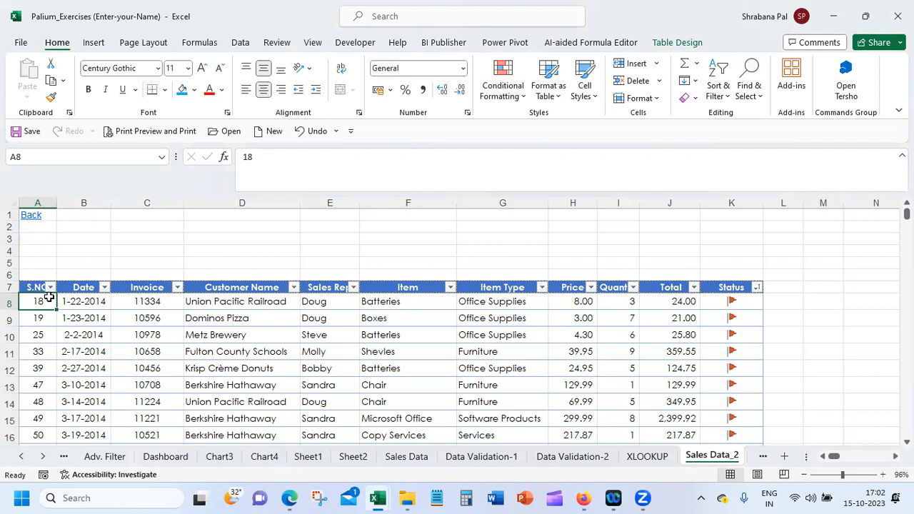
left_click(293, 286)
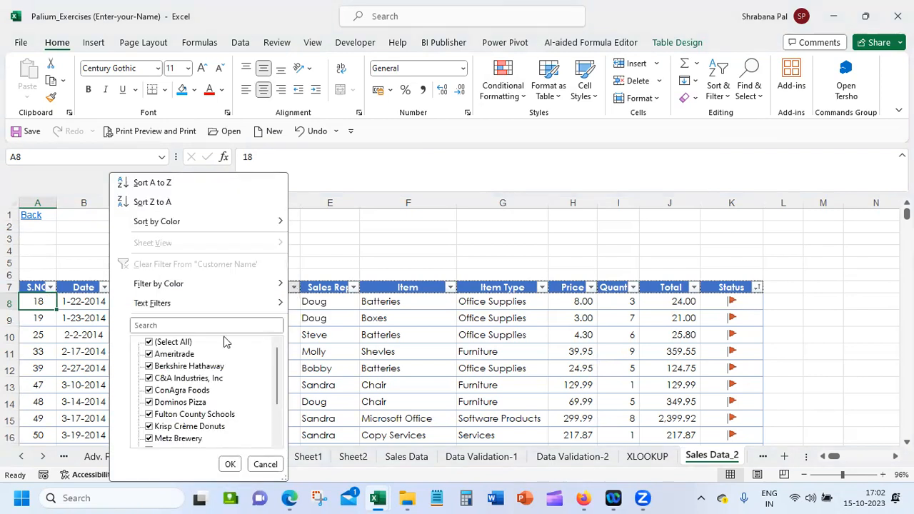
left_click(189, 345)
left_click(183, 354)
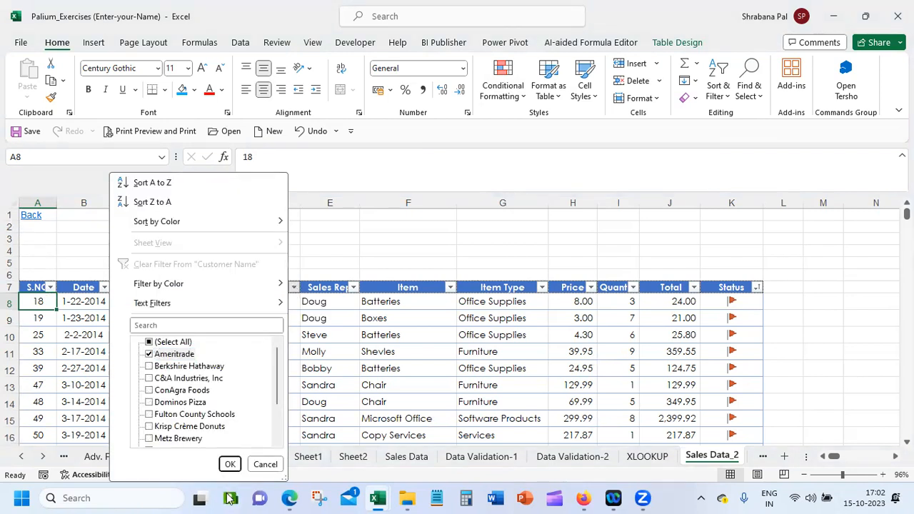
left_click(230, 463)
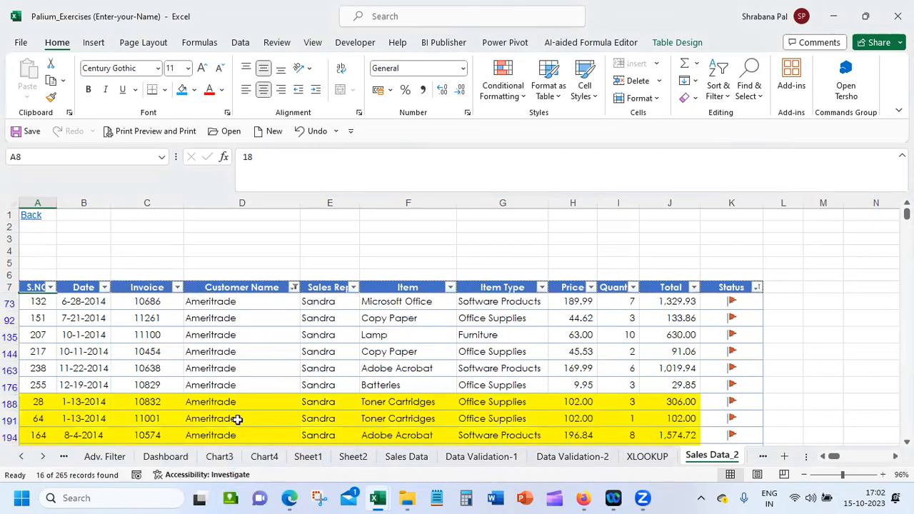
Clear the Customer Name filter by selecting all customers again
left_click(293, 287)
left_click(173, 341)
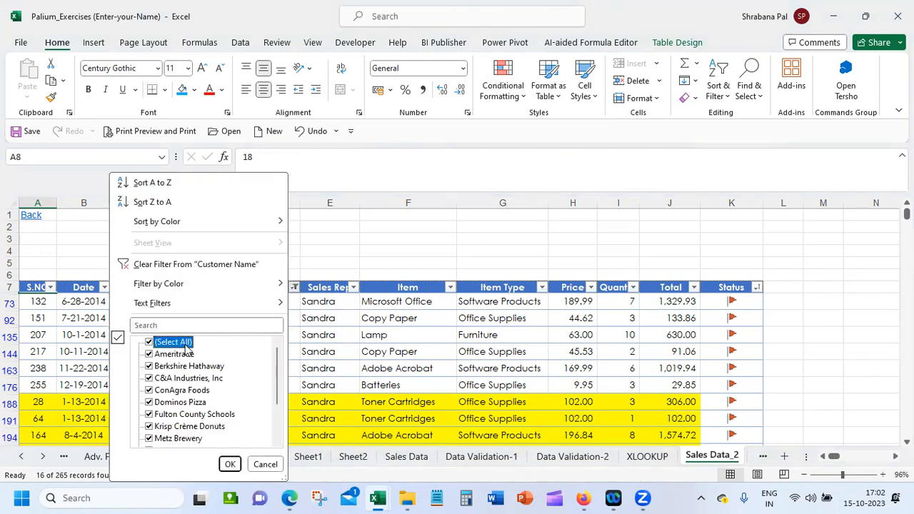
left_click(231, 464)
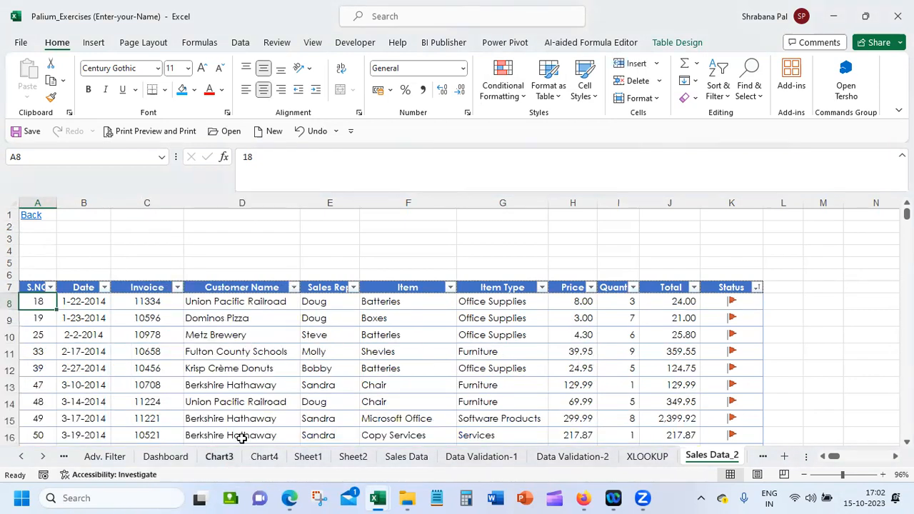
Reapply the Customer Name filter with Ameritrade as the only chosen customer
left_click(255, 303)
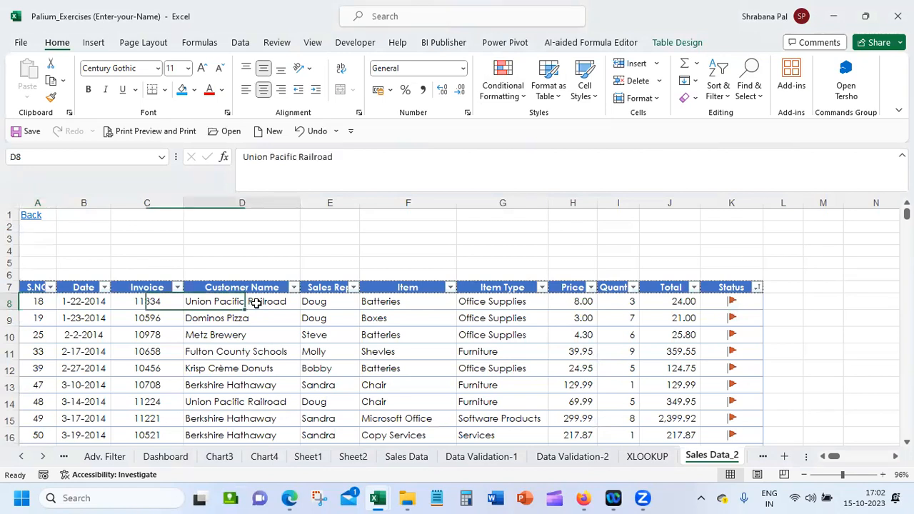
left_click(294, 288)
left_click(173, 342)
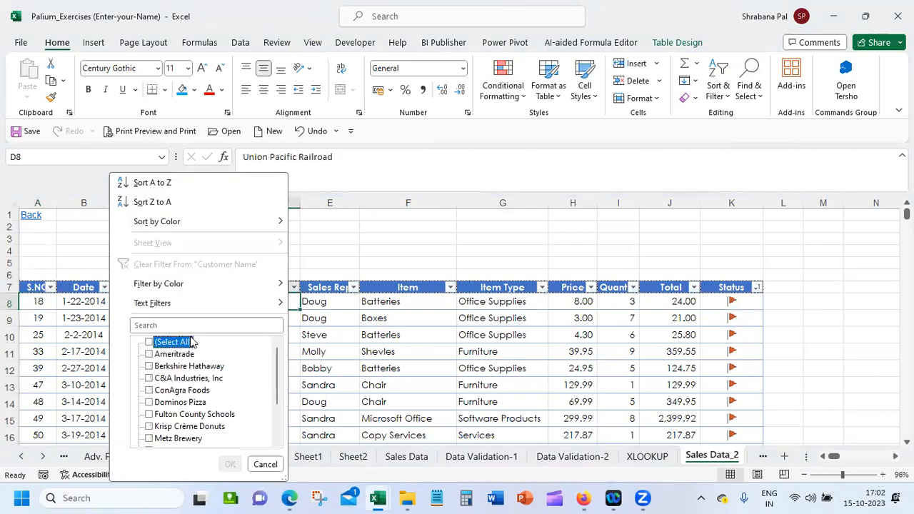
left_click(173, 354)
left_click(229, 464)
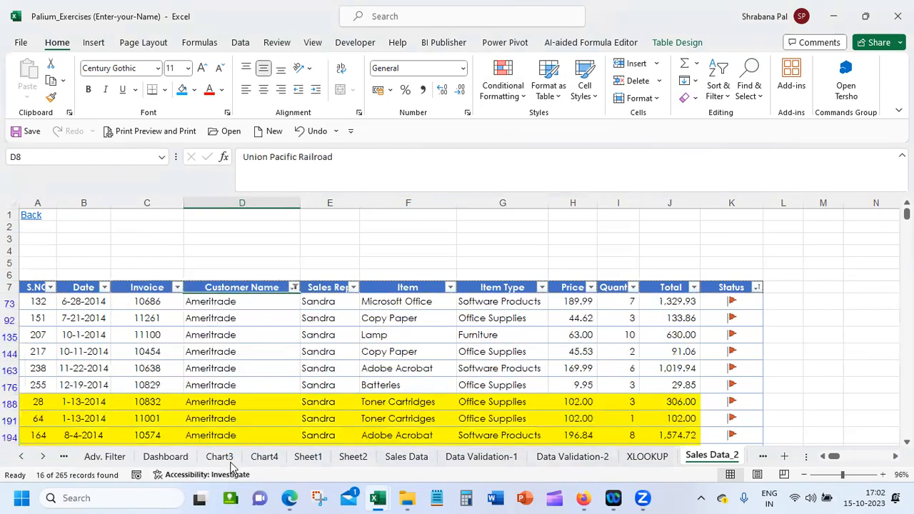
Remove the Customer Name filter by turning the table's filtering off, and turn filtering back on
left_click(240, 43)
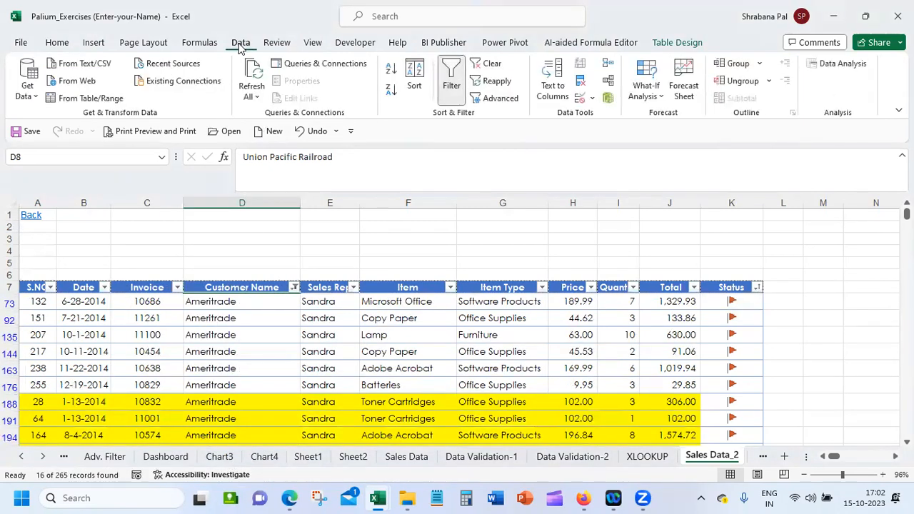
left_click(450, 75)
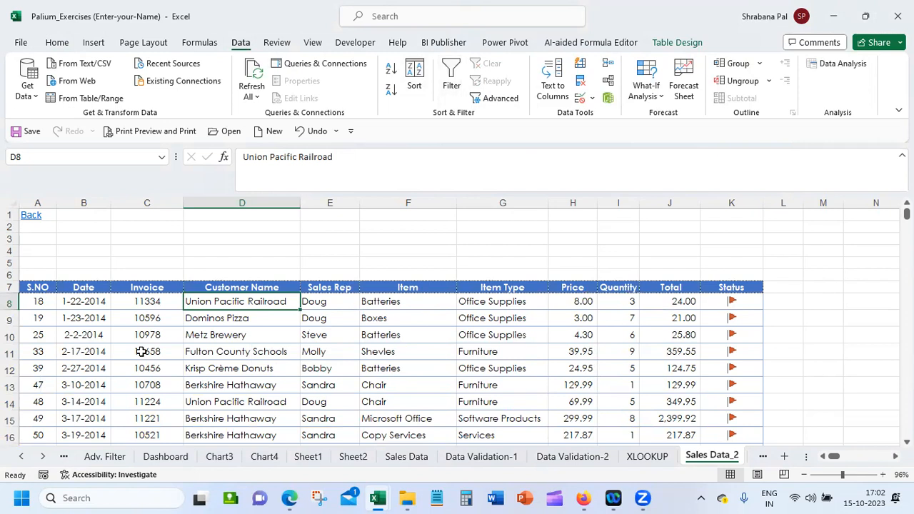
left_click(497, 303)
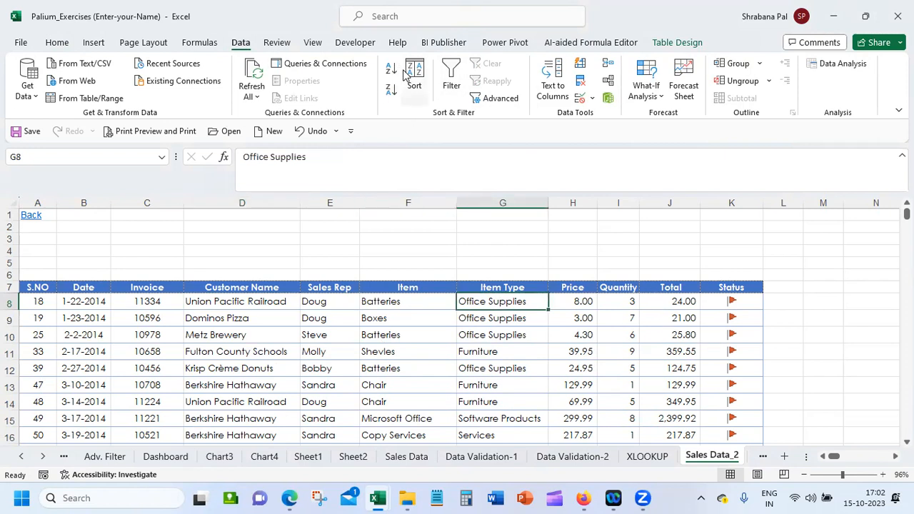
left_click(448, 77)
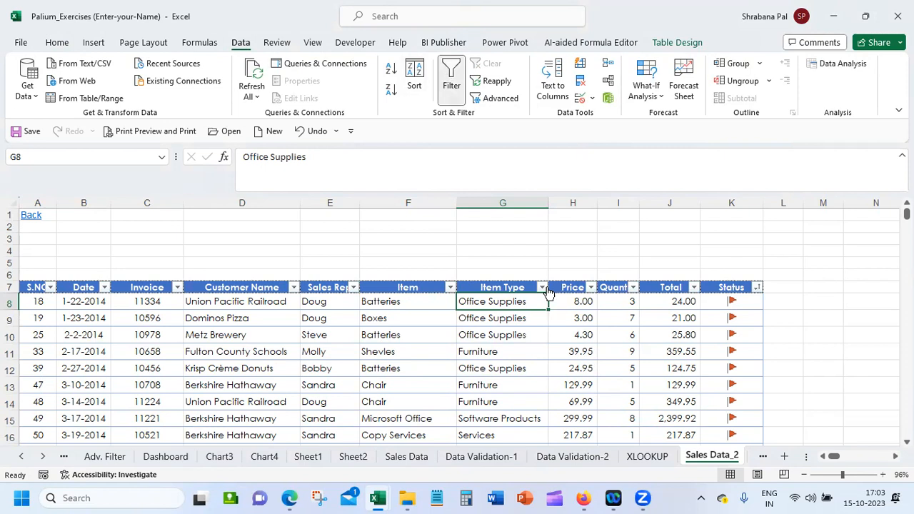
Filter the Status column by cell icon to show only the rows with the yellow flag
left_click(757, 287)
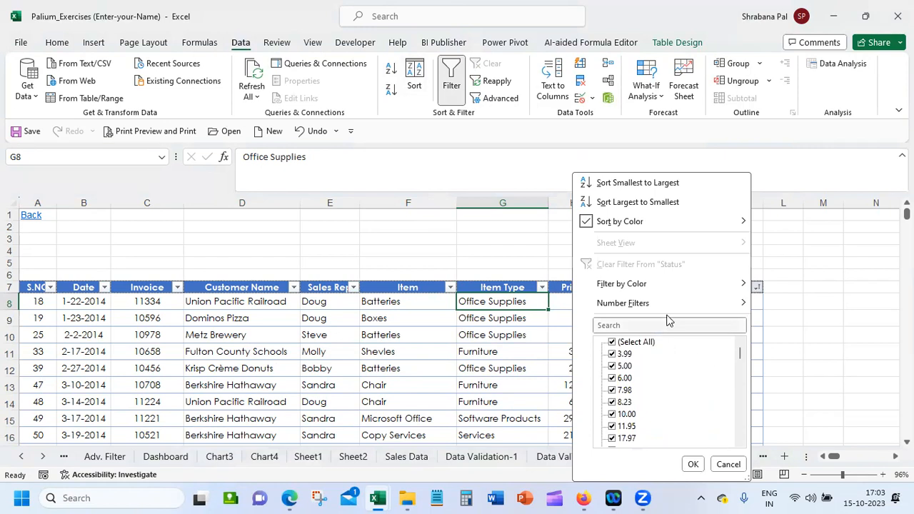
mouse_move(677, 285)
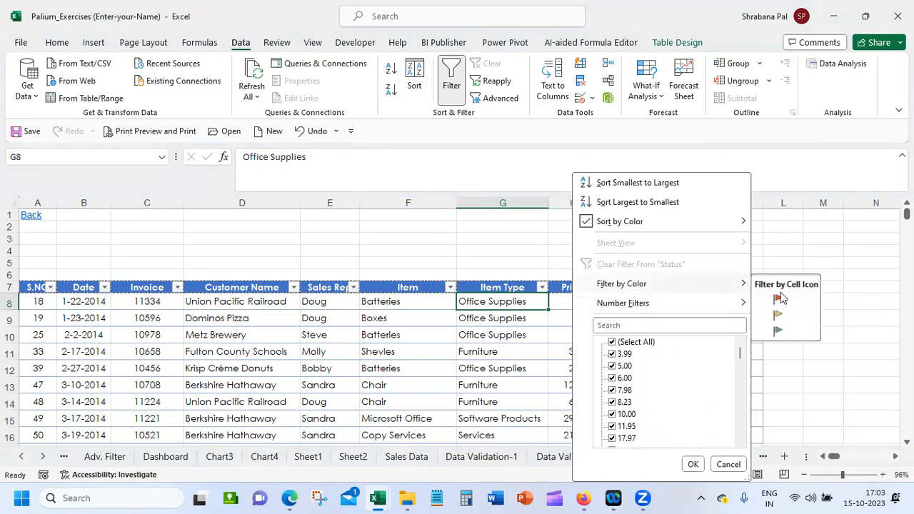
left_click(778, 315)
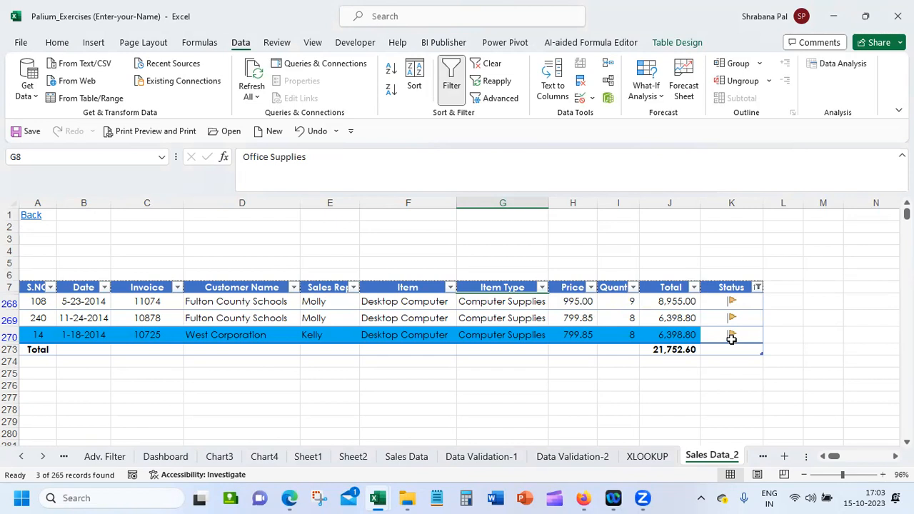
Reset the table's filtering and filter the Status column by cell icon for the green flag
left_click(452, 83)
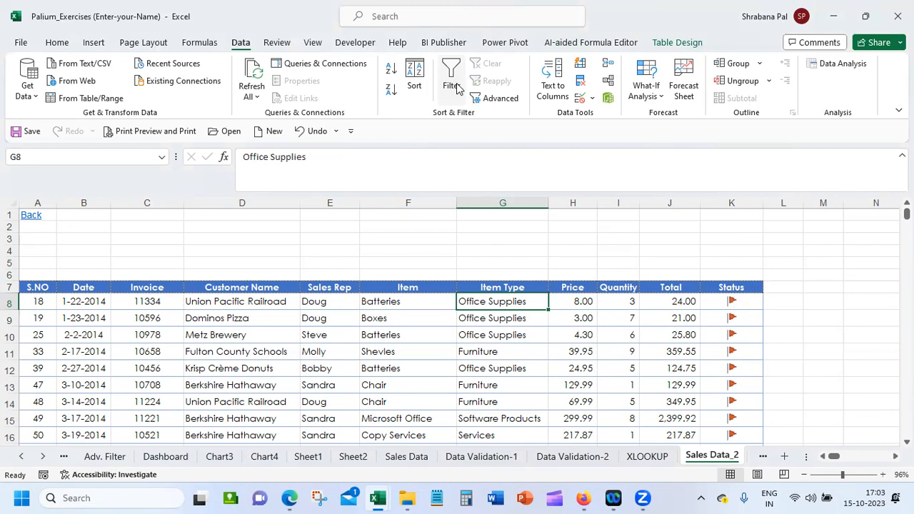
left_click(455, 74)
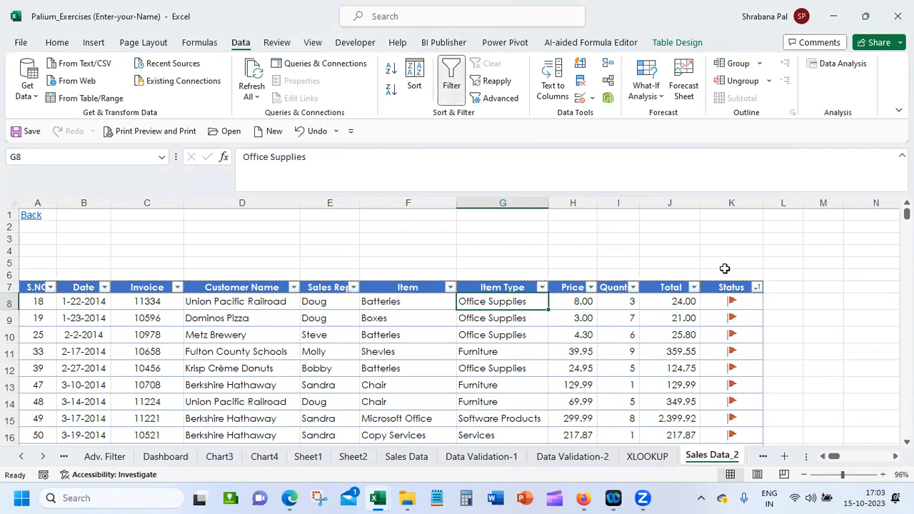
left_click(756, 287)
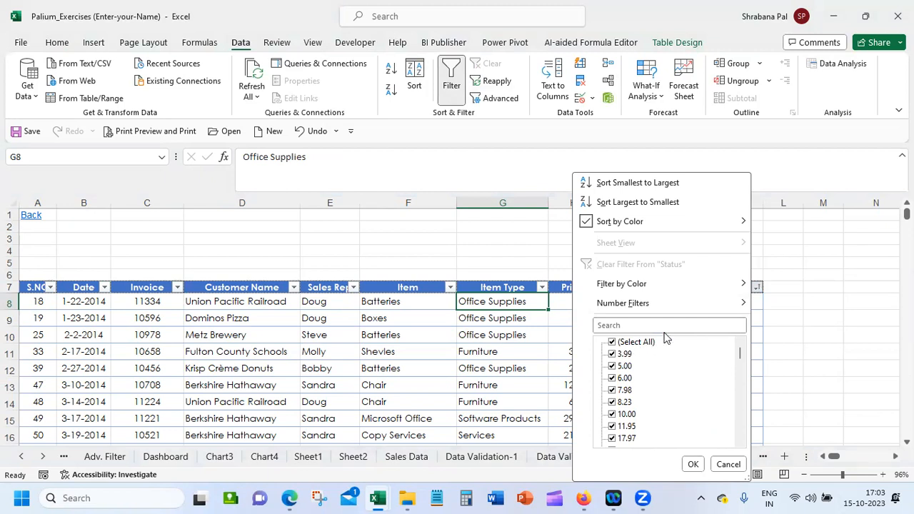
mouse_move(709, 285)
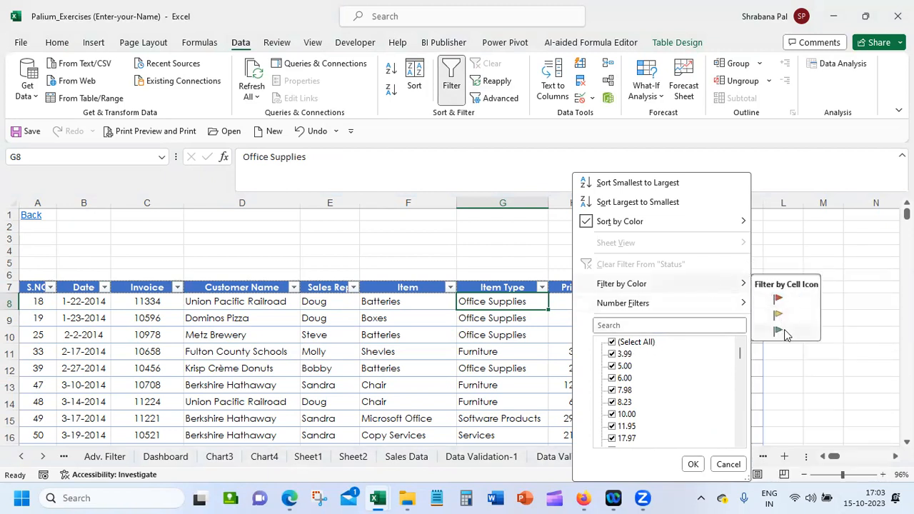
left_click(780, 330)
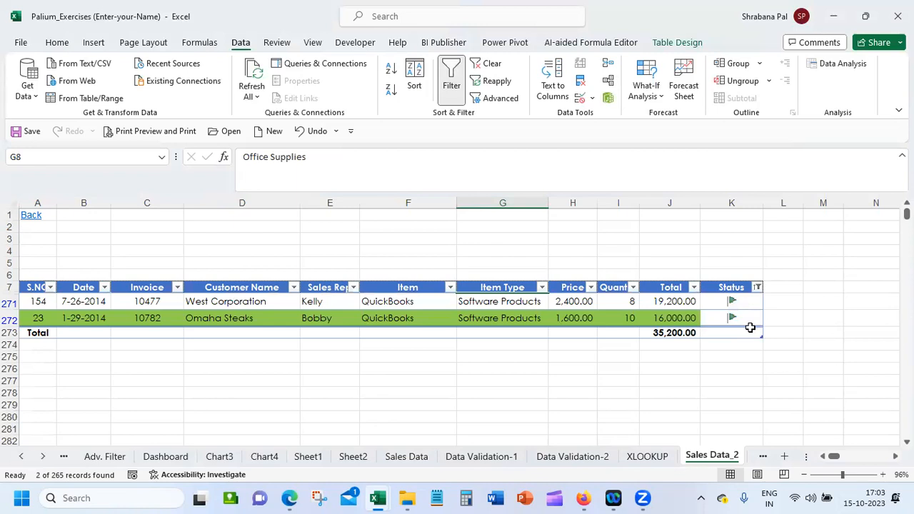
Clear the Status filter to show all rows, and toggle the table's filtering off and on, leaving it off
left_click(757, 286)
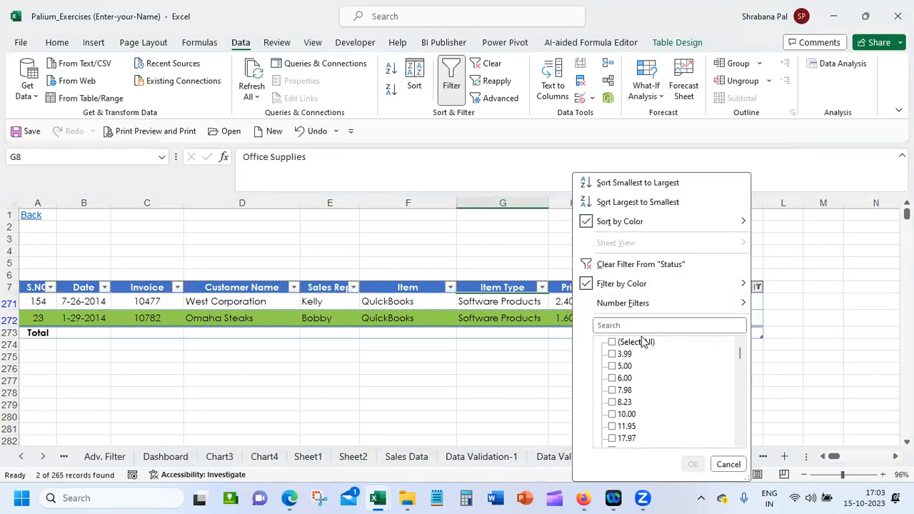
left_click(691, 464)
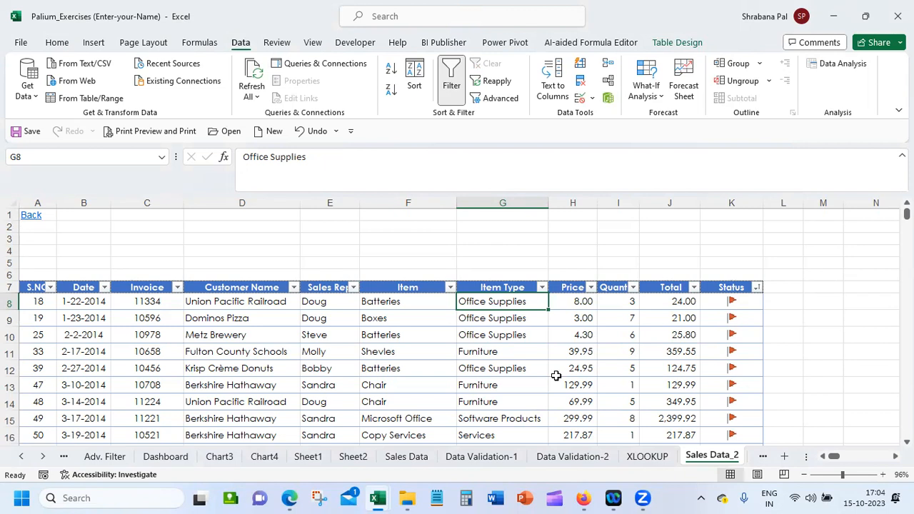
left_click(464, 98)
key("ctrl+shift+l")
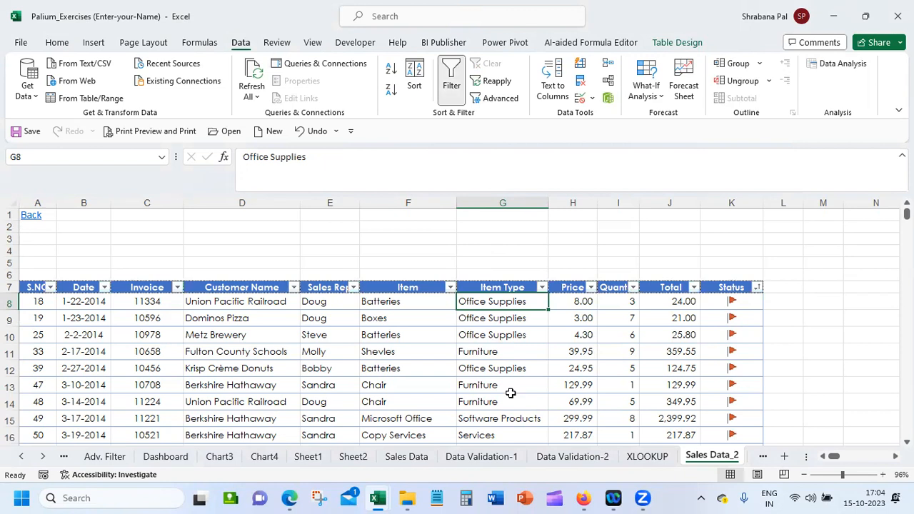
left_click(451, 92)
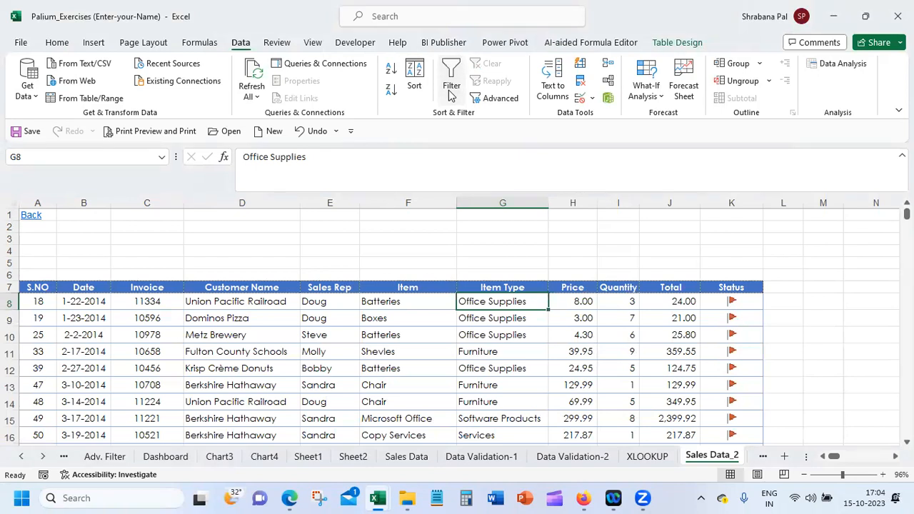
left_click(451, 93)
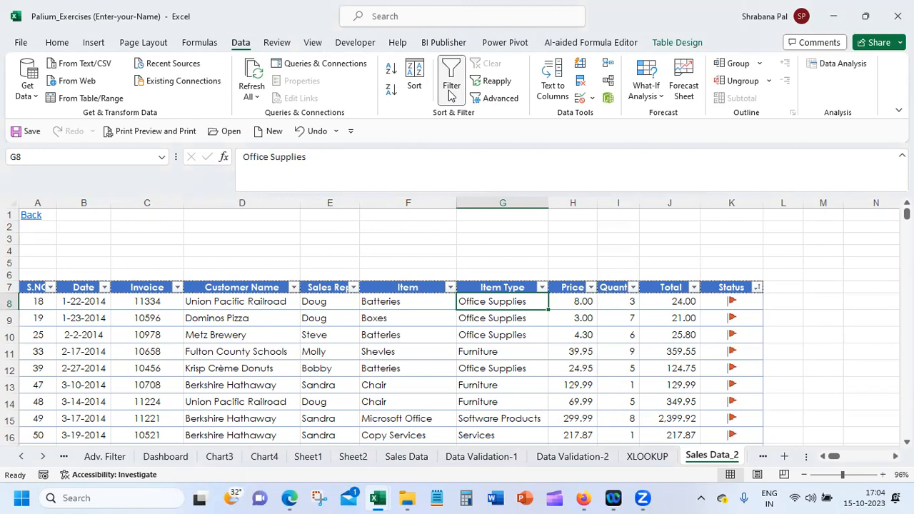
left_click(451, 91)
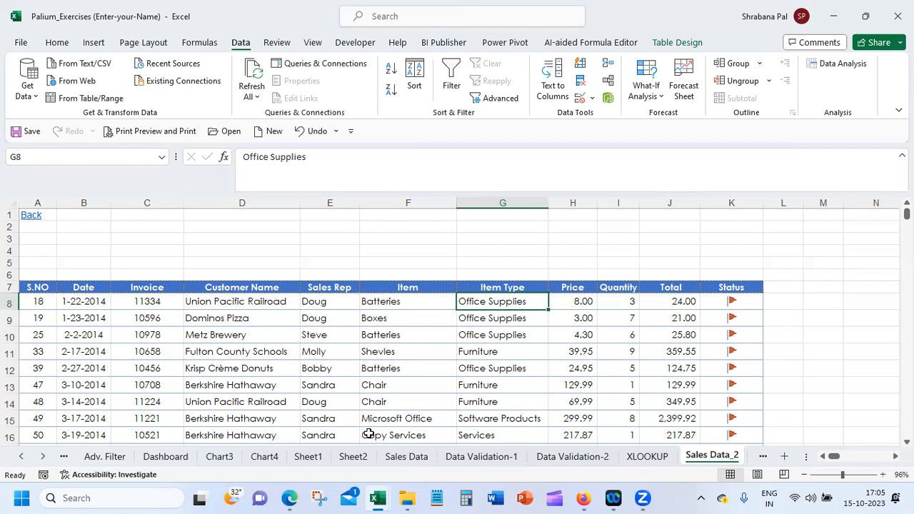
Turn on filtering for the table using the Sort & Filter options
left_click(57, 45)
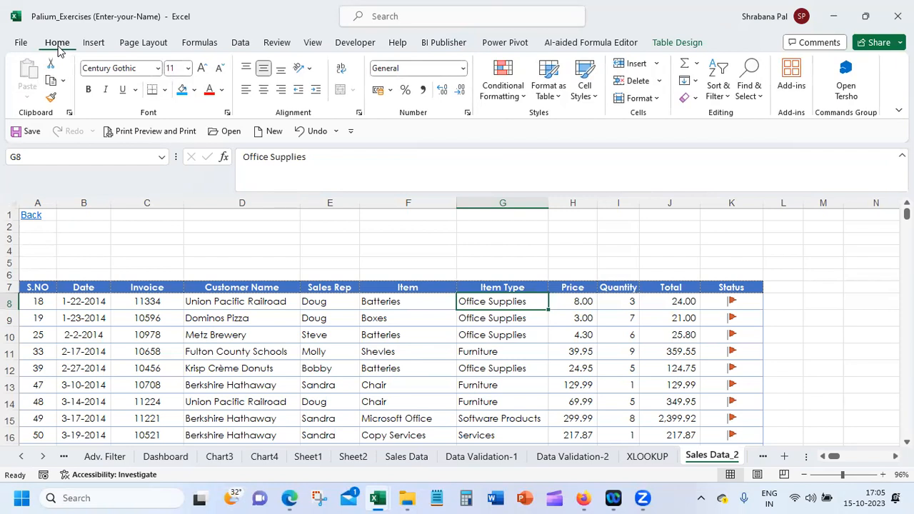
left_click(718, 92)
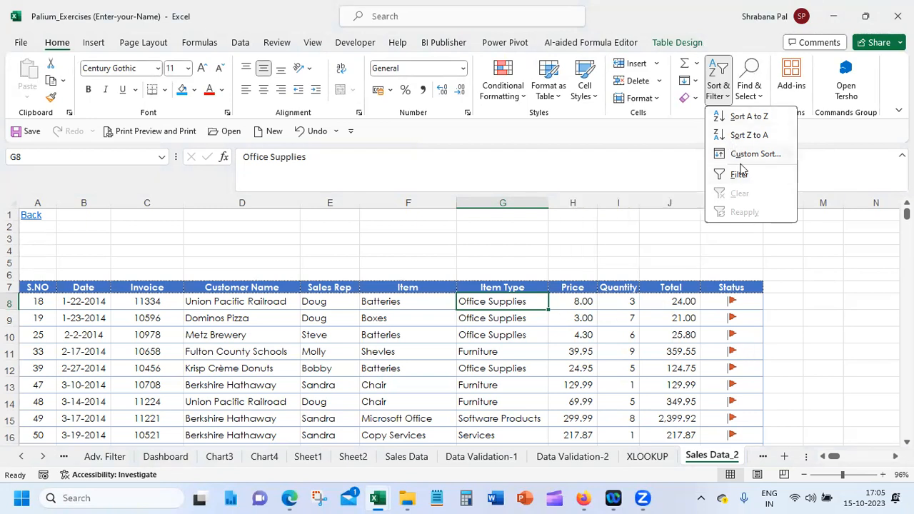
left_click(739, 174)
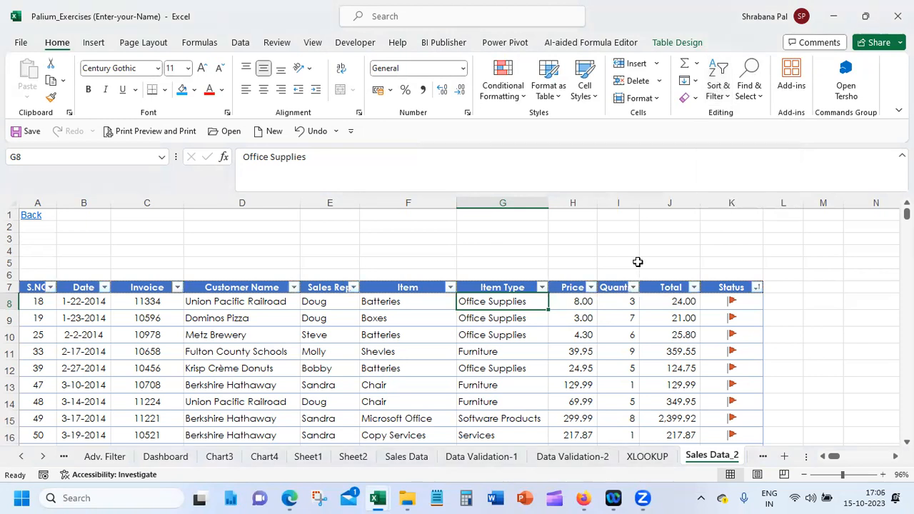
Filter the Item Type column to show only the Computer Supplies rows
left_click(544, 287)
left_click(423, 342)
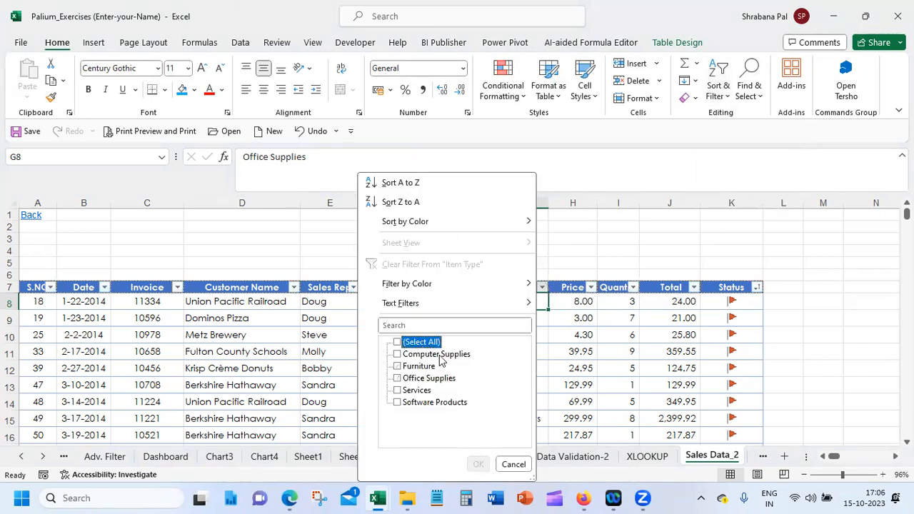
left_click(398, 354)
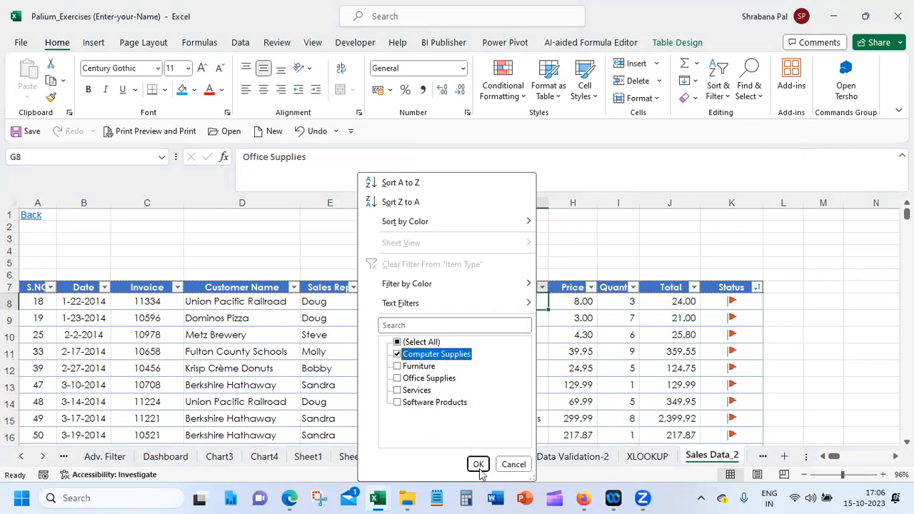
left_click(478, 463)
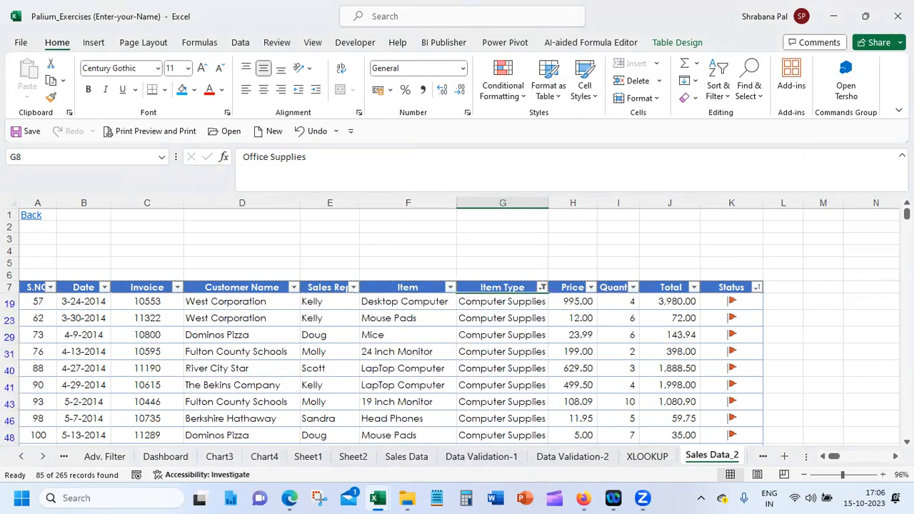
scroll(457, 321, "down", 15)
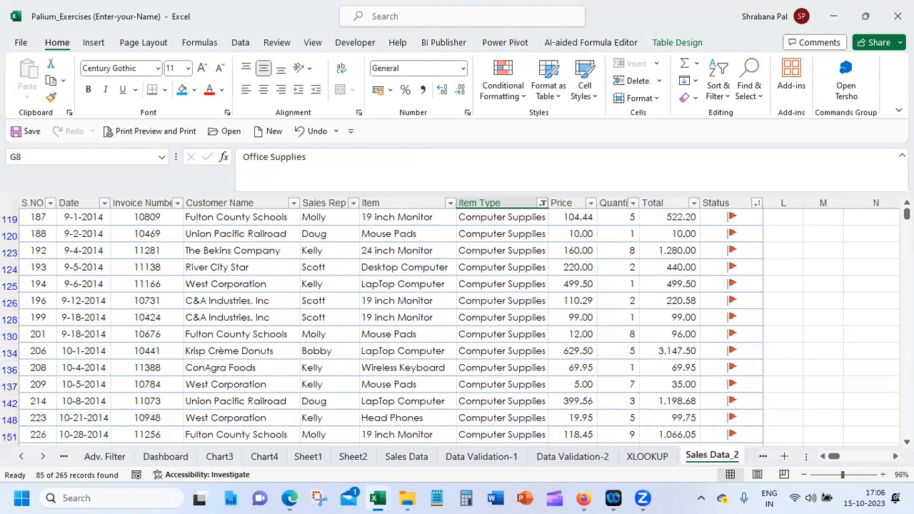
Reselect all values in the Item Type filter to show every row of the table
scroll(457, 321, "up", 1)
scroll(457, 321, "up", 2)
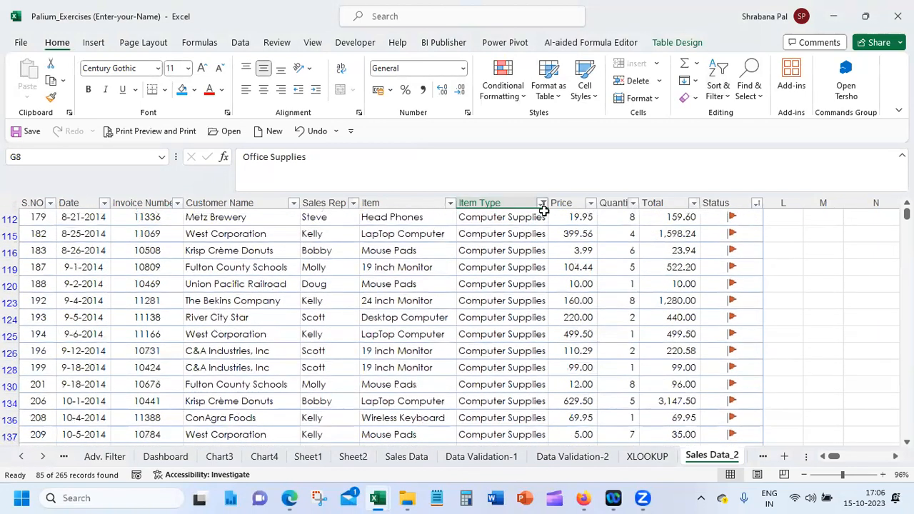
left_click(542, 207)
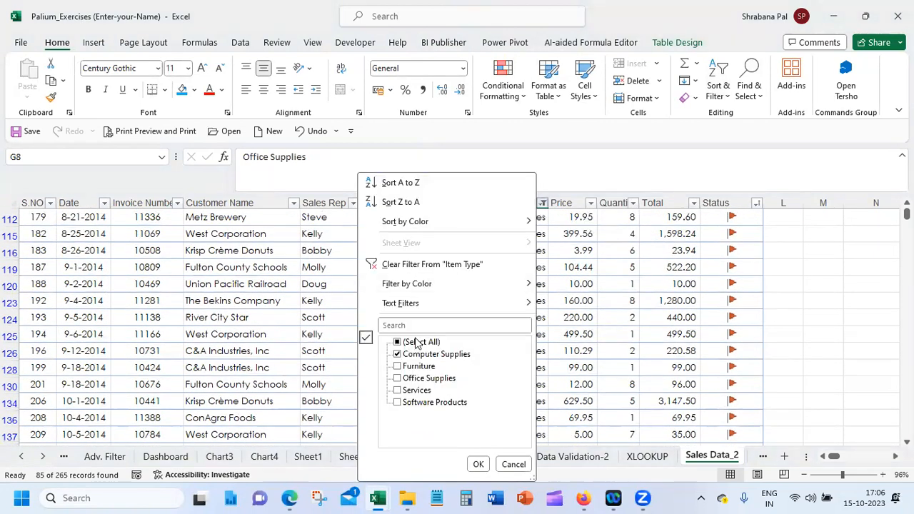
left_click(419, 342)
left_click(477, 462)
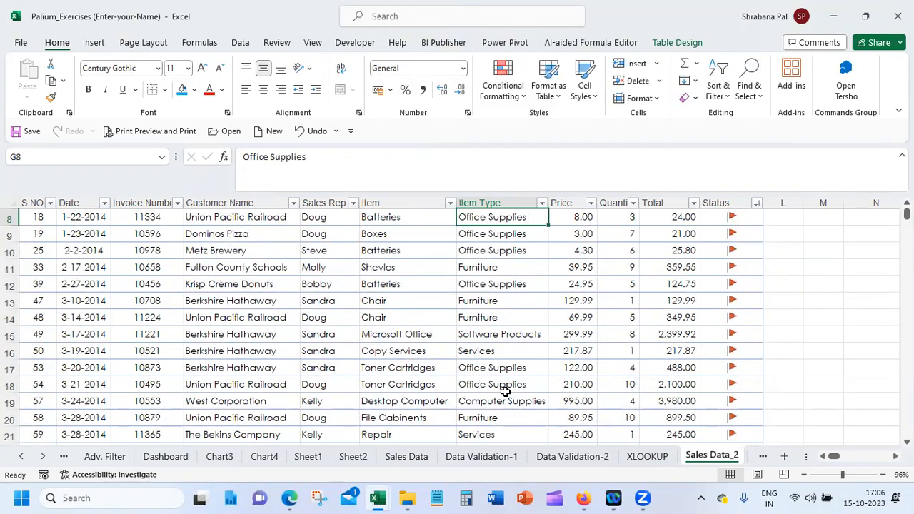
Filter the Status column by cell icon for the yellow flag, and turn the table's filtering off
left_click(242, 43)
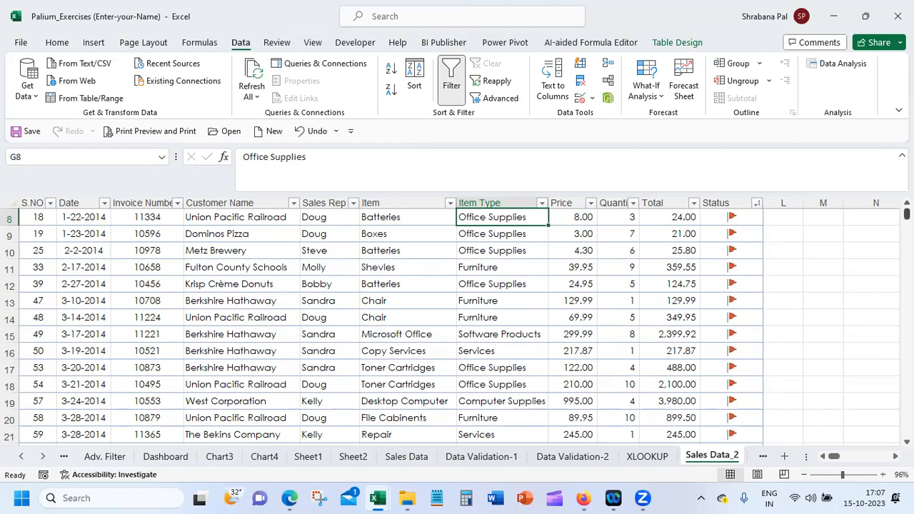
scroll(907, 214, "up", 3)
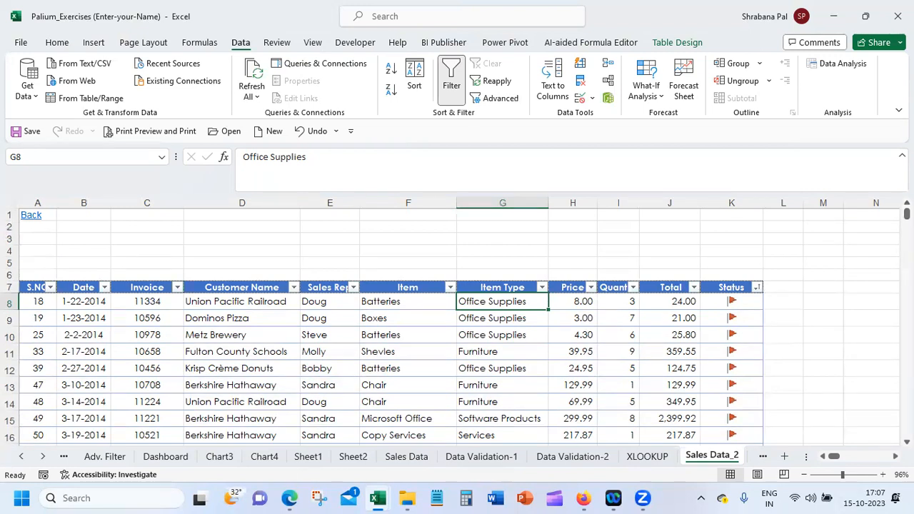
left_click(742, 300)
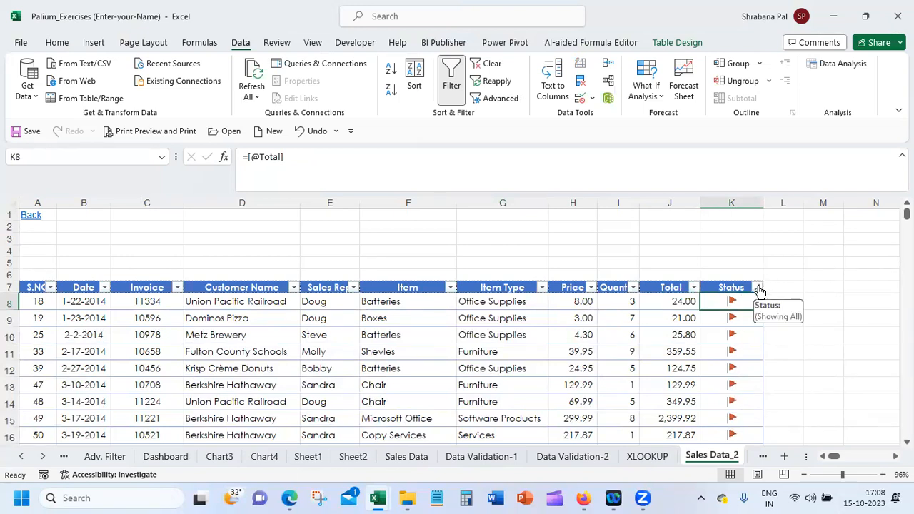
left_click(757, 287)
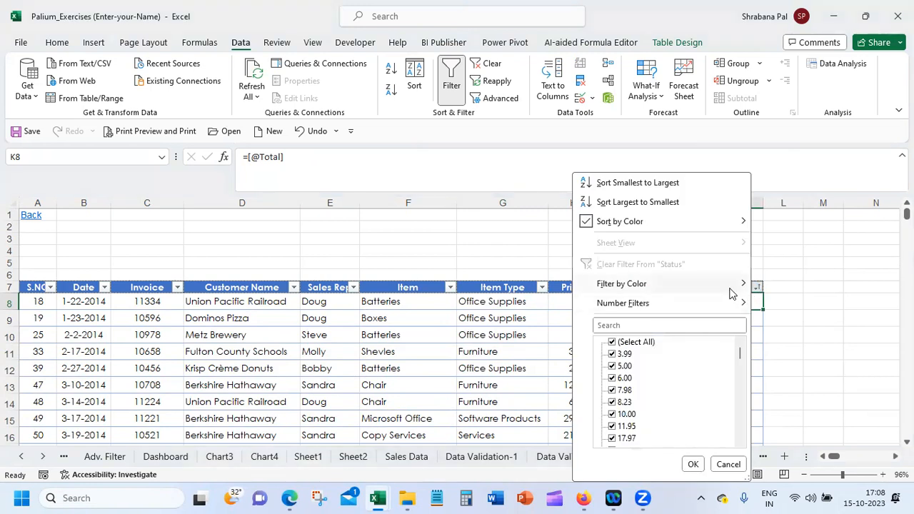
mouse_move(733, 292)
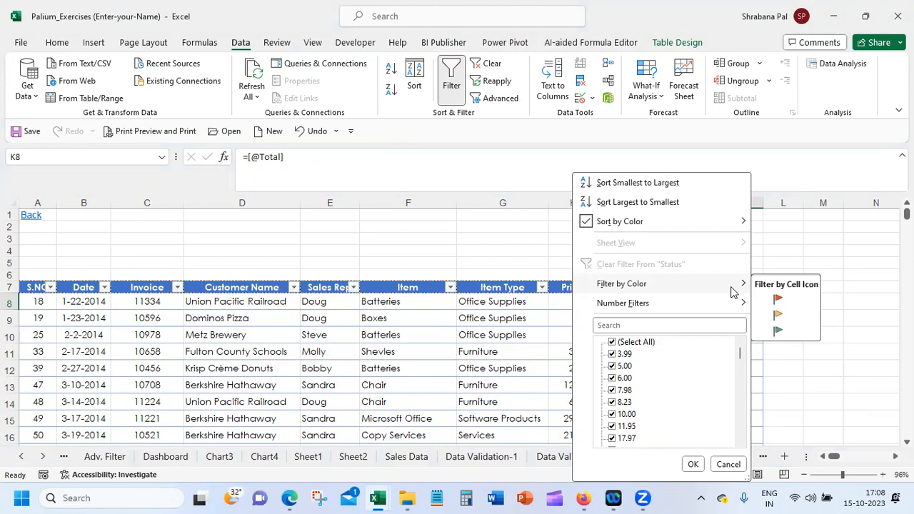
left_click(791, 323)
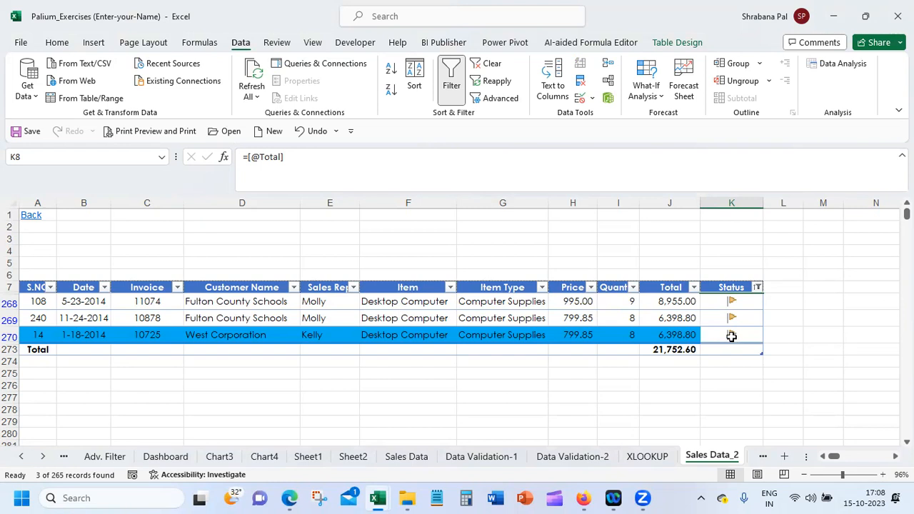
left_click(732, 305)
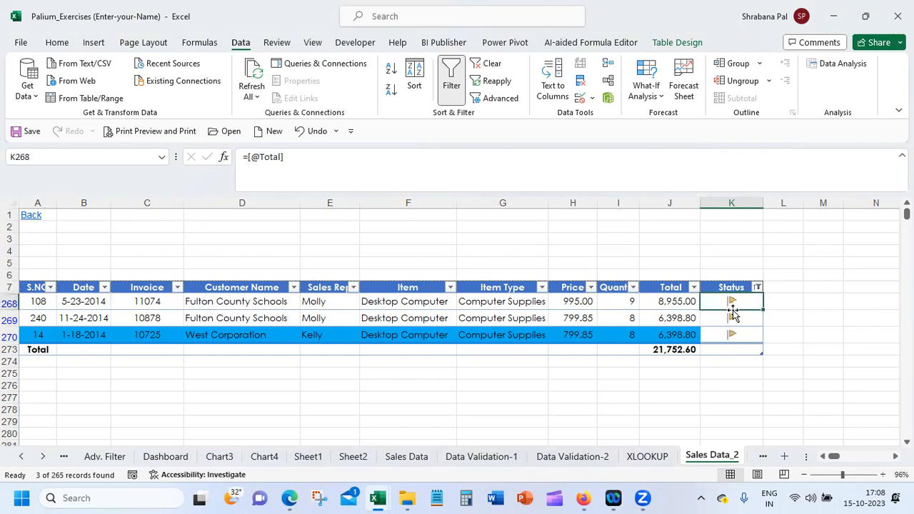
left_click(445, 70)
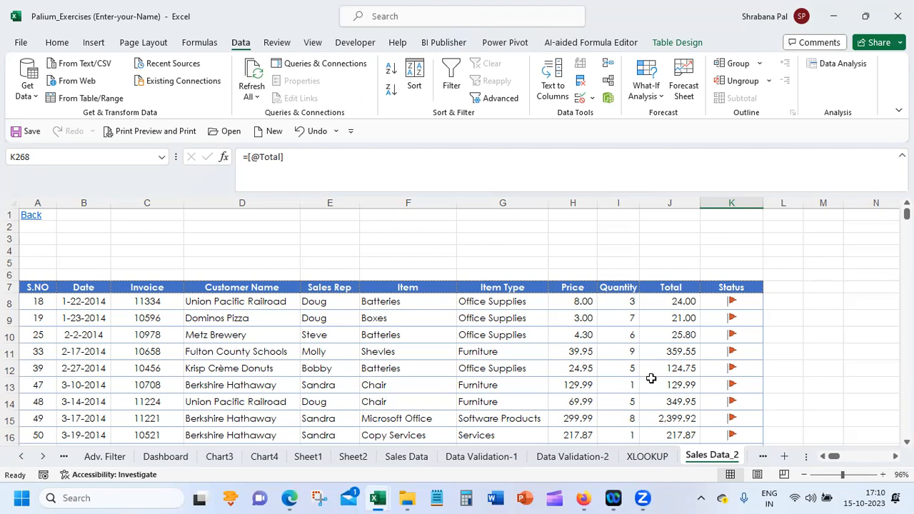
Turn the table's filtering on and filter the Item column to show only Batteries
left_click(406, 300)
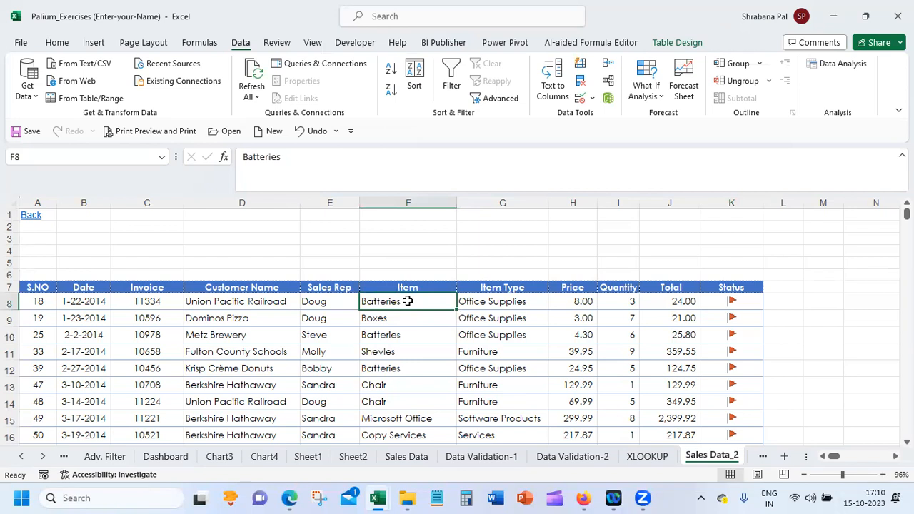
left_click(449, 70)
left_click(450, 287)
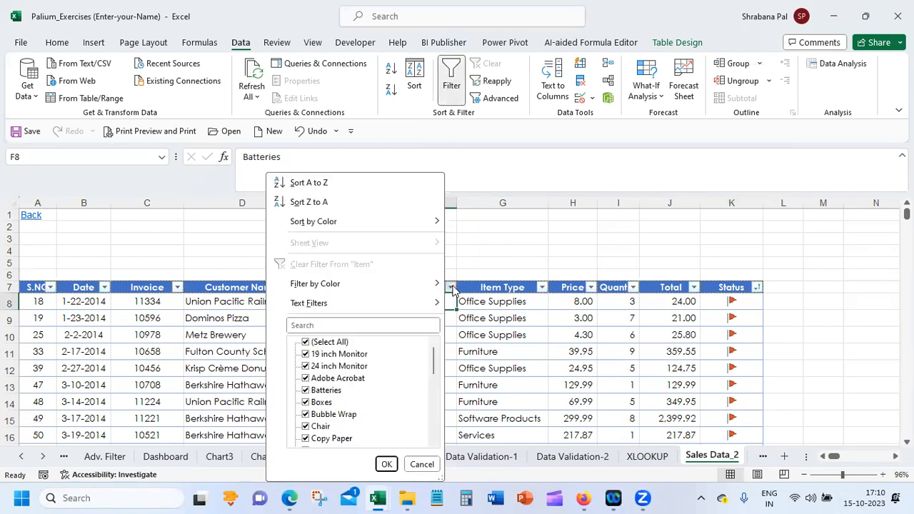
left_click(336, 342)
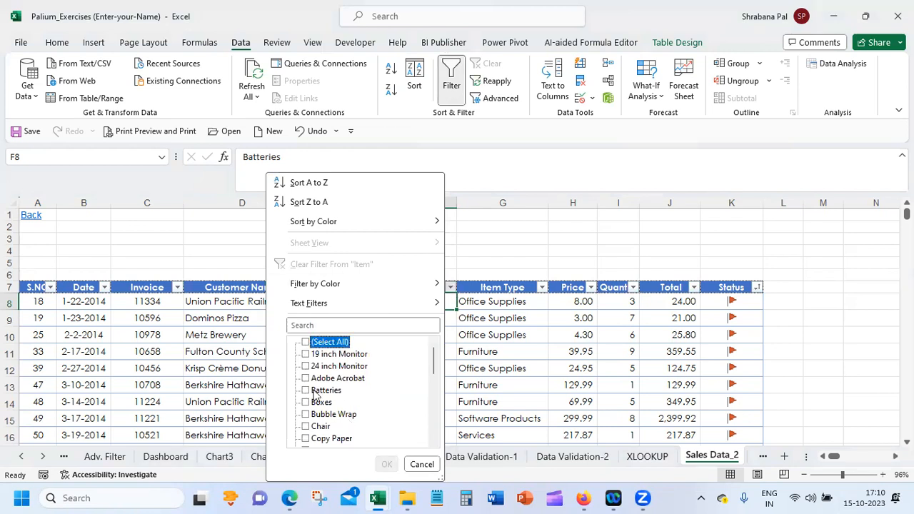
left_click(314, 393)
left_click(387, 464)
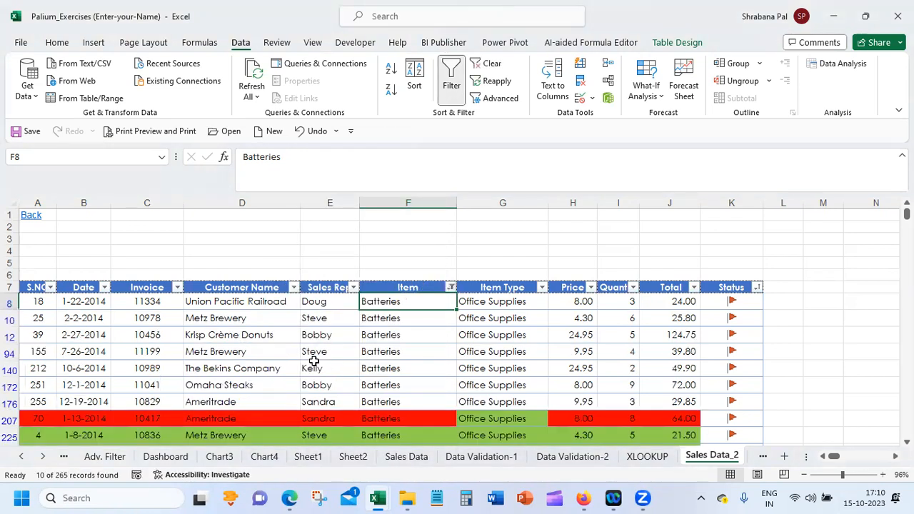
Copy the filtered Batteries rows from the S.NO to the Status column, and turn the table's filtering off
left_click_drag(45, 302, 721, 424)
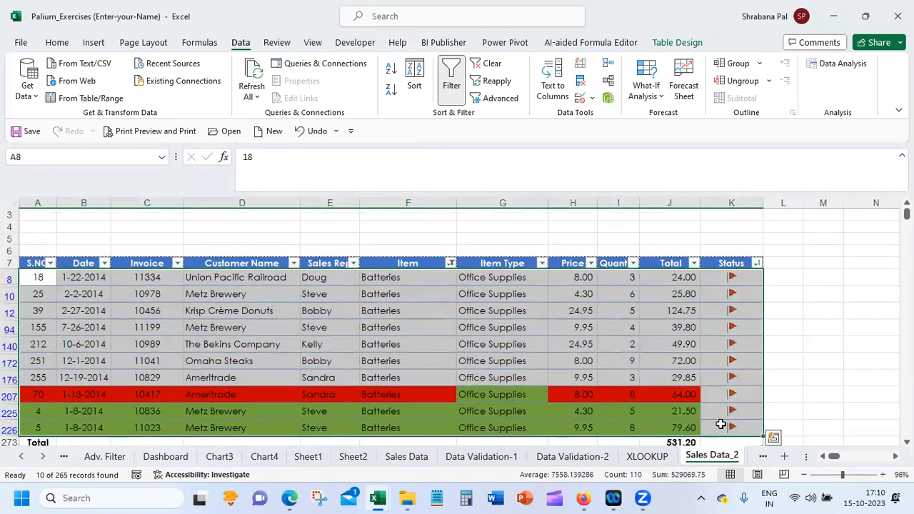
key("ctrl+c")
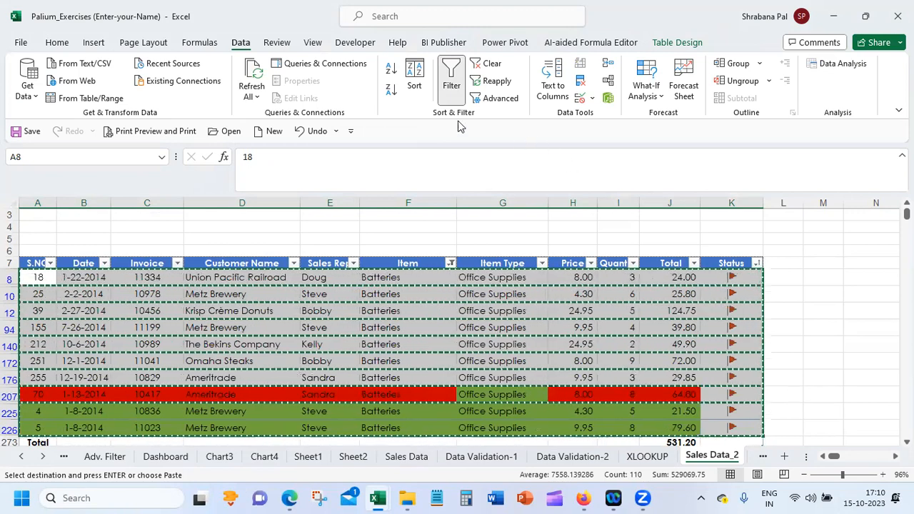
left_click(451, 78)
left_click(467, 341)
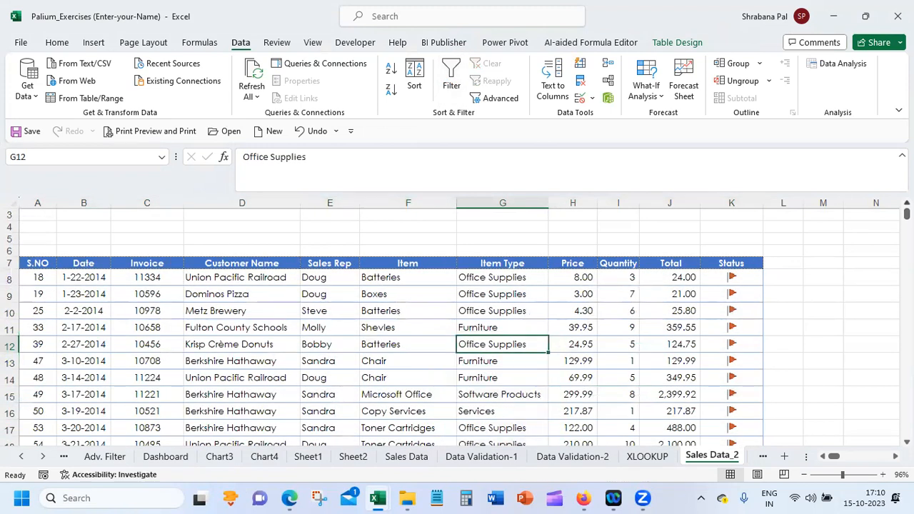
Copy the table's header row A7:K7 and paste it above the table starting at cell A3
scroll(302, 322, "up", 1)
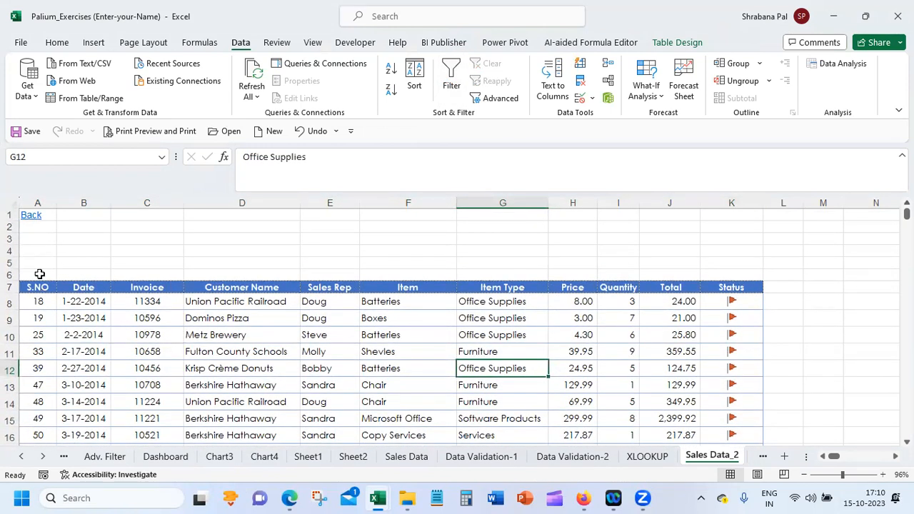
left_click_drag(33, 288, 746, 286)
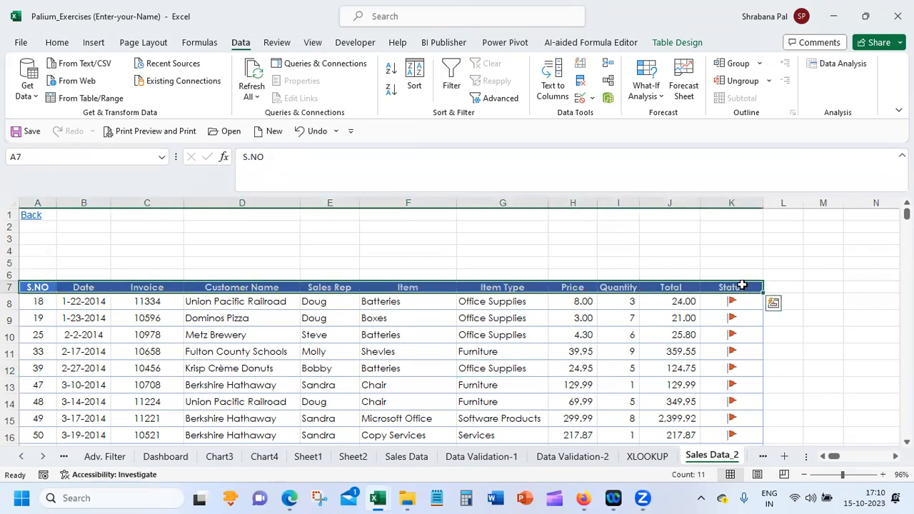
key("ctrl+c")
left_click(35, 237)
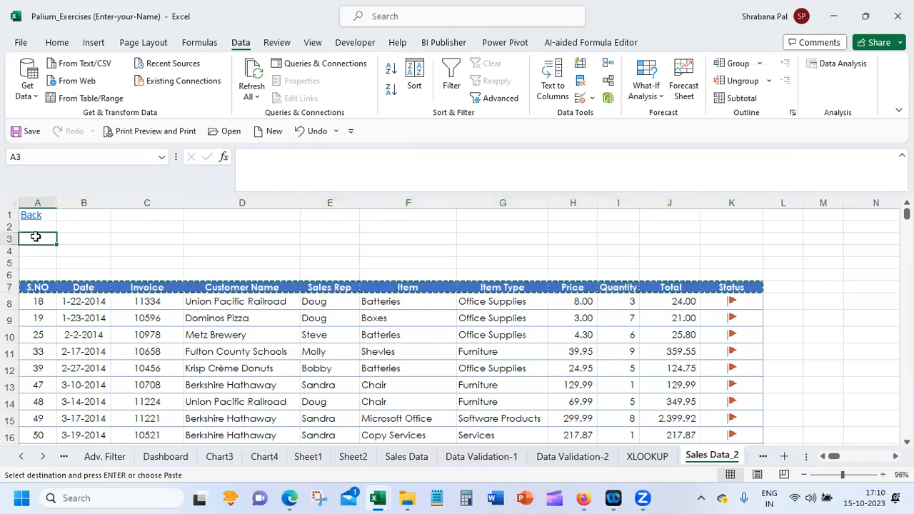
key("ctrl+v")
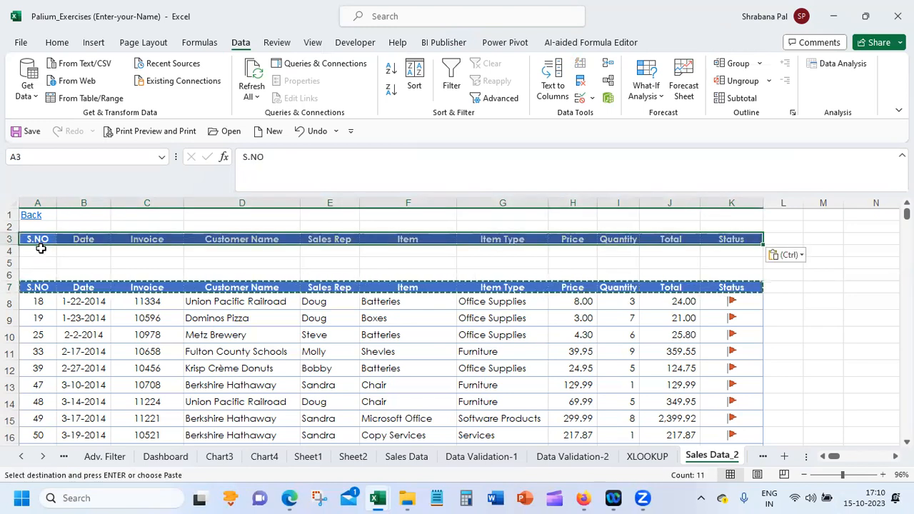
Enter the criterion Batteries in cell F4, under the copied Item header
left_click(327, 251)
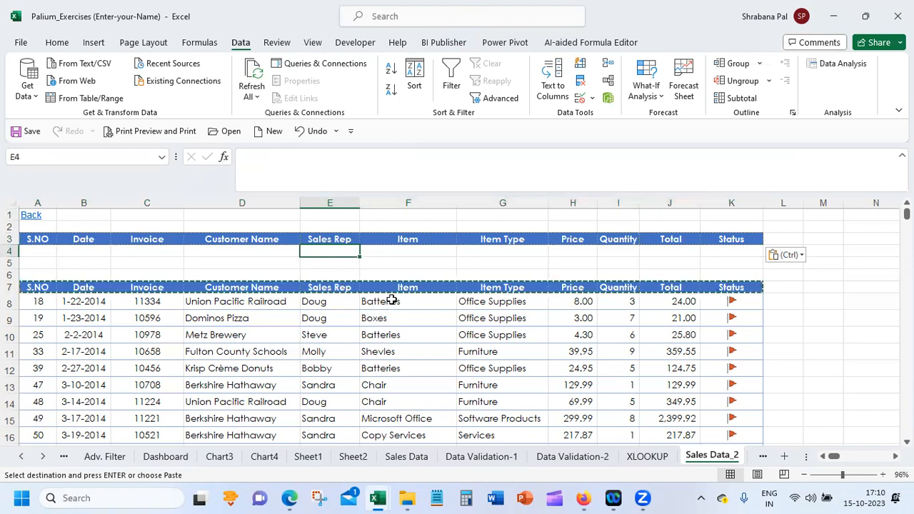
left_click(396, 249)
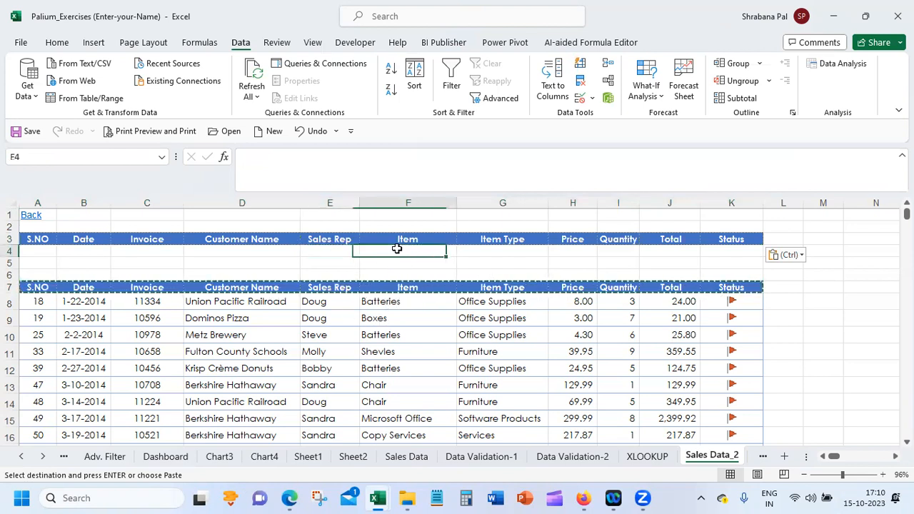
key("BackSpace")
type("BAt")
key("BackSpace")
key("BackSpace")
type("atteries")
key("Return")
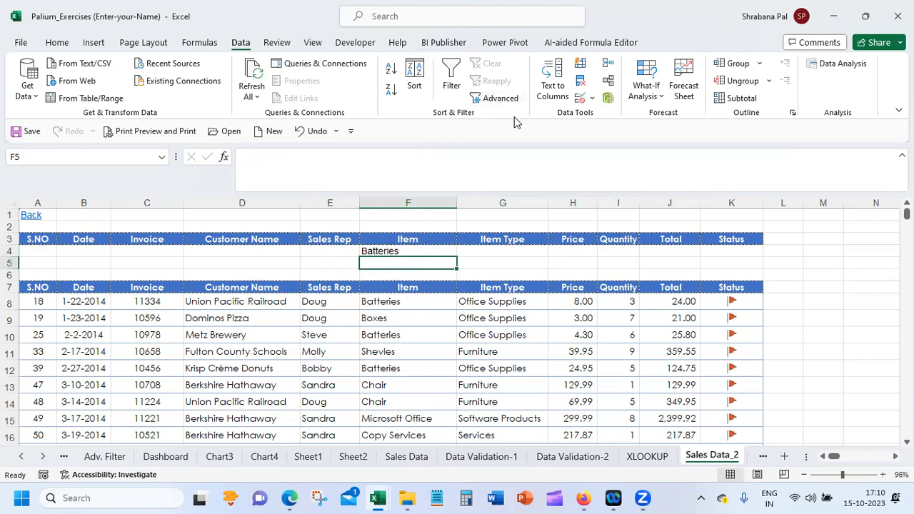
Open the Advanced Filter for the table from cell A7 and set its list range to $A$7:$K$272
left_click(36, 279)
left_click(40, 282)
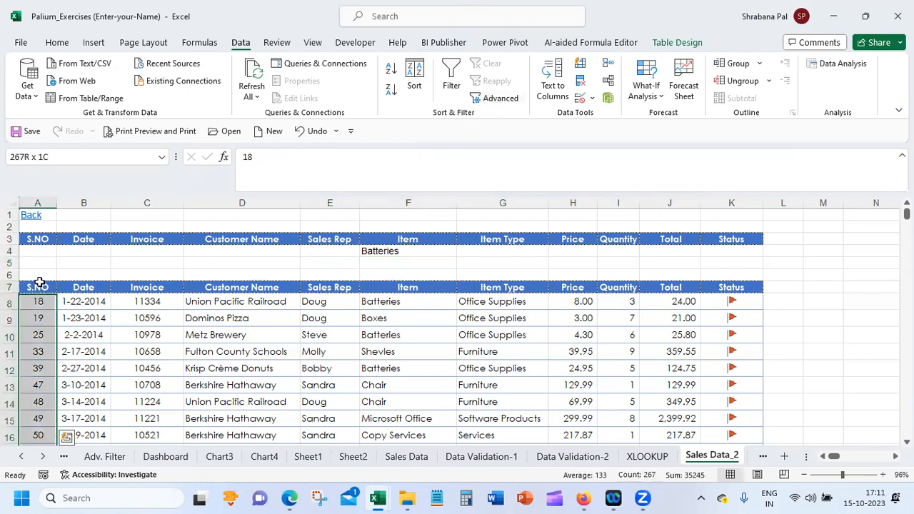
left_click(41, 290)
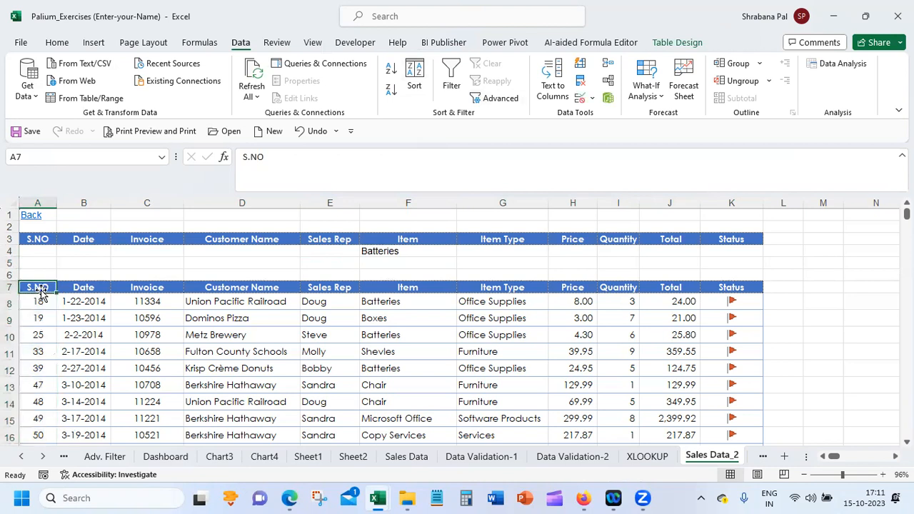
left_click(499, 99)
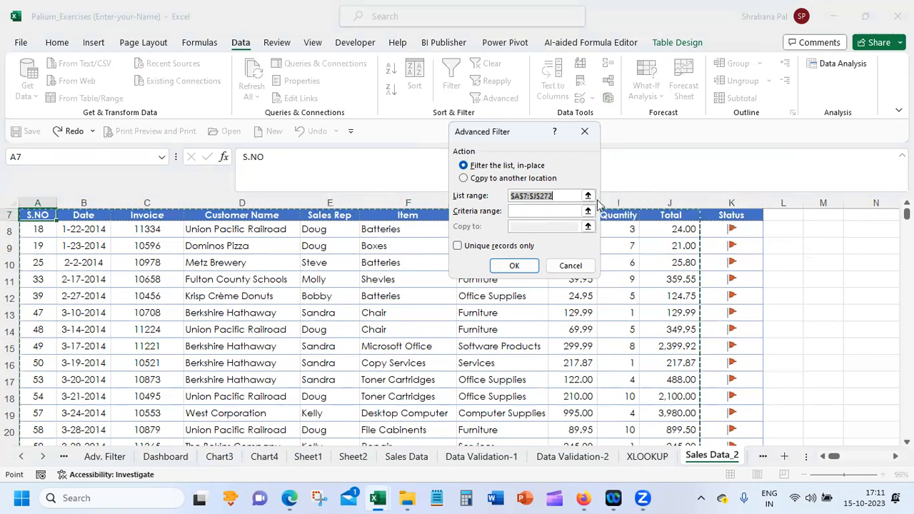
left_click(536, 196)
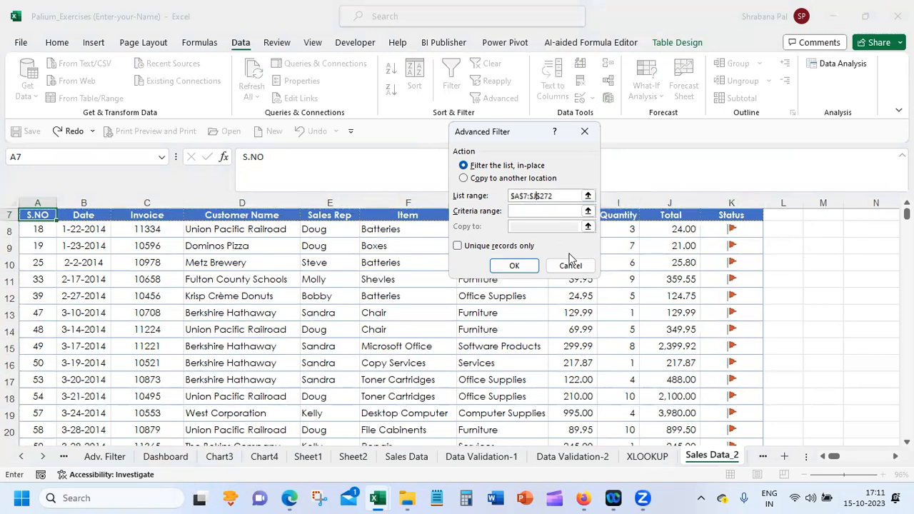
type("K")
Set the Advanced Filter's criteria range to the copied header row and the row beneath it, $A$3:$K$4
left_click(534, 210)
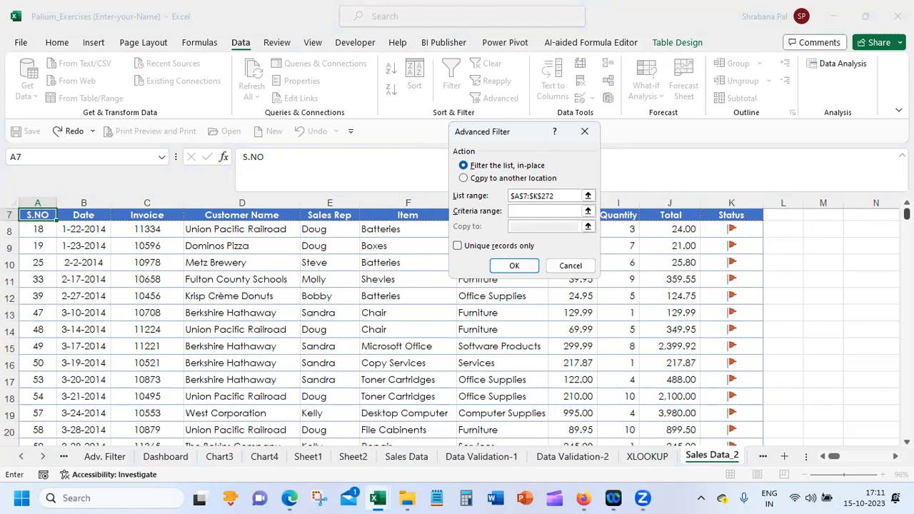
scroll(386, 328, "up", 2)
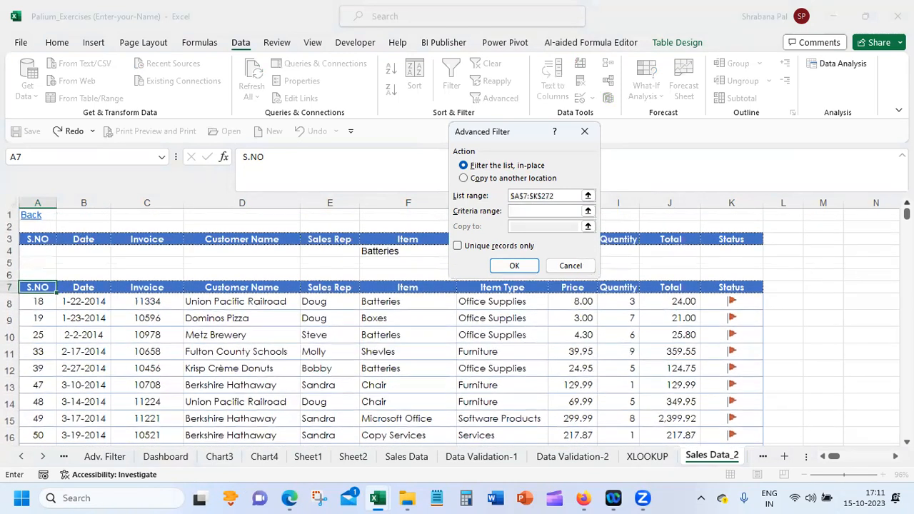
left_click_drag(33, 239, 736, 244)
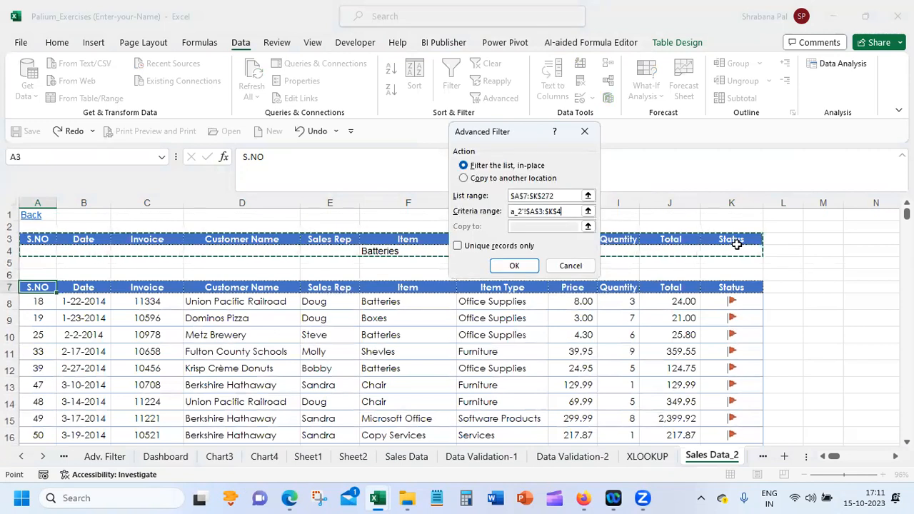
Run the Advanced Filter with its results copied to another location starting at cell N3, and view the extracted rows
left_click(478, 179)
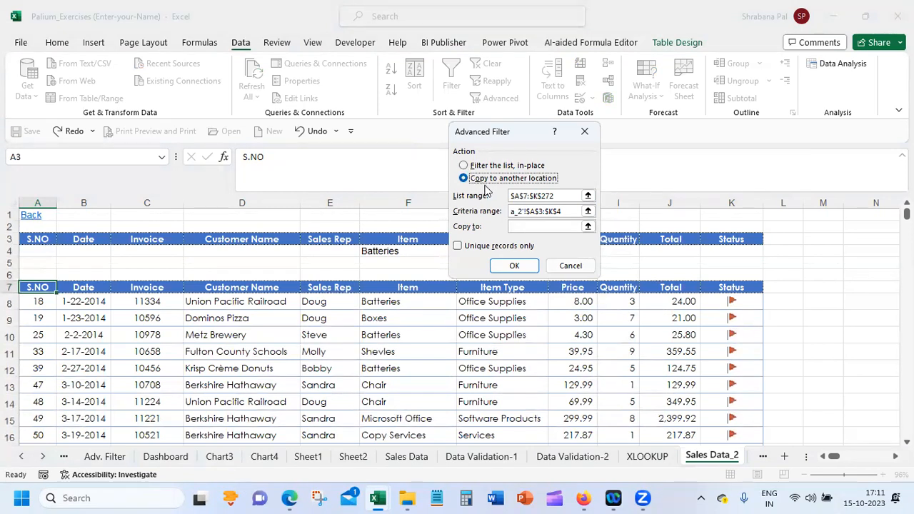
left_click(530, 226)
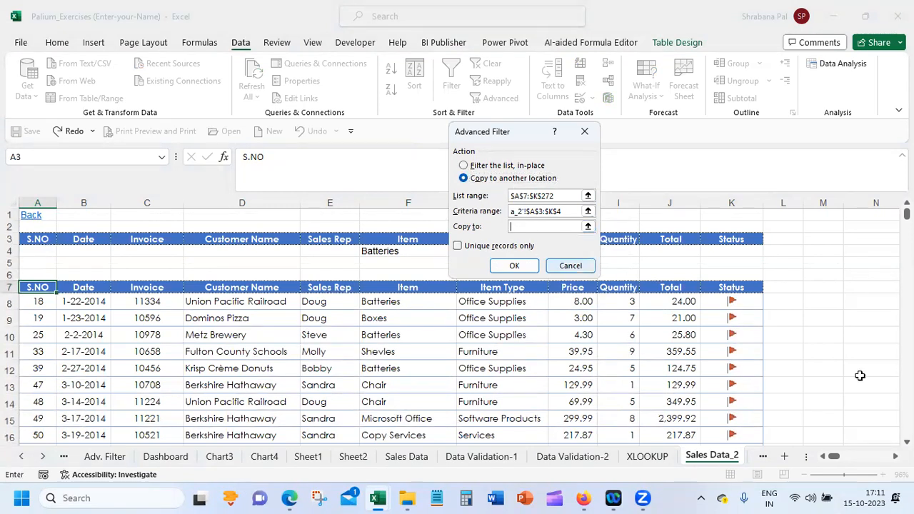
scroll(457, 321, "right", 6)
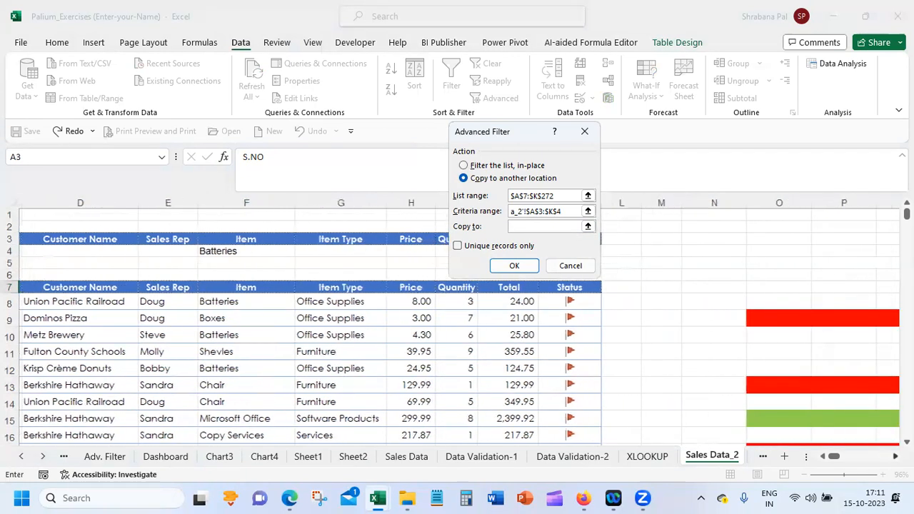
scroll(498, 393, "right", 1)
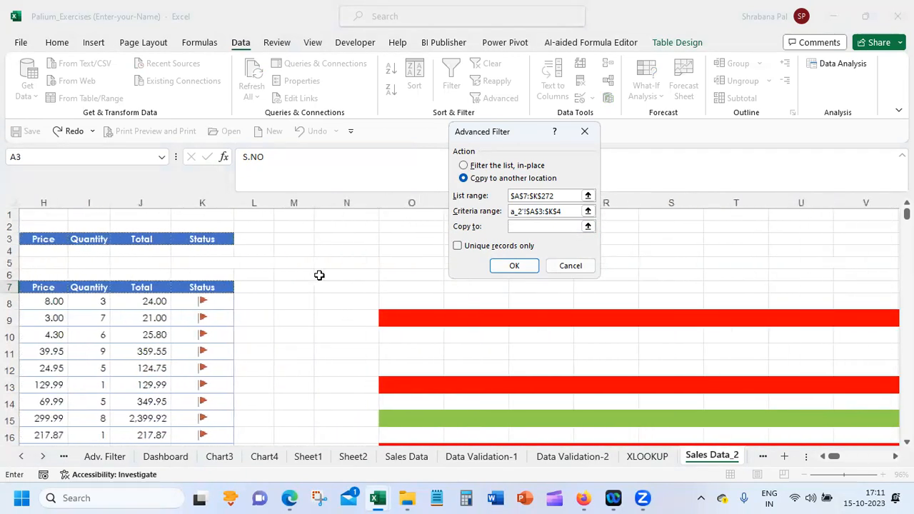
left_click(353, 235)
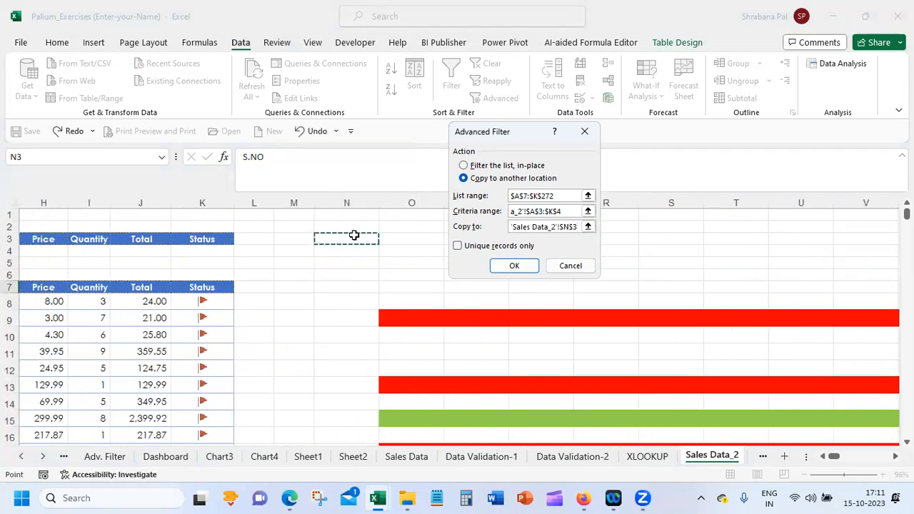
left_click(526, 267)
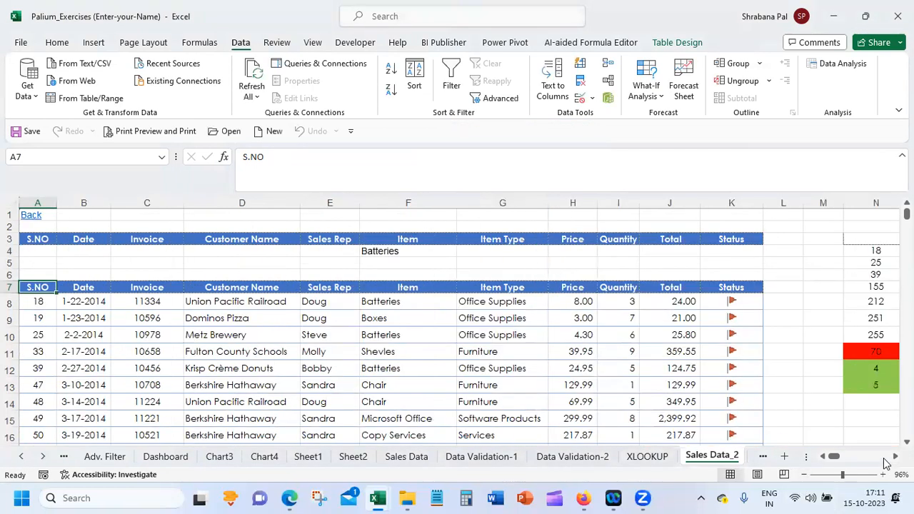
scroll(457, 325, "right", 8)
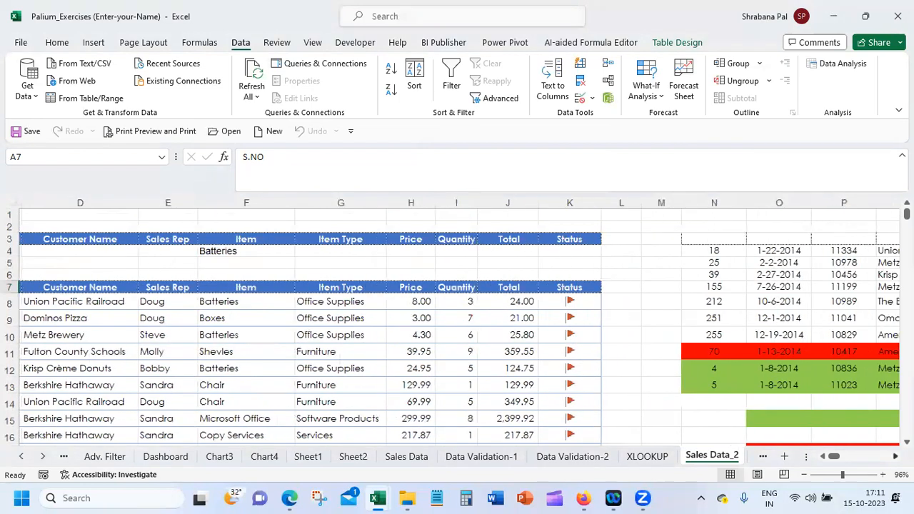
scroll(457, 325, "right", 2)
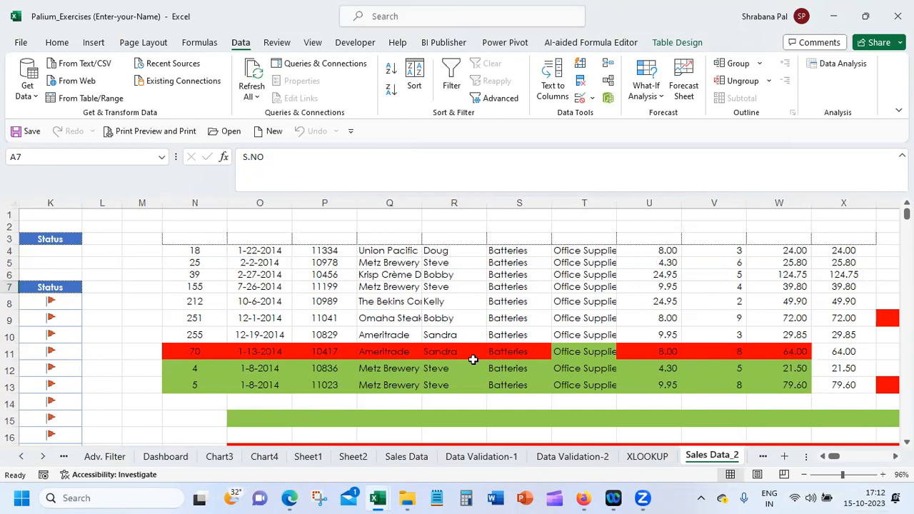
Clear the extracted rows and the fill colours from cells N2:AA30 beside the table
left_click_drag(184, 226, 235, 240)
key("shift+Right")
key("shift+Right")
key("shift+Right")
key("shift+Right")
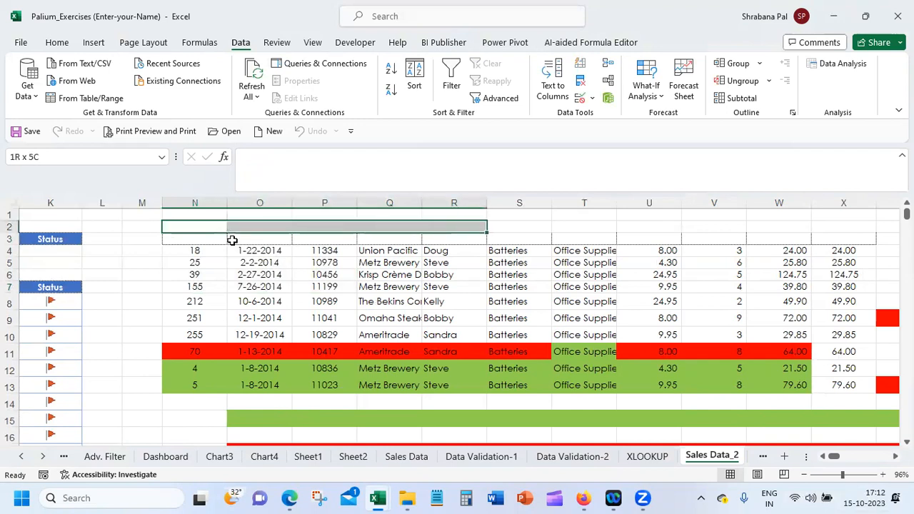
key("shift+Right")
key("shift+Right")
key("shift+Right")
key("shift+Right")
key("shift+Right")
key("shift+Right")
key("shift+Right")
key("shift+Right")
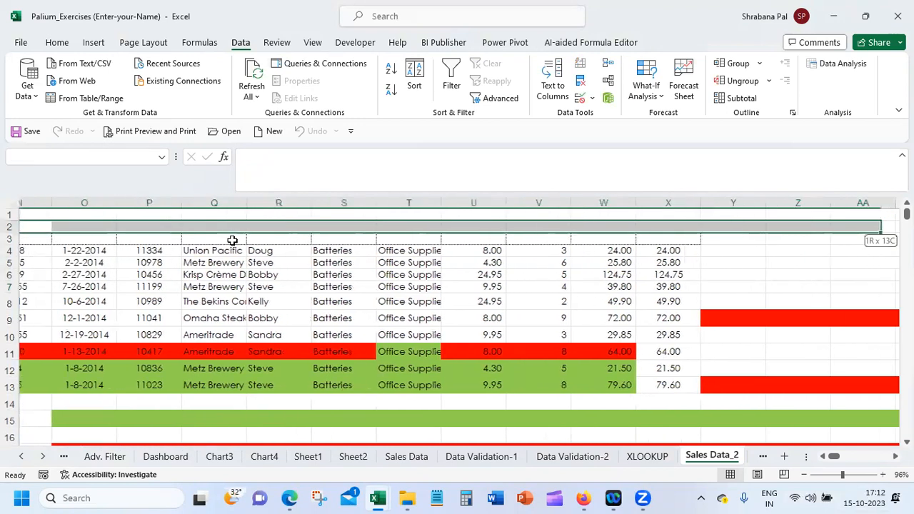
key("shift+Right")
key("shift+Down")
key("shift+Down")
key("shift+Down")
key("shift+Down")
key("shift+Down")
key("shift+Down")
key("shift+Down")
key("shift+Down")
key("shift+Down")
key("shift+Down")
key("shift+Down")
key("shift+Down")
key("shift+Down")
key("shift+Down")
key("shift+Down")
key("shift+Down")
key("shift+Down")
key("shift+Down")
key("shift+Down")
key("shift+Down")
key("shift+Down")
key("shift+Down")
key("shift+Down")
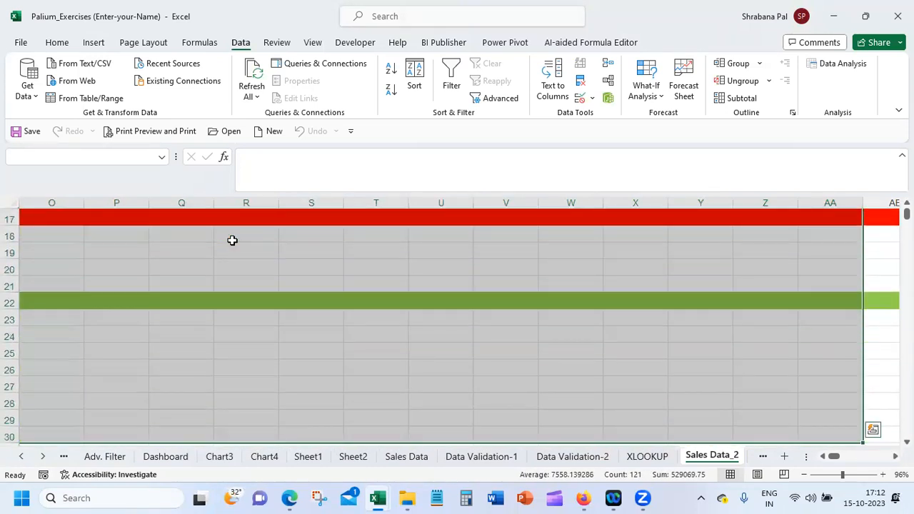
key("Delete")
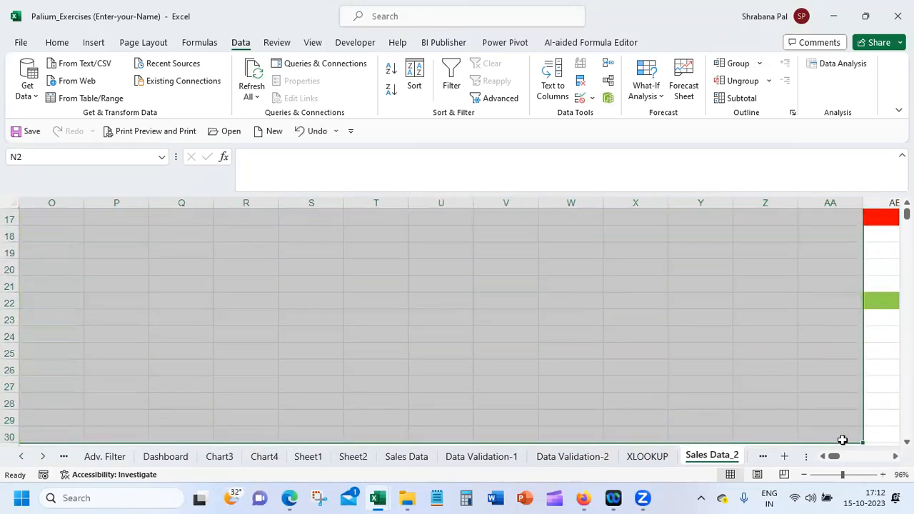
Sort the sales table by the S.NO column in ascending order
scroll(842, 440, "up", 5)
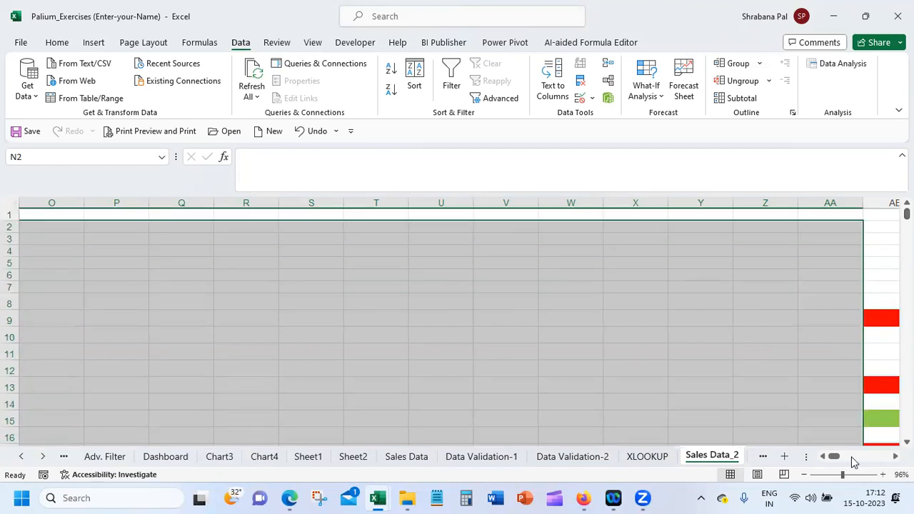
left_click_drag(833, 460, 826, 461)
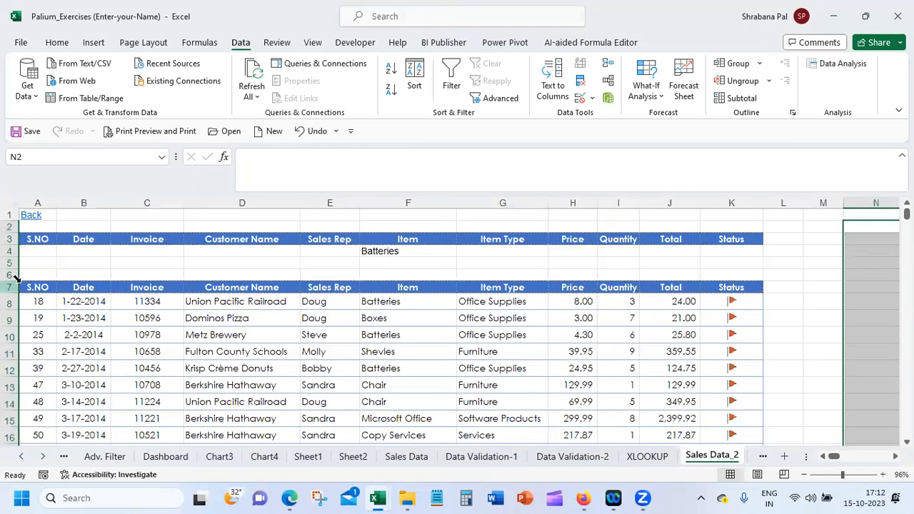
left_click(38, 303)
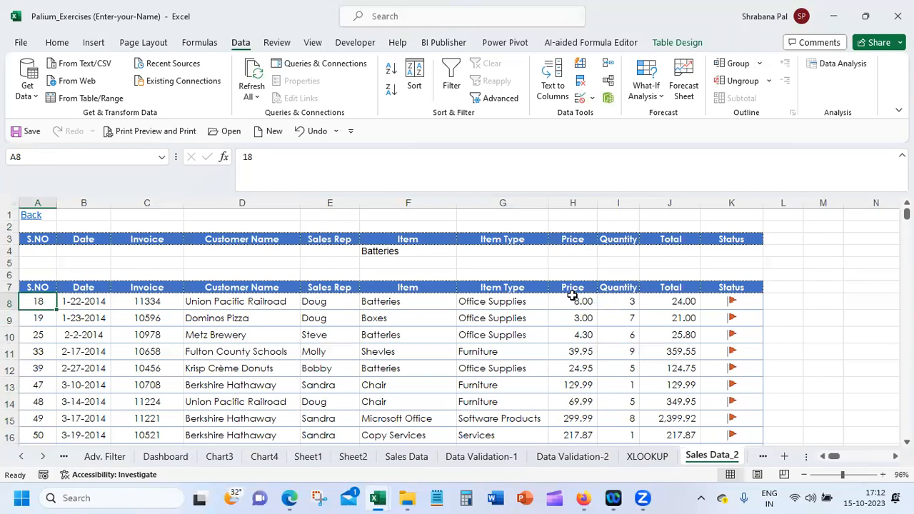
left_click(193, 304)
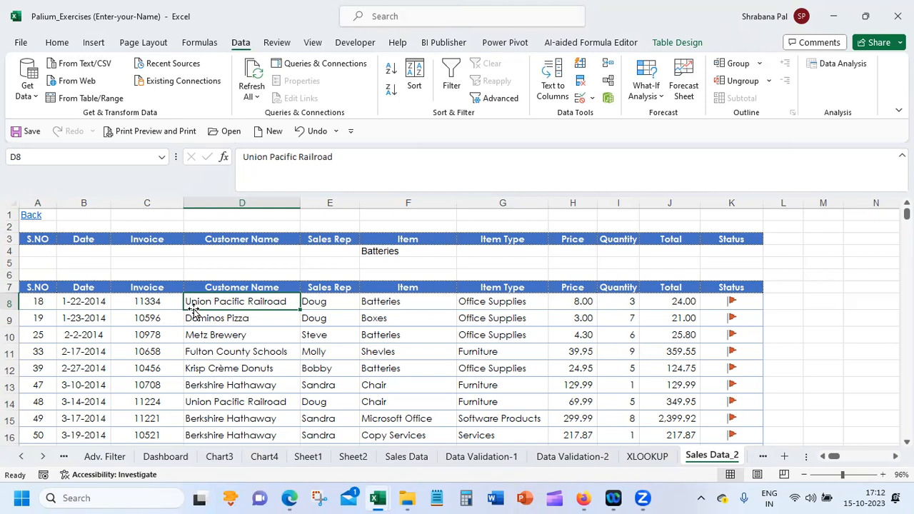
left_click(35, 300)
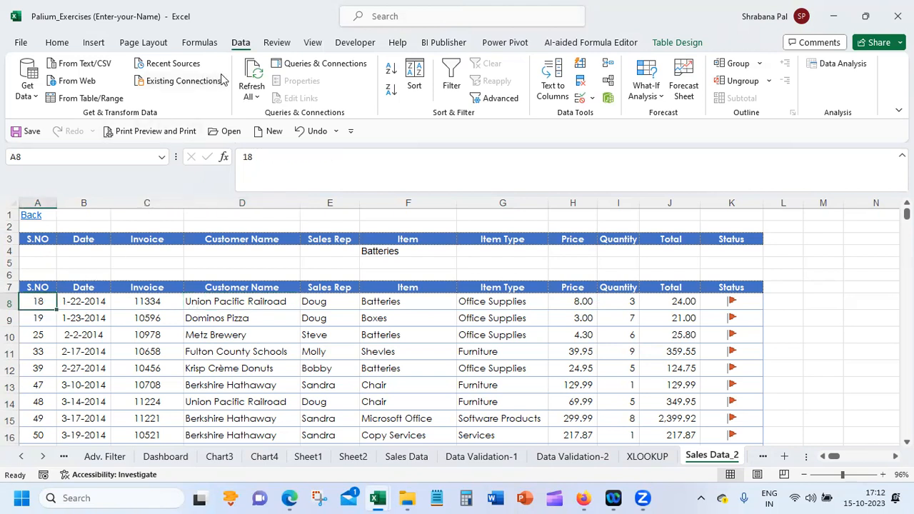
left_click(391, 68)
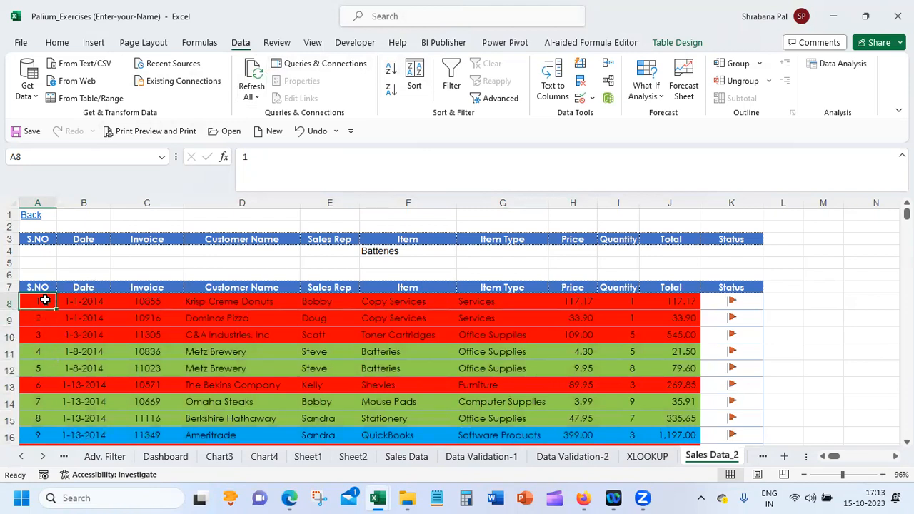
left_click(10, 286)
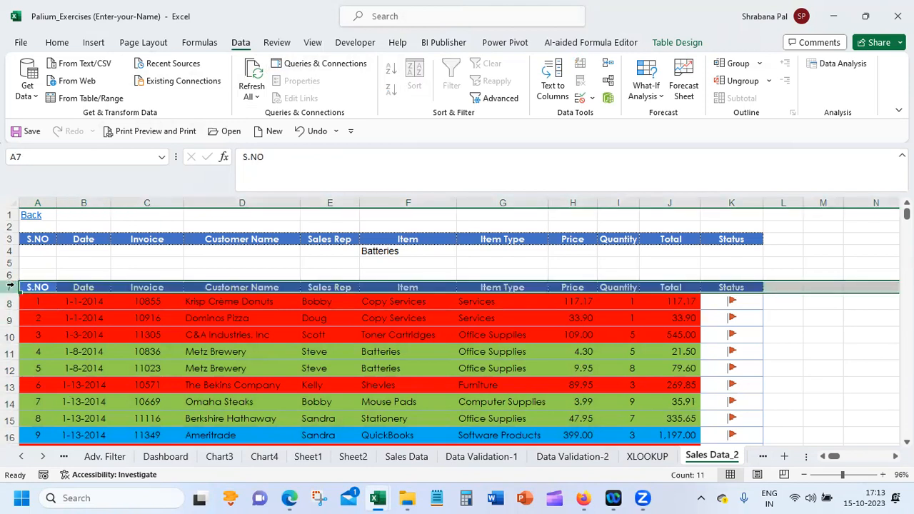
left_click_drag(35, 286, 750, 286)
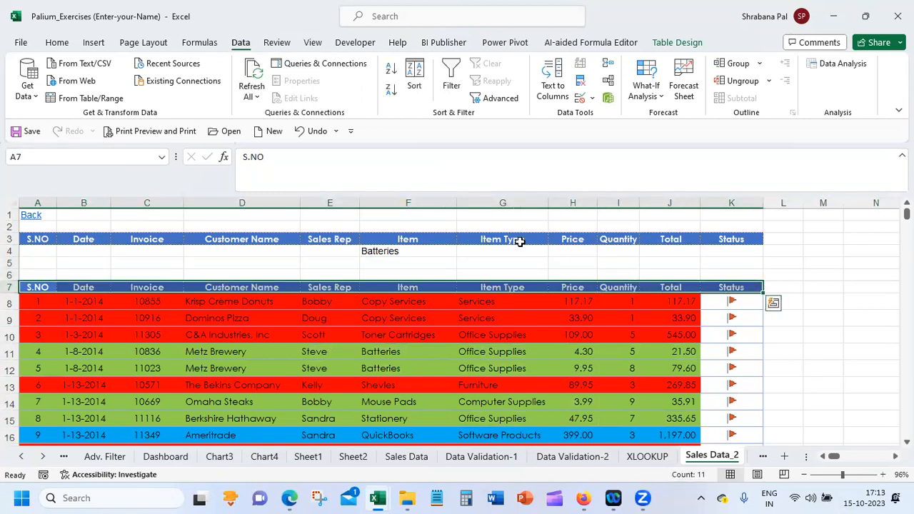
left_click(36, 239)
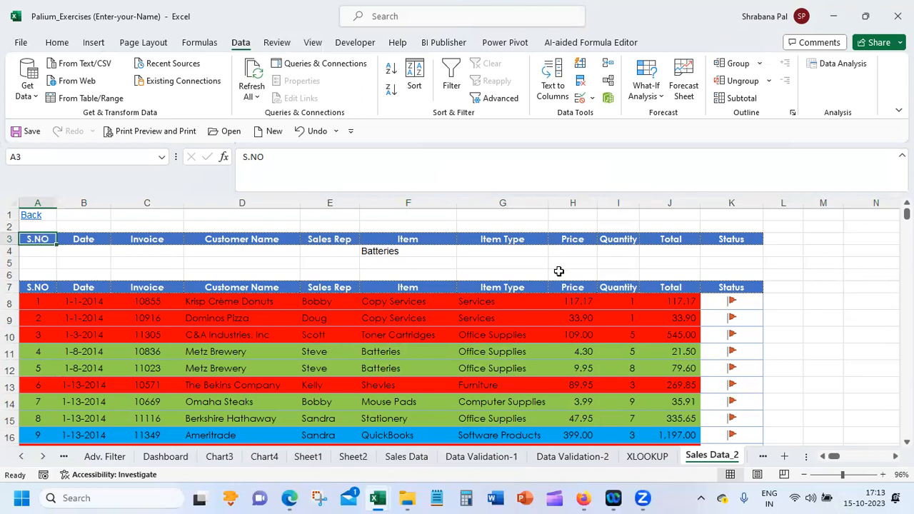
left_click(391, 250)
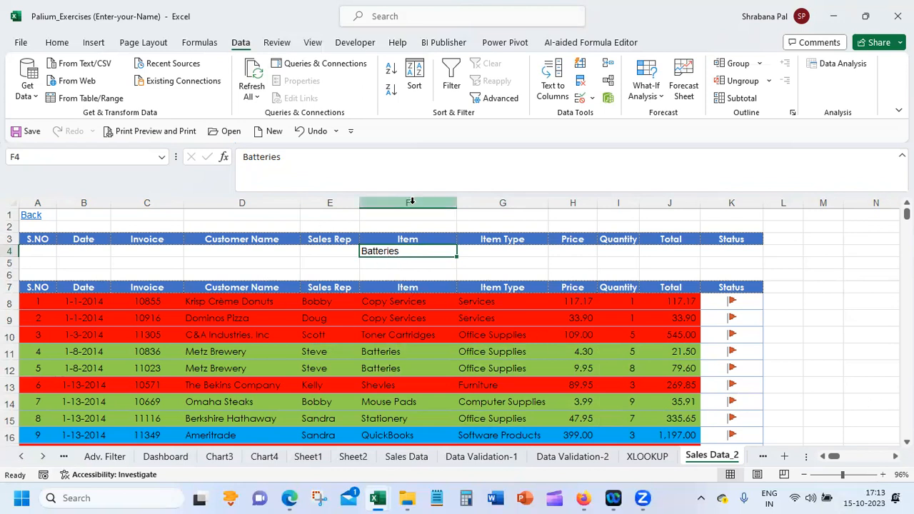
Reopen the Advanced Filter for the sorted table and choose to copy the results to another location
left_click(289, 302)
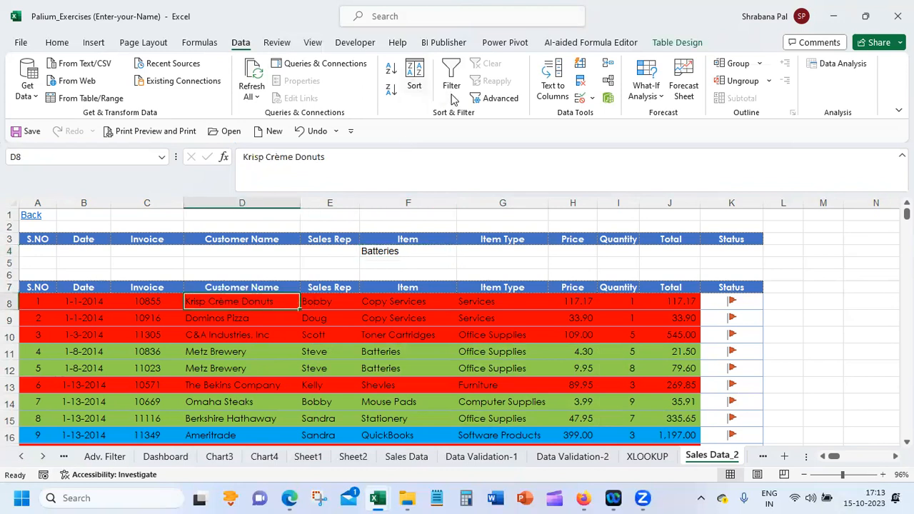
left_click(479, 100)
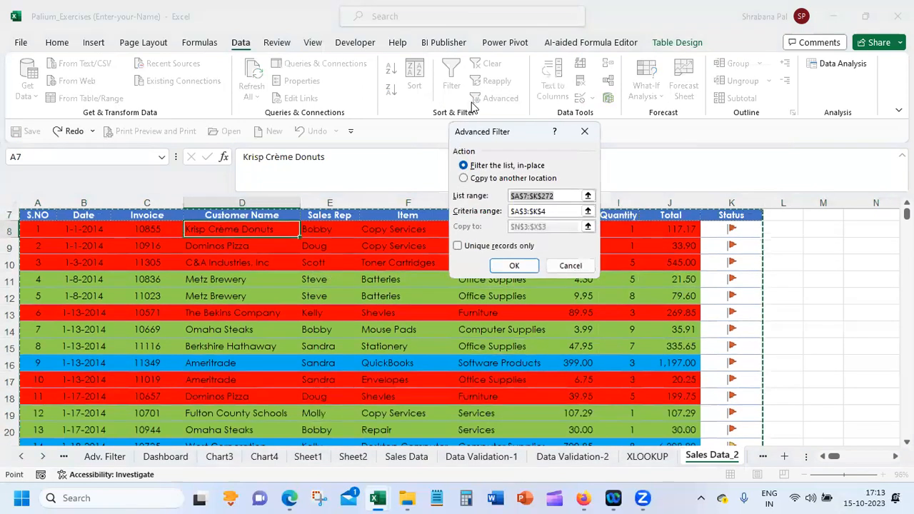
left_click(464, 177)
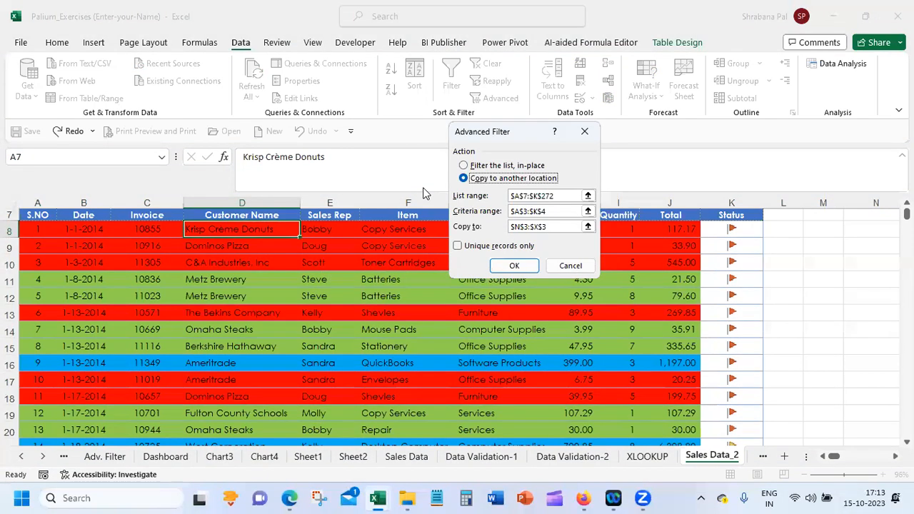
left_click(565, 195)
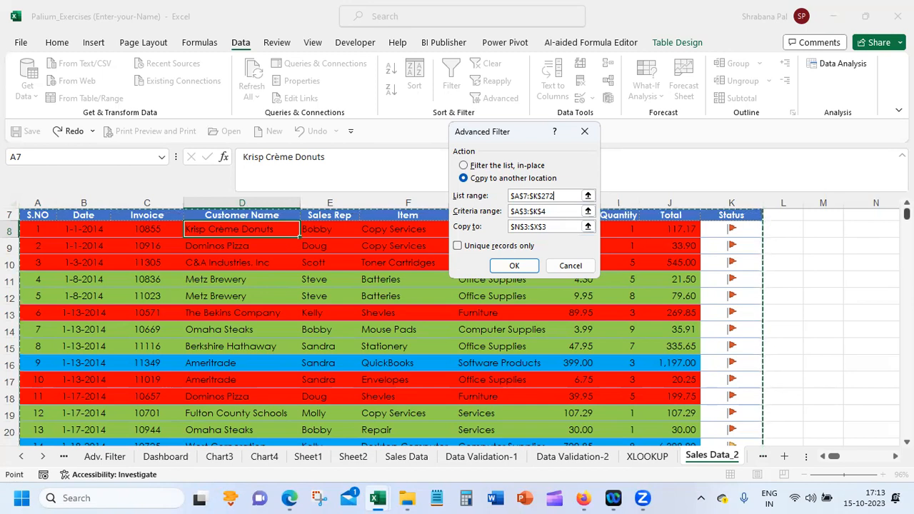
scroll(214, 286, "up", 2)
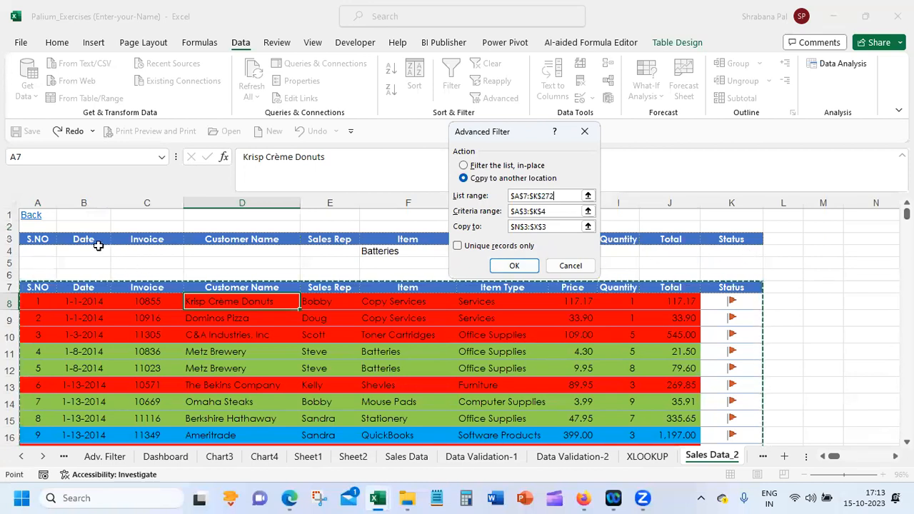
Set the Advanced Filter's copy destination to cell O3, run it, and view the extracted rows
left_click(560, 227)
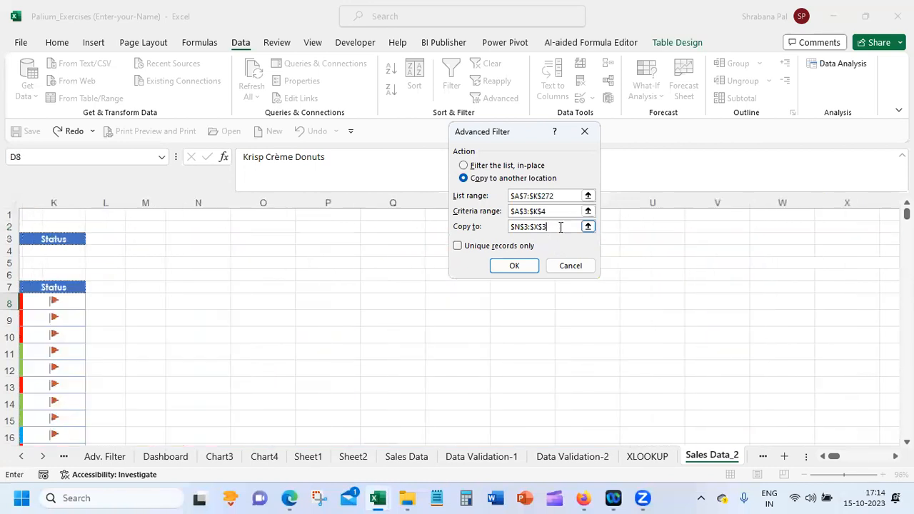
left_click(279, 240)
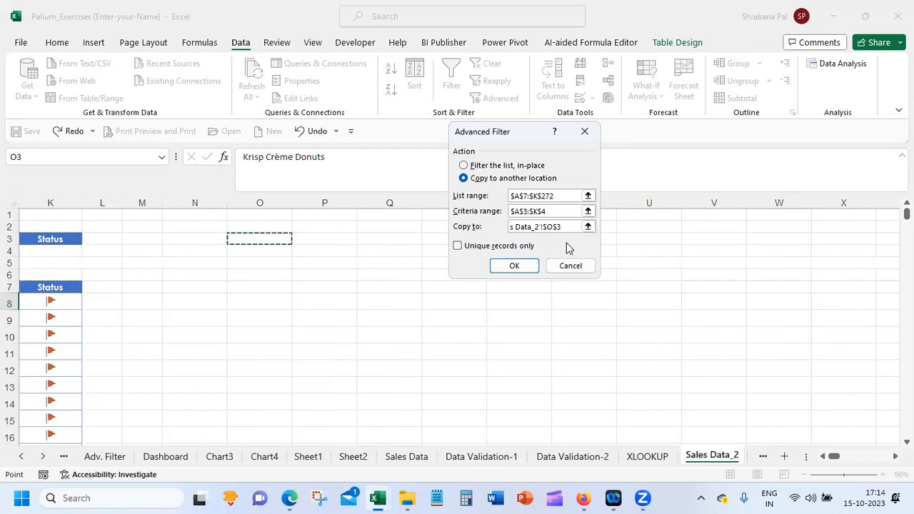
left_click_drag(569, 227, 477, 230)
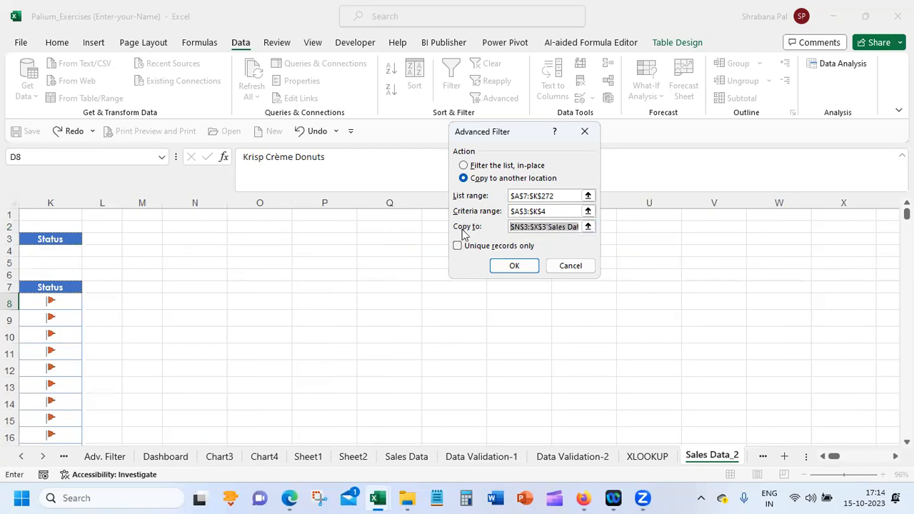
key("BackSpace")
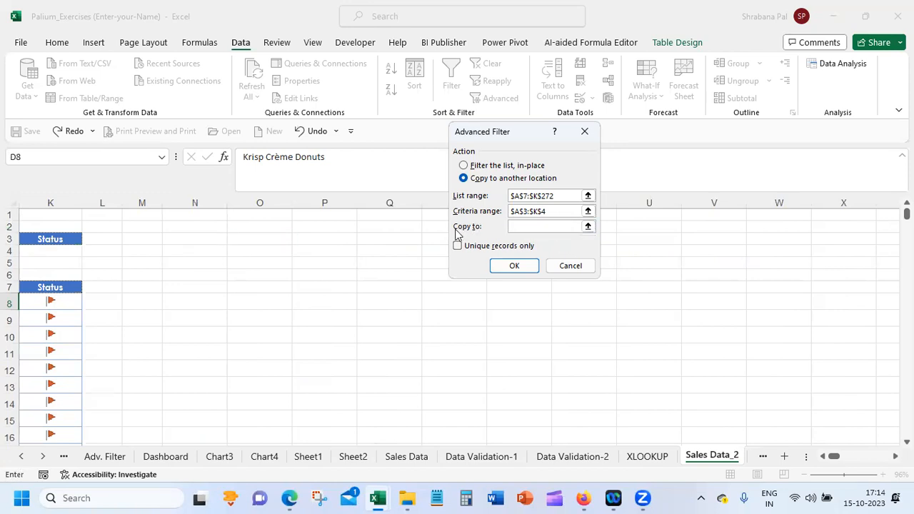
left_click(281, 239)
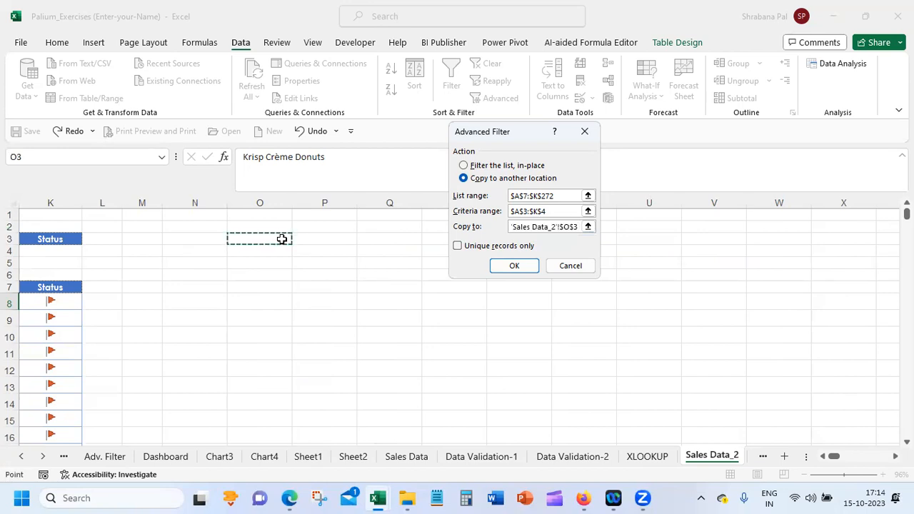
left_click(514, 266)
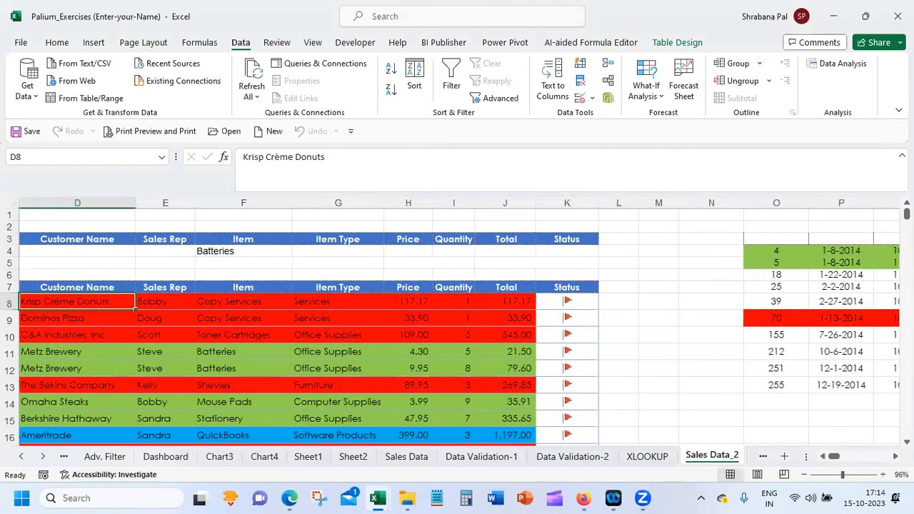
scroll(728, 318, "right", 5)
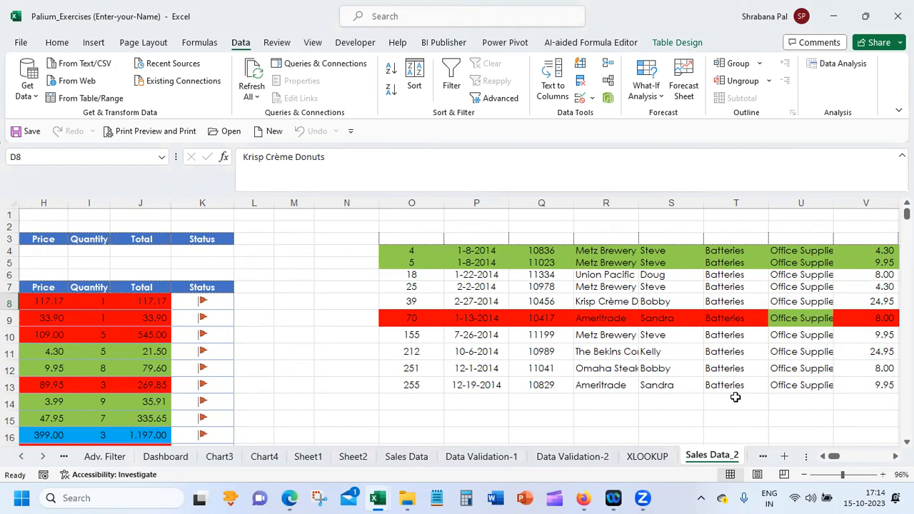
left_click(823, 456)
left_click(823, 457)
left_click(823, 457)
left_click(823, 457)
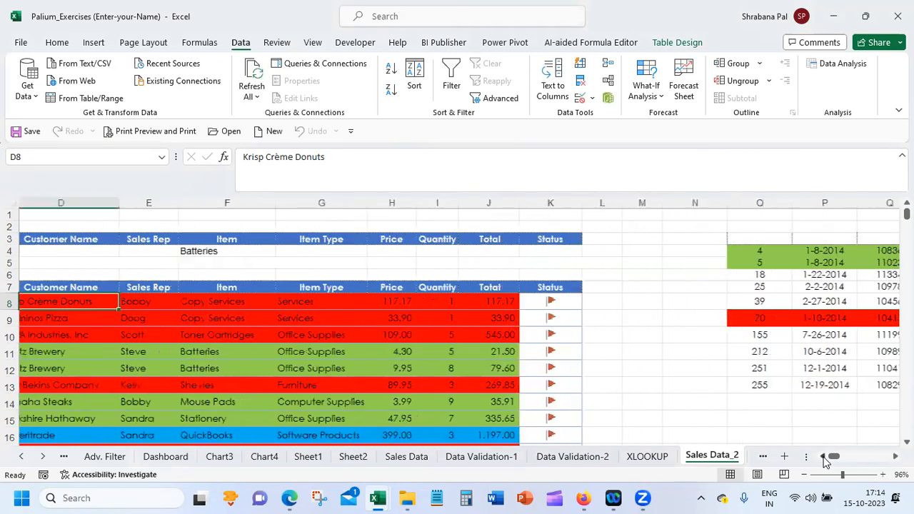
left_click(823, 457)
left_click(823, 457)
left_click(186, 254)
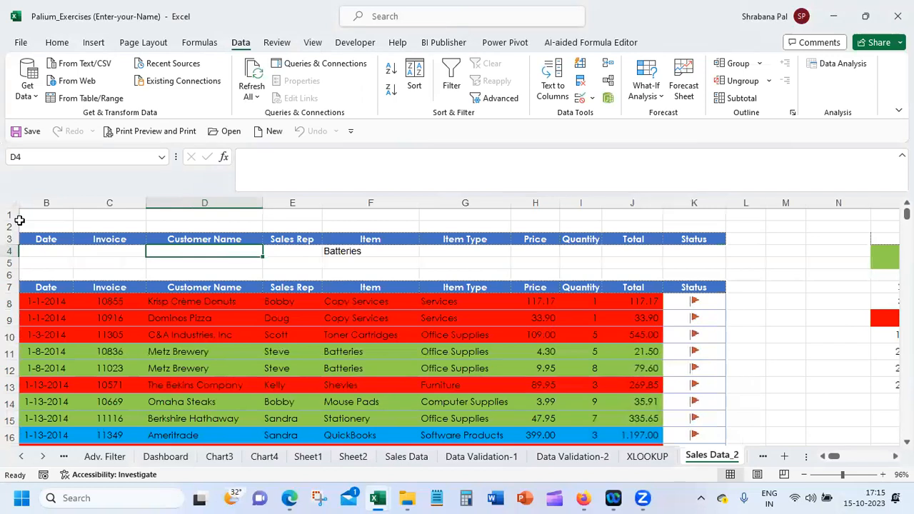
left_click(40, 286)
left_click_drag(40, 287, 207, 417)
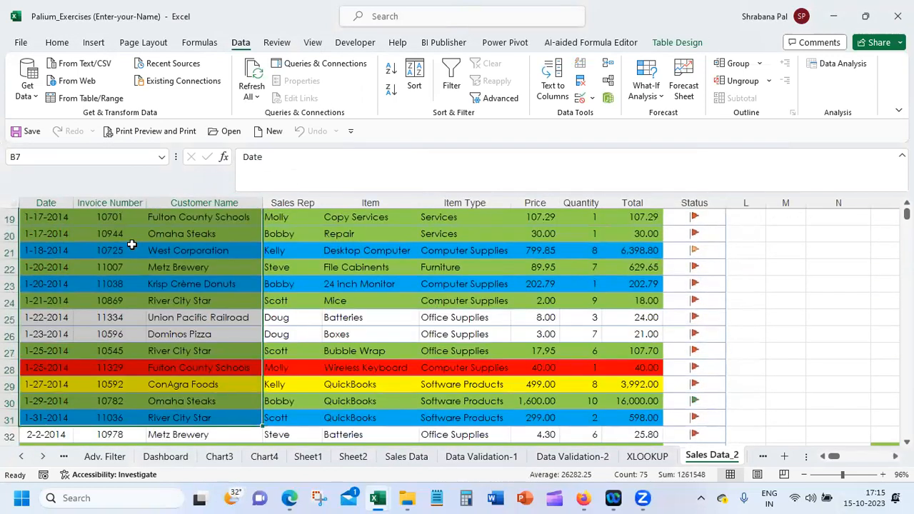
left_click(110, 249)
left_click(493, 98)
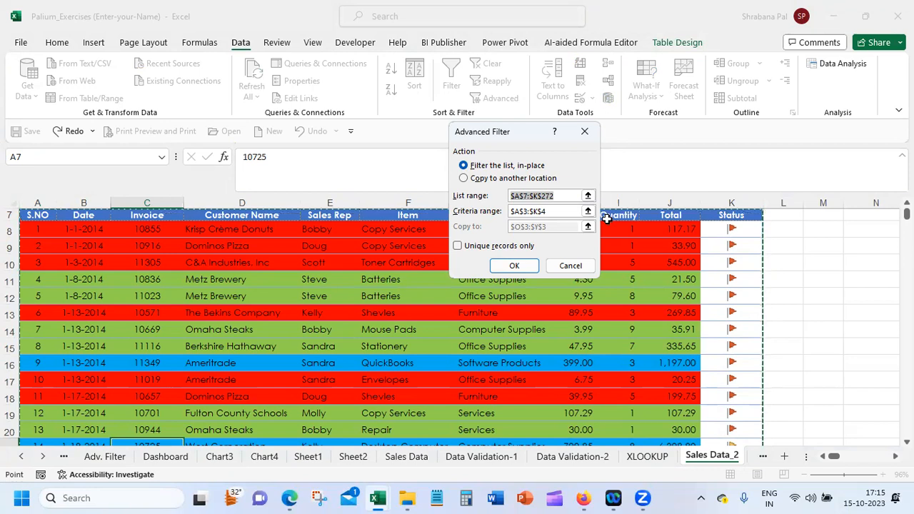
left_click(486, 183)
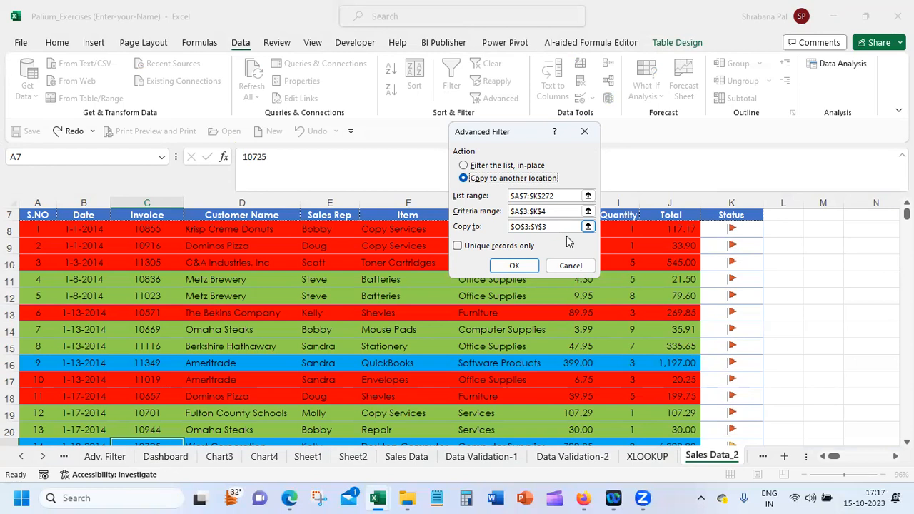
left_click(570, 265)
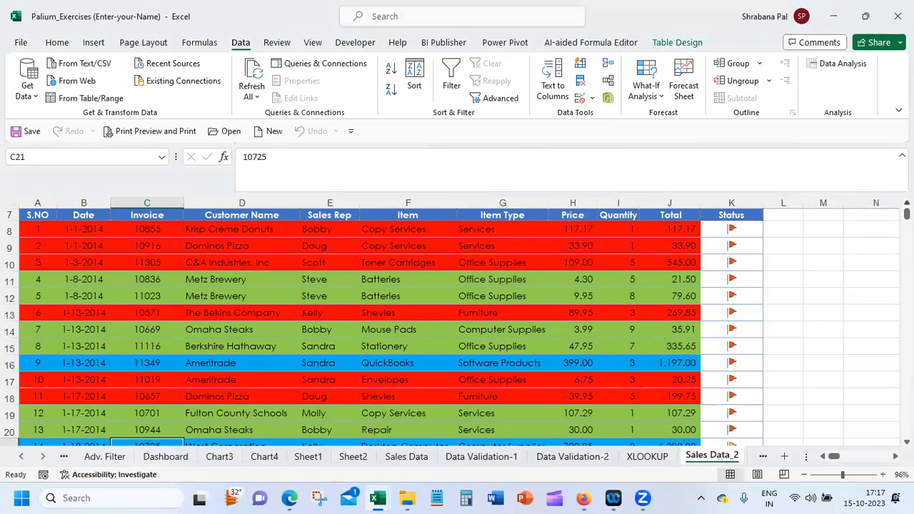
scroll(169, 254, "up", 2)
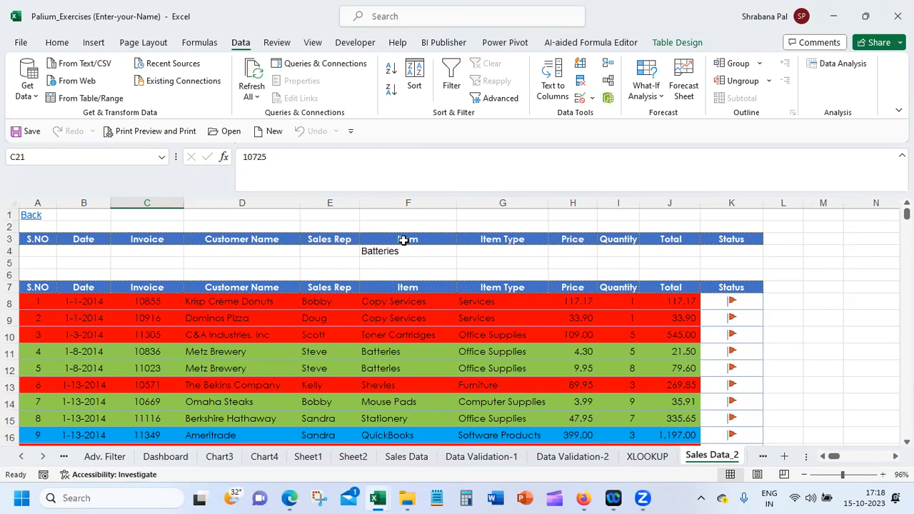
left_click(57, 42)
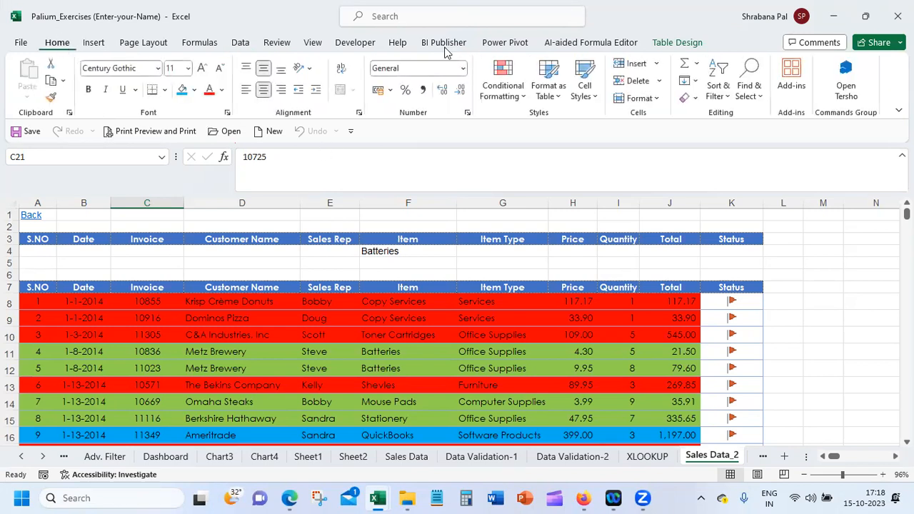
left_click(719, 93)
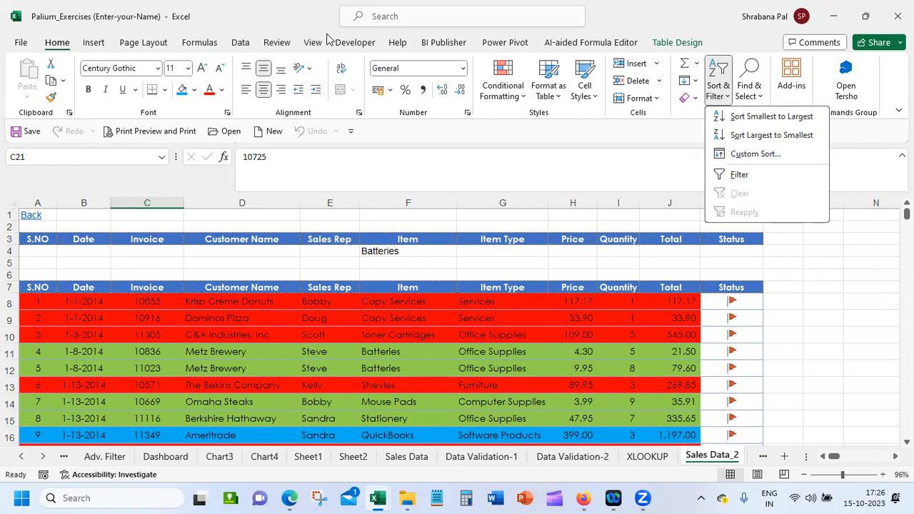
left_click(333, 260)
Try to enter a sales rep's name as an extra criterion under Sales Rep in cell E4
left_click(333, 257)
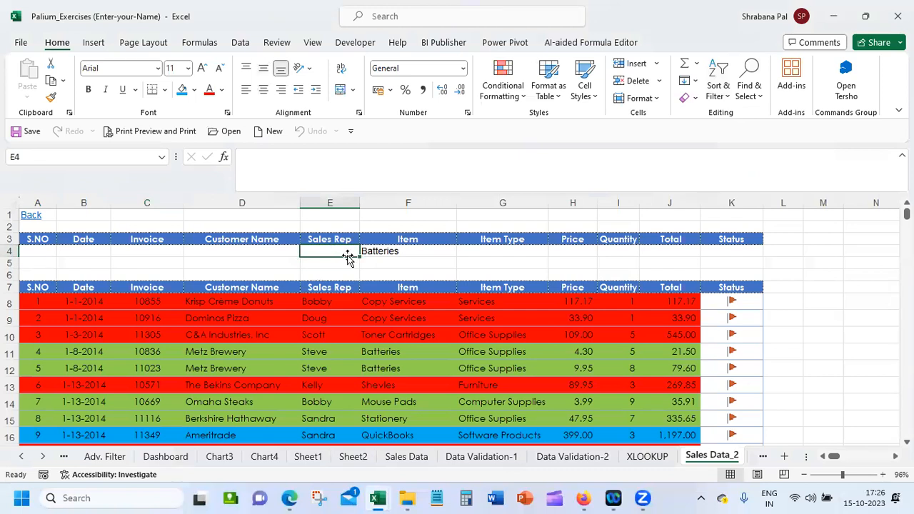
scroll(850, 351, "right", 6)
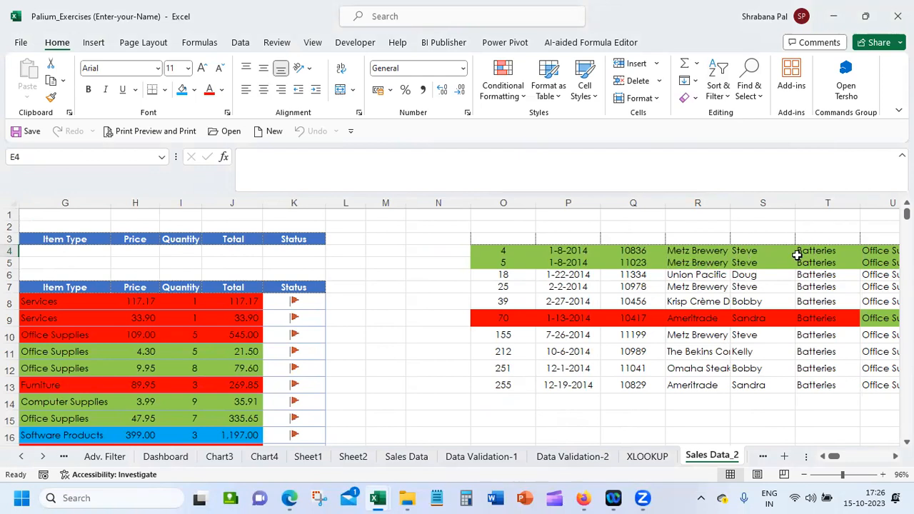
left_click(822, 456)
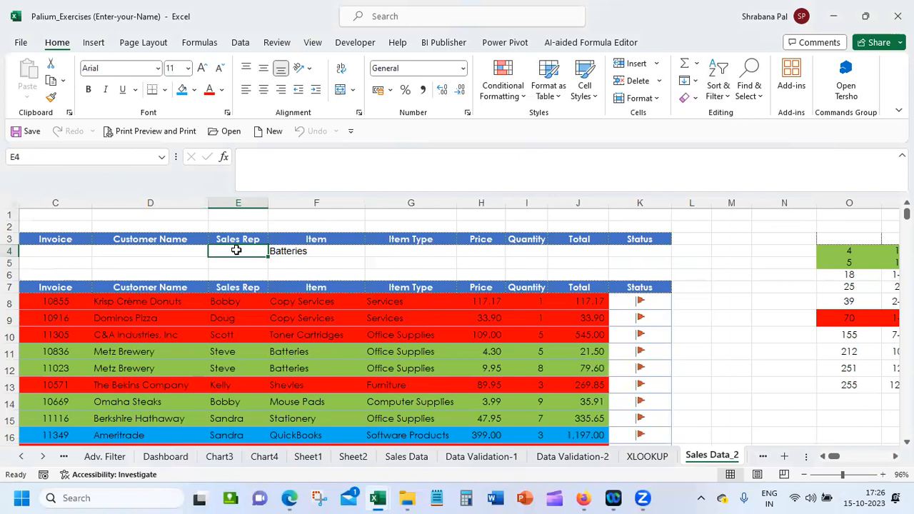
type("Sr")
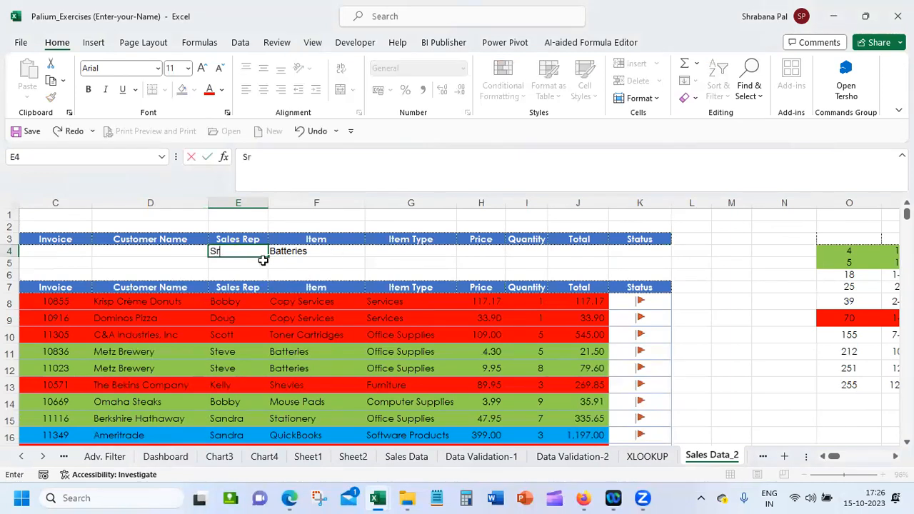
key("BackSpace")
type("teve")
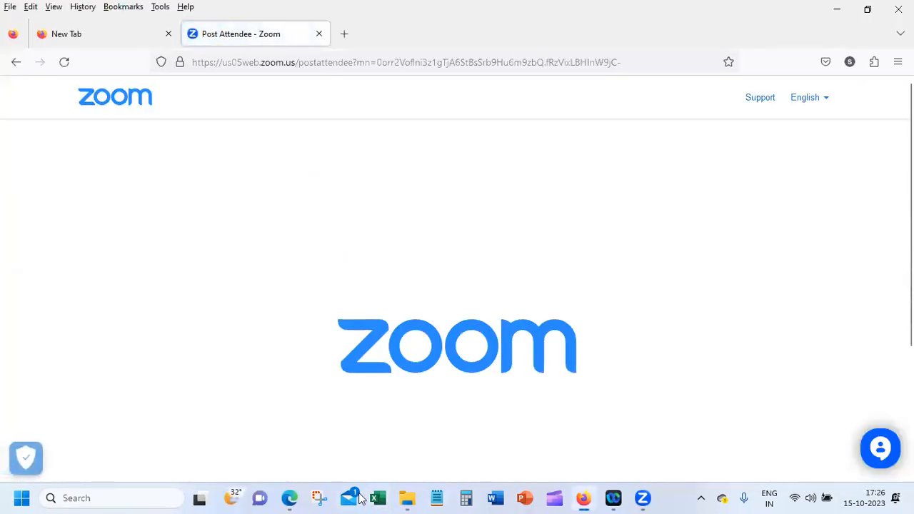
Switch to Excel, reopen the Palium_Exercises (Enter-your-Name) workbook, and discard the remaining recovered files
left_click(377, 497)
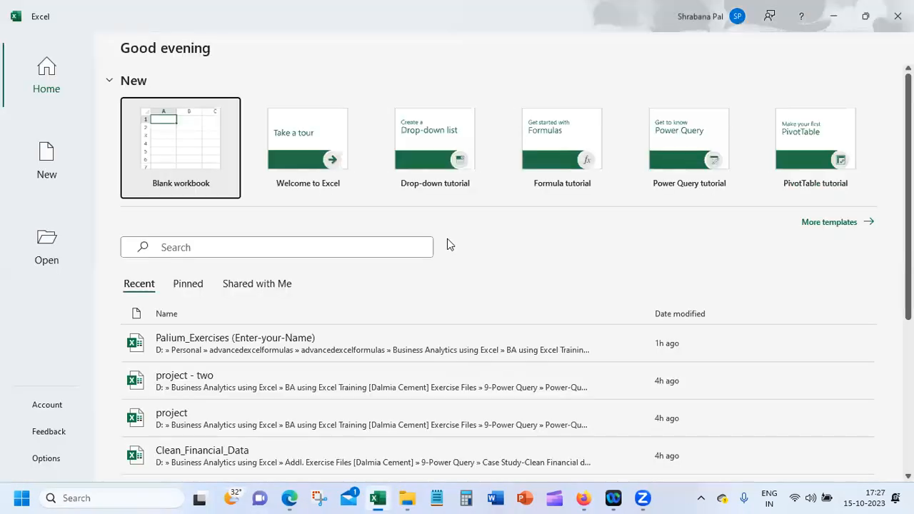
left_click(217, 343)
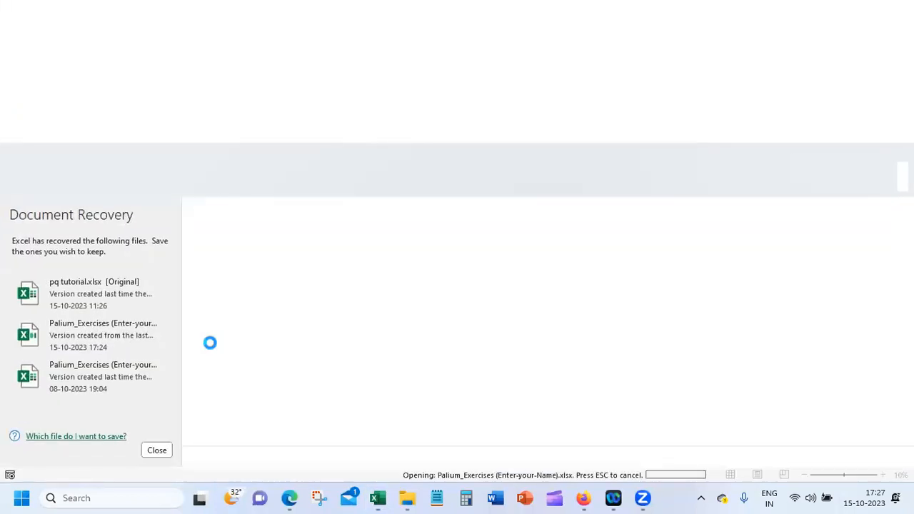
left_click(157, 451)
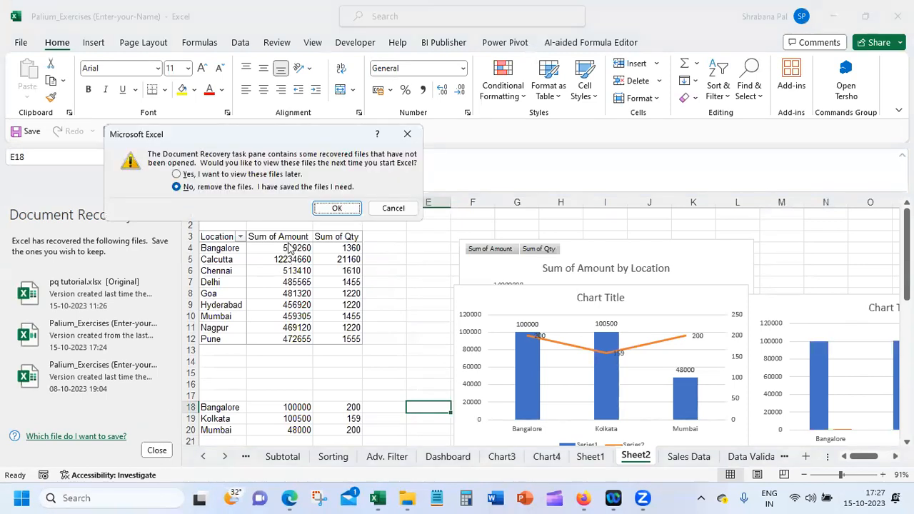
left_click(339, 207)
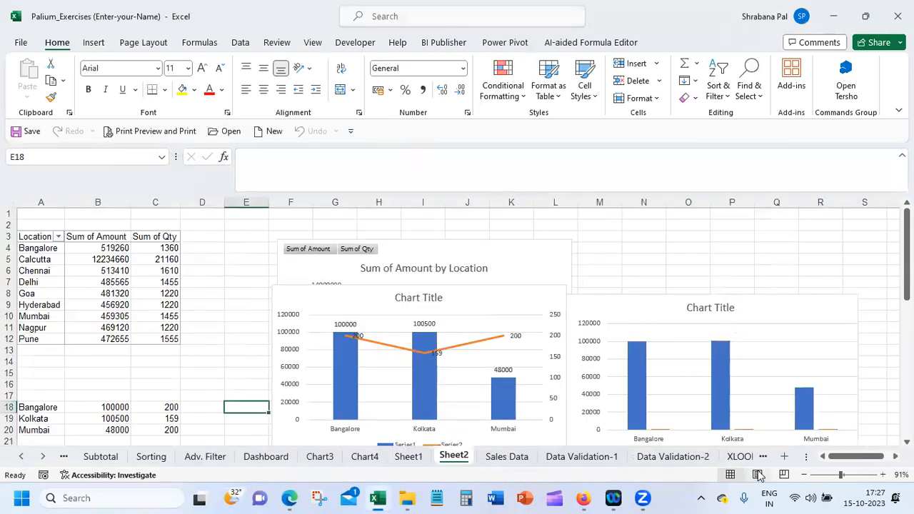
Go to the Sales Data_2 sheet of the reopened workbook
right_click(42, 458)
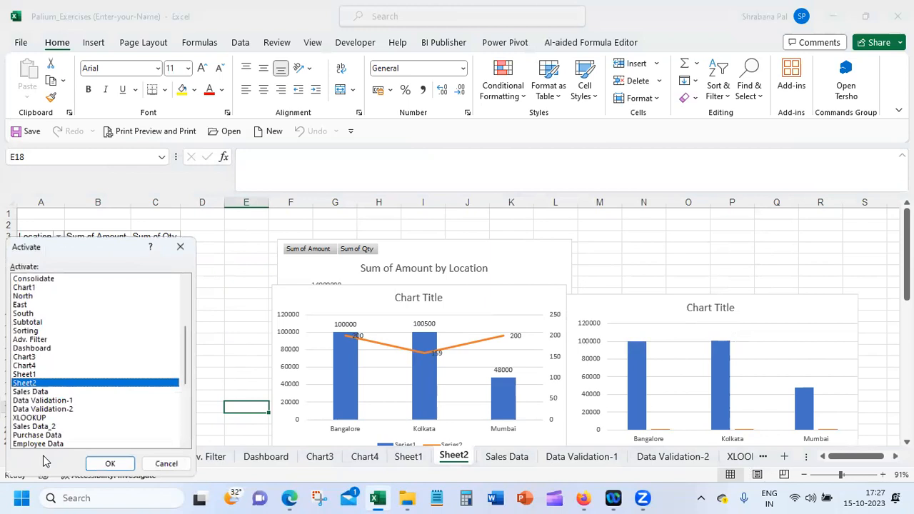
left_click(95, 410)
double_click(124, 427)
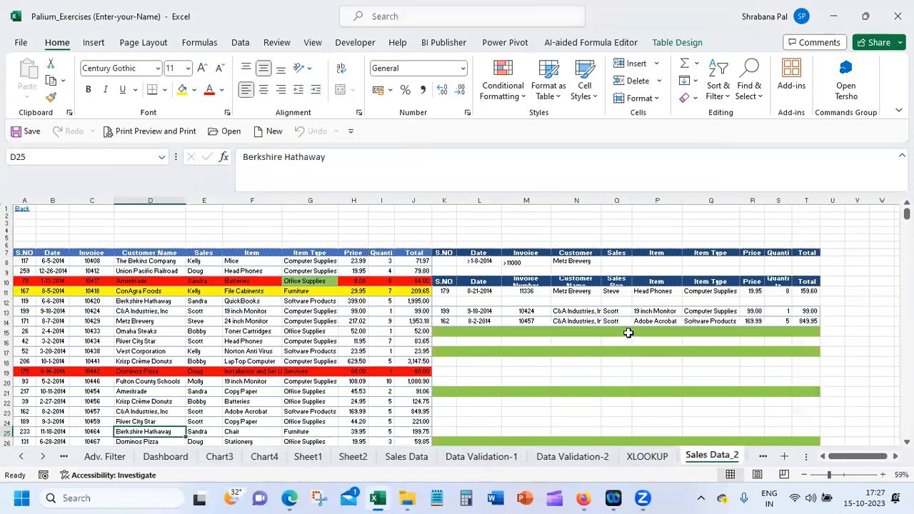
Delete columns K to T, which hold the old criteria and extracted rows beside the sales table
left_click(253, 223)
left_click_drag(445, 201, 809, 218)
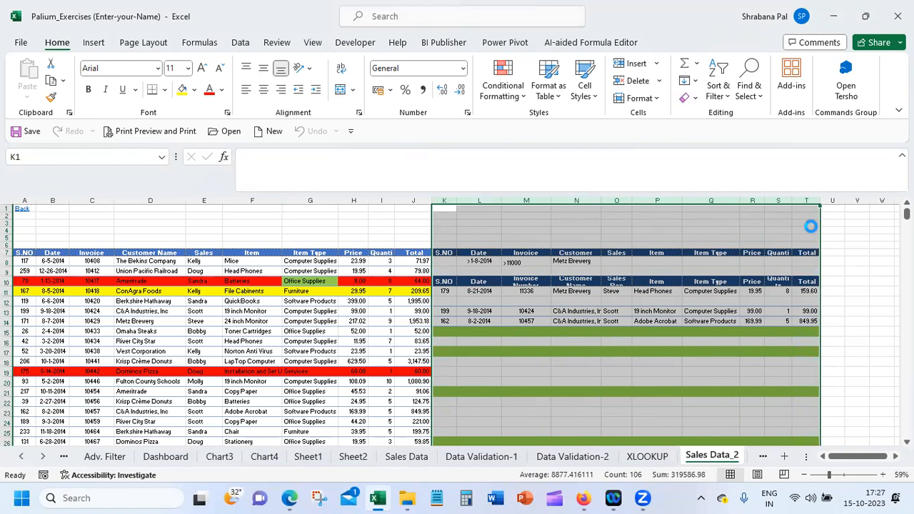
key("Delete")
left_click(532, 233)
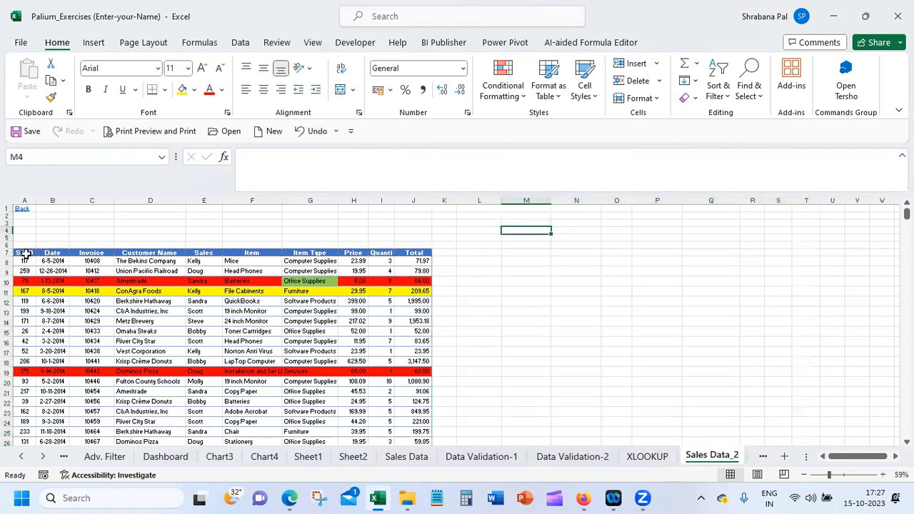
Build a criteria block by copying the table headers A7:J7 to cell M2 and entering Batteries under Item in R3
left_click_drag(20, 253, 414, 253)
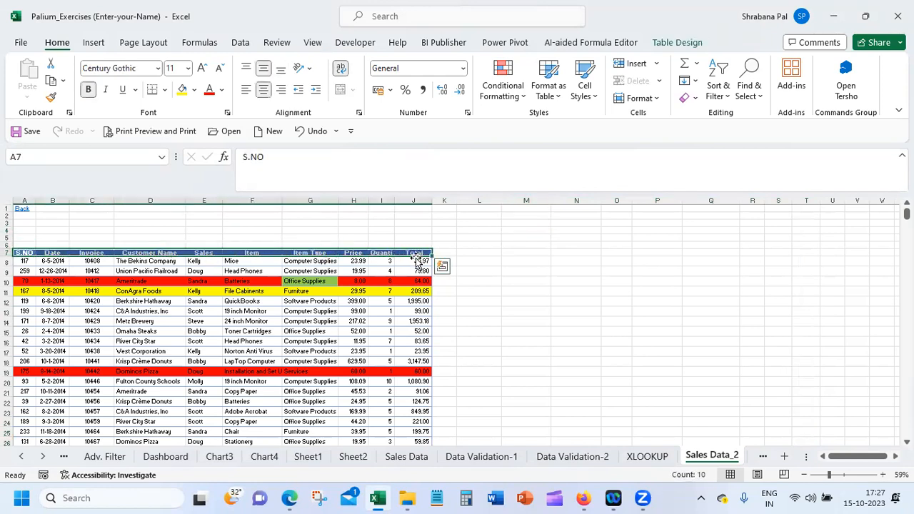
key("ctrl+c")
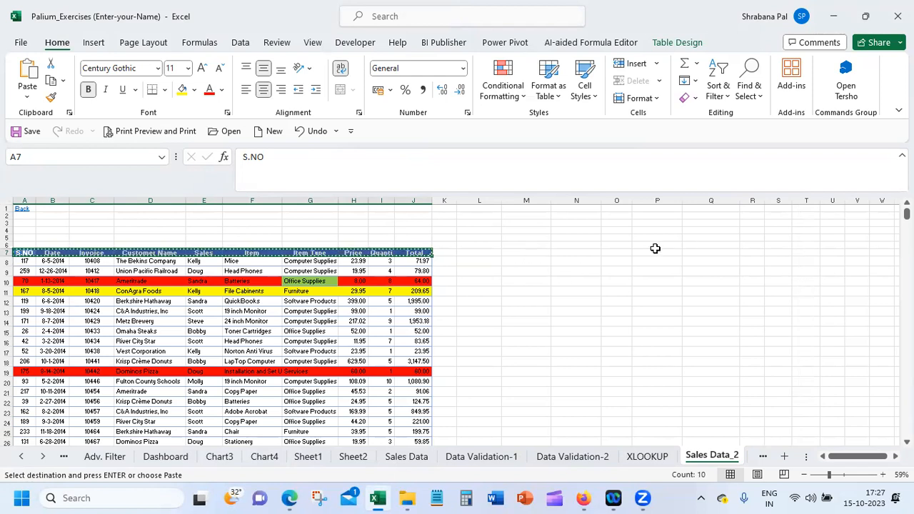
left_click(529, 217)
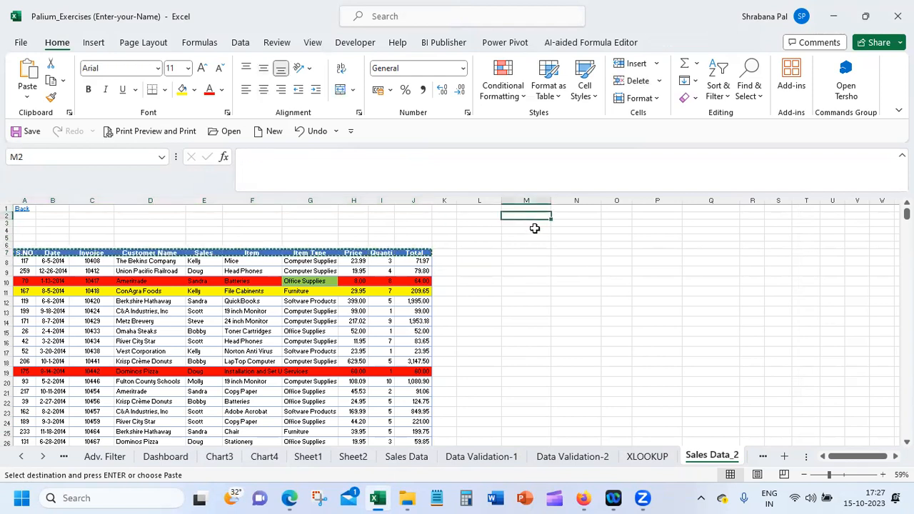
key("ctrl+v")
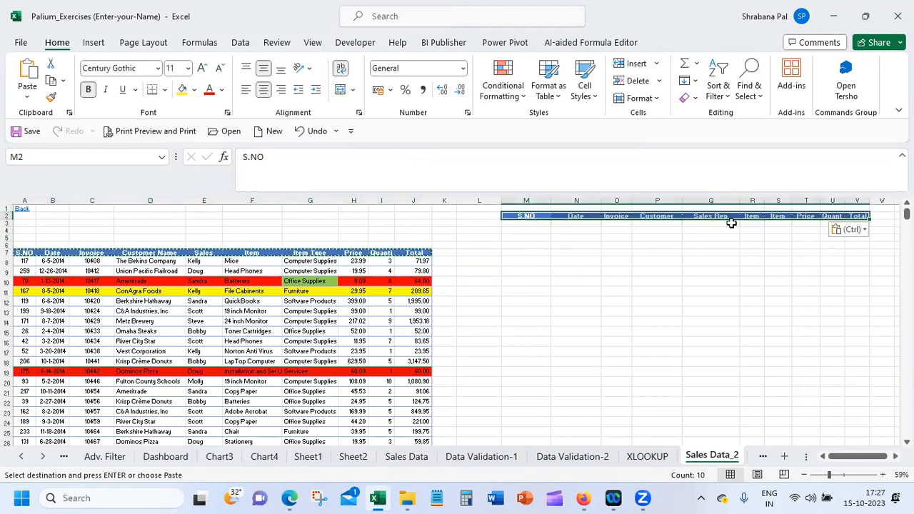
left_click(753, 223)
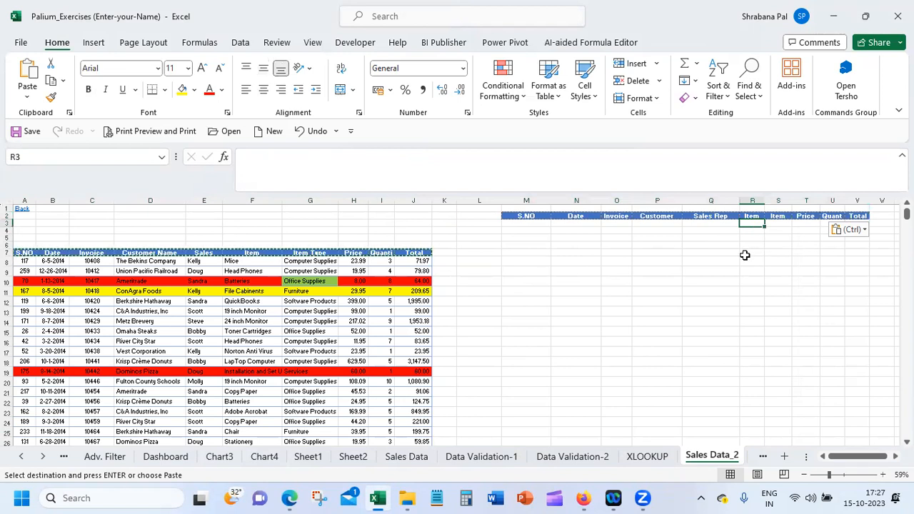
type("Batteries")
key("Return")
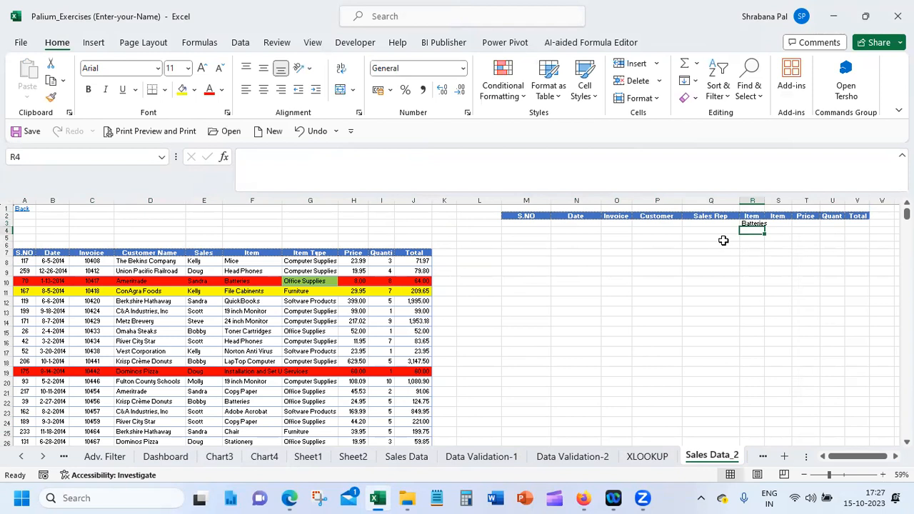
Enter a sales rep's first name under Sales Rep in Q3 of the criteria block
left_click(705, 223)
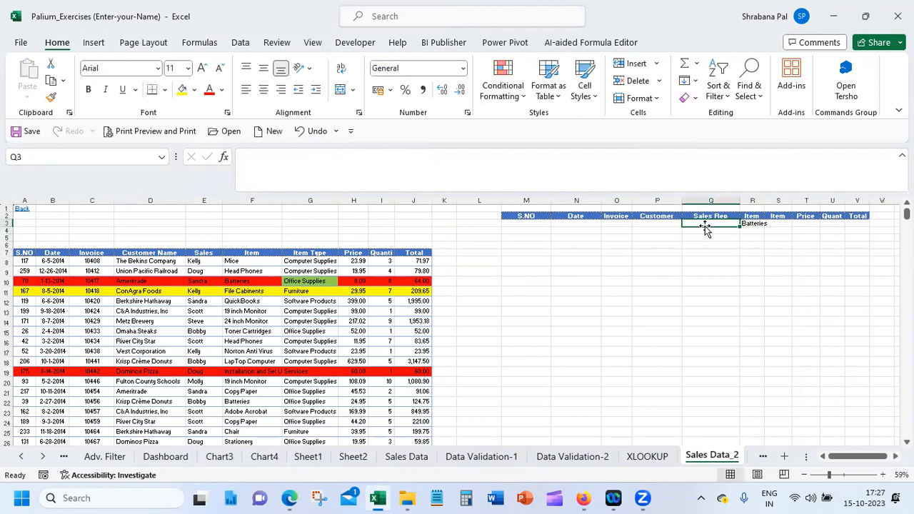
type("Steve")
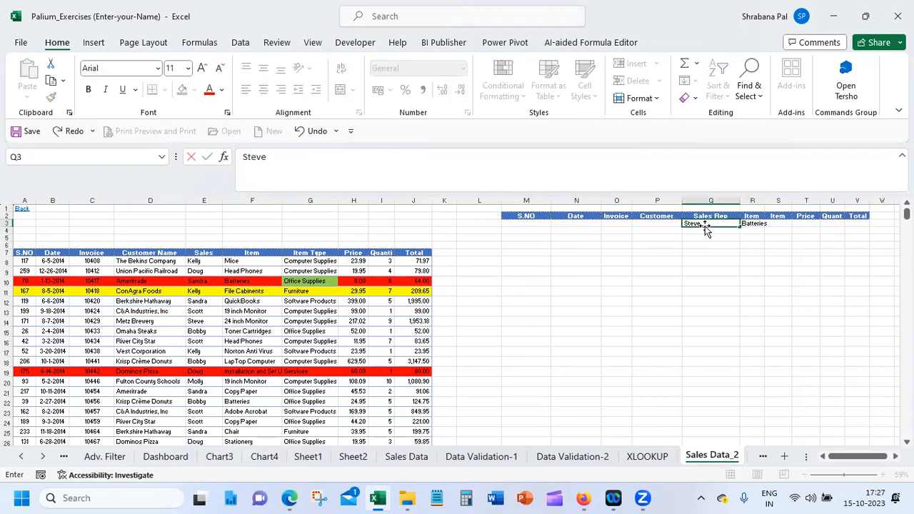
key("Return")
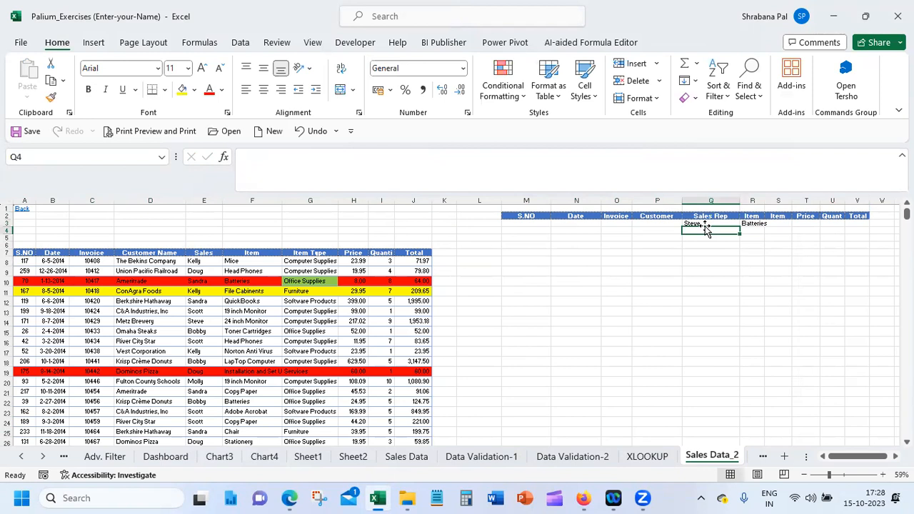
Run Advanced Filter on A7:J272 with criteria range K7:T8, copying the results to another location at M7
left_click(530, 254)
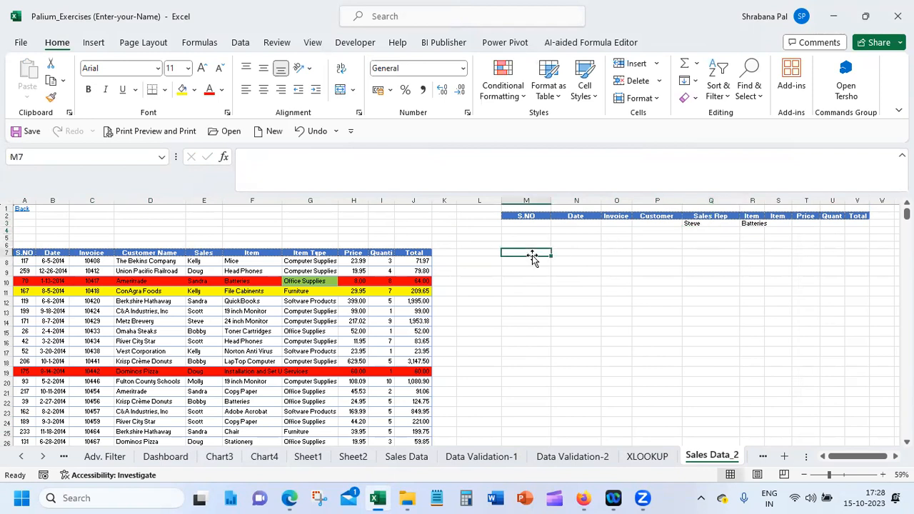
left_click(243, 45)
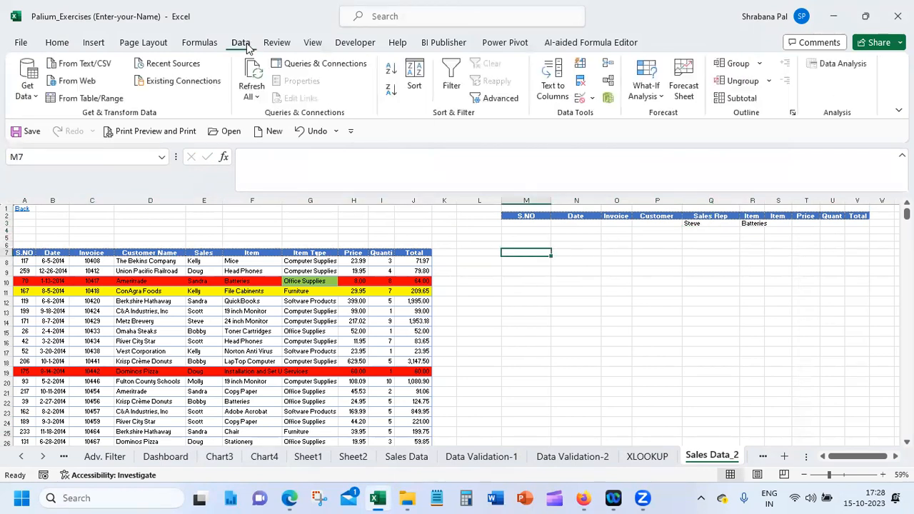
left_click(491, 99)
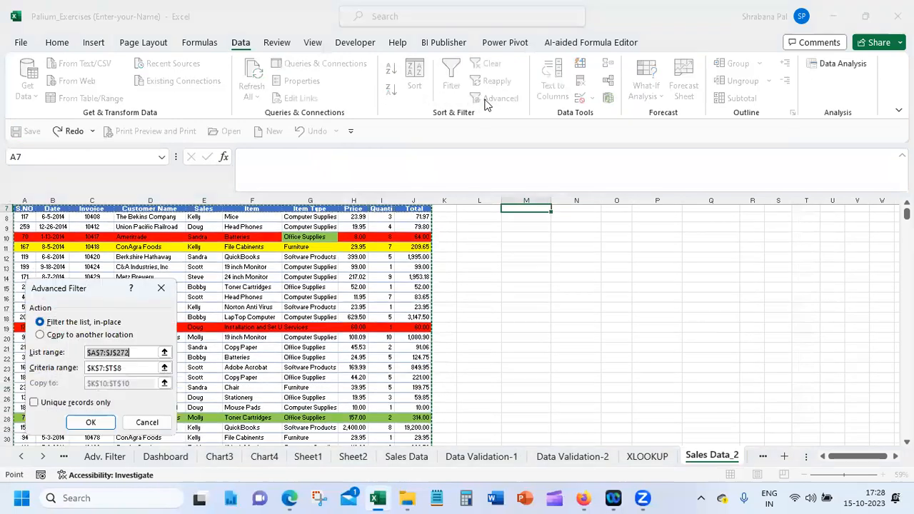
left_click(71, 335)
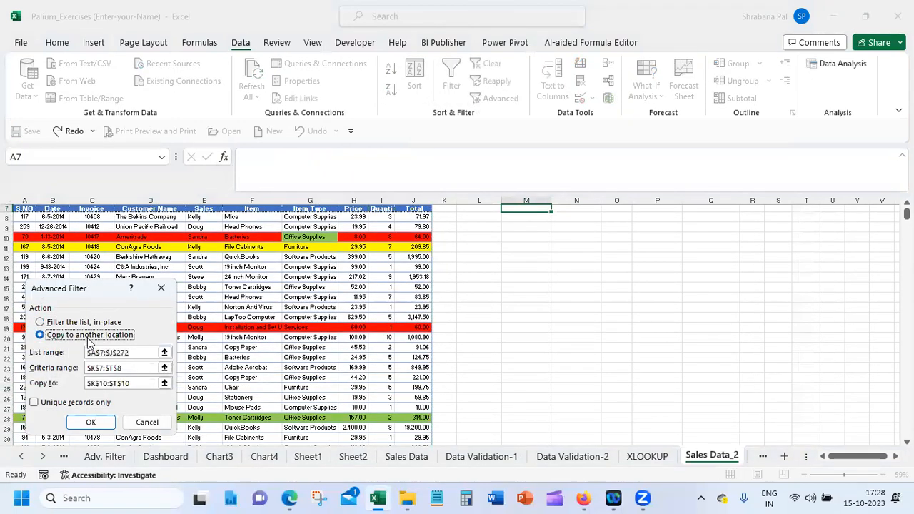
left_click(138, 354)
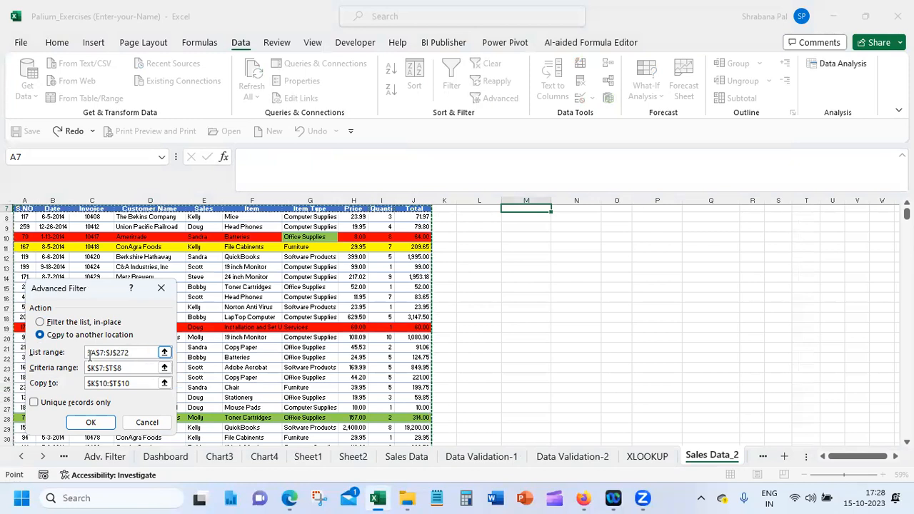
left_click_drag(907, 214, 906, 207)
left_click(116, 386)
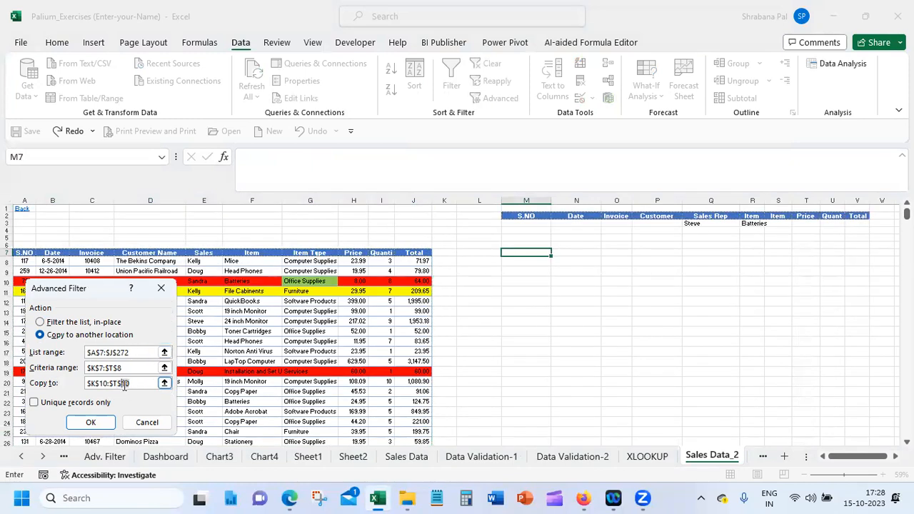
left_click_drag(91, 384, 60, 382)
type("\\")
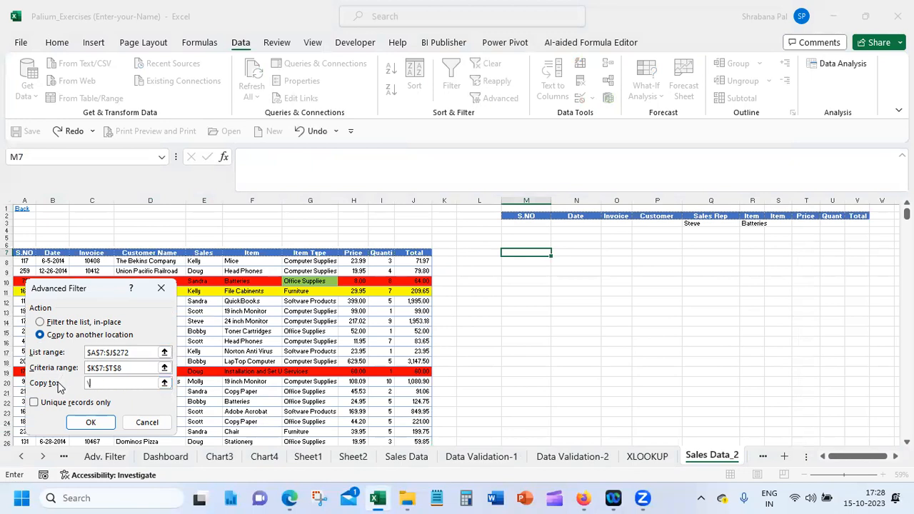
left_click(542, 250)
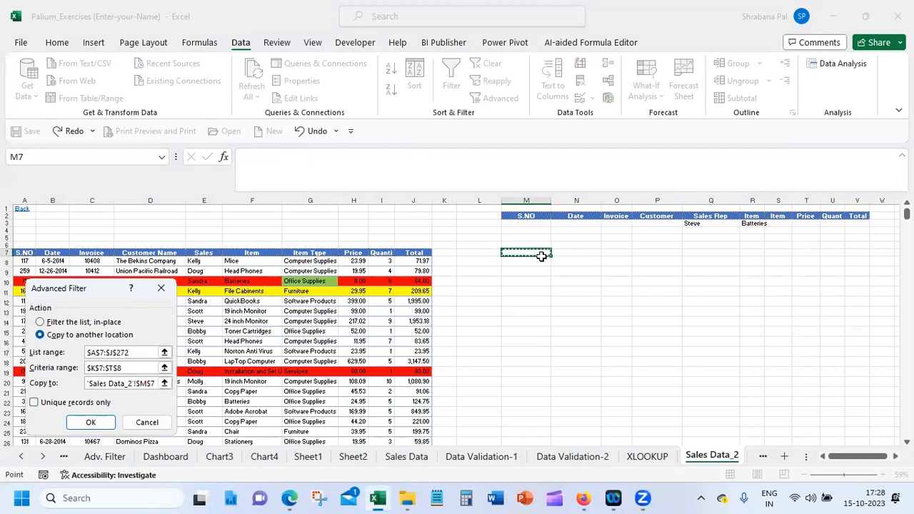
left_click(76, 425)
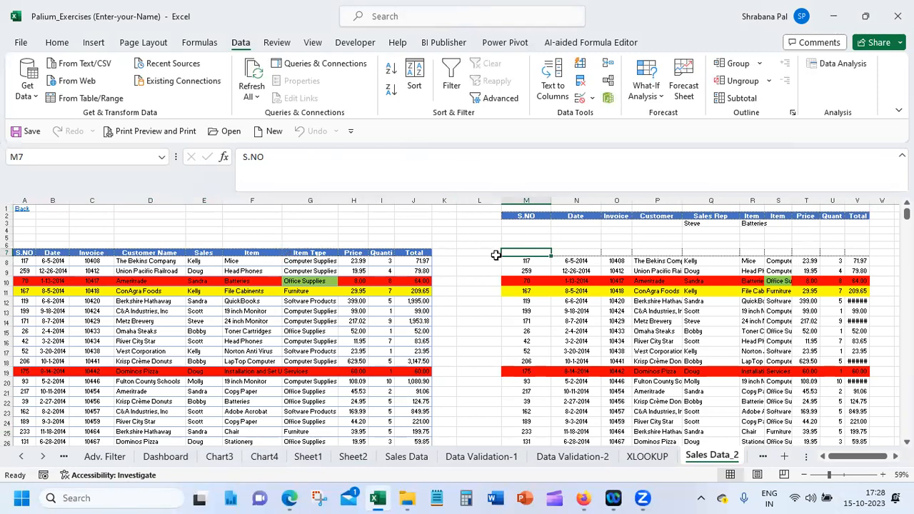
Clear the contents of the copied rows from M7 down through the end of the extracted data
left_click(869, 252, "shift")
key("ctrl+shift+Down")
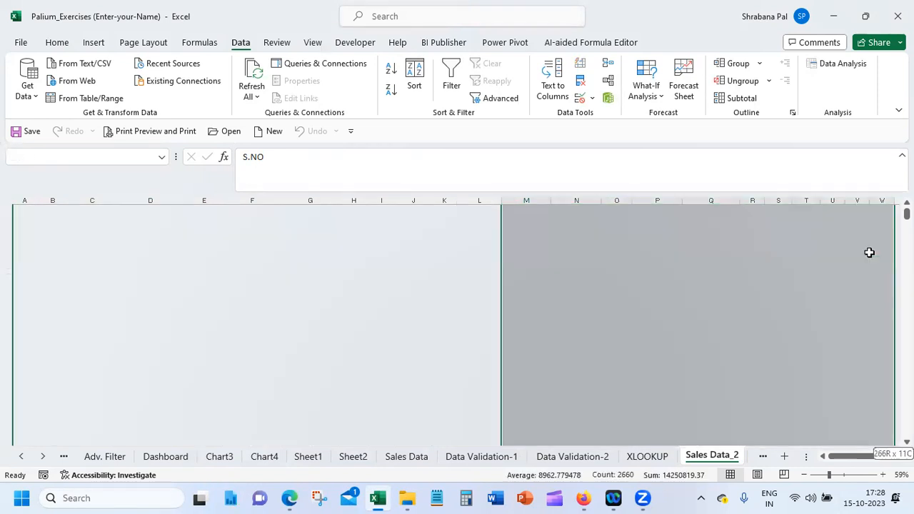
right_click(869, 253)
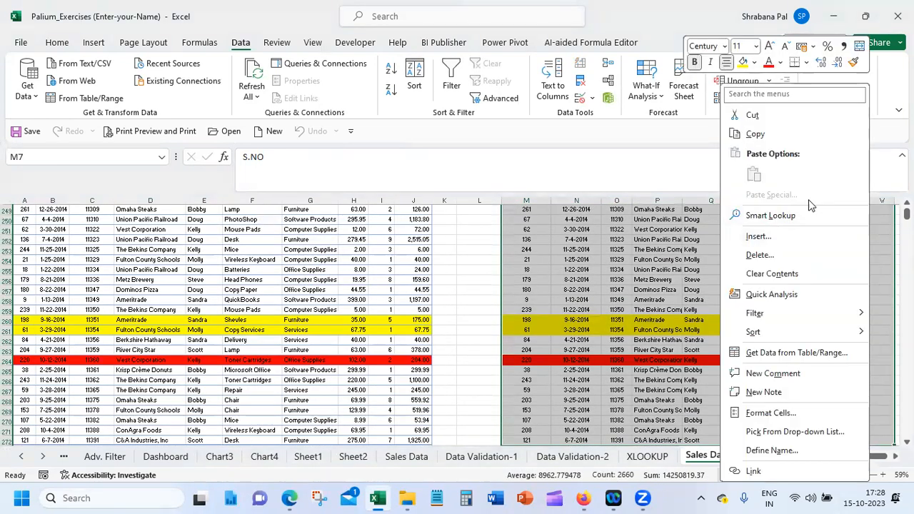
left_click(807, 279)
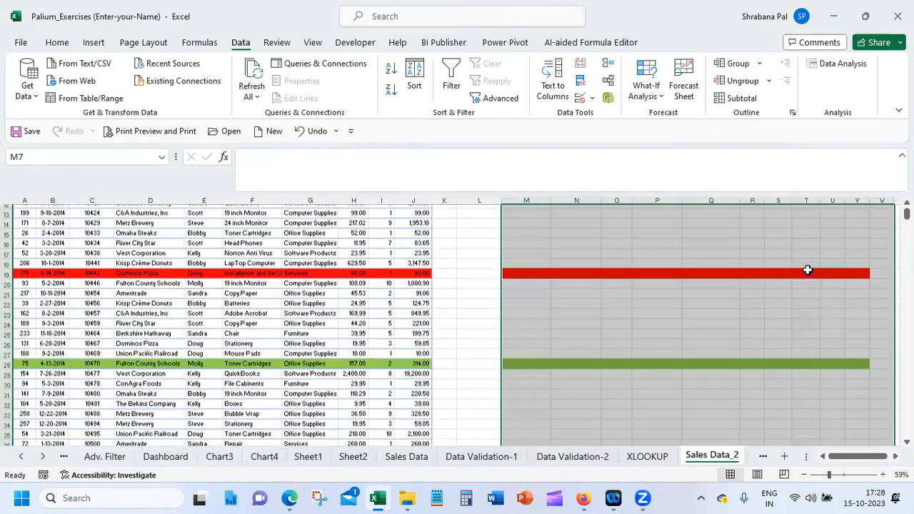
scroll(402, 308, "up", 20)
left_click(315, 263)
left_click(212, 261)
left_click(488, 100)
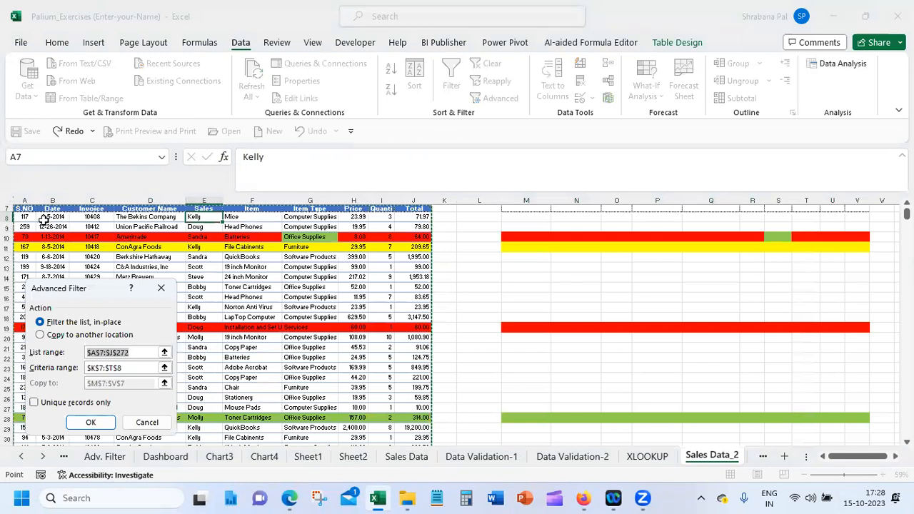
left_click_drag(25, 208, 414, 235)
key("ctrl+shift+Down")
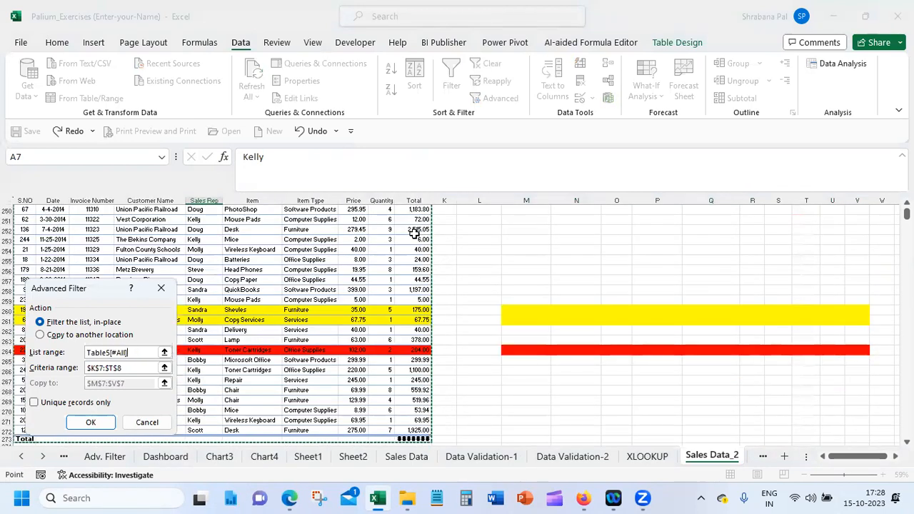
key("shift+Up")
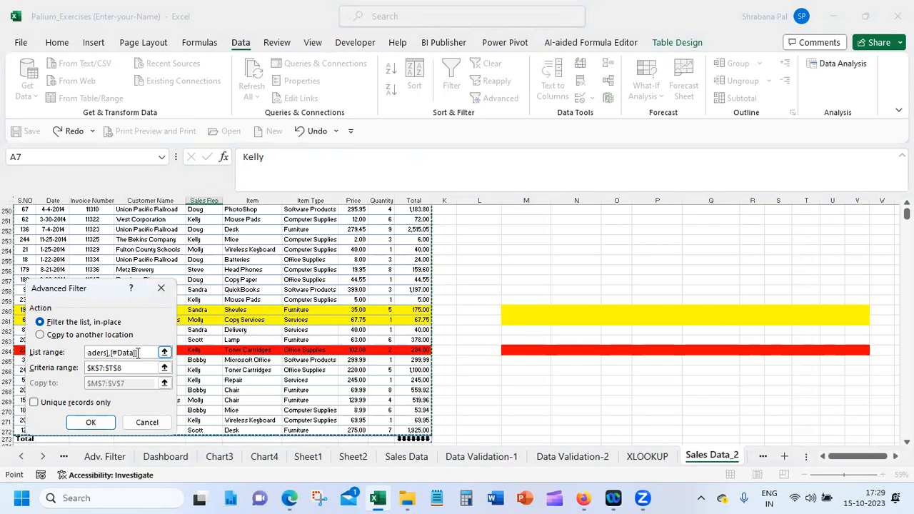
left_click_drag(136, 352, 74, 354)
key("BackSpace")
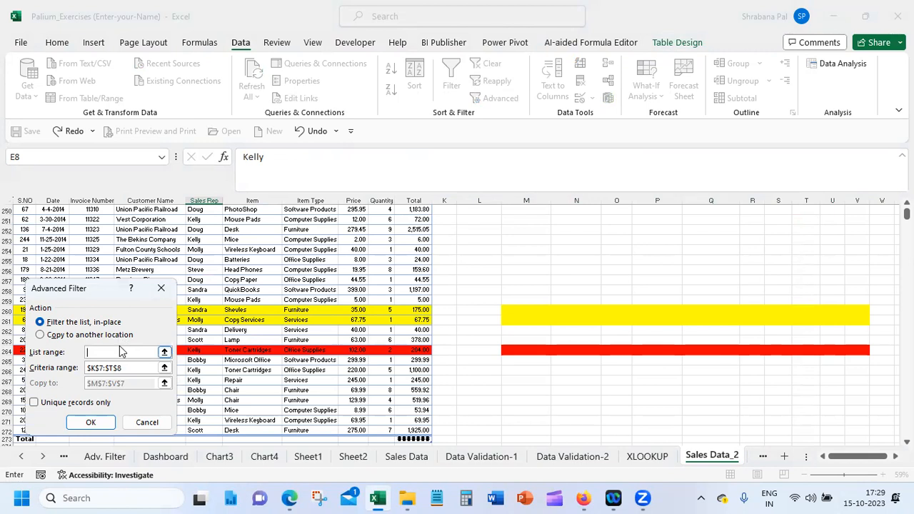
left_click(263, 322)
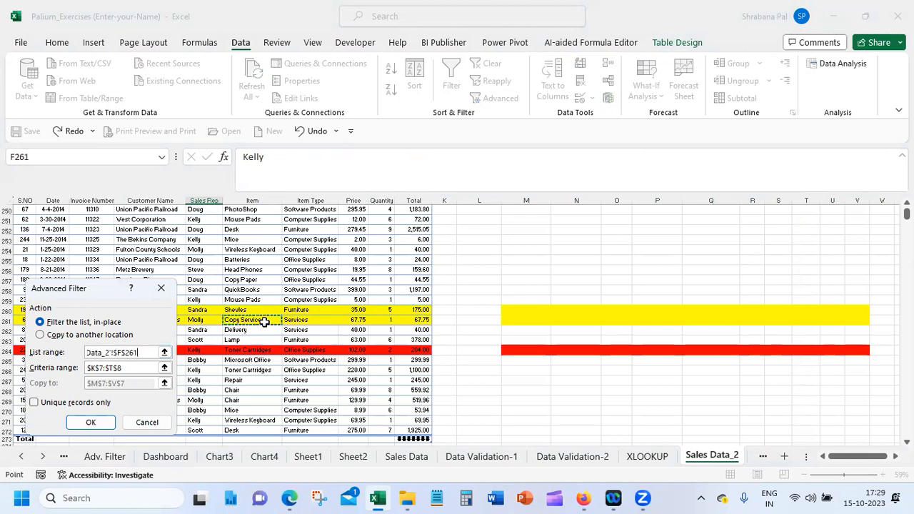
key("BackSpace")
key("BackSpace")
key("BackSpace")
key("BackSpace")
key("BackSpace")
key("BackSpace")
key("BackSpace")
key("BackSpace")
key("BackSpace")
key("BackSpace")
key("BackSpace")
key("BackSpace")
key("BackSpace")
key("BackSpace")
key("BackSpace")
key("BackSpace")
left_click(119, 336)
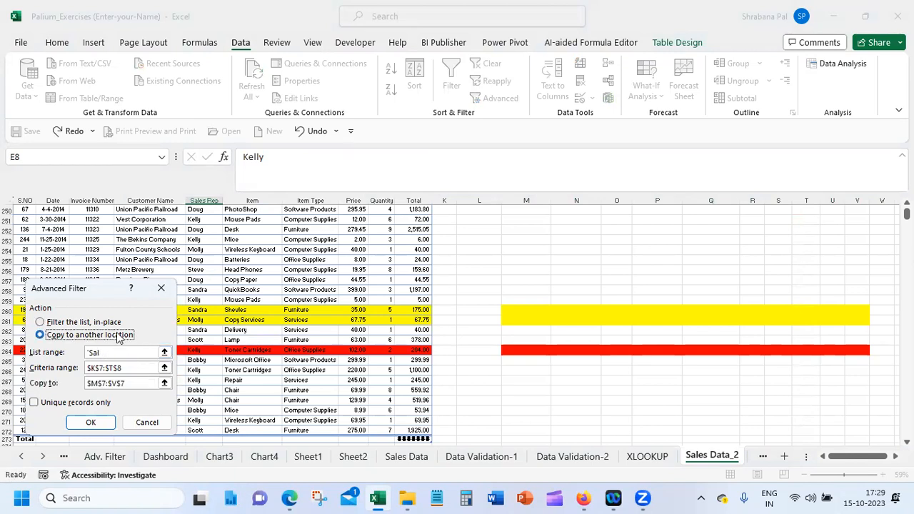
left_click(121, 353)
left_click(147, 421)
Start Advanced Filter from header cell A7 with list range A7:J272 and choose to copy the results to another location
left_click(354, 319)
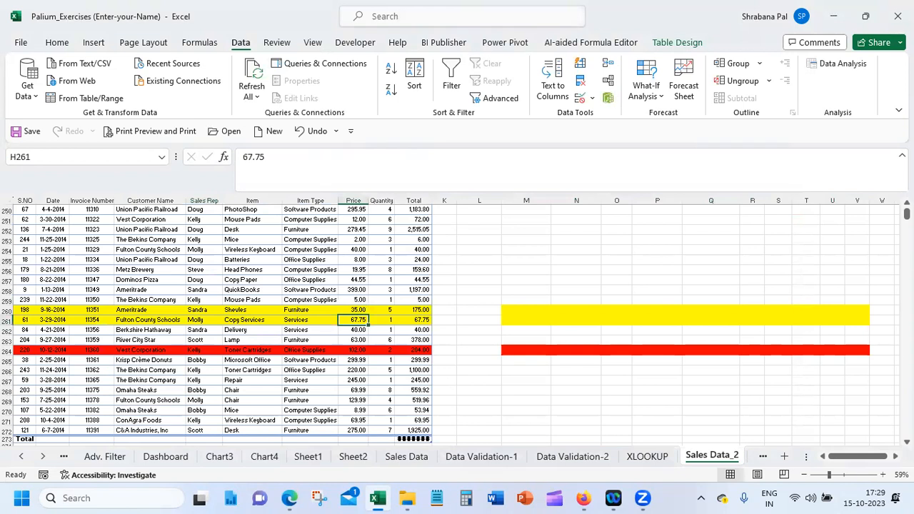
scroll(286, 321, "up", 20)
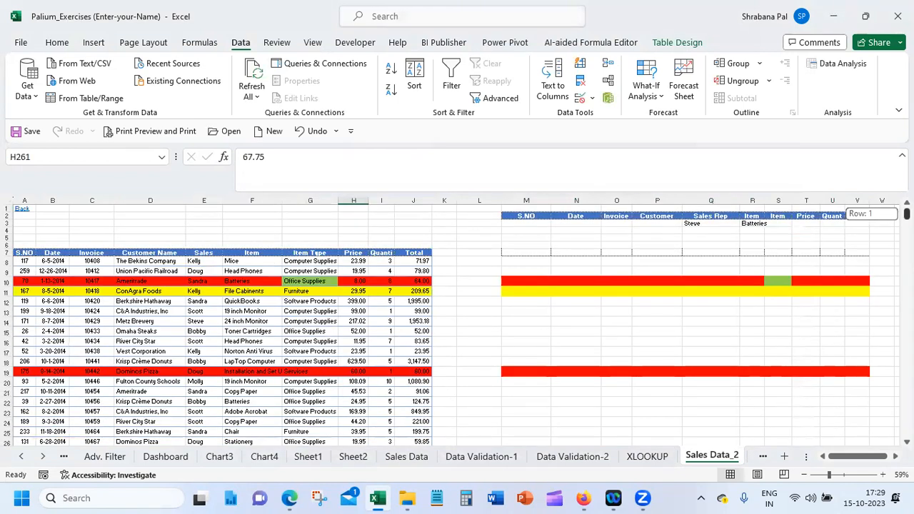
left_click(25, 253)
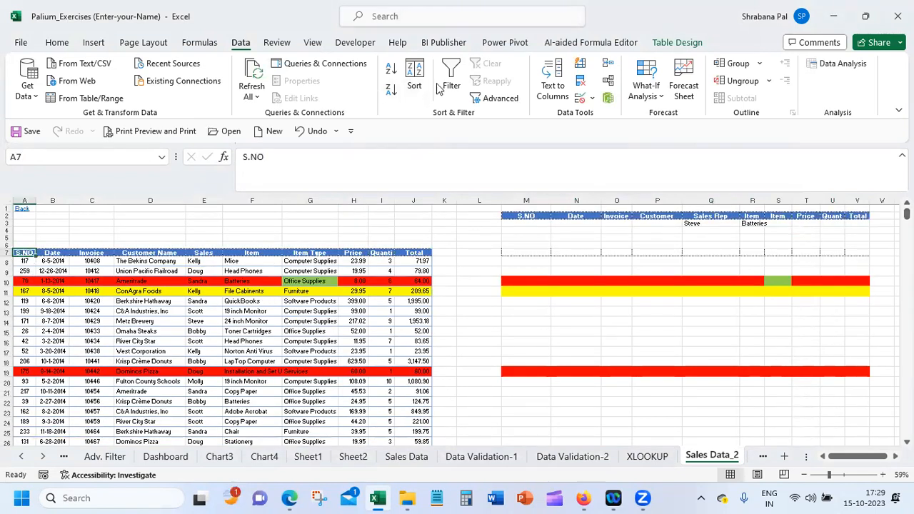
left_click(483, 96)
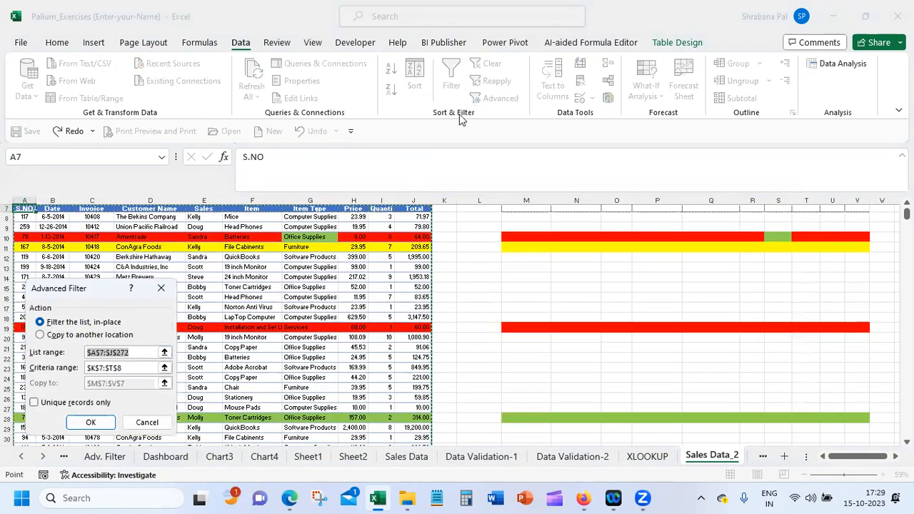
left_click(82, 334)
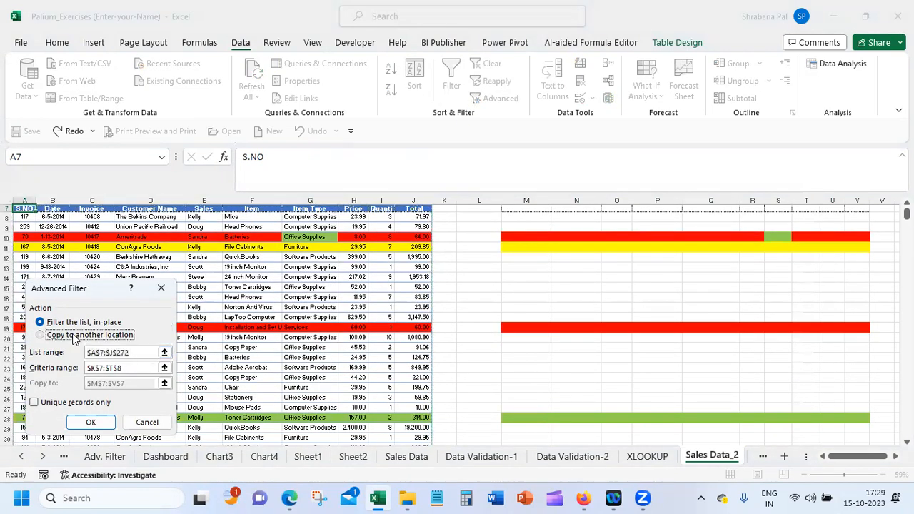
left_click(131, 349)
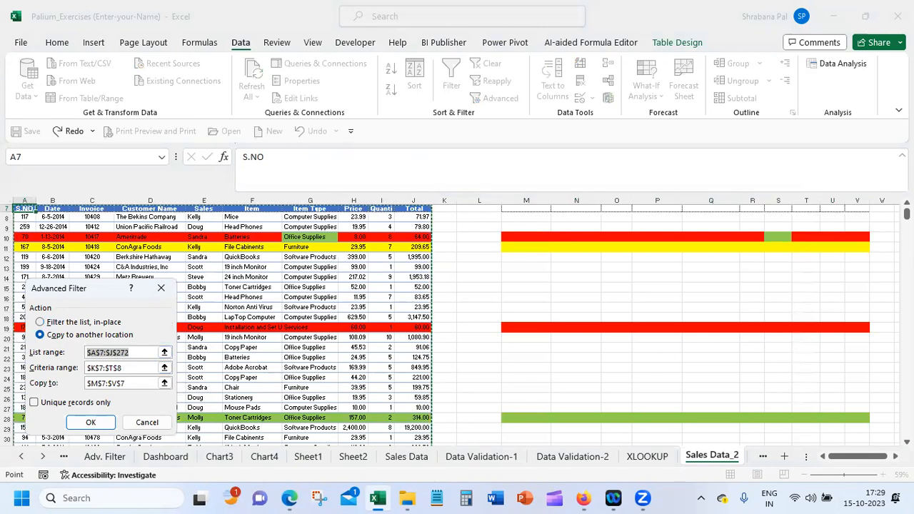
Replace the Advanced Filter criteria range with the criteria block M2:V3
left_click(143, 367)
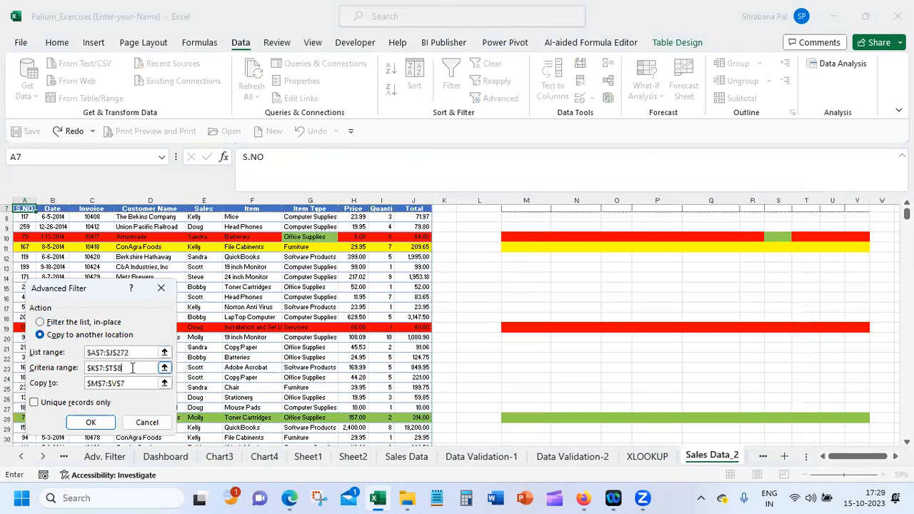
key("BackSpace")
key("BackSpace")
key("BackSpace")
key("BackSpace")
key("BackSpace")
key("BackSpace")
key("BackSpace")
key("BackSpace")
key("BackSpace")
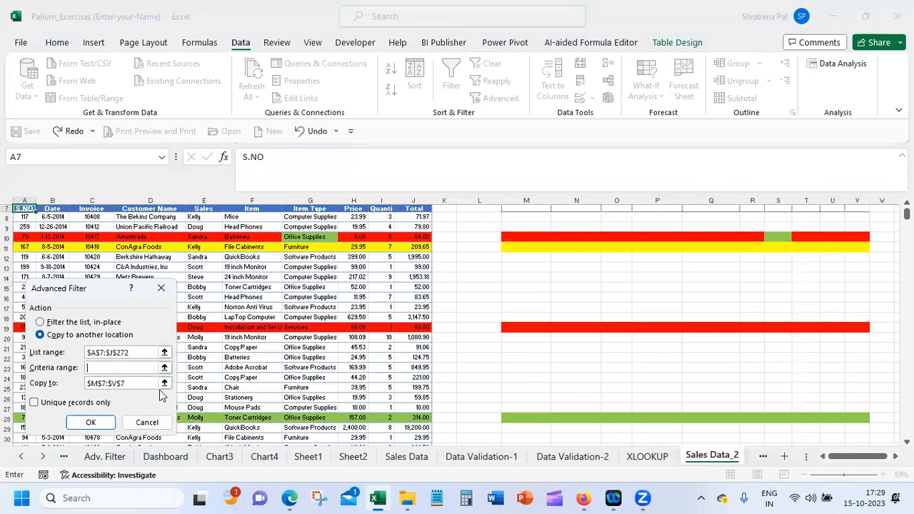
scroll(656, 224, "up", 2)
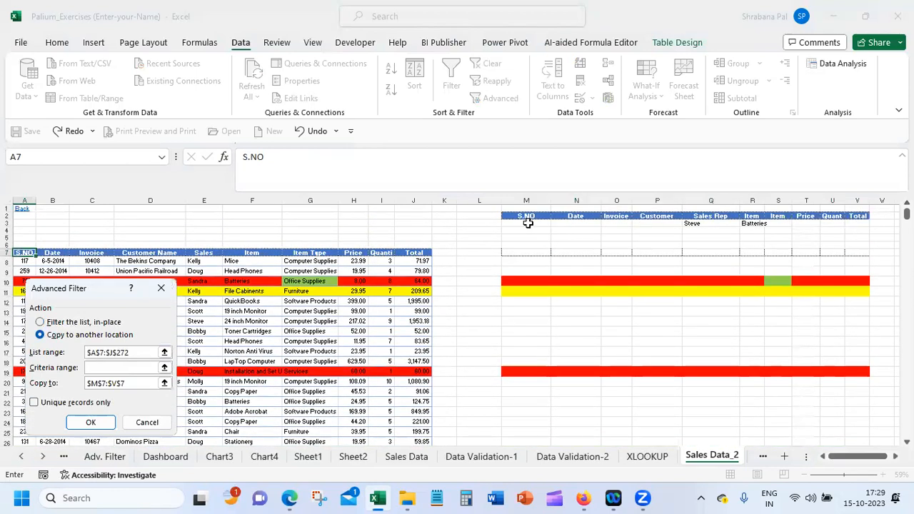
left_click_drag(526, 217, 854, 221)
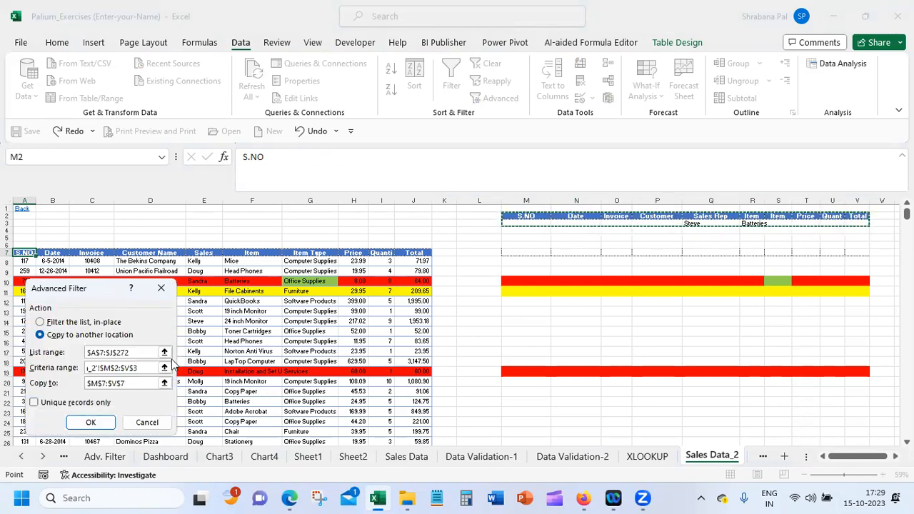
left_click_drag(153, 367, 83, 365)
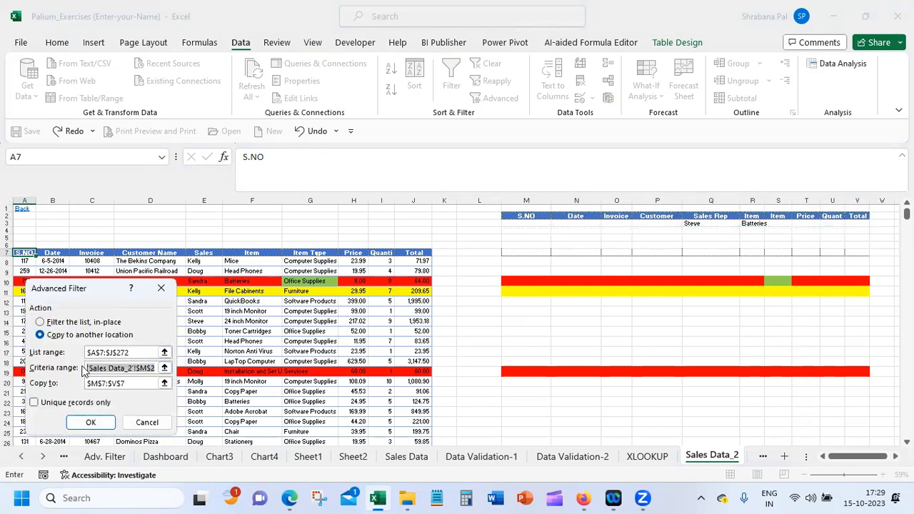
Replace the Advanced Filter copy destination with cell M7 and run the filter to extract the matching rows there
left_click(141, 384)
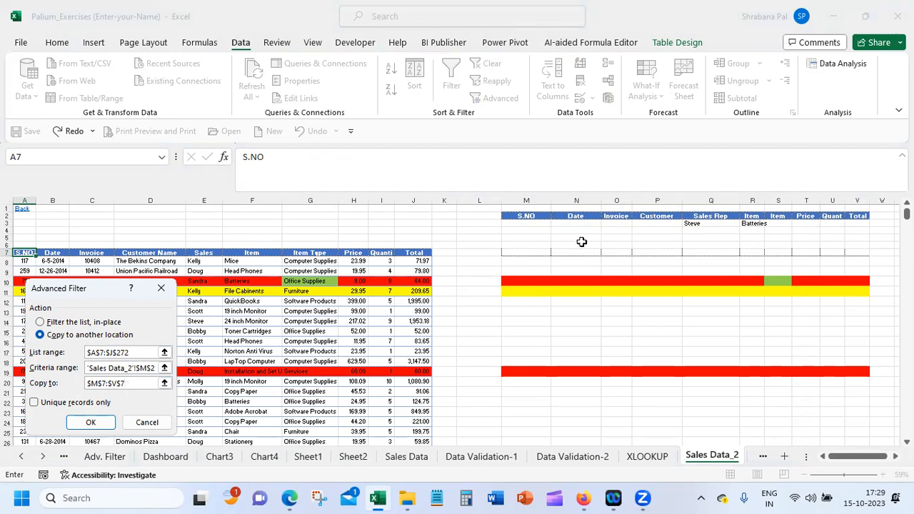
left_click_drag(129, 386, 65, 385)
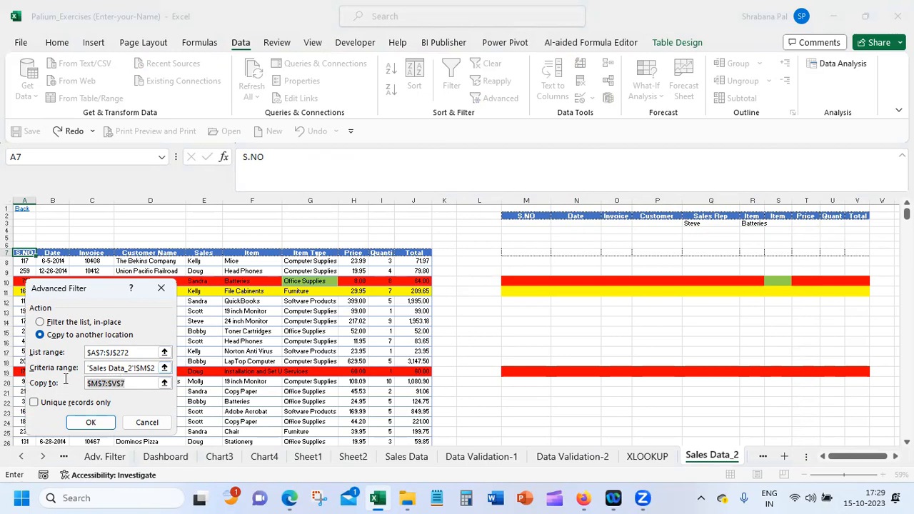
key("BackSpace")
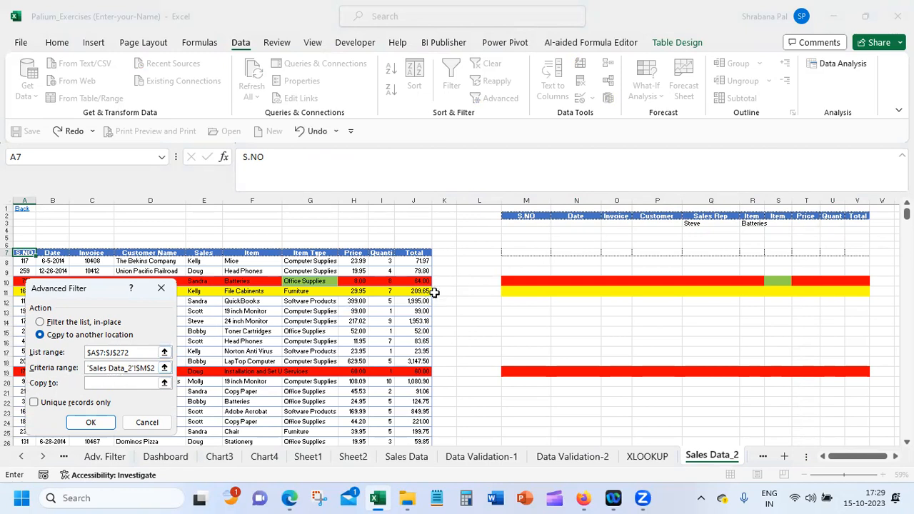
left_click(514, 253)
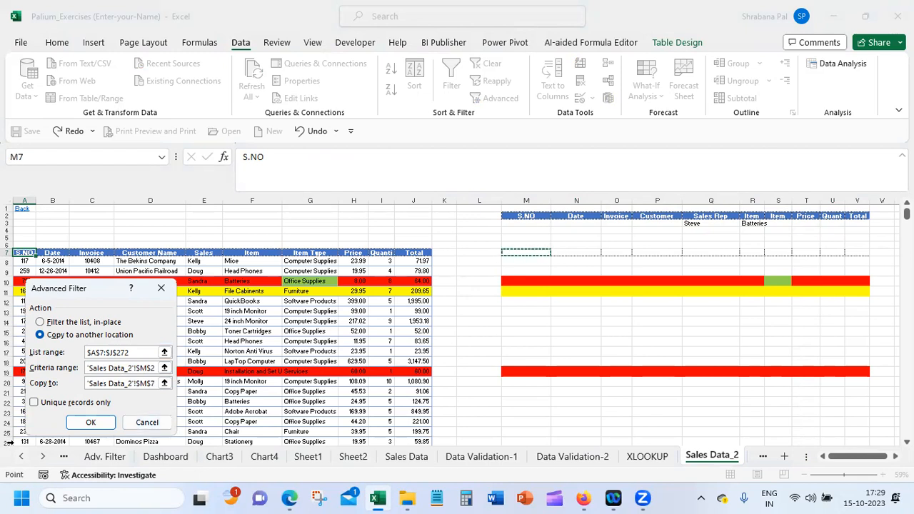
left_click(88, 422)
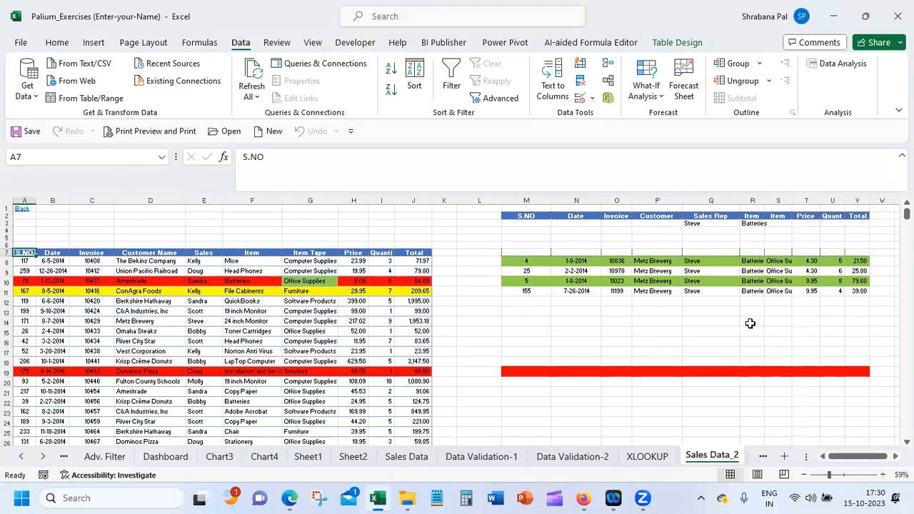
Reopen Advanced Filter, open its online help article in the browser and examine the table of advanced criteria examples
left_click(507, 101)
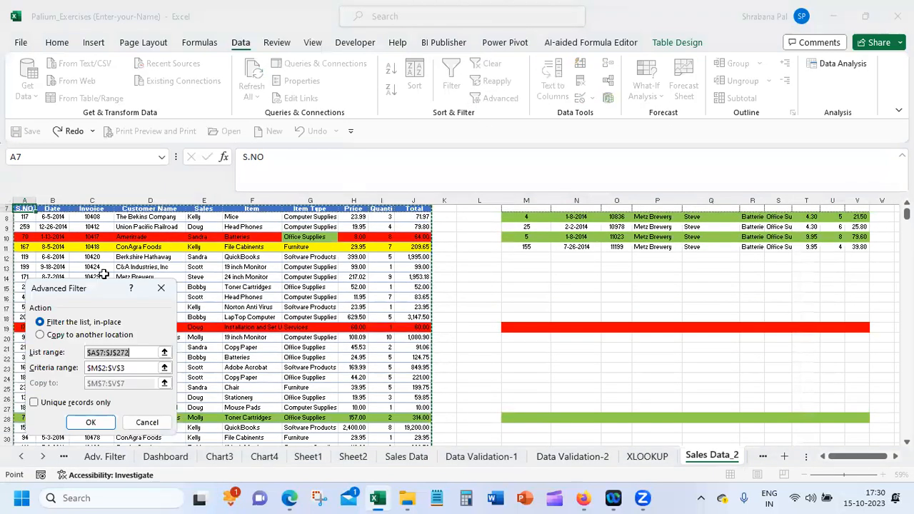
left_click_drag(107, 282, 321, 136)
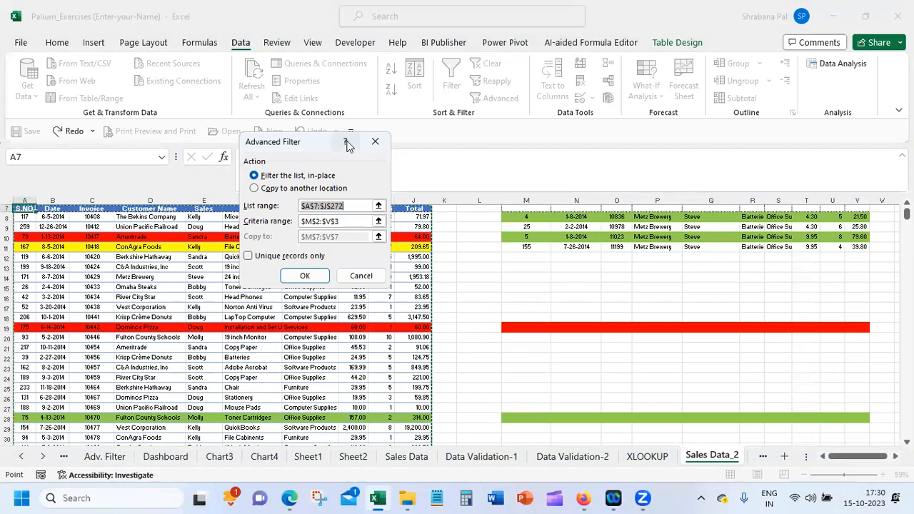
left_click(346, 143)
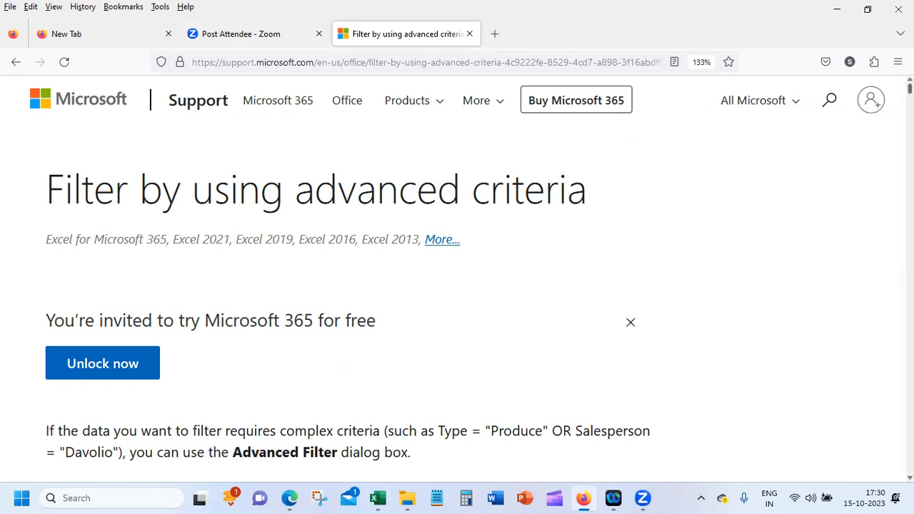
scroll(457, 274, "down", 6)
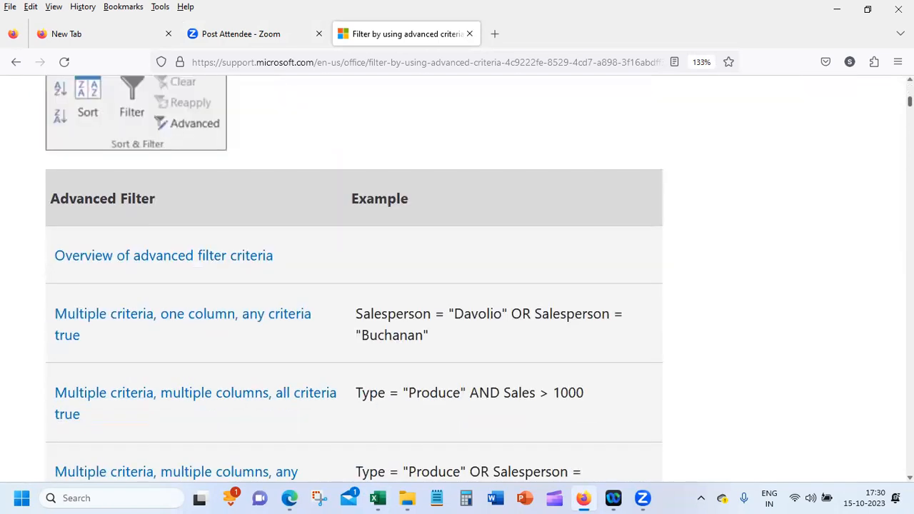
scroll(353, 277, "down", 1)
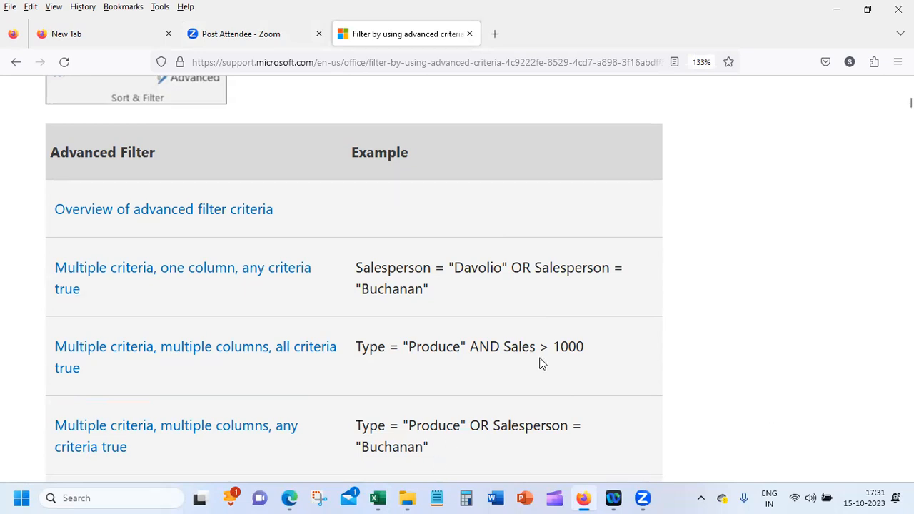
Copy the sample data table with its Type, Salesperson and Sales headings from the overview section of the help article
scroll(541, 363, "down", 5)
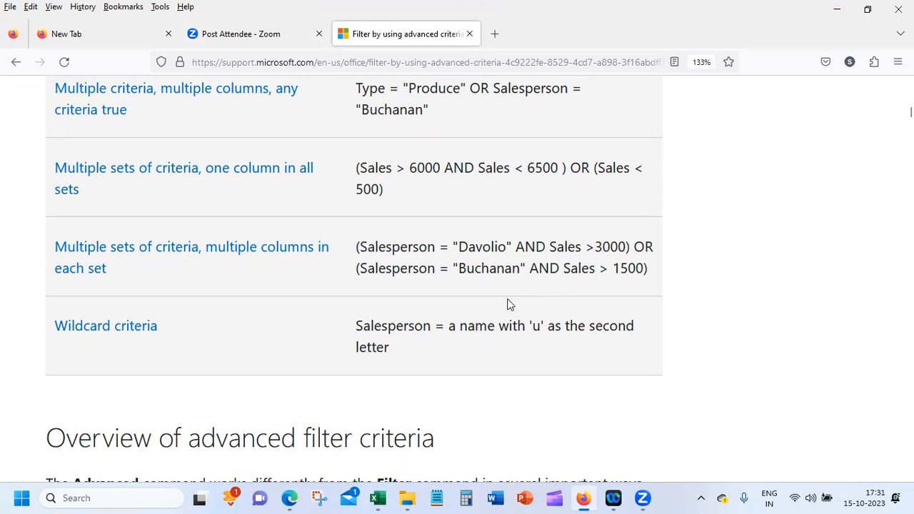
scroll(476, 310, "down", 5)
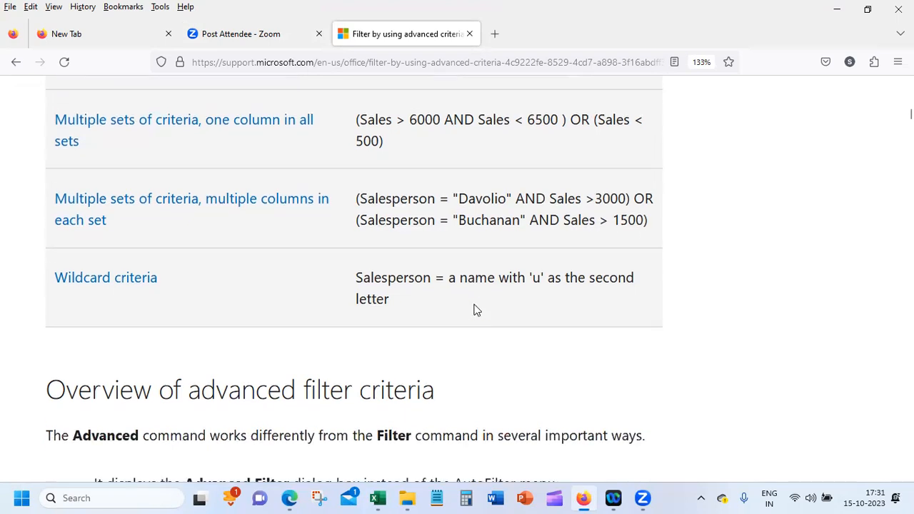
scroll(474, 304, "down", 5)
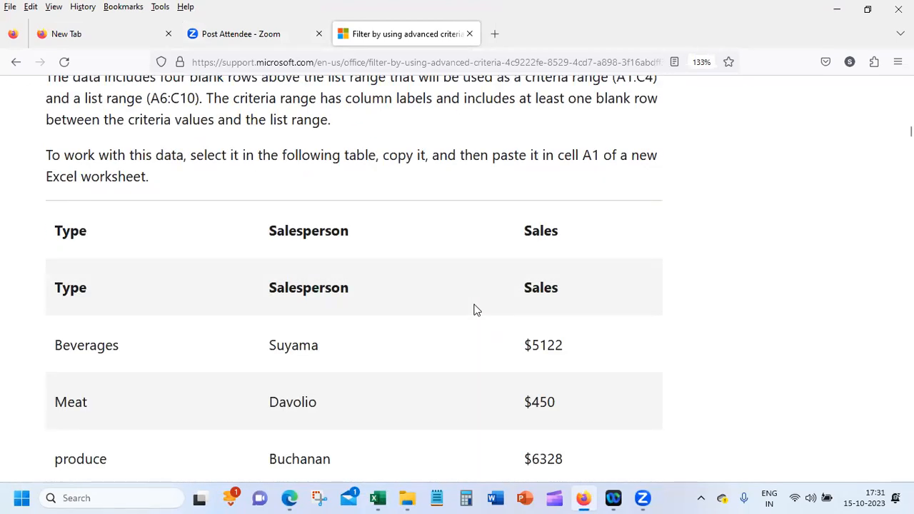
scroll(476, 310, "down", 2)
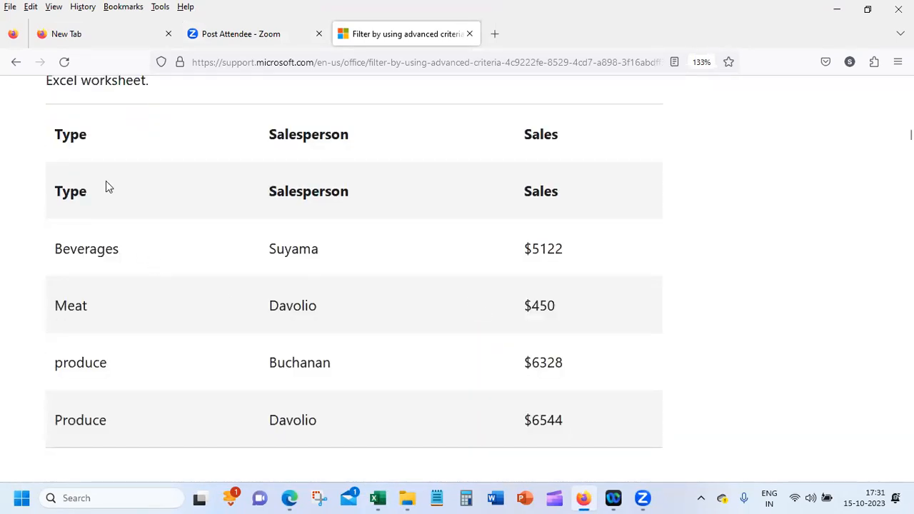
left_click_drag(60, 184, 592, 466)
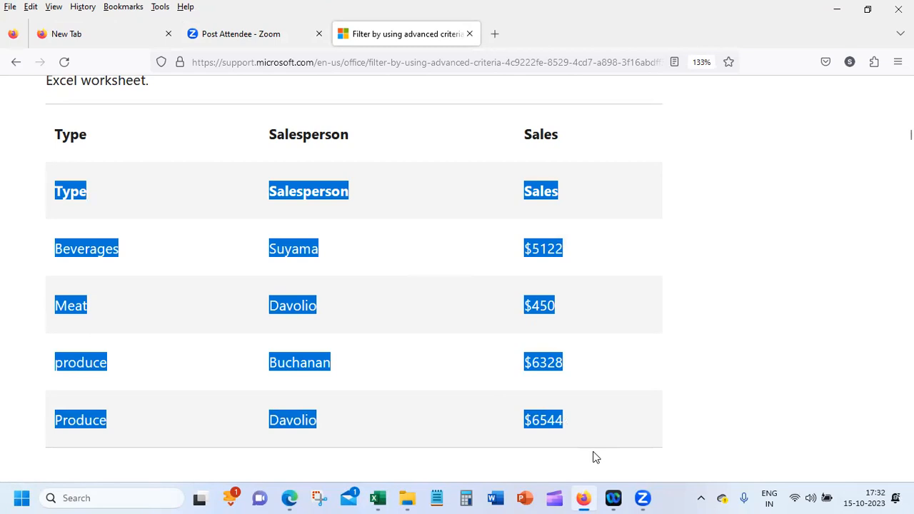
scroll(594, 456, "down", 1)
scroll(750, 381, "down", 3)
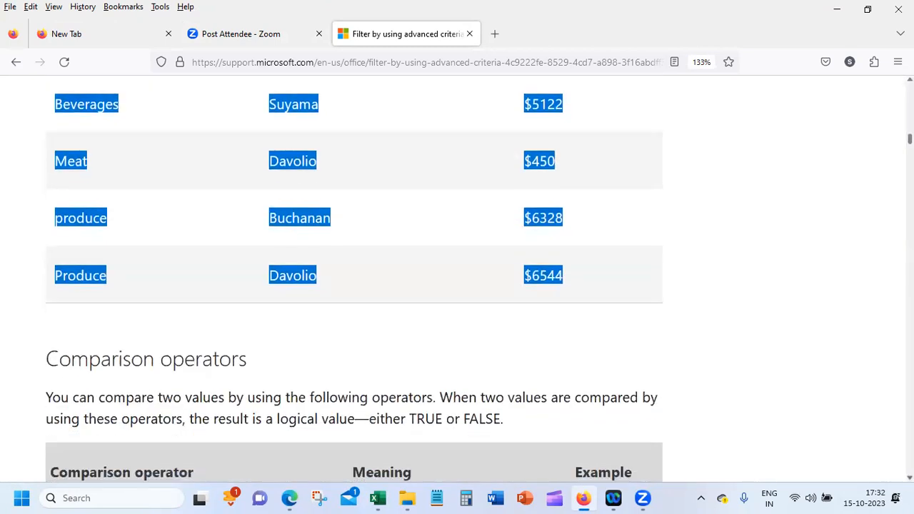
right_click(548, 272)
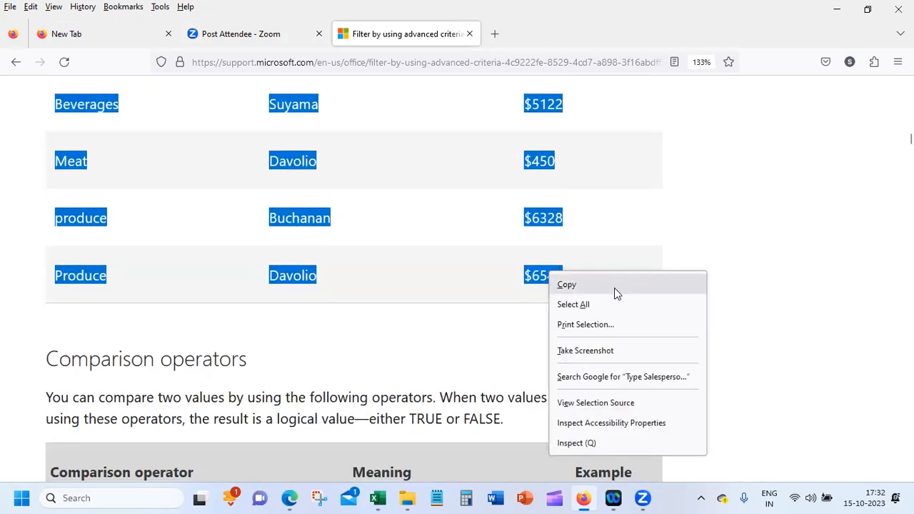
left_click(614, 287)
Switch to Excel, cancel the open Advanced Filter and paste the copied sample table into cell A1 of a new workbook
left_click(378, 498)
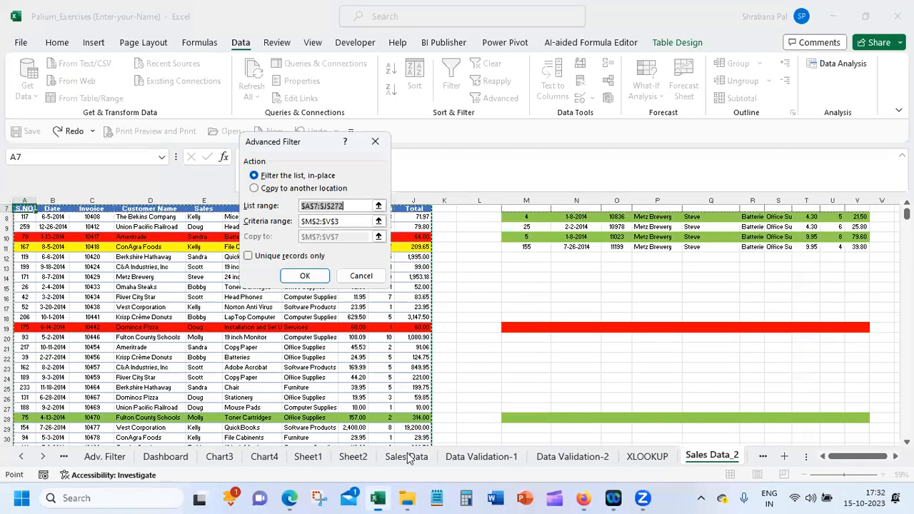
left_click(361, 276)
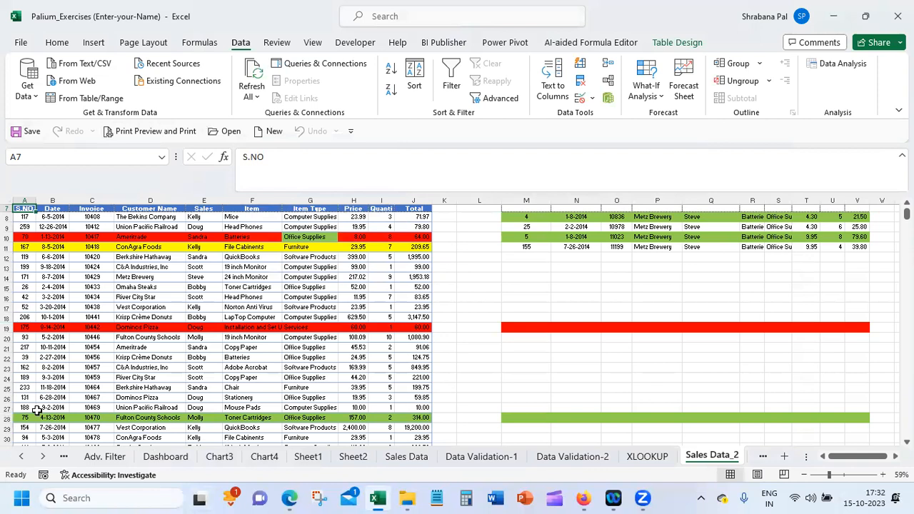
left_click(269, 133)
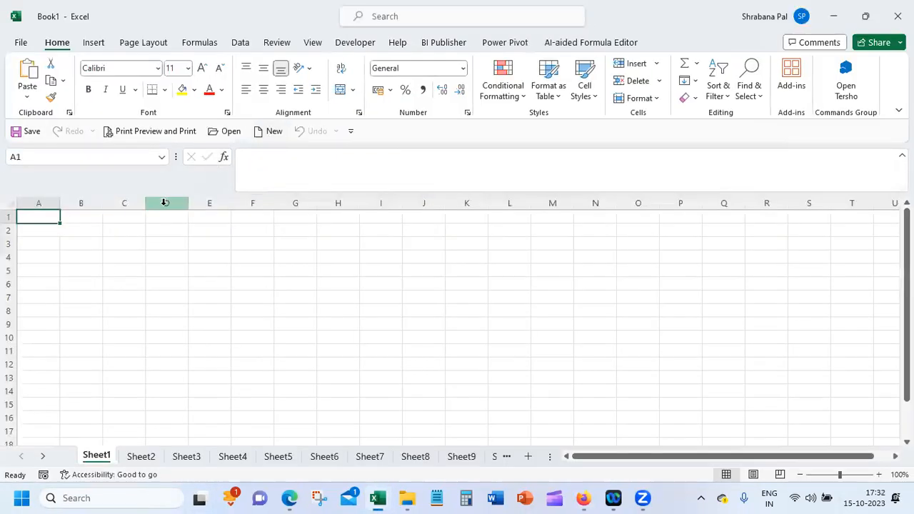
key("ctrl+v")
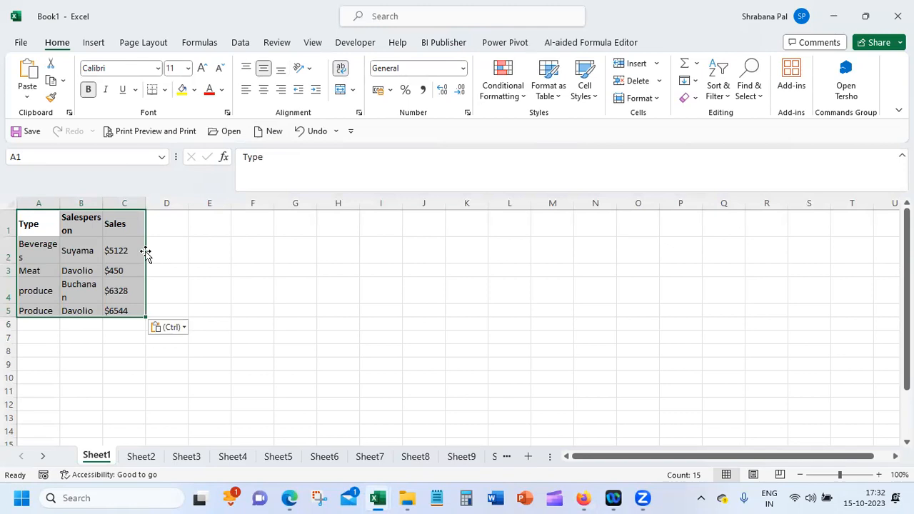
left_click(193, 255)
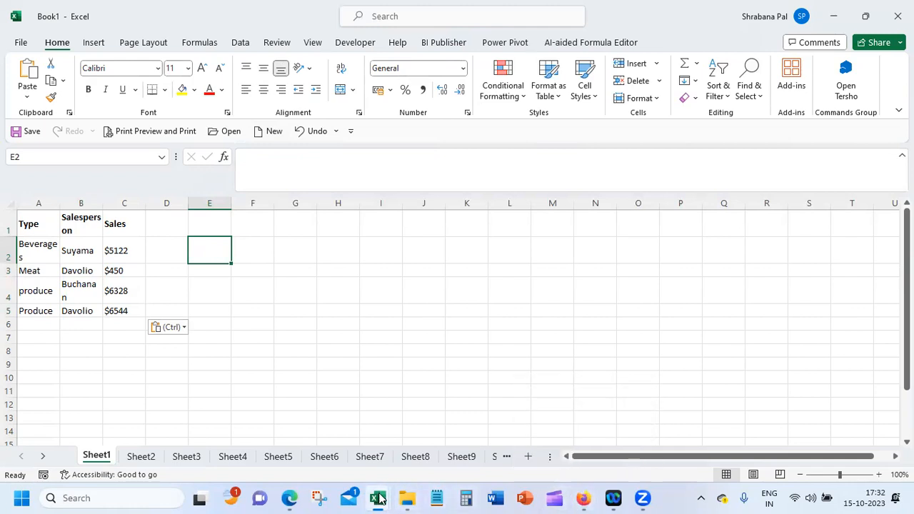
mouse_move(379, 498)
mouse_move(294, 498)
left_click(311, 411)
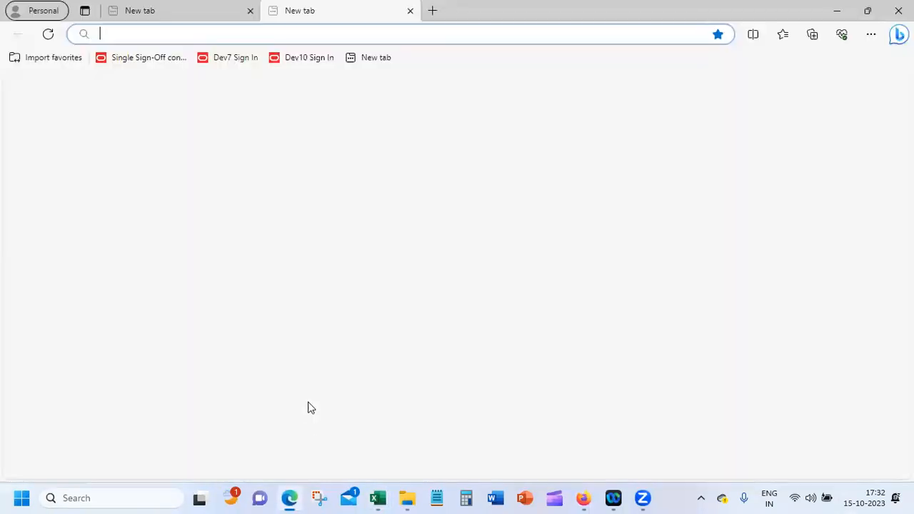
left_click(291, 497)
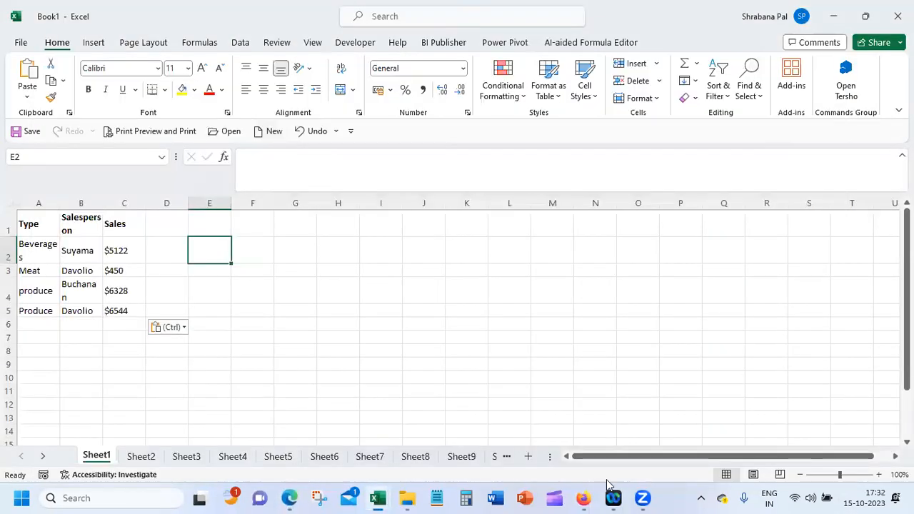
Switch back to the help article in Firefox and examine its sections on comparison operators, equal-sign entries, case-sensitivity and pre-defined names
mouse_move(587, 499)
left_click(614, 414)
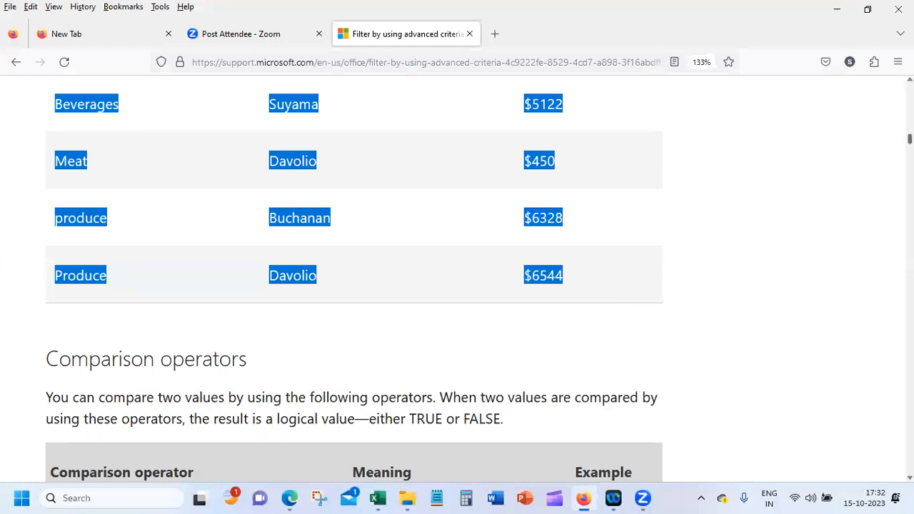
scroll(457, 279, "down", 3)
scroll(354, 277, "down", 12)
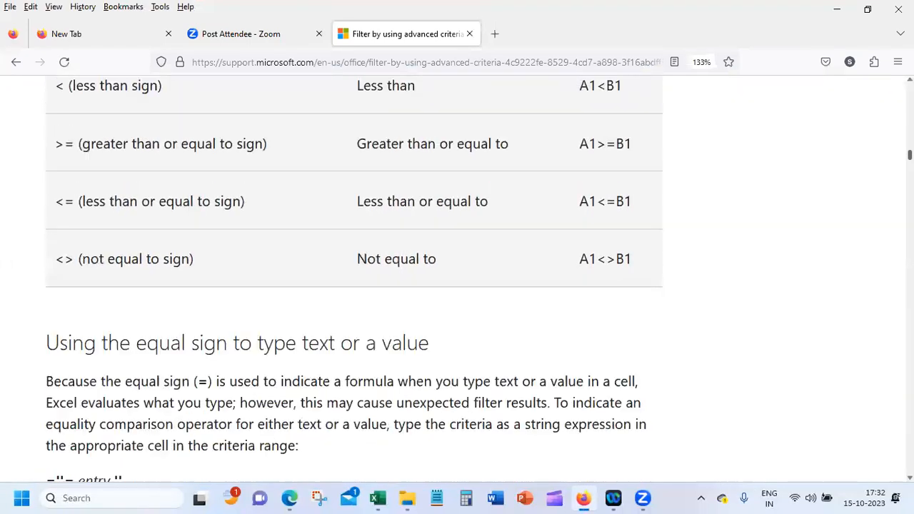
scroll(138, 242, "down", 1)
scroll(138, 242, "up", 2)
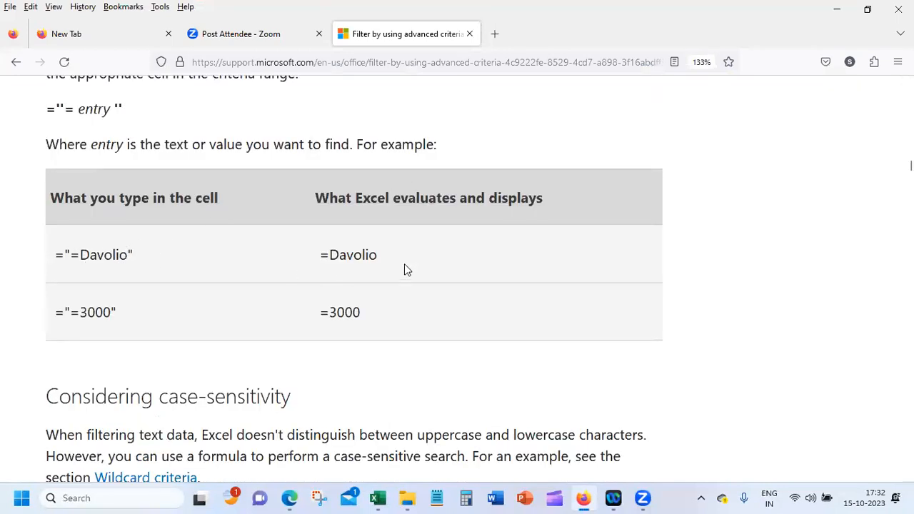
scroll(354, 277, "down", 11)
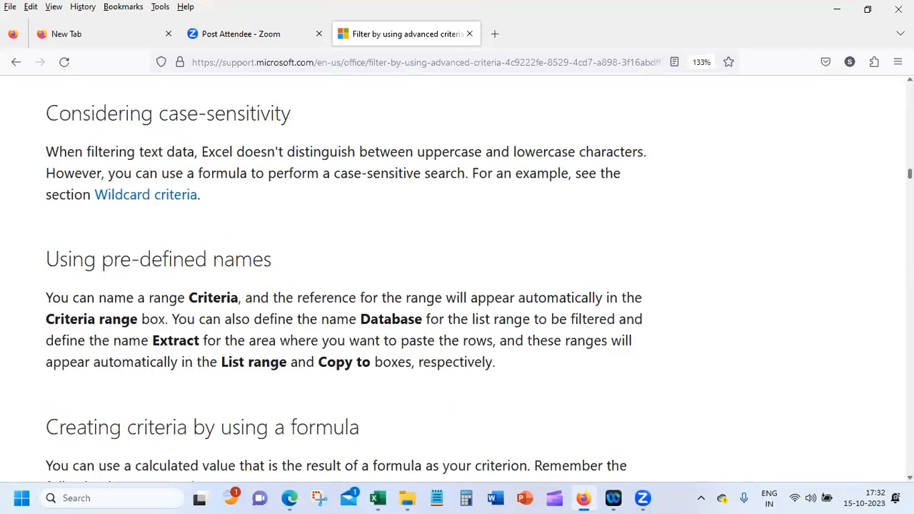
scroll(355, 252, "down", 5)
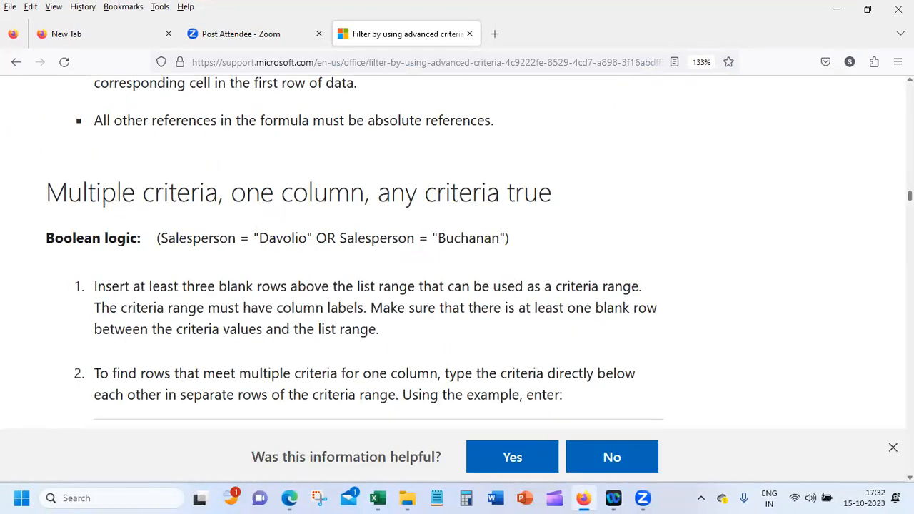
scroll(354, 277, "up", 15)
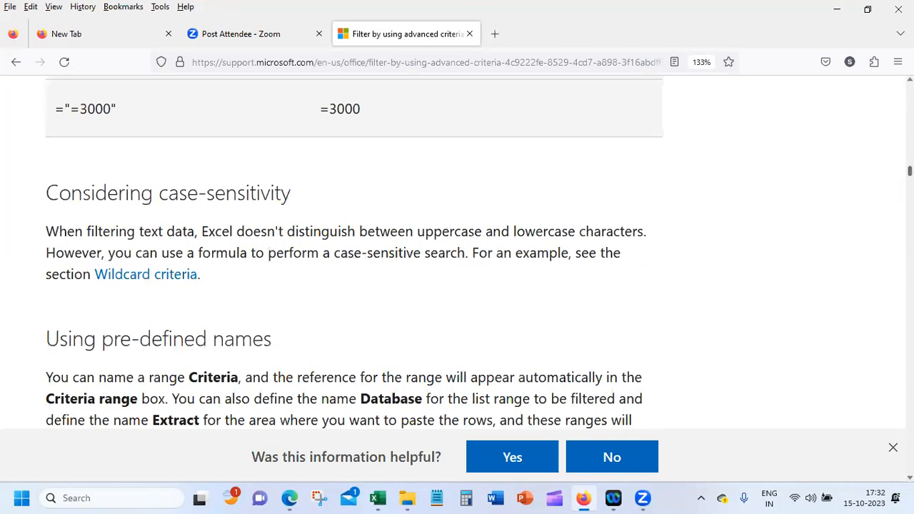
scroll(354, 277, "up", 15)
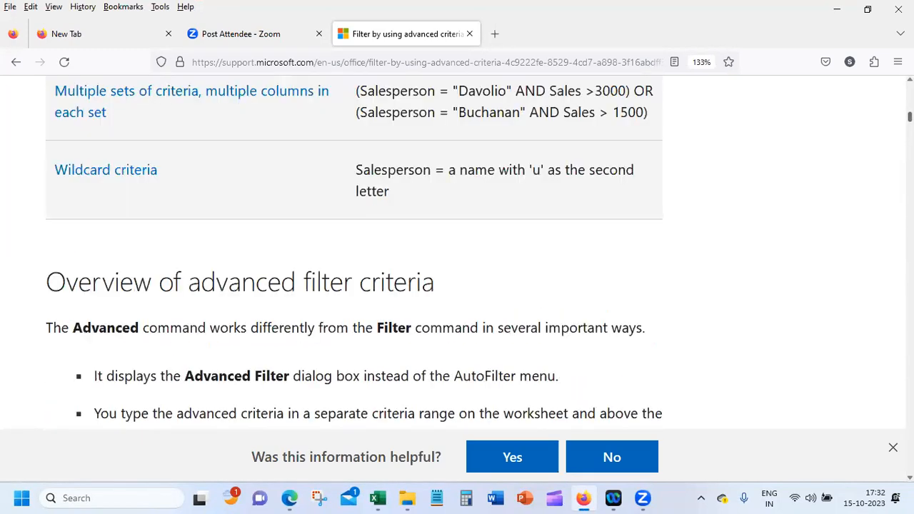
scroll(354, 277, "up", 4)
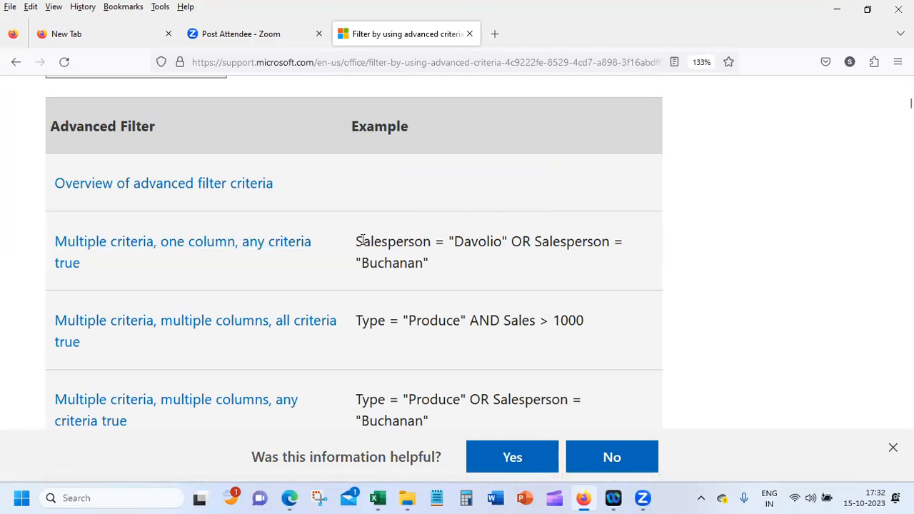
Open the help section "Multiple criteria, one column, any criteria true" and examine its instructions and the following section on all criteria true
left_click(276, 244)
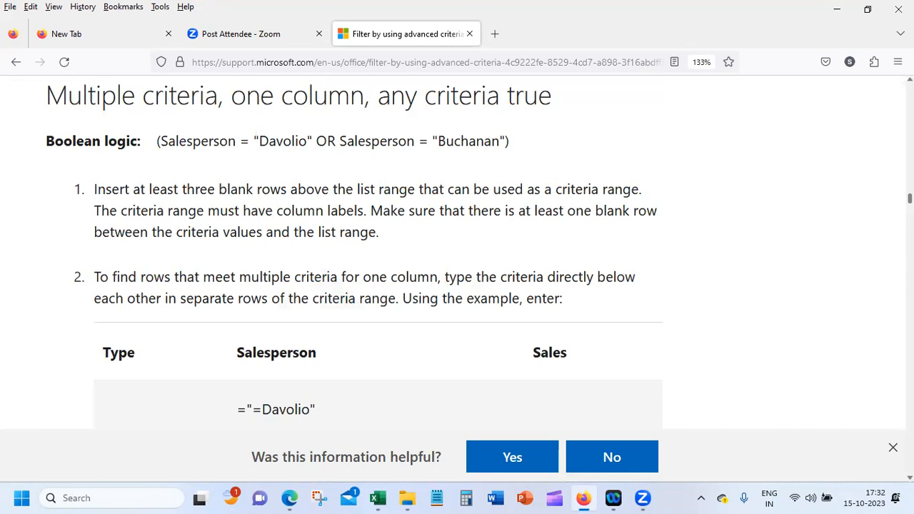
left_click(892, 447)
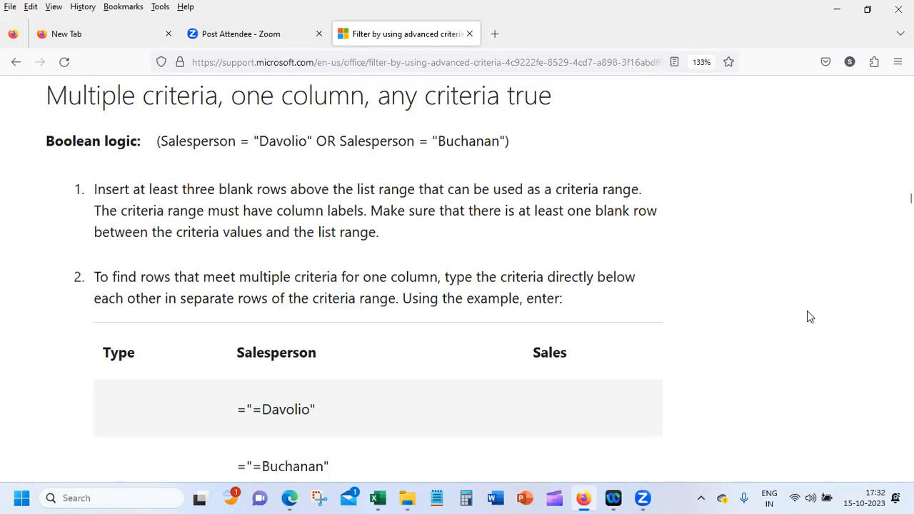
scroll(808, 316, "down", 3)
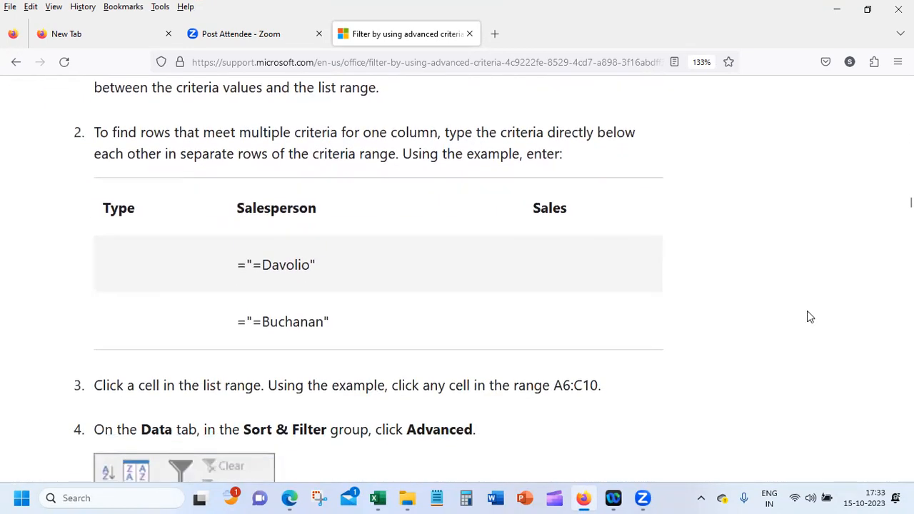
scroll(809, 316, "down", 2)
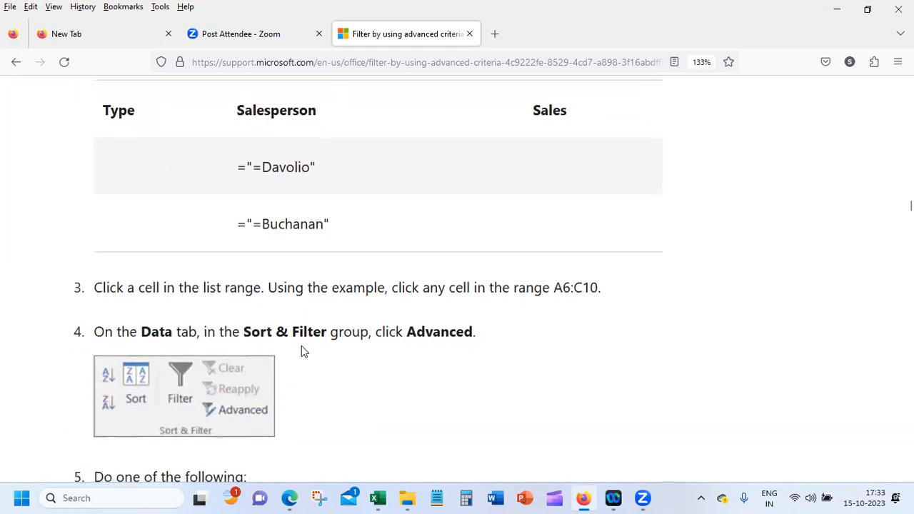
scroll(301, 347, "down", 6)
scroll(302, 348, "down", 9)
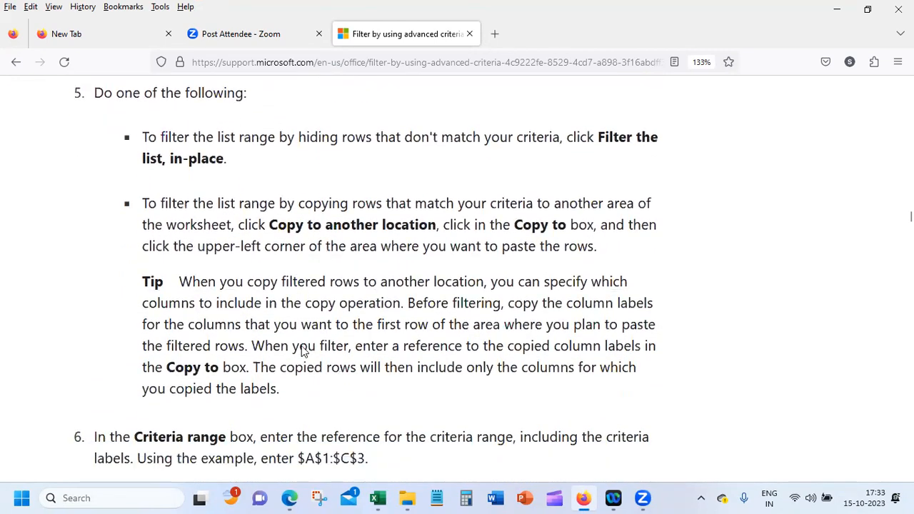
scroll(301, 348, "down", 6)
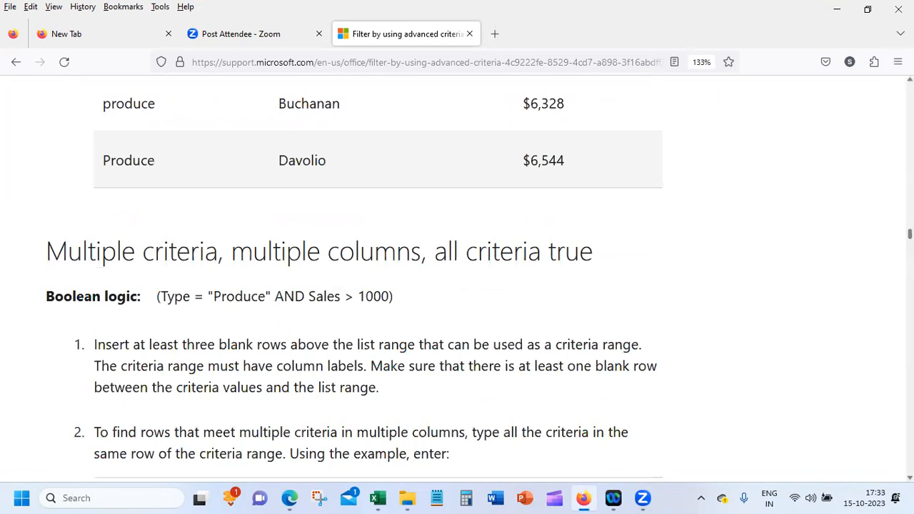
scroll(909, 232, "up", 2)
scroll(457, 278, "up", 5)
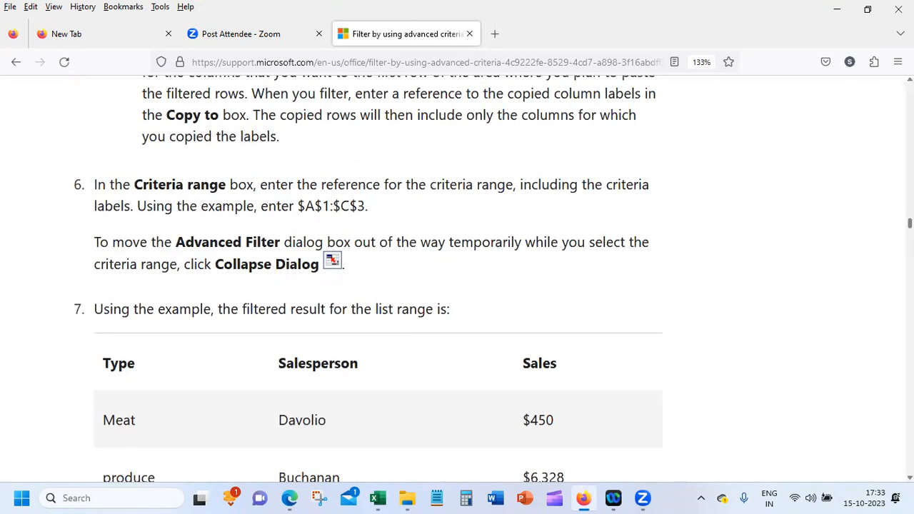
scroll(457, 278, "down", 12)
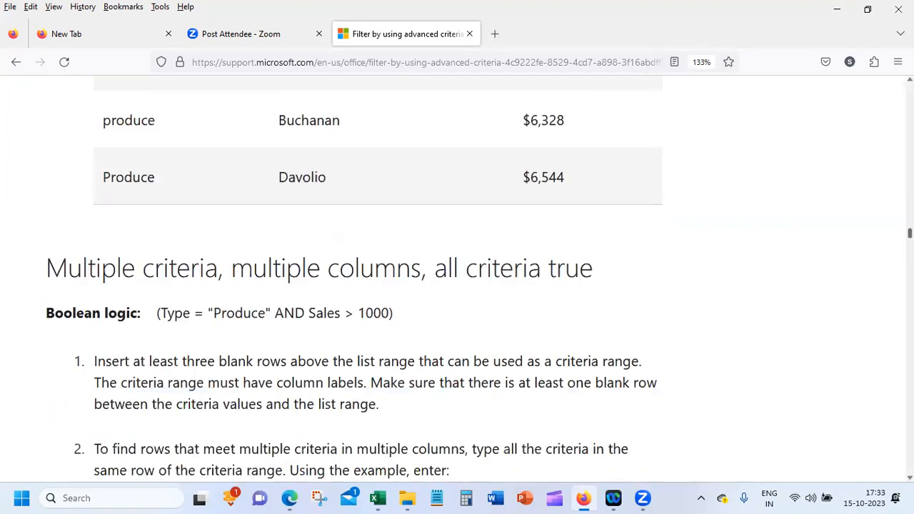
scroll(457, 279, "down", 1)
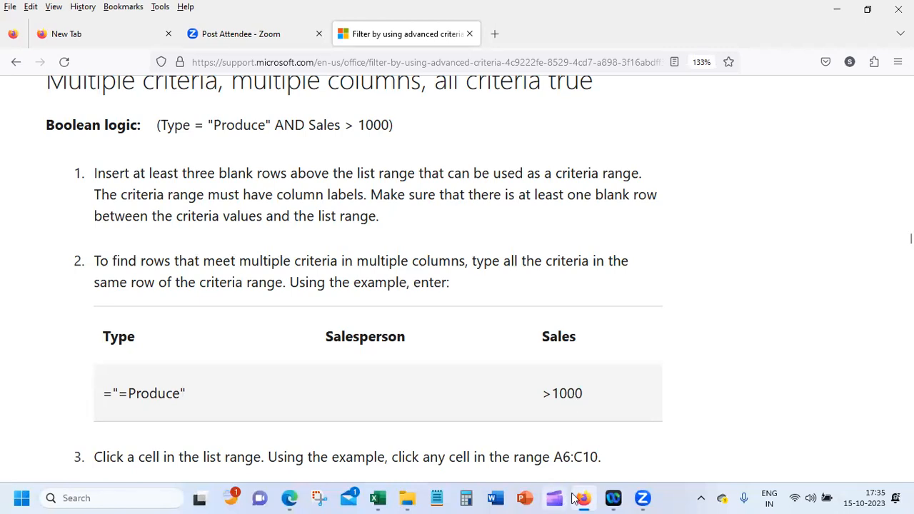
Switch to the Palium_Exercises workbook and enter the criterion >50 under the Total heading in cell V3 of Sales Data_2
mouse_move(378, 497)
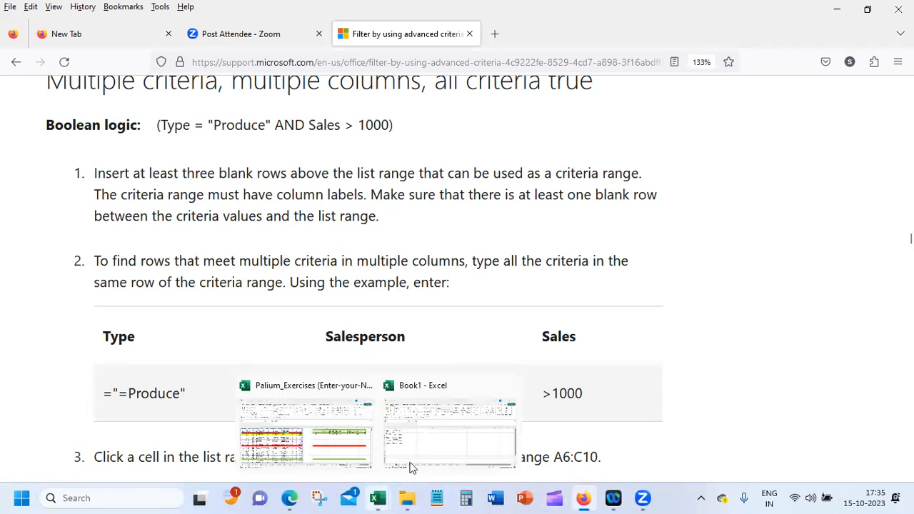
left_click(319, 451)
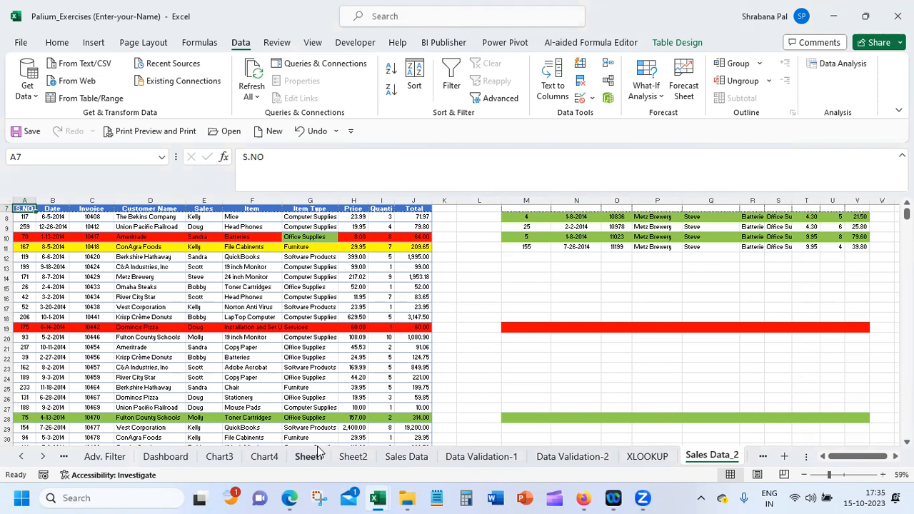
scroll(450, 324, "up", 2)
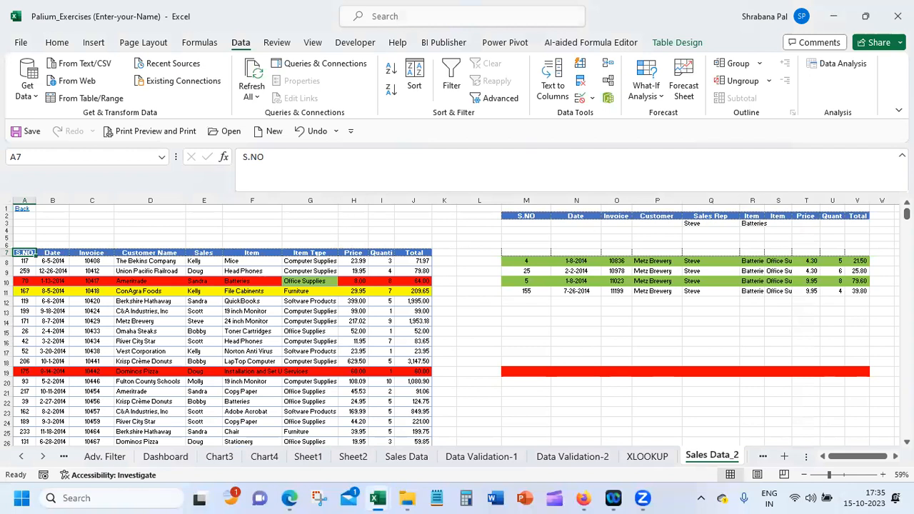
left_click(854, 222)
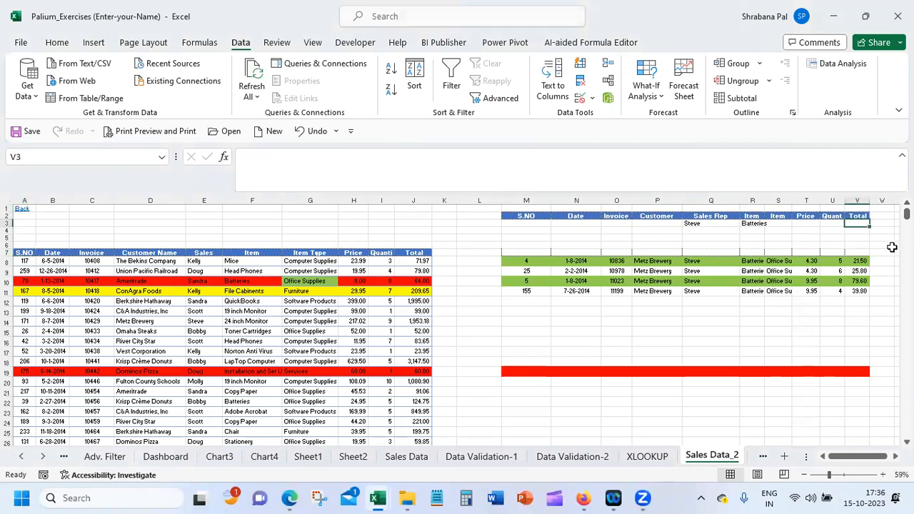
type(">")
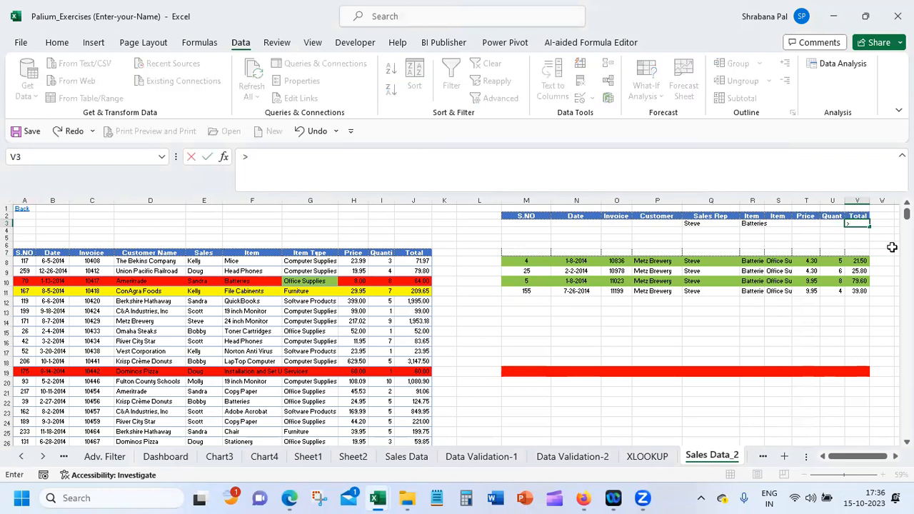
type("50")
key("Return")
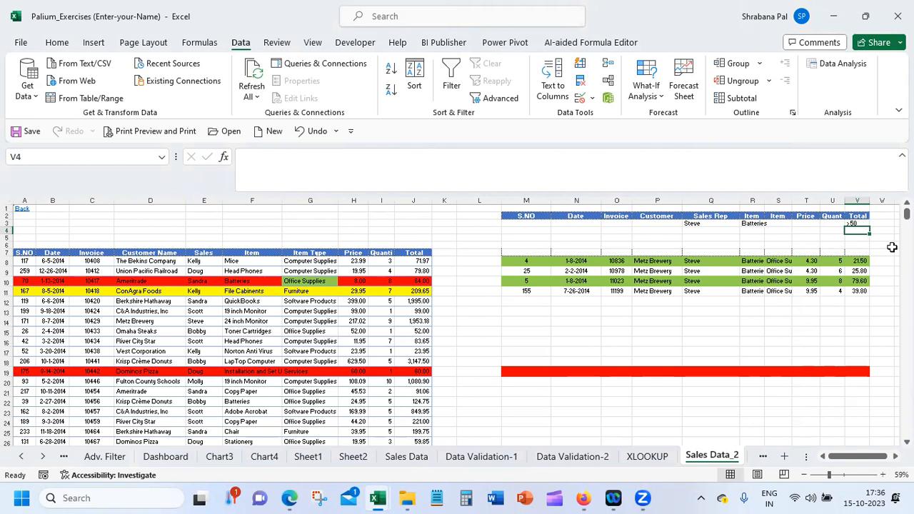
Start Advanced Filter on the sales list A7:J272, leaving out the total row
left_click(27, 252)
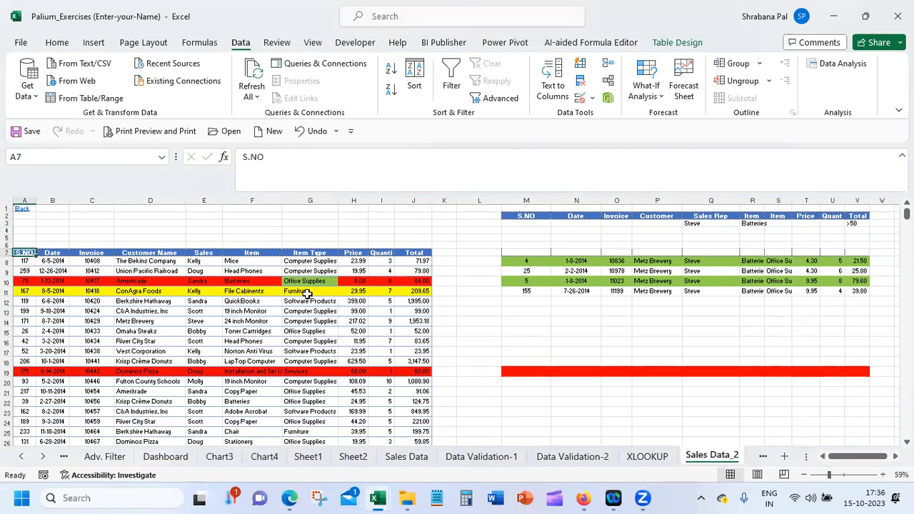
key("shift+Right")
key("shift+Right")
key("shift+Right")
key("shift+Right")
key("shift+Right")
key("shift+Right")
key("shift+Right")
key("shift+Right")
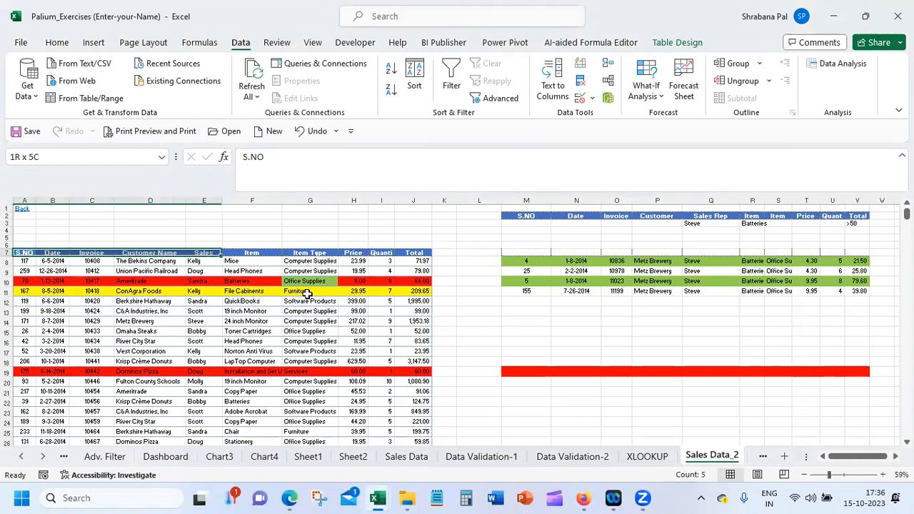
key("shift+Right")
key("ctrl+shift+Down")
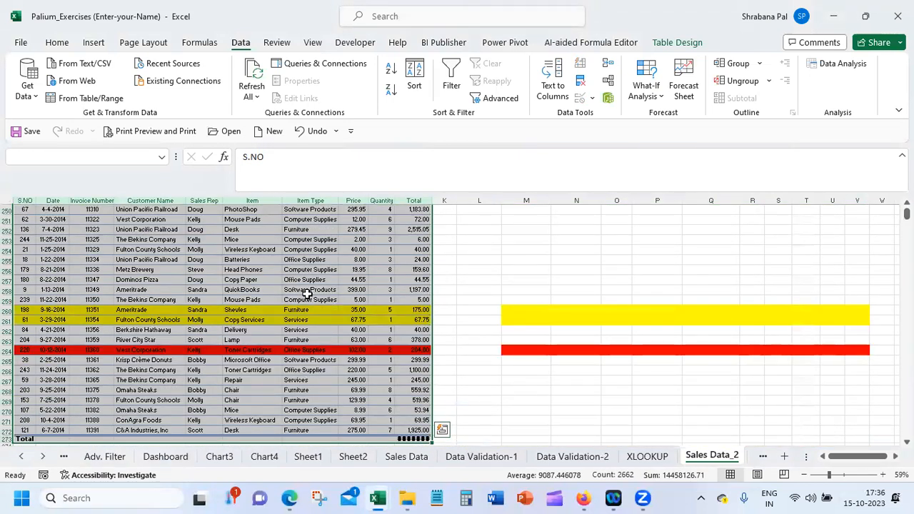
key("shift+Up")
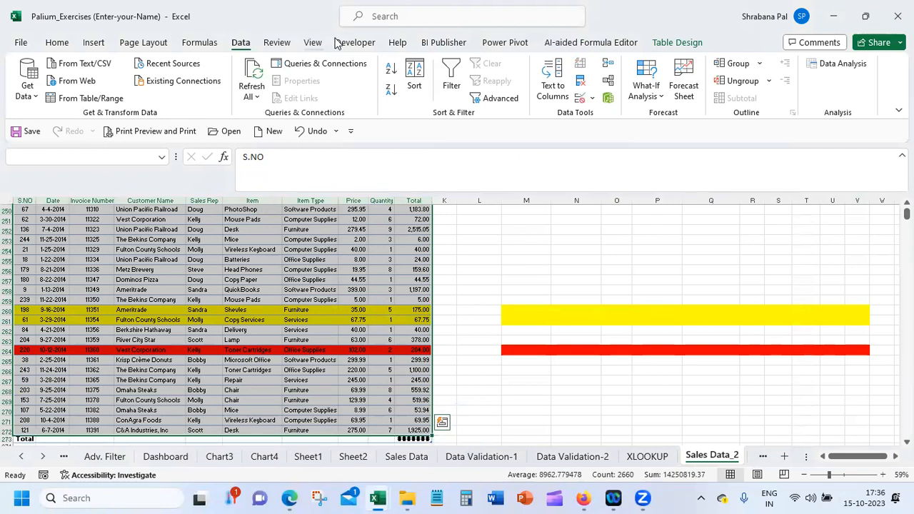
left_click(514, 97)
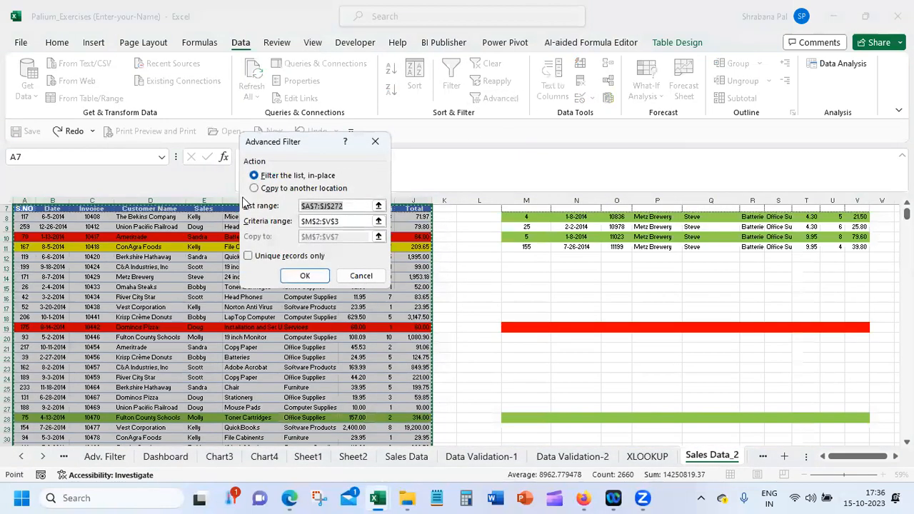
Run the Advanced Filter with criteria range M2:V3, copying the matching records to another location starting at cell M13
left_click(254, 189)
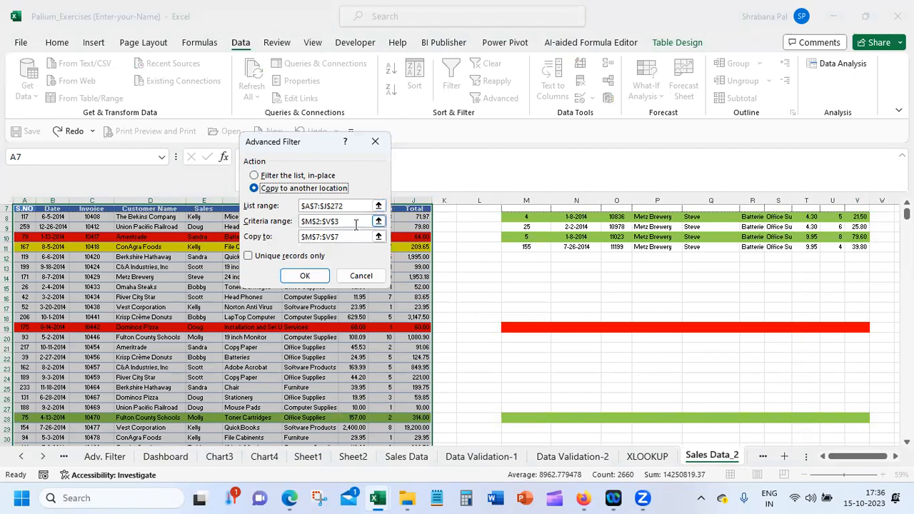
left_click(356, 224)
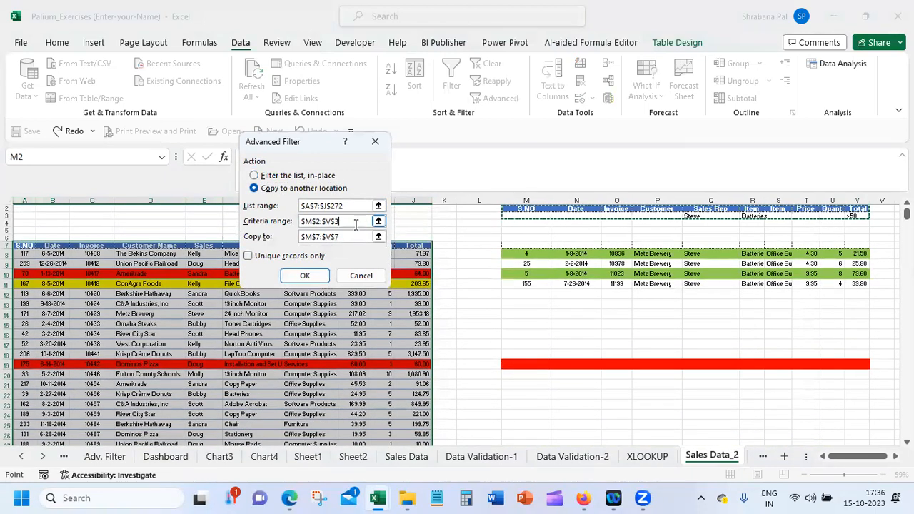
left_click(350, 237)
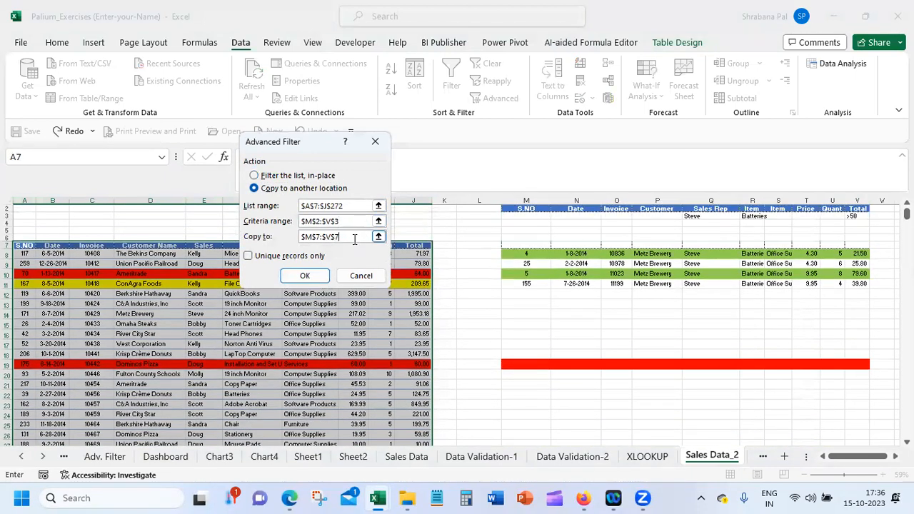
left_click_drag(350, 237, 296, 237)
key("BackSpace")
left_click(526, 304)
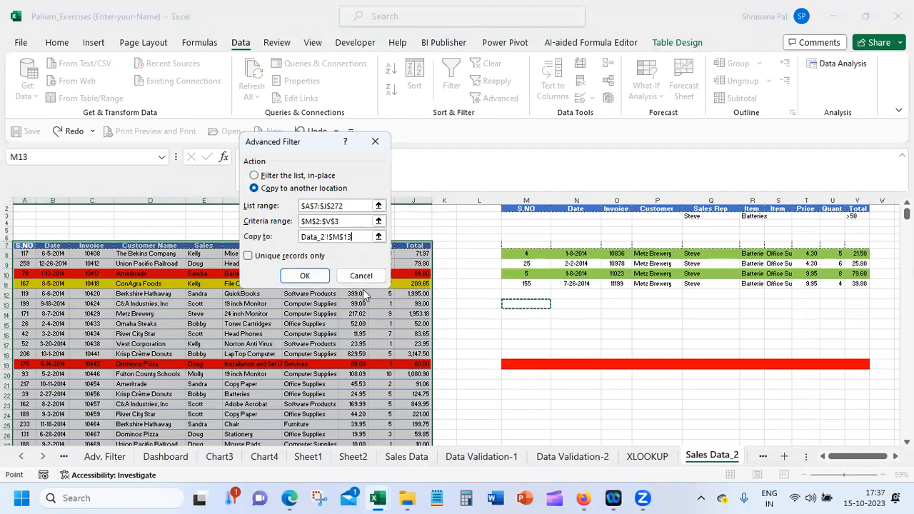
left_click(304, 275)
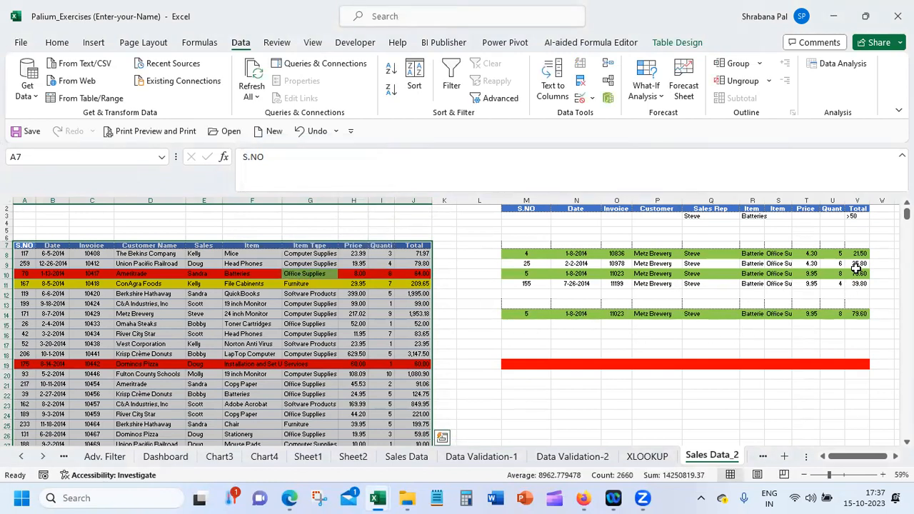
Compare the extracted records from row 14 with the Sales Rep, Item and Total criteria, the earlier results and the source table
left_click(842, 476)
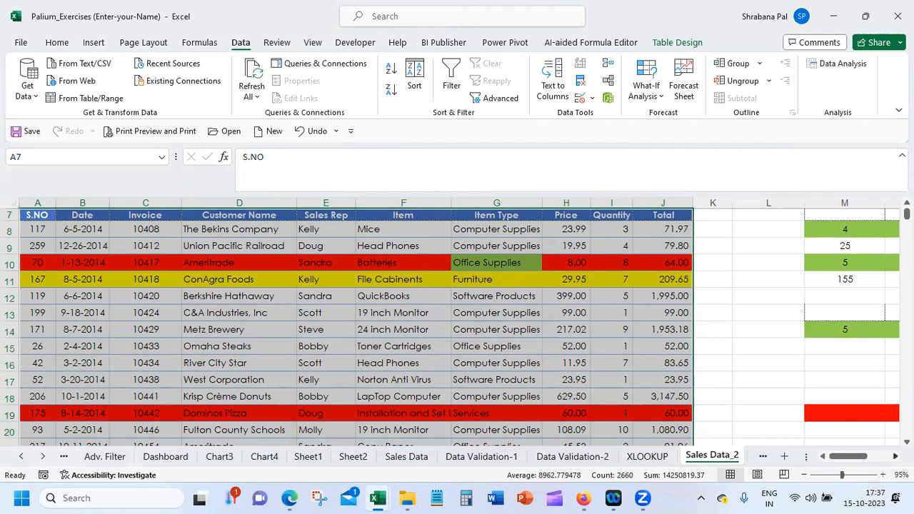
scroll(866, 457, "right", 2)
scroll(852, 455, "right", 7)
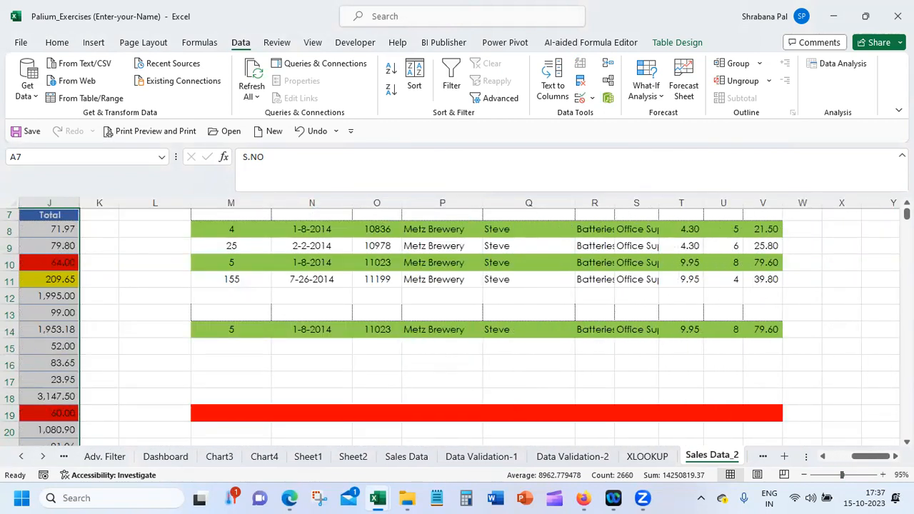
scroll(745, 245, "up", 2)
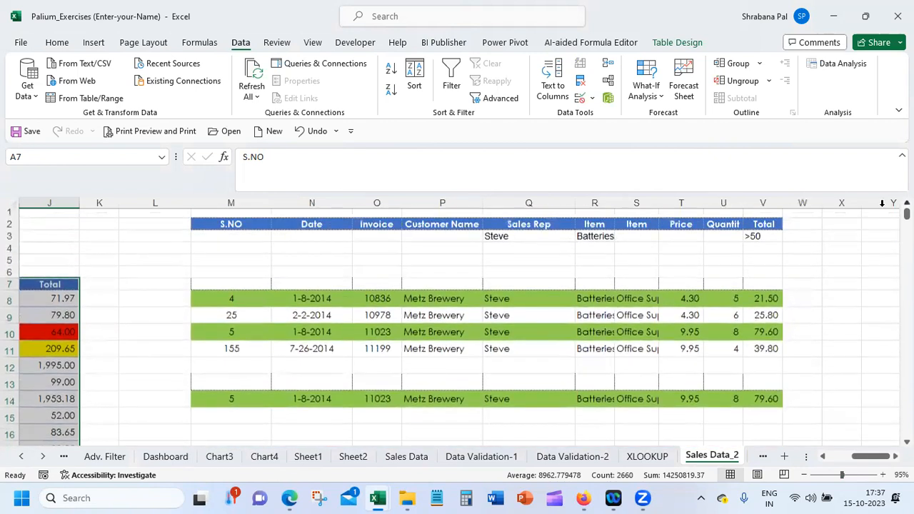
left_click(745, 244)
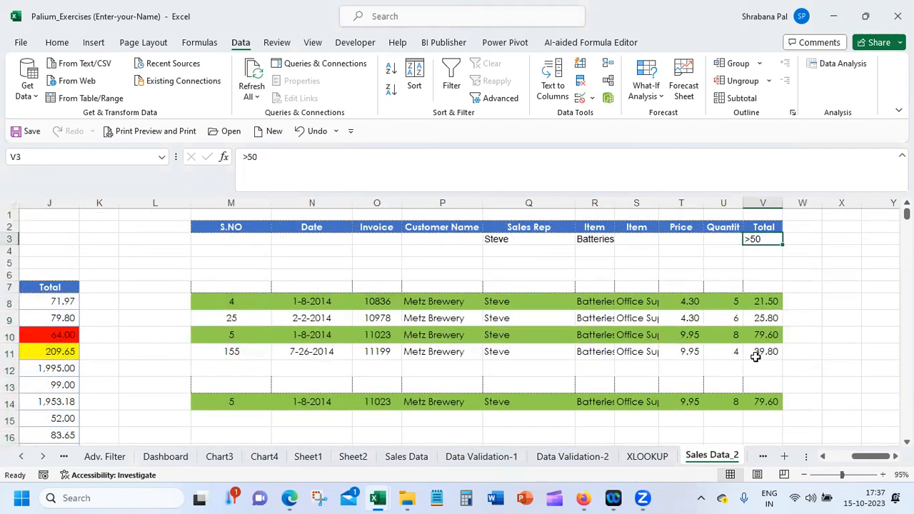
left_click(759, 404)
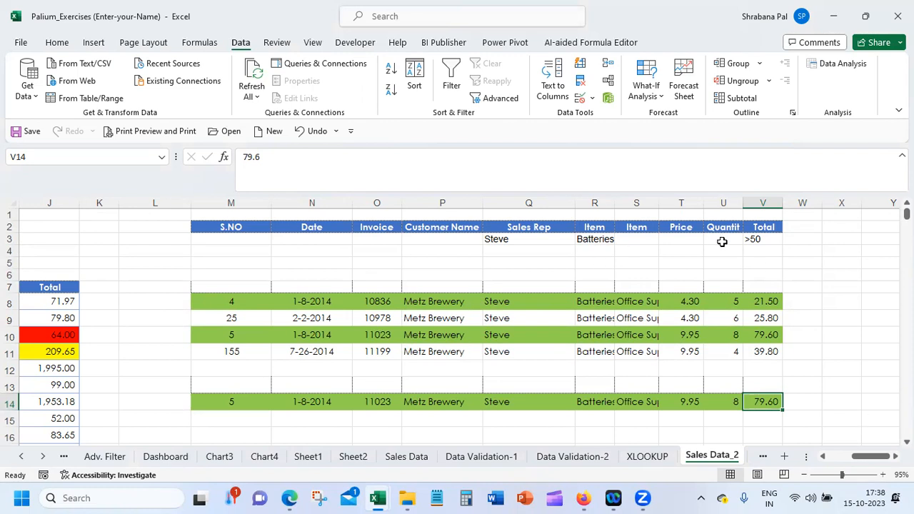
left_click(822, 457)
left_click(823, 457)
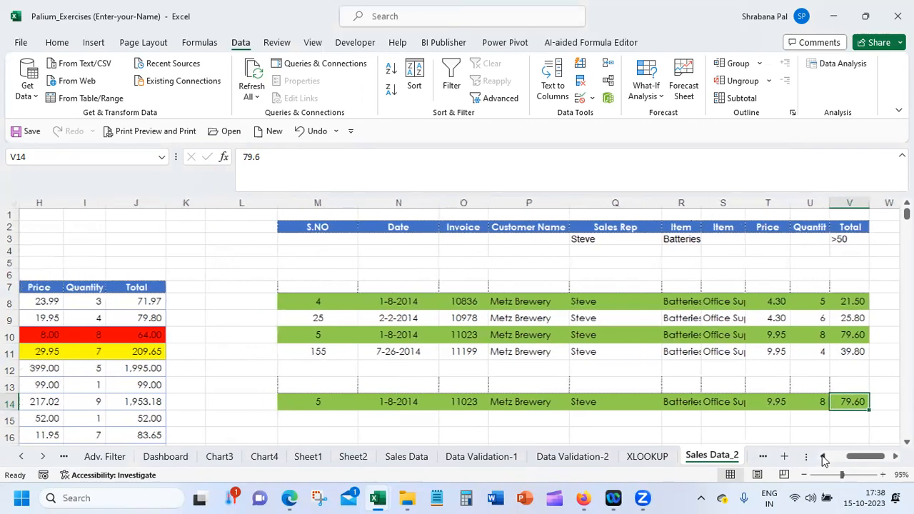
left_click(823, 457)
left_click(823, 457)
left_click(823, 456)
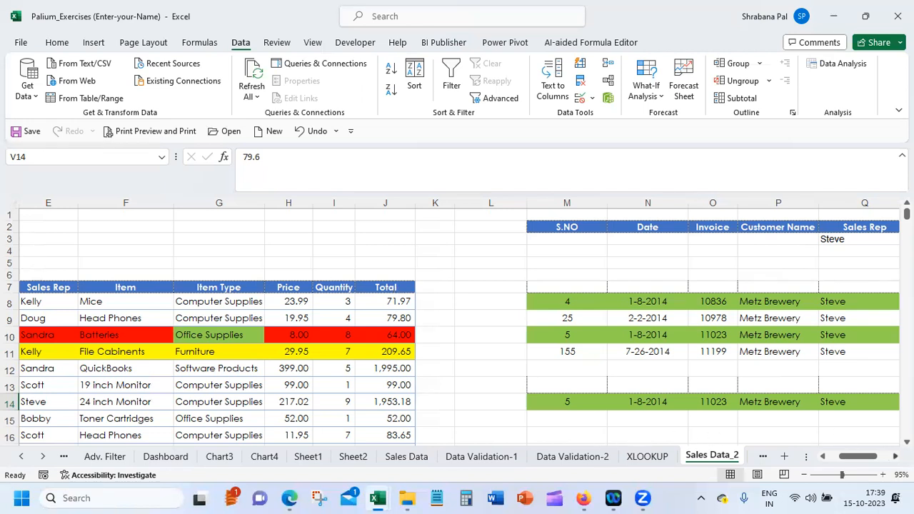
scroll(457, 321, "right", 5)
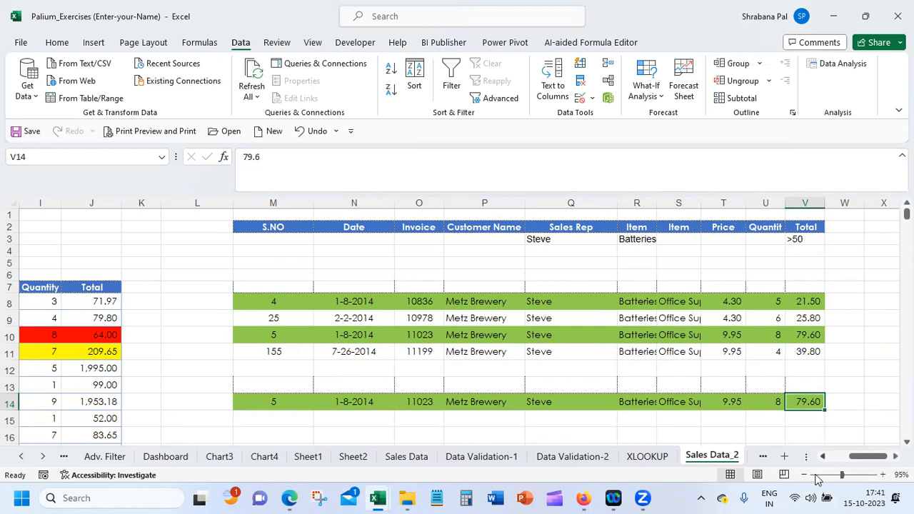
Turn on filtering for the sales table and filter the Item column to Batteries only
left_click_drag(853, 457, 832, 457)
left_click(37, 286)
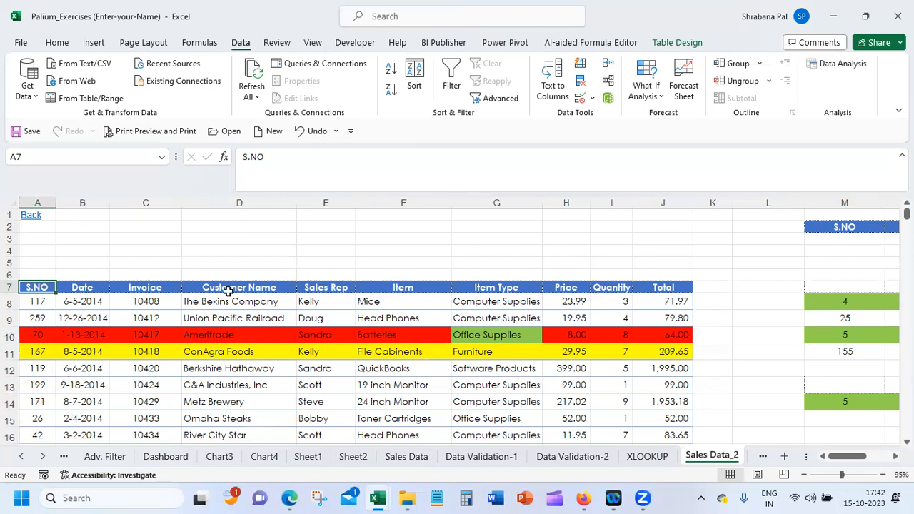
left_click(142, 297)
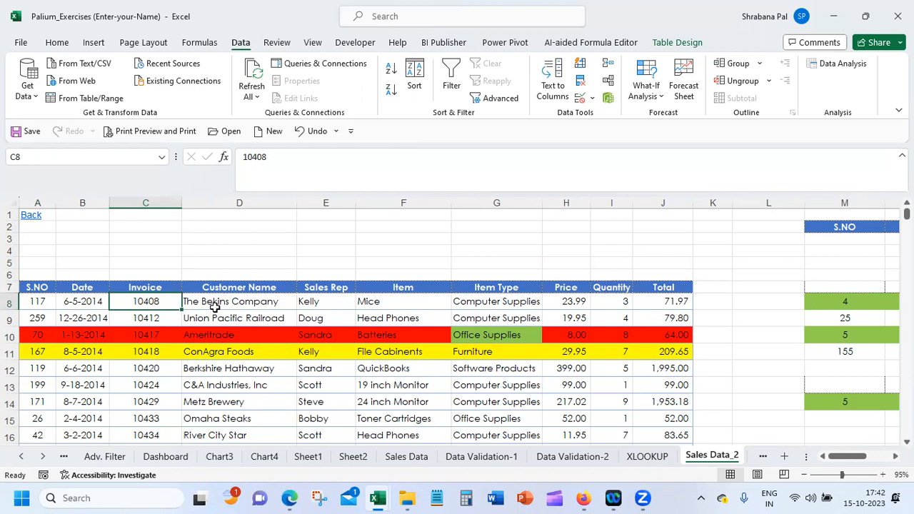
left_click(453, 76)
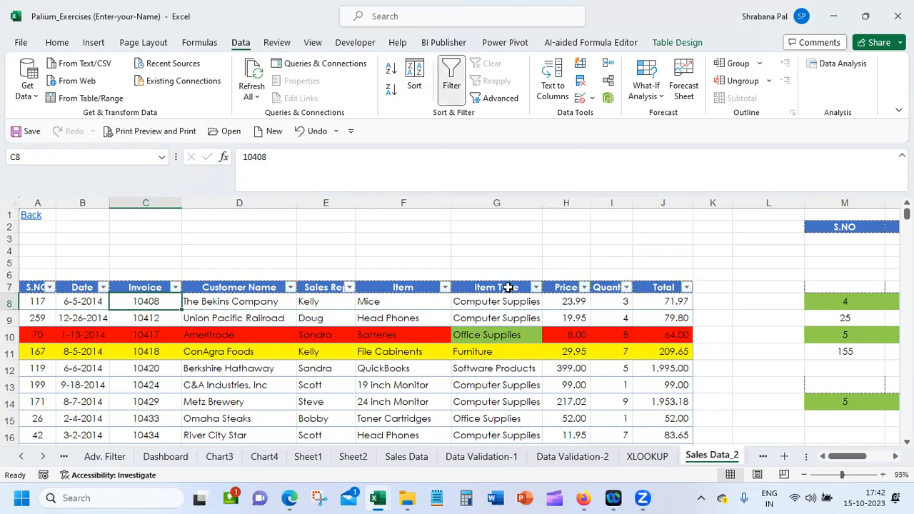
left_click(446, 287)
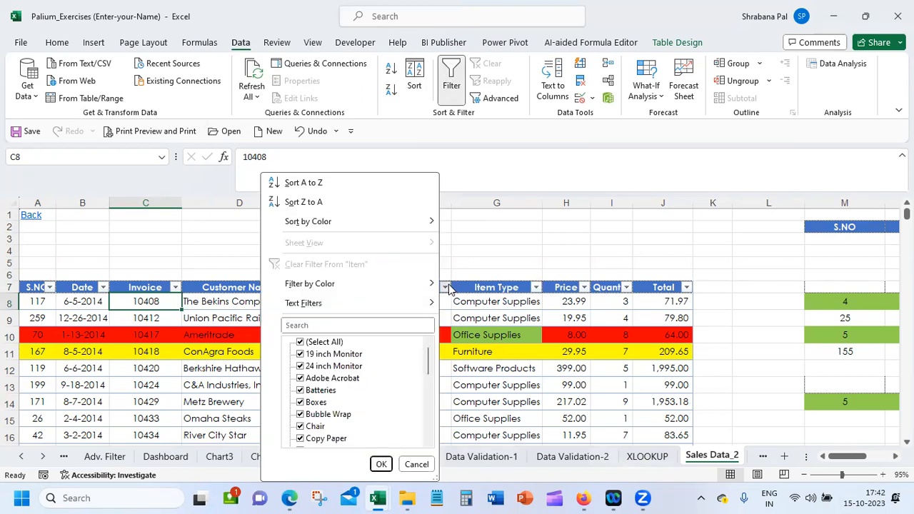
left_click(334, 343)
left_click(318, 390)
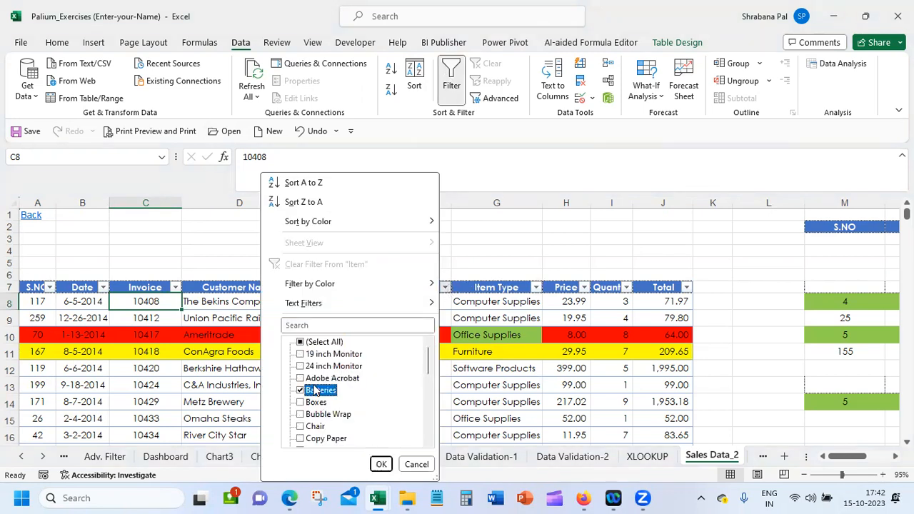
left_click(381, 464)
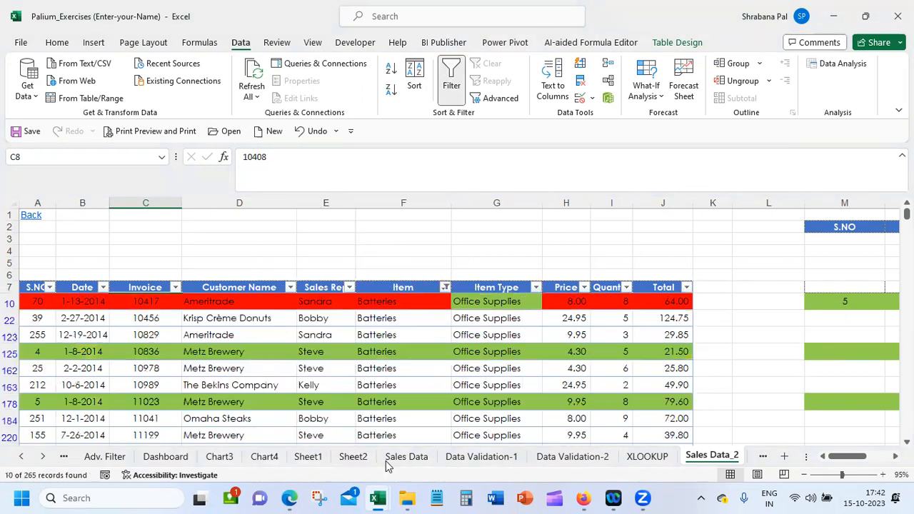
Filter the Sales Rep column to only the representative named in the criteria range
left_click(349, 287)
left_click(229, 342)
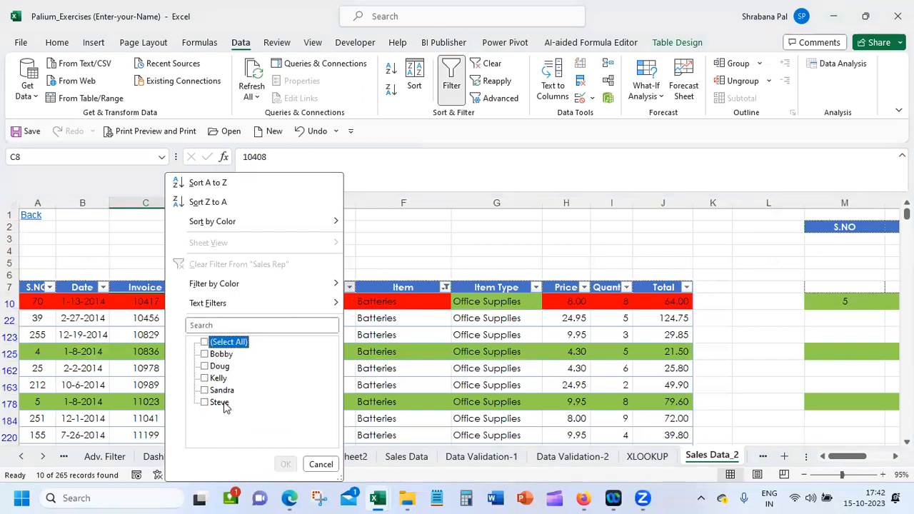
left_click(220, 402)
left_click(285, 464)
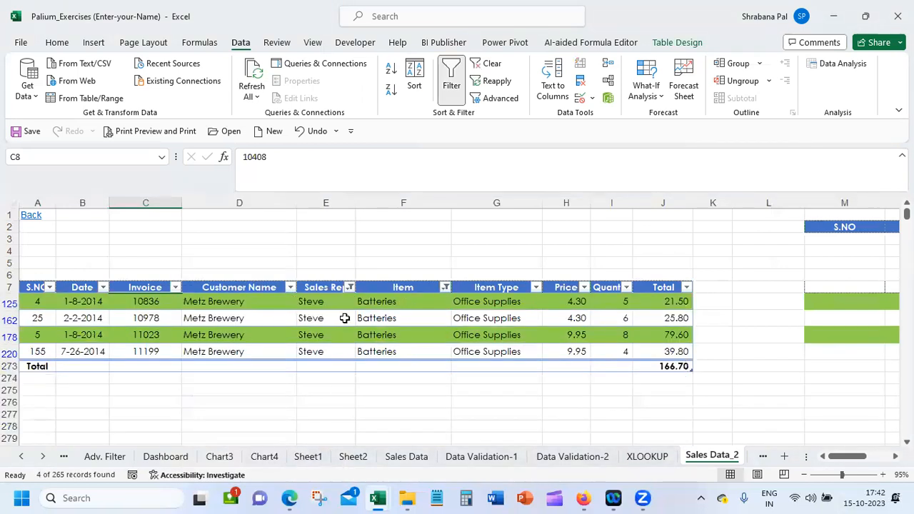
Filter the Total column with a number filter for values greater than 50
left_click(686, 287)
mouse_move(602, 307)
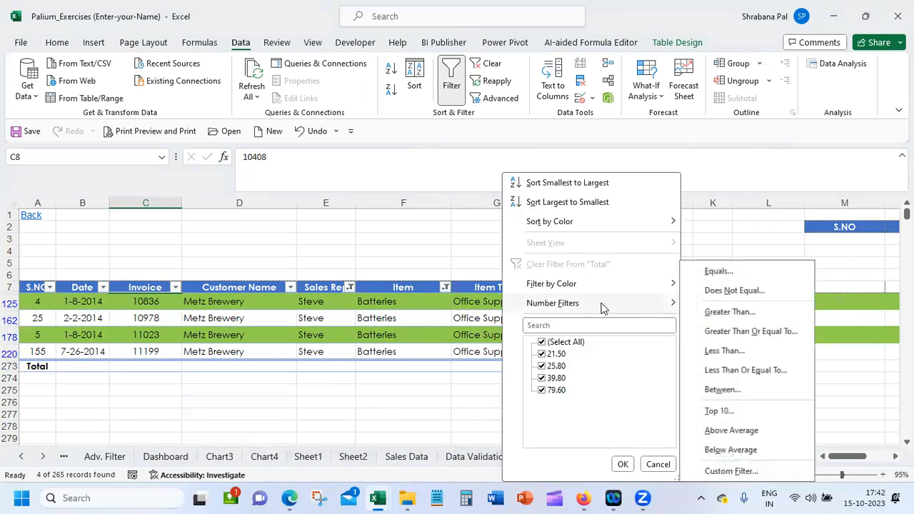
left_click(753, 314)
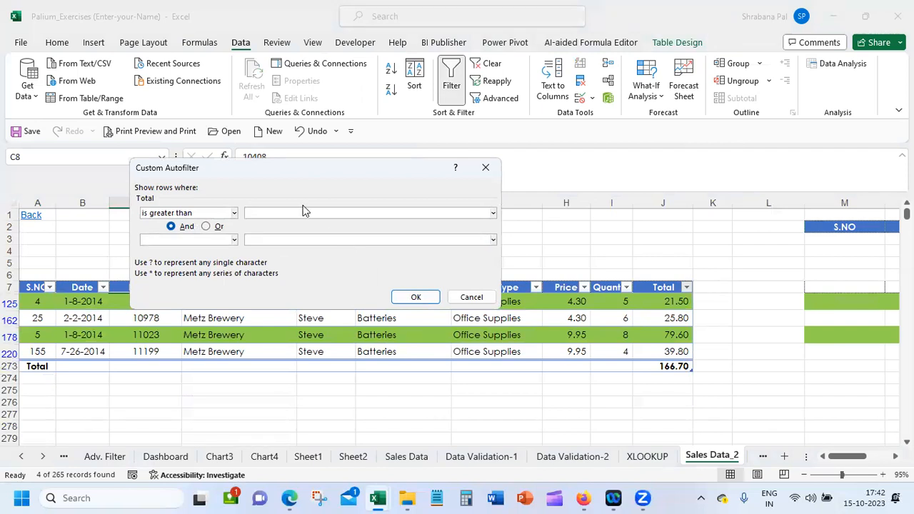
type("50")
left_click(416, 297)
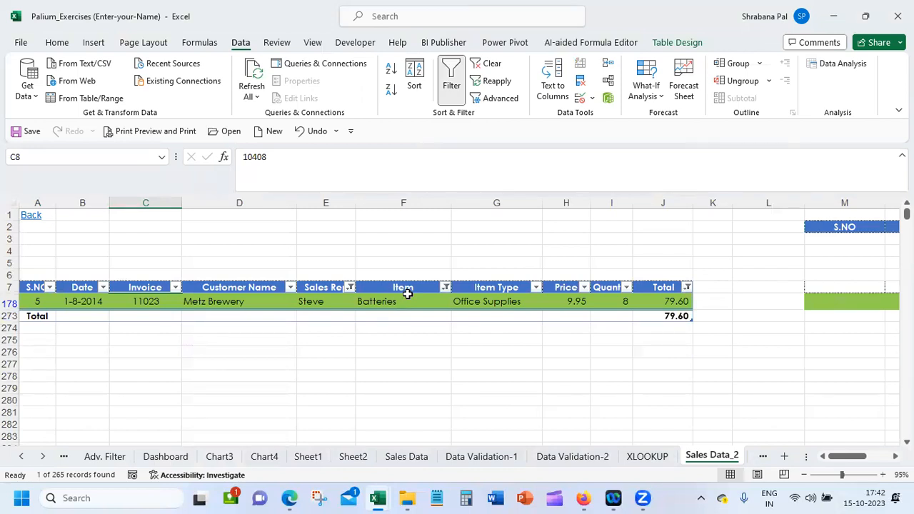
Set a custom number filter on the Total column for values greater than 50 or less than 25
left_click(28, 287)
left_click_drag(29, 288, 663, 299)
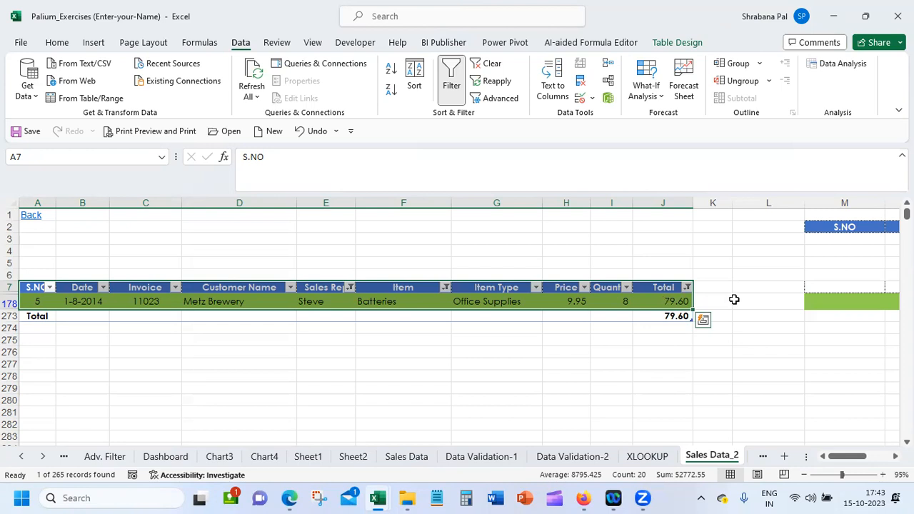
left_click(687, 287)
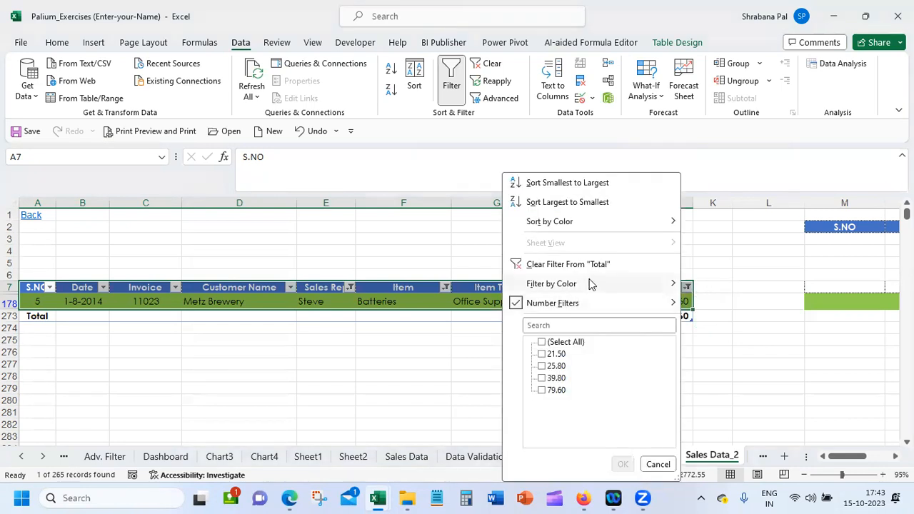
mouse_move(598, 306)
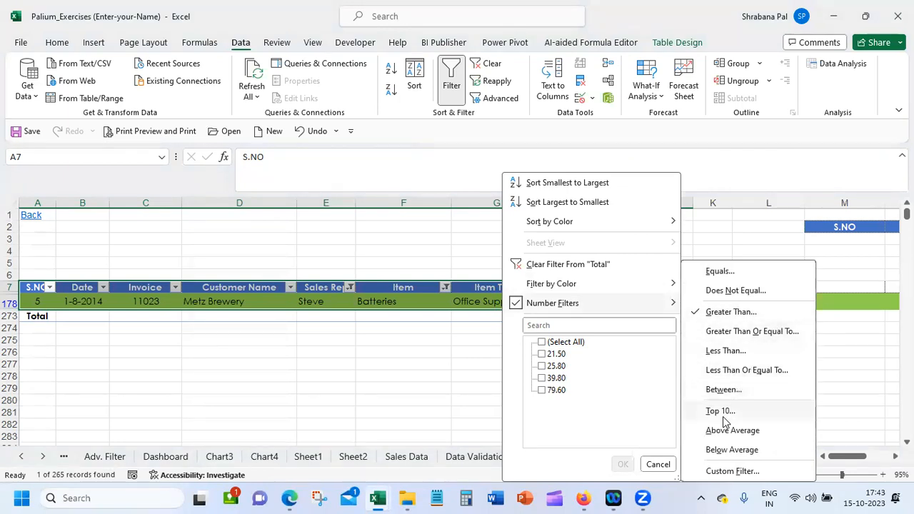
left_click(742, 312)
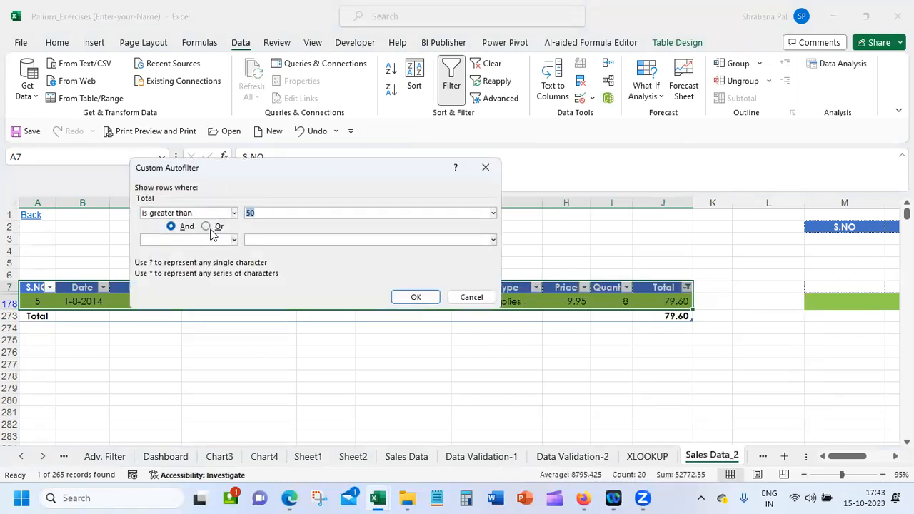
left_click(214, 226)
left_click(232, 240)
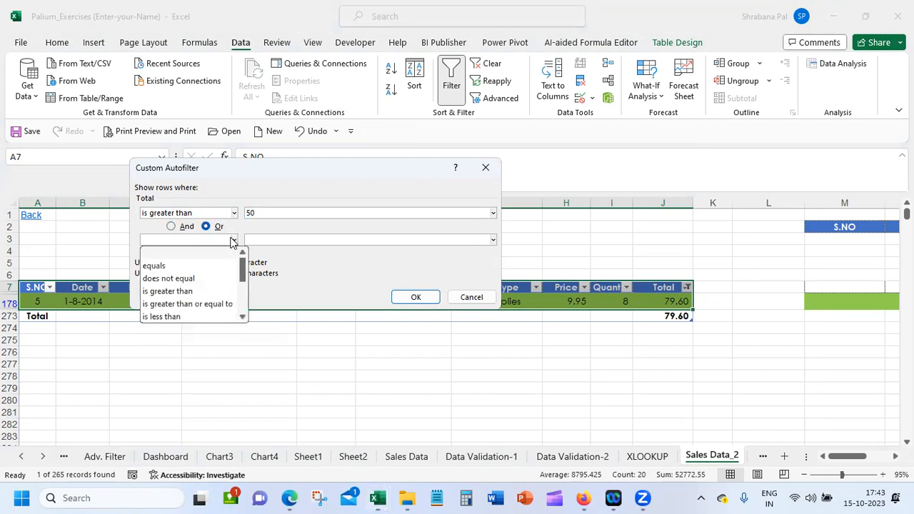
left_click(220, 291)
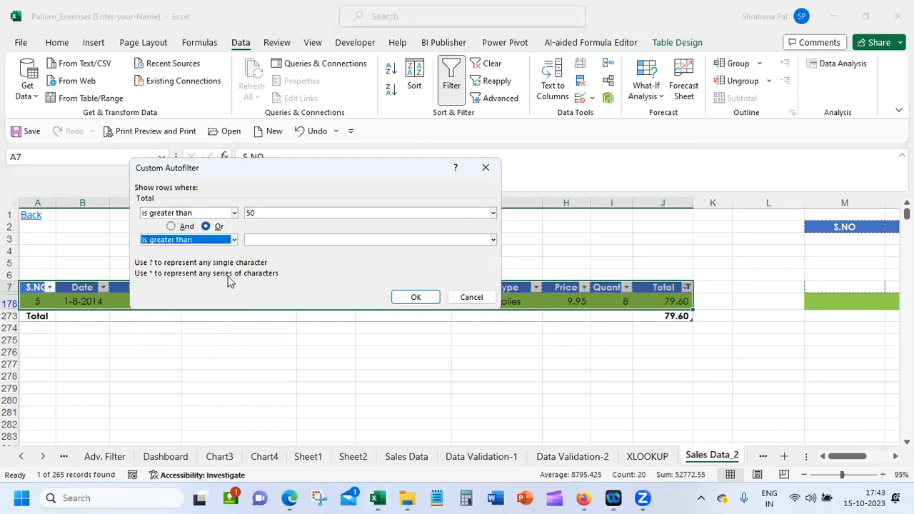
left_click(292, 238)
left_click(225, 241)
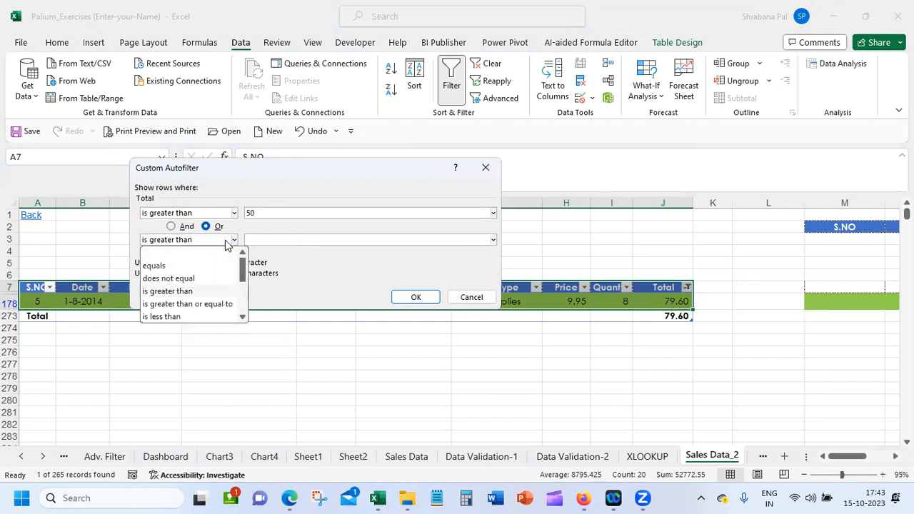
left_click(220, 316)
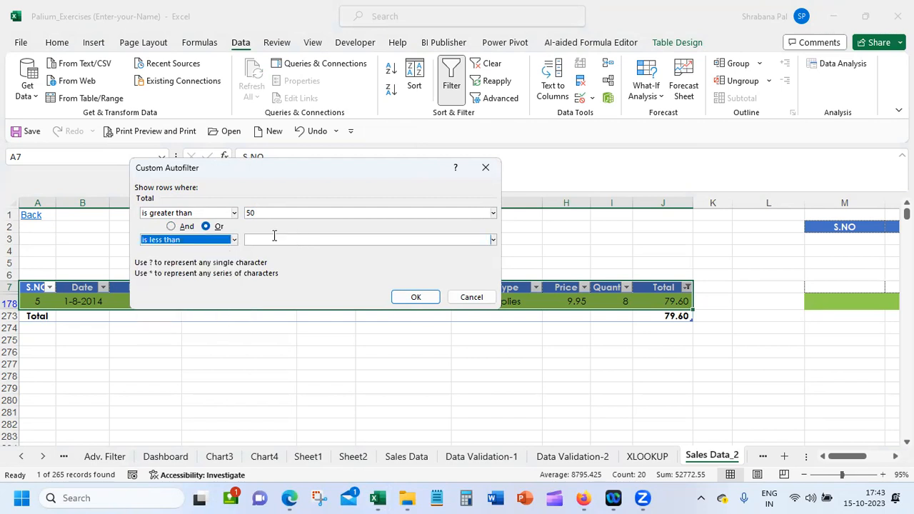
key("Tab")
type("25")
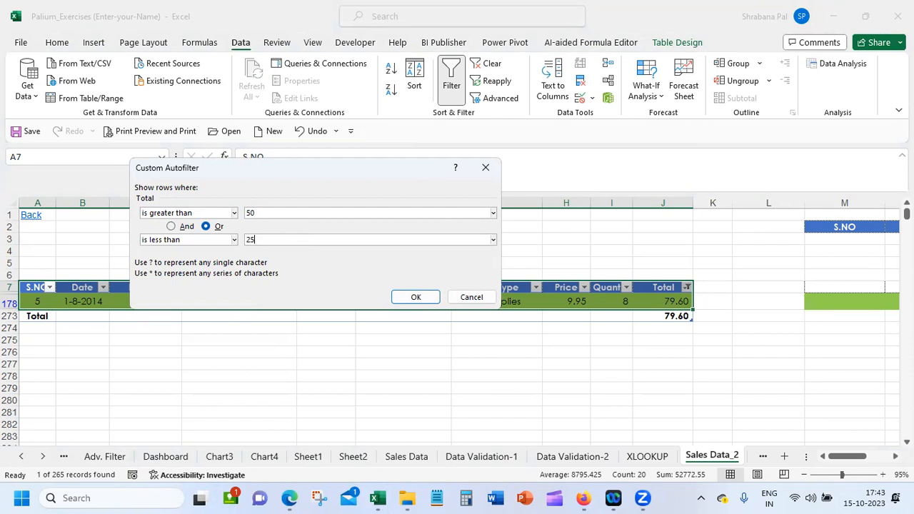
left_click(412, 295)
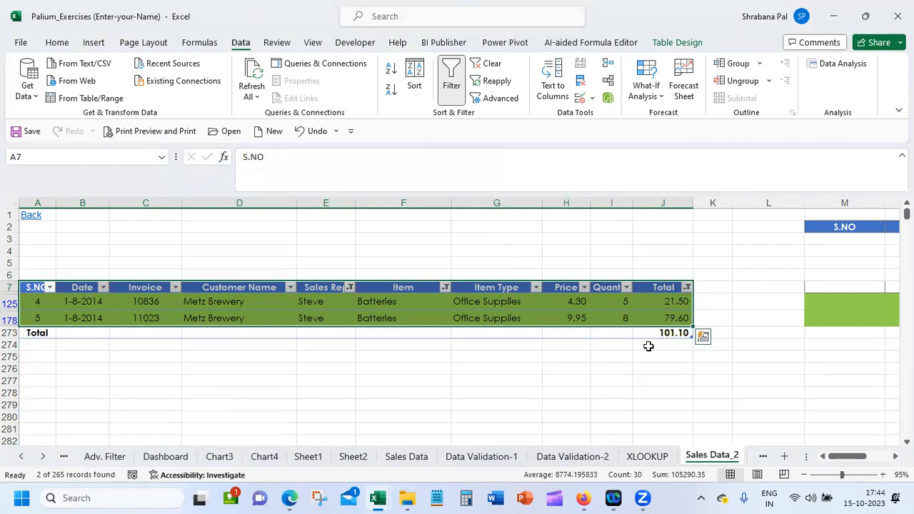
Review the two conditions of the custom filter applied to the Total column
left_click(686, 288)
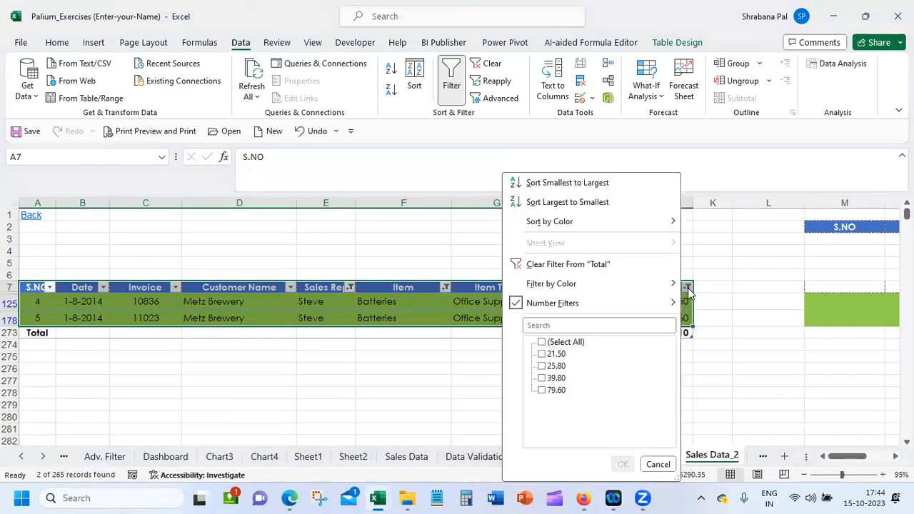
mouse_move(627, 311)
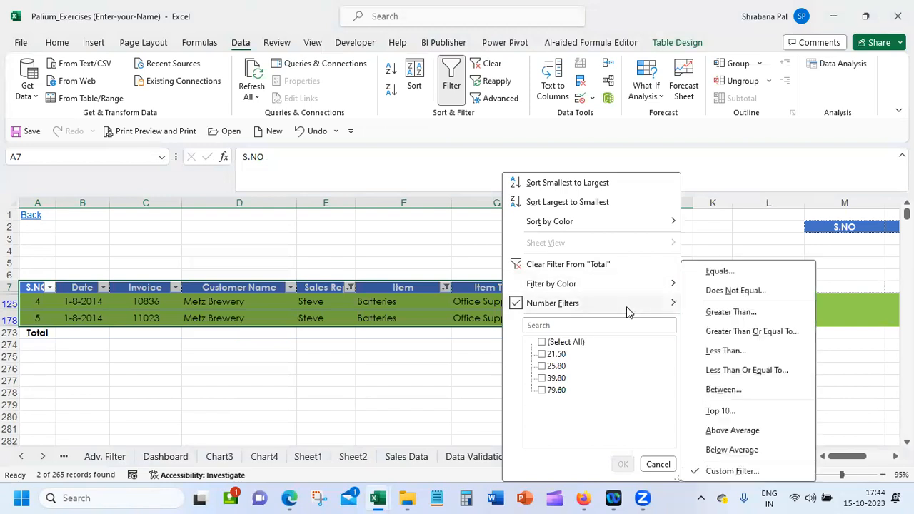
left_click(752, 477)
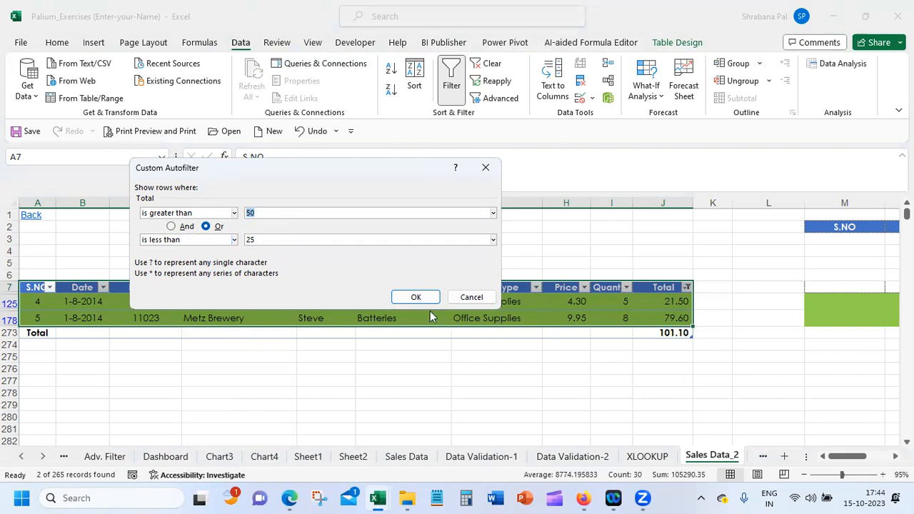
left_click(404, 301)
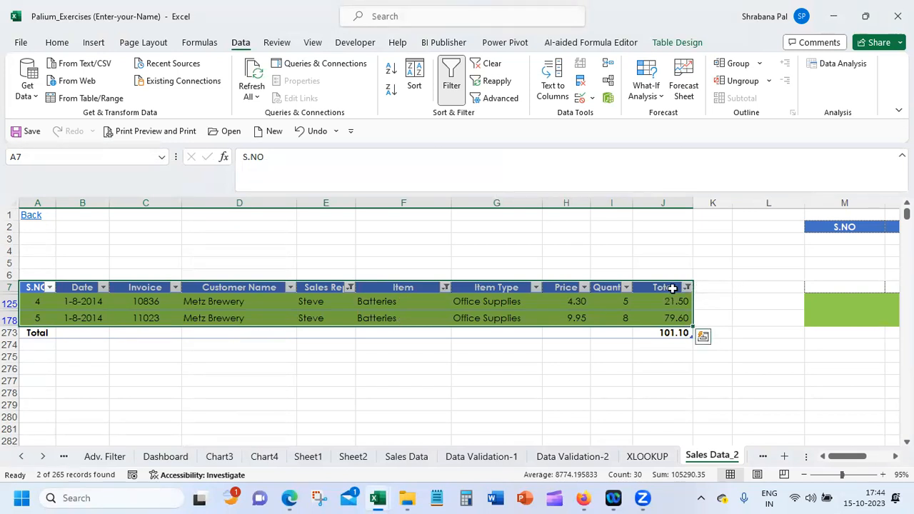
Reset the sales table's filters and filter the Item column to Bubble Wrap only
left_click(491, 67)
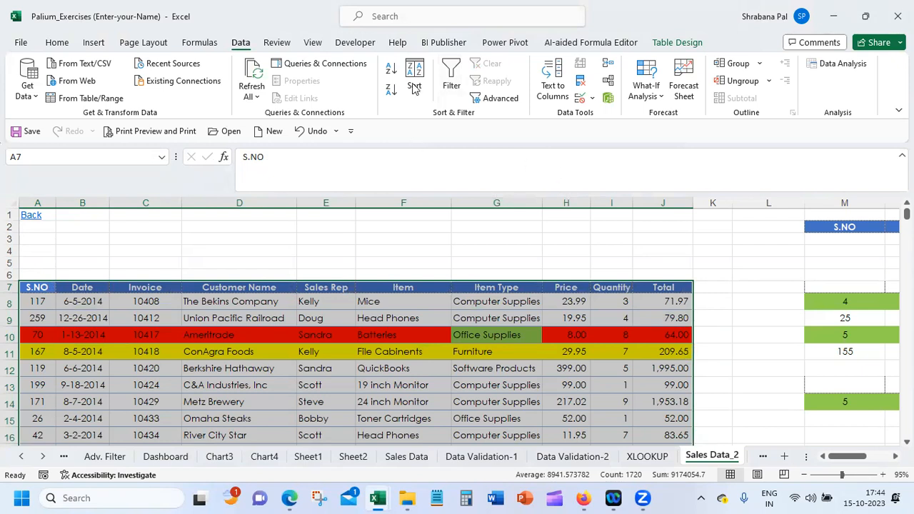
left_click(448, 69)
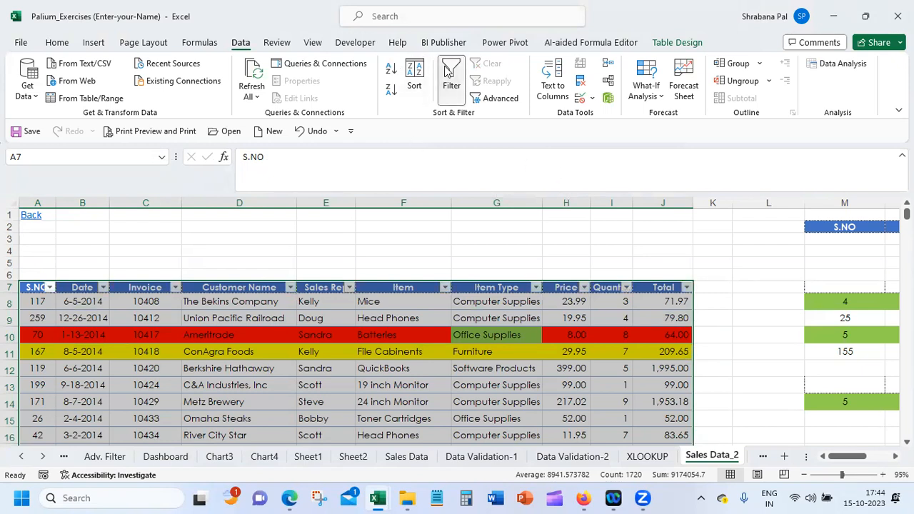
left_click(443, 287)
left_click(334, 343)
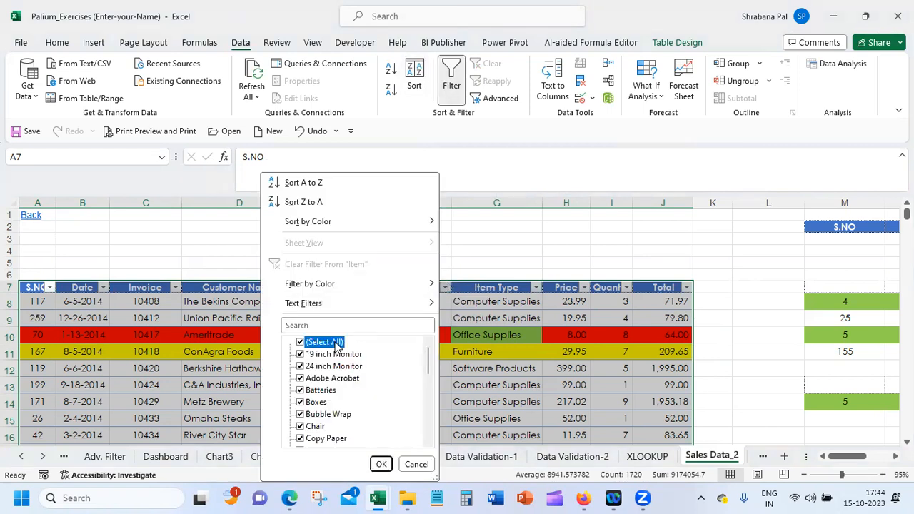
left_click(323, 415)
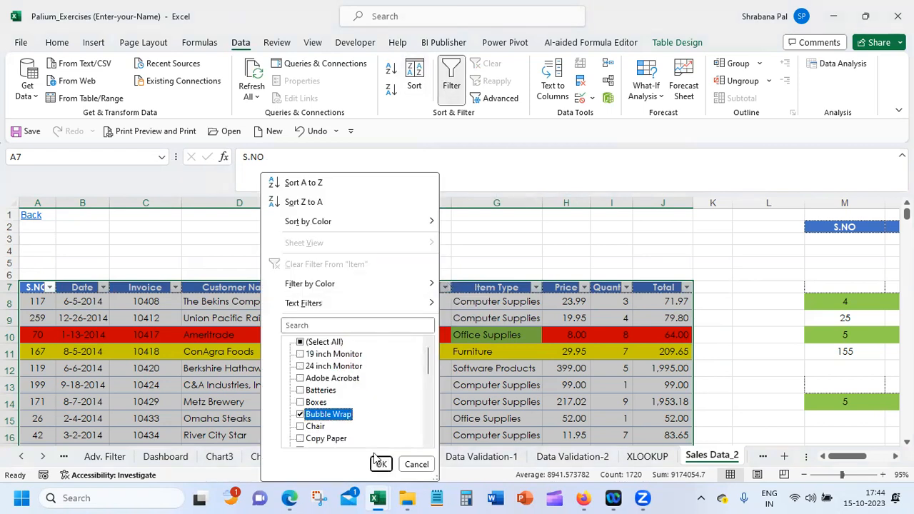
left_click(381, 464)
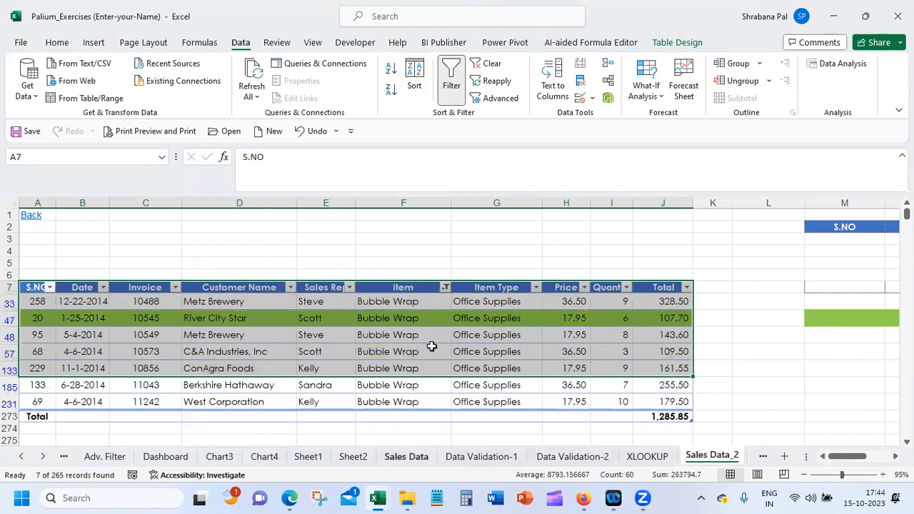
Filter the Sales Rep column to only the second and fourth representatives in its list
left_click(349, 287)
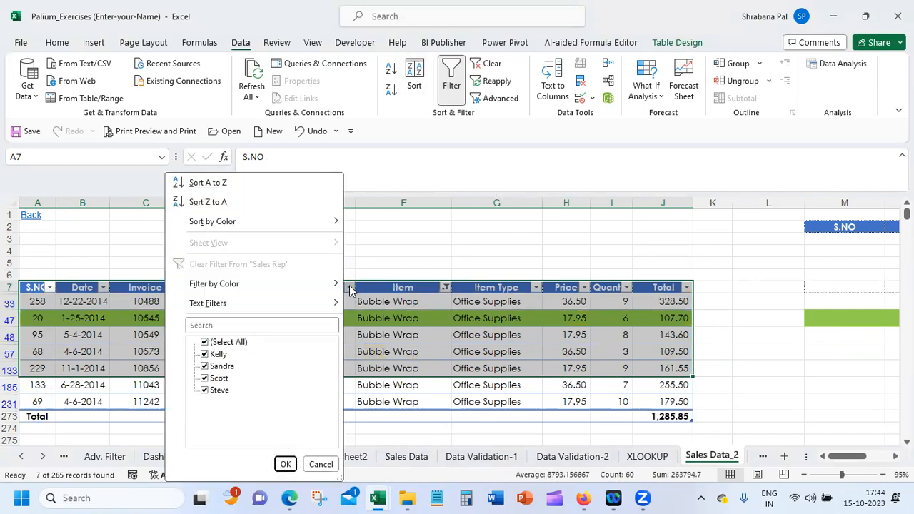
left_click(218, 343)
left_click(209, 390)
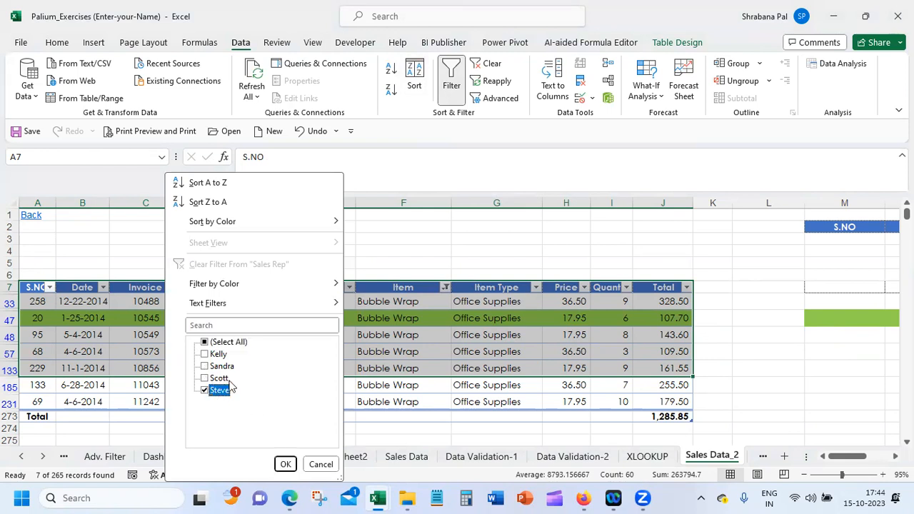
left_click(206, 367)
left_click(208, 390)
left_click(208, 390)
left_click(285, 465)
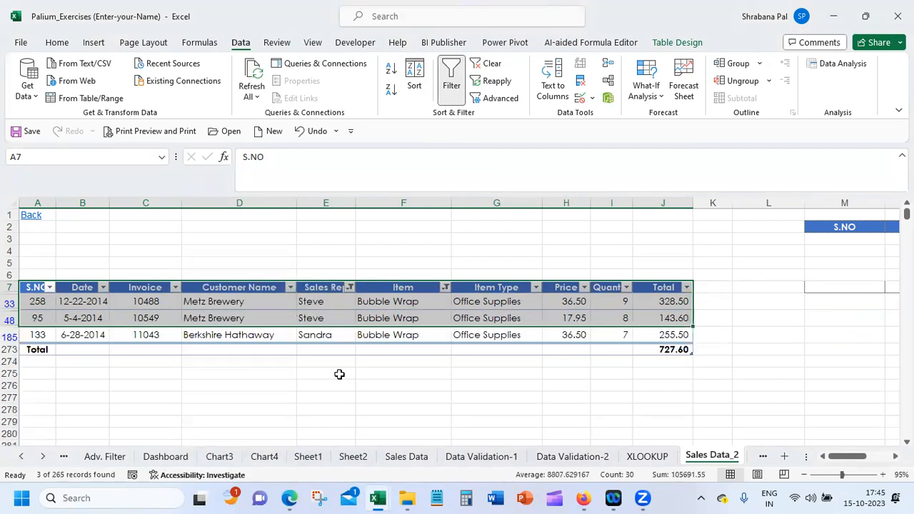
Filter the Total column with a number filter for values greater than 200
left_click(688, 287)
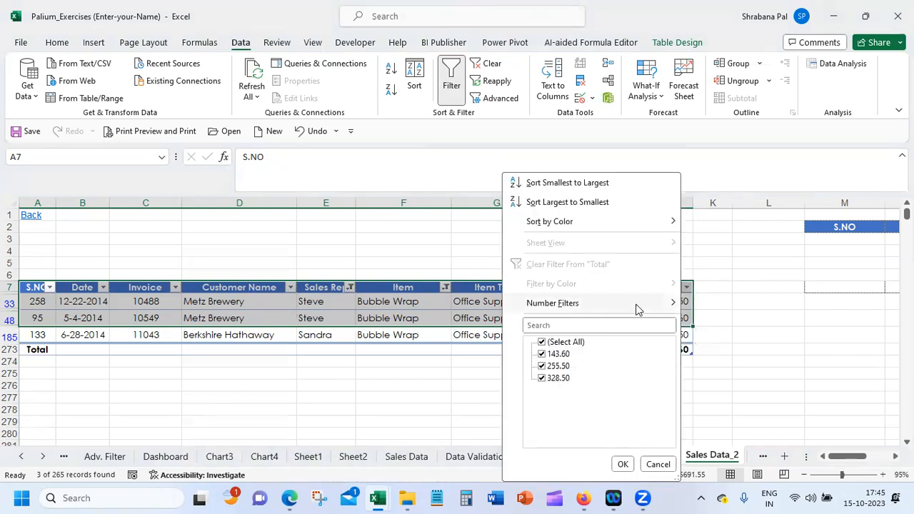
mouse_move(641, 308)
left_click(740, 313)
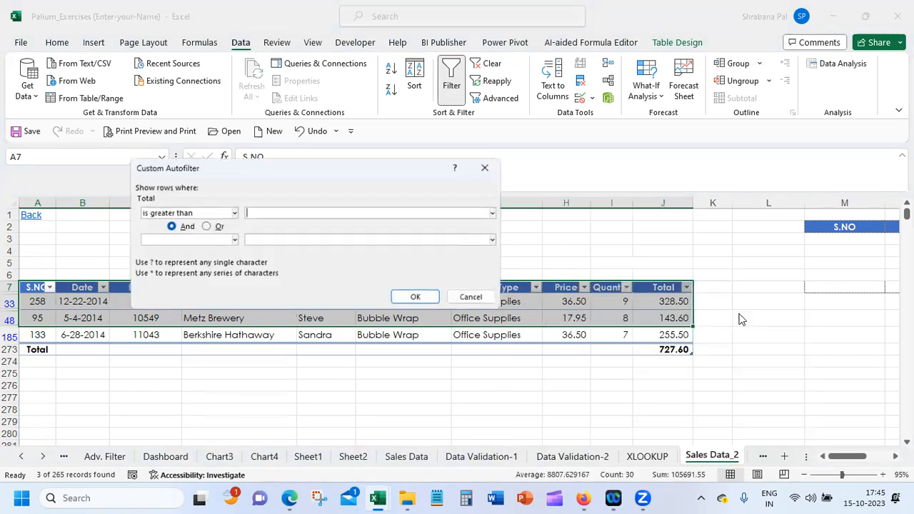
left_click(271, 214)
type("2")
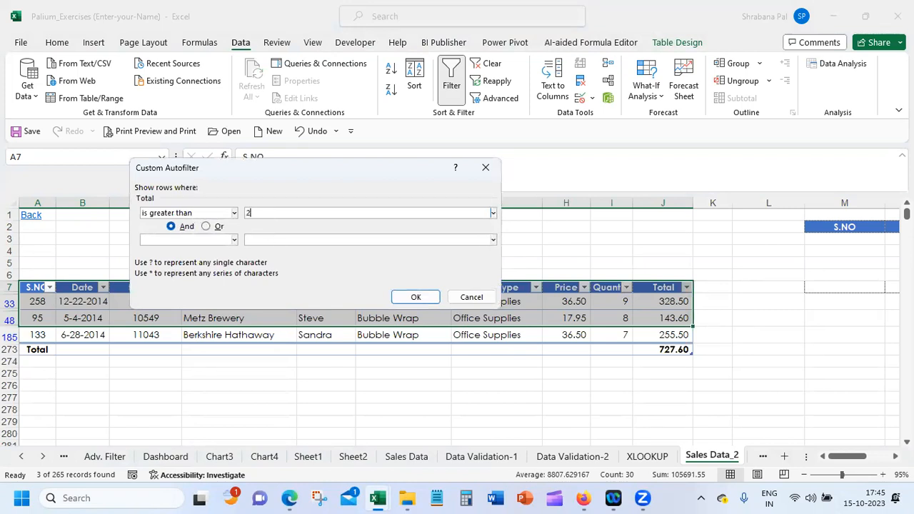
type("00")
left_click(416, 298)
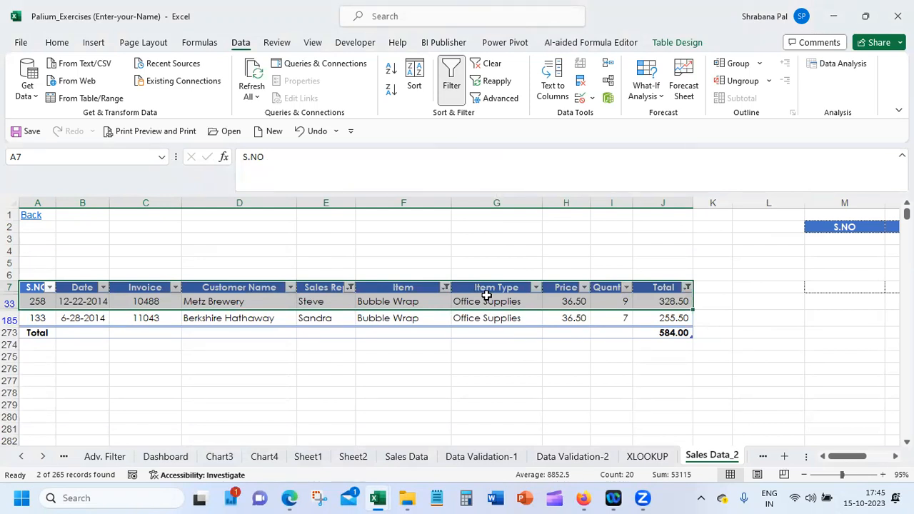
Reset the sales table's filters and filter the Sales Rep column to only the first representative in its list
left_click(459, 69)
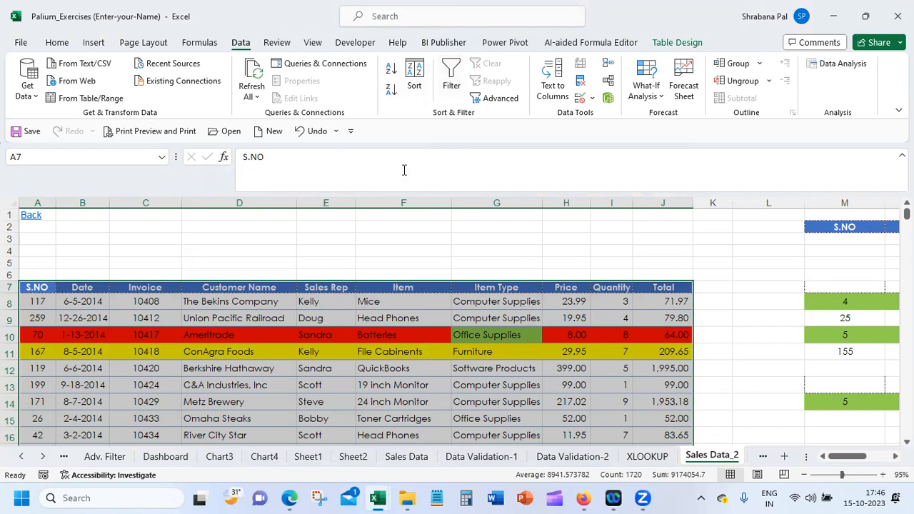
left_click(459, 69)
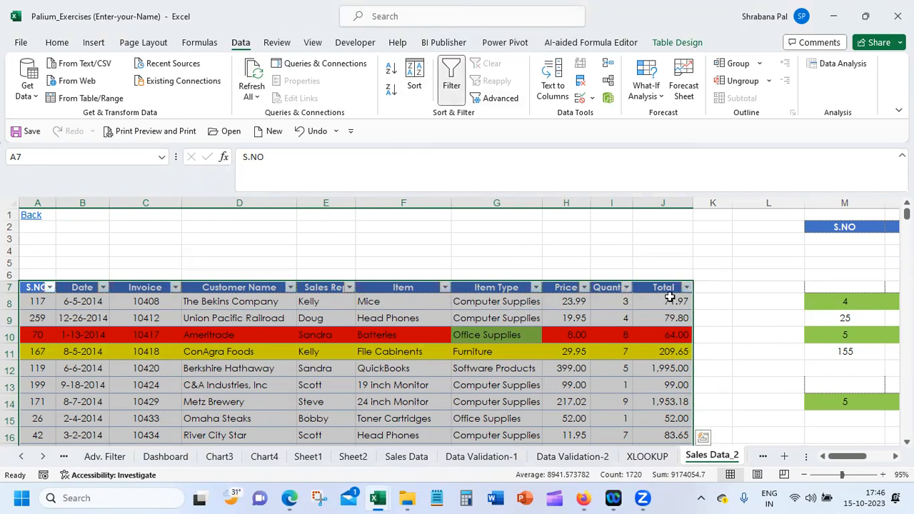
left_click(667, 301)
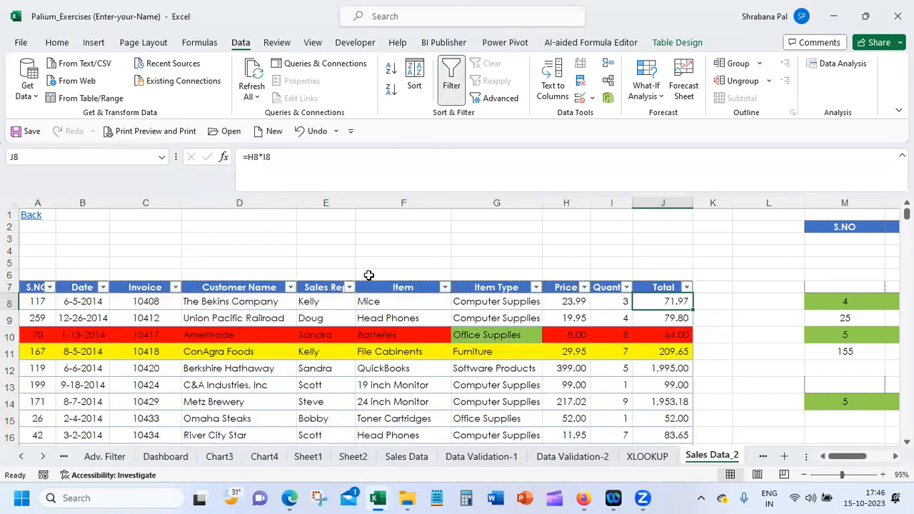
left_click(350, 288)
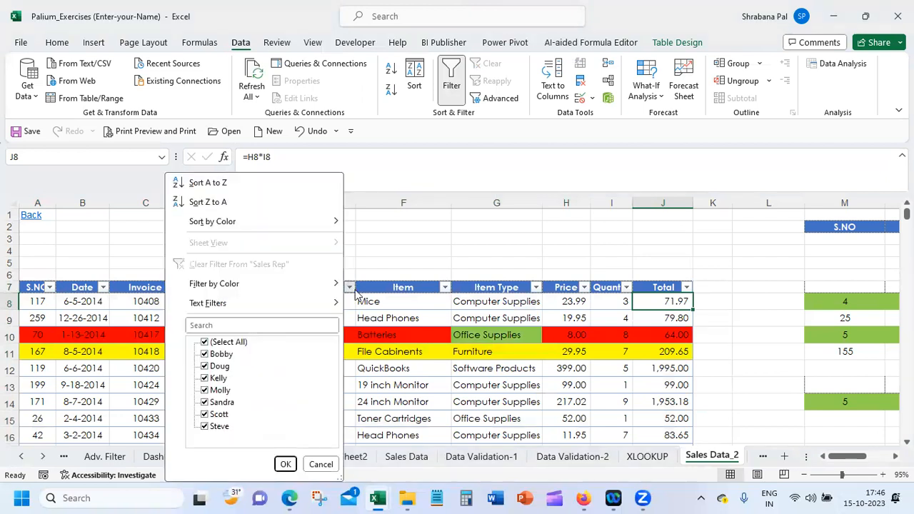
left_click(215, 341)
left_click(217, 354)
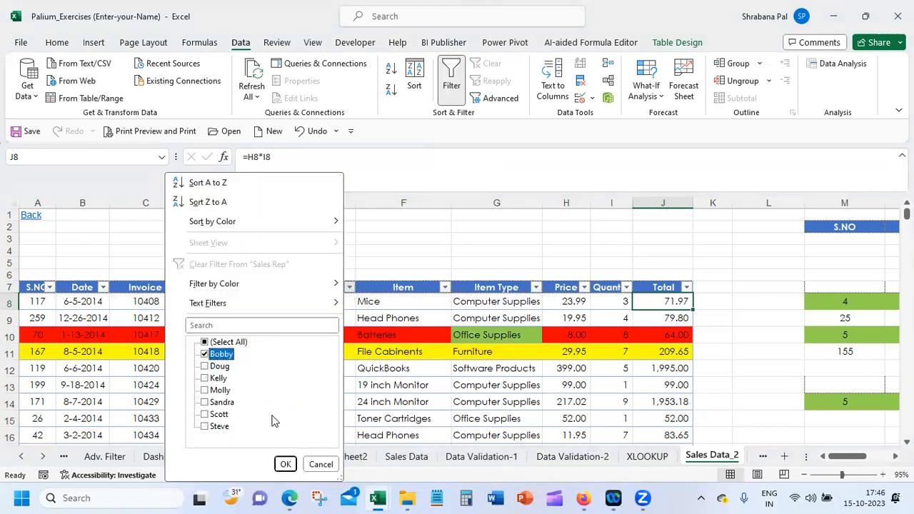
left_click(285, 464)
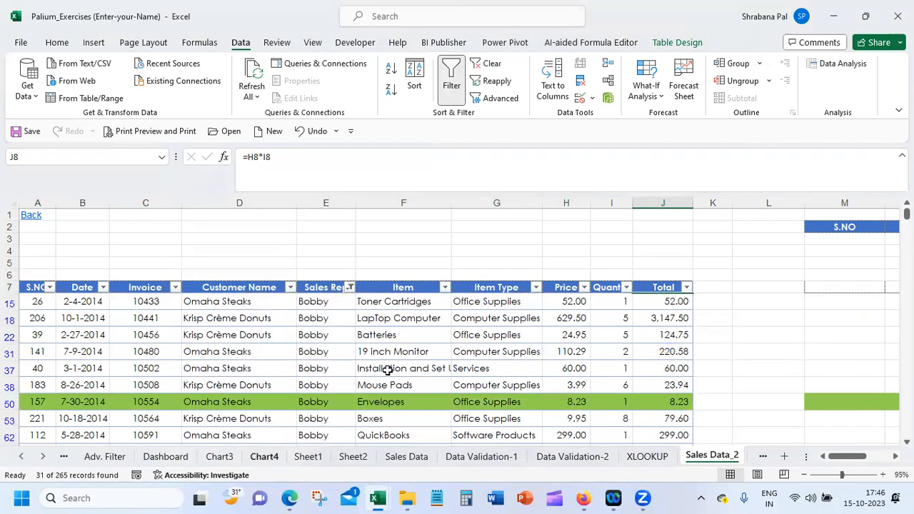
Filter the Item column to Chair only
left_click(444, 287)
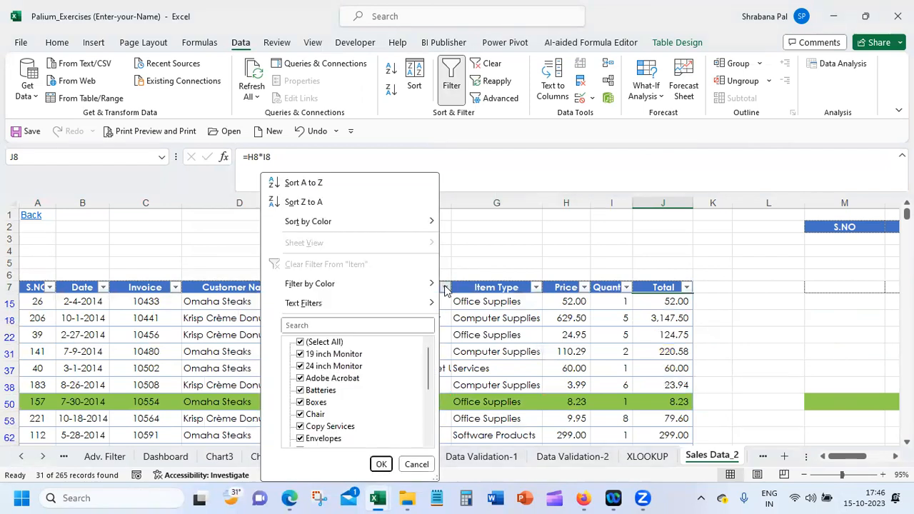
left_click(327, 342)
left_click(315, 416)
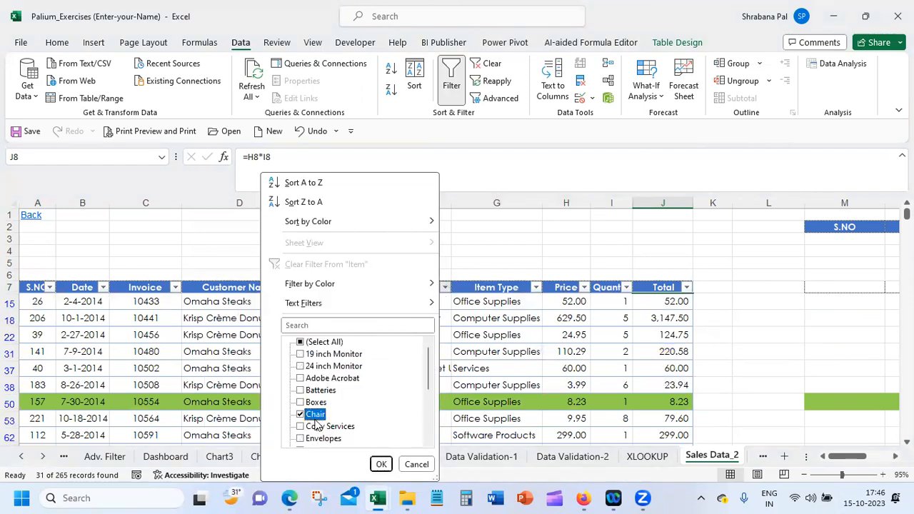
left_click(381, 465)
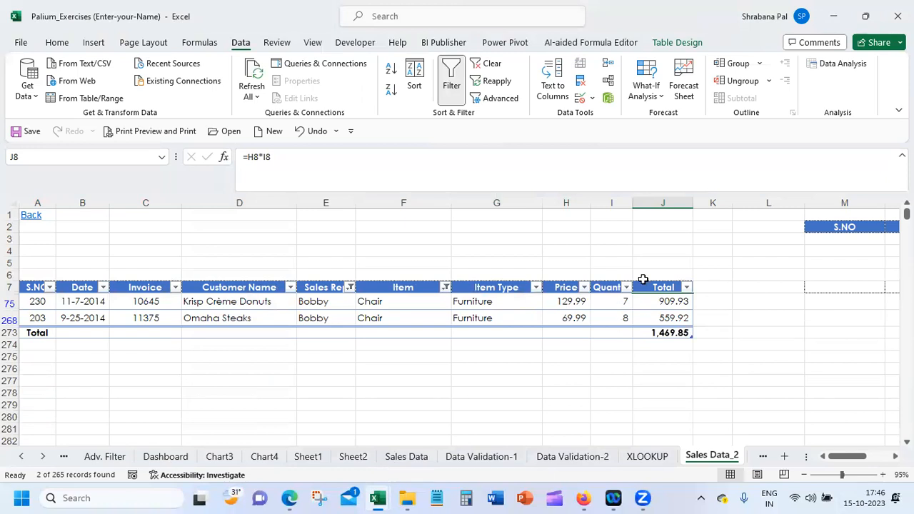
Filter the Total column with a number filter for values greater than 600
left_click(686, 287)
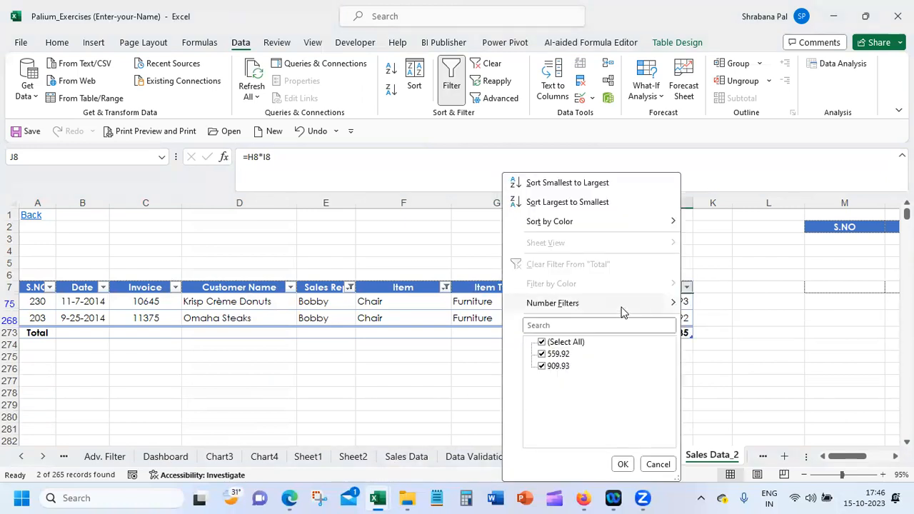
mouse_move(622, 310)
left_click(788, 318)
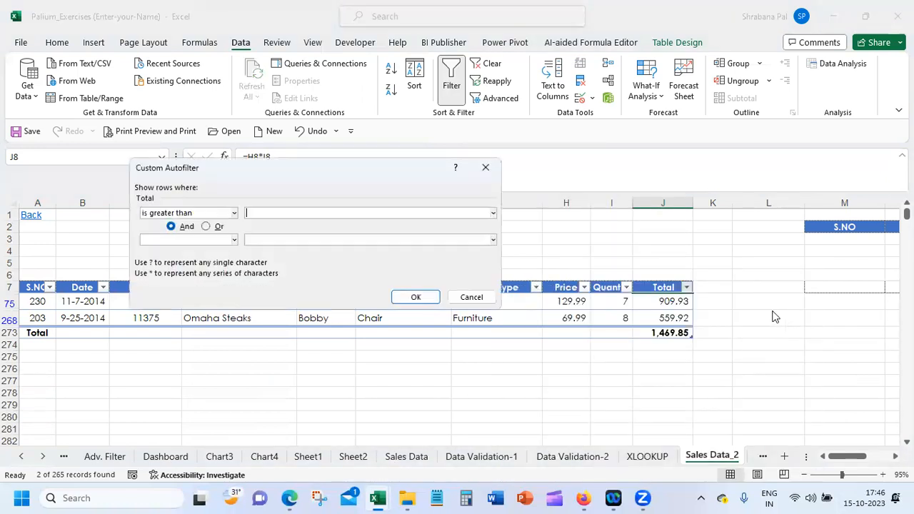
type("600")
left_click(414, 297)
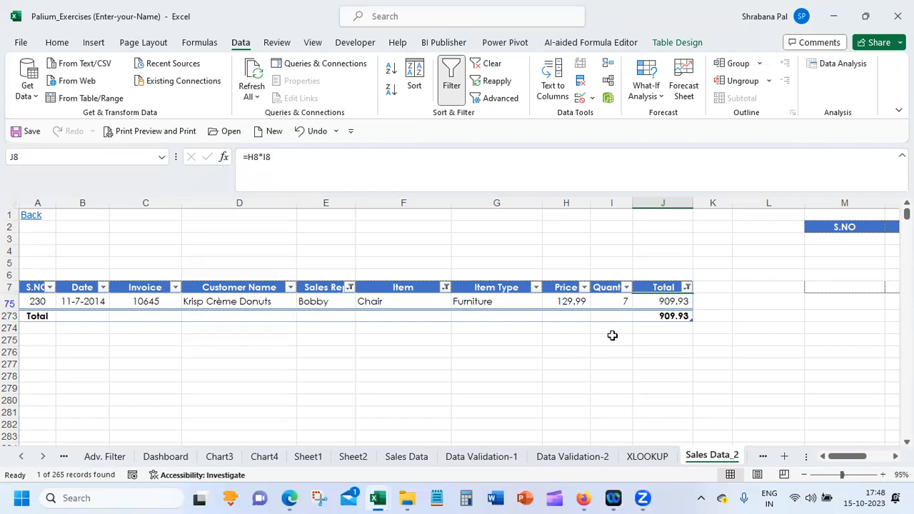
Remove all filters and filter buttons from the sales table
left_click(449, 79)
left_click(449, 78)
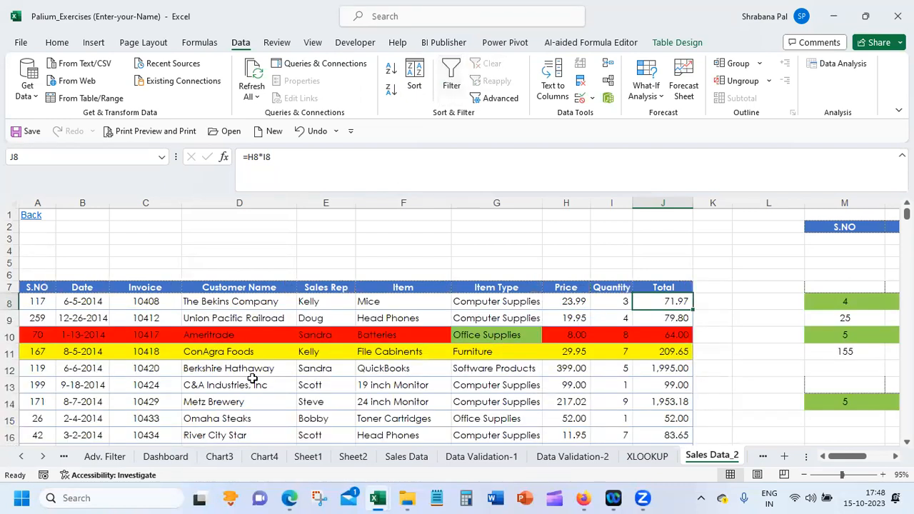
left_click(230, 316)
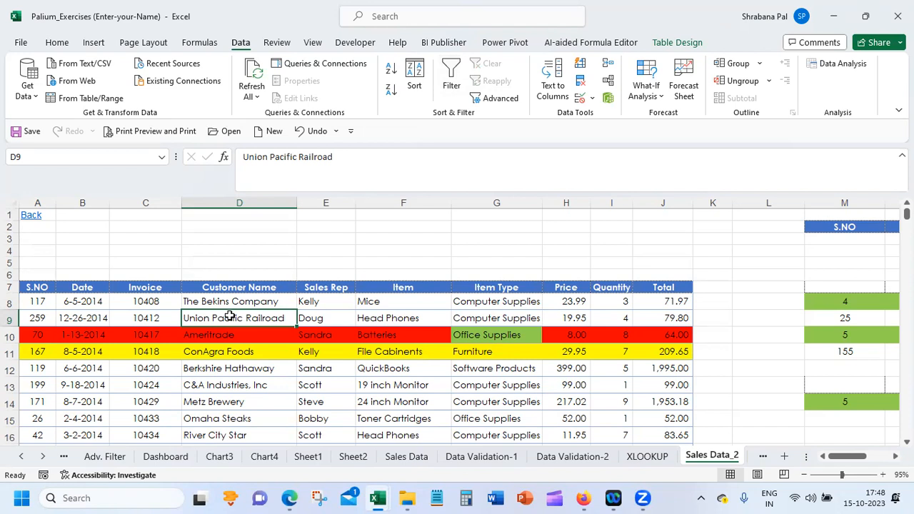
Turn the sales table's filter buttons on and off again
key("alt")
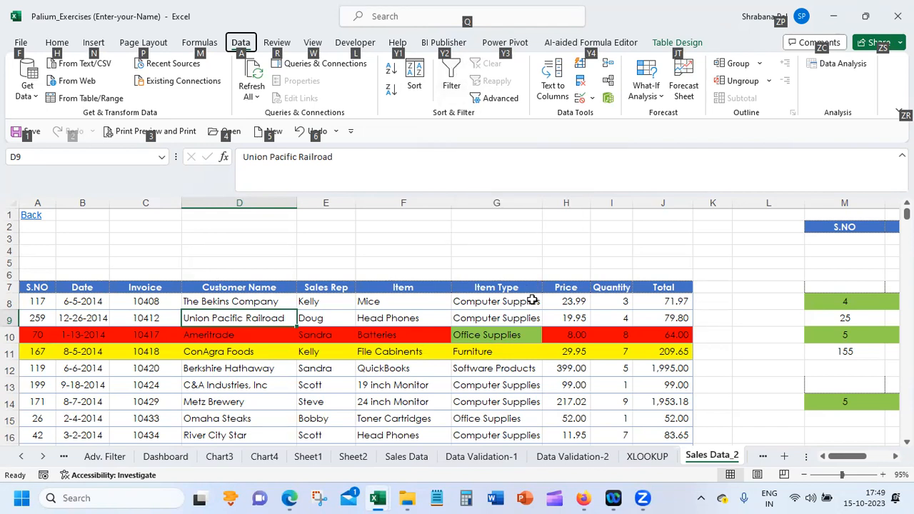
key("a")
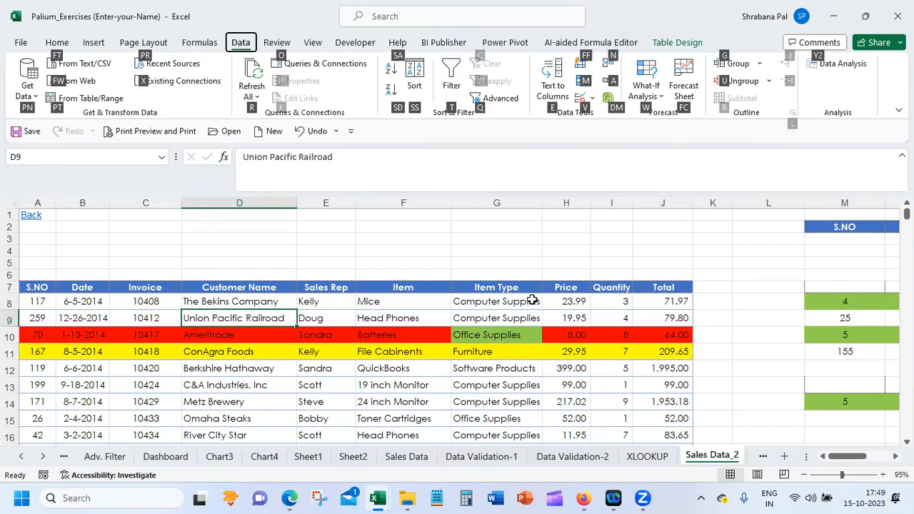
key("t")
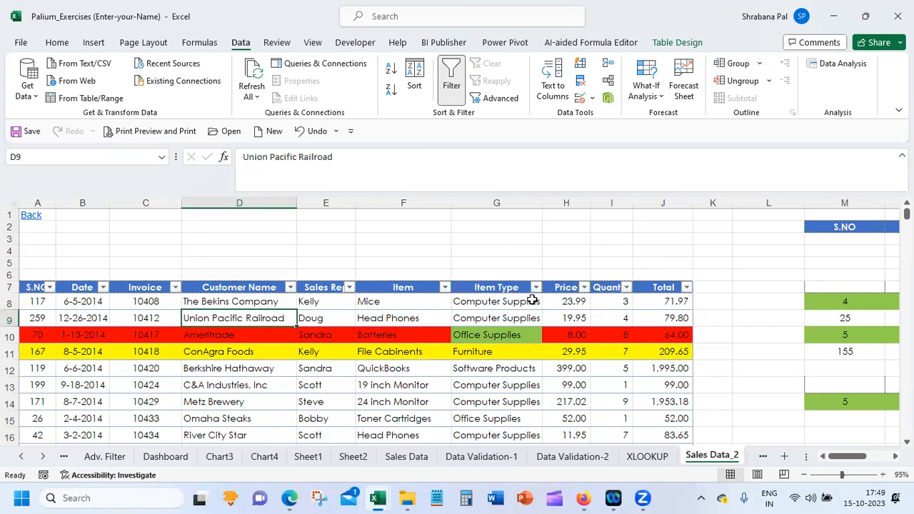
key("ctrl+shift+l")
Insert one blank sheet row above the first record of the sales table, at row 8
left_click(460, 300)
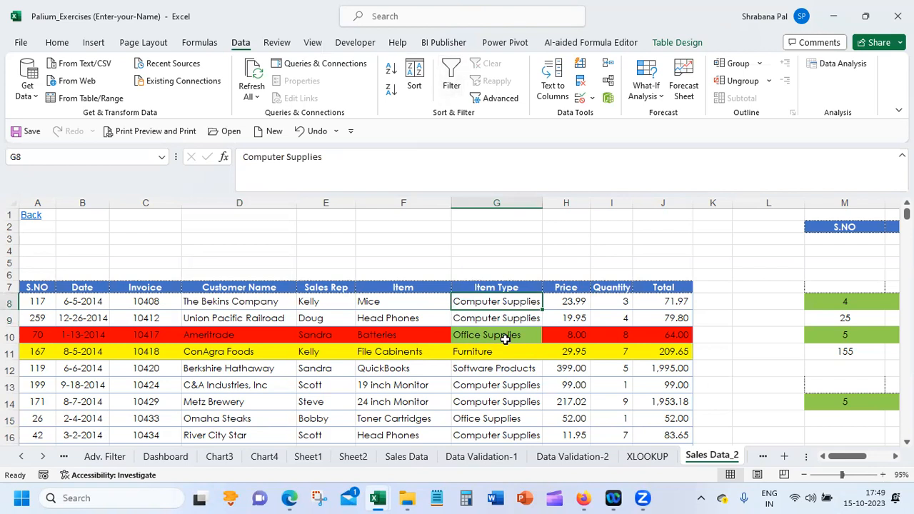
key("alt")
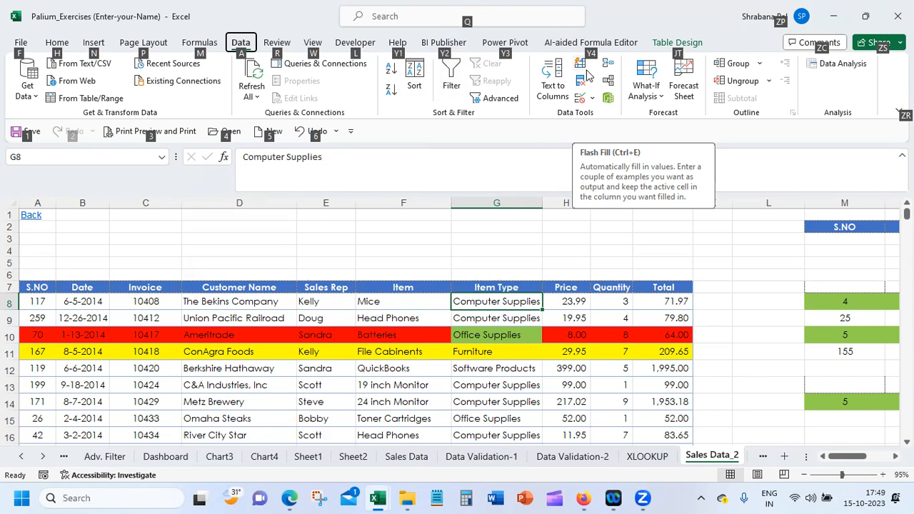
key("h")
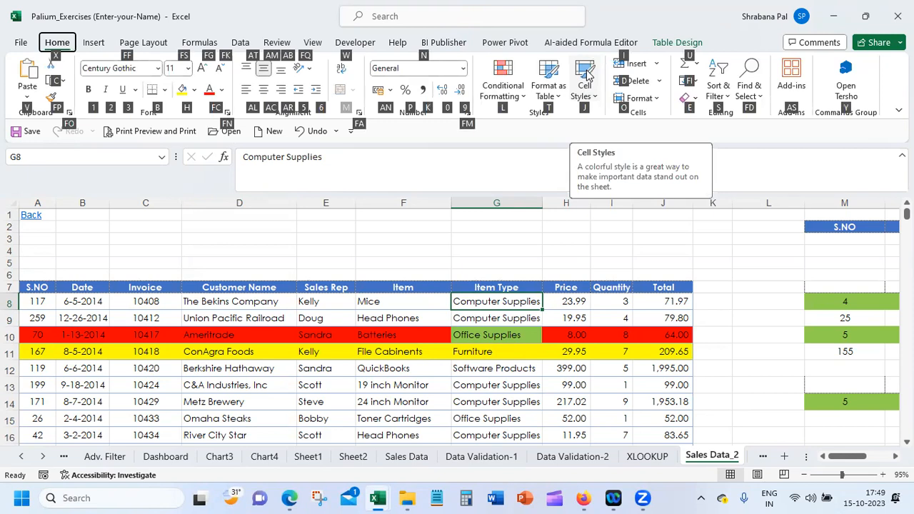
key("i")
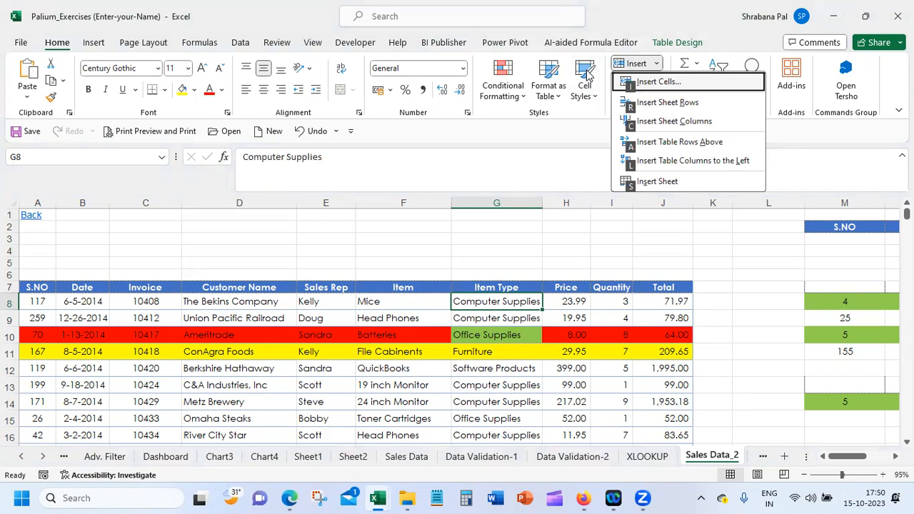
key("Escape")
key("r")
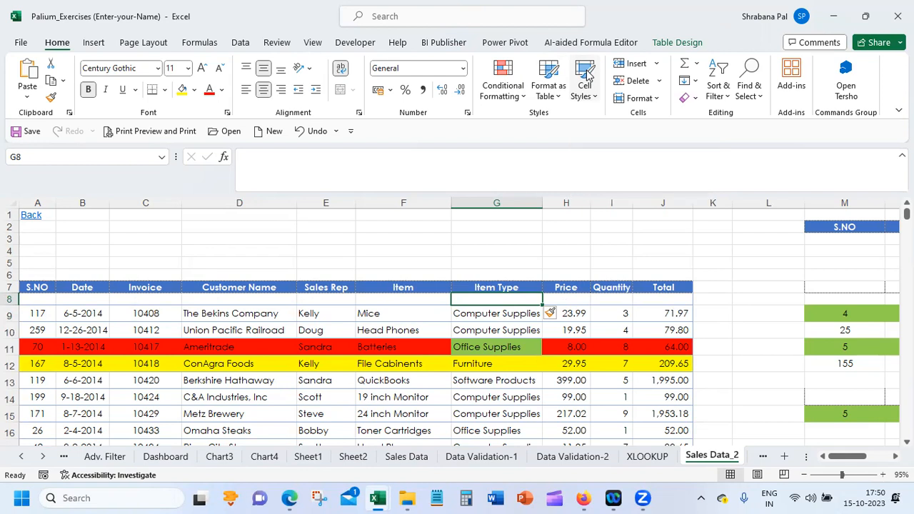
Insert three more blank sheet rows at row 8, directly below the table's header row
key("alt+h")
key("i")
key("r")
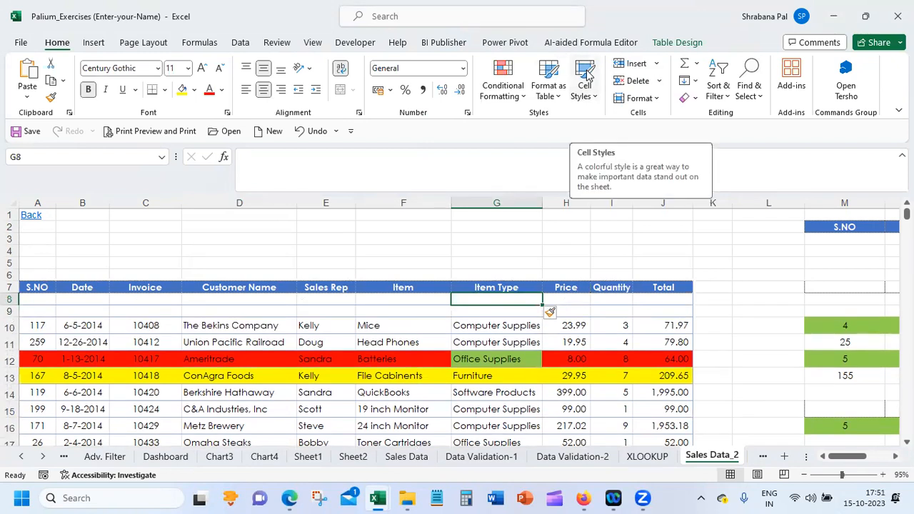
key("alt+h")
key("i")
key("r")
key("alt")
key("h")
key("i")
key("r")
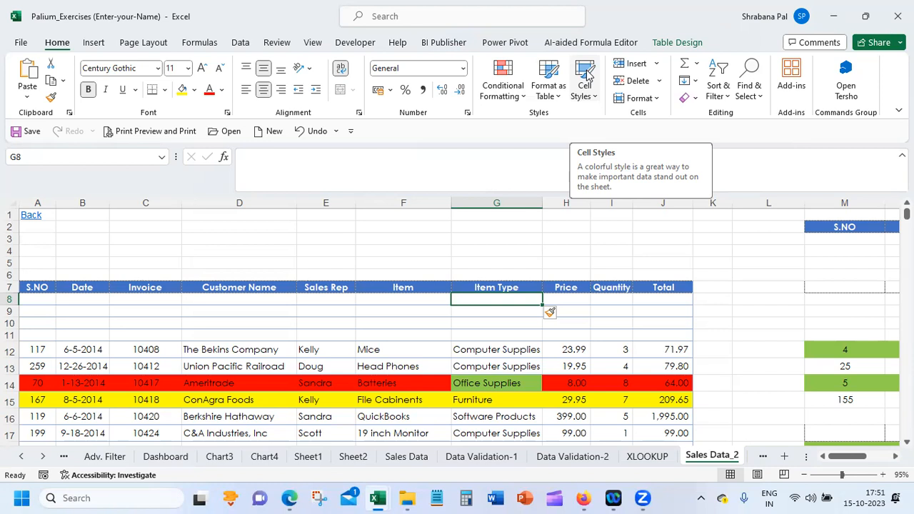
Insert a blank sheet column before the Item Type column
key("alt")
key("h")
key("i")
key("Escape")
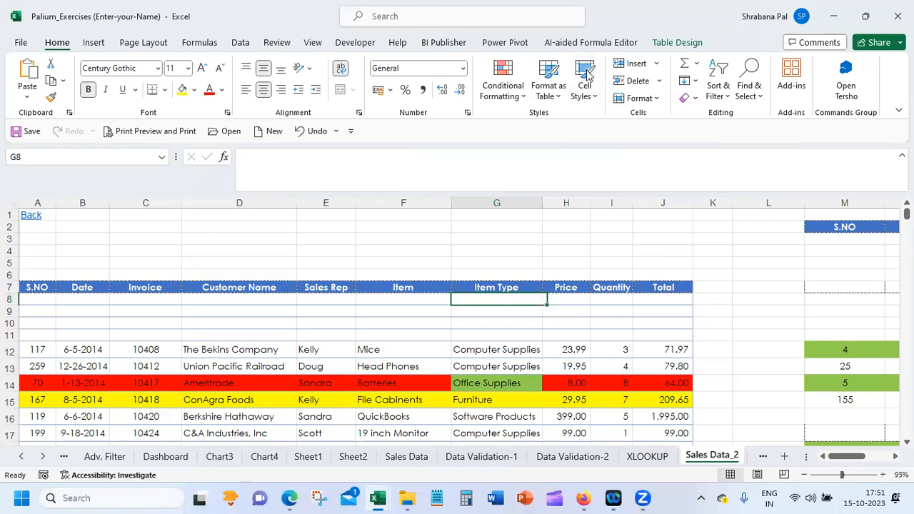
key("alt+h")
key("i")
key("c")
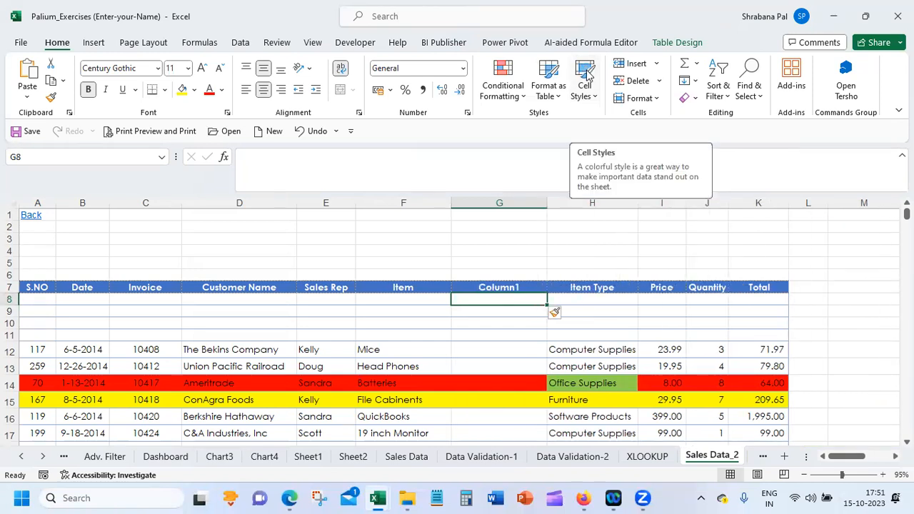
Undo the column insertion and all the blank row insertions in the sales table
key("ctrl+z")
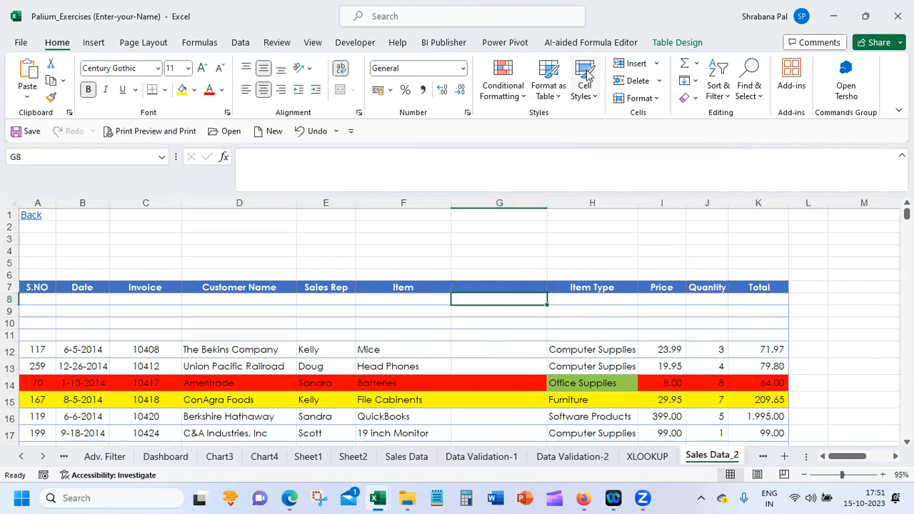
key("ctrl+z")
key("ctrl+z")
key("ctrl+z")
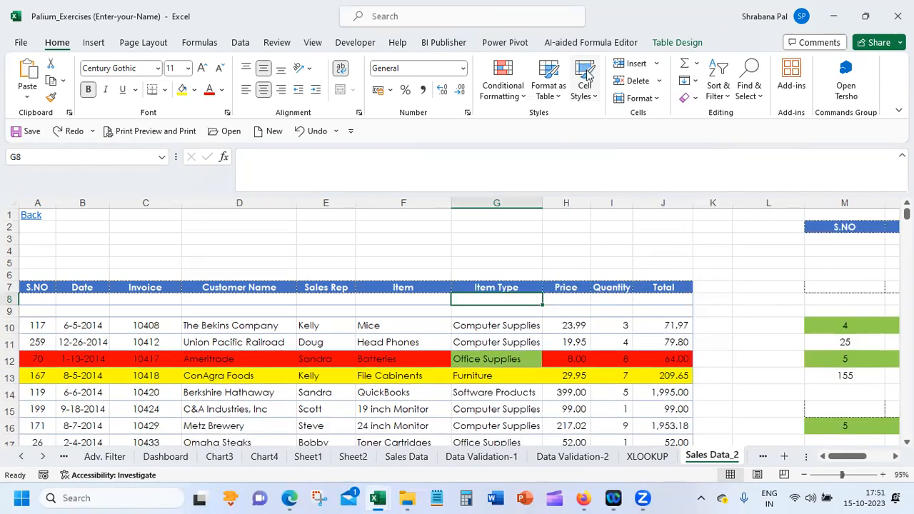
key("ctrl+z")
key("ctrl+z")
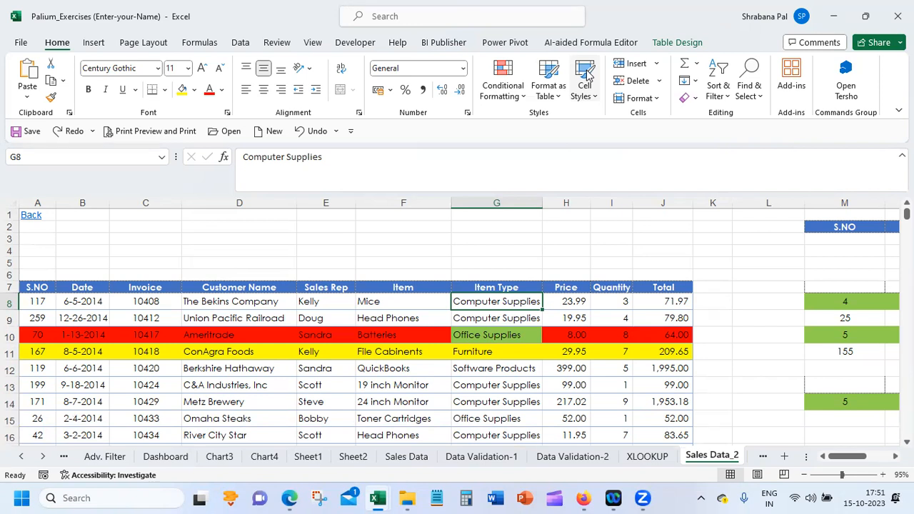
Turn on the filter buttons in the sales table's header row
left_click_drag(32, 287, 646, 421)
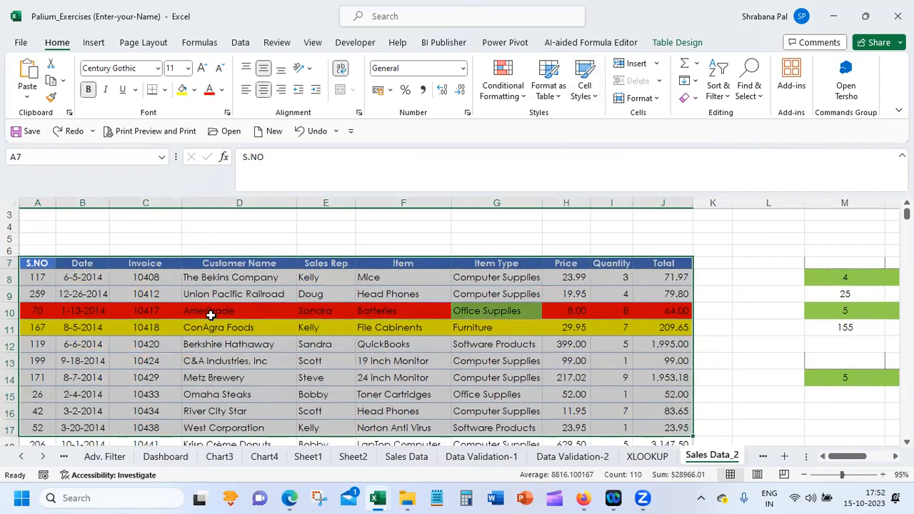
left_click(236, 278)
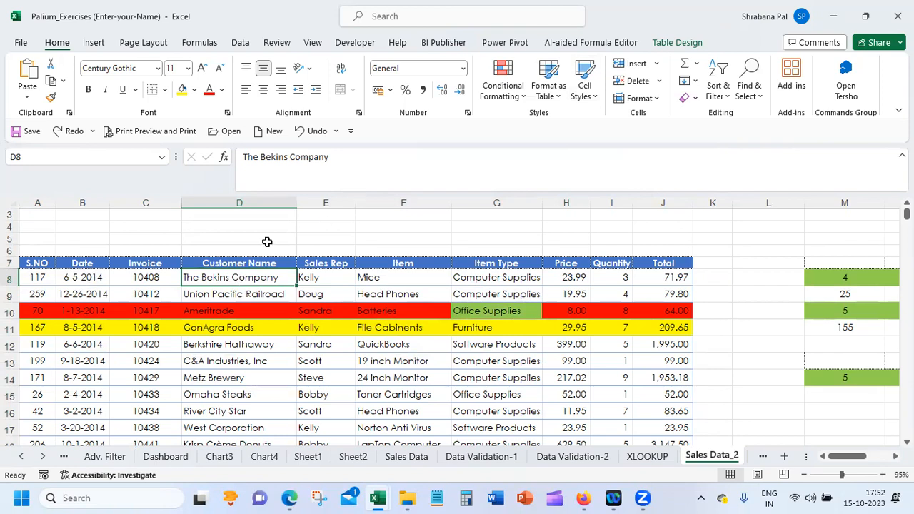
left_click(240, 43)
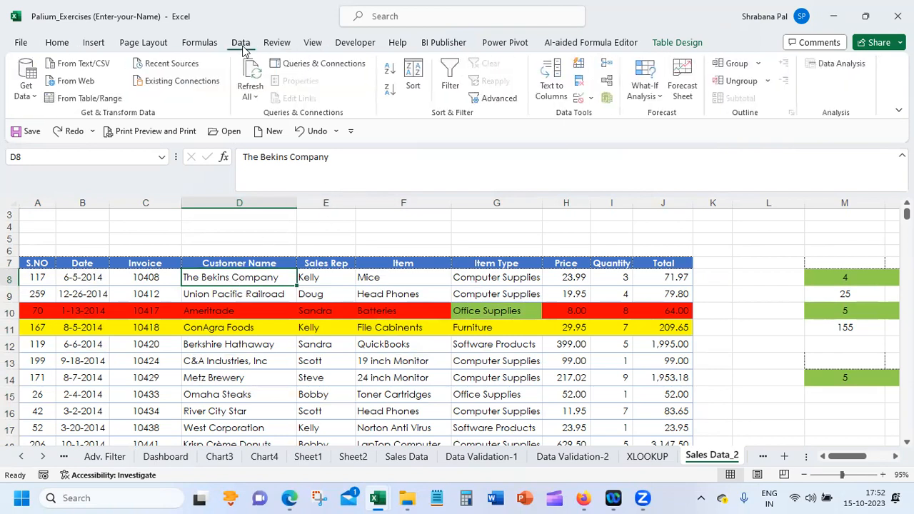
left_click(451, 79)
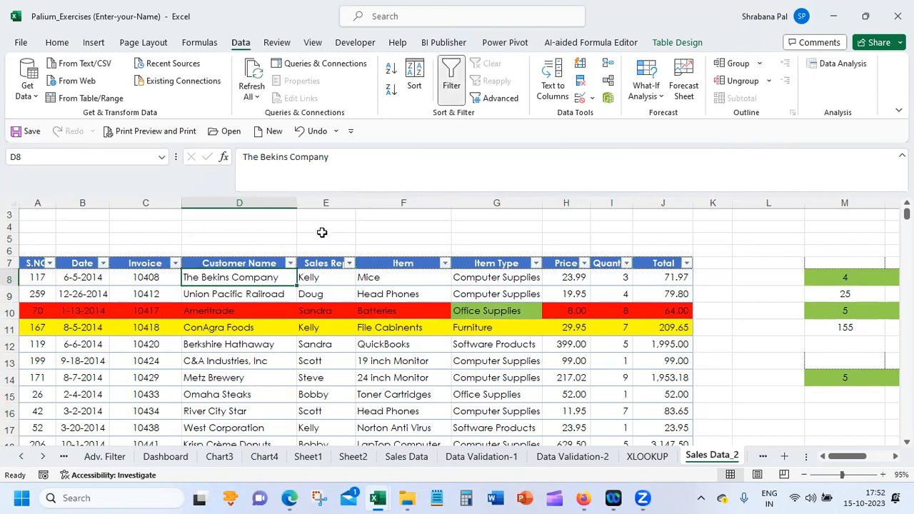
Filter the Customer Name column to Berkshire Hathaway only and review the rows down to the Total row
left_click(290, 264)
left_click(167, 342)
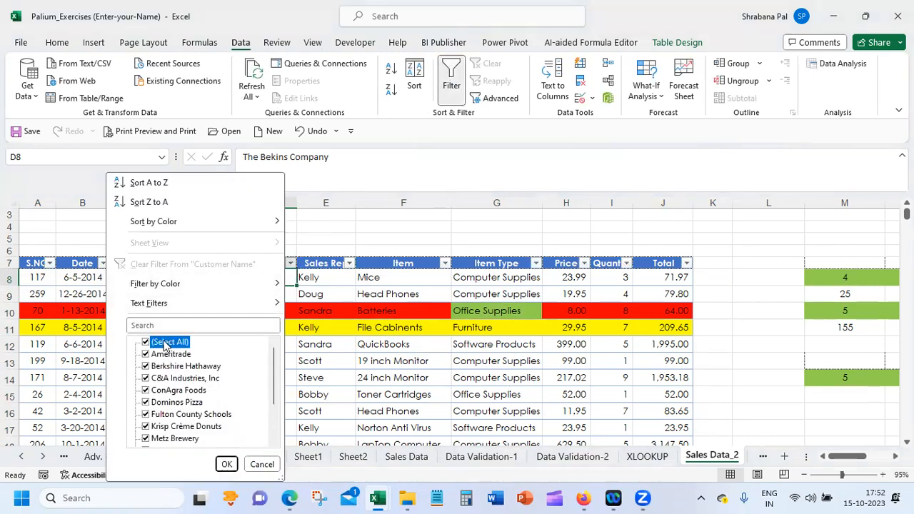
left_click(184, 367)
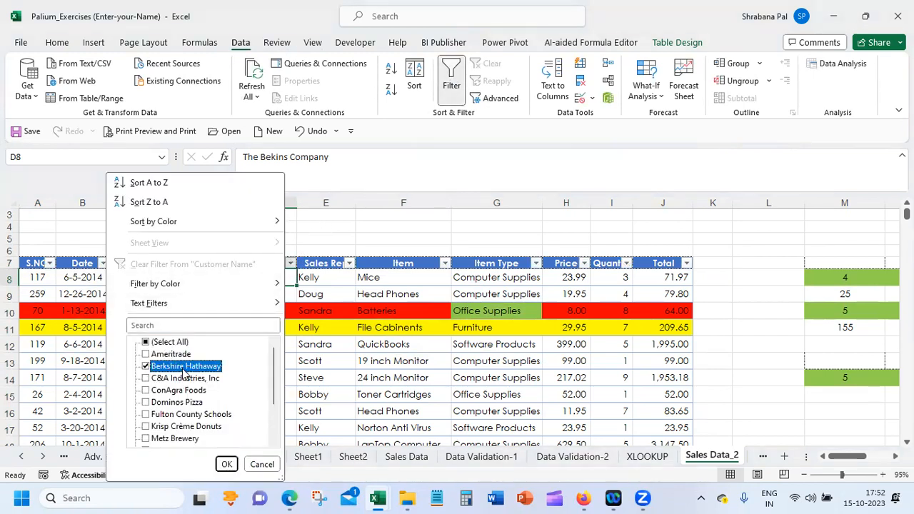
left_click(226, 464)
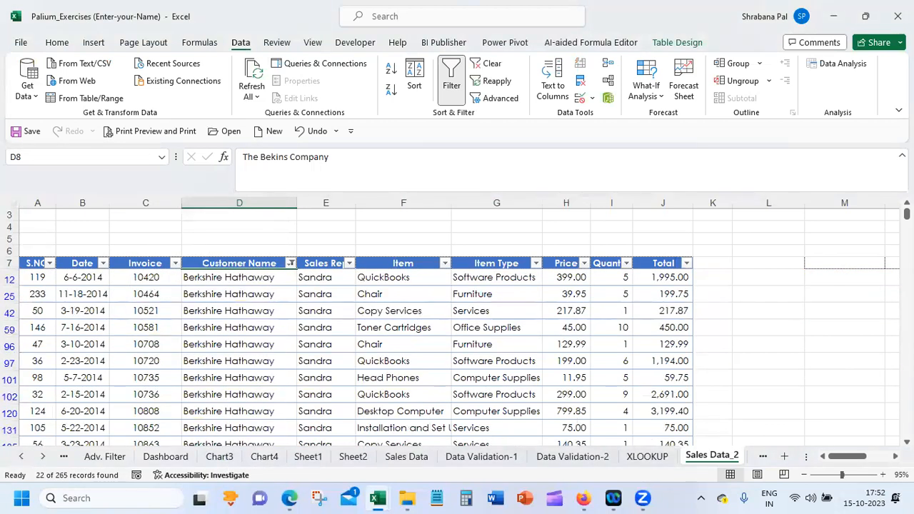
scroll(674, 427, "down", 5)
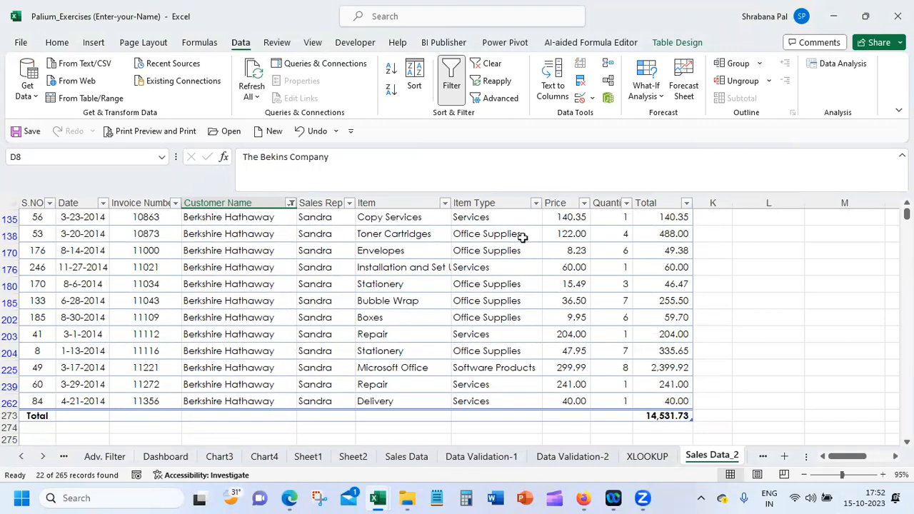
Change the Customer Name filter to Ameritrade only and review the rows down to the Total row
left_click(291, 205)
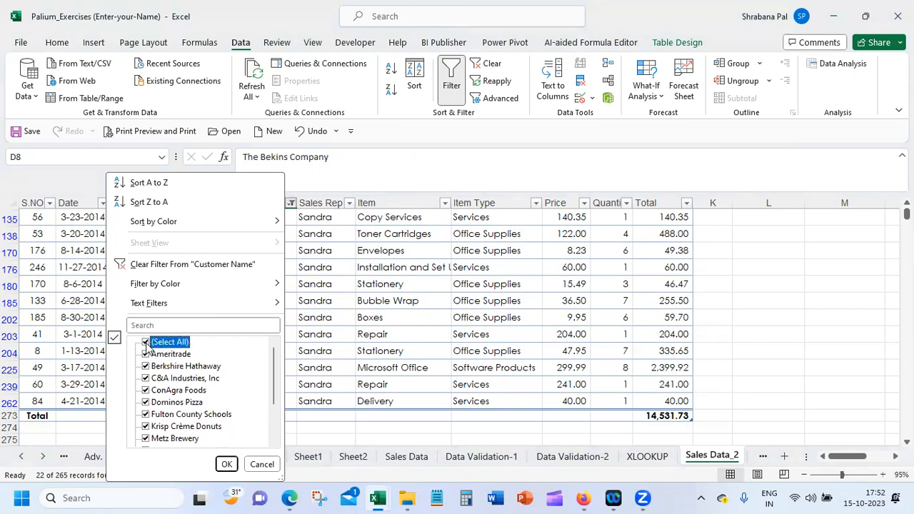
left_click(146, 343)
left_click(147, 354)
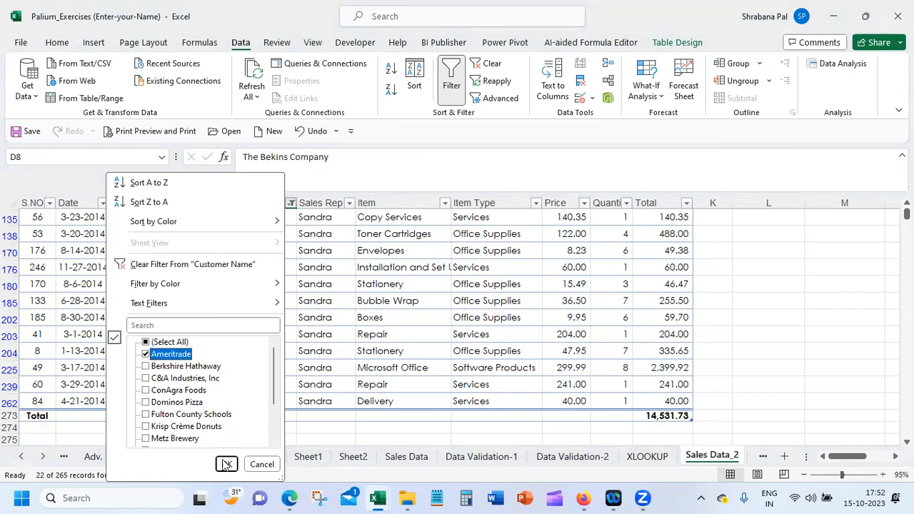
left_click(226, 464)
scroll(687, 307, "down", 5)
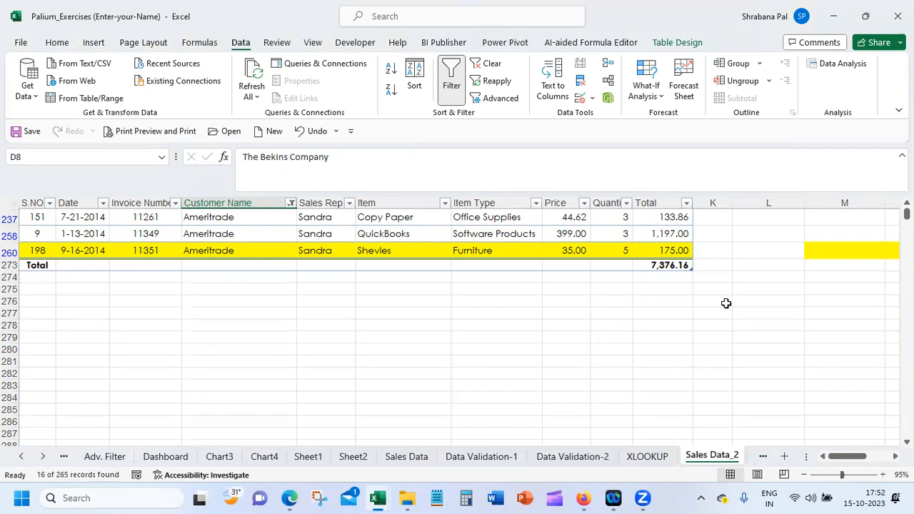
Turn off filtering for the sales table and return to the top of the sheet
left_click(456, 230)
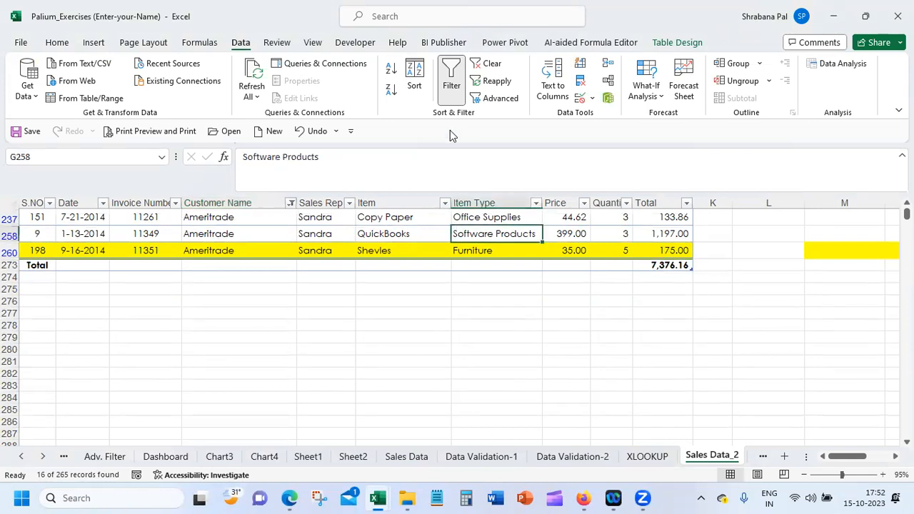
left_click(448, 77)
left_click_drag(905, 214, 905, 208)
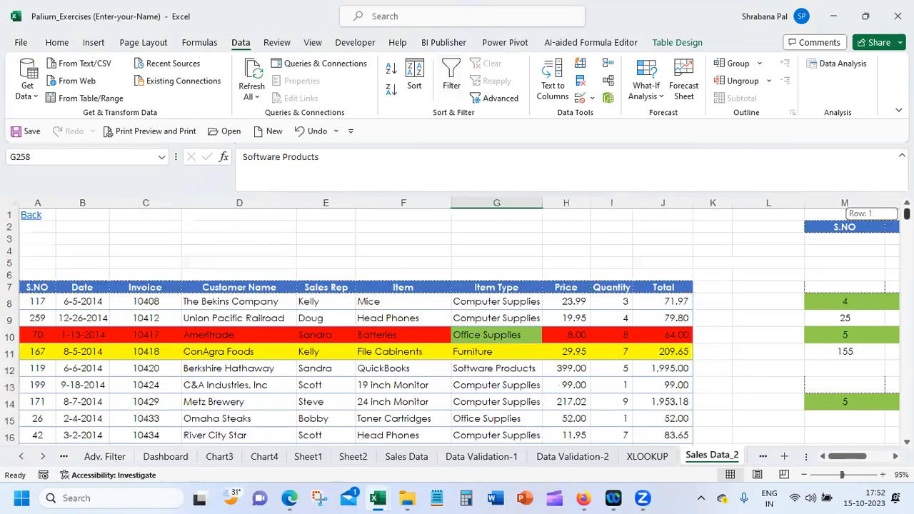
Select the sales table from its header through row 272 and examine the Insert commands and the Format as Table style gallery
left_click_drag(29, 286, 644, 403)
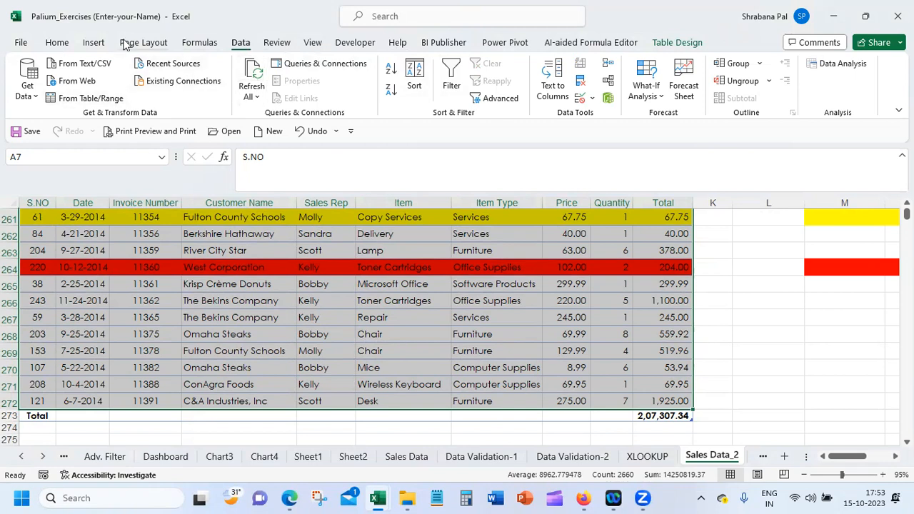
left_click(95, 44)
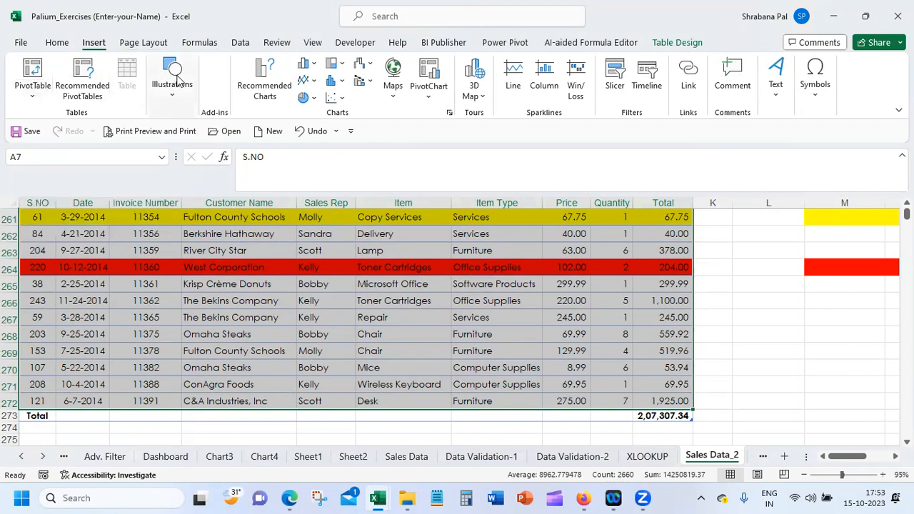
left_click(57, 43)
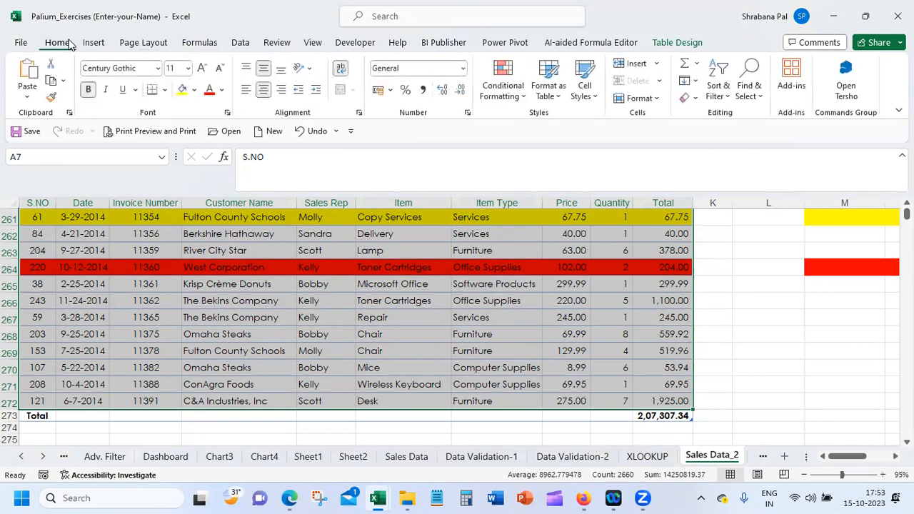
left_click(546, 93)
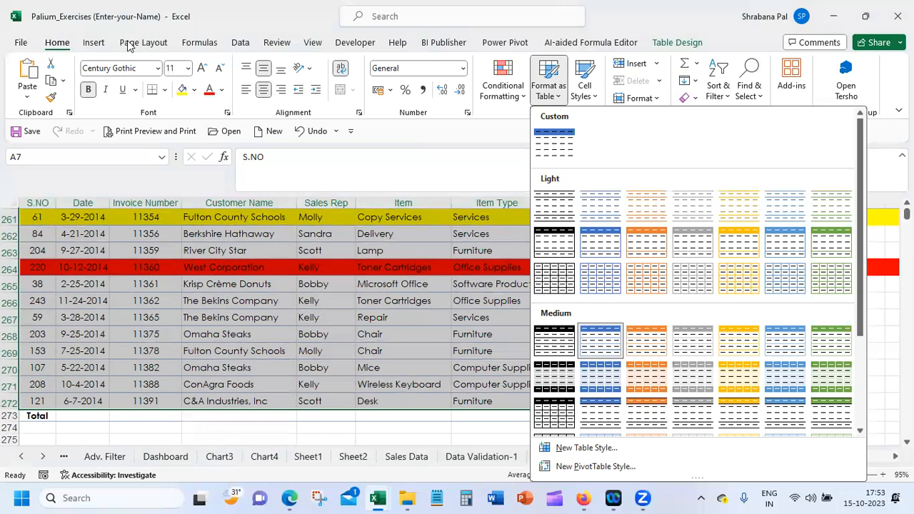
left_click(96, 44)
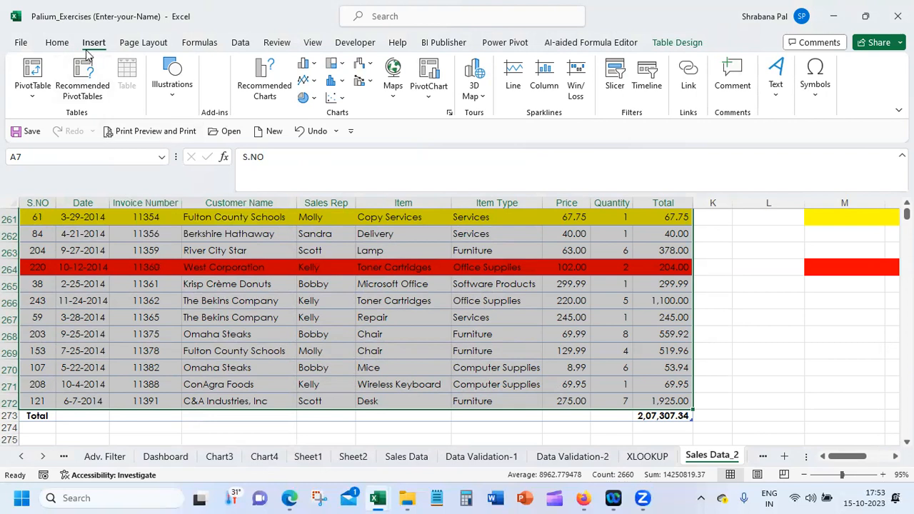
left_click(156, 47)
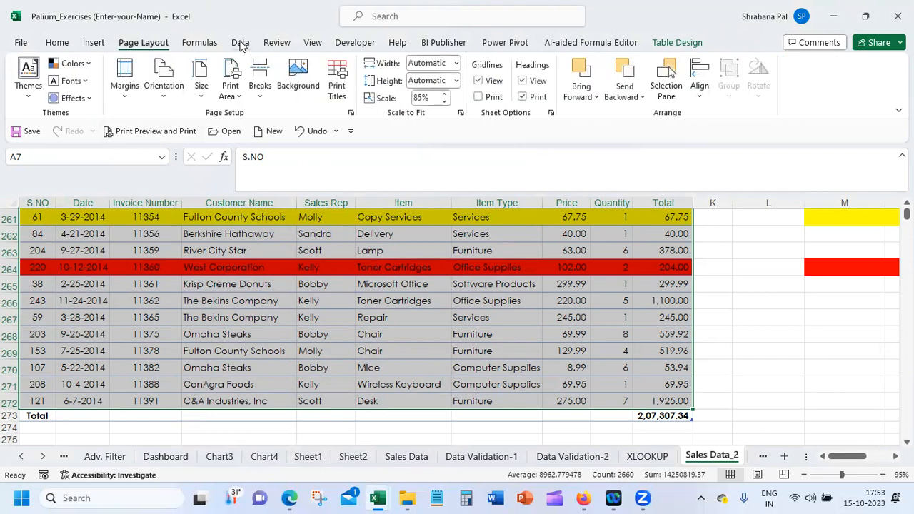
left_click(240, 45)
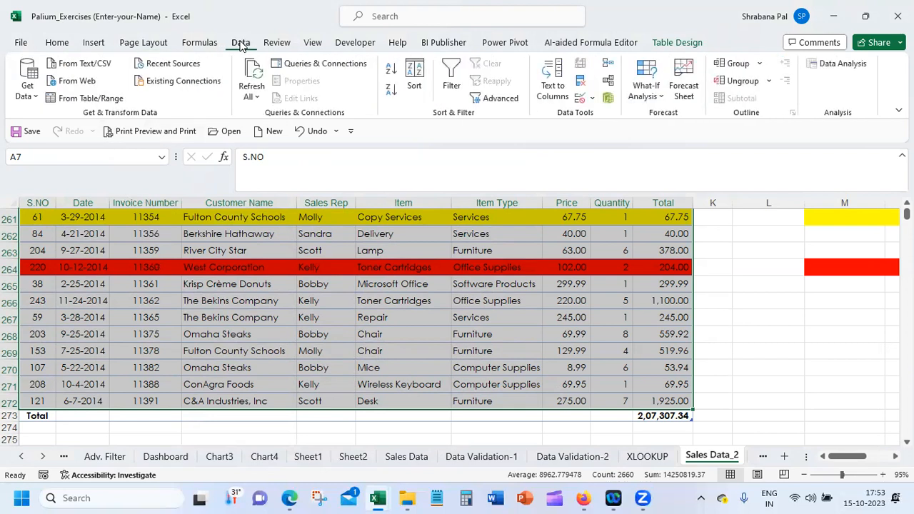
left_click(57, 43)
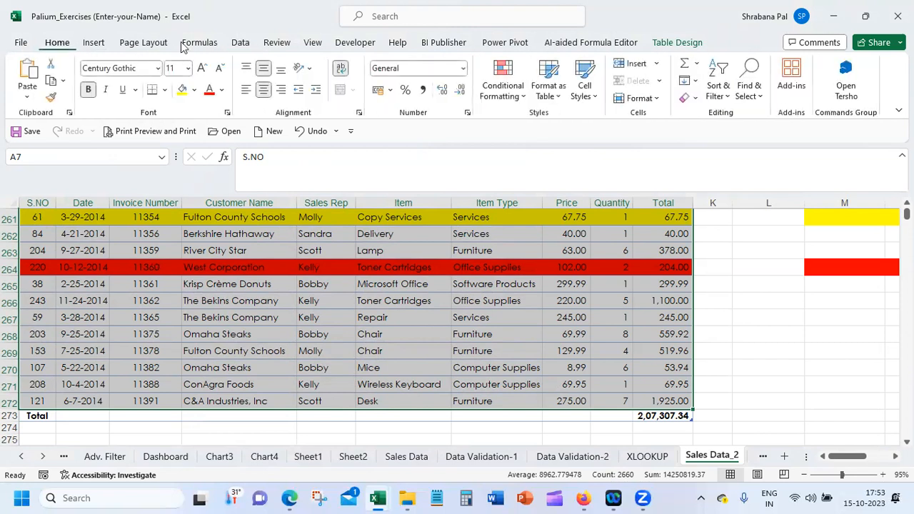
left_click(563, 98)
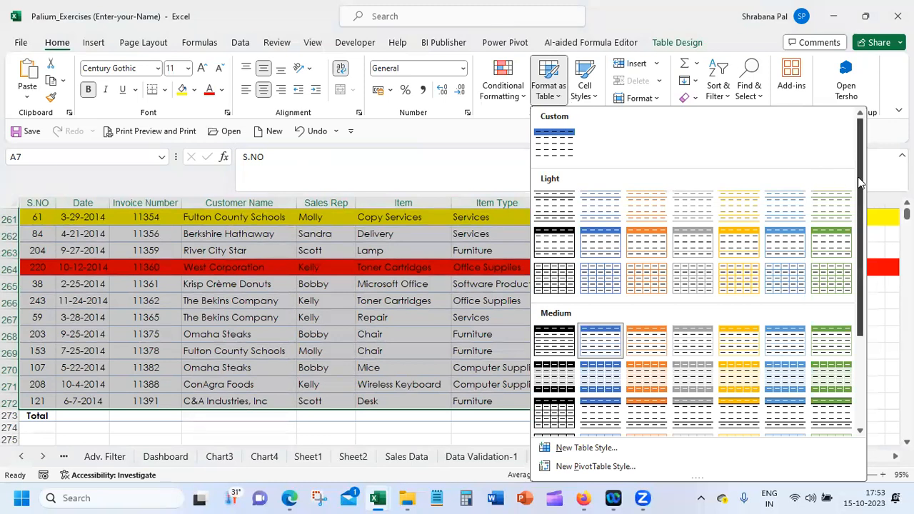
left_click_drag(857, 176, 858, 357)
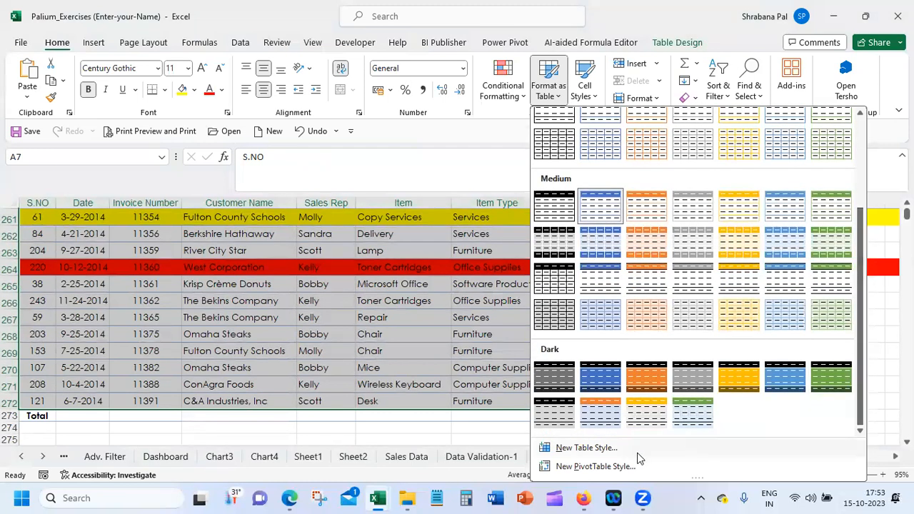
left_click(364, 6)
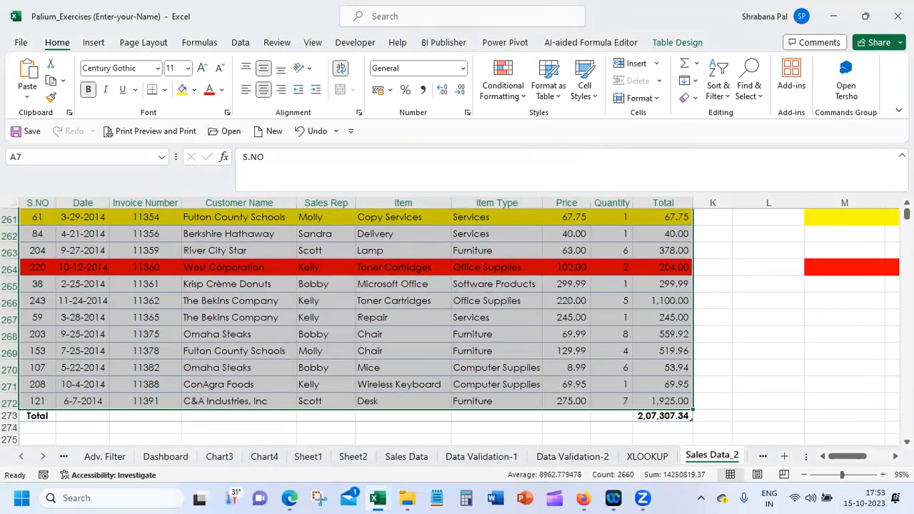
scroll(364, 257, "up", 20)
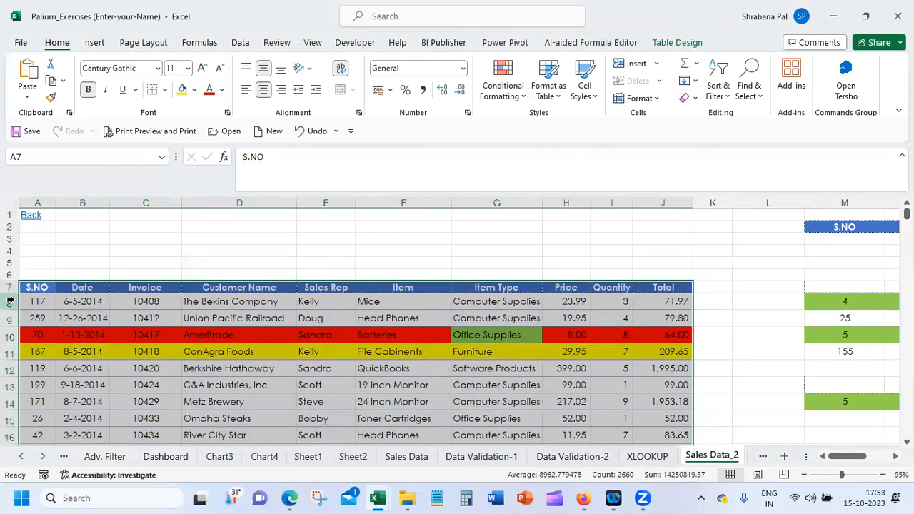
left_click(38, 287)
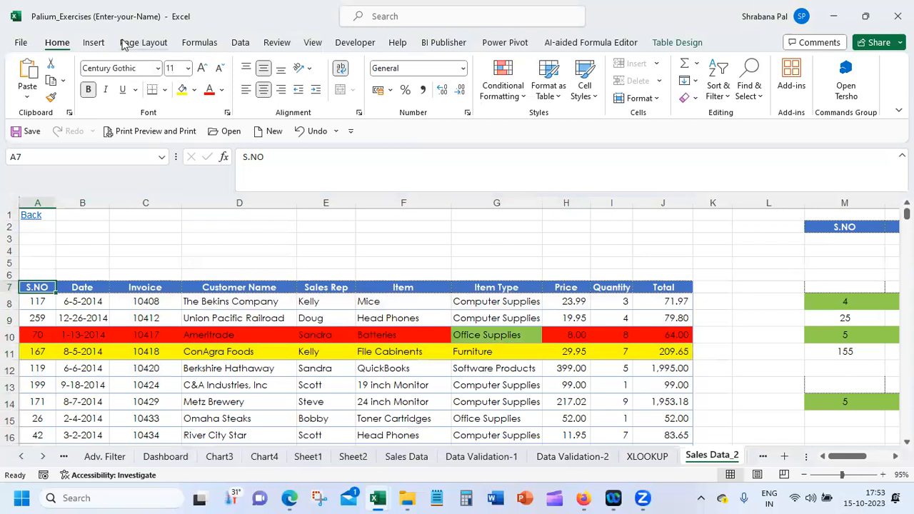
left_click(99, 44)
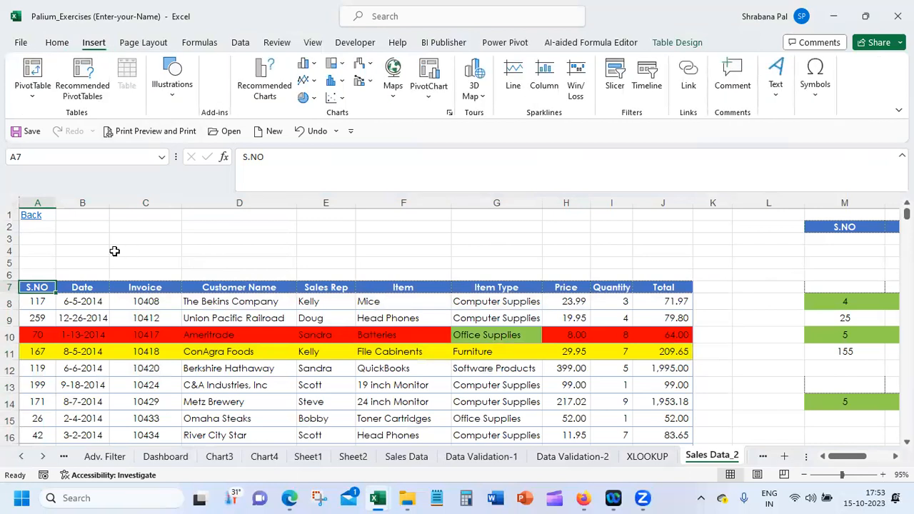
left_click(36, 271)
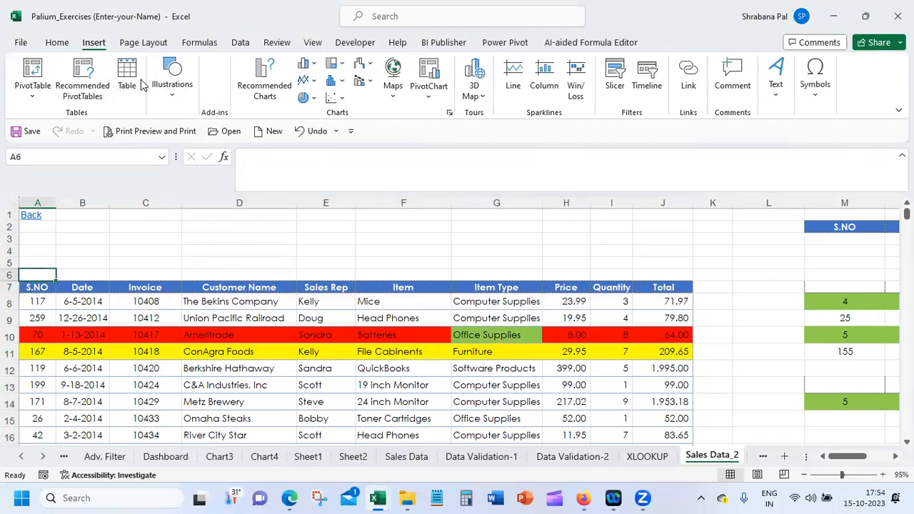
left_click(136, 82)
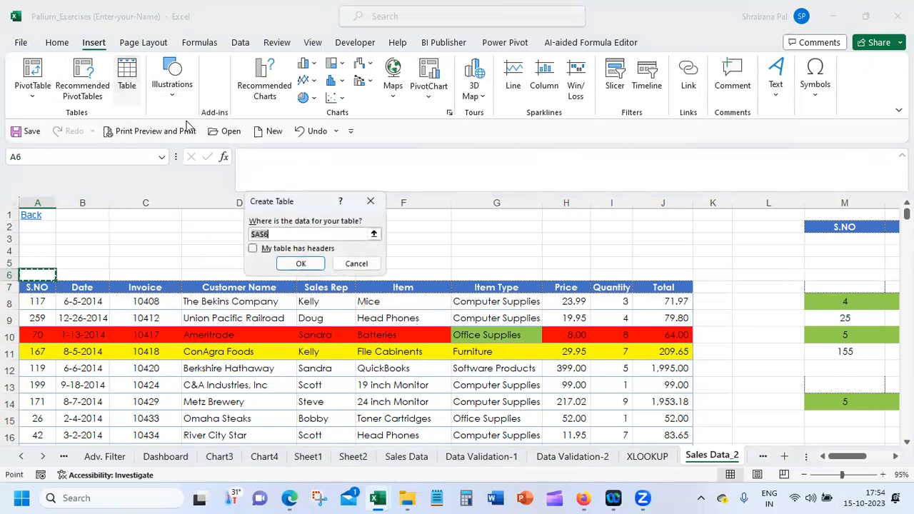
left_click(357, 264)
Select the sales table from the S.NO header through the Total row and convert it to a normal range
left_click(39, 287)
left_click_drag(39, 287, 646, 415)
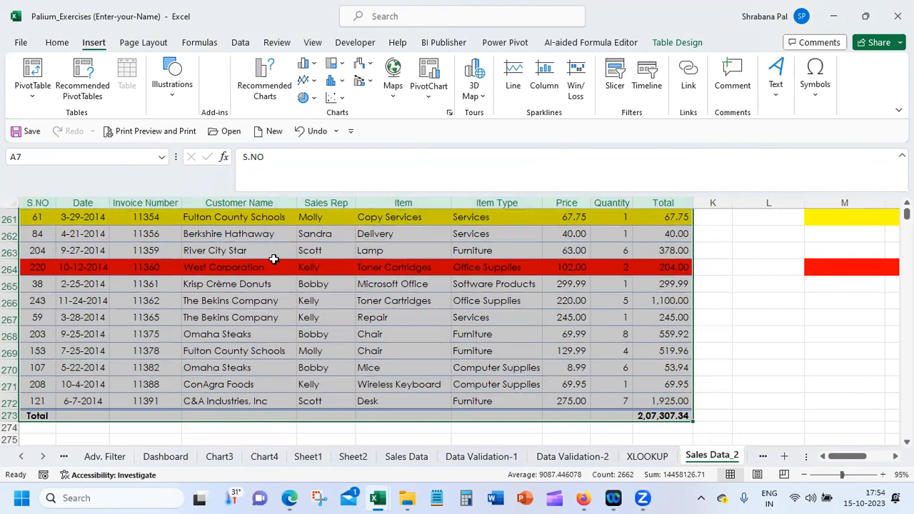
right_click(298, 308)
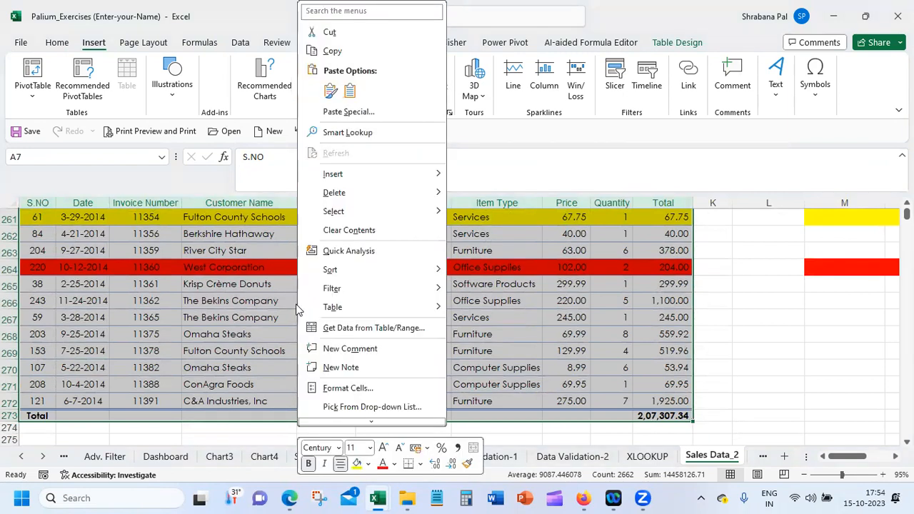
mouse_move(391, 306)
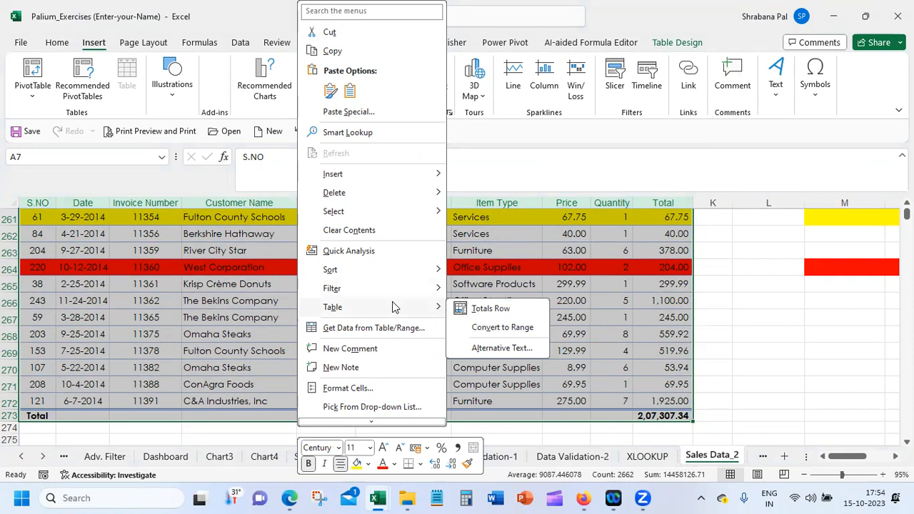
left_click(510, 333)
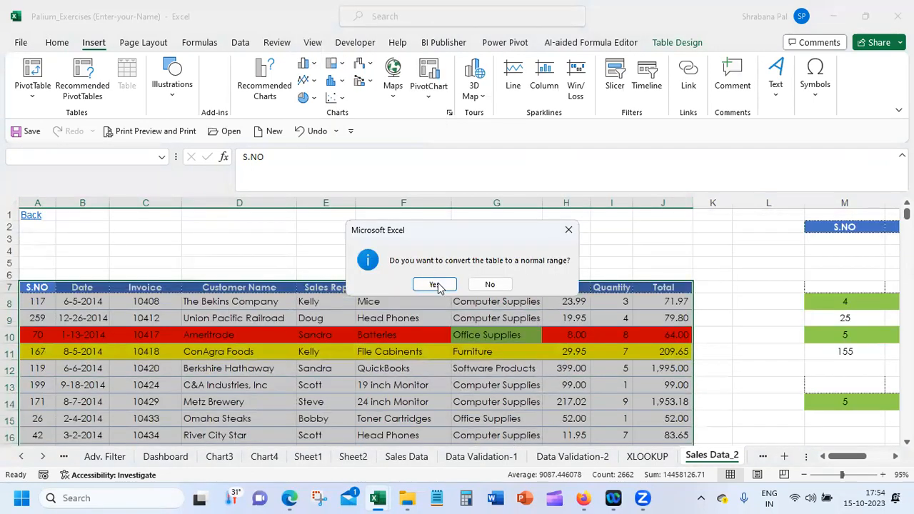
left_click(436, 283)
left_click(422, 316)
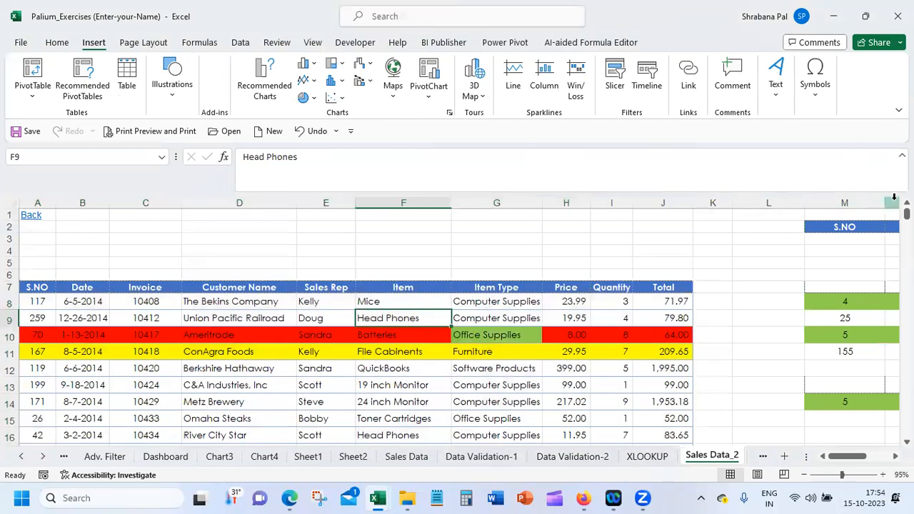
Examine the converted sales range down to the Total row, including its total cell, and return to the header row
left_click_drag(906, 213, 906, 212)
scroll(457, 328, "down", 10)
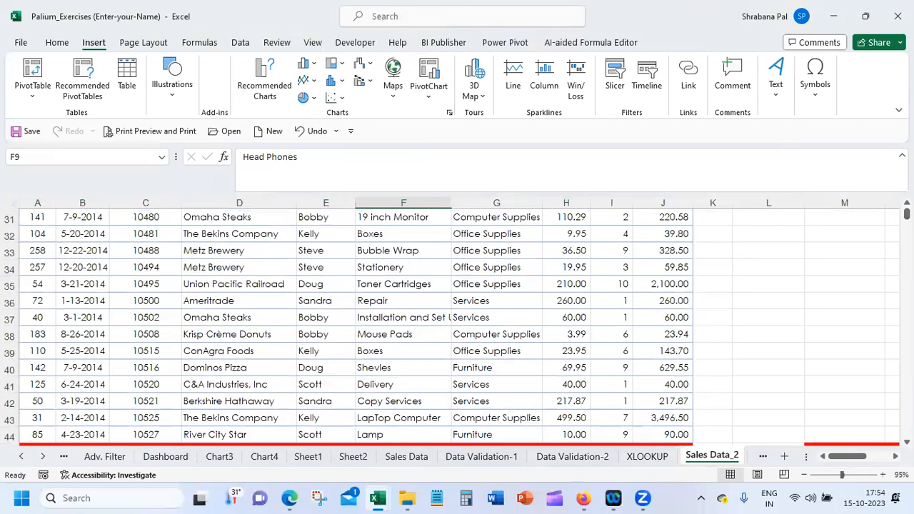
scroll(457, 328, "down", 14)
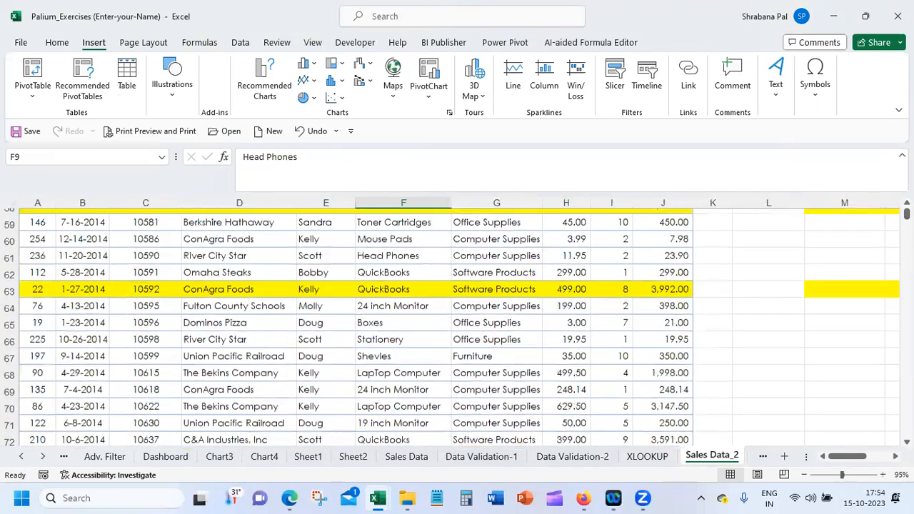
scroll(457, 328, "down", 1)
scroll(456, 328, "down", 20)
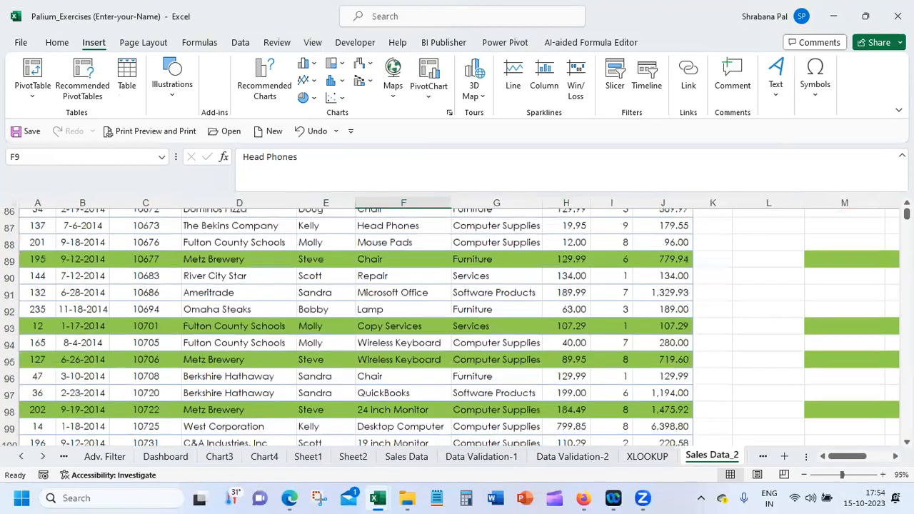
scroll(457, 328, "down", 20)
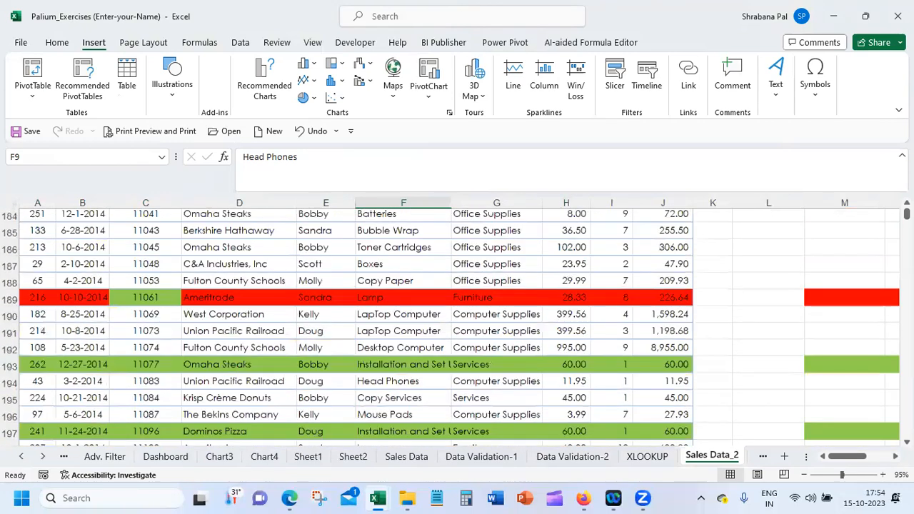
scroll(457, 328, "up", 17)
scroll(457, 328, "up", 8)
scroll(852, 253, "up", 6)
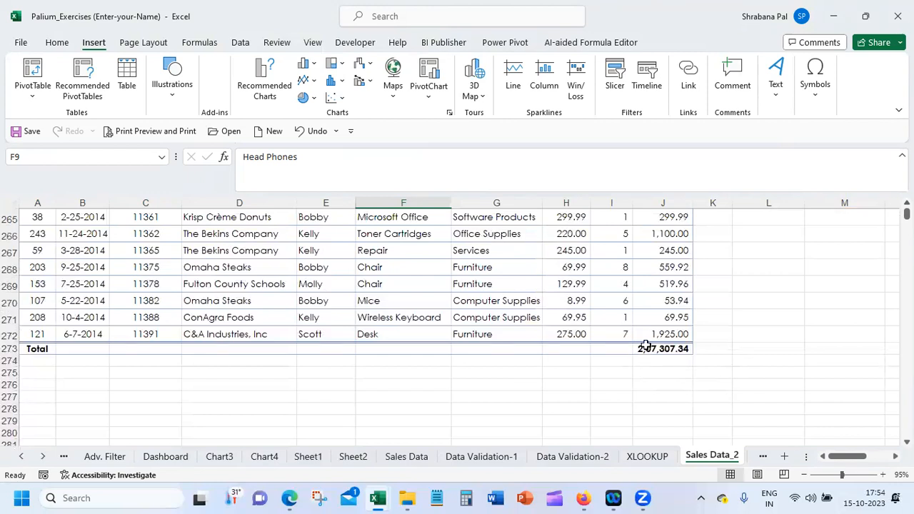
left_click(663, 350)
left_click(528, 400)
left_click(307, 255)
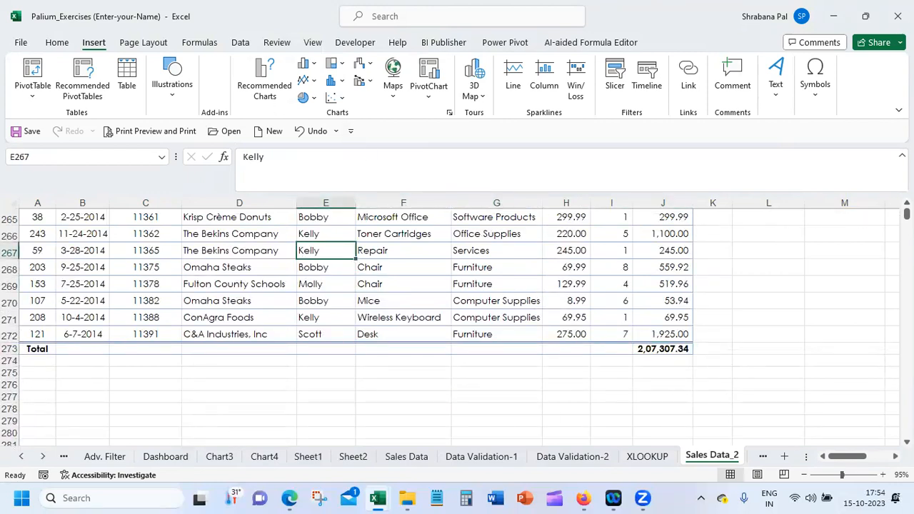
scroll(514, 291, "up", 20)
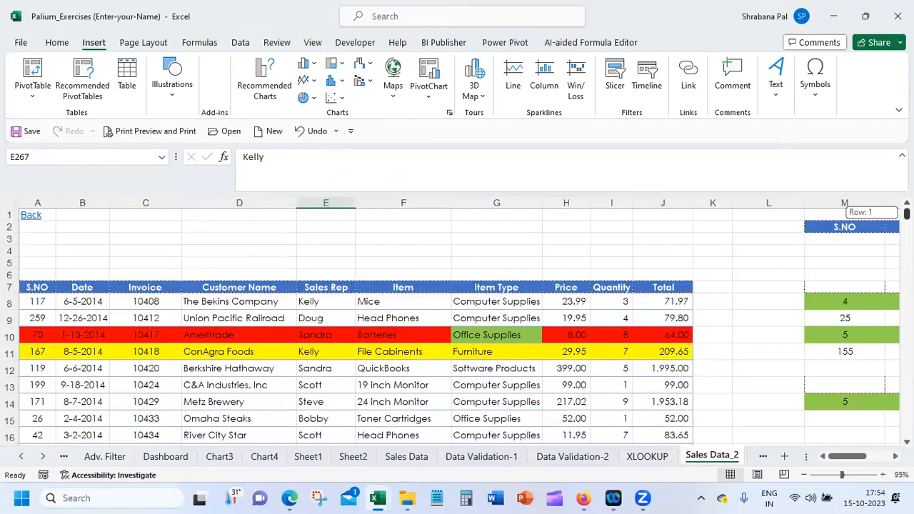
Turn on filter buttons in the converted range's header row and look at the Total column's filter options
left_click(514, 288)
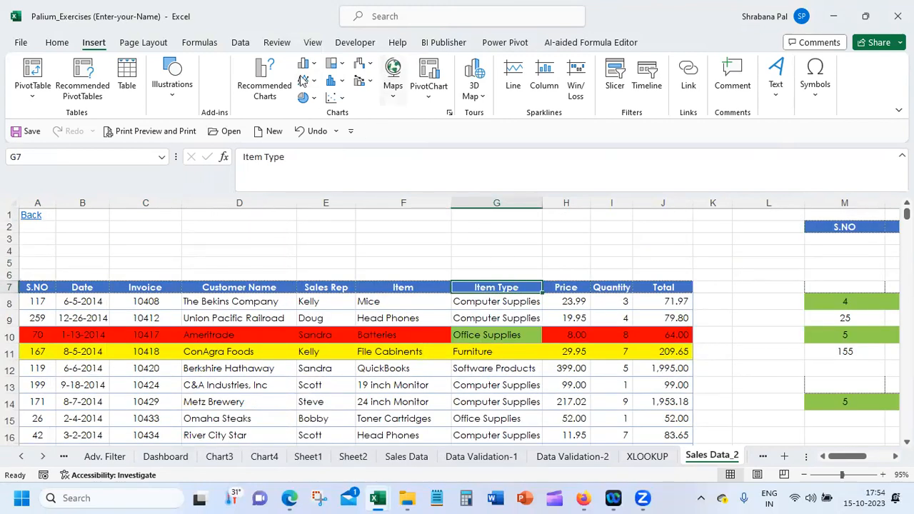
left_click(241, 43)
left_click(448, 75)
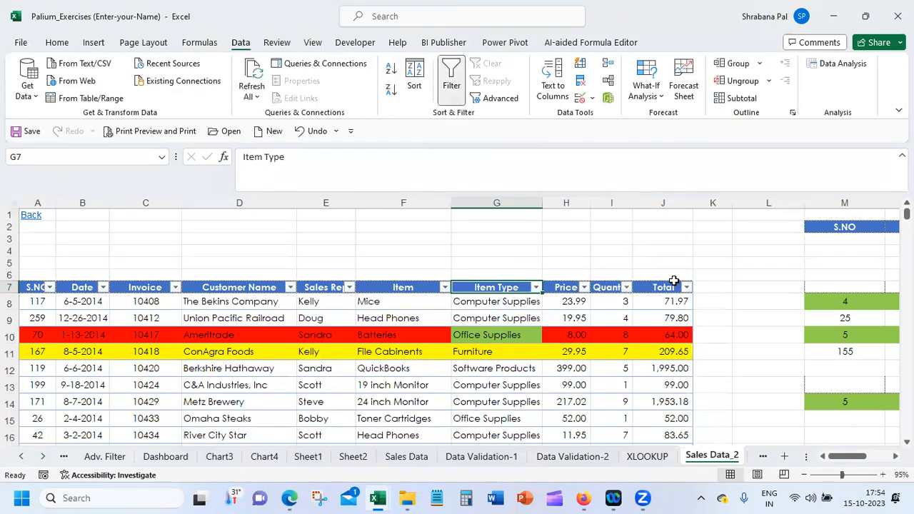
left_click(687, 287)
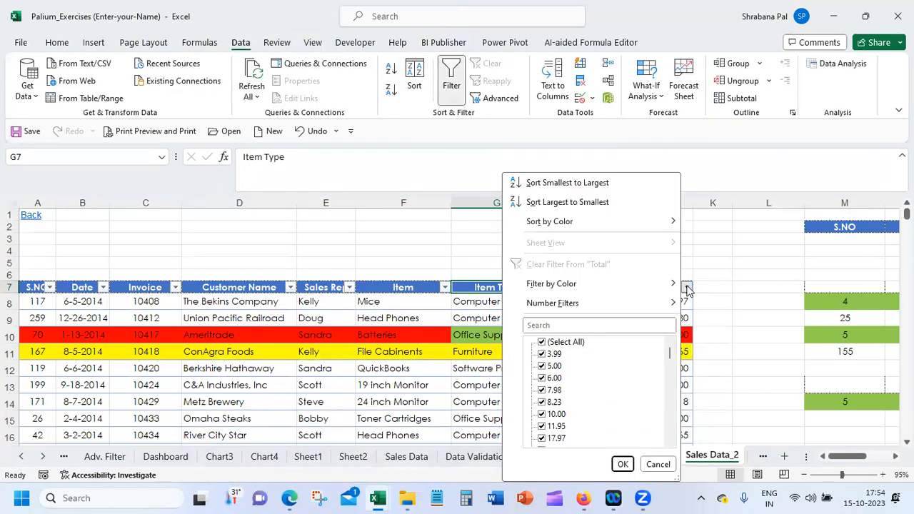
left_click(364, 251)
Filter the Sales Rep column to only the last rep in the list and review the rows down to the Total row
left_click(349, 286)
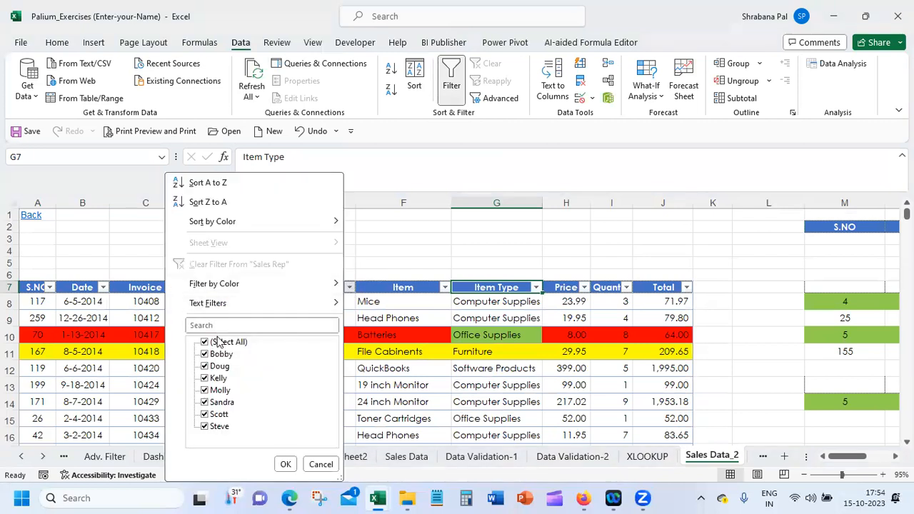
left_click(206, 342)
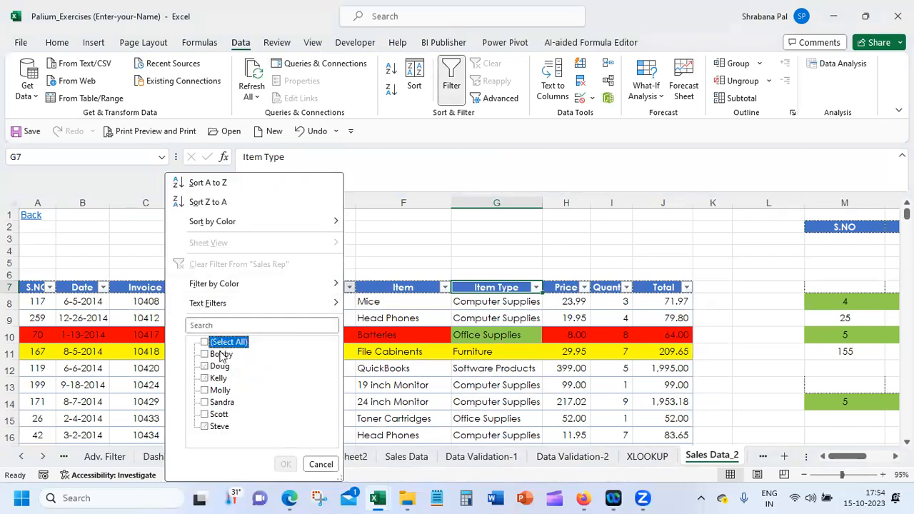
left_click(220, 427)
left_click(285, 464)
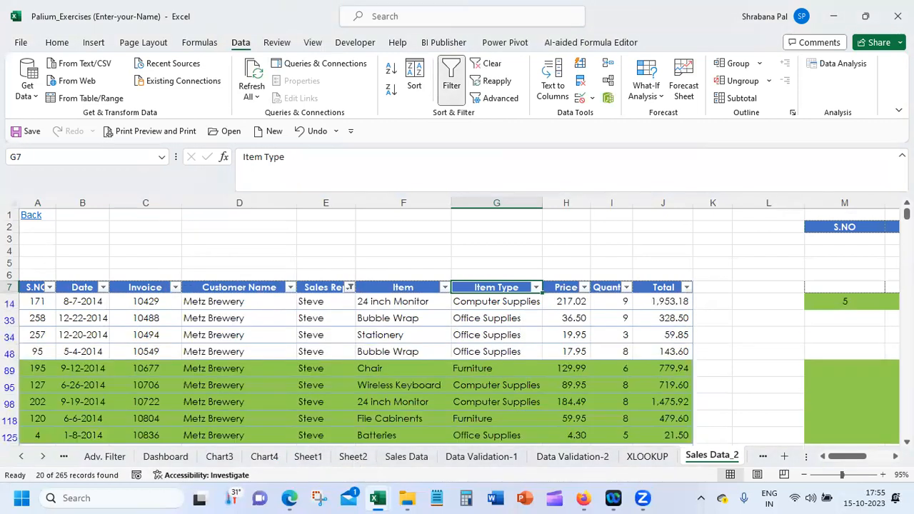
scroll(716, 391, "down", 5)
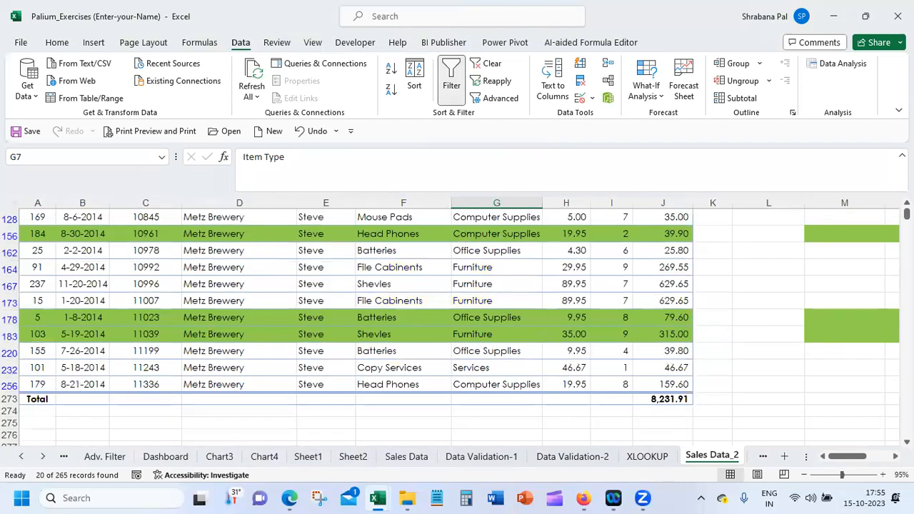
Check the Total row's sum formula and delete that entire row from below the sales data
left_click(668, 399)
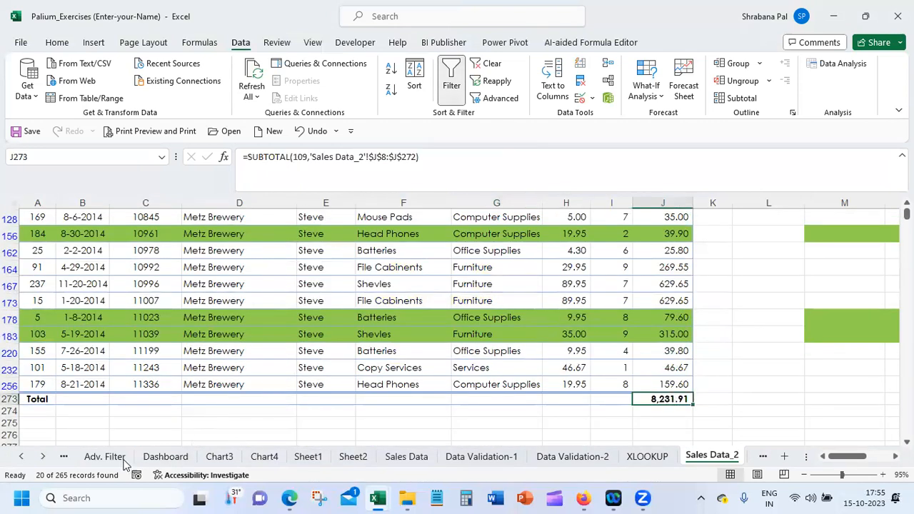
left_click(10, 399)
right_click(10, 400)
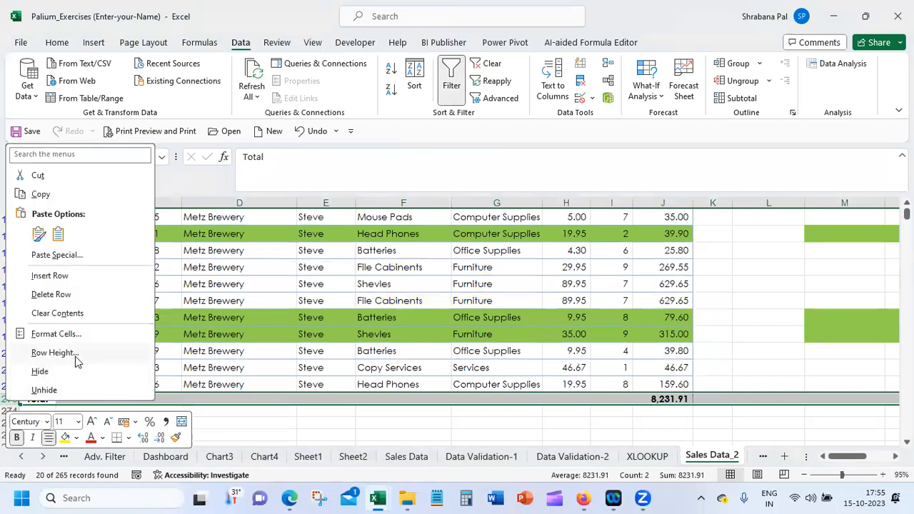
left_click(68, 293)
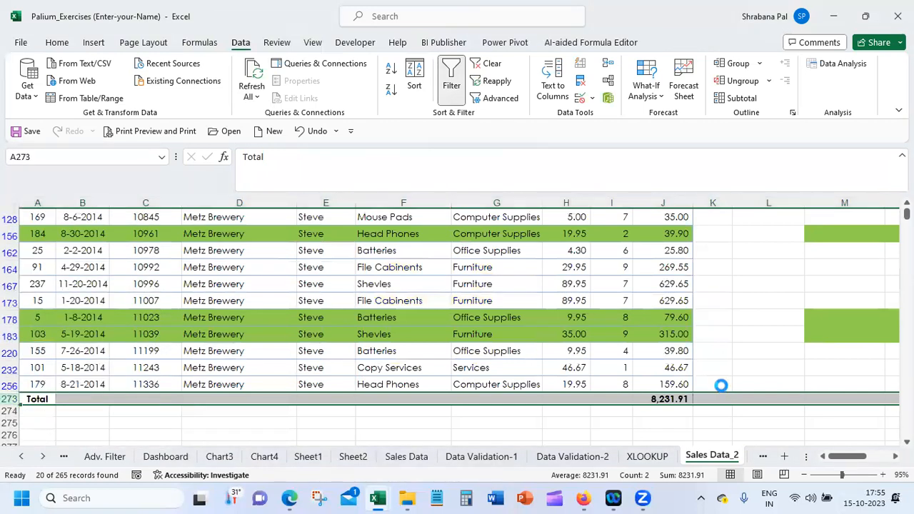
left_click(620, 368)
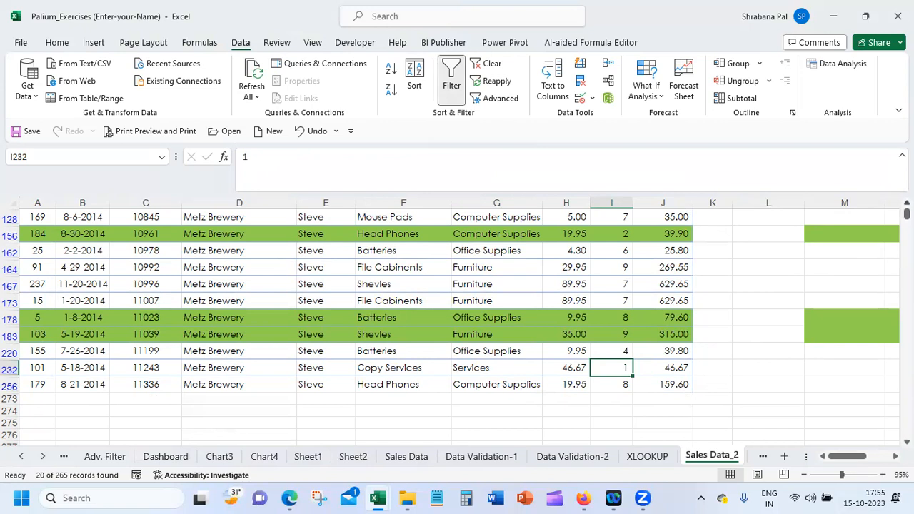
Remove the filter from the sales range so all records are shown without header filter buttons
left_click(906, 203)
scroll(229, 347, "up", 5)
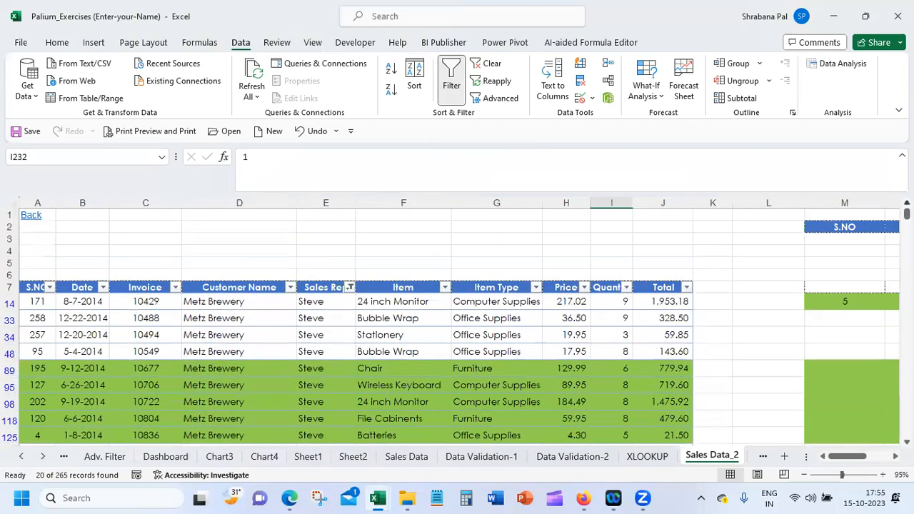
left_click(242, 325)
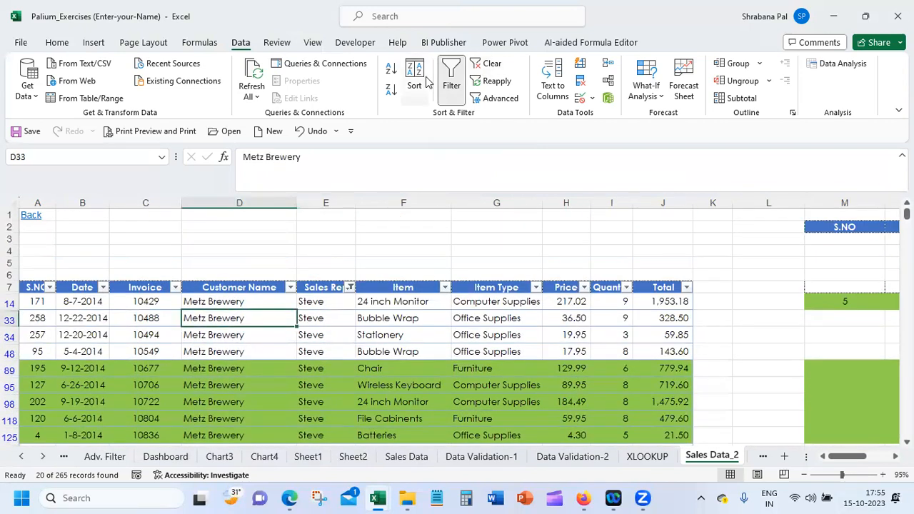
left_click(452, 78)
Sort the sales range by Customer Name in ascending order (A to Z)
left_click(236, 302)
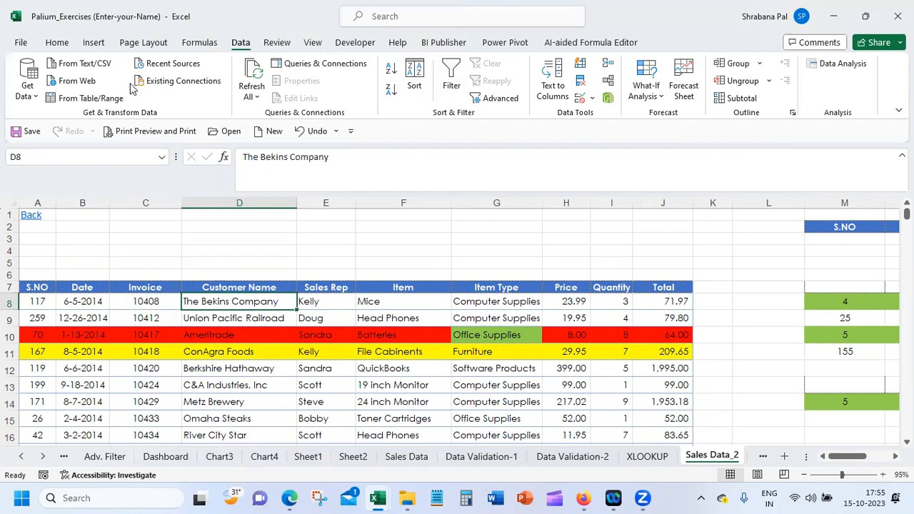
left_click(59, 44)
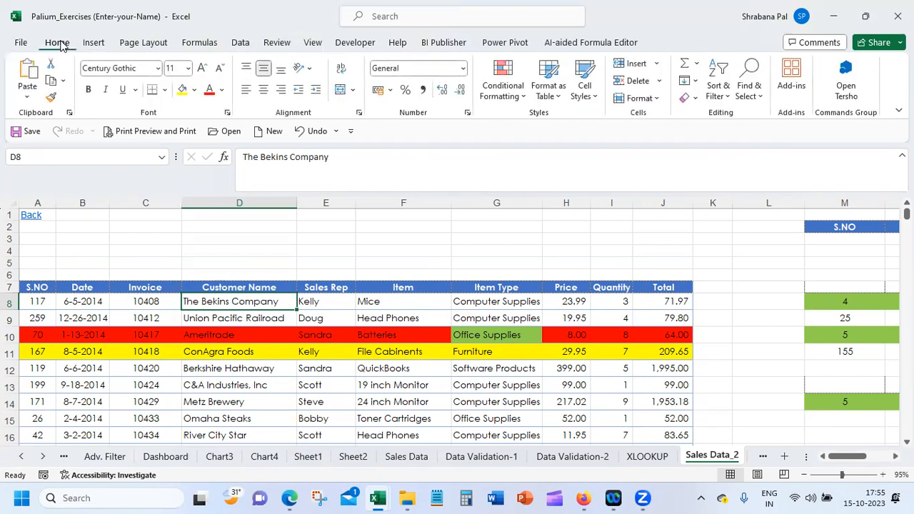
left_click(241, 42)
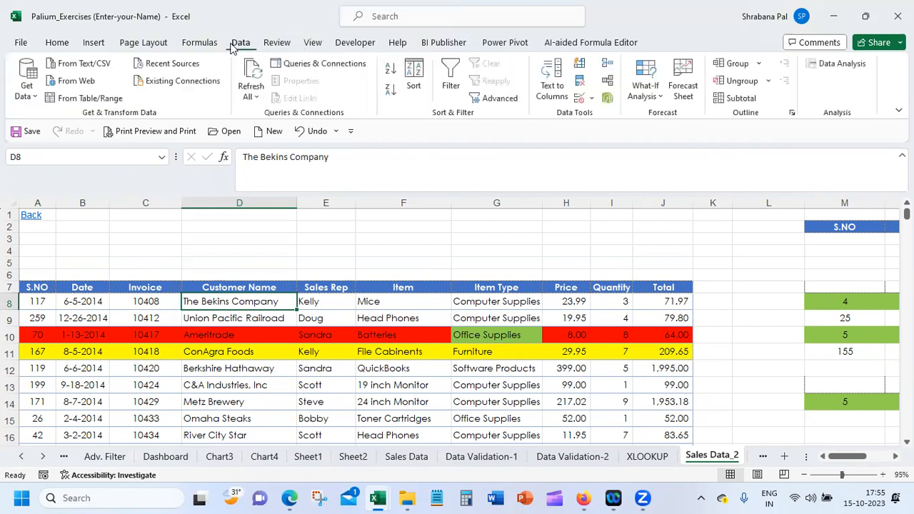
left_click(391, 70)
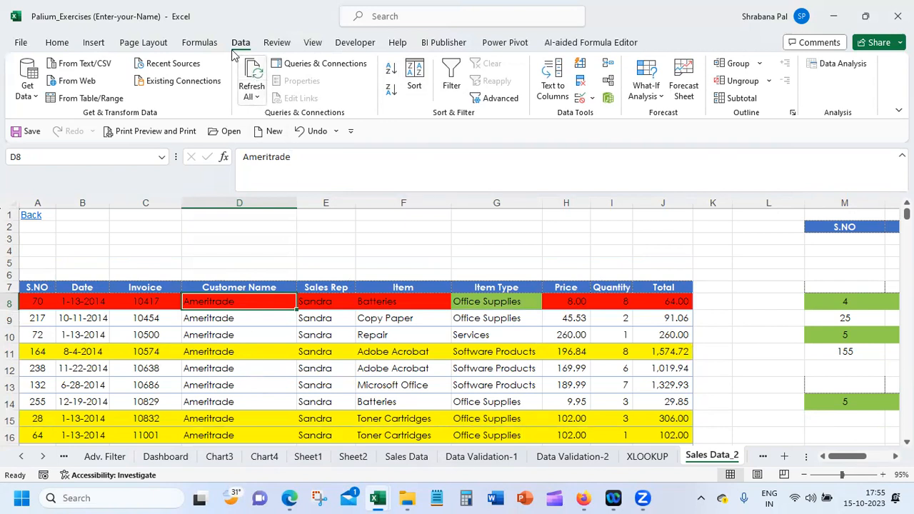
Open the Subtotal settings for the sales range
left_click(741, 99)
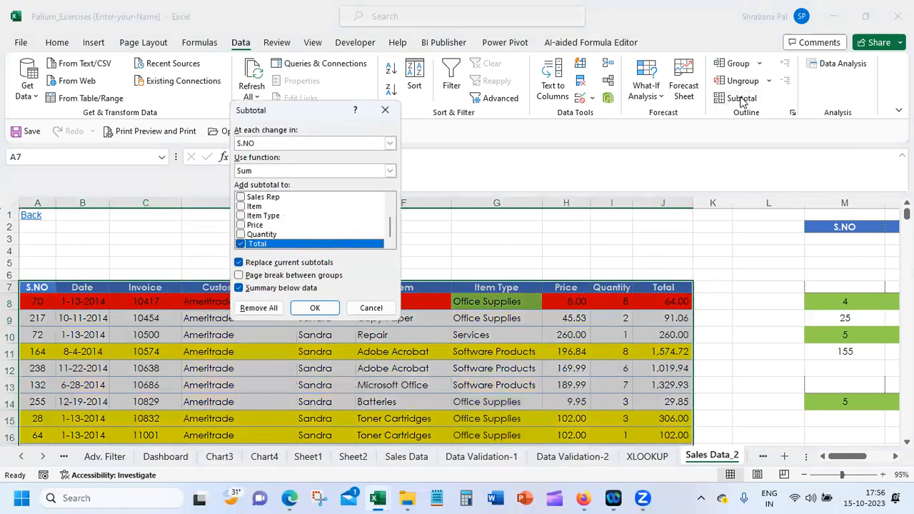
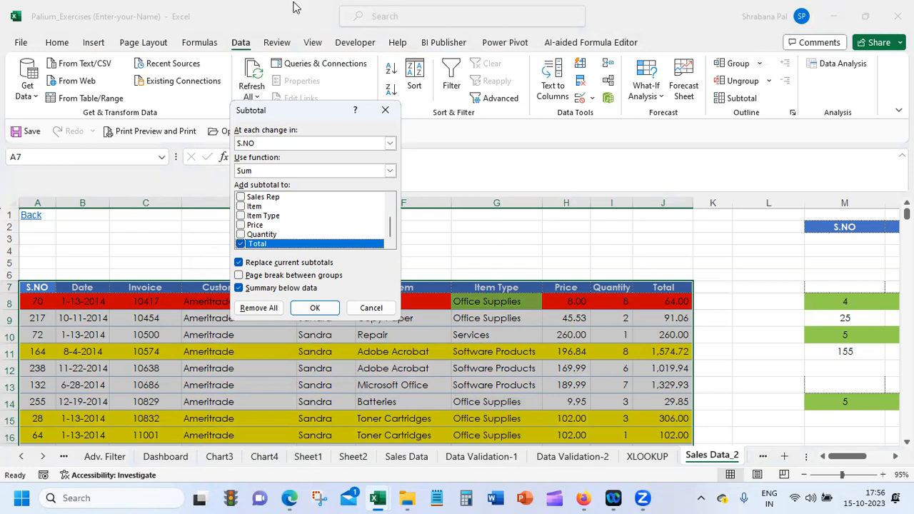
Add Sum subtotals for the Total column at each change in Customer Name, with summaries below the data
left_click(285, 143)
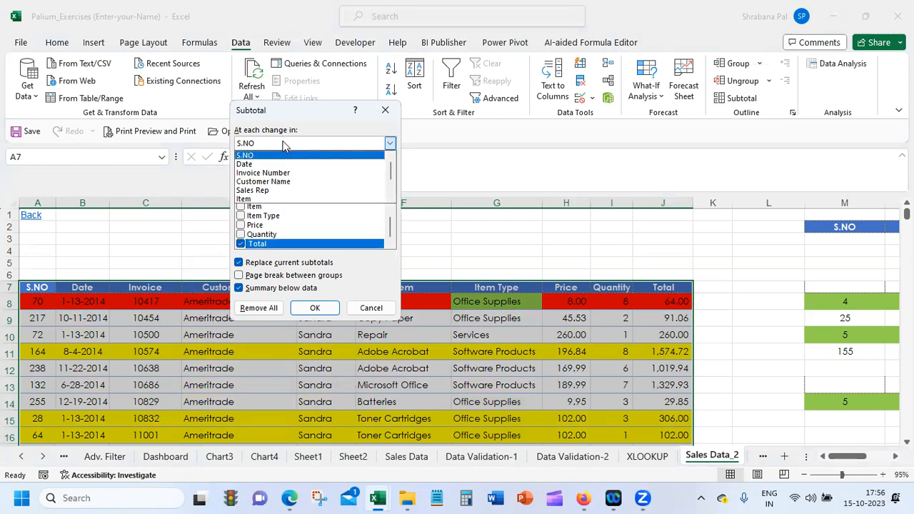
left_click(280, 182)
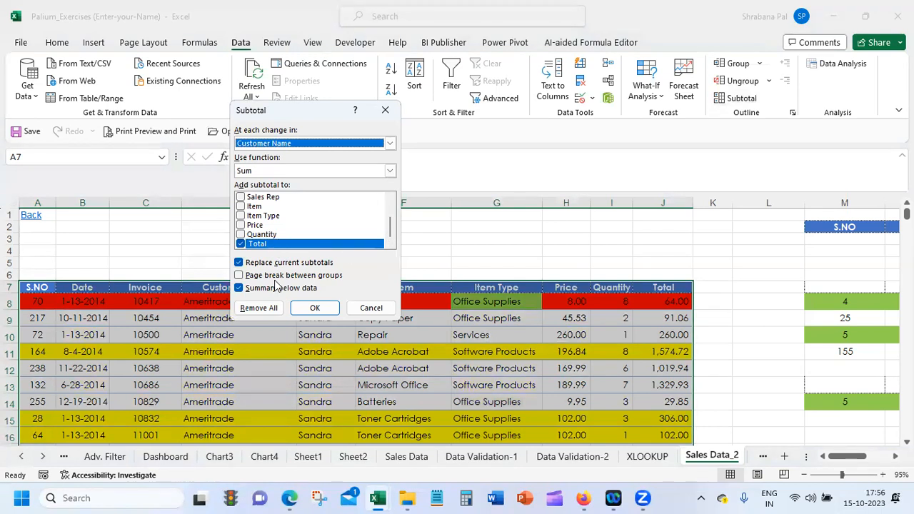
left_click(315, 309)
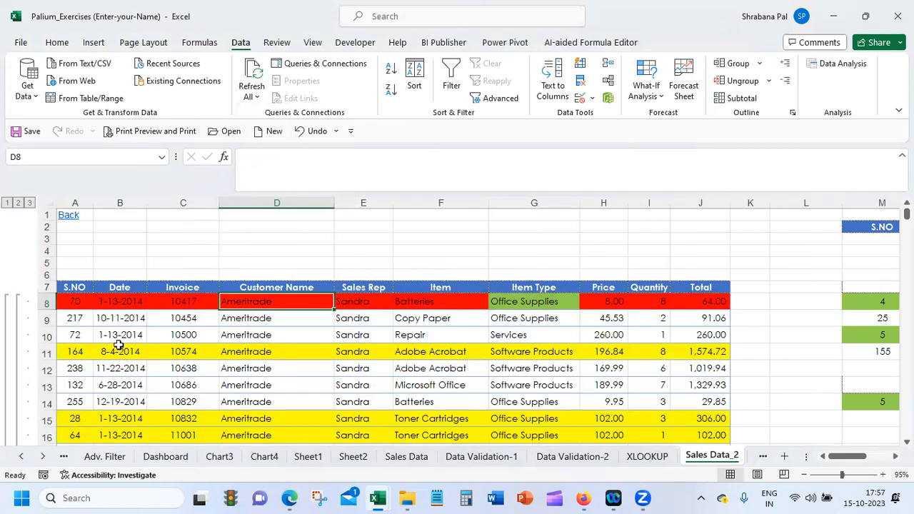
Collapse the Ameritrade and Berkshire Hathaway groups and check the formula behind the Ameritrade subtotal
scroll(457, 325, "down", 5)
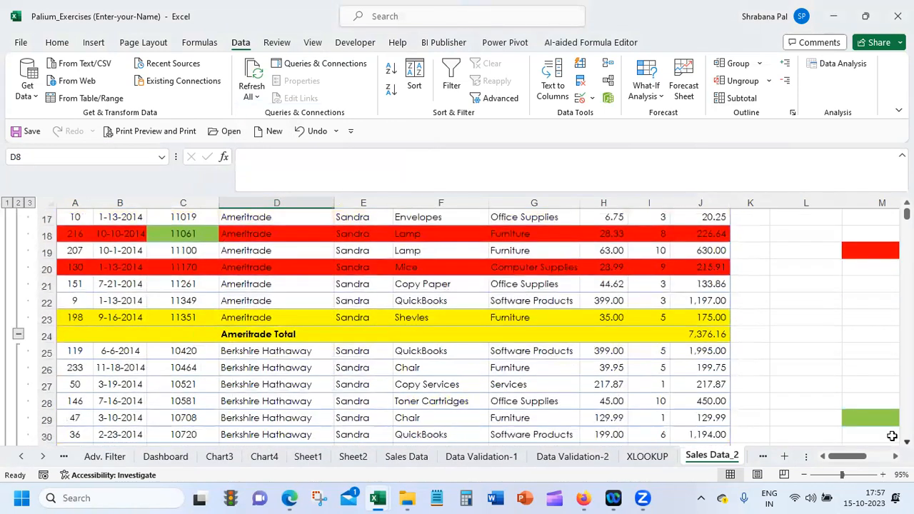
left_click(18, 336)
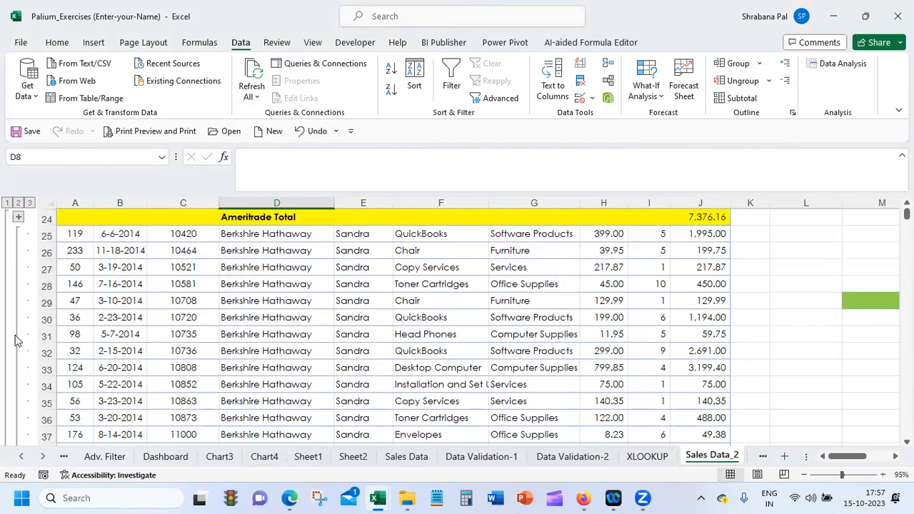
left_click(706, 216)
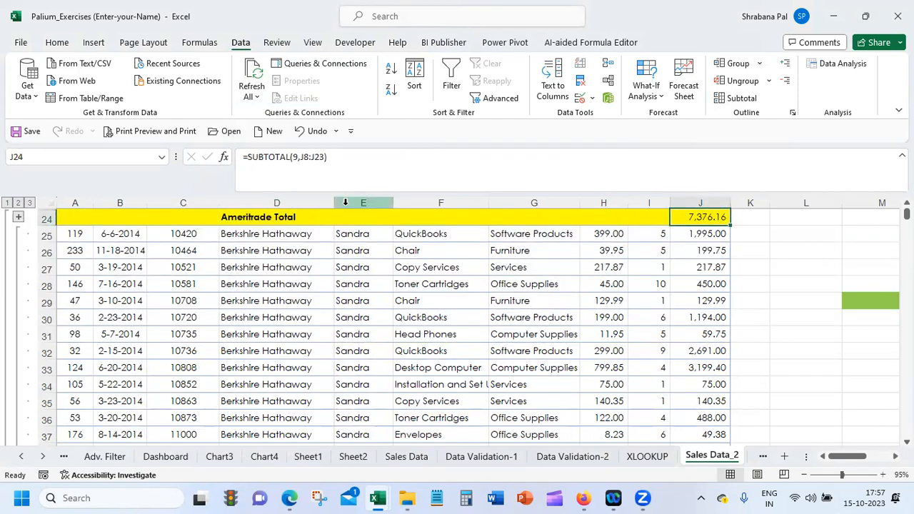
left_click(248, 234)
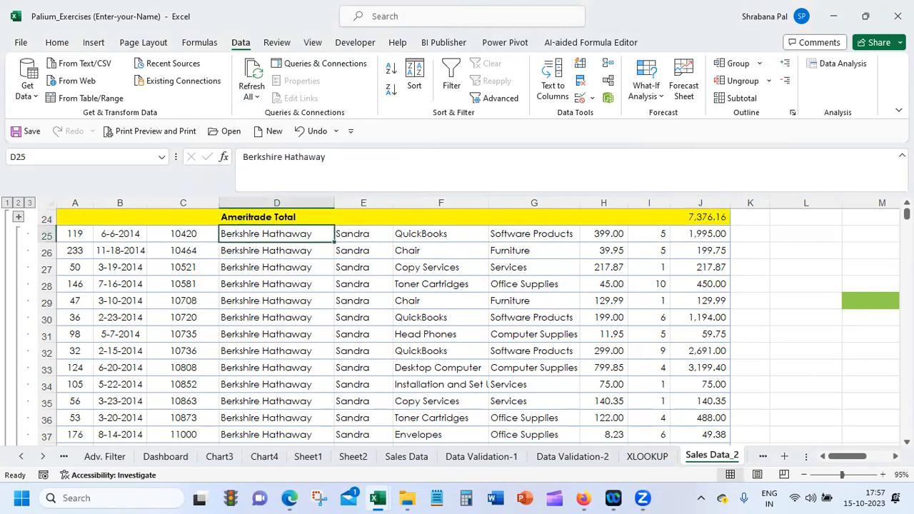
scroll(360, 386, "down", 5)
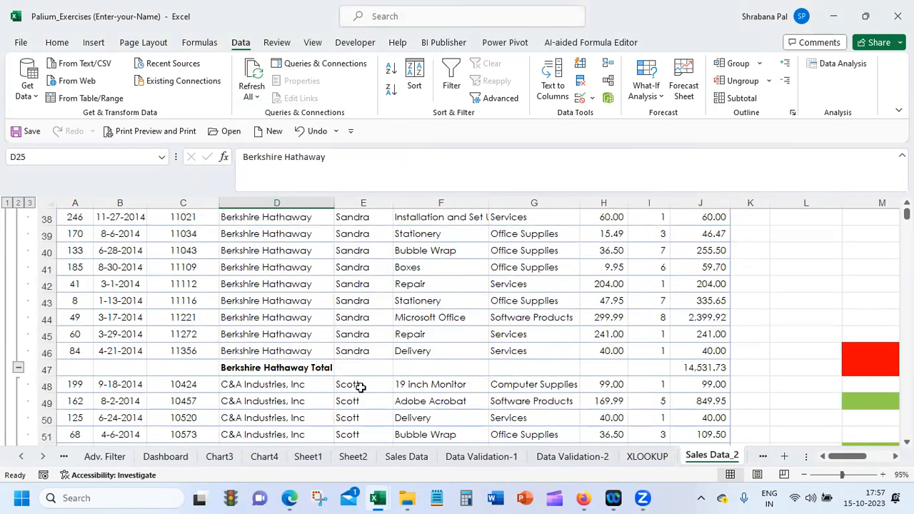
left_click(18, 367)
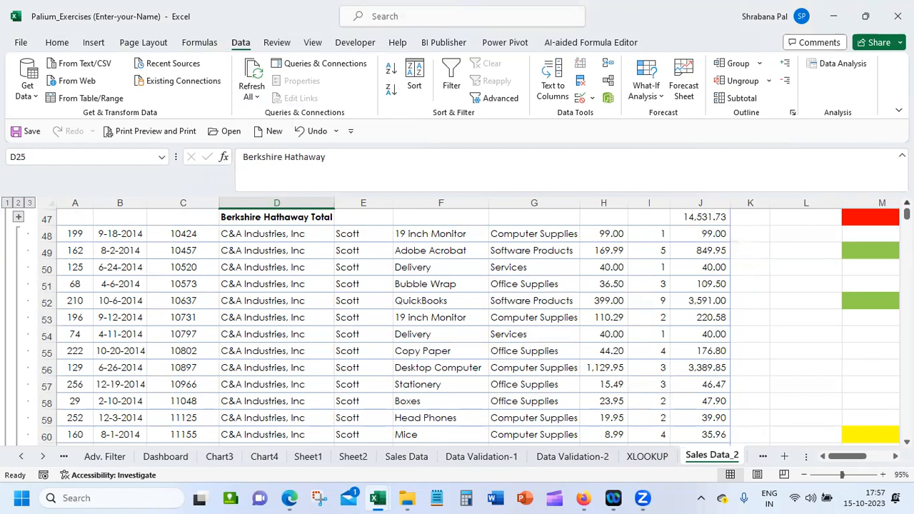
Reapply the Customer Name subtotals with Summary below data turned off so the totals sit above each group
left_click(276, 237)
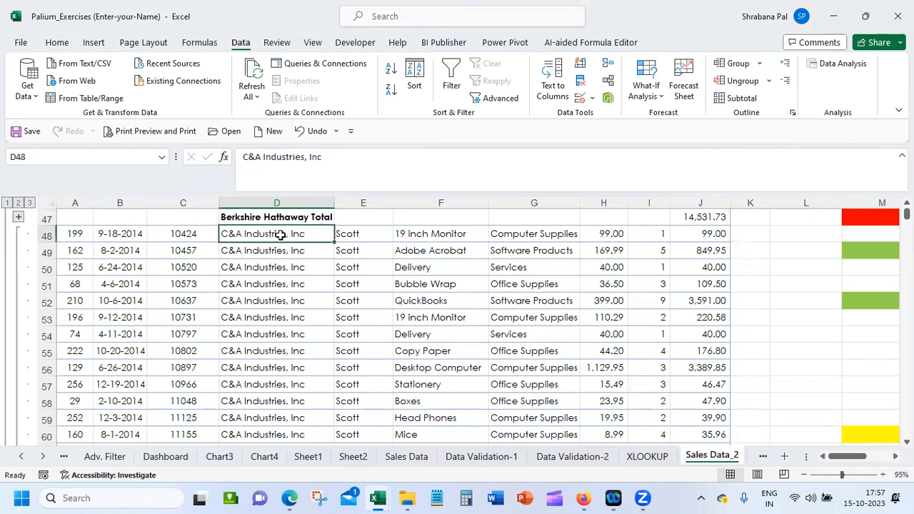
left_click(738, 98)
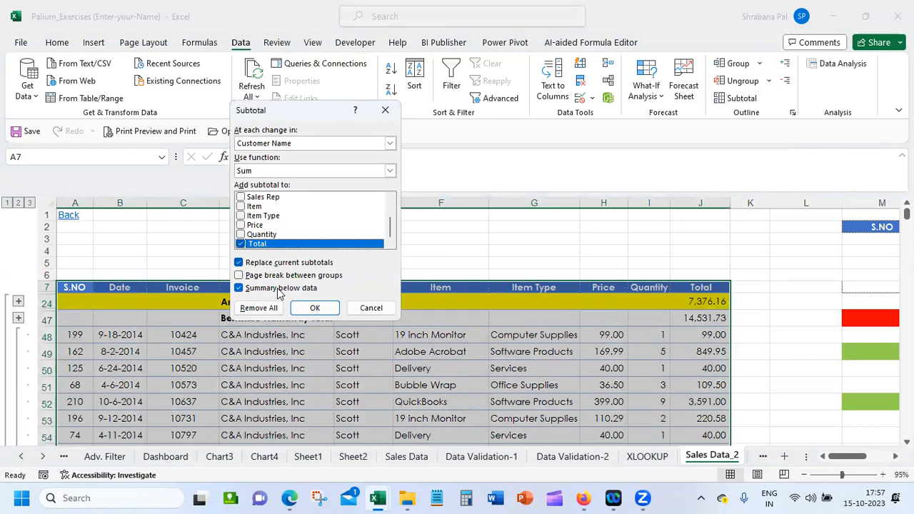
left_click(259, 294)
left_click(258, 294)
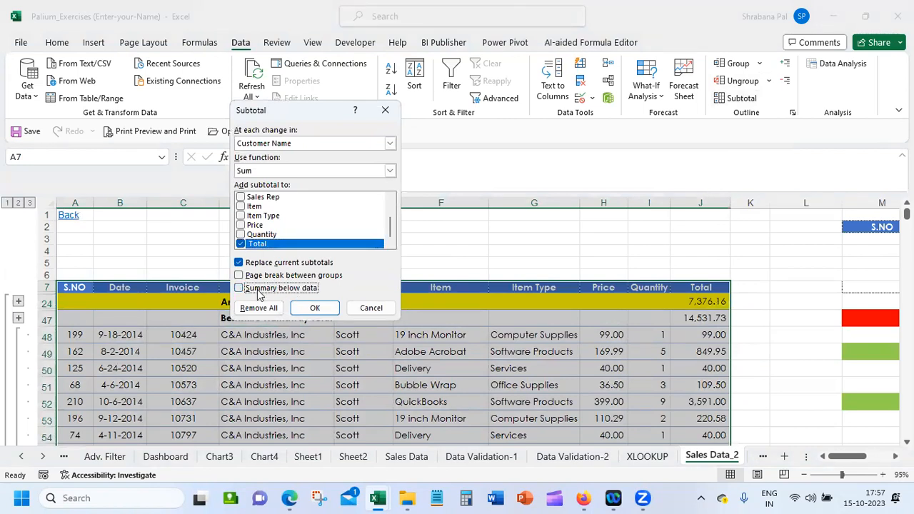
left_click(305, 304)
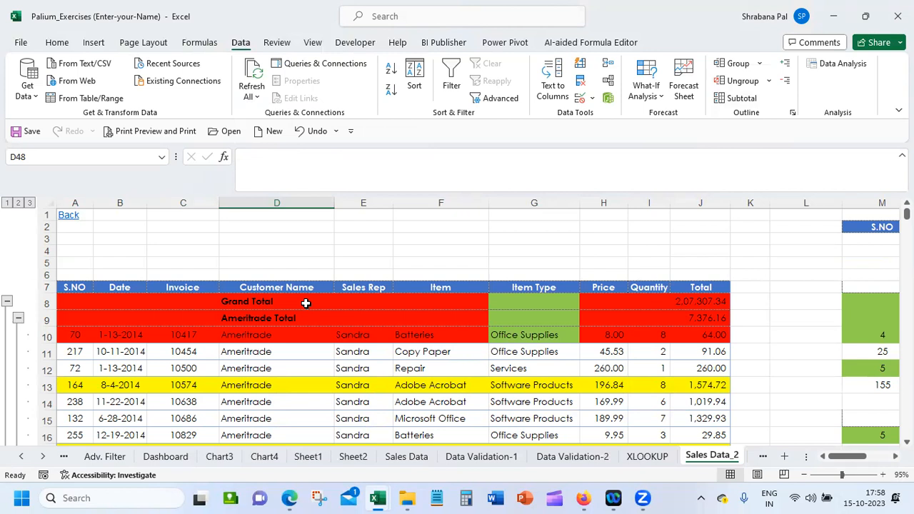
Collapse the Ameritrade, Berkshire Hathaway and C&A Industries groups and check the Ameritrade subtotal formula above its records
left_click(19, 320)
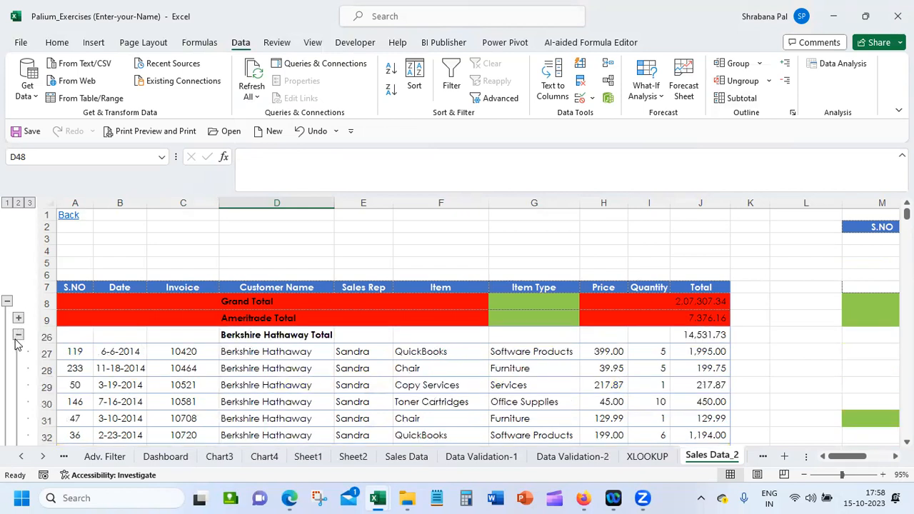
left_click(19, 337)
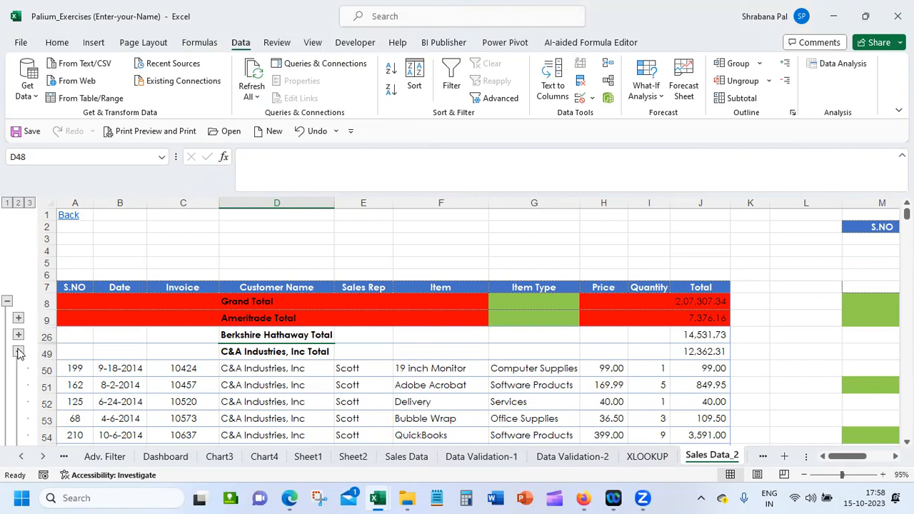
left_click(18, 352)
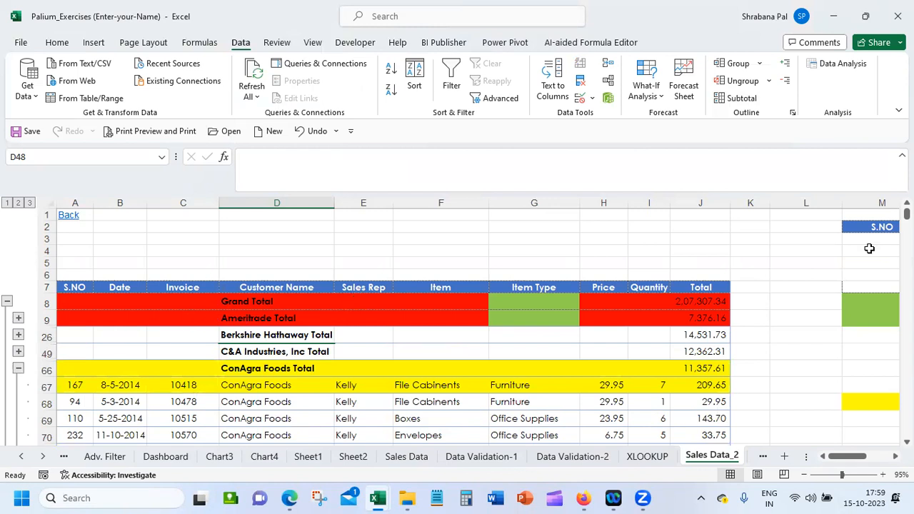
left_click(688, 303)
left_click(286, 318)
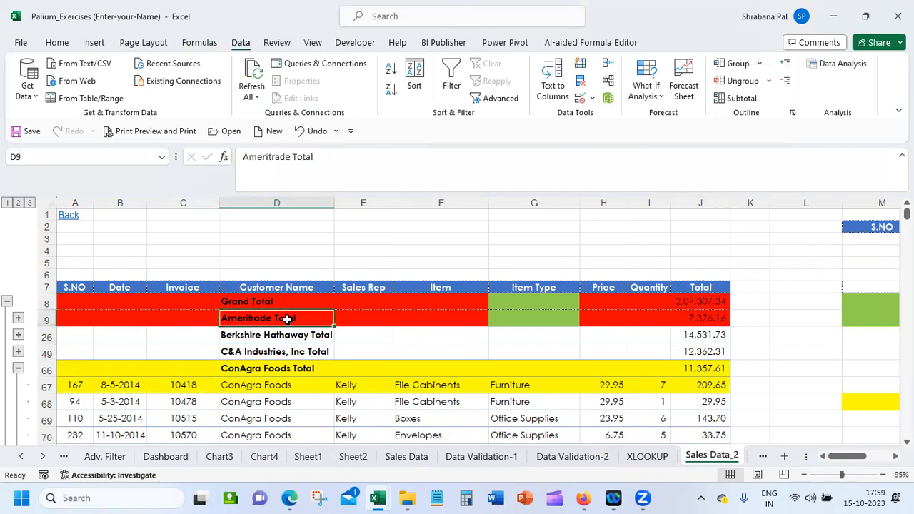
left_click(698, 321)
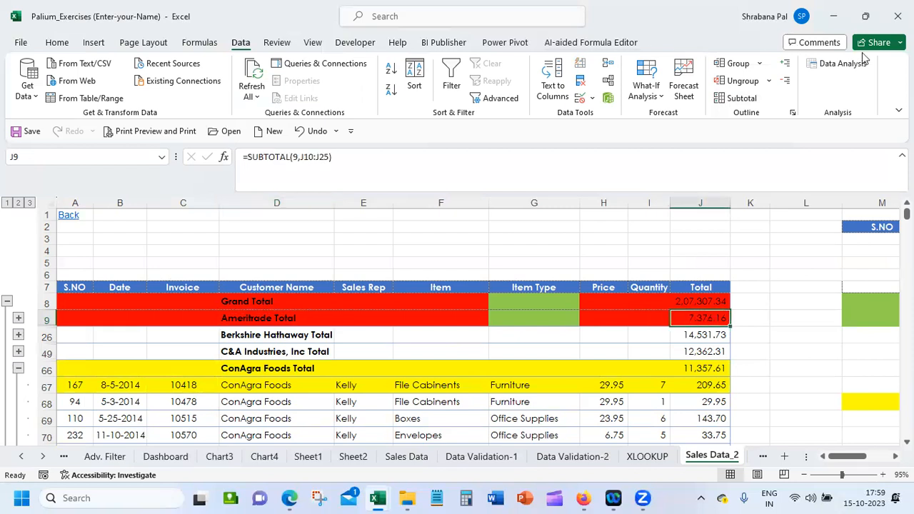
Remove all subtotals from the sales range and sort it by Sales Rep in ascending order (A to Z)
left_click(743, 100)
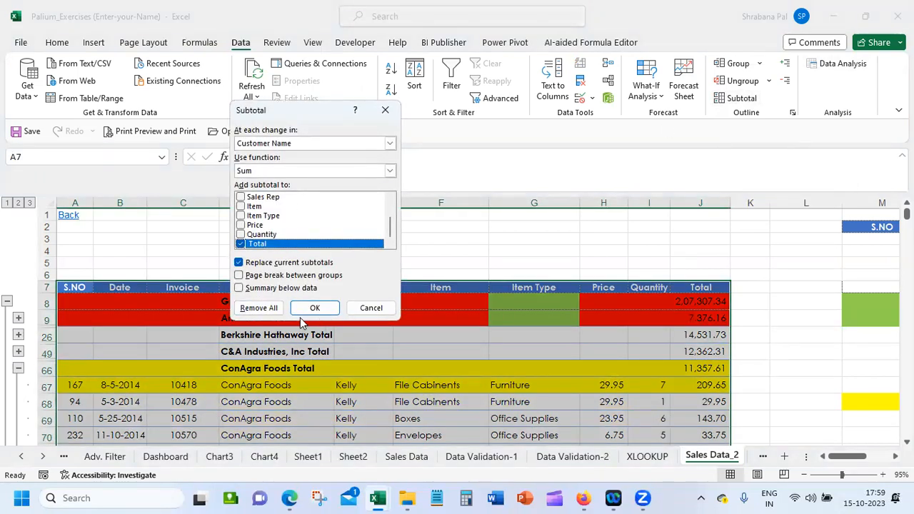
left_click(253, 306)
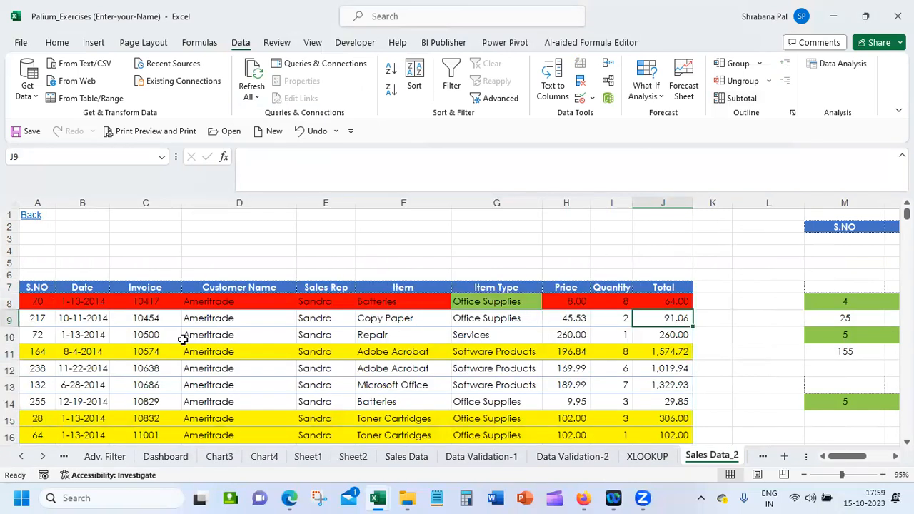
left_click(222, 306)
left_click(321, 301)
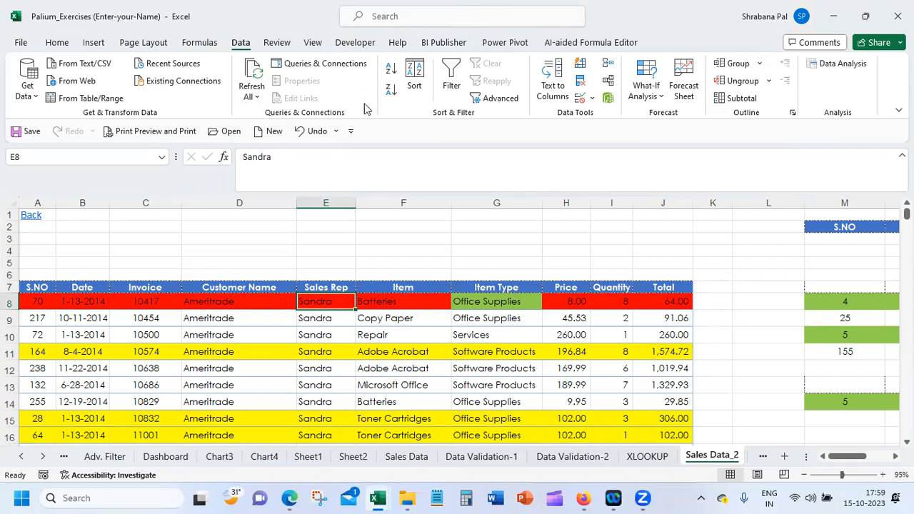
left_click(390, 72)
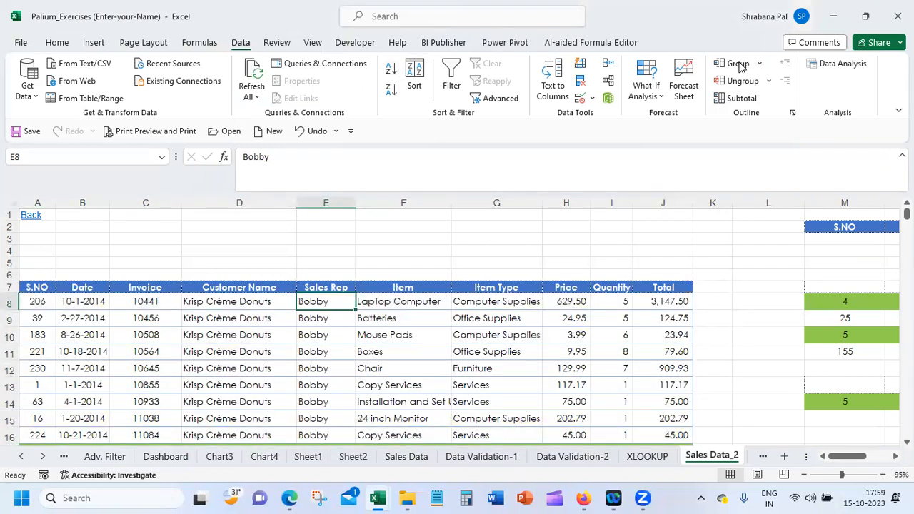
Add Sum subtotals for the Total column at each change in Sales Rep
left_click(737, 99)
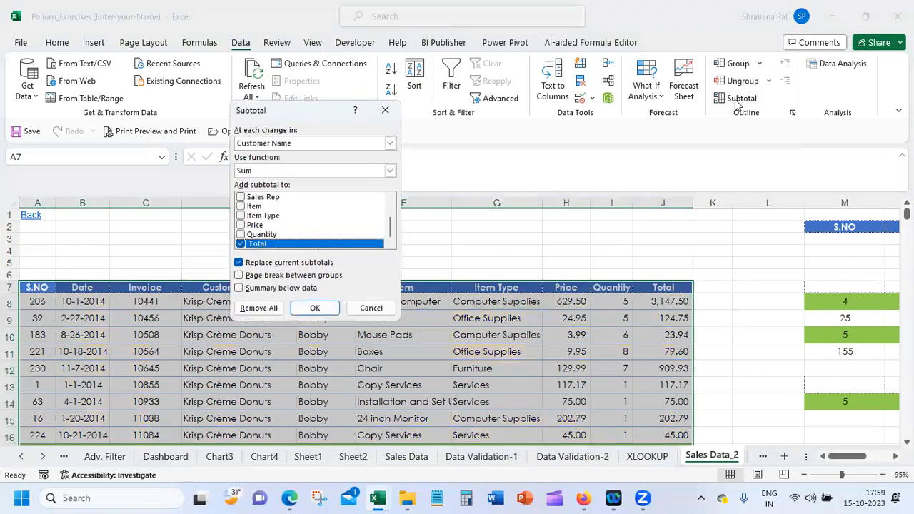
left_click(311, 143)
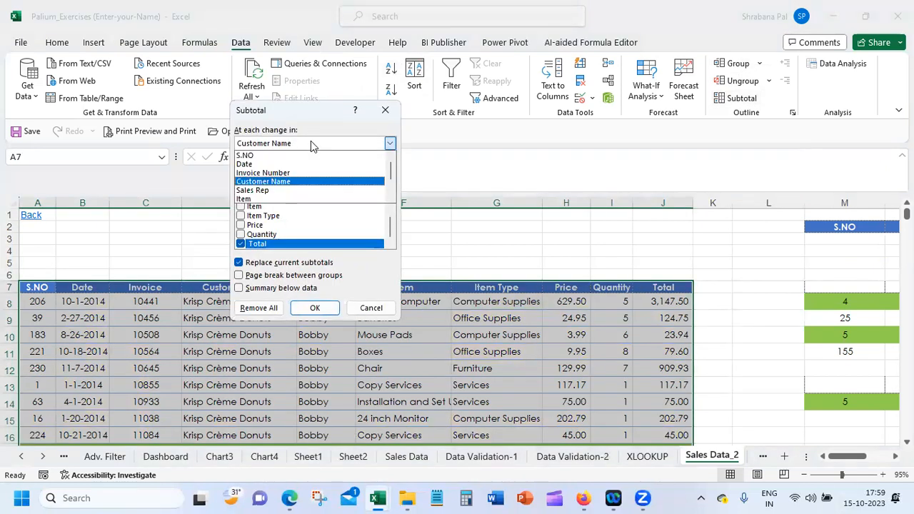
left_click(293, 190)
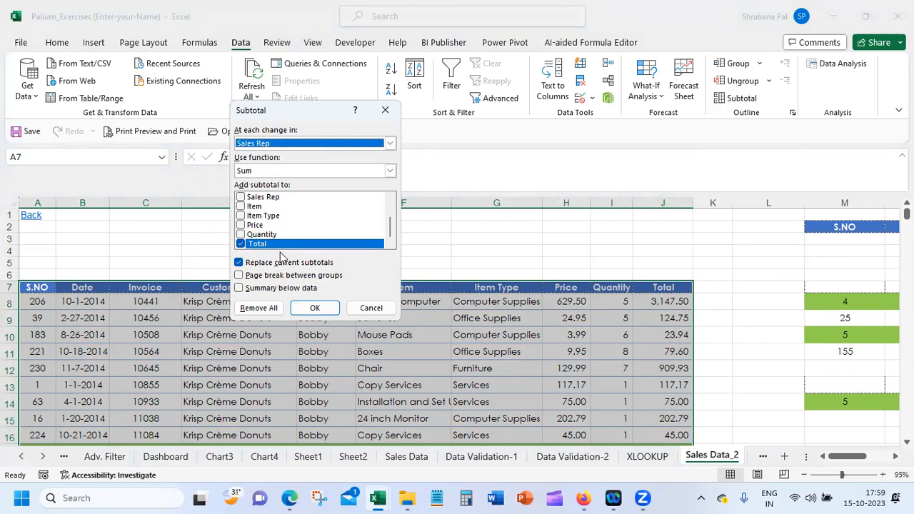
left_click(314, 308)
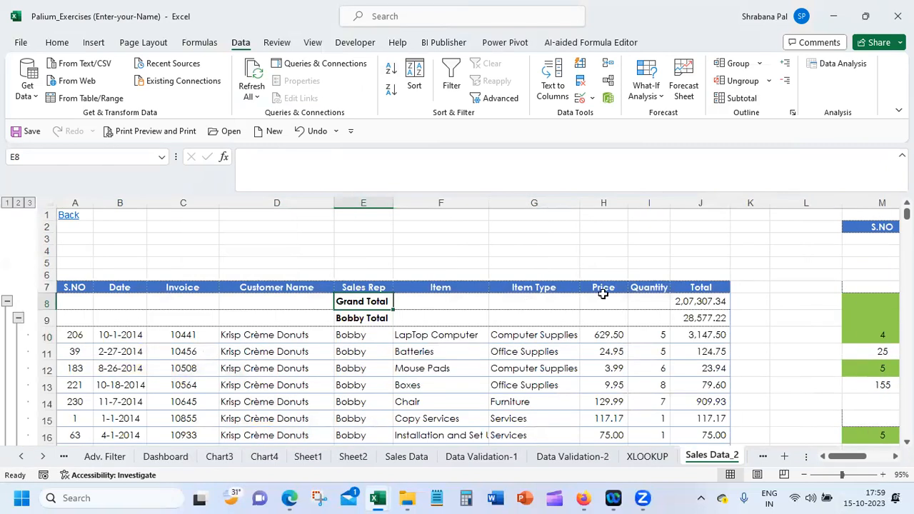
Check the Grand Total formula and collapse every Sales Rep group so only the total rows are shown
left_click(690, 299)
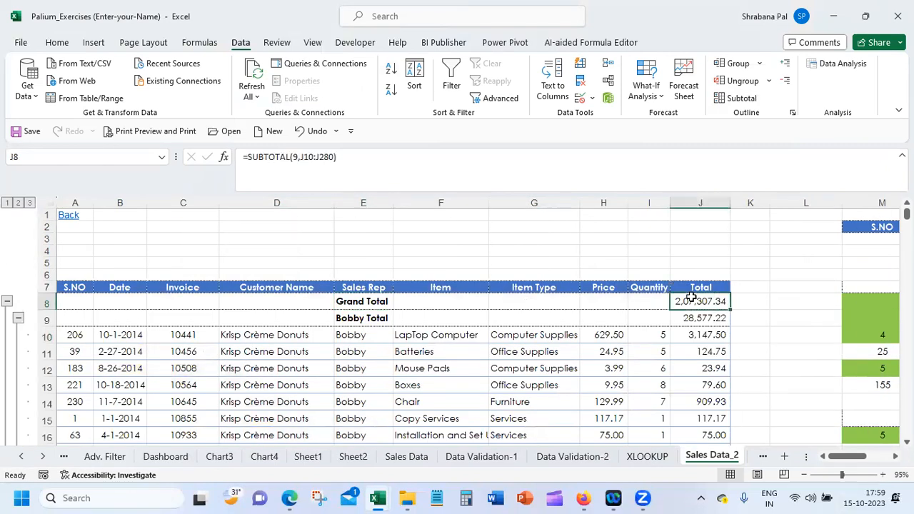
left_click(365, 324)
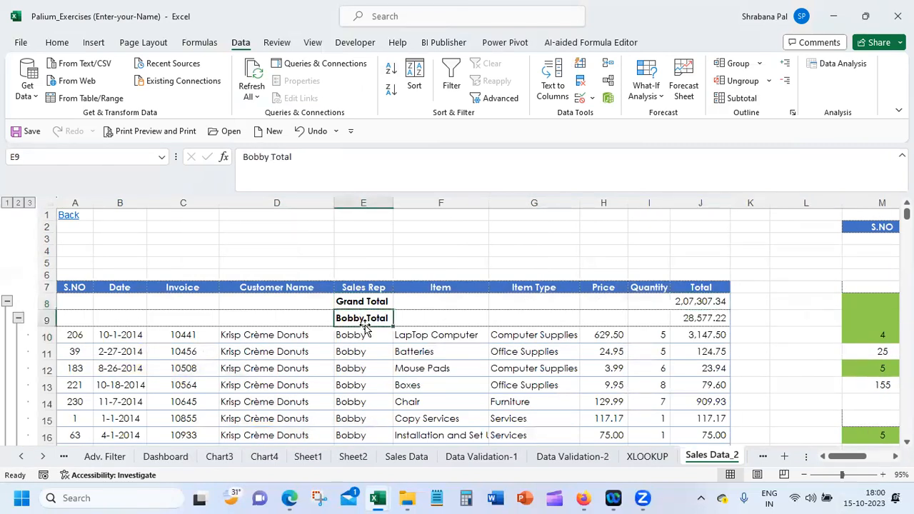
left_click(18, 317)
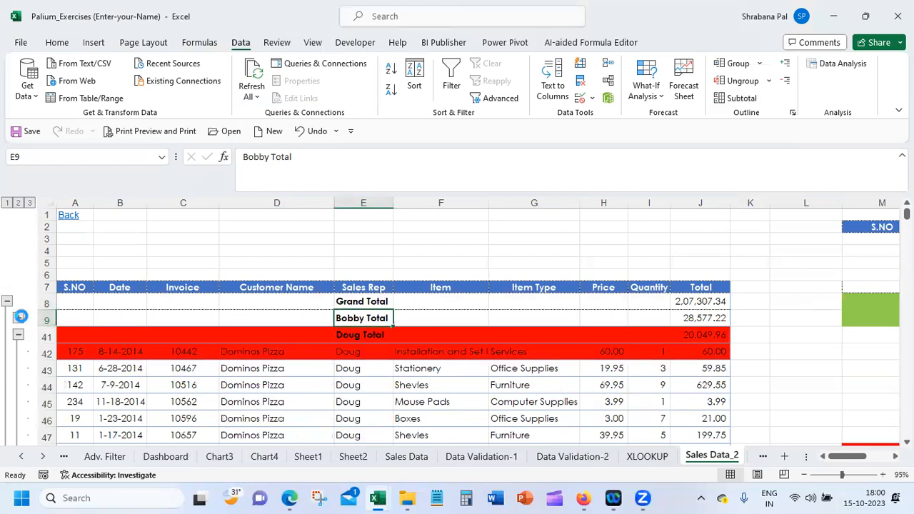
left_click(367, 335)
left_click(18, 334)
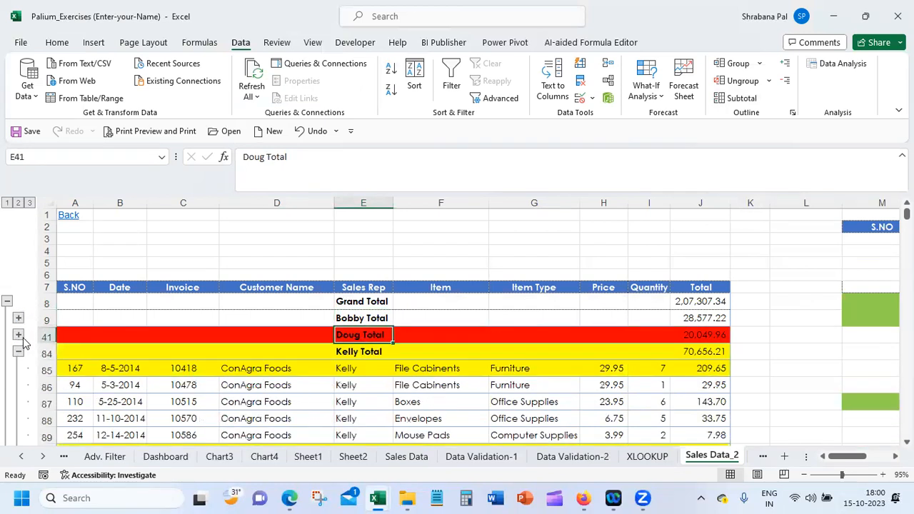
left_click(19, 350)
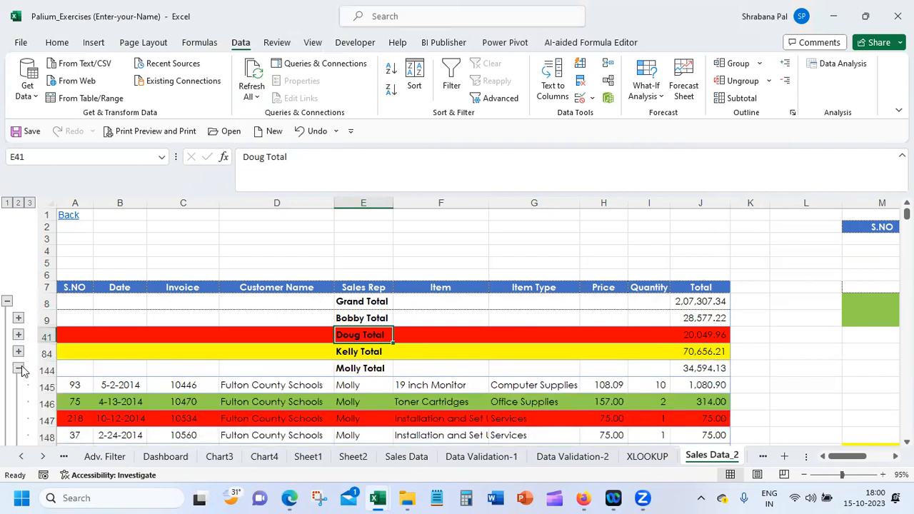
left_click(19, 367)
left_click(19, 384)
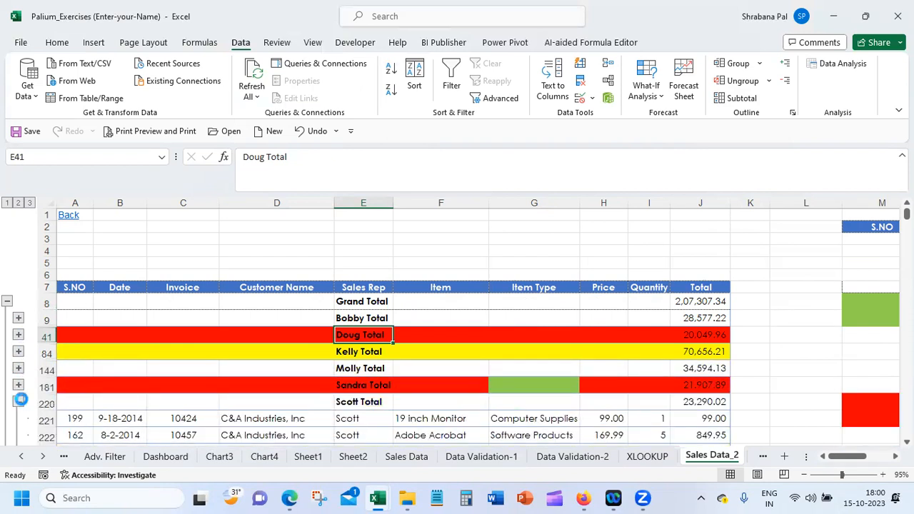
left_click(19, 401)
left_click(19, 420)
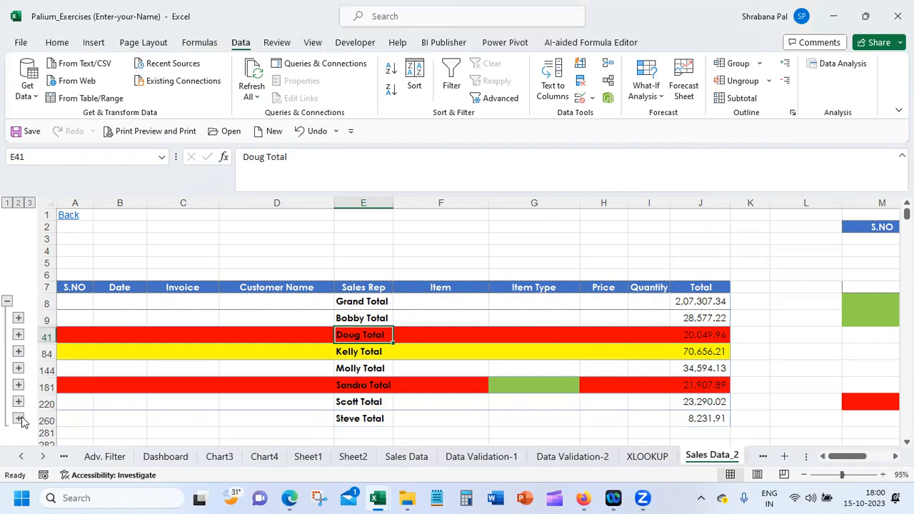
Remove all Sales Rep subtotals from the sales range
left_click(309, 317)
left_click(741, 98)
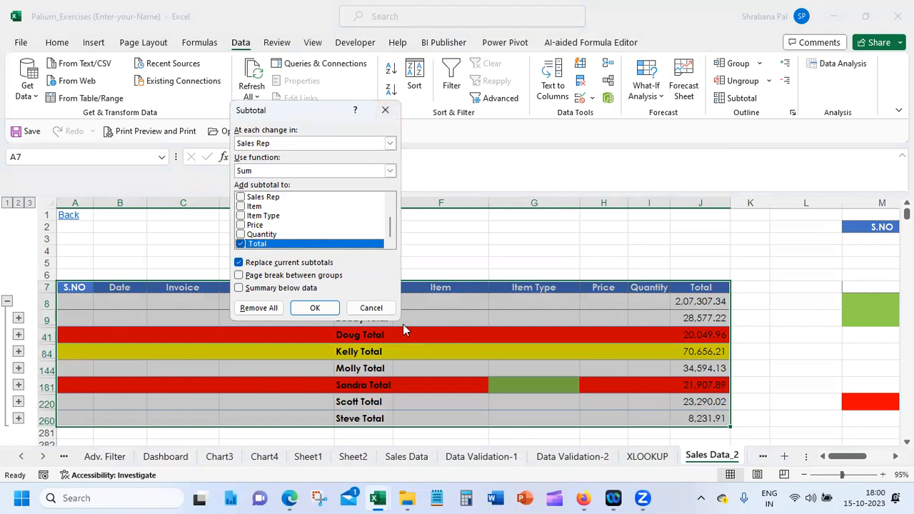
left_click(258, 308)
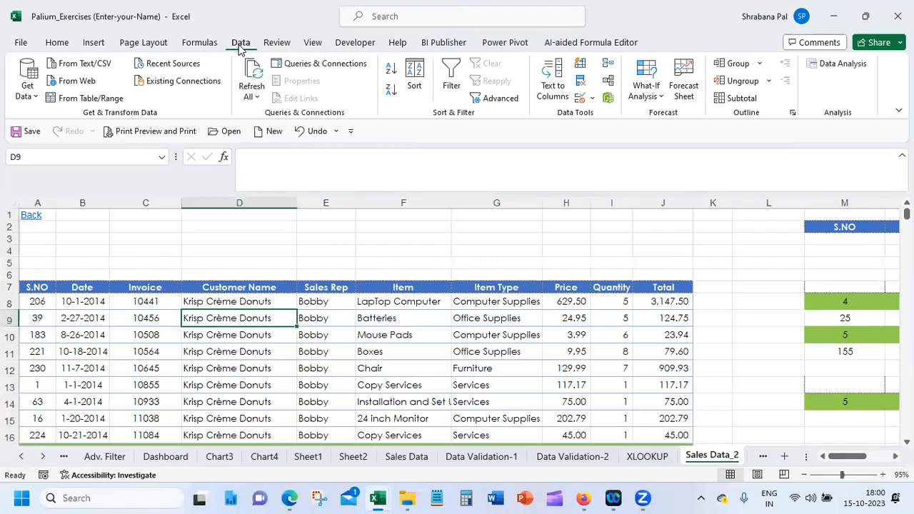
Add Sum subtotals for the Quantity and Total columns at each change in Sales Rep
left_click(739, 99)
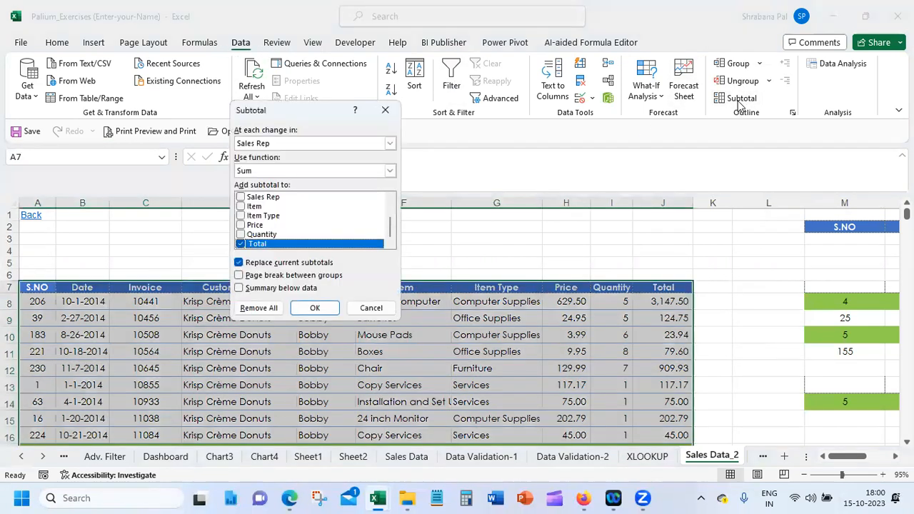
left_click(258, 144)
left_click(278, 191)
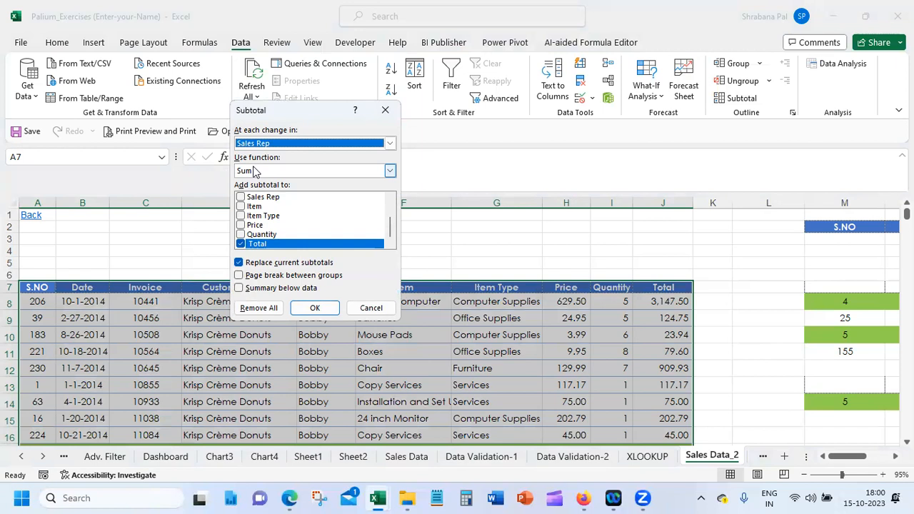
left_click(255, 172)
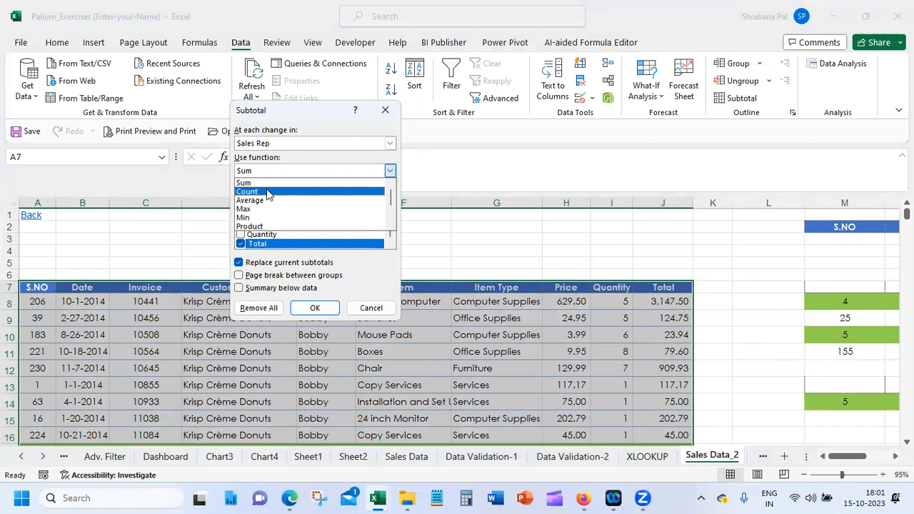
left_click(267, 184)
left_click(269, 170)
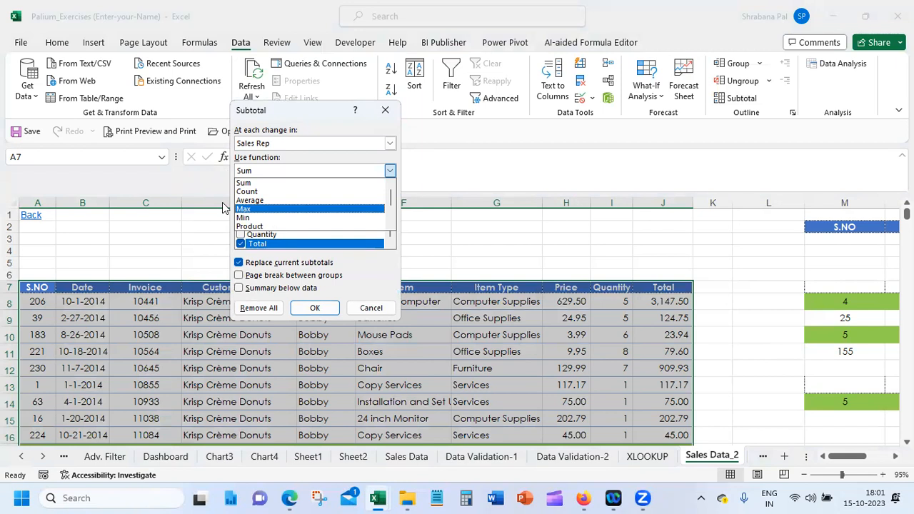
left_click(254, 184)
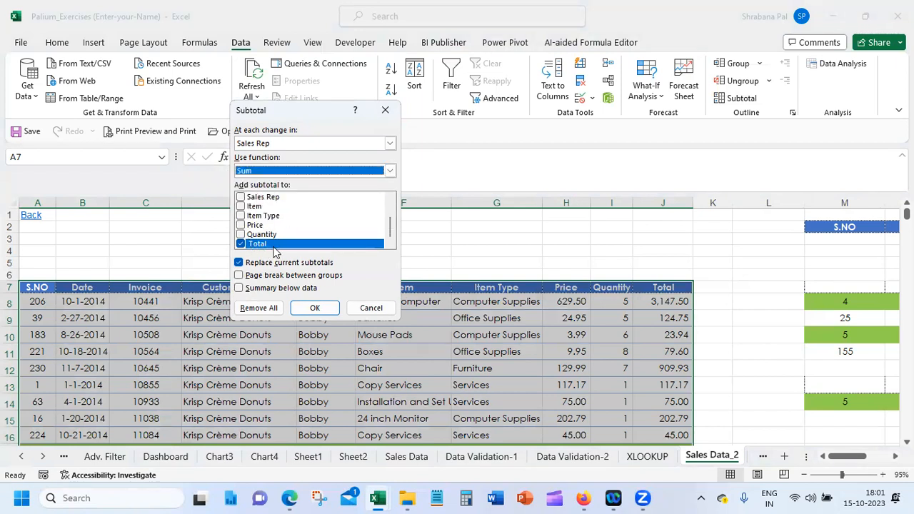
left_click(259, 235)
left_click(241, 225)
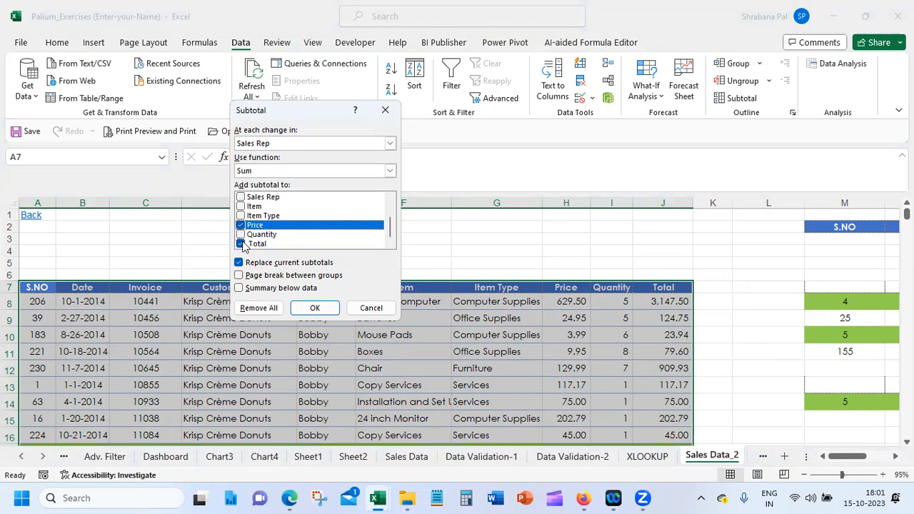
left_click(241, 234)
left_click(240, 225)
left_click(308, 307)
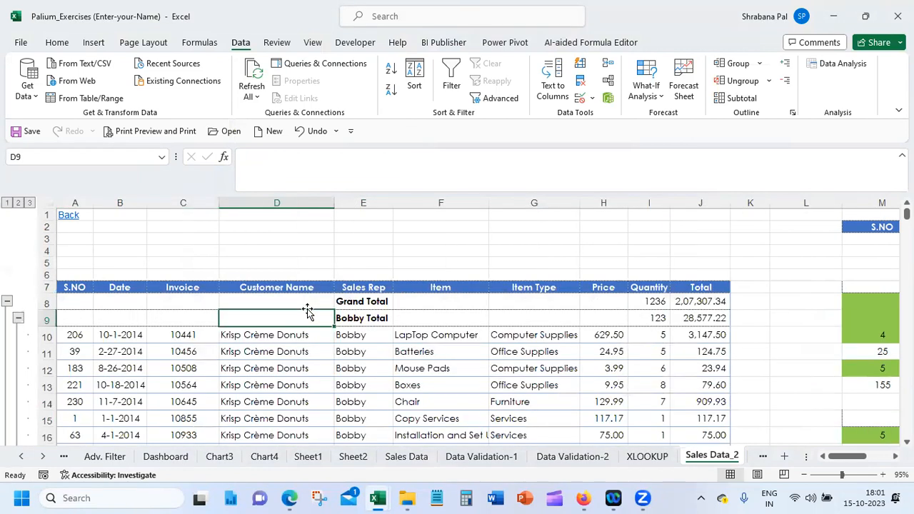
Check the first Sales Rep's Quantity and Total subtotals and collapse the first five Sales Rep groups to their total rows
left_click(657, 321)
left_click(711, 318)
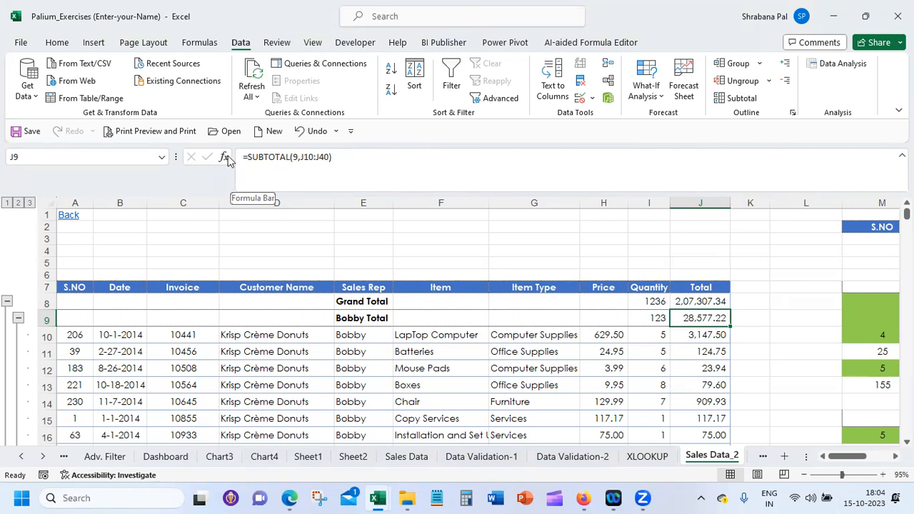
left_click(18, 319)
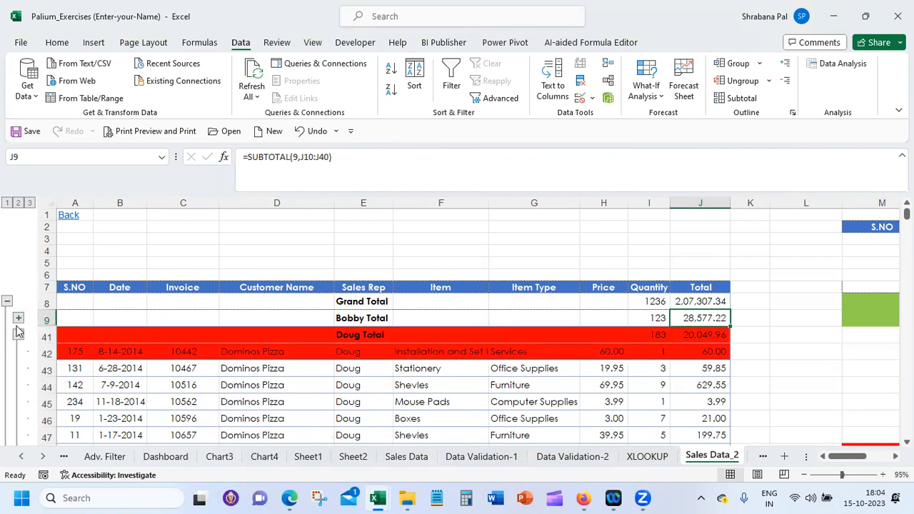
left_click(18, 335)
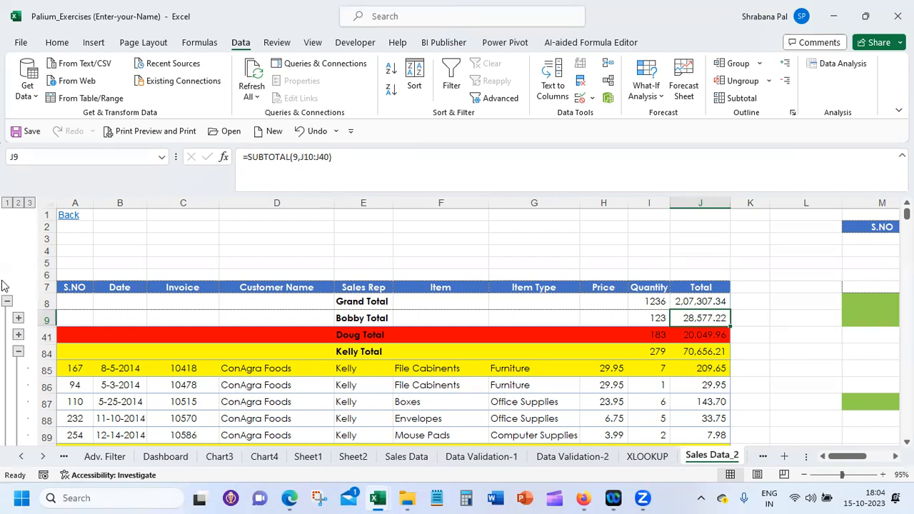
left_click(6, 301)
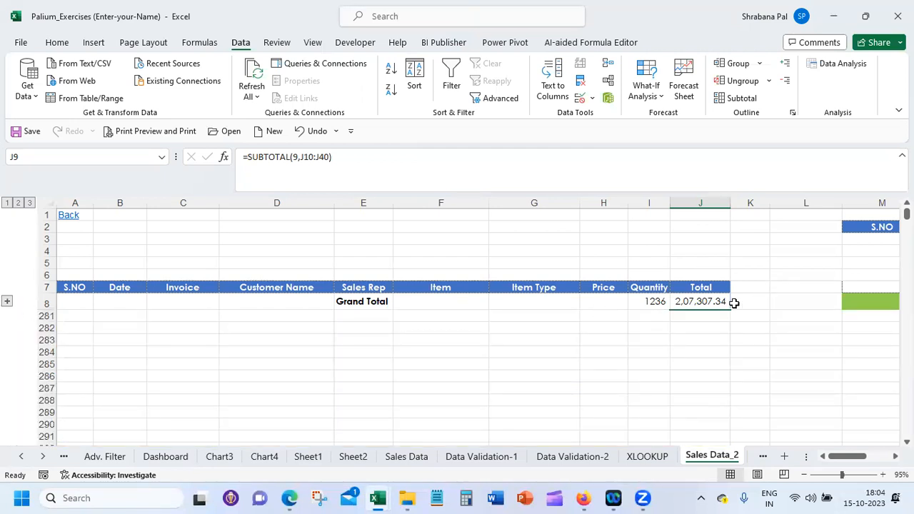
left_click(6, 303)
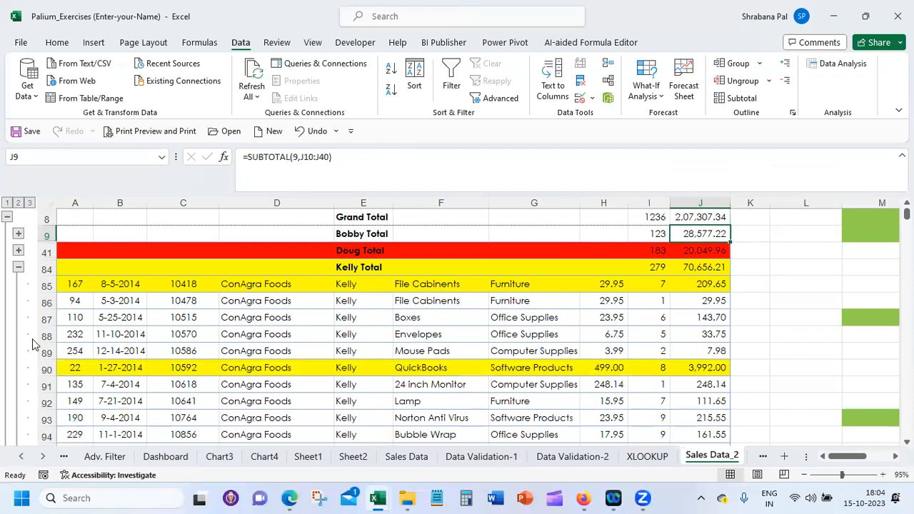
left_click(18, 267)
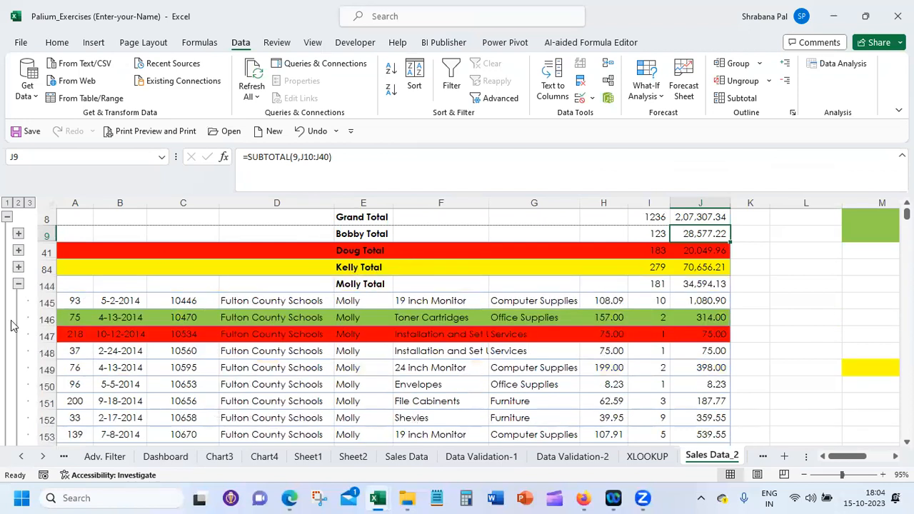
left_click(18, 284)
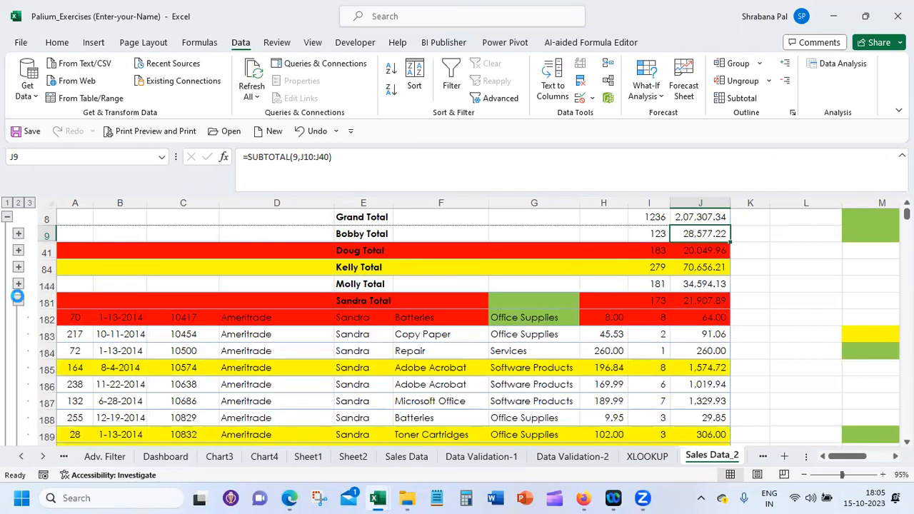
left_click(18, 302)
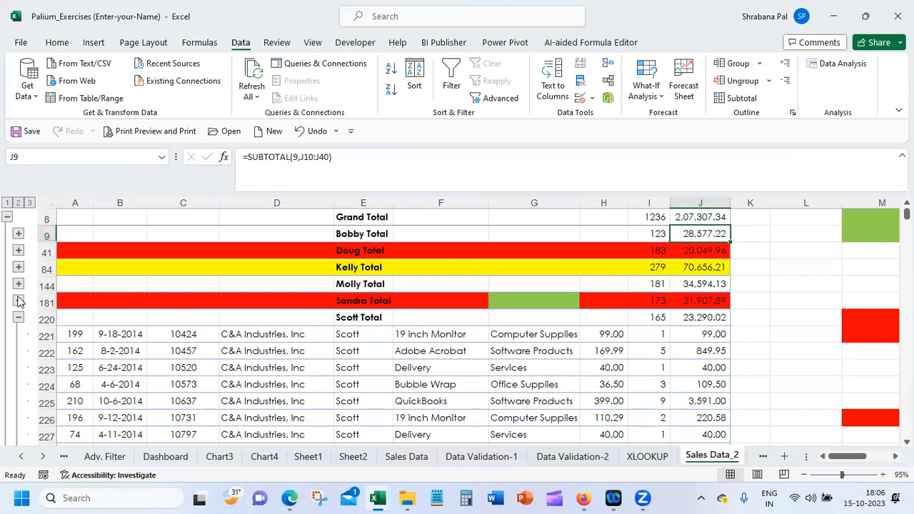
Review the Subtotal settings without applying them and check the Grand Total formula in the Total column
left_click(756, 100)
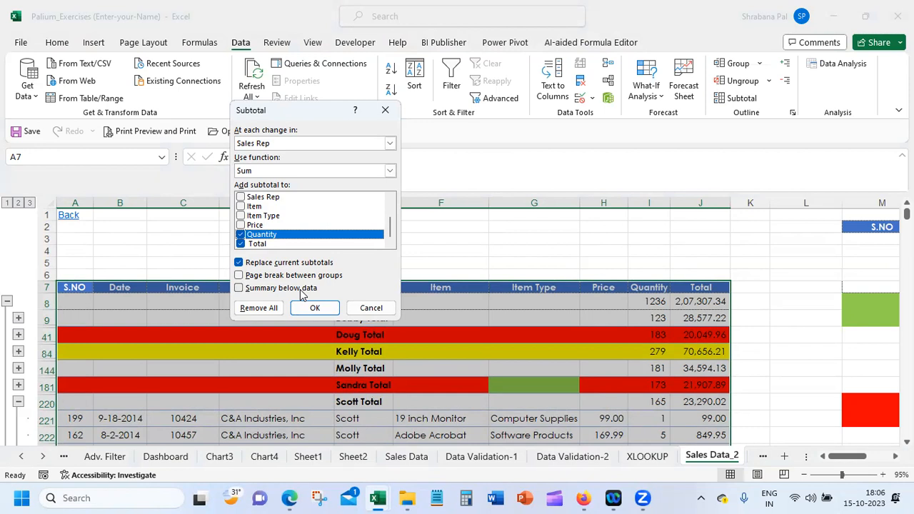
left_click(371, 307)
left_click(684, 318)
left_click(680, 301)
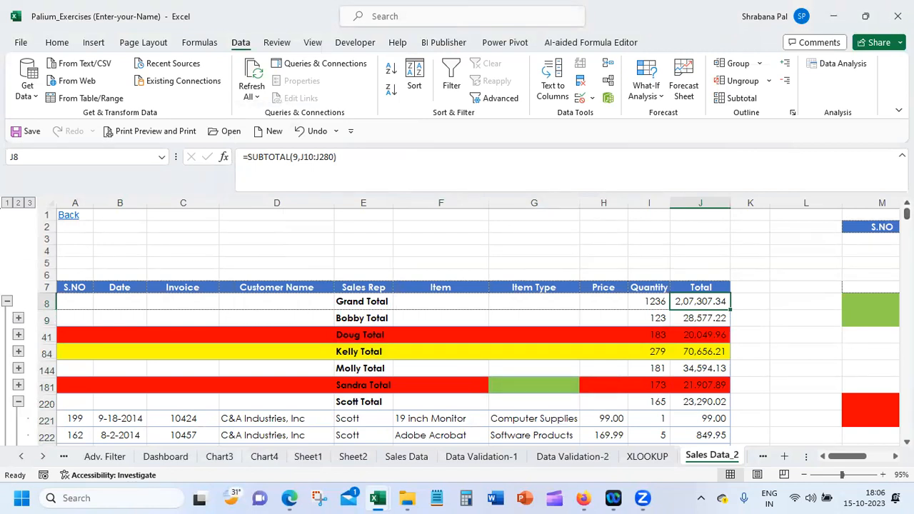
Collapse the outline to the Grand Total row, expand it again and collapse the sixth Sales Rep group
left_click(7, 302)
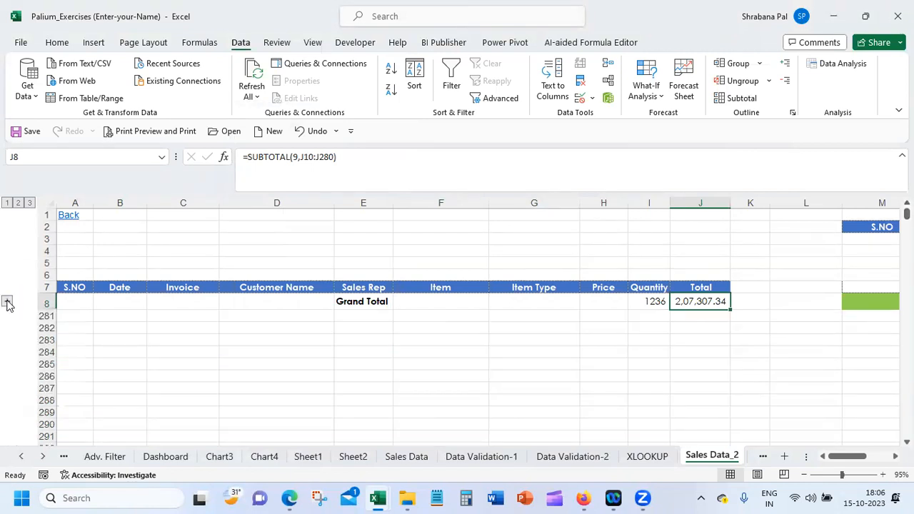
left_click(8, 303)
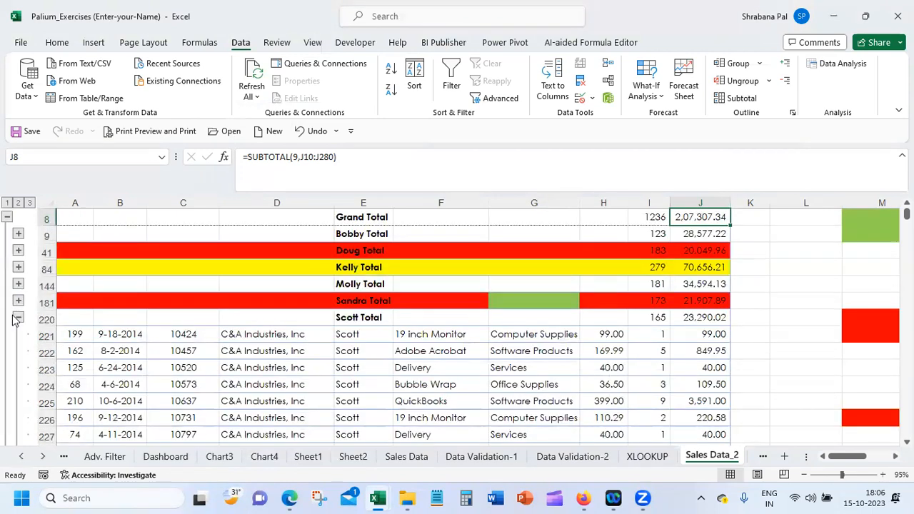
left_click(18, 318)
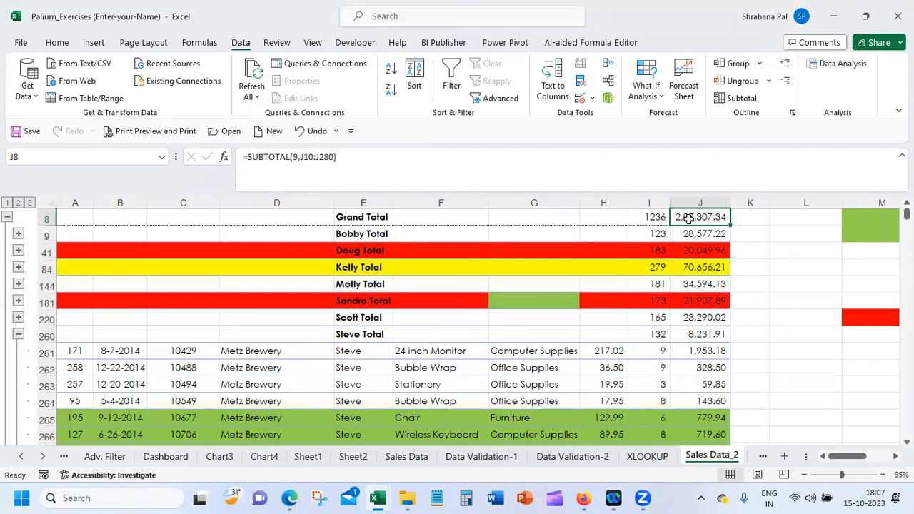
Review the Subtotal settings again without applying them, and collapse and re-expand the Grand Total level
left_click(738, 100)
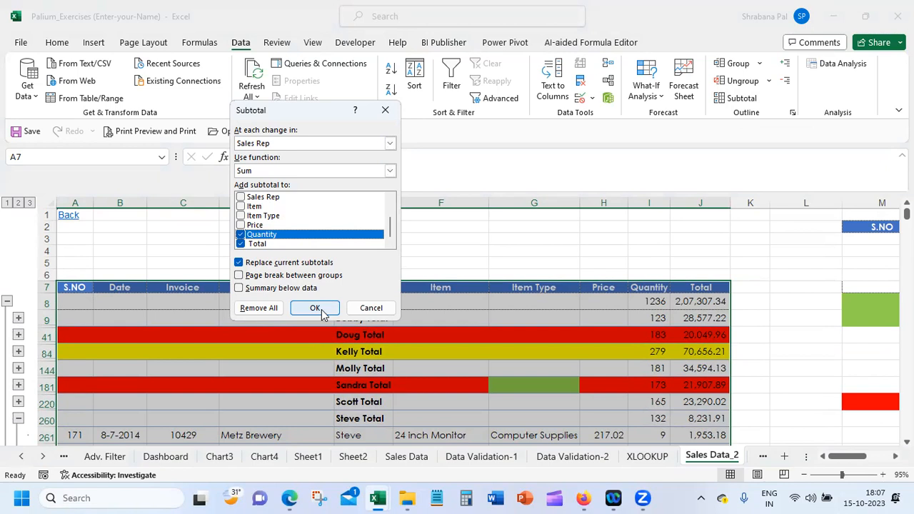
left_click(364, 307)
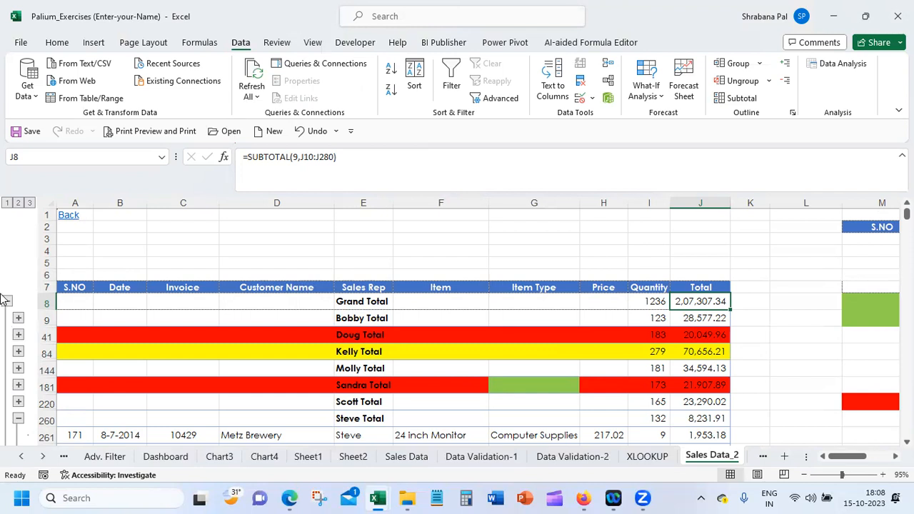
left_click(6, 303)
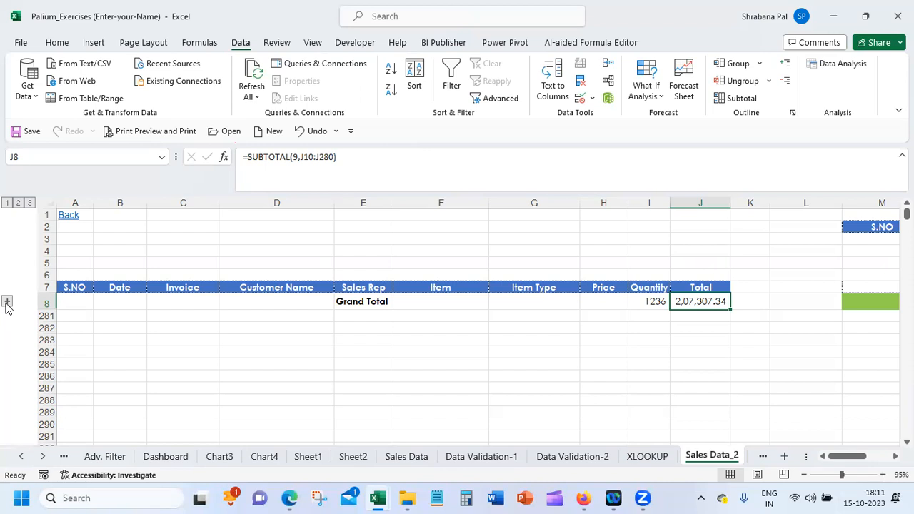
left_click(6, 303)
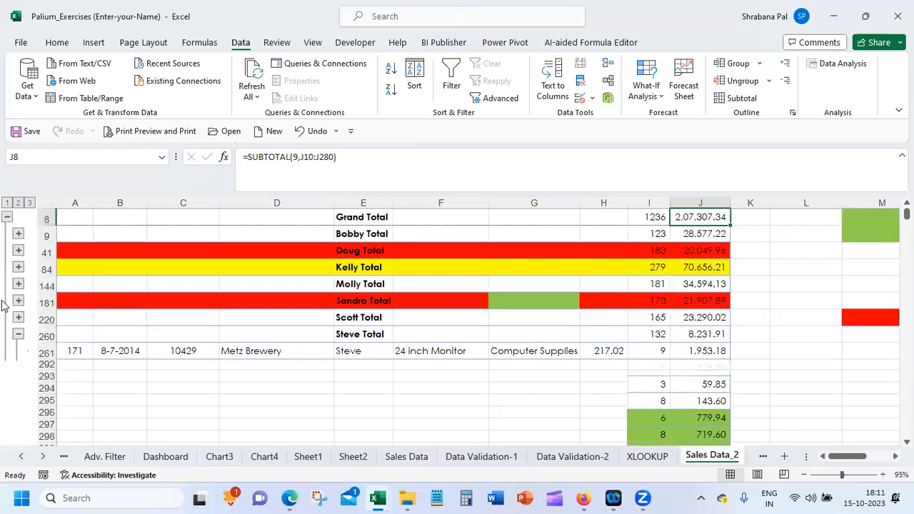
Reapply the Sales Rep subtotals for Quantity and Total with a page break between groups
left_click(194, 280)
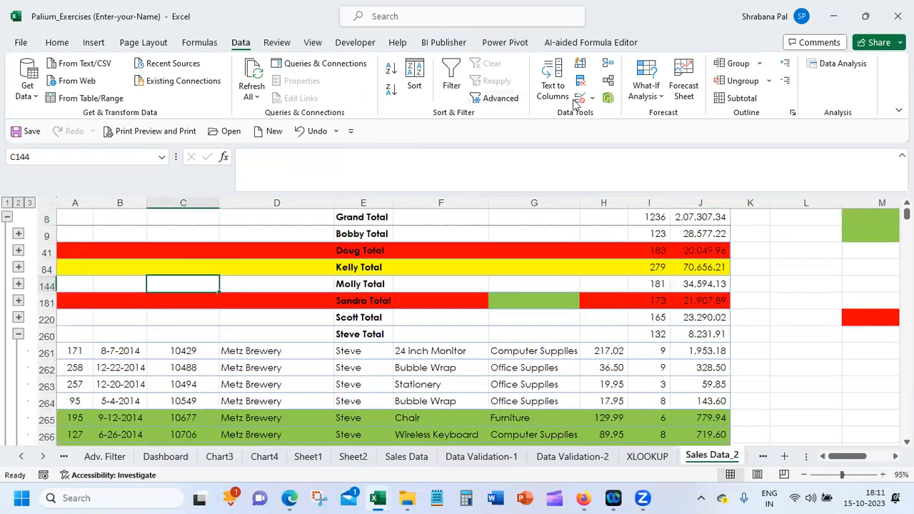
left_click(741, 98)
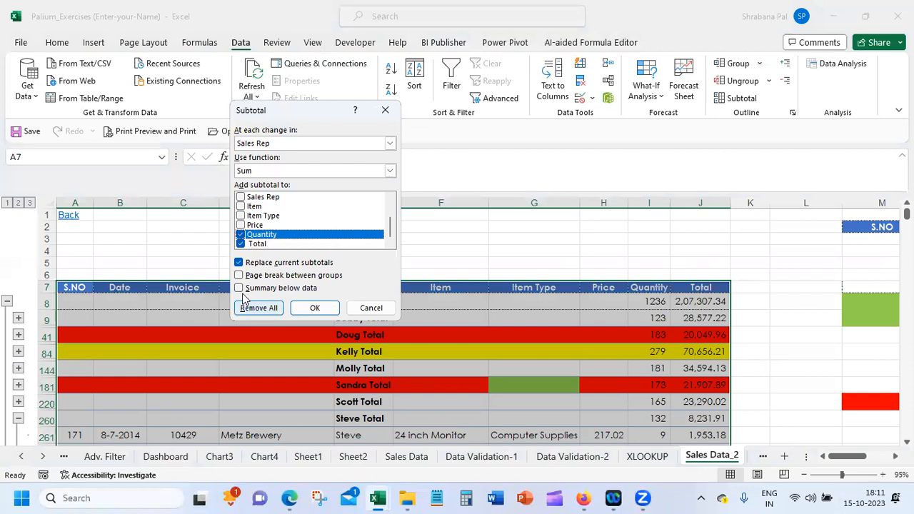
left_click(301, 279)
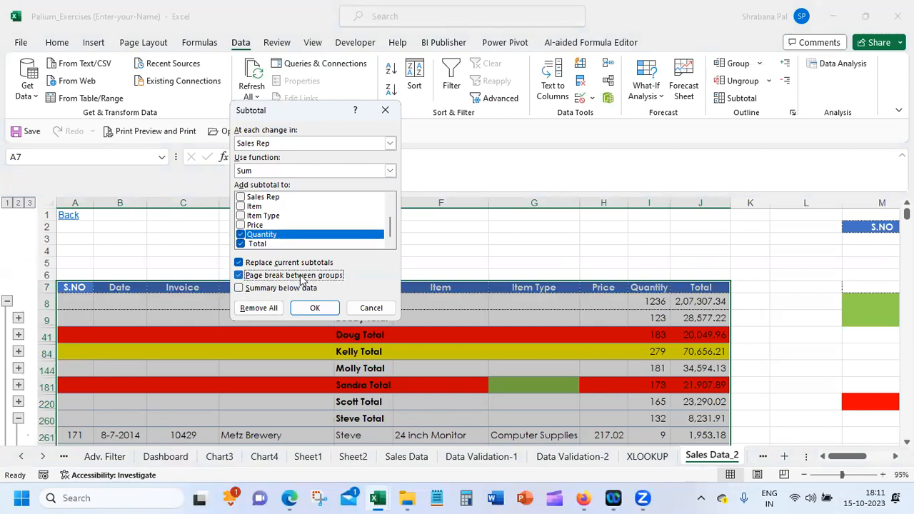
left_click(312, 308)
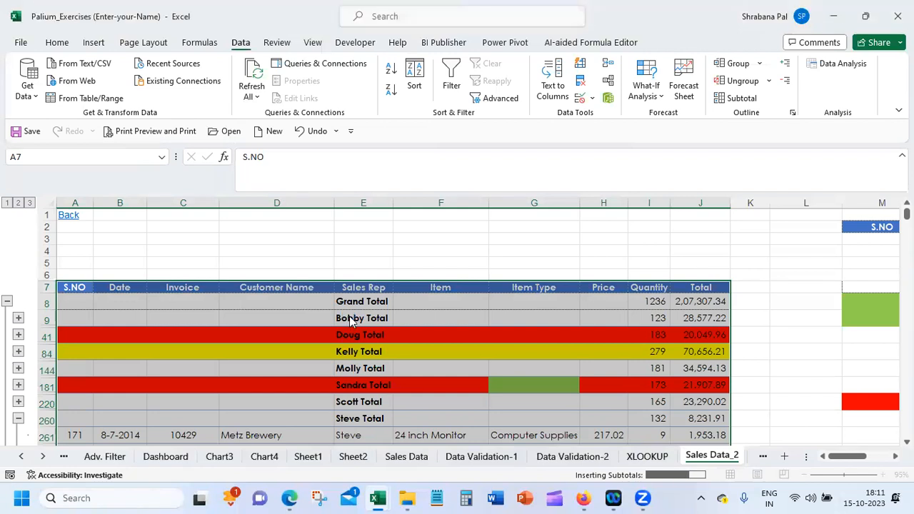
left_click(353, 319)
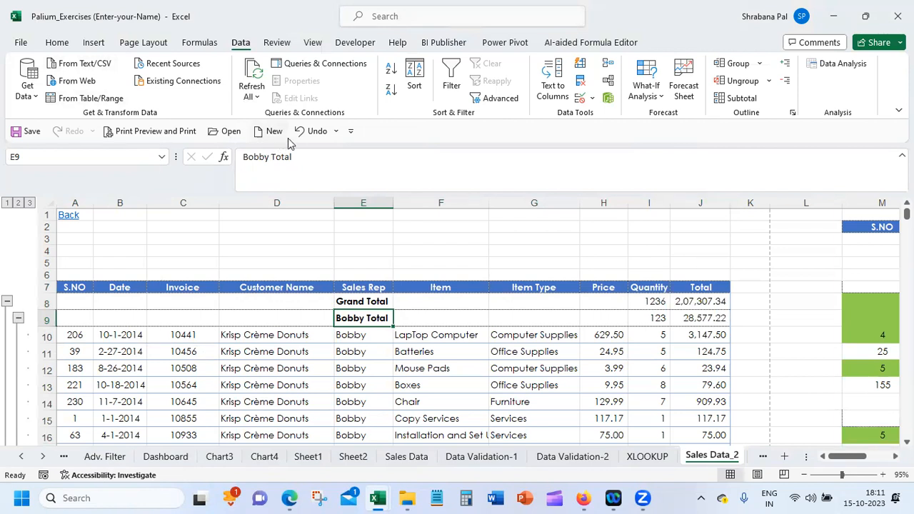
Show the print preview of the sheet and page through to page 5 to examine the page breaks between Sales Rep groups
left_click(177, 130)
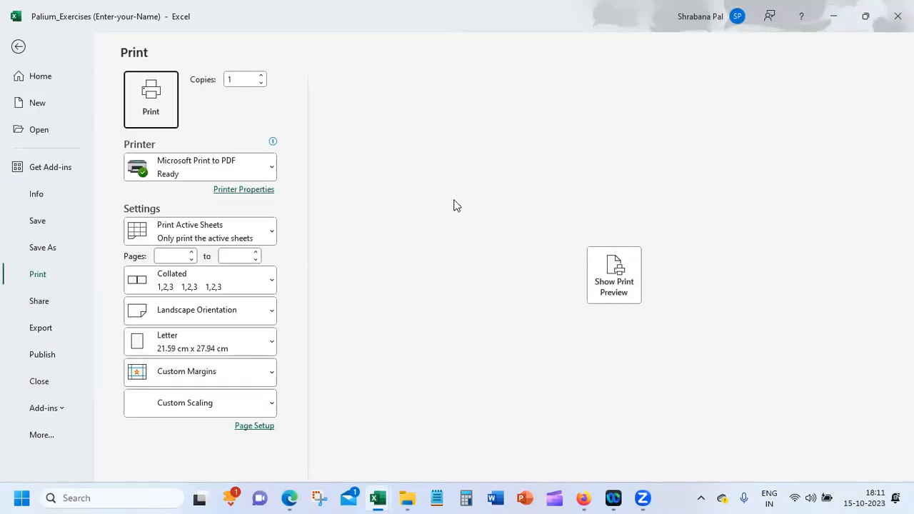
left_click(615, 274)
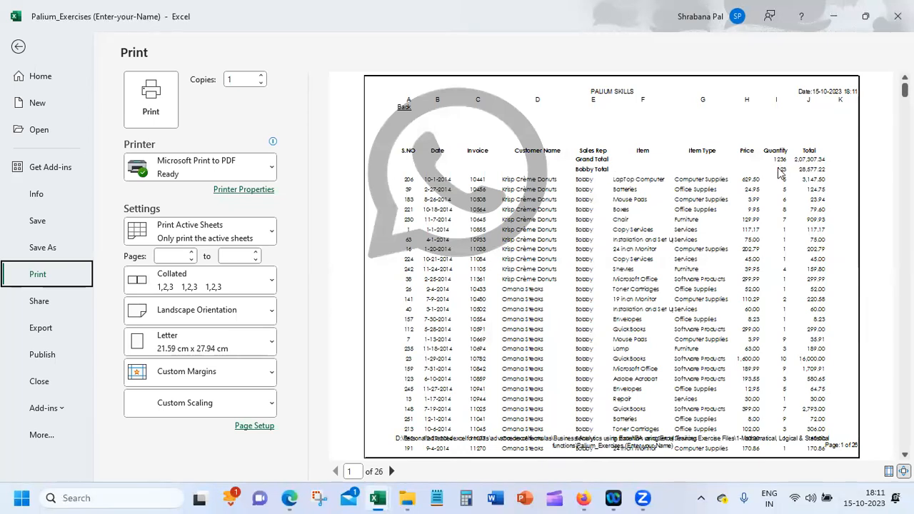
left_click(391, 471)
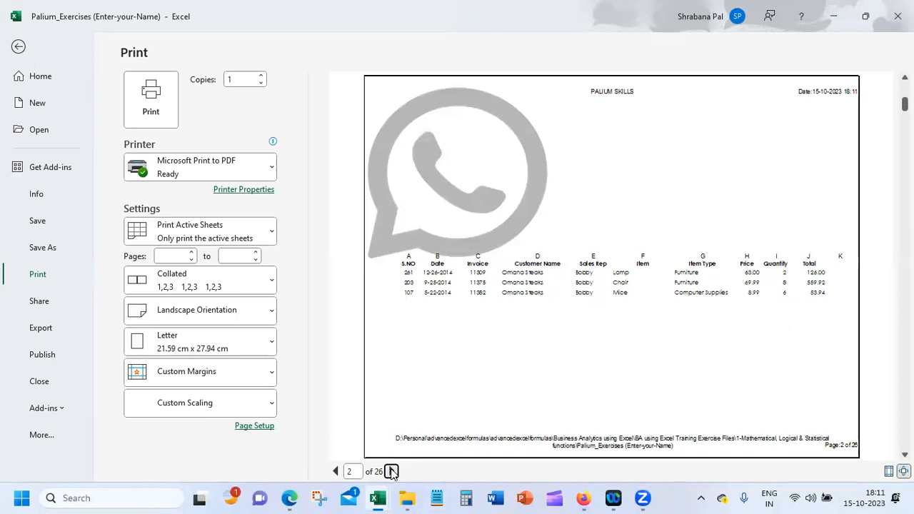
left_click(392, 471)
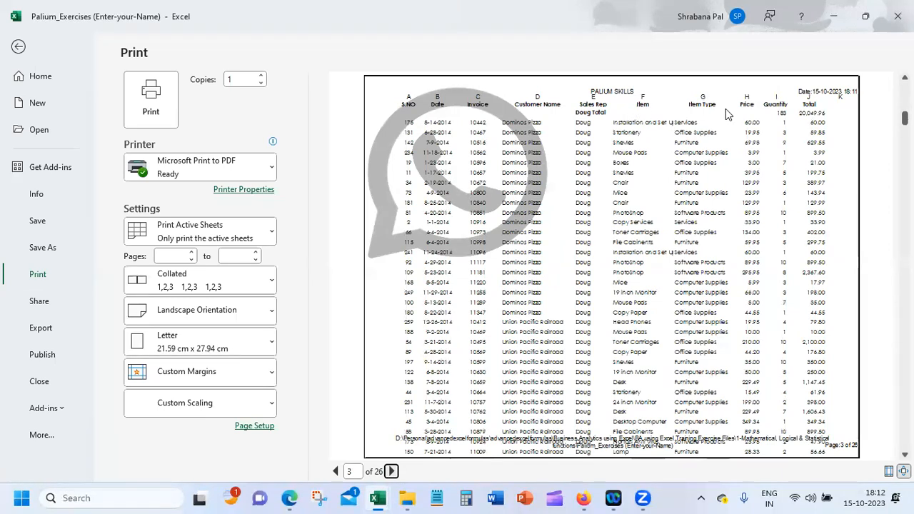
left_click(391, 471)
left_click(391, 471)
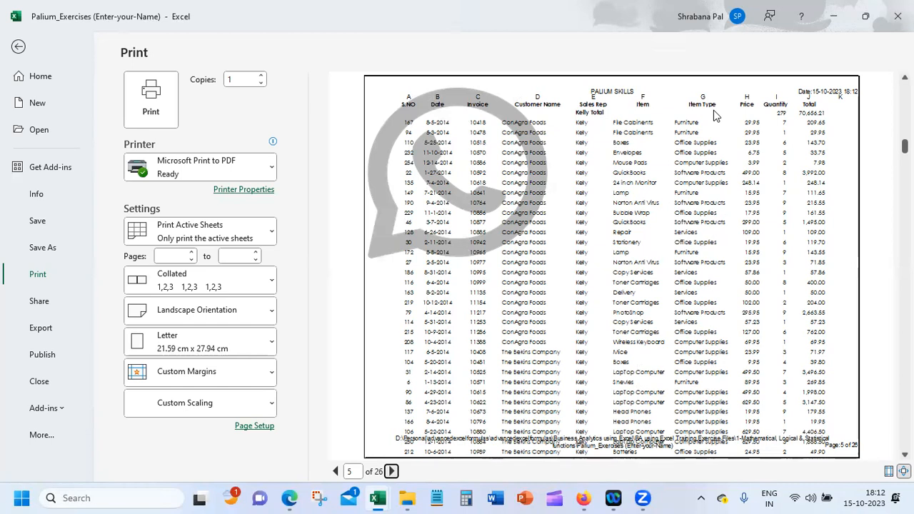
Return to the sheet and reapply the Sales Rep subtotals for Quantity and Total with a page break between groups
left_click(18, 46)
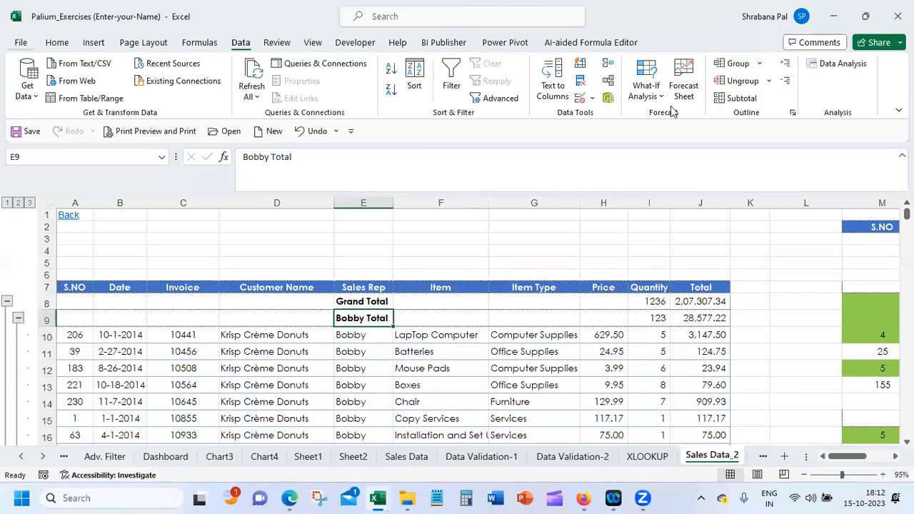
left_click(742, 97)
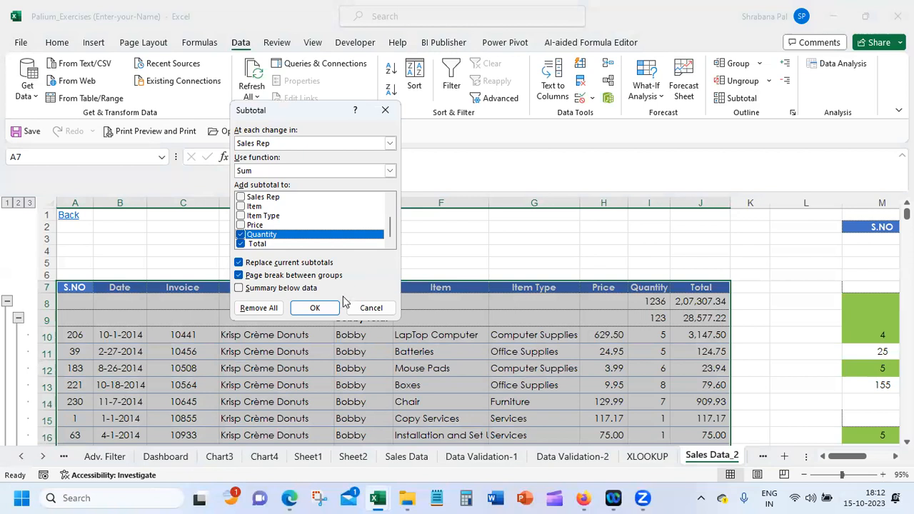
left_click(315, 307)
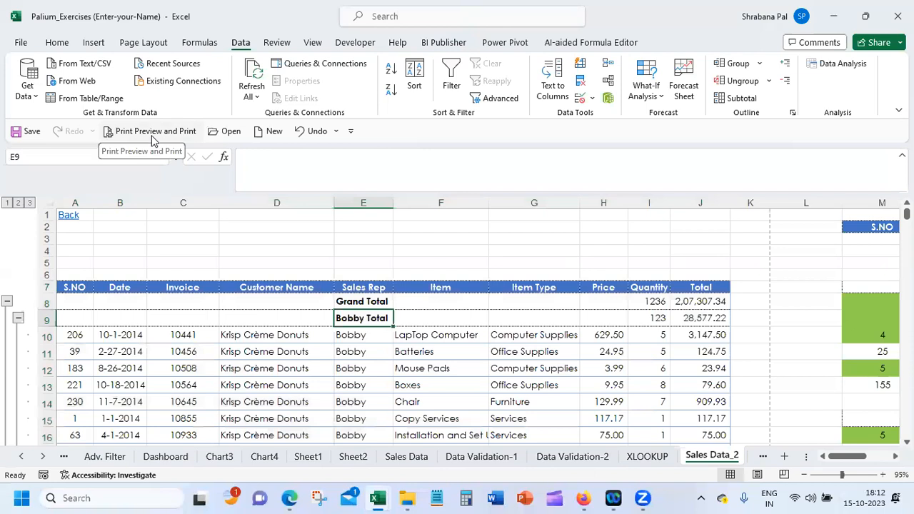
Show the print preview again to examine the first page, and return to the Sales Data_2 sheet
left_click(150, 131)
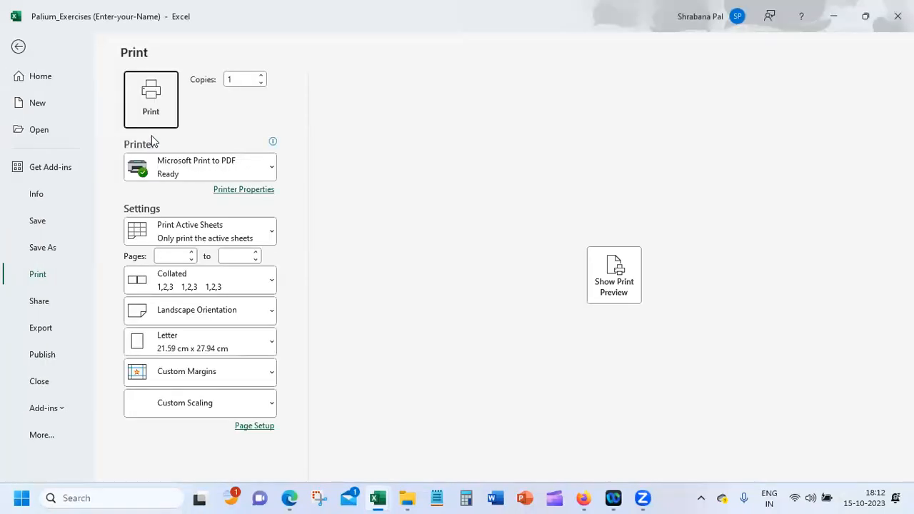
left_click(614, 293)
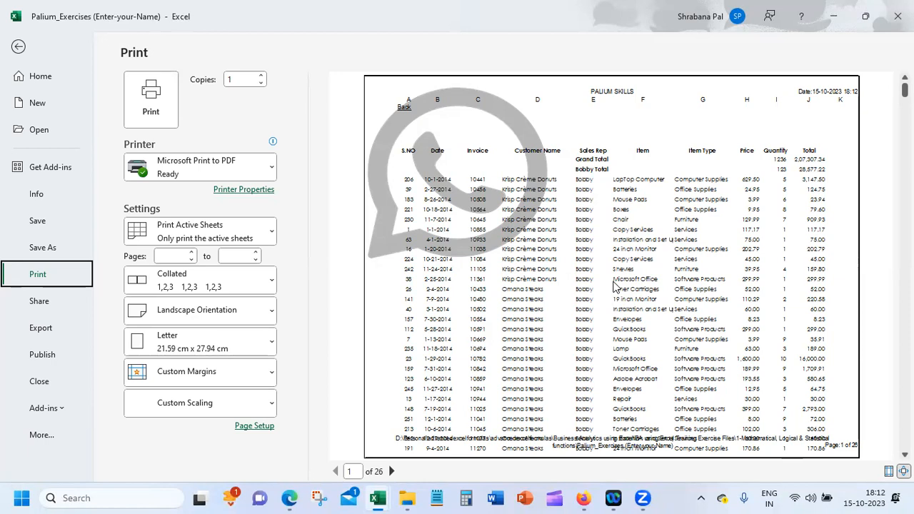
left_click(19, 48)
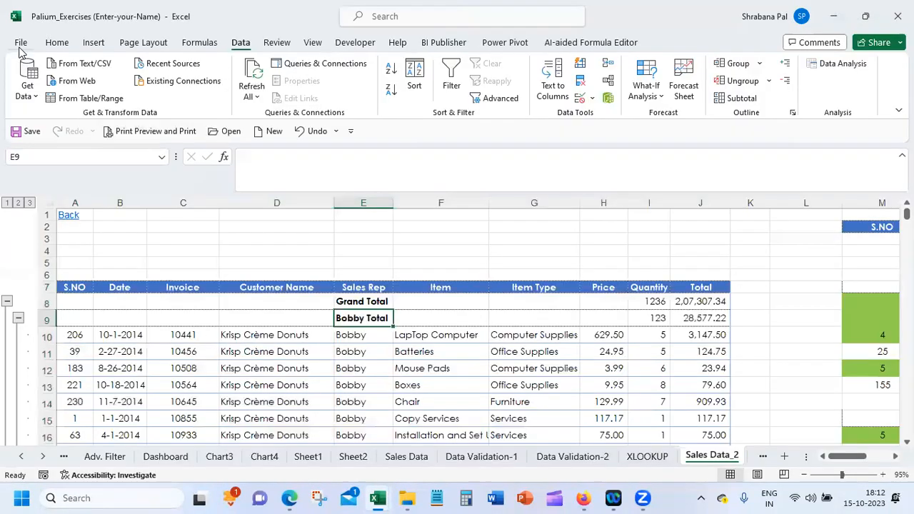
left_click(212, 319)
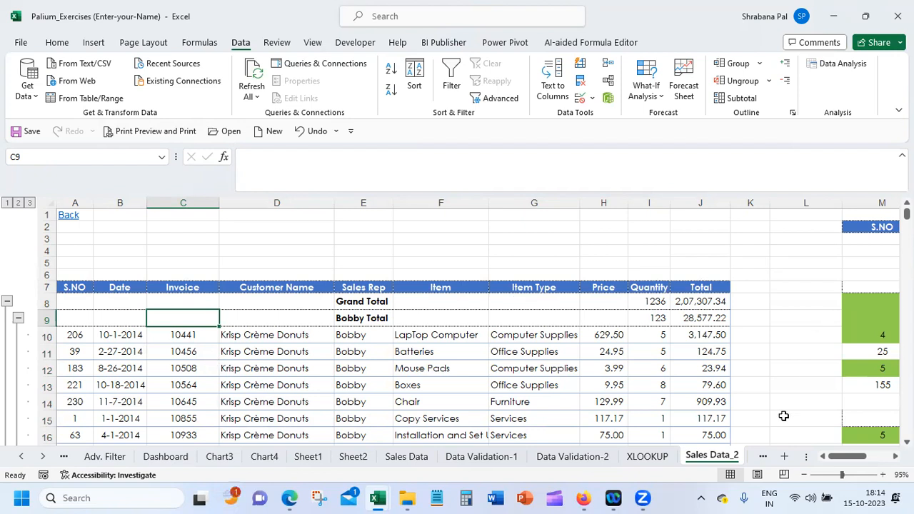
Delete the columns from M onward that hold the filter criteria and extracted records beside the sales data
left_click_drag(857, 461, 871, 460)
left_click_drag(464, 203, 807, 196)
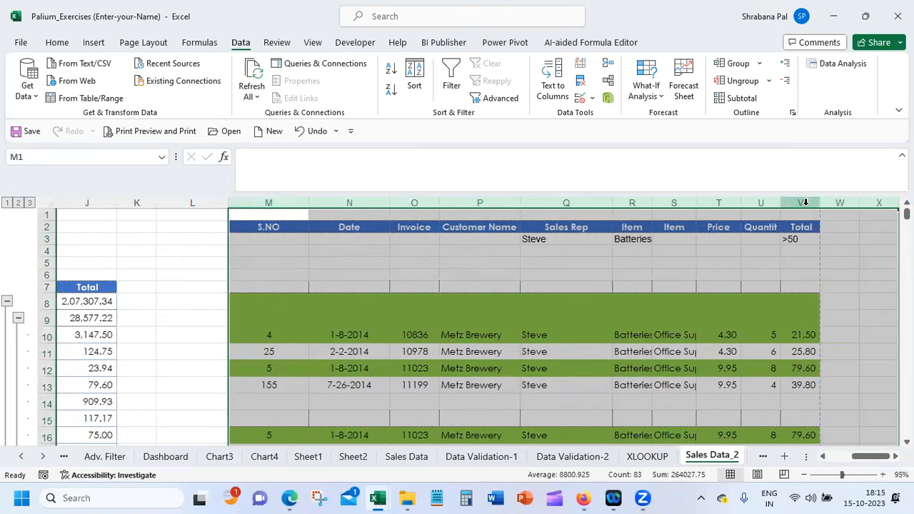
right_click(745, 292)
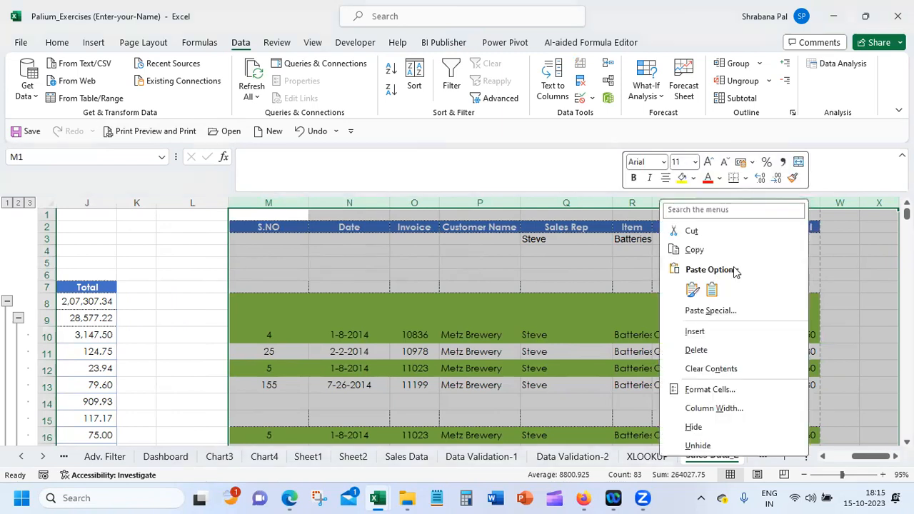
left_click(708, 347)
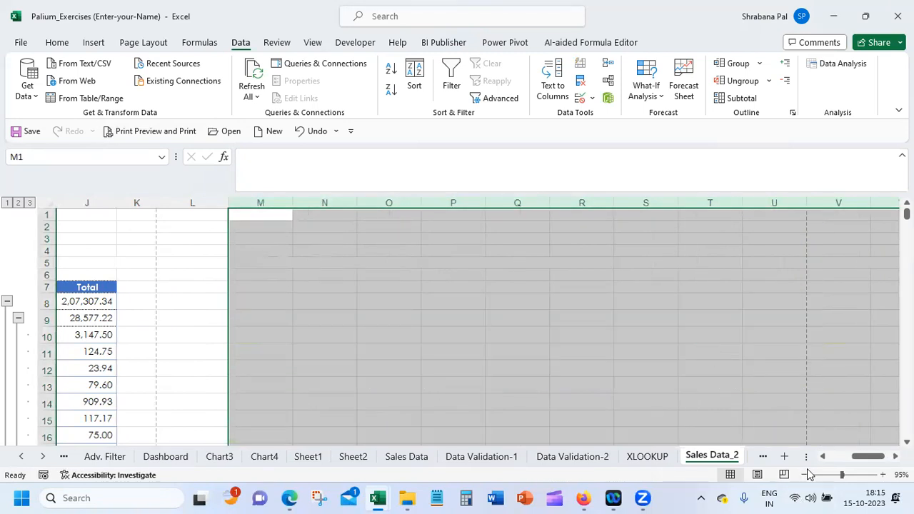
left_click_drag(822, 458, 822, 458)
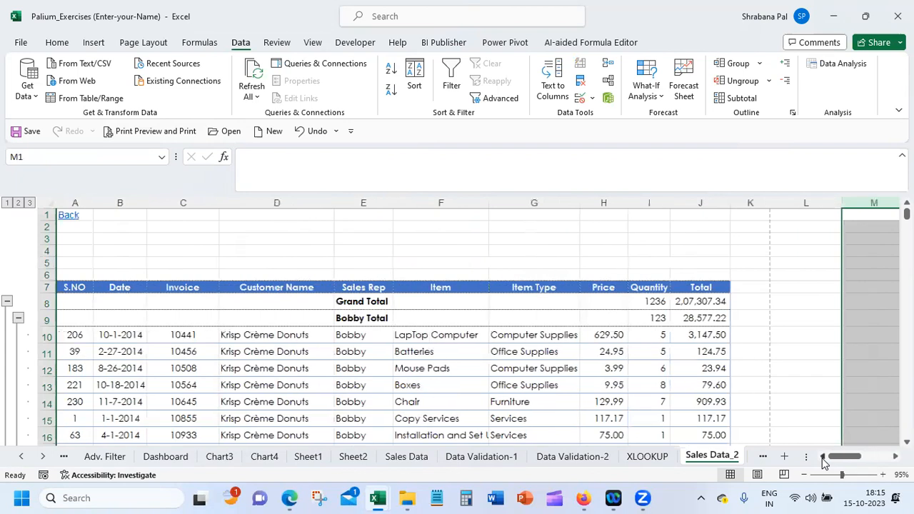
Remove all subtotals from the sales data and sort the list by S.NO in ascending order
left_click(84, 300)
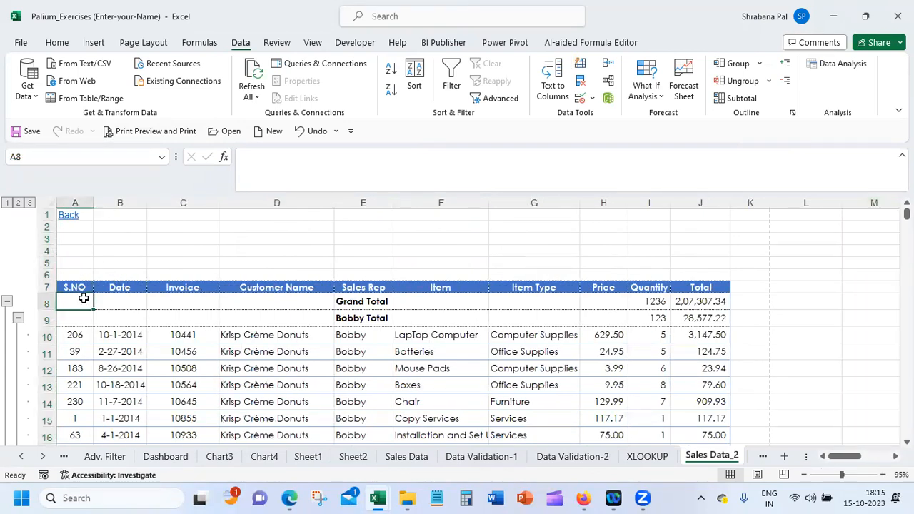
left_click(742, 99)
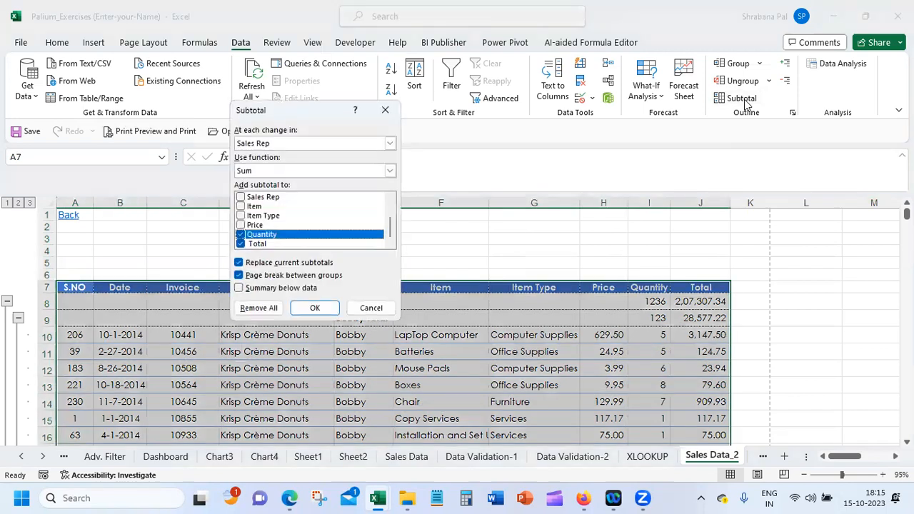
left_click(301, 308)
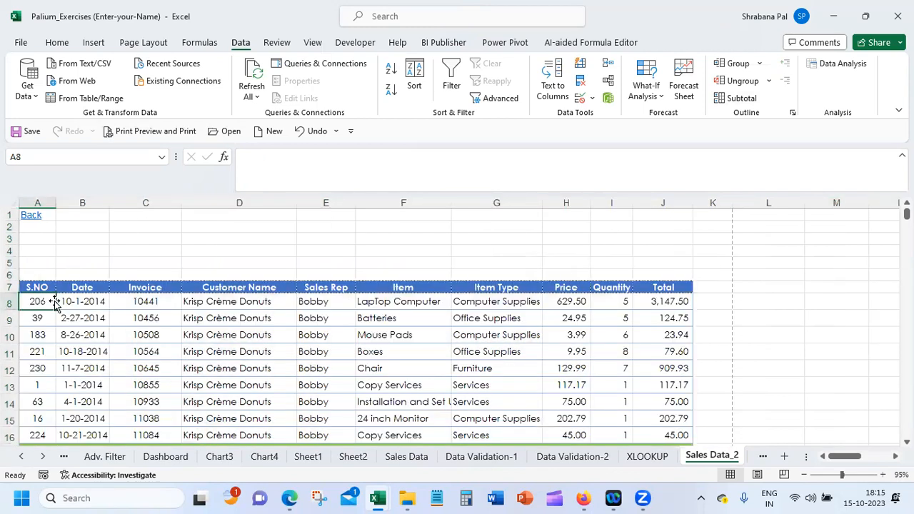
left_click(40, 300)
left_click(392, 76)
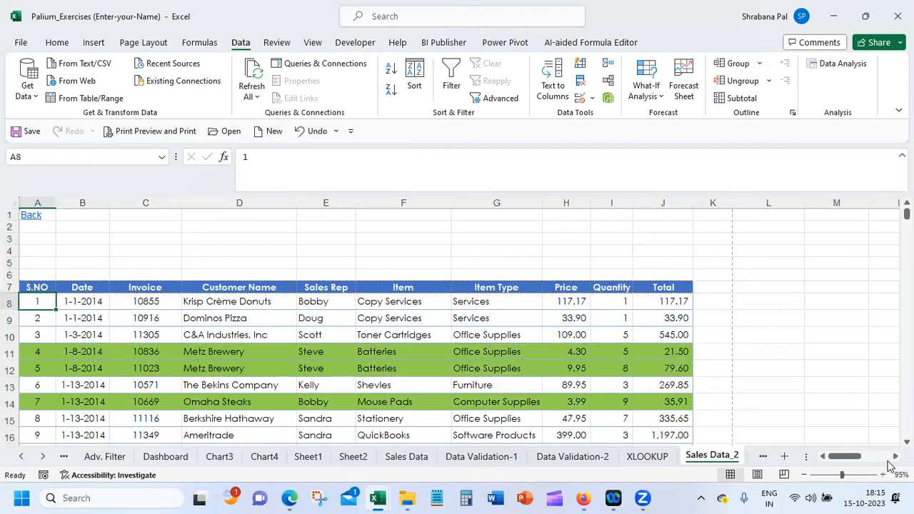
Select the entire sales data range and examine its full extent on the sheet
key("ctrl+a")
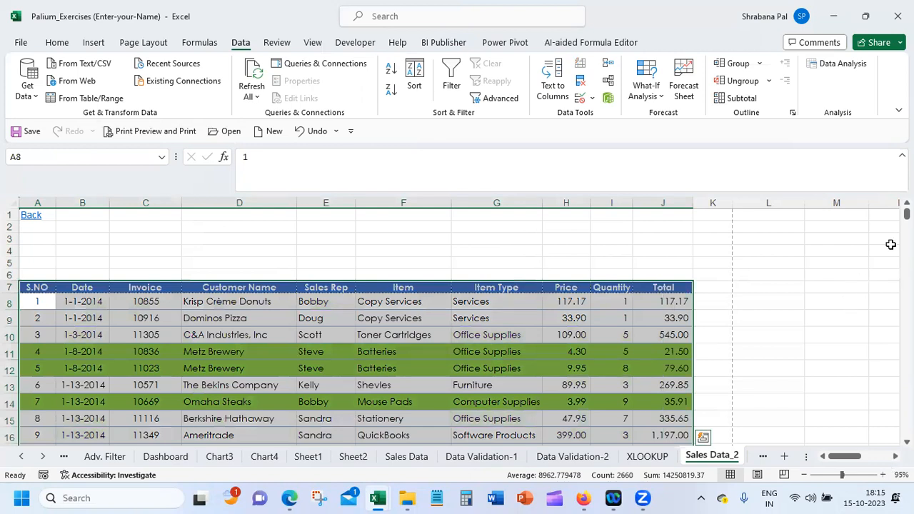
left_click_drag(906, 213, 906, 216)
scroll(906, 217, "up", 1)
scroll(906, 216, "up", 10)
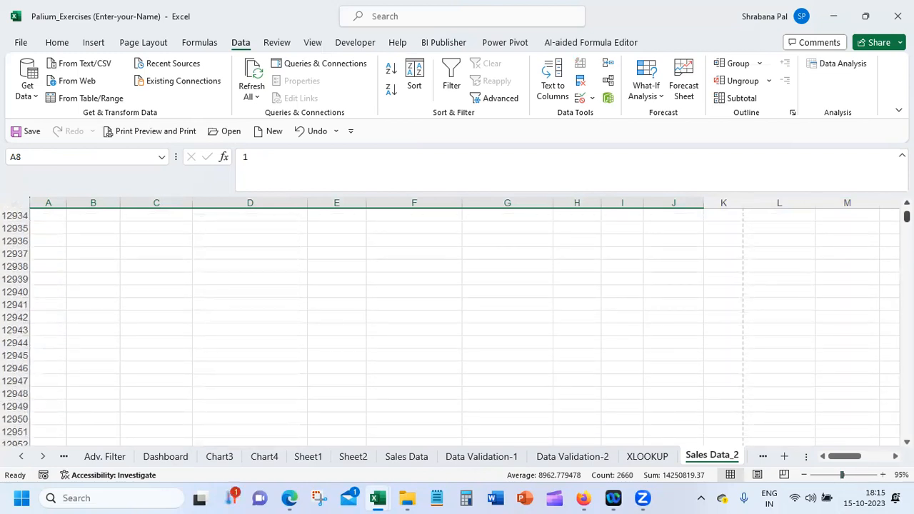
left_click_drag(906, 217, 905, 213)
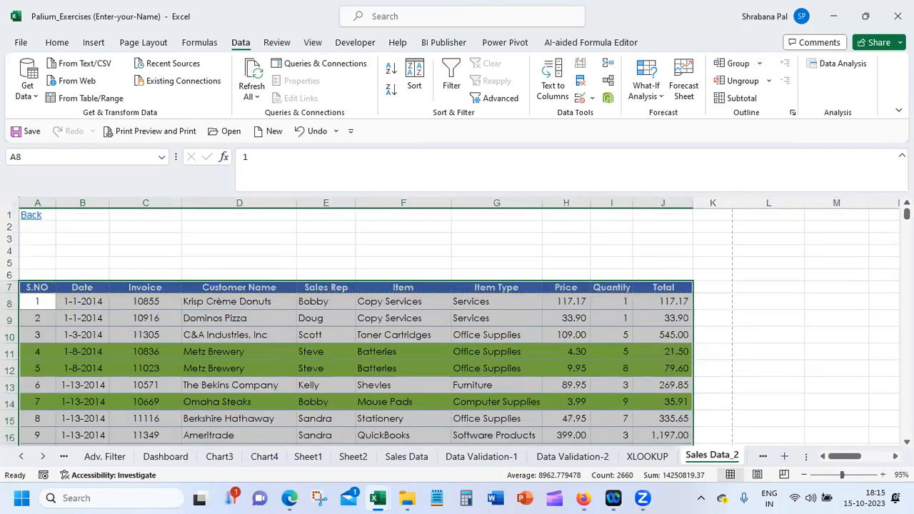
scroll(906, 213, "down", 5)
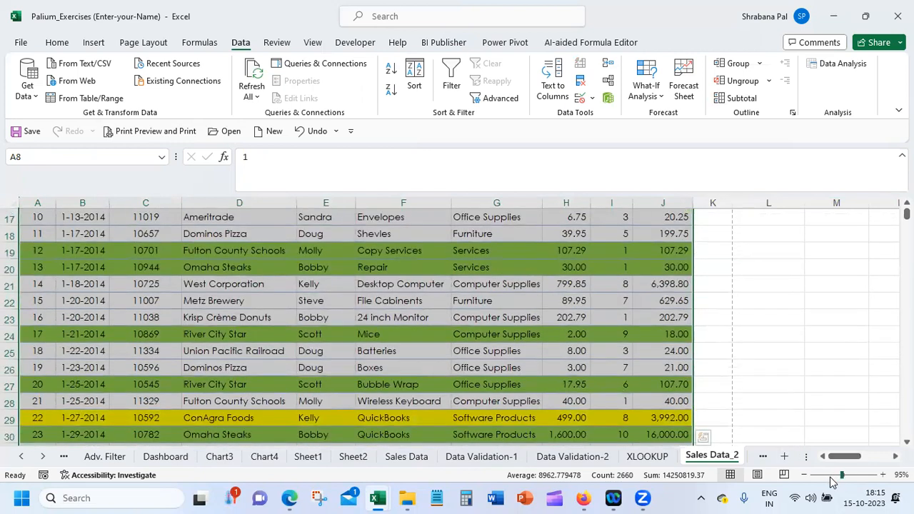
left_click_drag(842, 475, 828, 475)
left_click(817, 474)
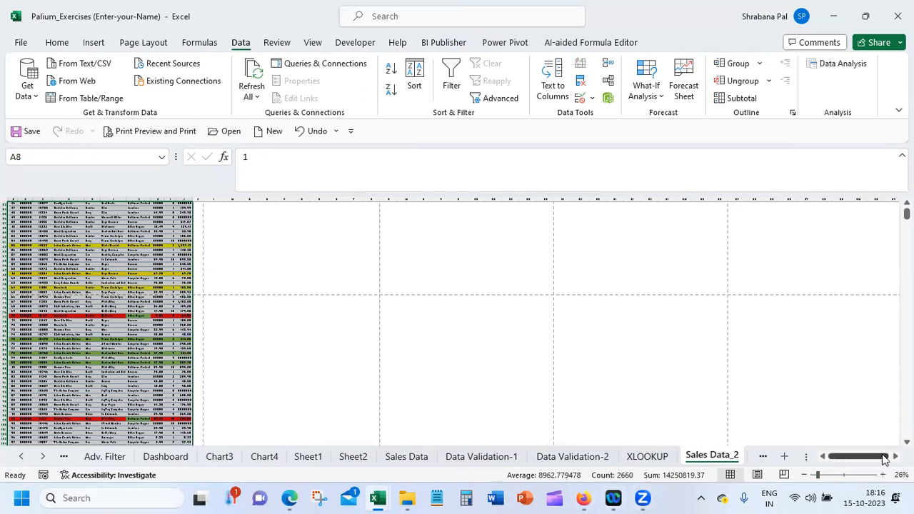
left_click(844, 476)
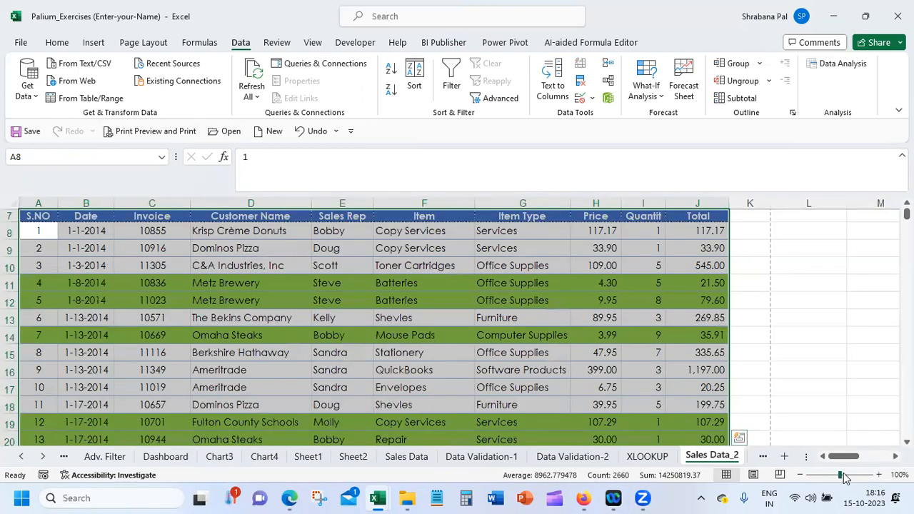
Insert a PivotTable from range A7:J272 of Sales Data_2, placed on the existing worksheet at cell L7
left_click(91, 44)
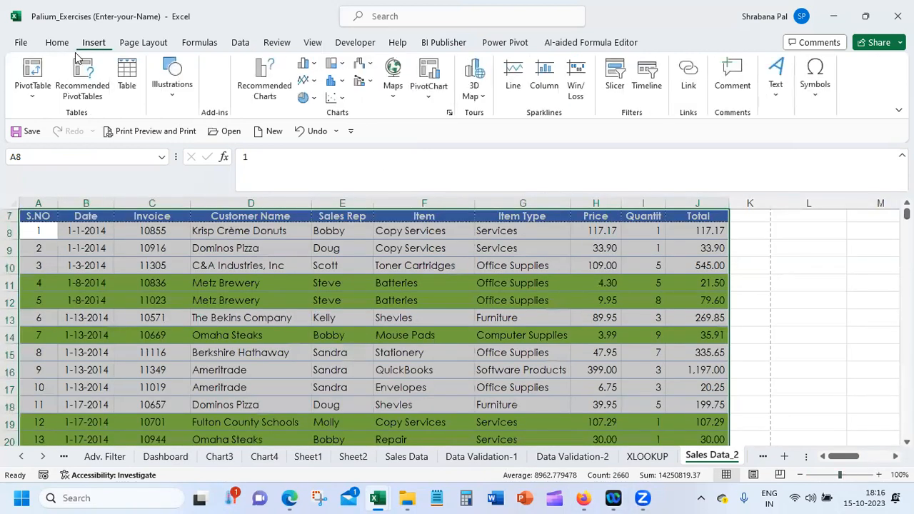
left_click(37, 76)
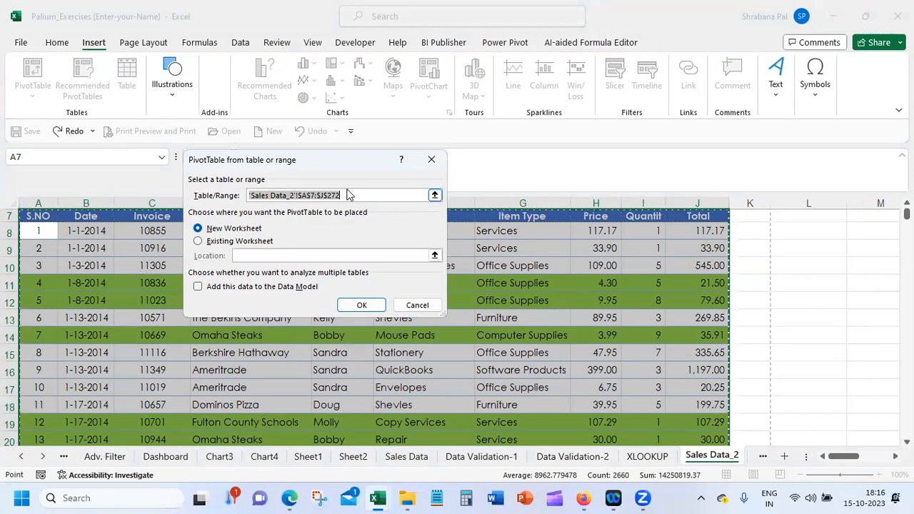
left_click(222, 242)
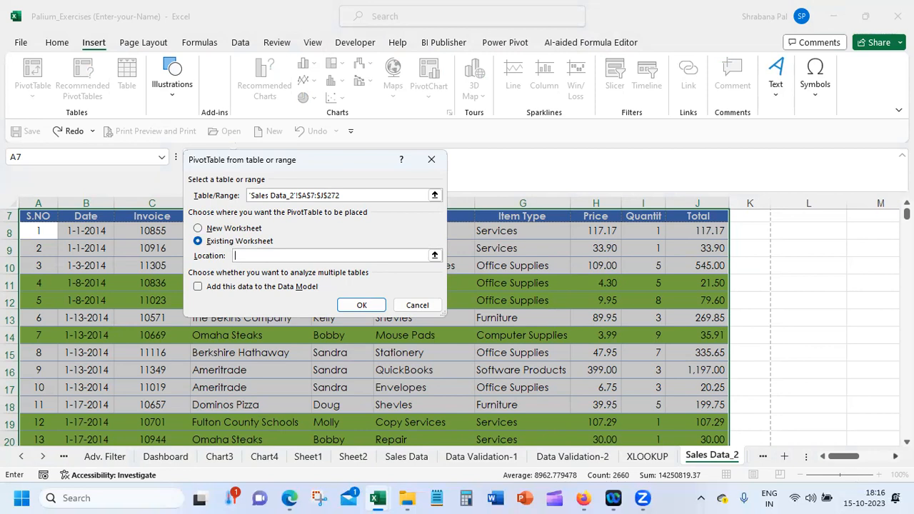
scroll(571, 356, "right", 2)
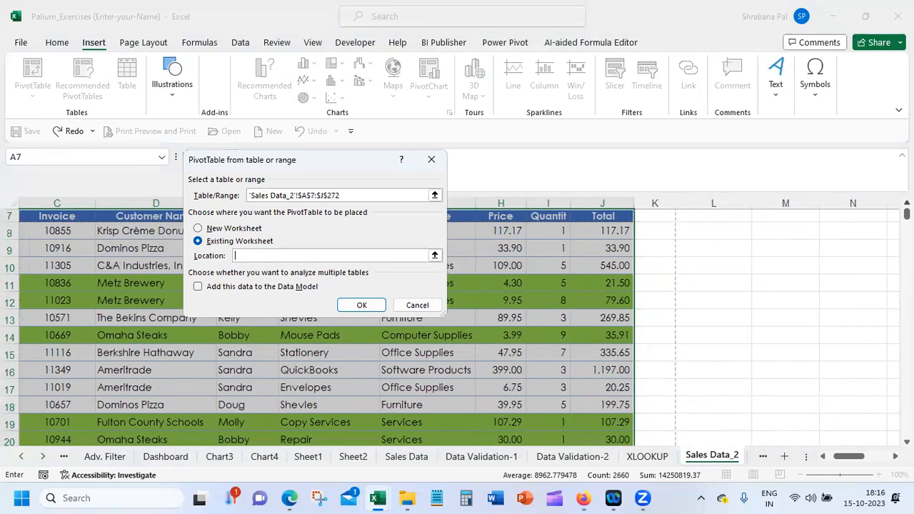
scroll(864, 214, "up", 1)
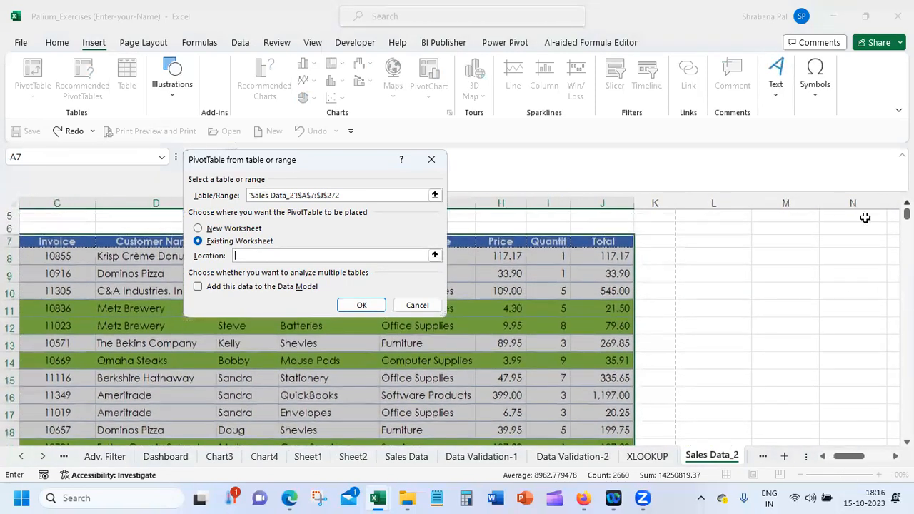
left_click(722, 239)
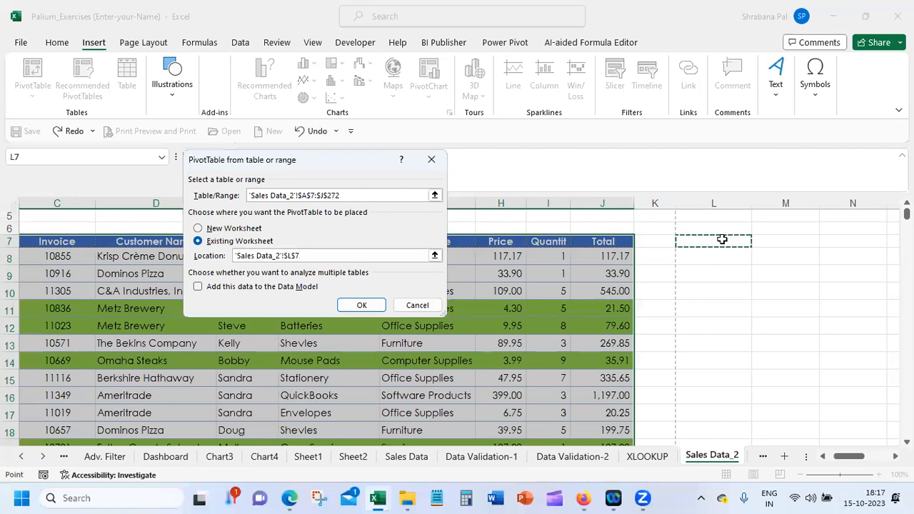
left_click(370, 307)
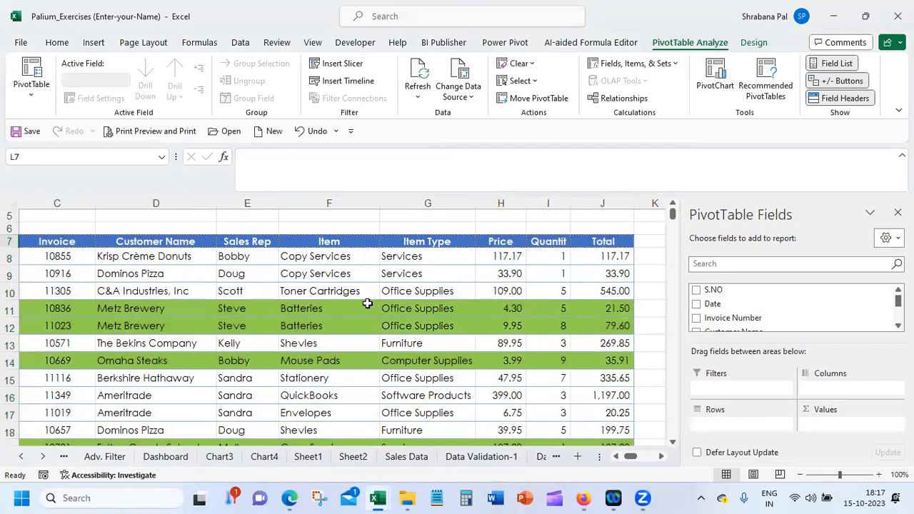
Add Customer Name as the PivotTable's row field and Total as its summed value field
left_click(661, 457)
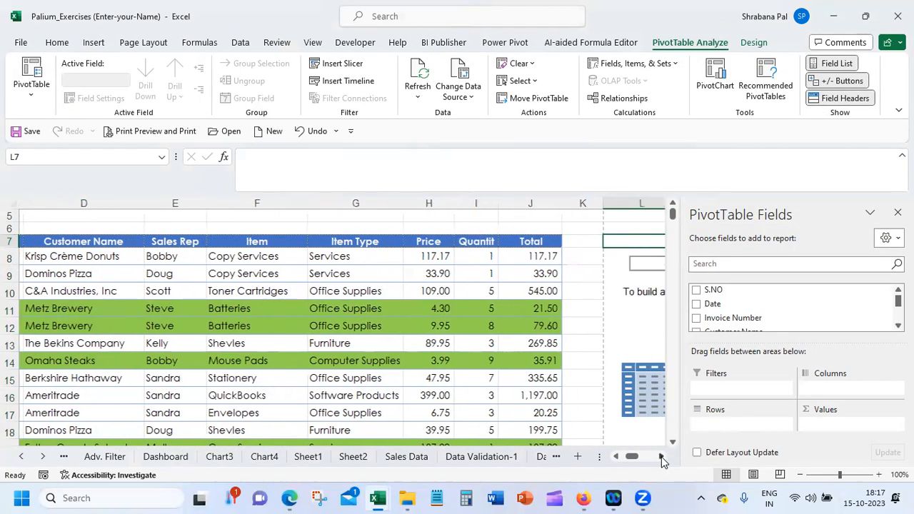
left_click(661, 457)
left_click(661, 457)
left_click(661, 457)
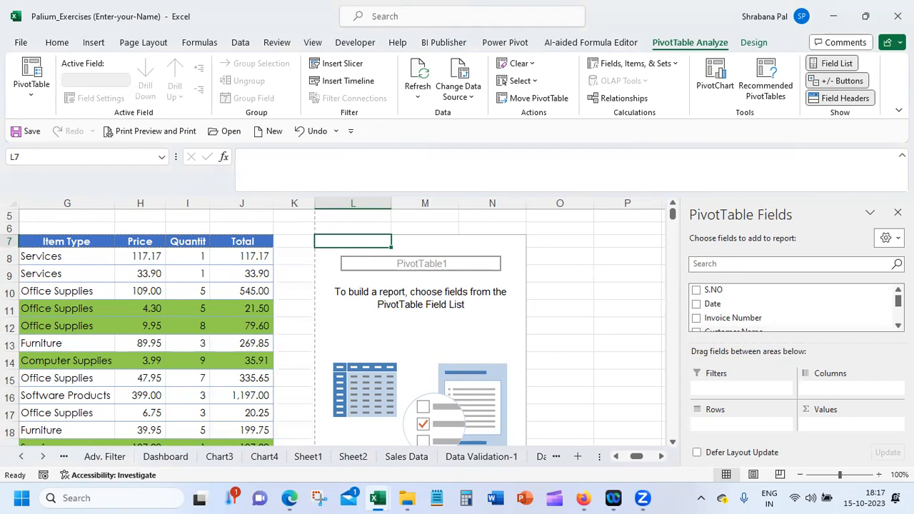
scroll(780, 318, "down", 2)
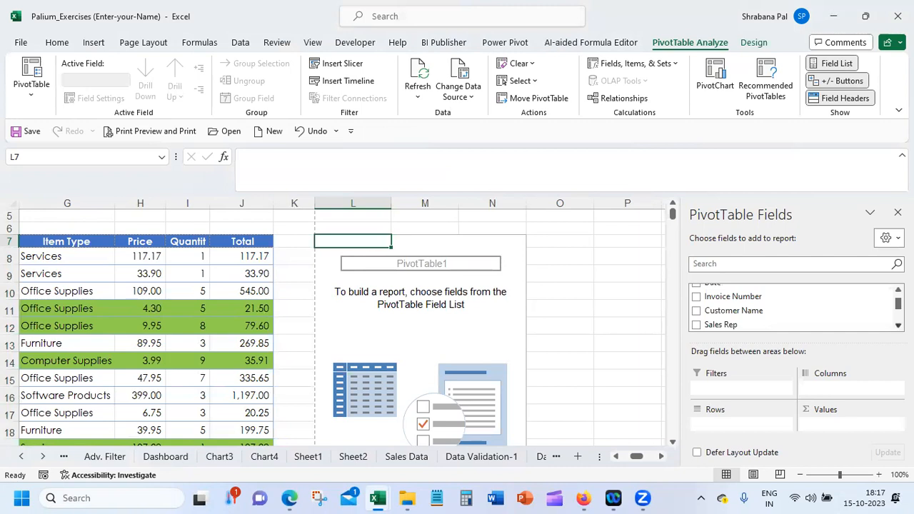
left_click(696, 311)
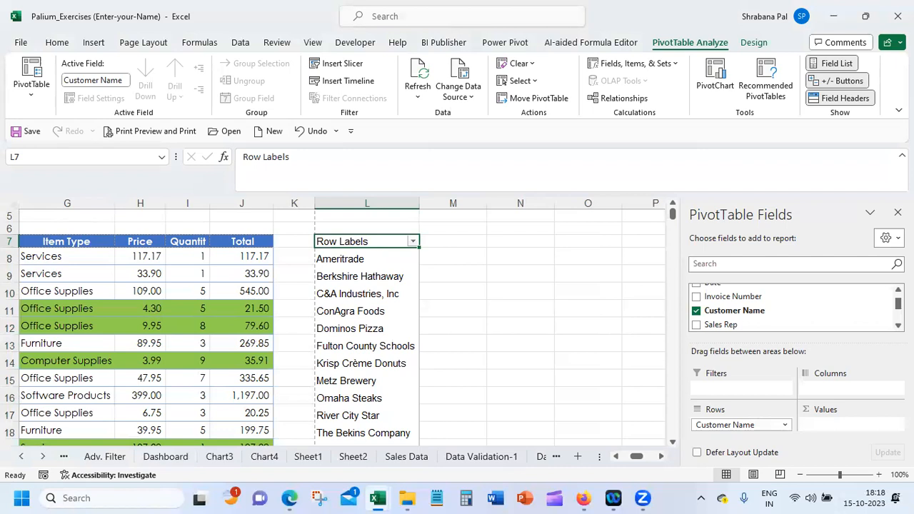
scroll(795, 309, "down", 4)
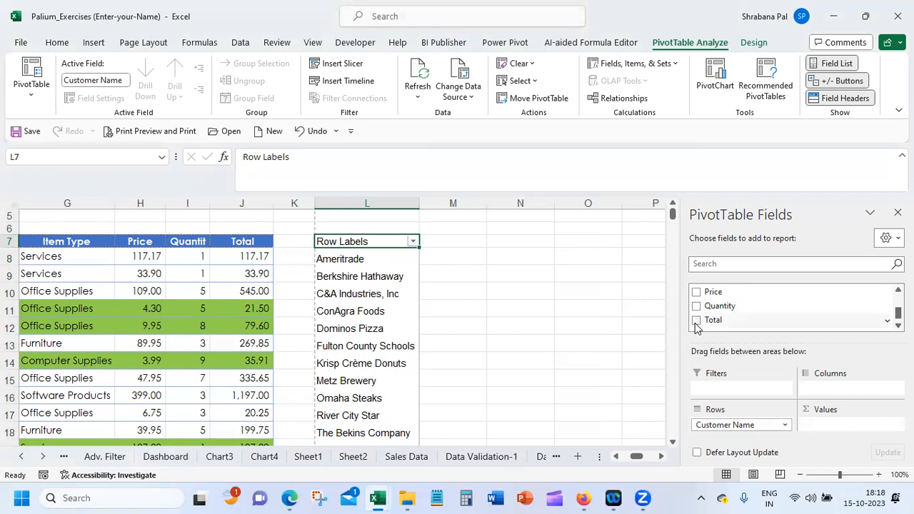
left_click(696, 320)
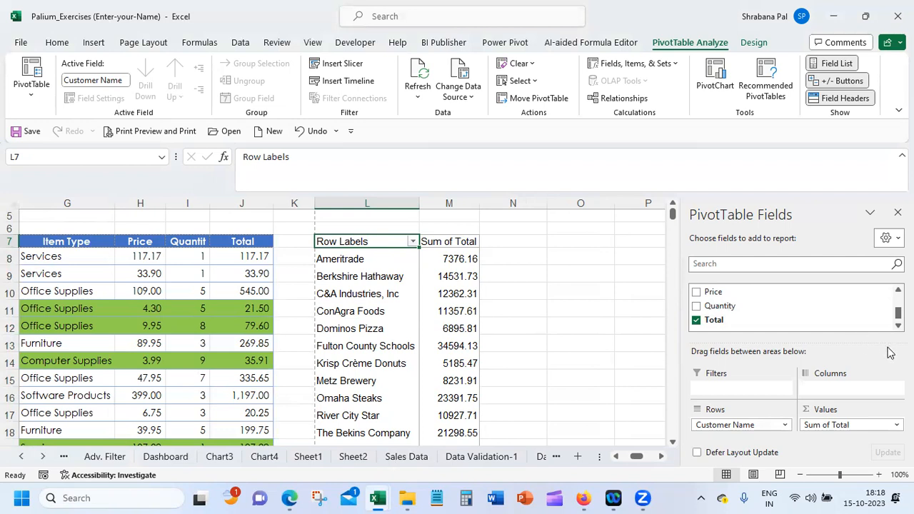
scroll(897, 314, "up", 1)
scroll(792, 306, "up", 2)
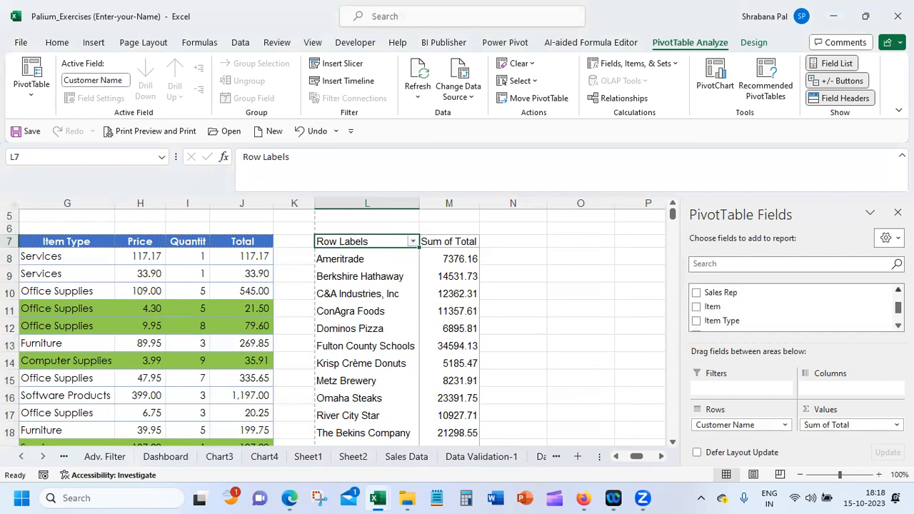
Add the Sales Rep field to the PivotTable and place it in the Columns area
left_click(703, 315)
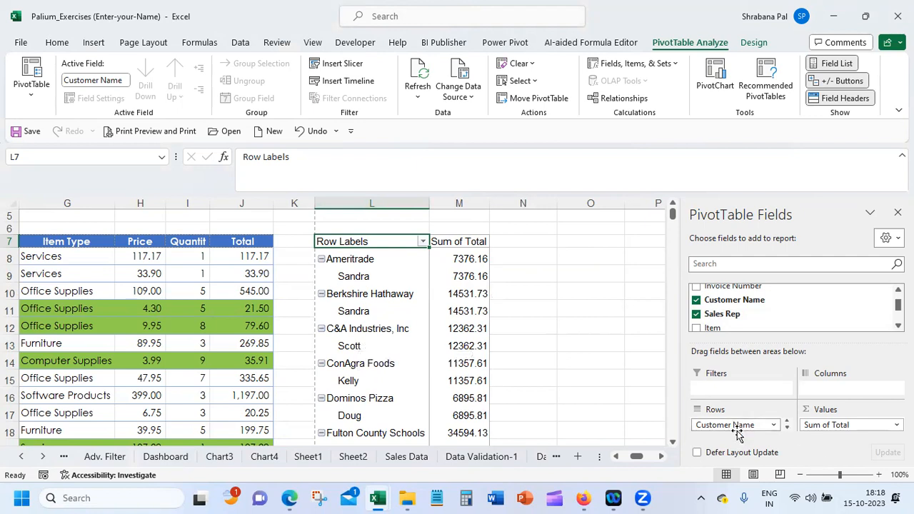
left_click(786, 429)
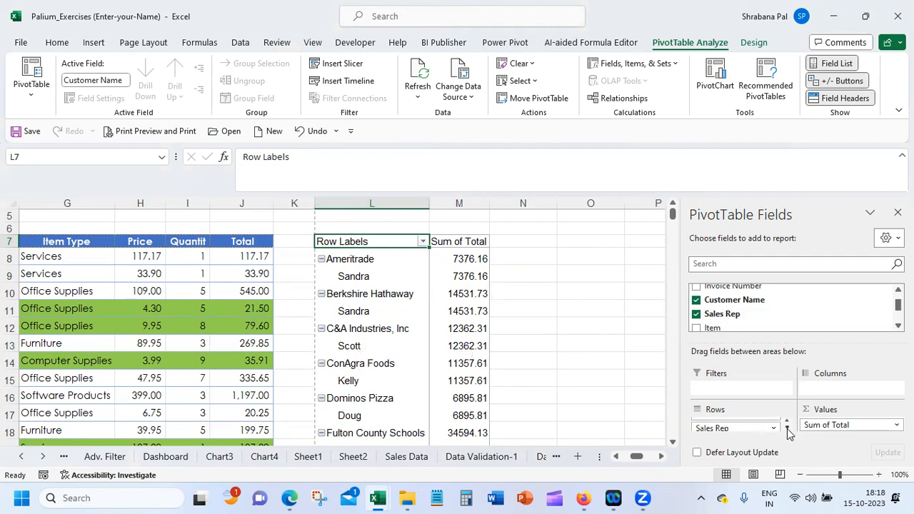
left_click_drag(746, 429, 835, 393)
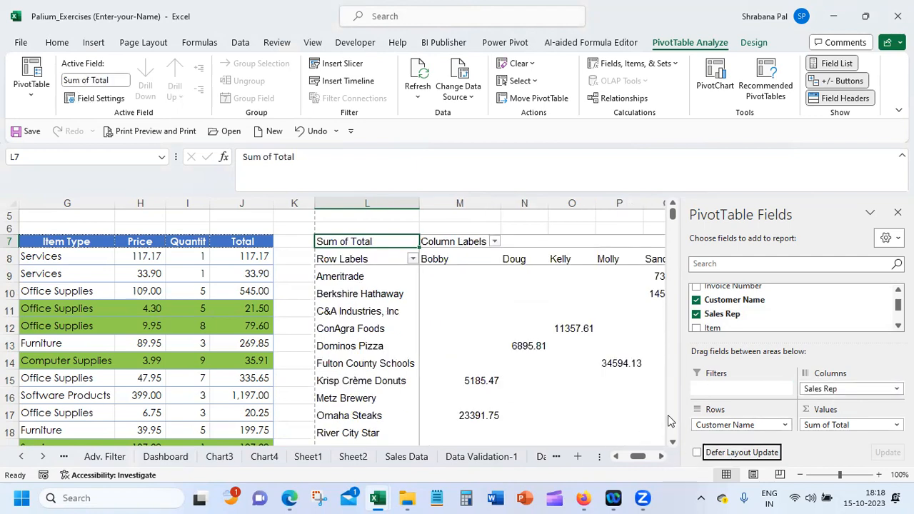
Examine the PivotTable's totals for each customer by sales rep, including the grand total row and column
left_click(638, 412)
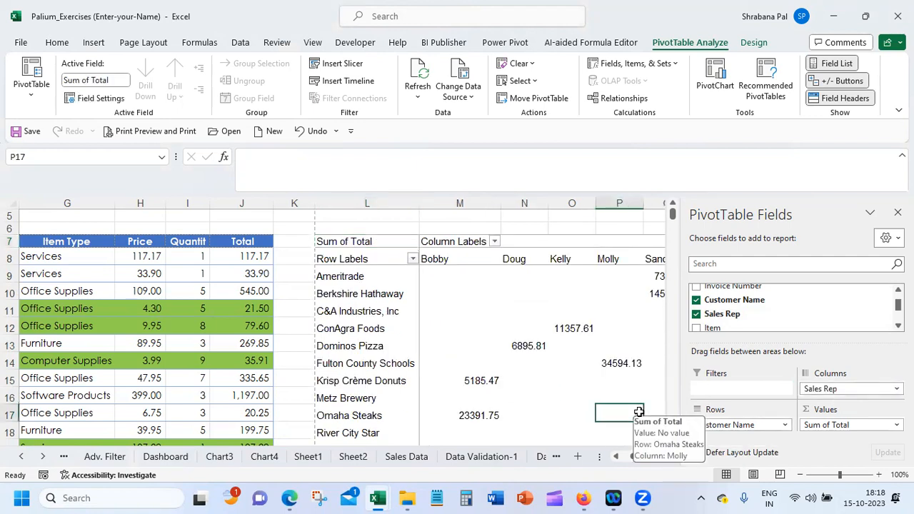
left_click(593, 227)
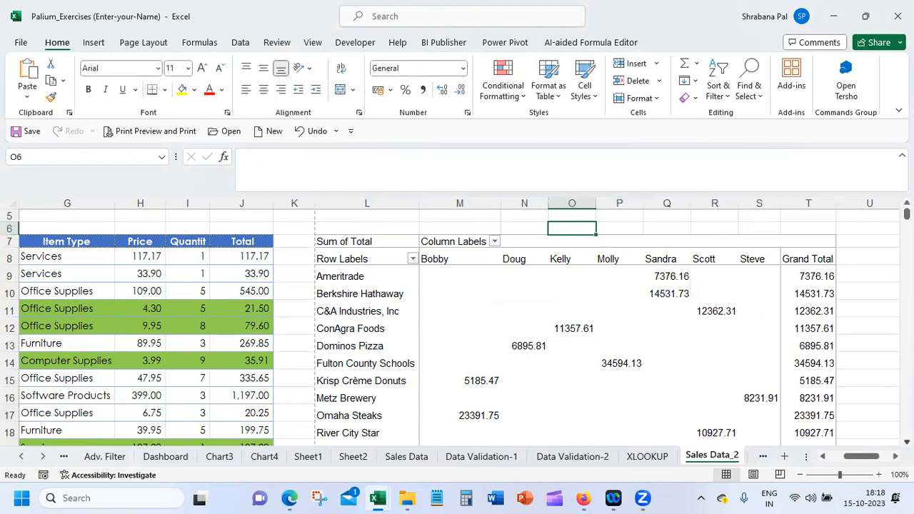
scroll(457, 327, "down", 1)
scroll(457, 327, "down", 2)
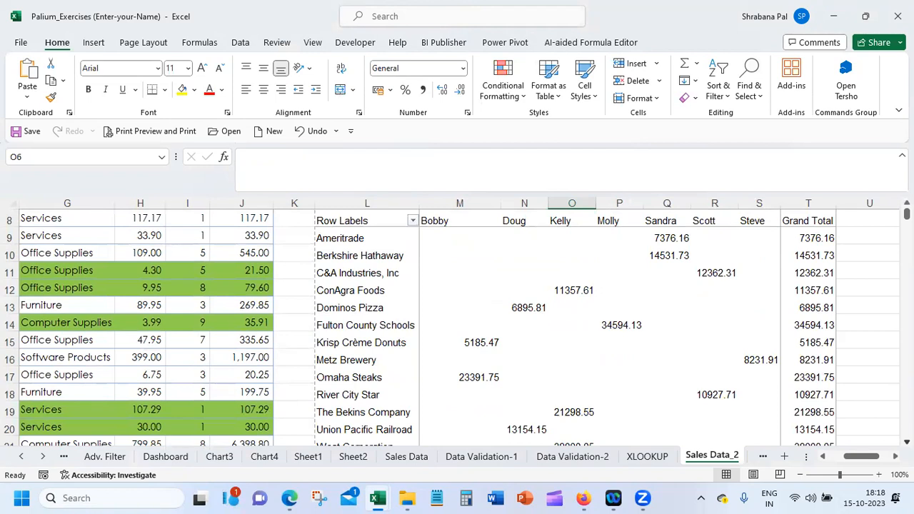
left_click(356, 237)
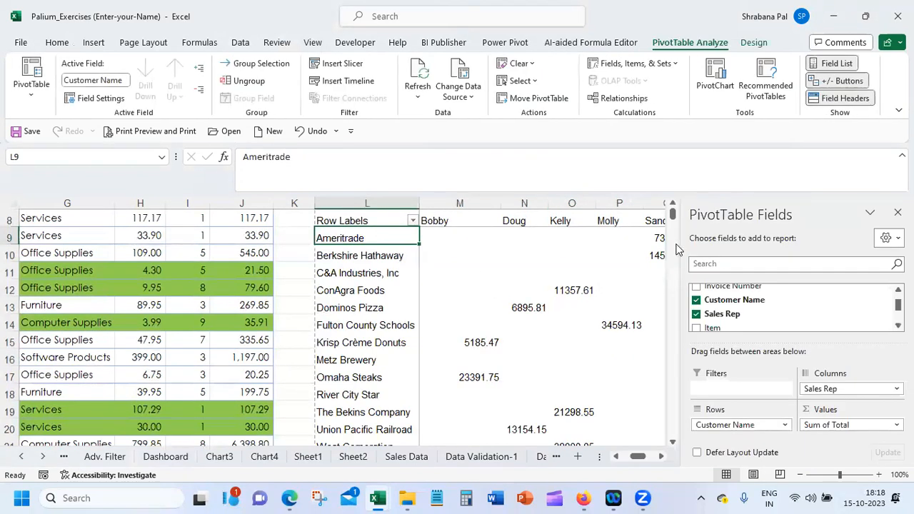
left_click(291, 235)
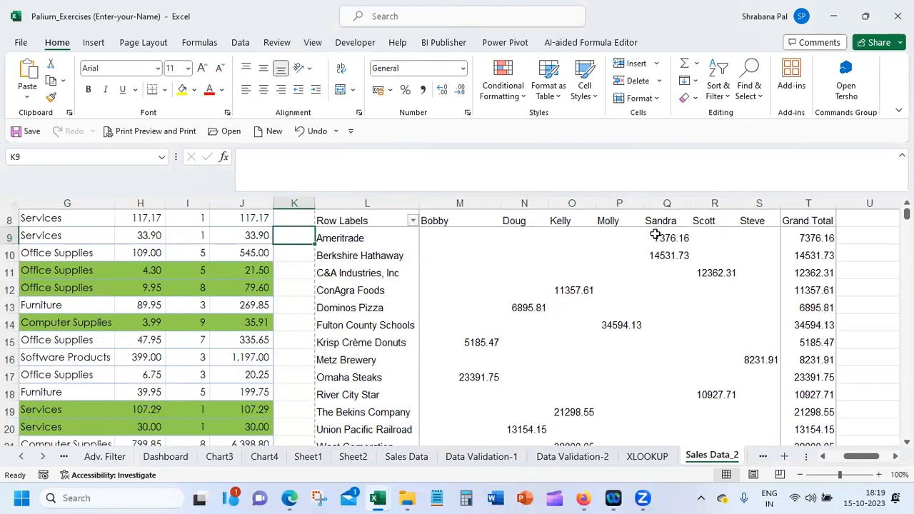
mouse_move(656, 234)
scroll(457, 321, "down", 3)
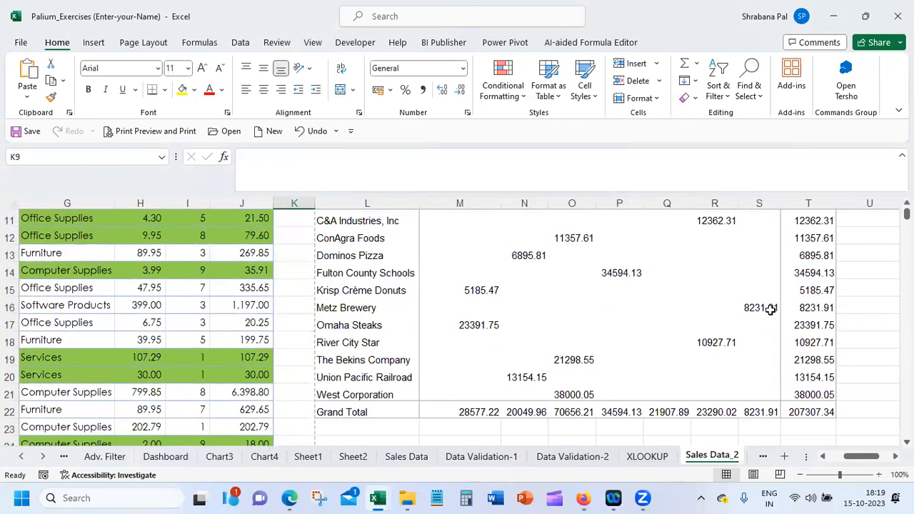
mouse_move(757, 302)
mouse_move(661, 258)
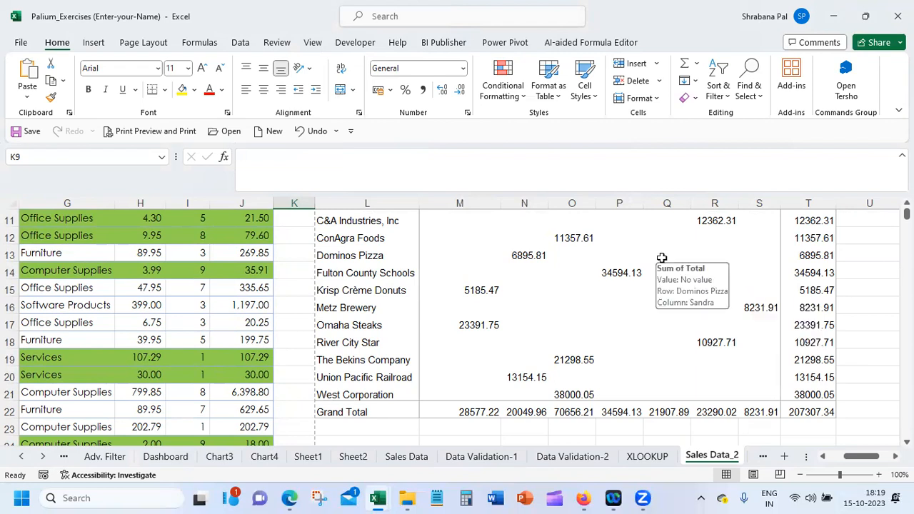
left_click(292, 257)
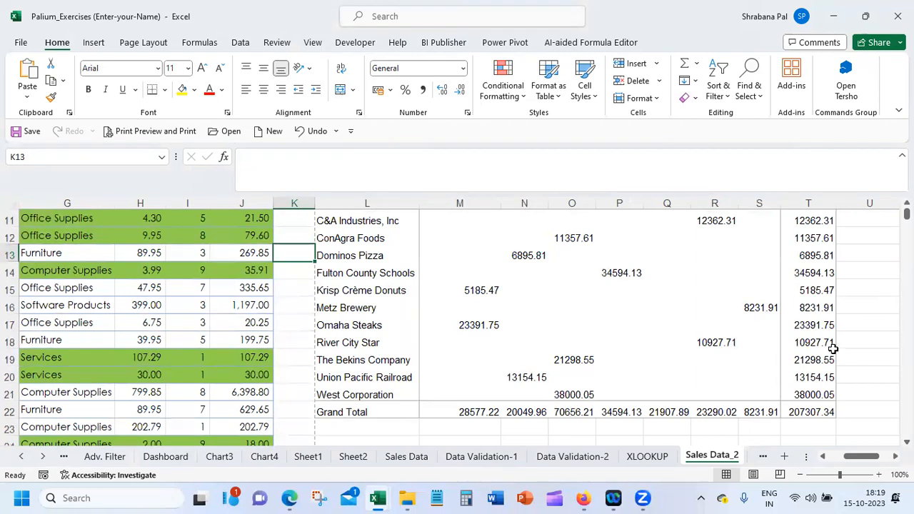
mouse_move(833, 348)
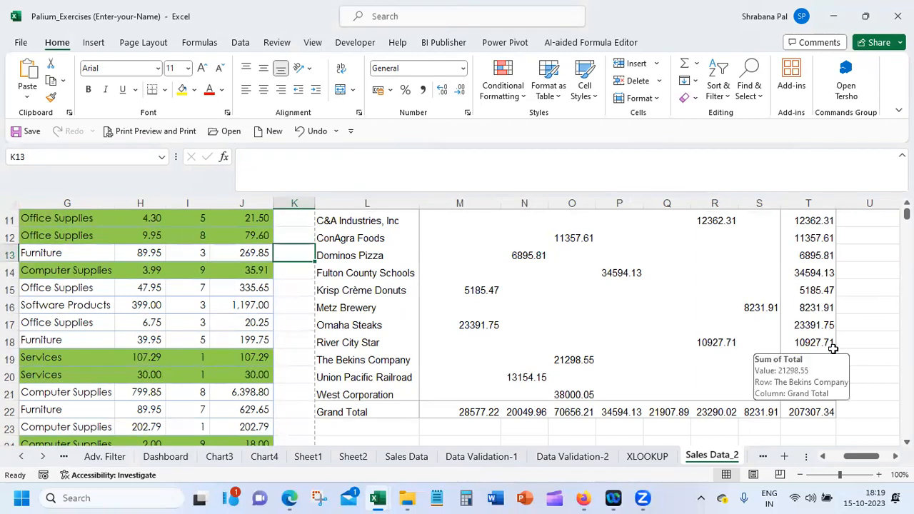
Add Quantity to the PivotTable as a second summed value field alongside Total
left_click(651, 276)
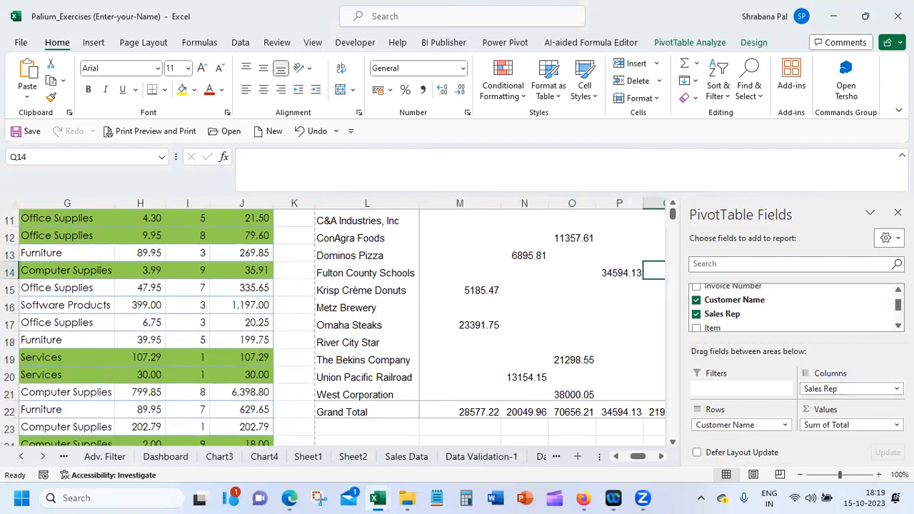
scroll(792, 307, "down", 3)
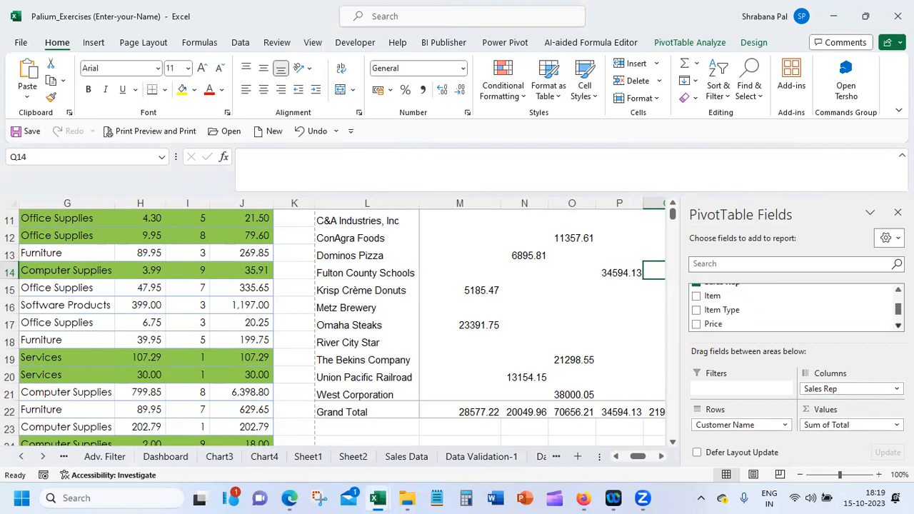
scroll(792, 307, "down", 1)
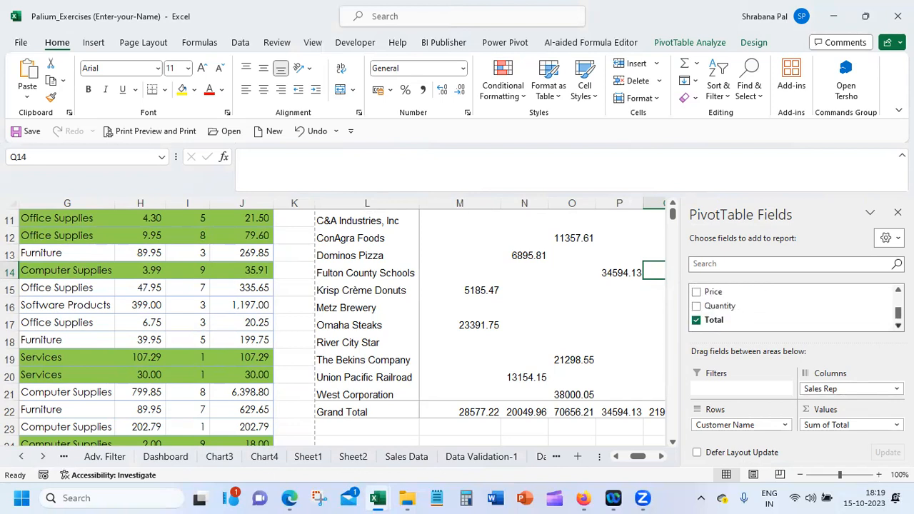
left_click(695, 306)
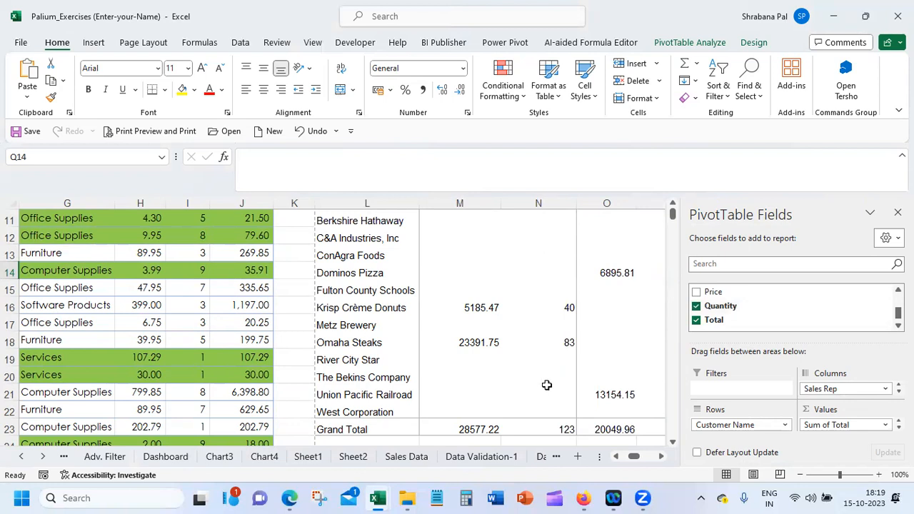
mouse_move(548, 381)
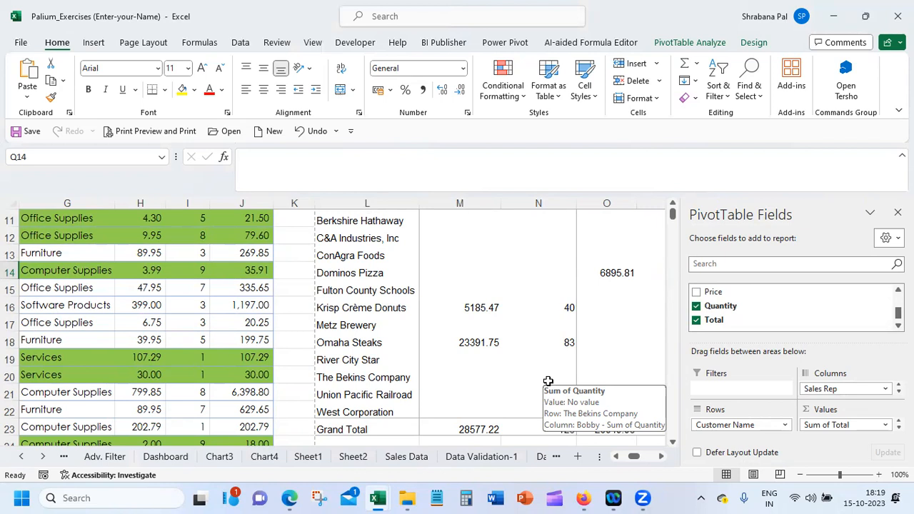
Add Item to the PivotTable as a second row field beneath Customer Name
scroll(792, 307, "up", 4)
scroll(792, 307, "up", 1)
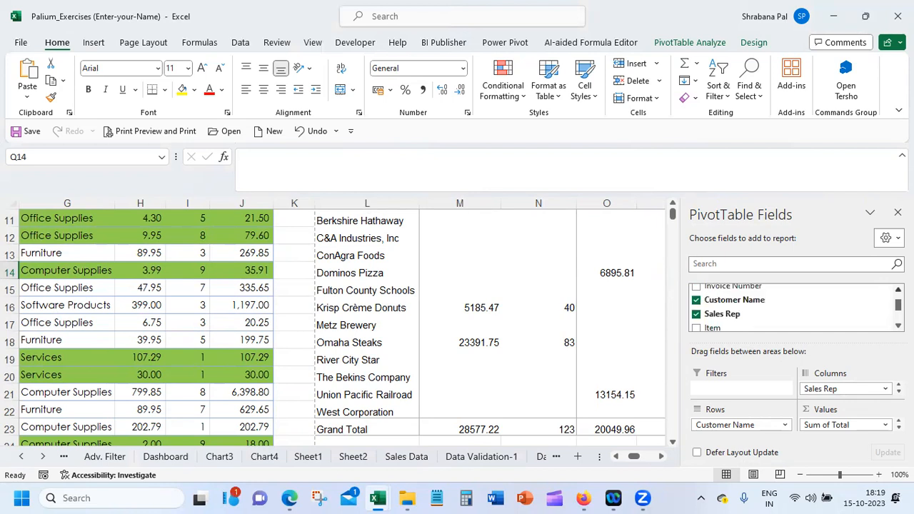
left_click(695, 328)
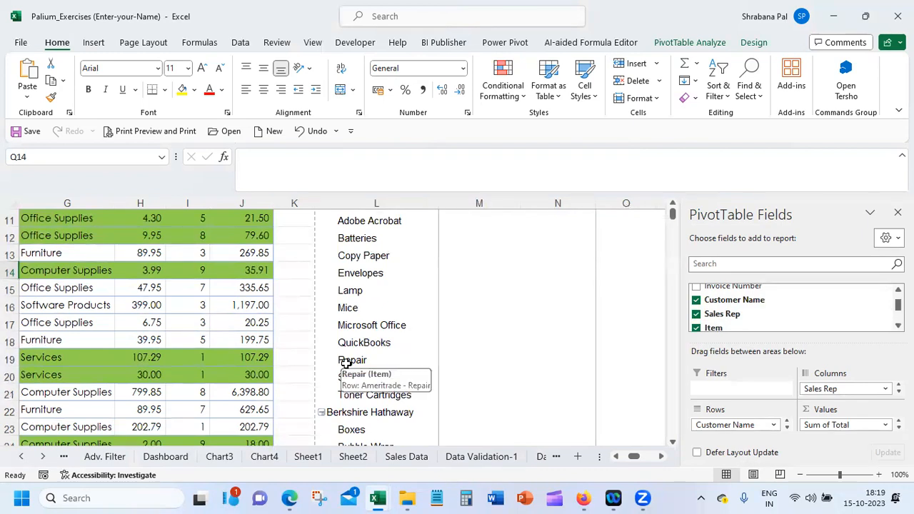
Show the source records behind Ameritrade's Adobe Acrobat Sum of Total in cell U11 on a new sheet
left_click(301, 319)
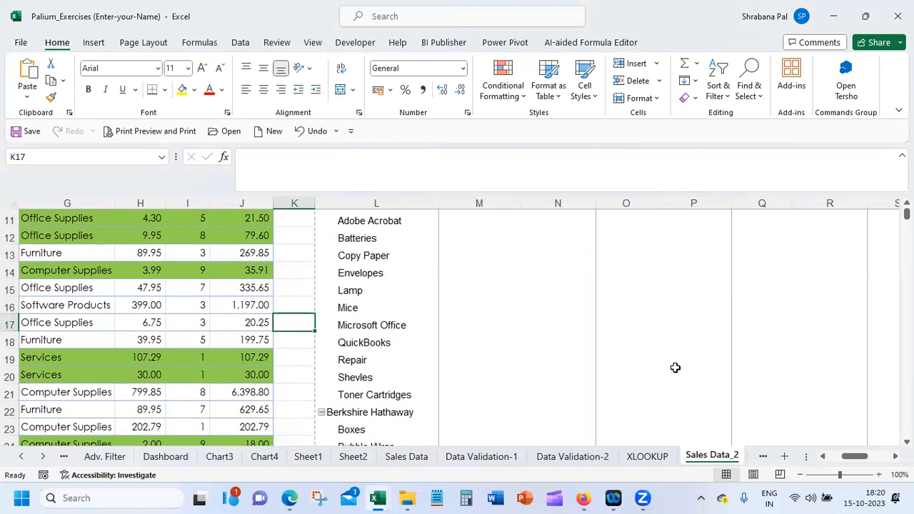
scroll(449, 321, "right", 1)
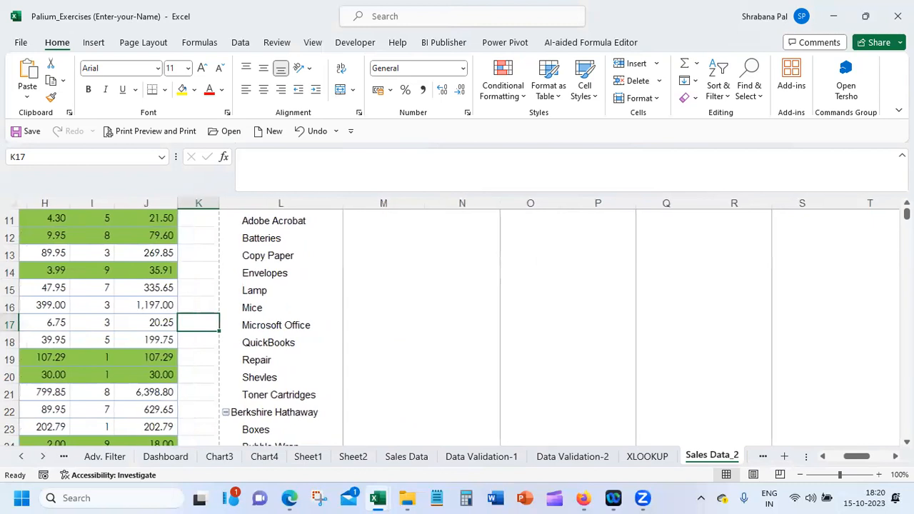
scroll(449, 321, "up", 2)
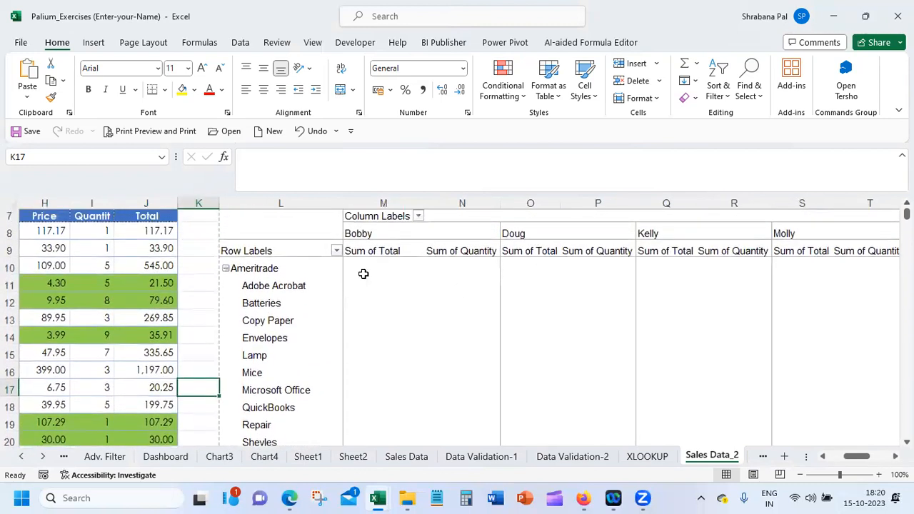
left_click(296, 288)
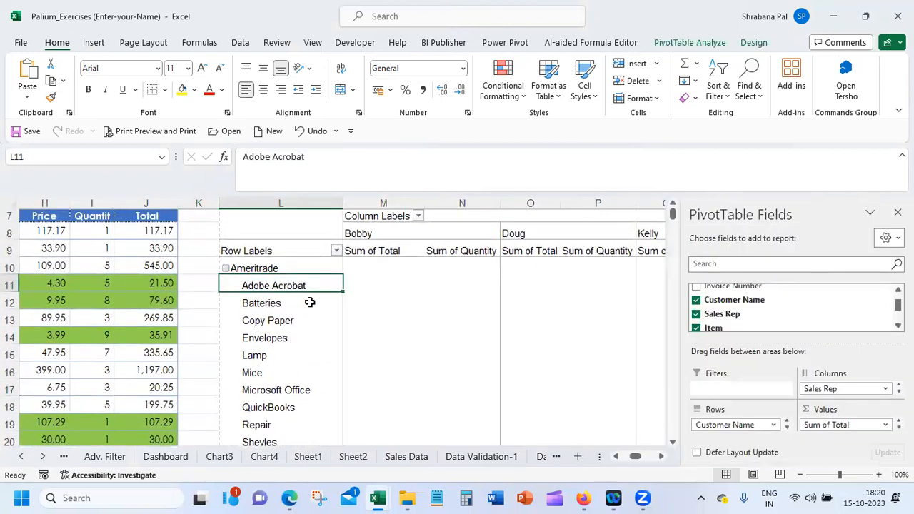
scroll(664, 455, "right", 6)
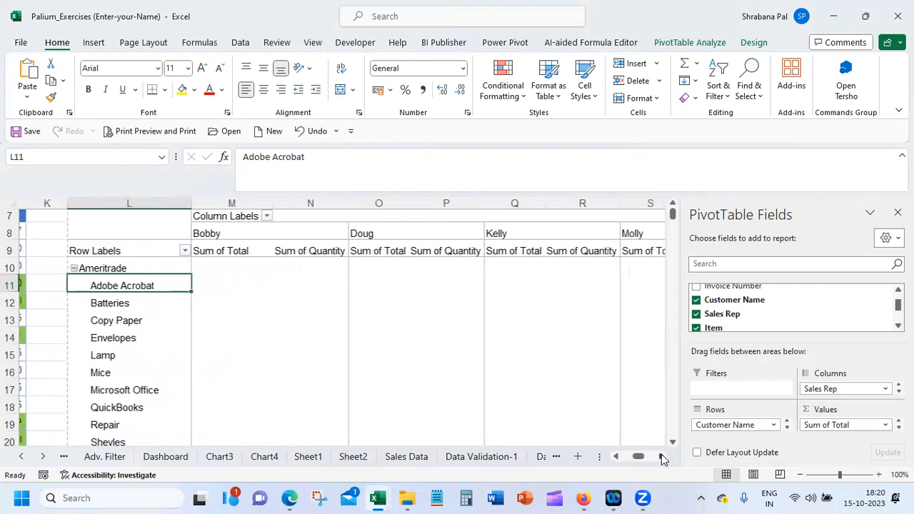
left_click(541, 285)
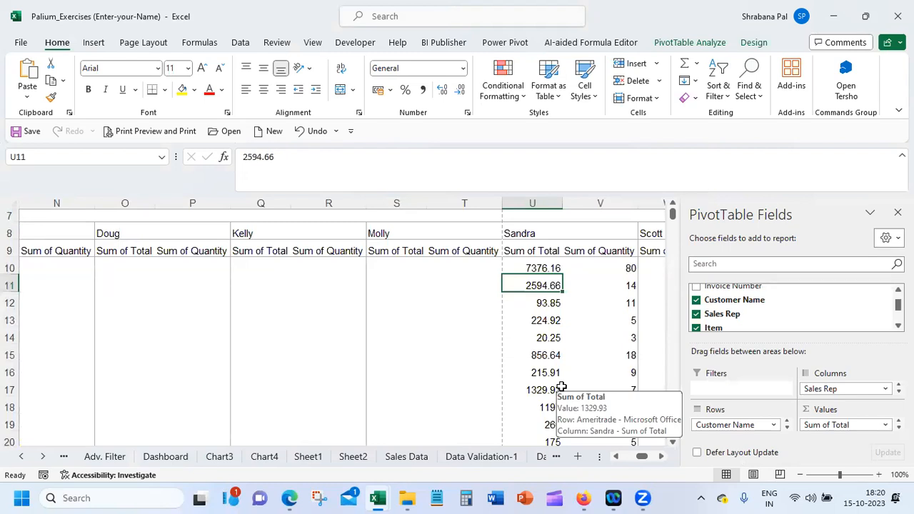
double_click(540, 285)
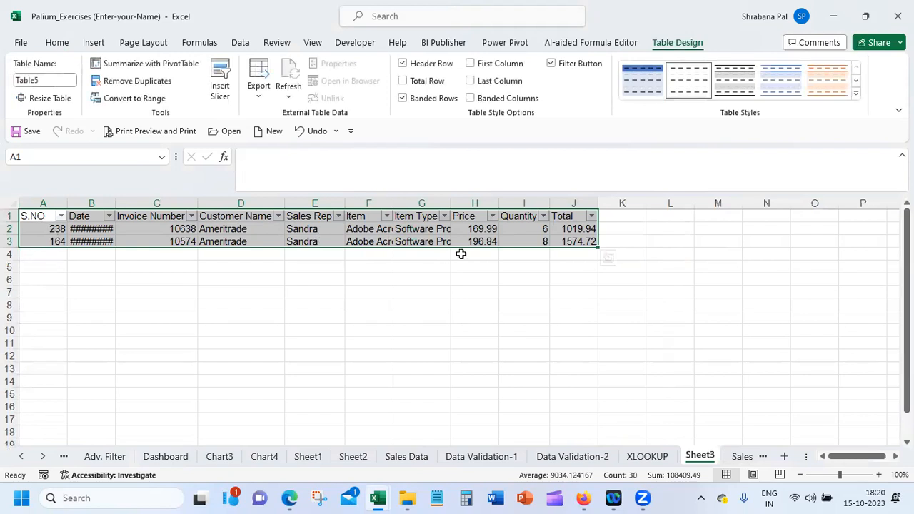
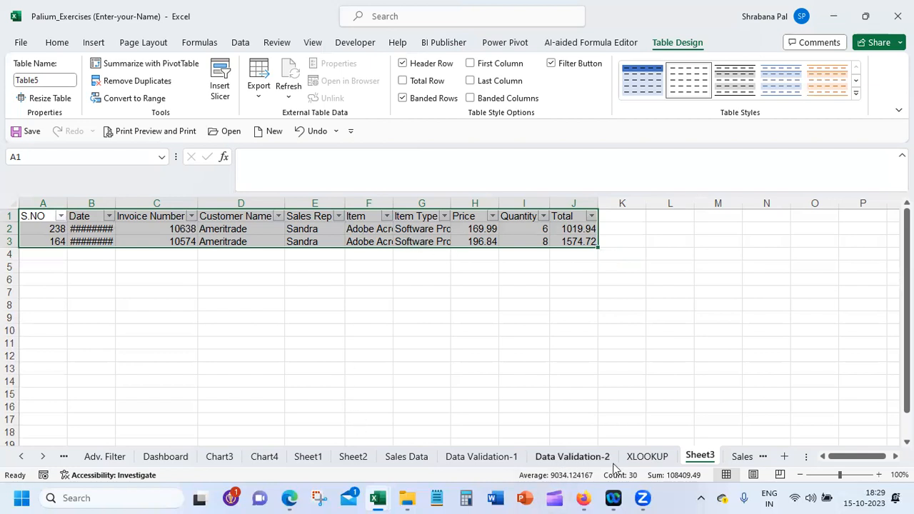
Return to the PivotTable on the Sales Data_2 sheet
left_click(408, 457)
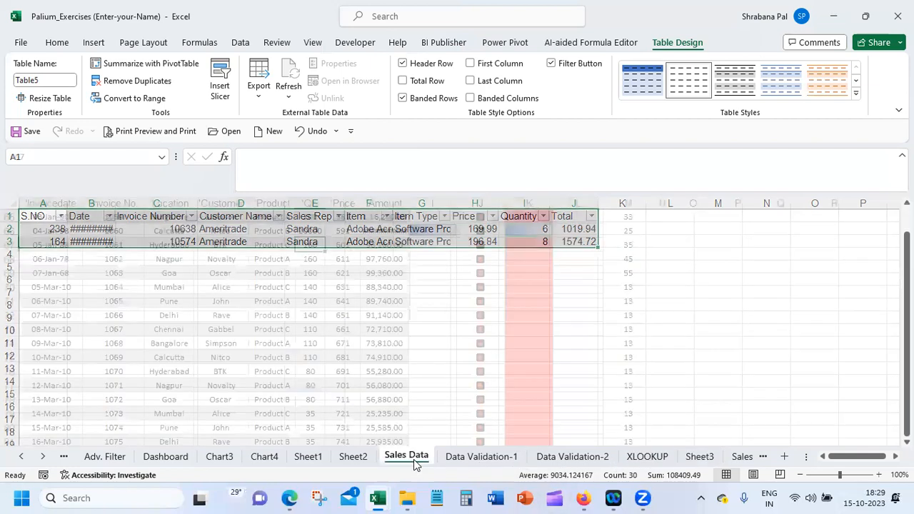
left_click(465, 458)
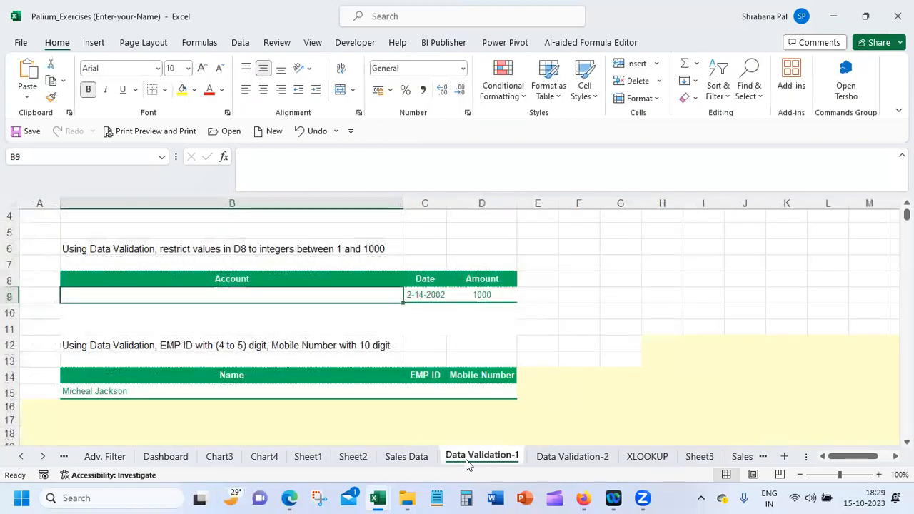
left_click(735, 458)
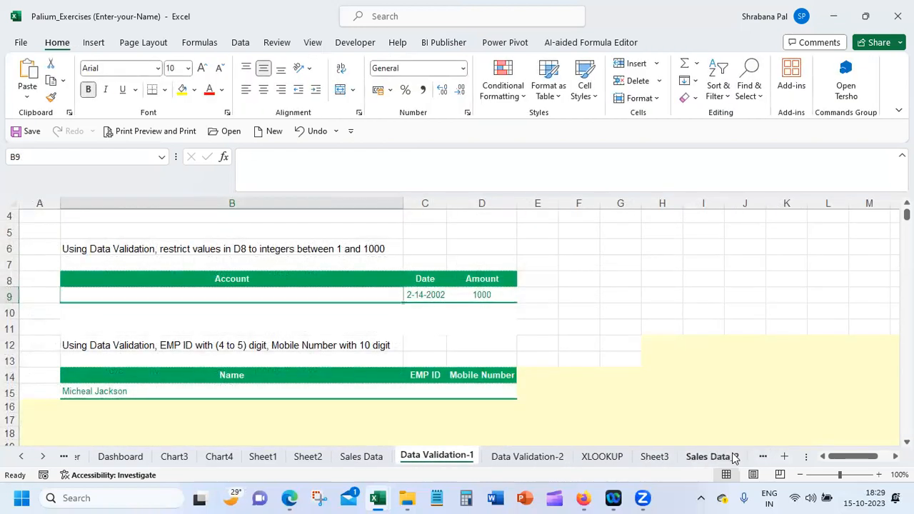
left_click(734, 458)
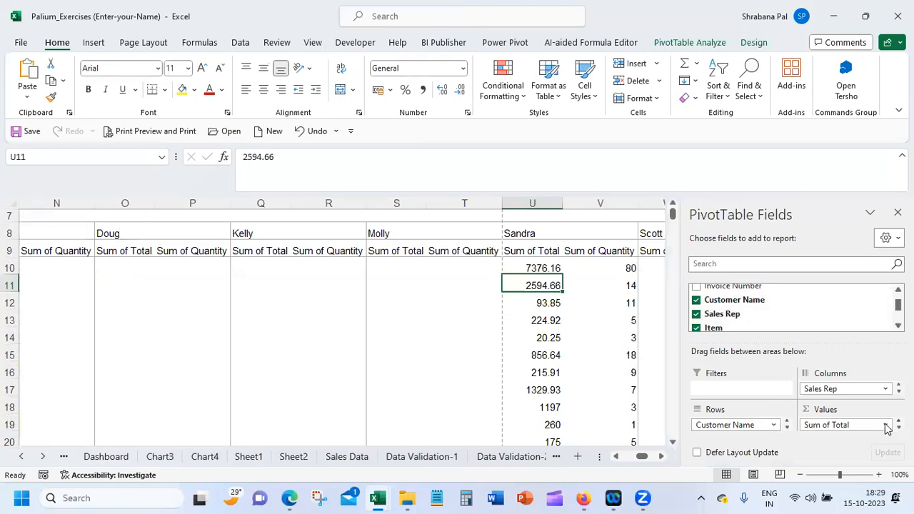
Add Item Type to the PivotTable as a third row field beneath Item
scroll(709, 314, "down", 3)
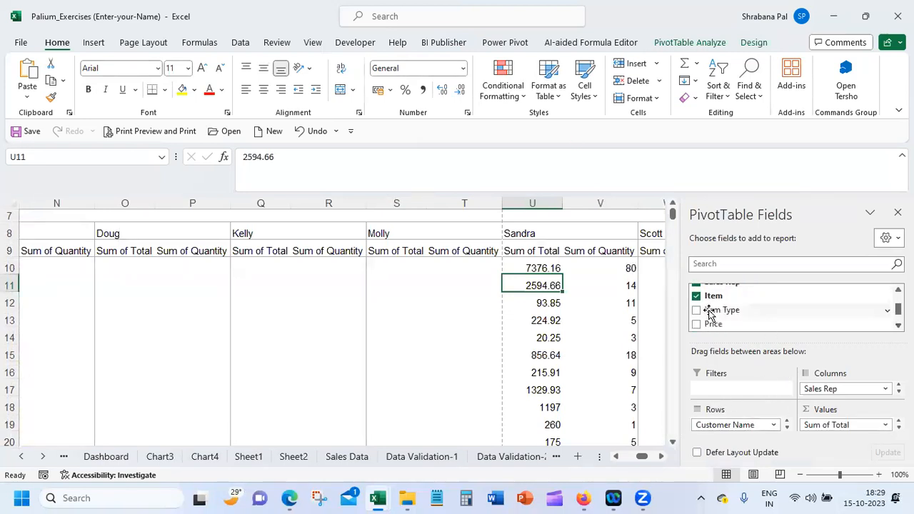
left_click(697, 311)
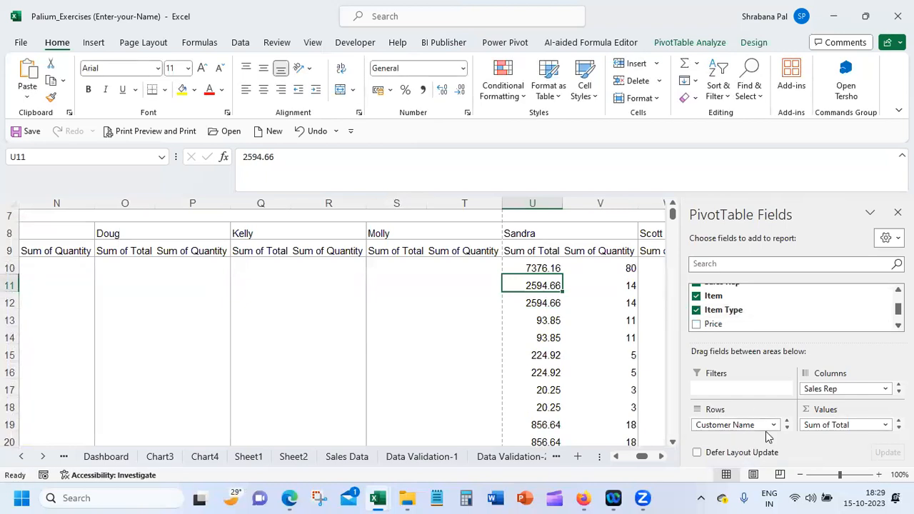
left_click(786, 428)
left_click(786, 428)
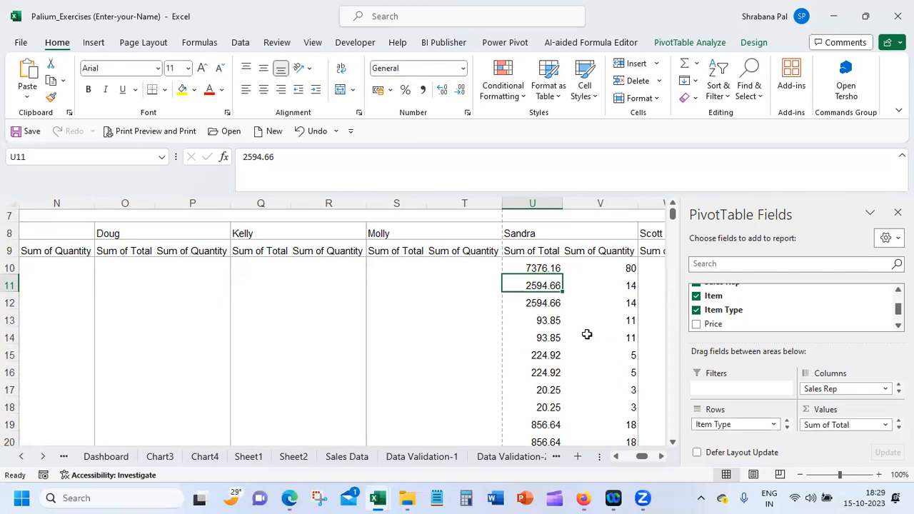
mouse_move(542, 372)
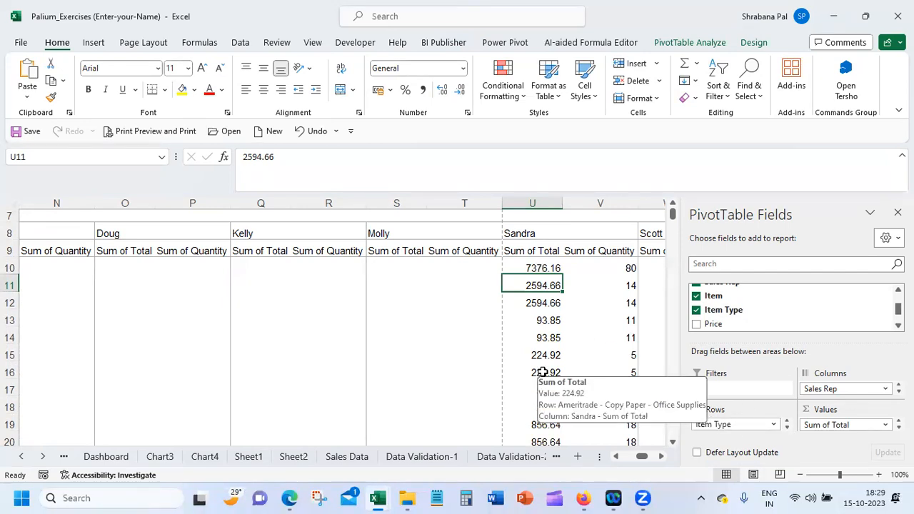
Move Item Type from the PivotTable's row fields to its column fields beneath Sales Rep
left_click(722, 424)
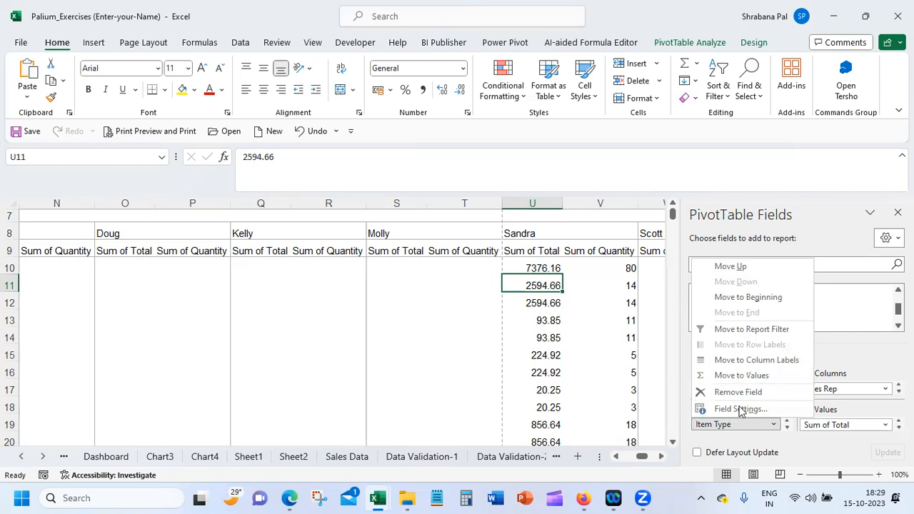
left_click(722, 424)
left_click_drag(722, 426, 844, 397)
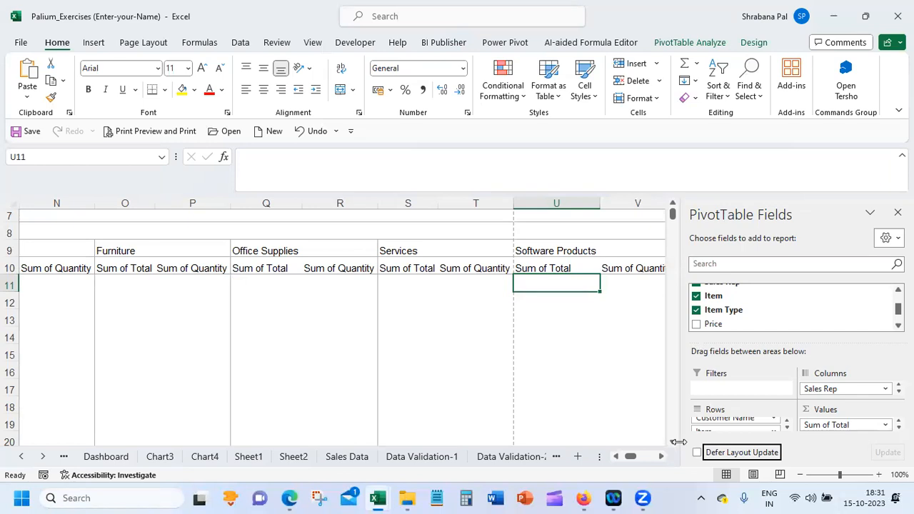
left_click(786, 421)
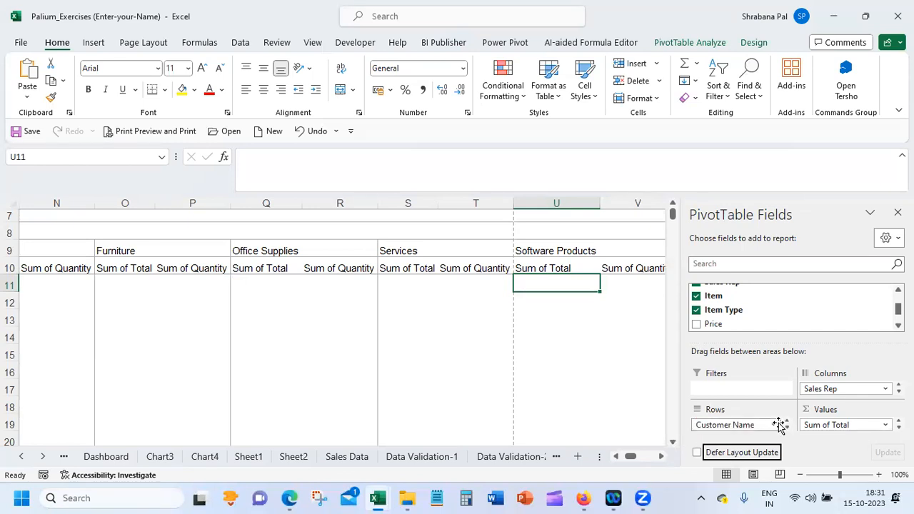
left_click(770, 426)
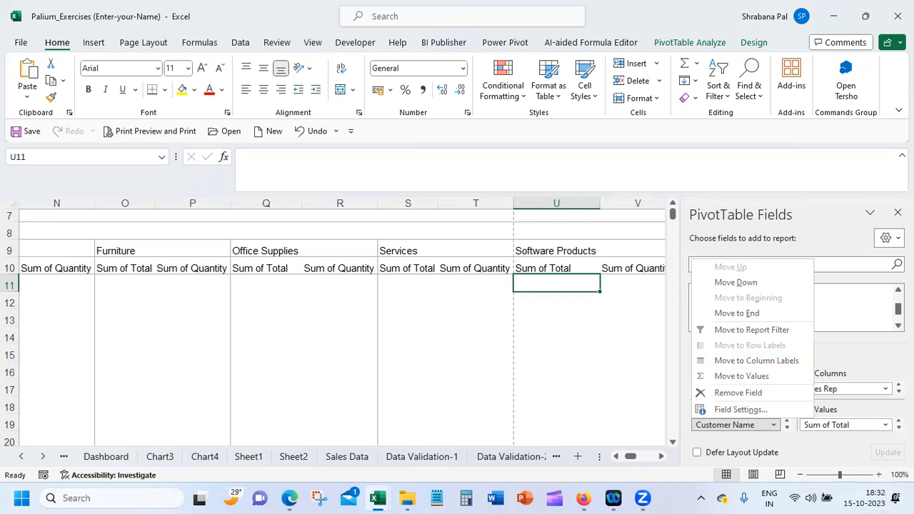
key("Escape")
Remove Item Type from the PivotTable's column fields
scroll(884, 386, "down", 1)
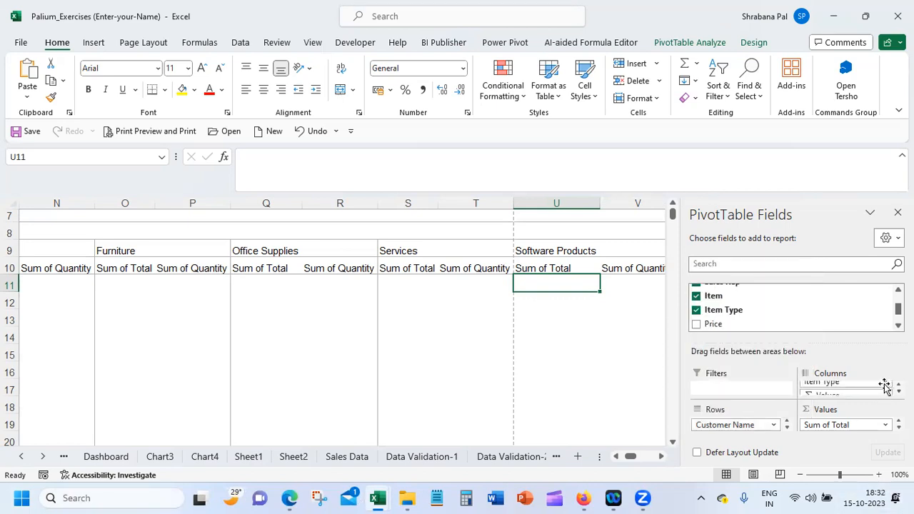
left_click(883, 386)
left_click(874, 357)
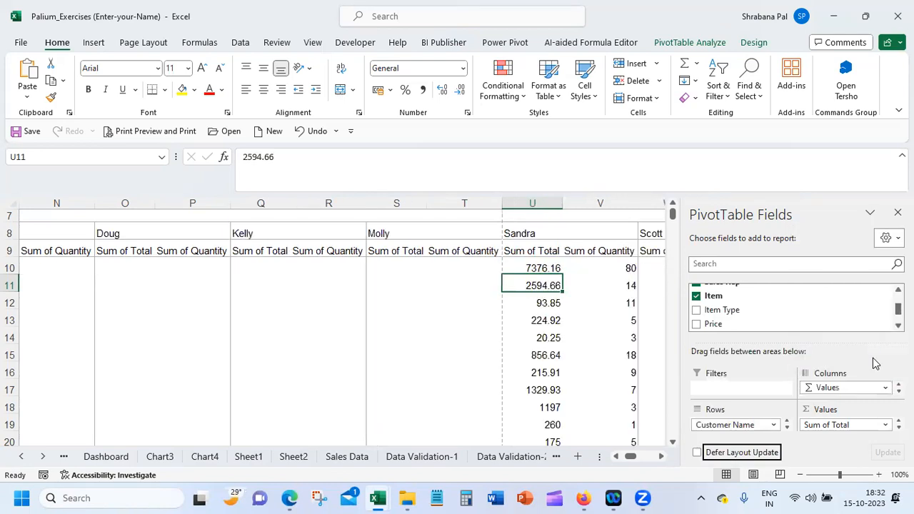
scroll(846, 388, "up", 1)
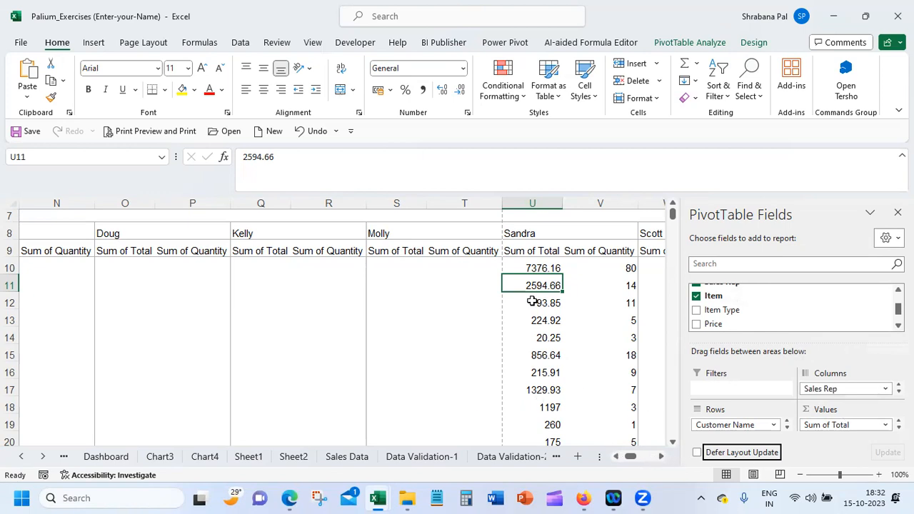
Select a value cell in the PivotTable and hide its field list
mouse_move(522, 286)
left_click(453, 215)
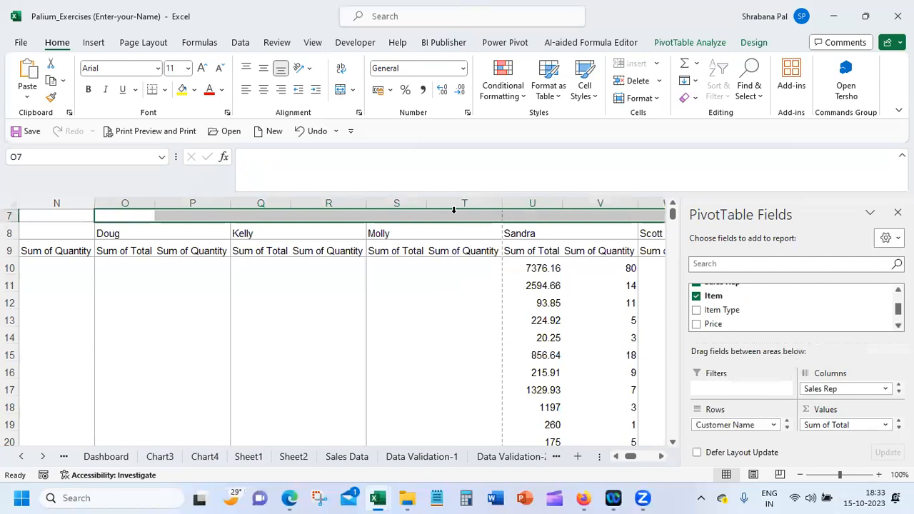
left_click(452, 216)
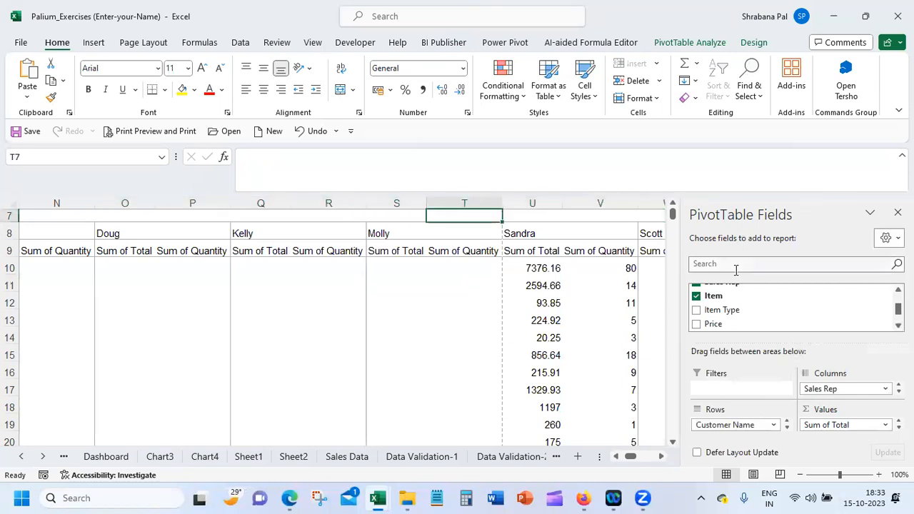
left_click(438, 273)
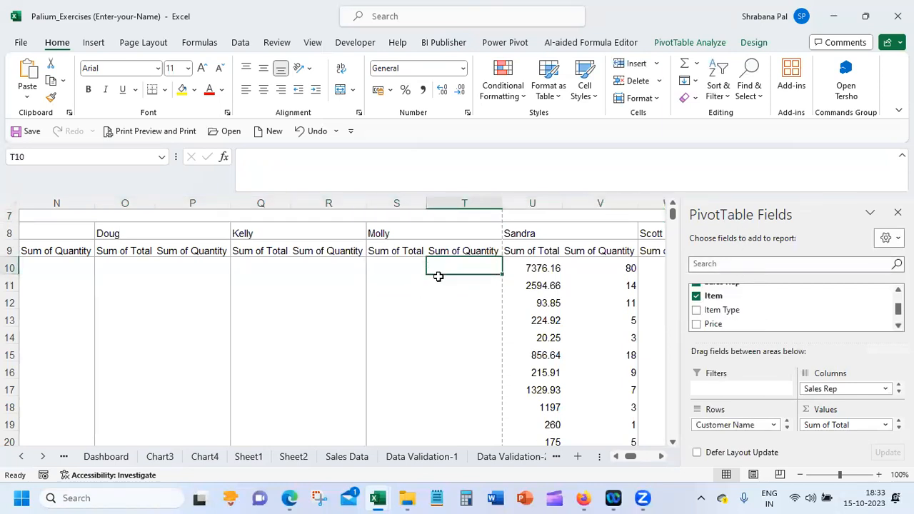
left_click(696, 44)
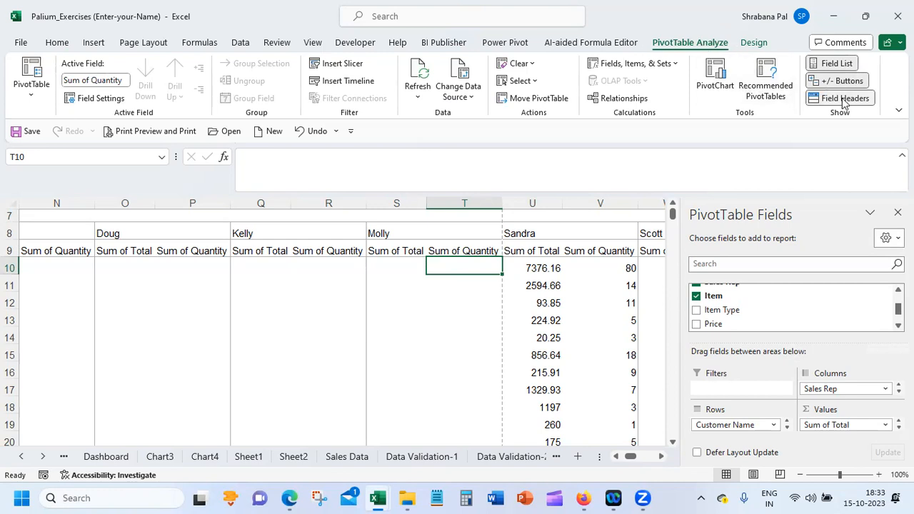
left_click(835, 65)
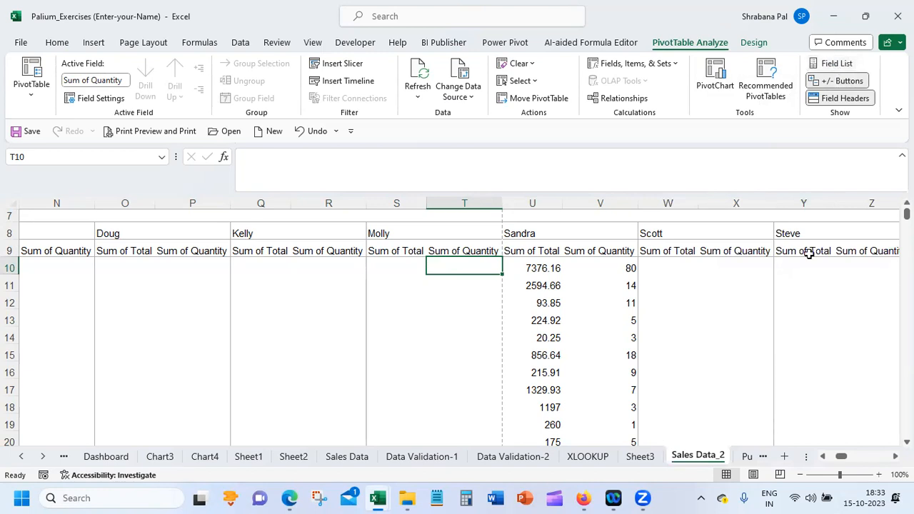
Show the PivotTable's field list from cell T12 and hide it again
left_click(438, 302)
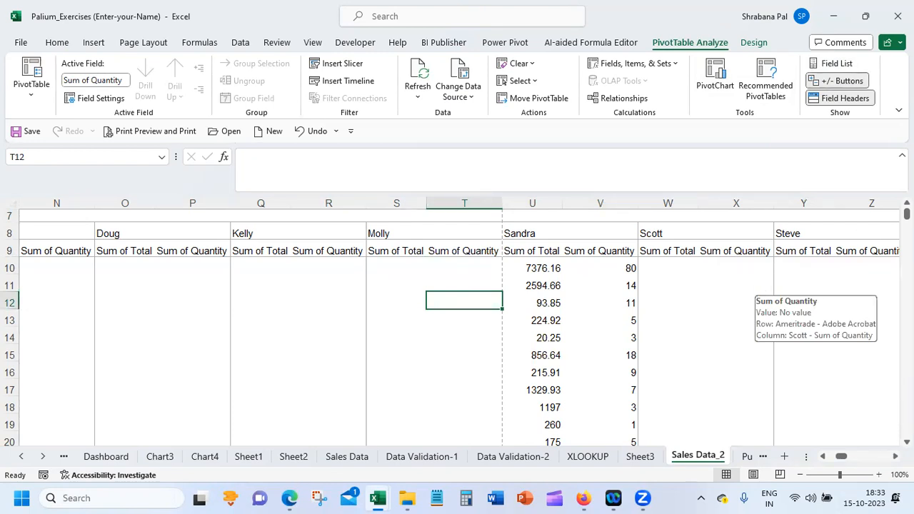
mouse_move(862, 30)
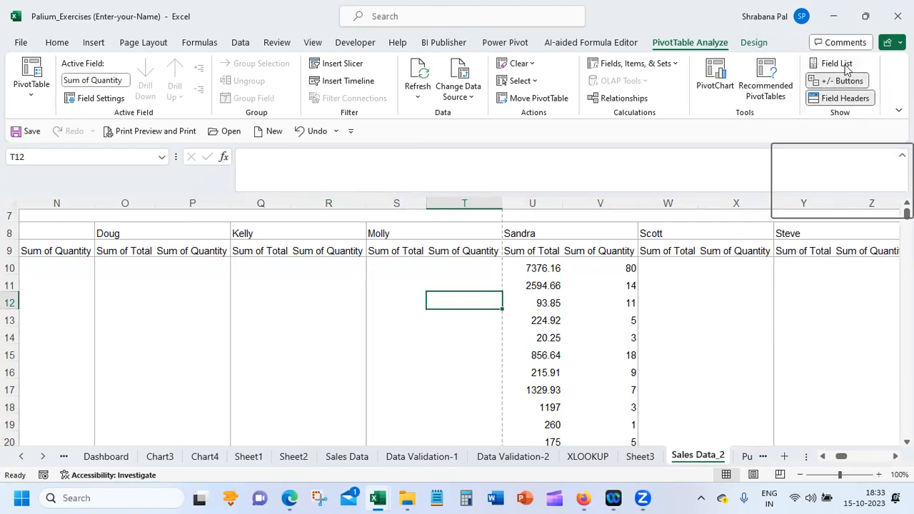
left_click(836, 64)
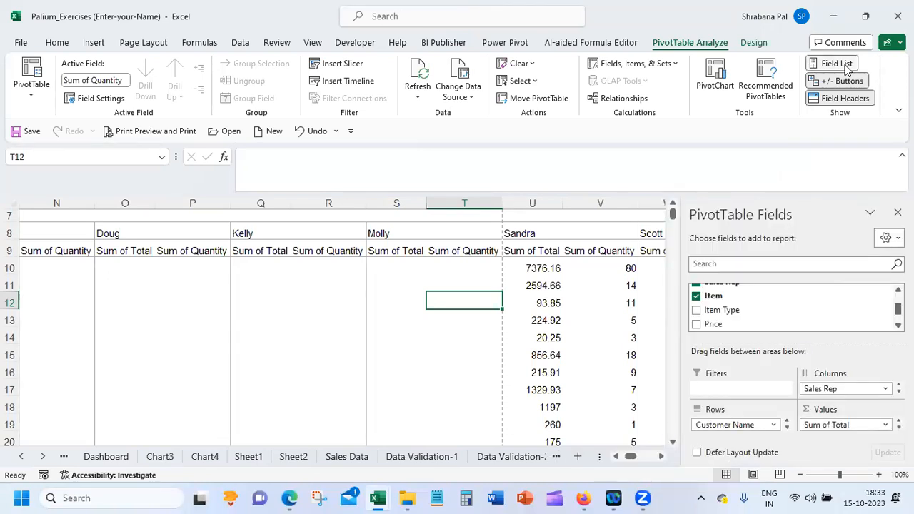
left_click(846, 67)
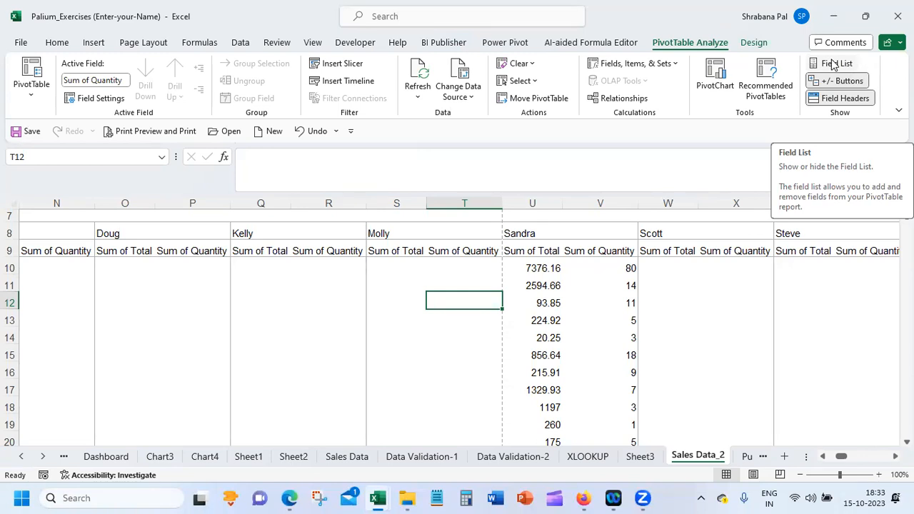
left_click(833, 65)
left_click(831, 64)
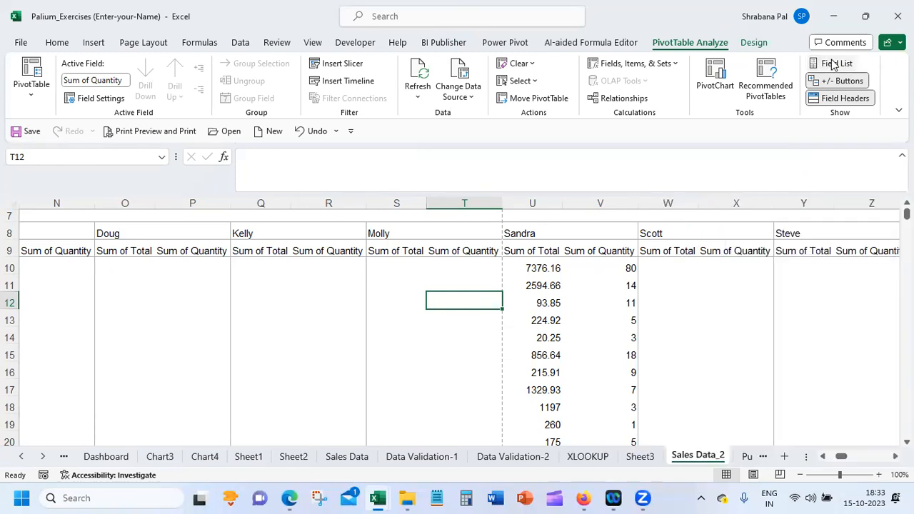
Toggle the PivotTable's field headers off and back on, and hide its expand/collapse buttons
left_click(830, 100)
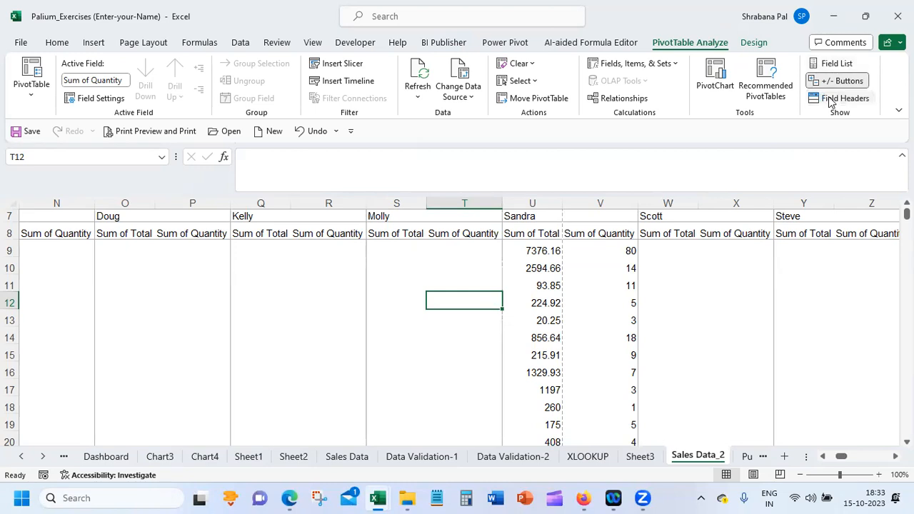
left_click(830, 100)
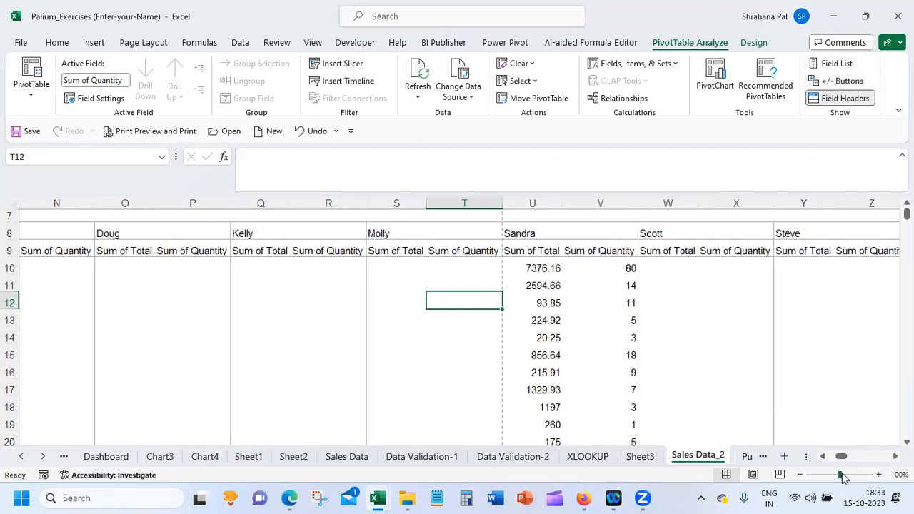
Display the PivotTable's field list and expand/collapse buttons again
left_click_drag(841, 459, 823, 476)
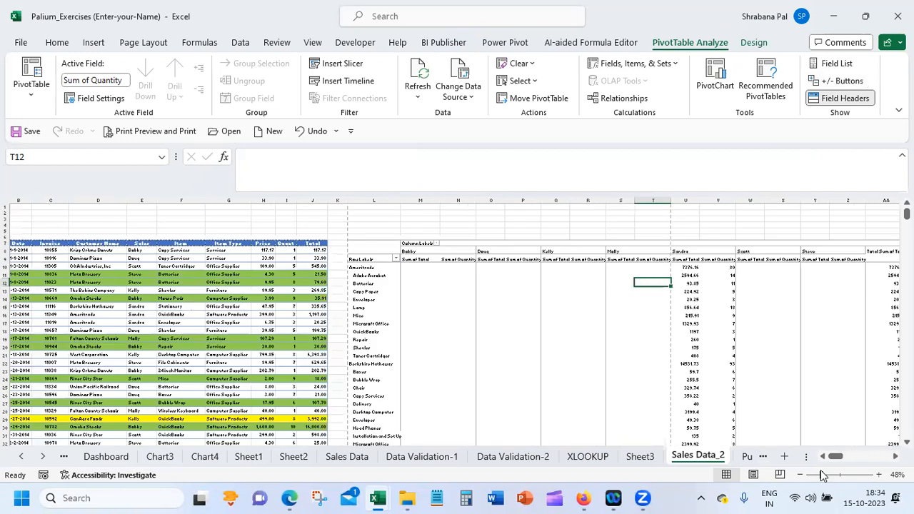
left_click(839, 65)
left_click(842, 81)
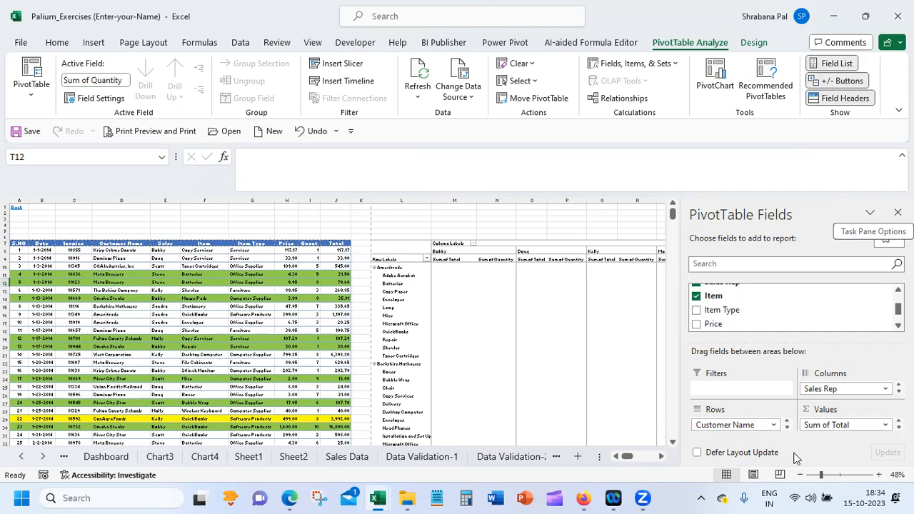
Select a blank cell outside the PivotTable and a cell inside it to compare when the PivotTable tools appear
left_click(571, 229)
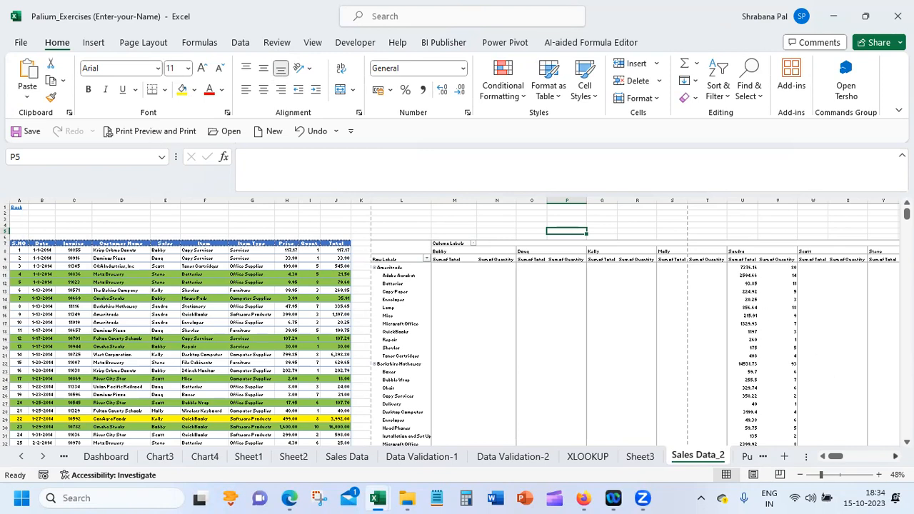
scroll(608, 318, "right", 2)
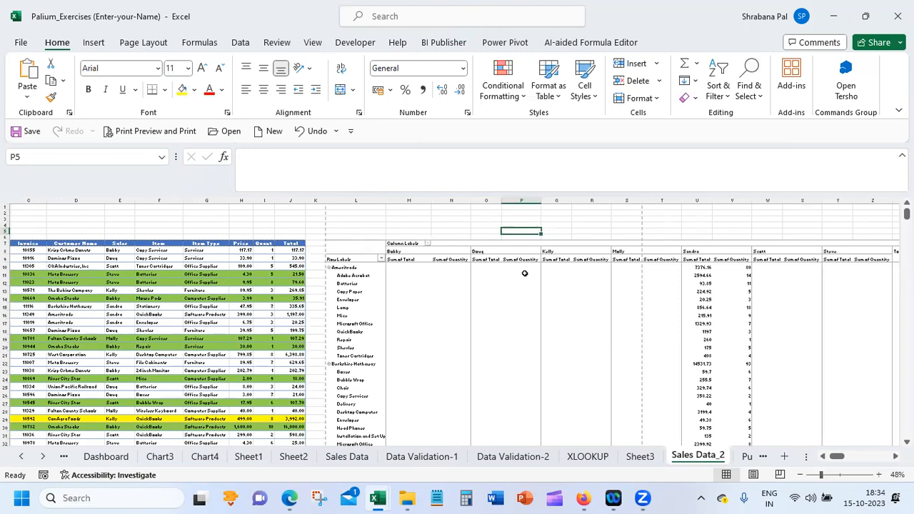
left_click(523, 273)
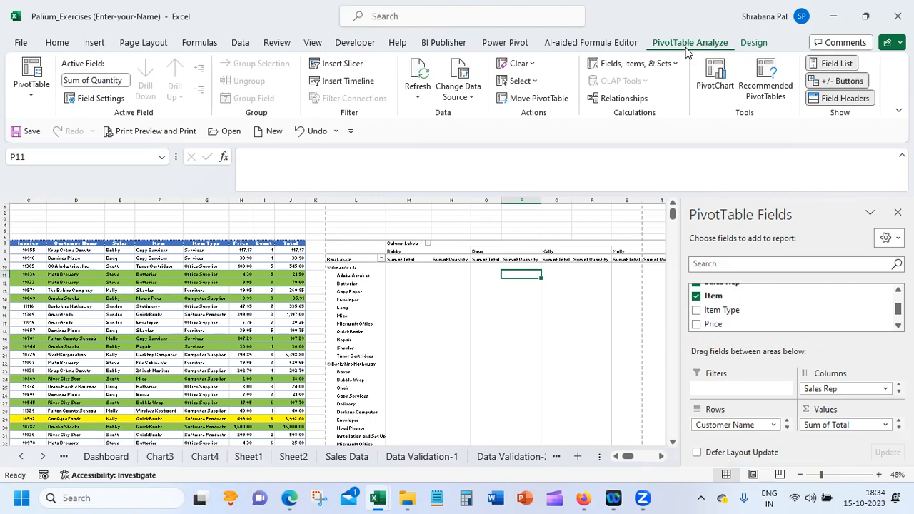
Select the Sum of Total columns for all sales reps in the PivotTable
left_click(519, 223)
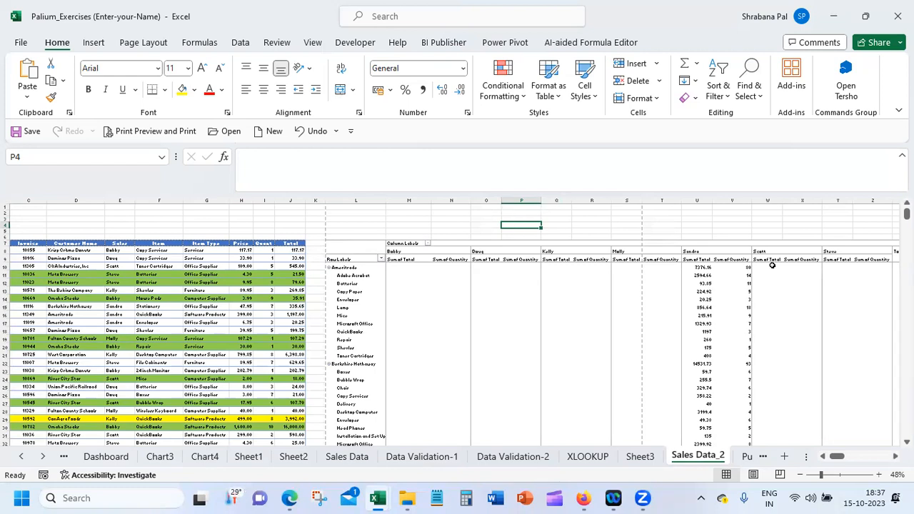
left_click(839, 478)
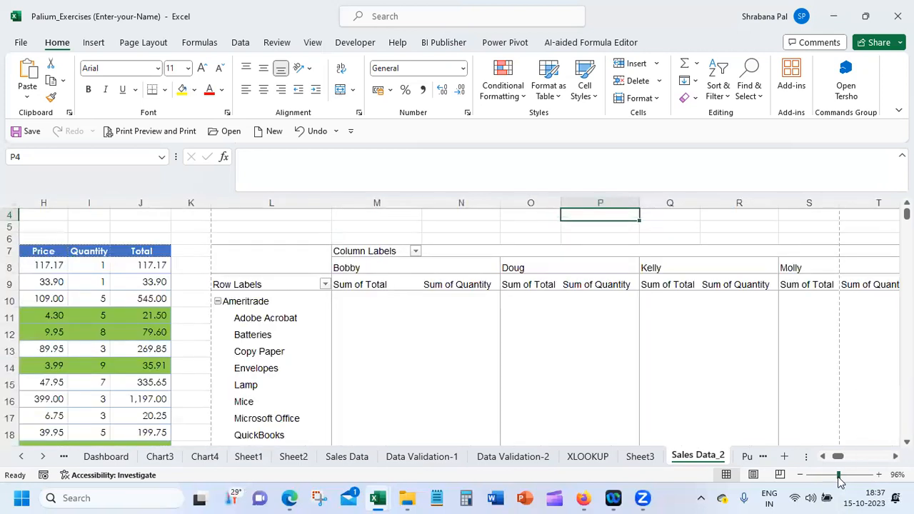
left_click(675, 279)
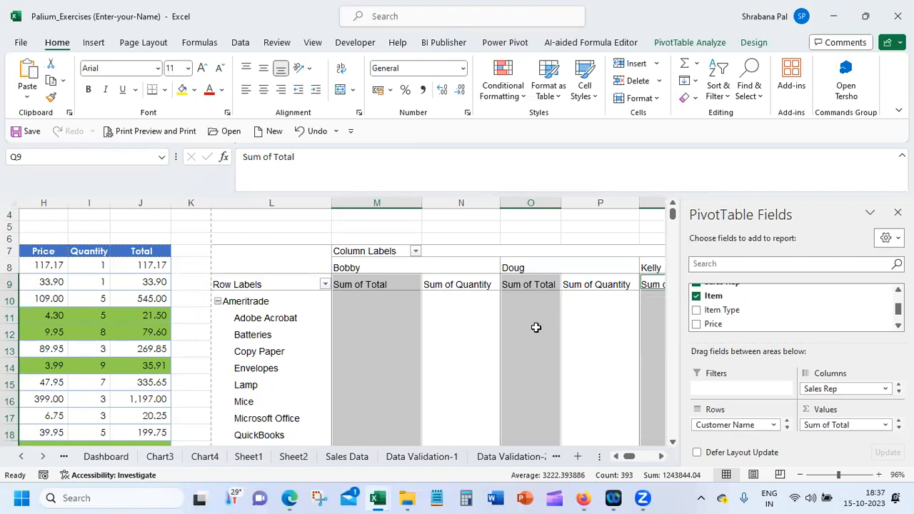
Reselect a cell in the PivotTable and move the Sales Rep field from the columns to the report filter
left_click(561, 237)
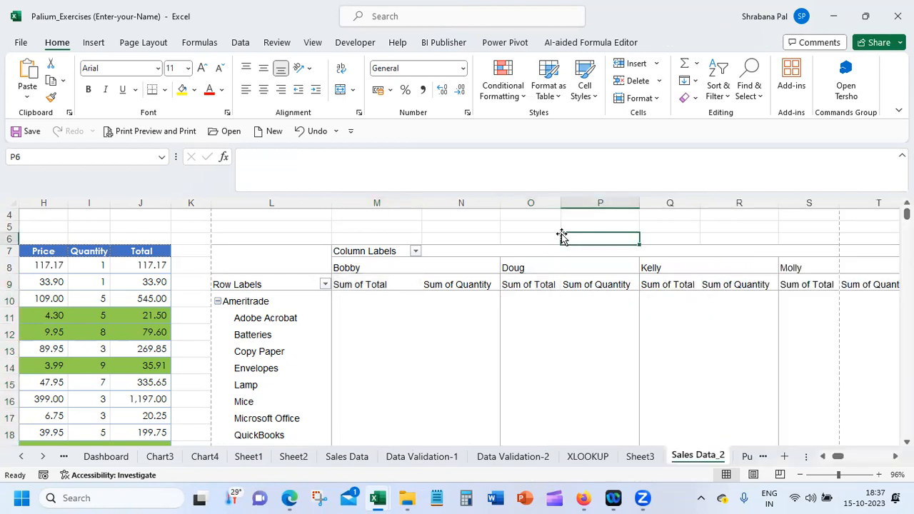
left_click(445, 300)
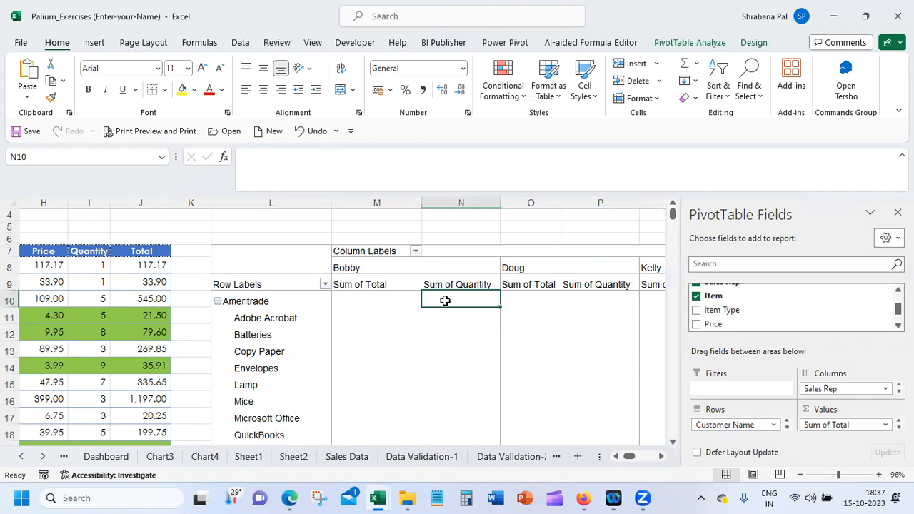
left_click(897, 427)
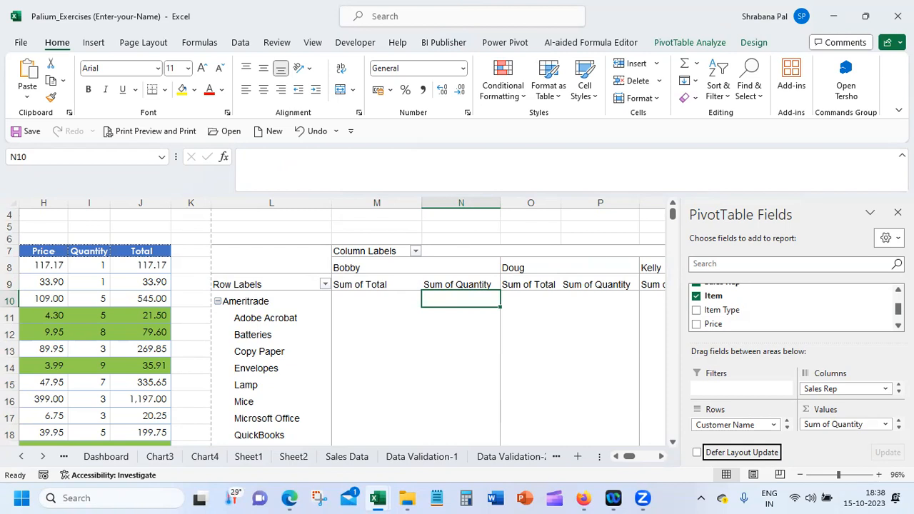
left_click(898, 326)
left_click(898, 326)
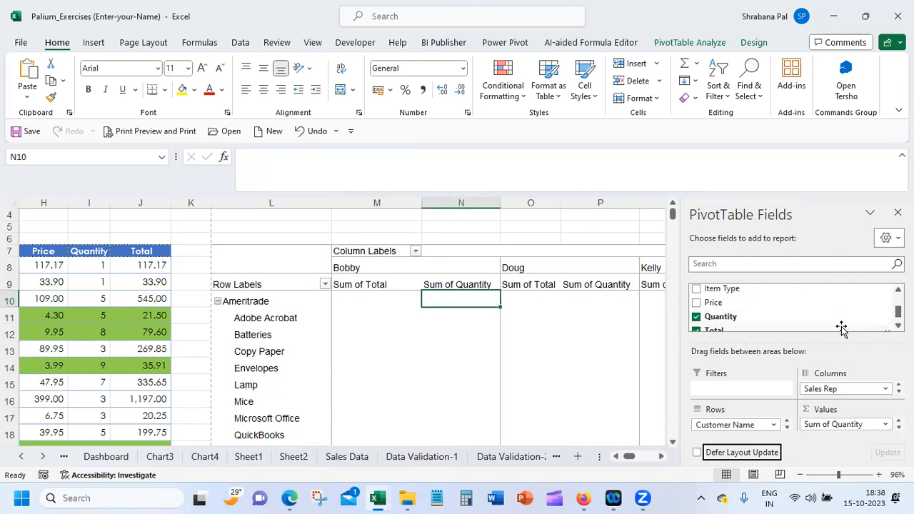
scroll(792, 307, "up", 4)
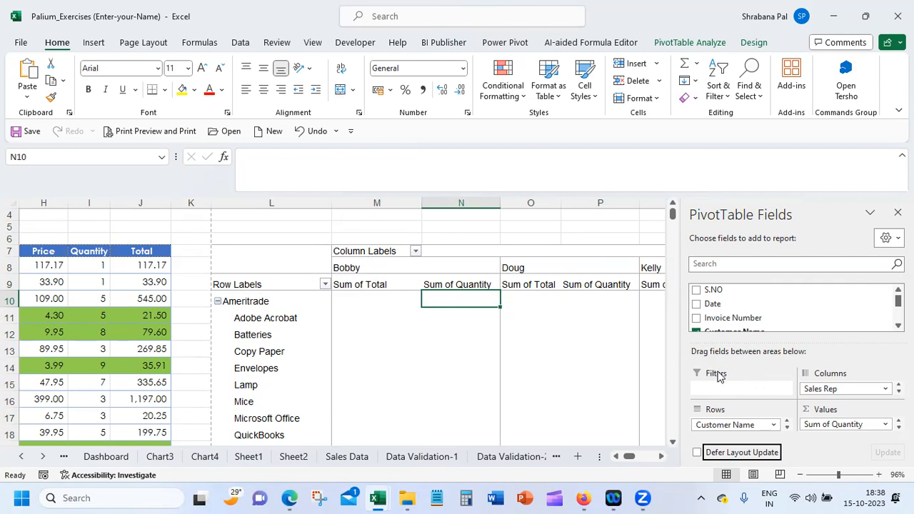
scroll(705, 314, "down", 2)
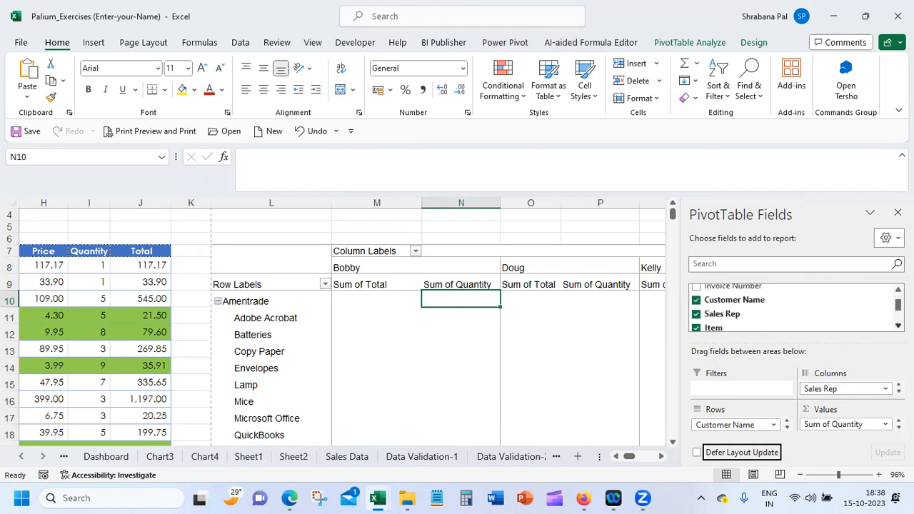
left_click_drag(721, 314, 719, 384)
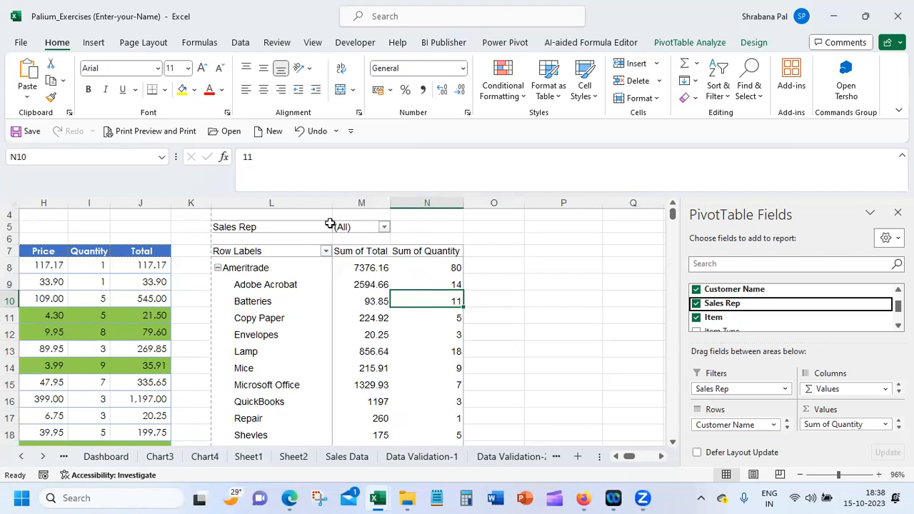
Filter the PivotTable's Sales Rep report filter to the first sales rep in the list
left_click(383, 226)
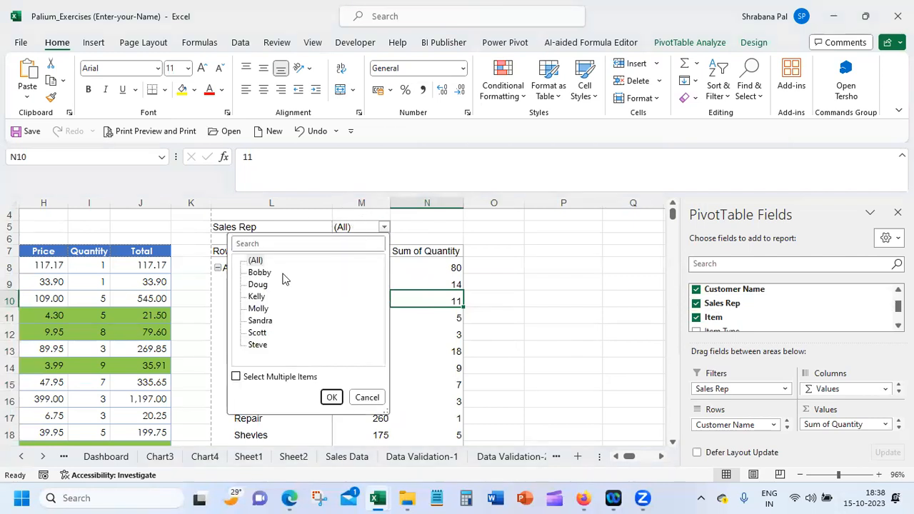
left_click(258, 274)
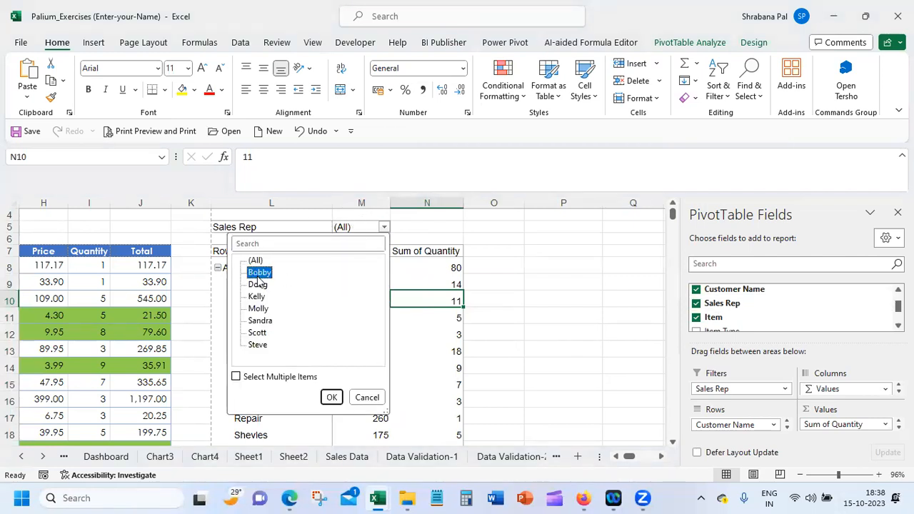
left_click(330, 397)
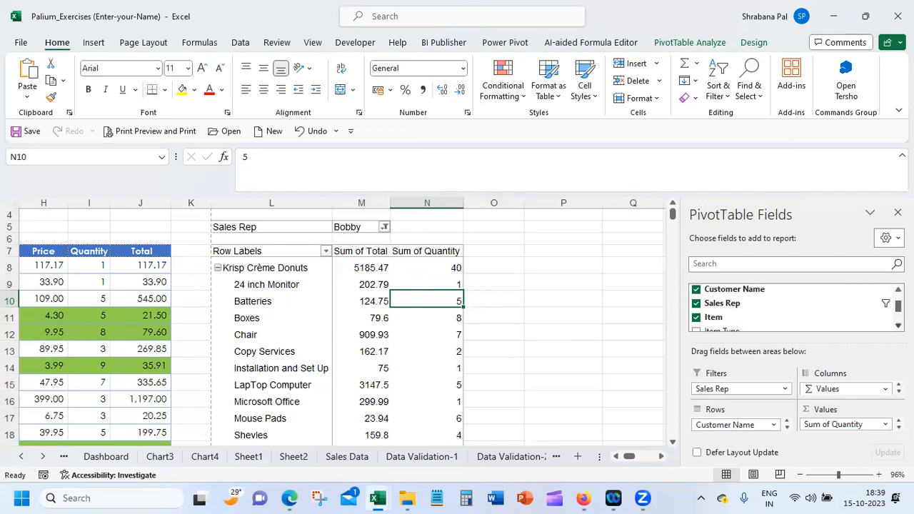
Add the Item Type field to the PivotTable's columns
scroll(877, 320, "down", 1)
left_click_drag(707, 320, 818, 386)
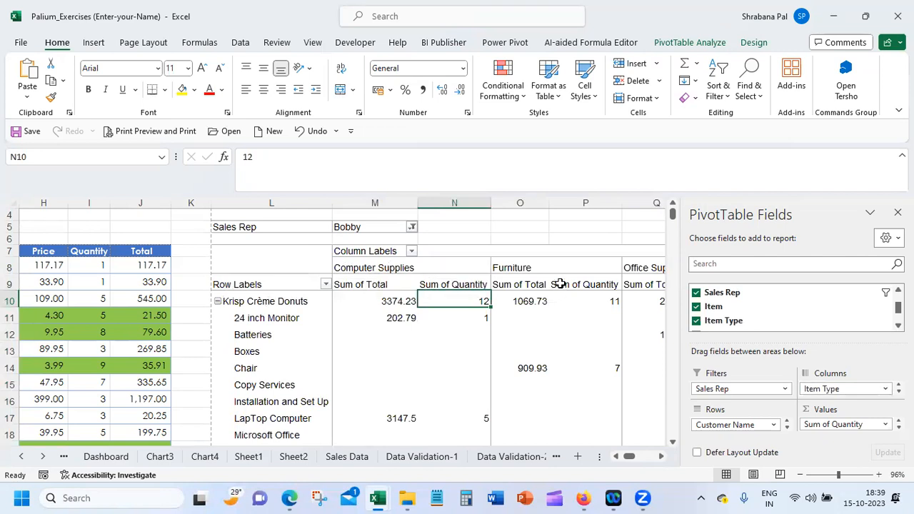
left_click_drag(660, 459, 618, 462)
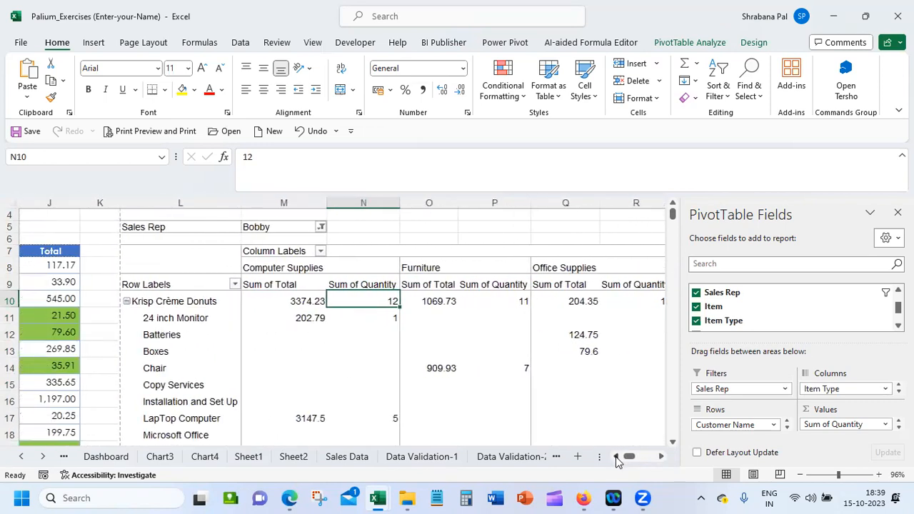
Switch the Sales Rep report filter to the third sales rep in the list
left_click(321, 226)
left_click(194, 297)
left_click(268, 397)
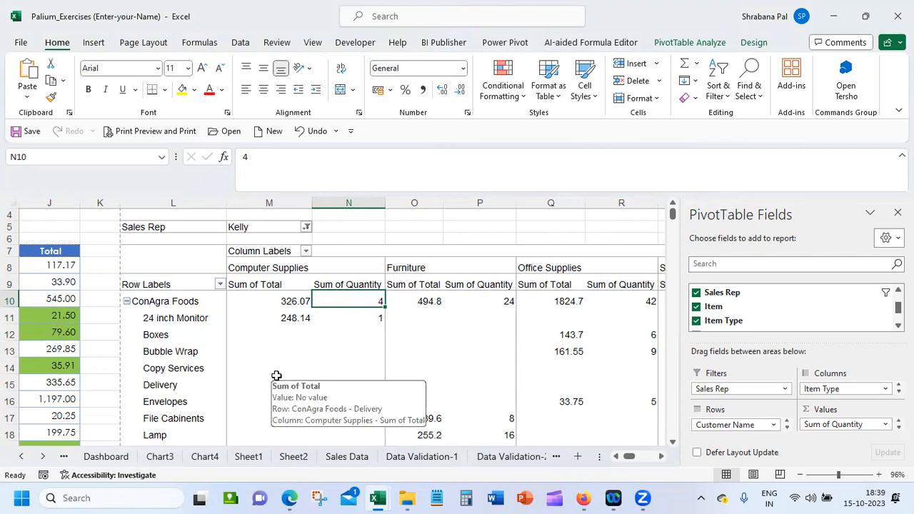
Reset the Sales Rep report filter to (All) and select a cell inside the PivotTable
left_click(306, 227)
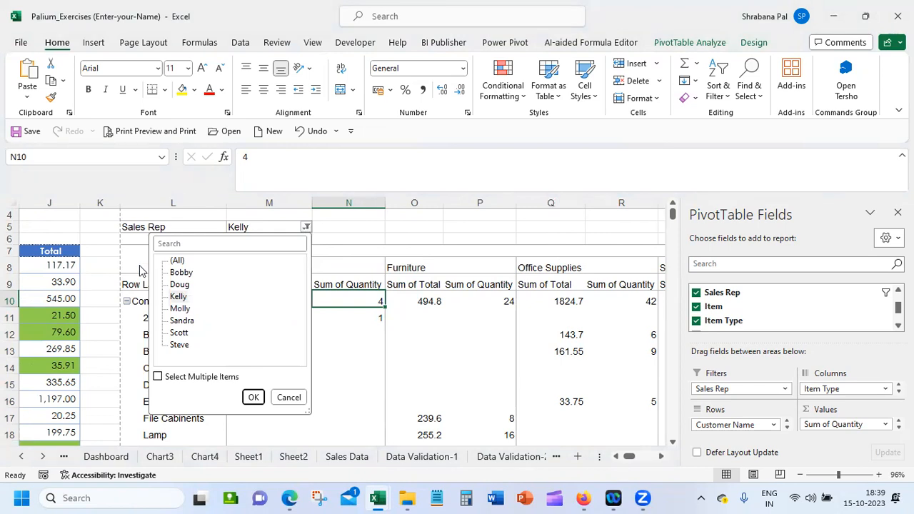
left_click(178, 261)
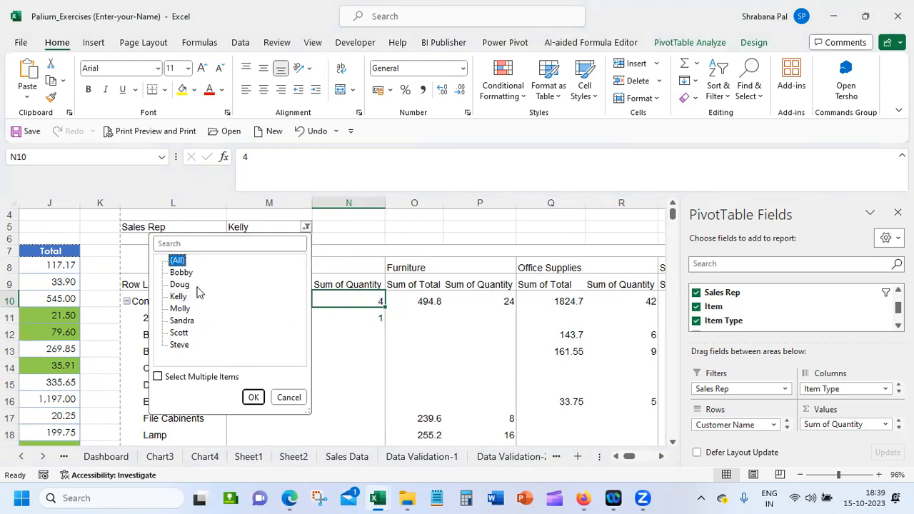
left_click(252, 396)
left_click(271, 328)
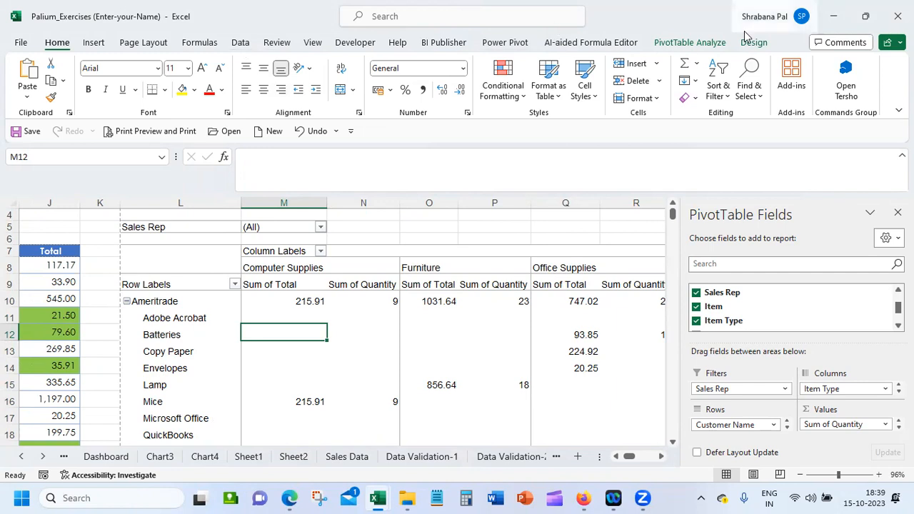
Generate report filter pages for the Sales Rep field so that each rep gets a separate worksheet
left_click(709, 45)
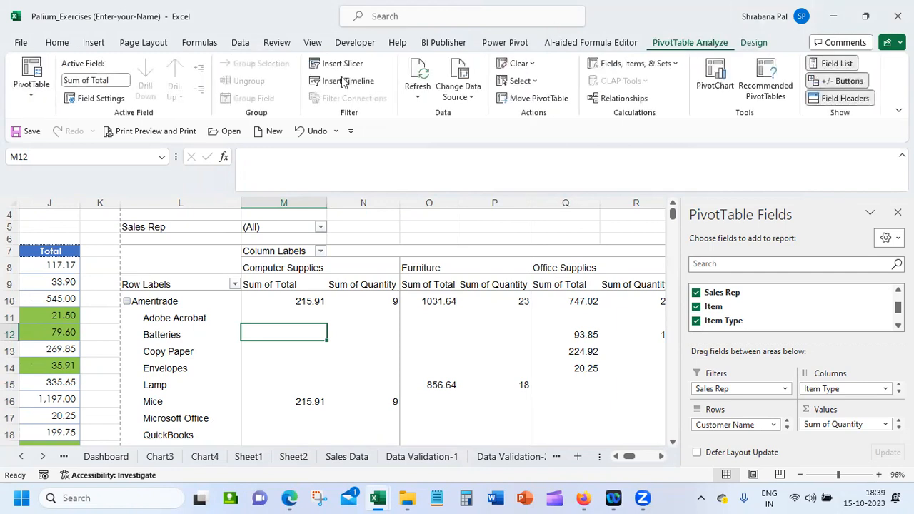
left_click(87, 98)
left_click(407, 303)
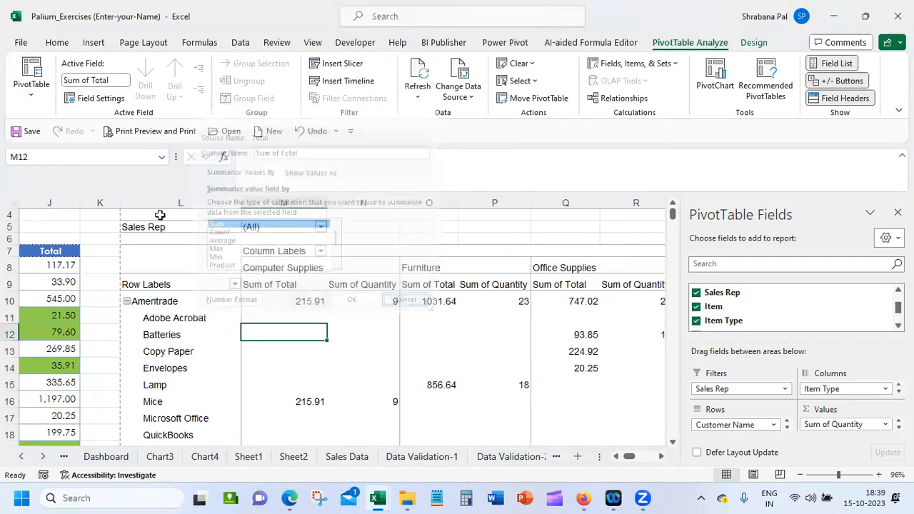
left_click(47, 100)
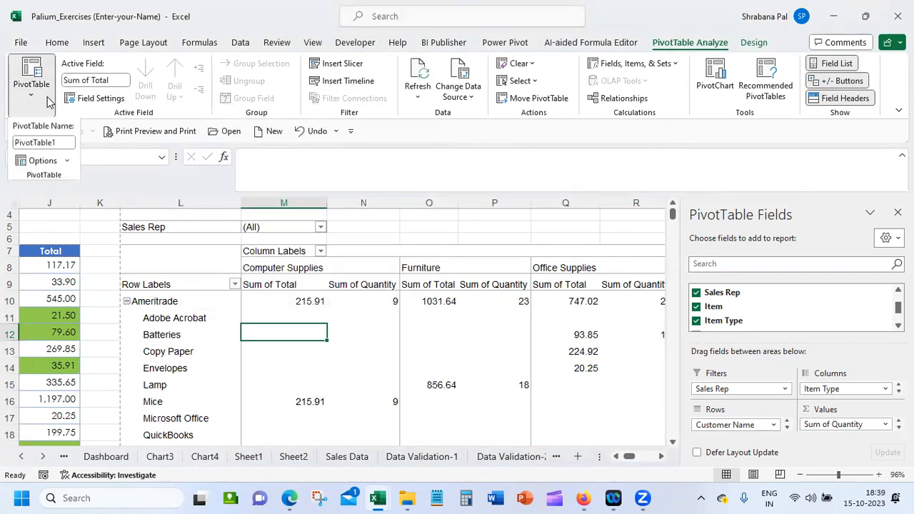
left_click(67, 162)
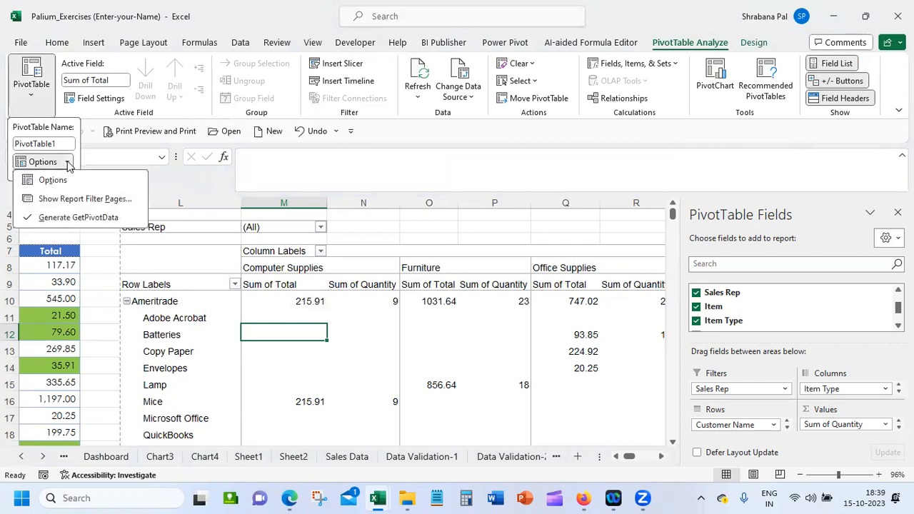
left_click(85, 200)
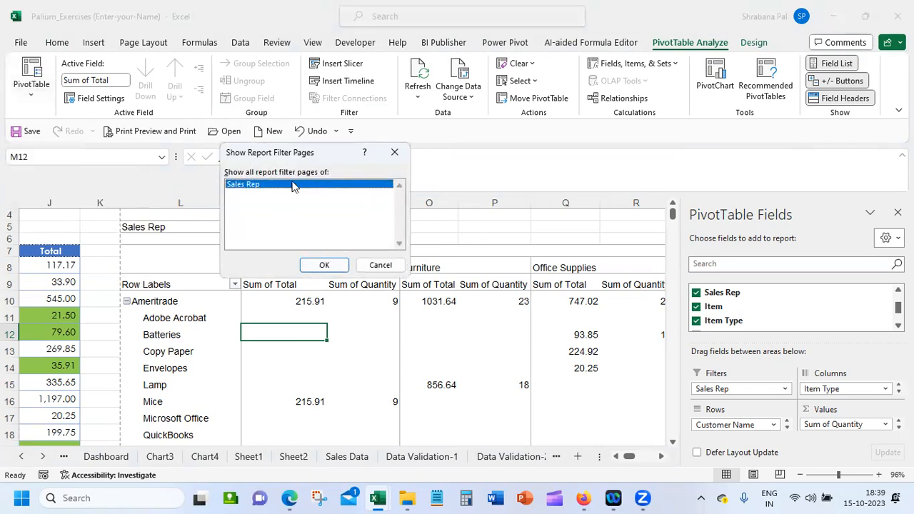
left_click(317, 265)
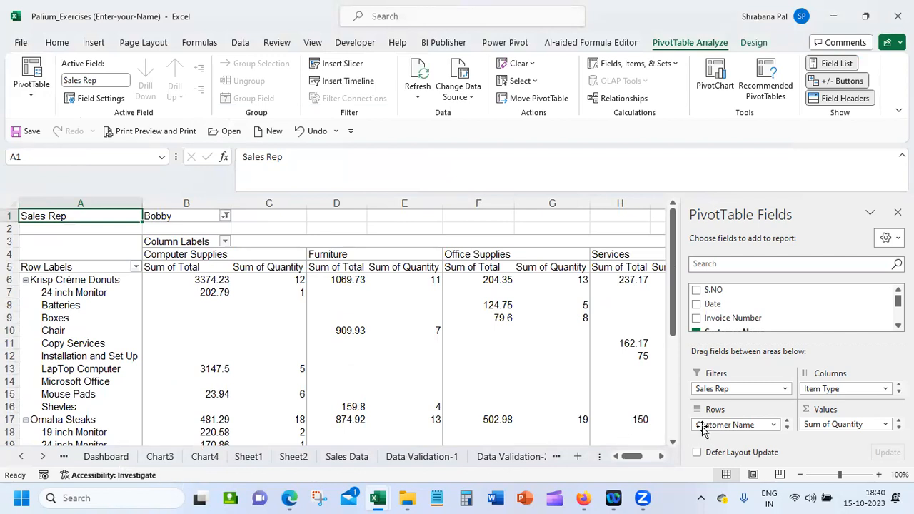
Narrow the field list pane, go through the sales rep sheets in the workbook's sheet list, and activate the second-to-last rep's sheet
left_click_drag(680, 394, 741, 394)
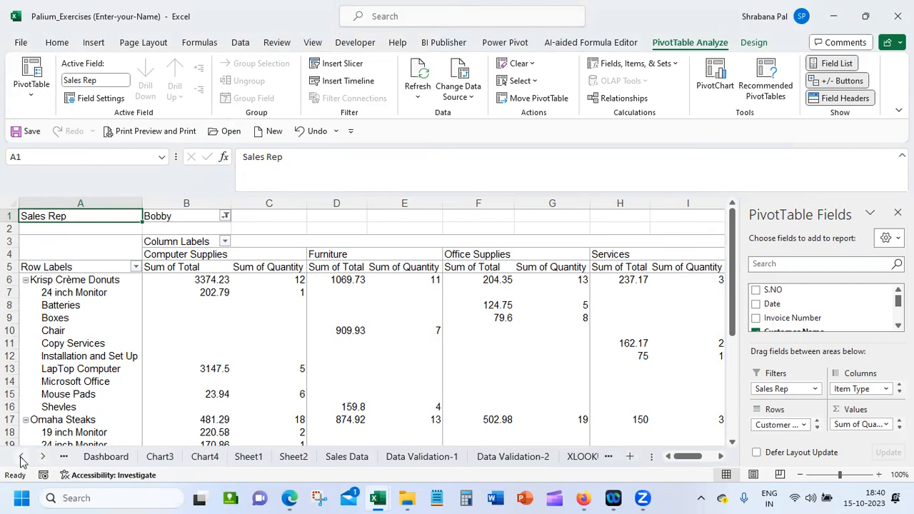
right_click(46, 461)
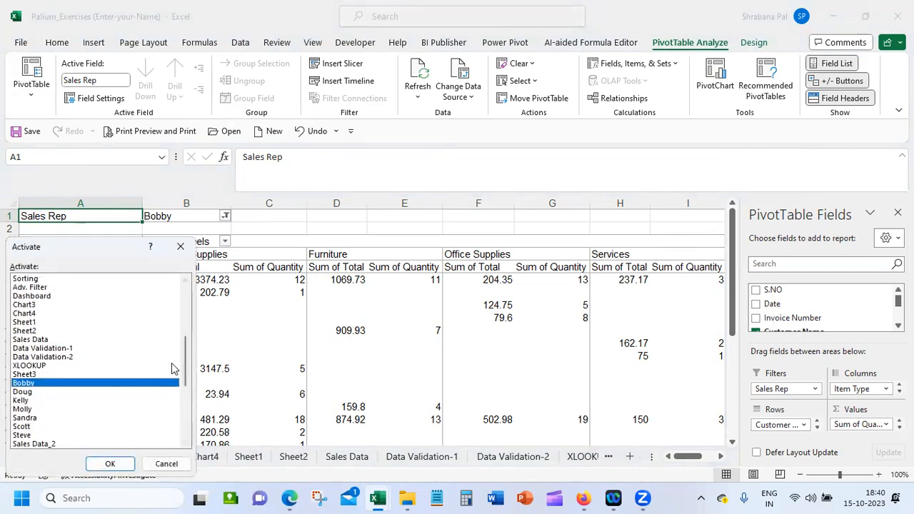
left_click(39, 392)
left_click(41, 401)
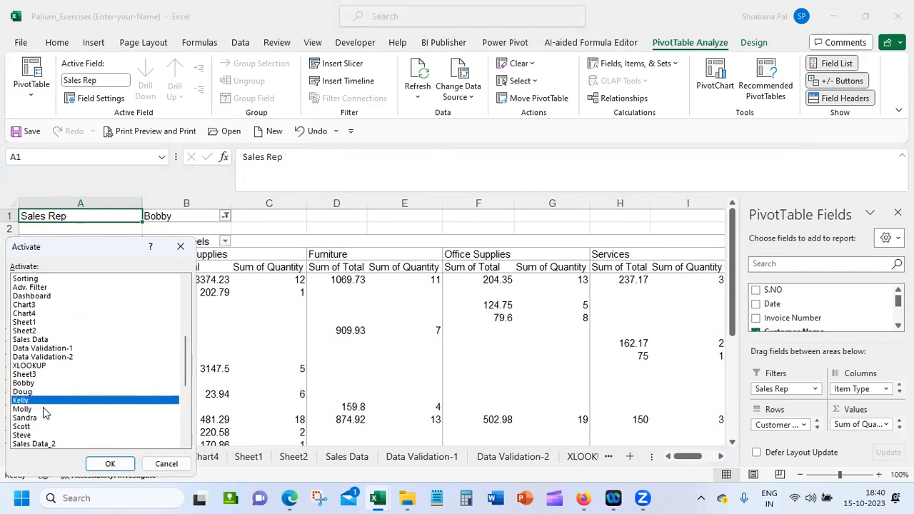
left_click(29, 409)
left_click(47, 417)
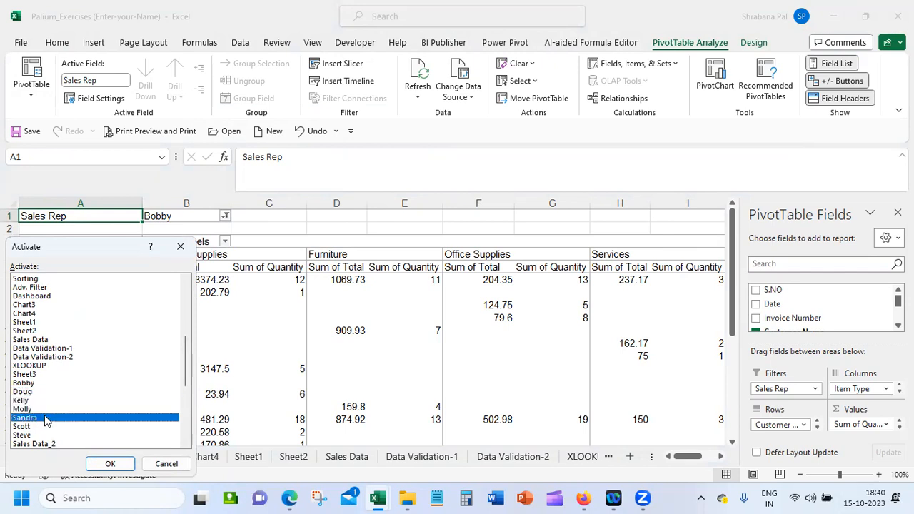
left_click(51, 427)
left_click(54, 435)
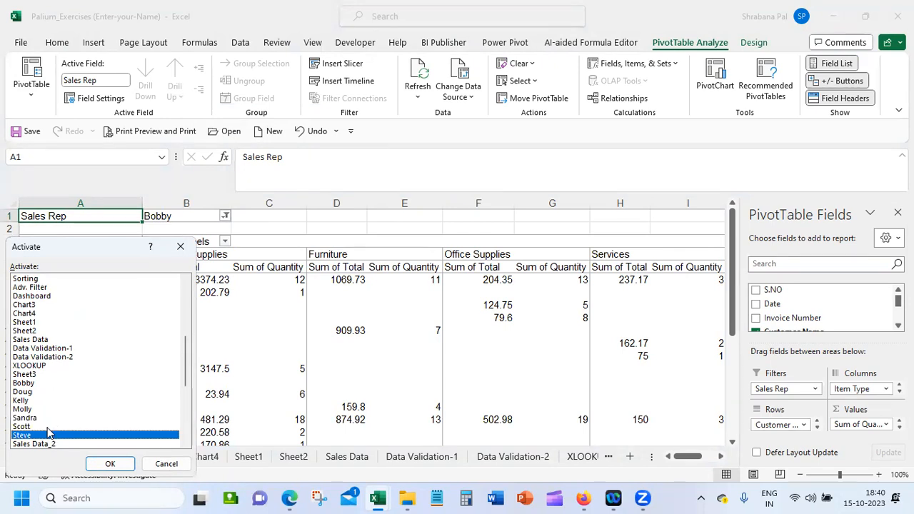
left_click(52, 427)
left_click(107, 464)
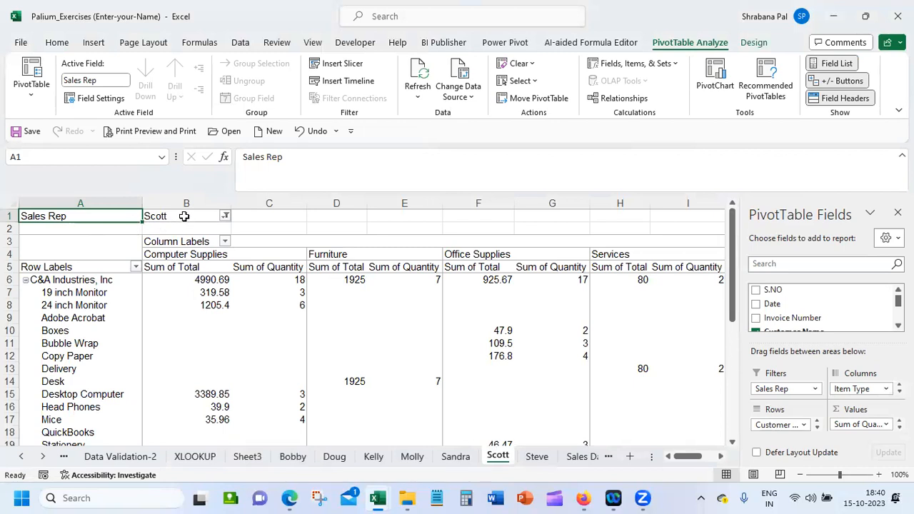
View the fifth and last sales reps' sheets, and inspect the last rep's Computer Supplies totals for 24 inch Monitor and Metz Brewery
left_click(464, 460)
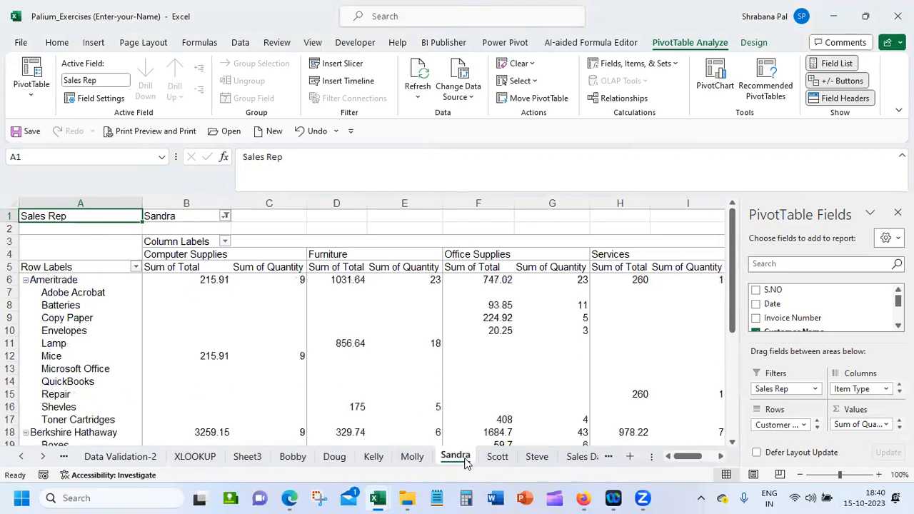
left_click(541, 457)
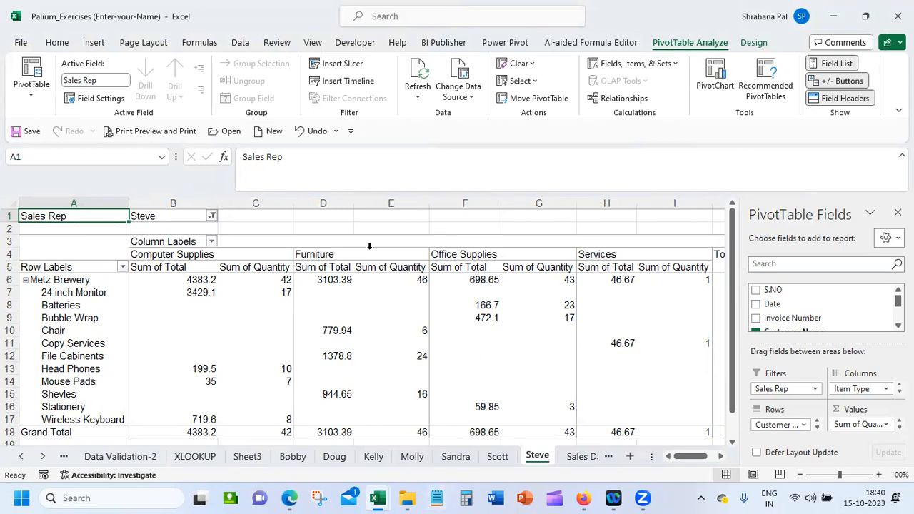
left_click(168, 288)
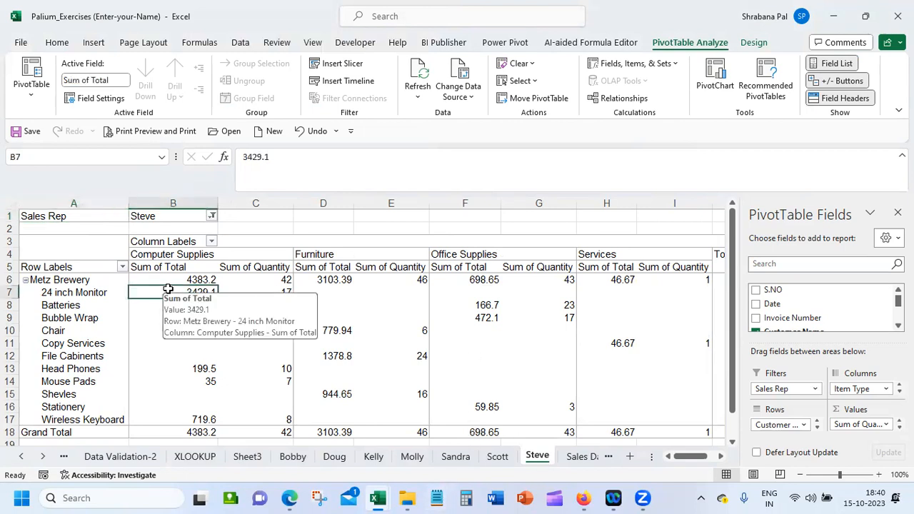
left_click(163, 280)
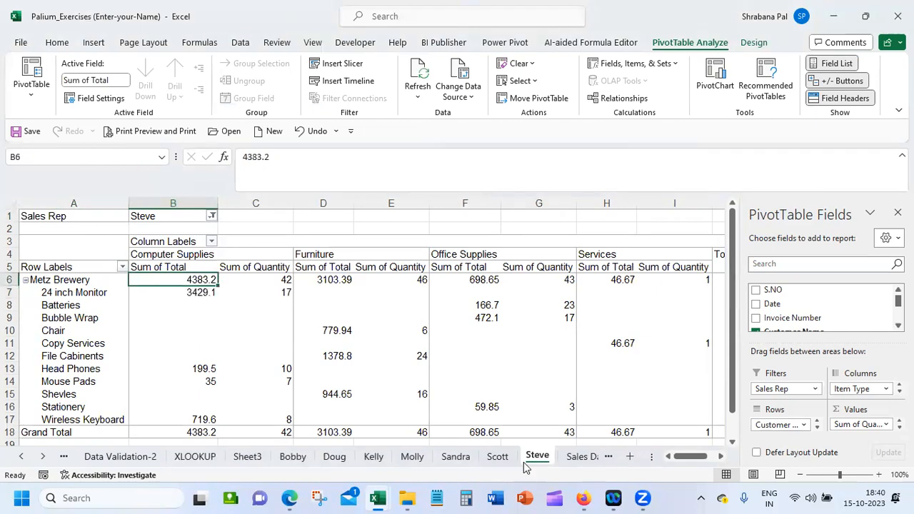
Return to the Sales Data_2 sheet and review the summary functions offered for the Quantity value field without applying one
left_click(581, 457)
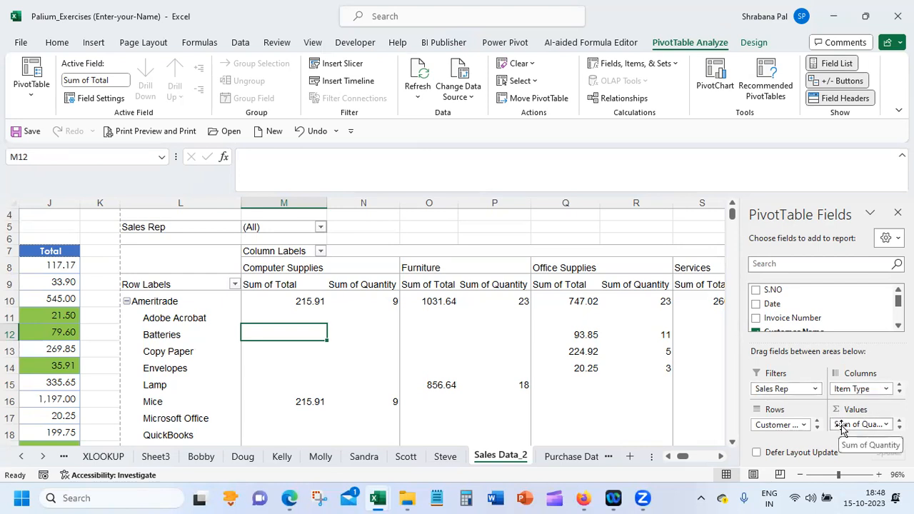
left_click(887, 425)
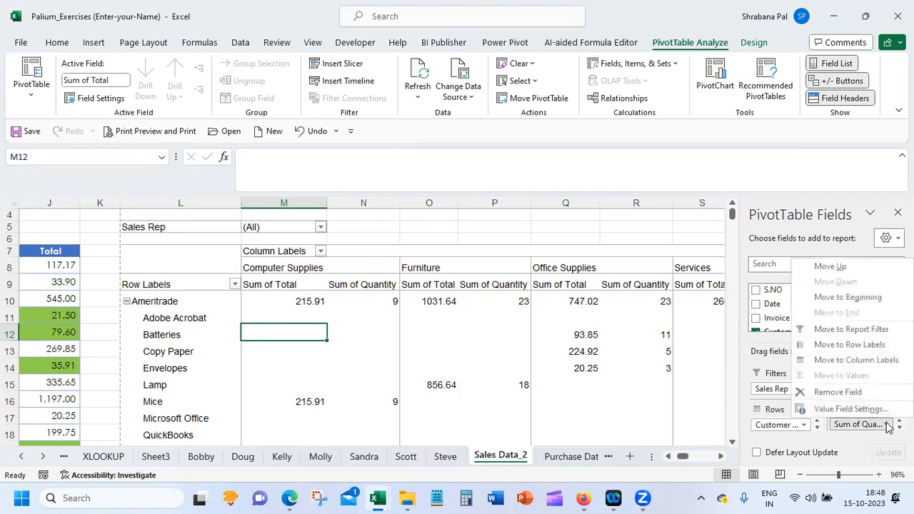
left_click(866, 409)
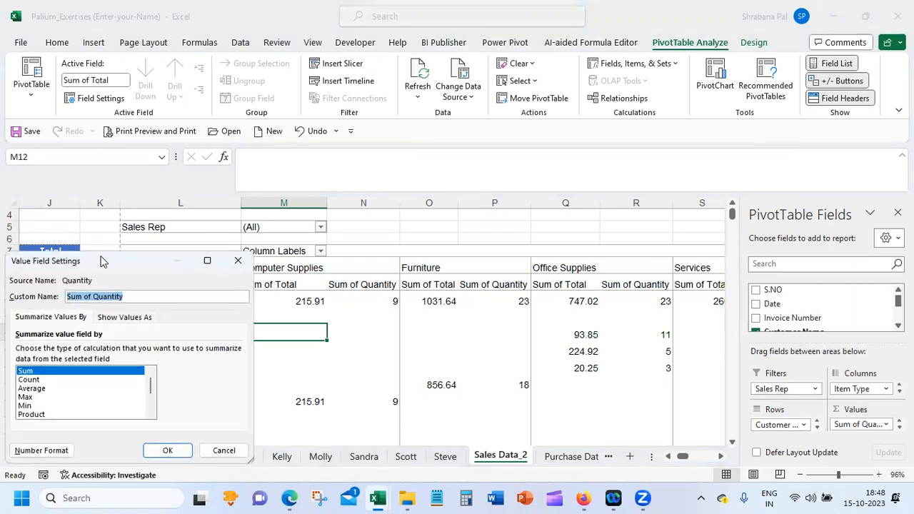
left_click_drag(104, 260, 235, 47)
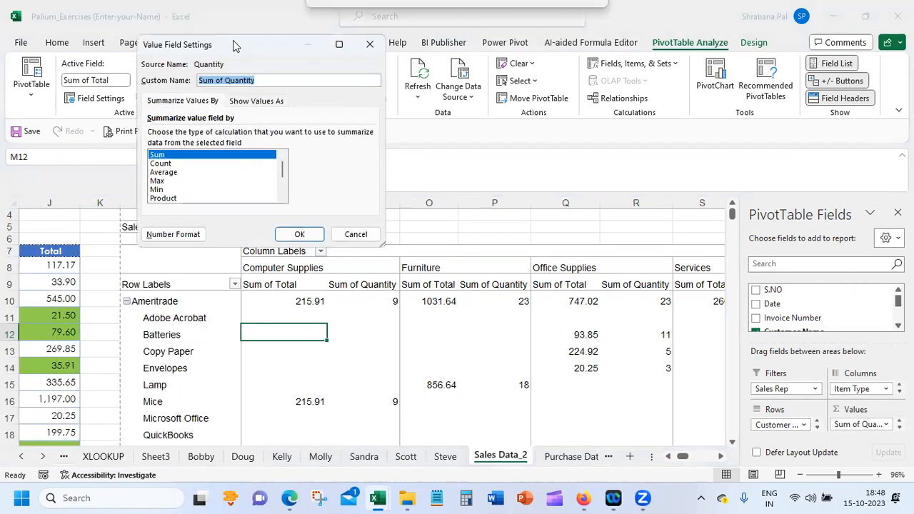
left_click(160, 163)
left_click(164, 172)
left_click(164, 181)
left_click(164, 189)
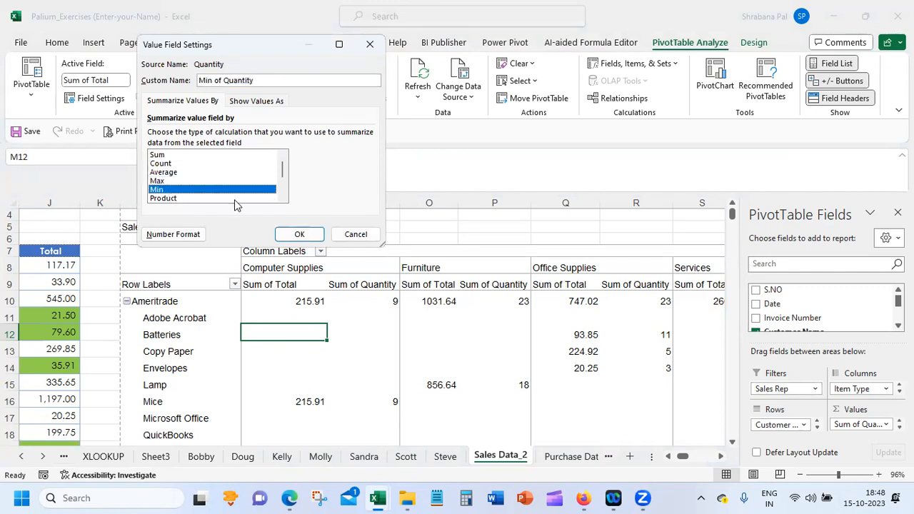
left_click(282, 194)
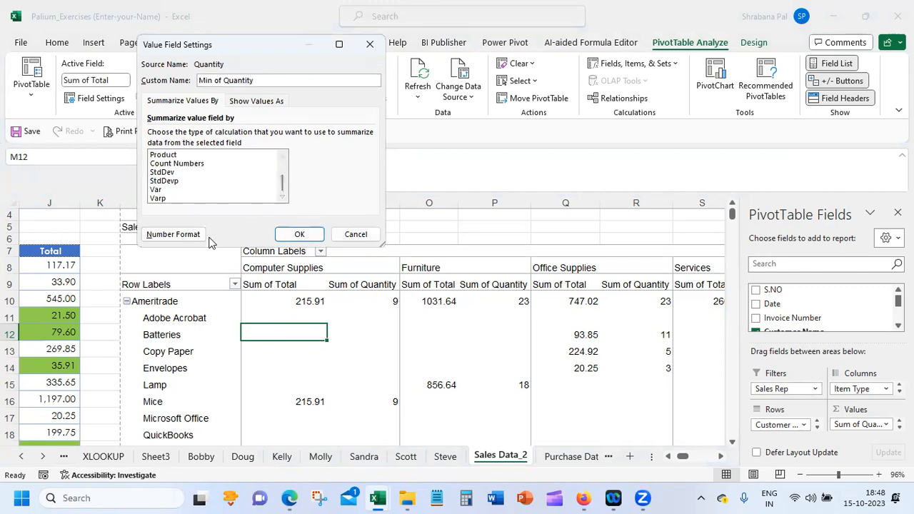
left_click(371, 235)
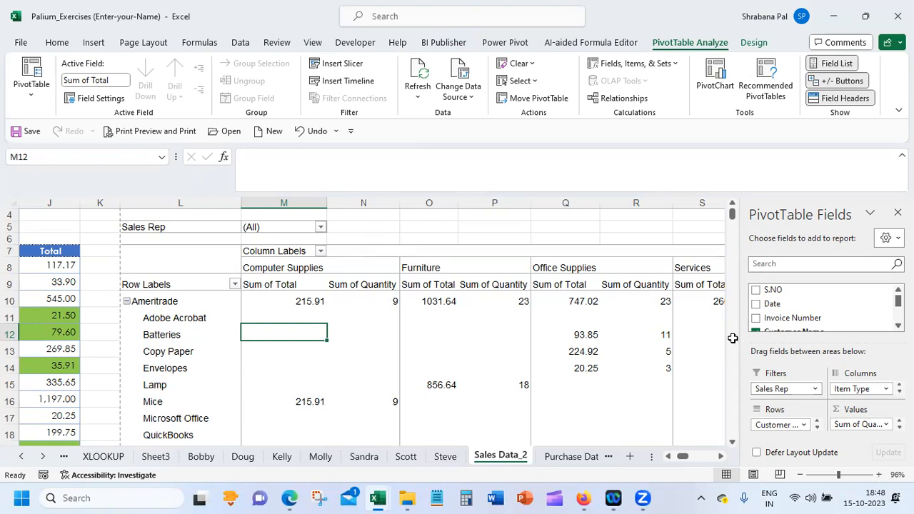
Add the Total field a second time to the PivotTable's values, between Sum of Total and Sum of Quantity
scroll(821, 307, "down", 4)
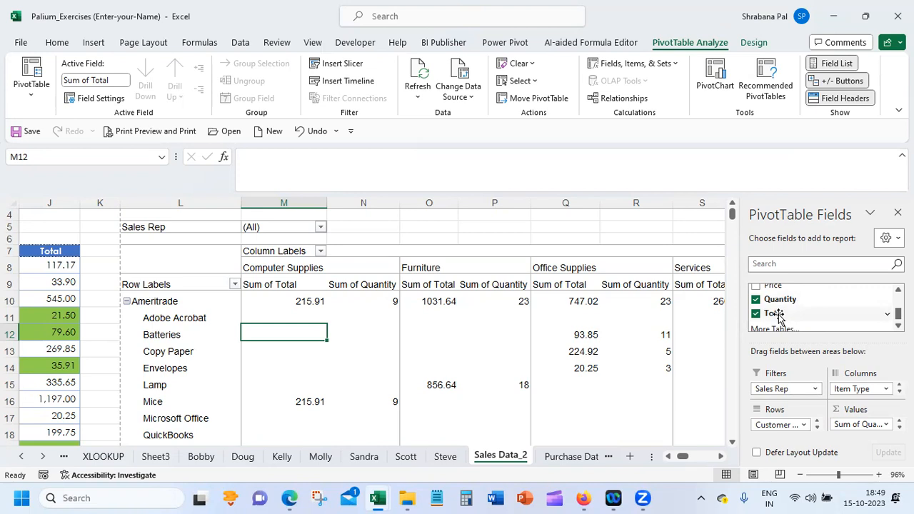
scroll(777, 316, "down", 1)
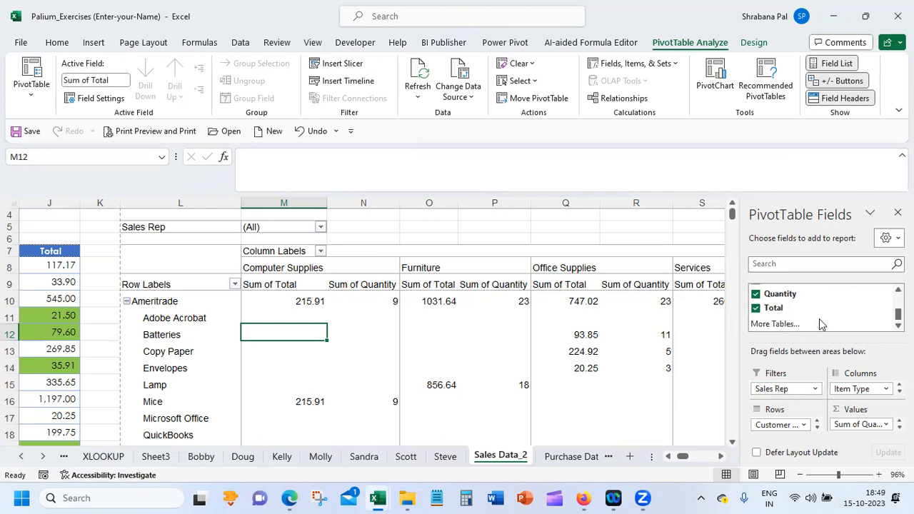
left_click_drag(815, 309, 860, 426)
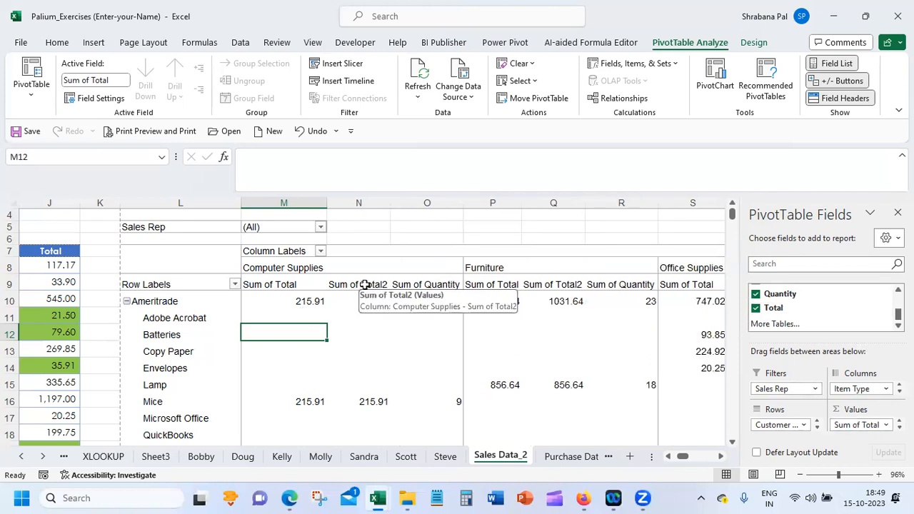
Summarize the second Total value field by Max
scroll(890, 427, "down", 1)
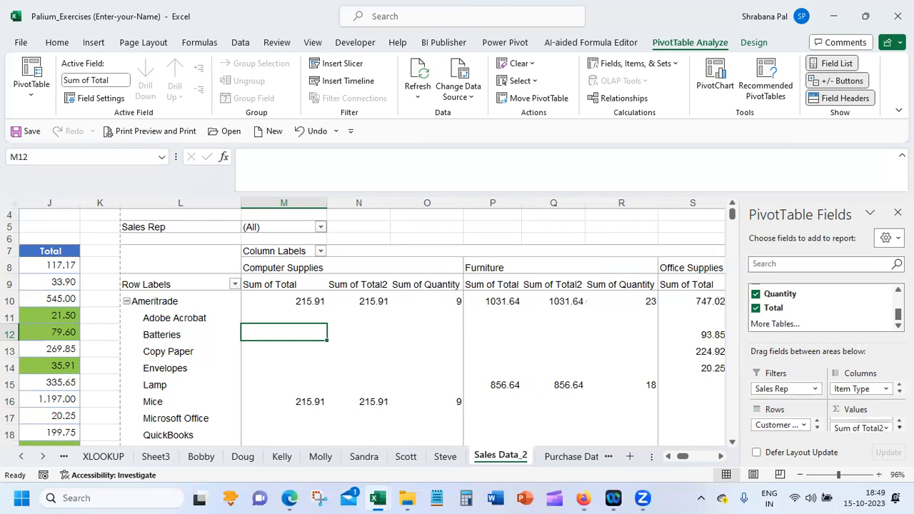
scroll(885, 421, "up", 1)
left_click(882, 418)
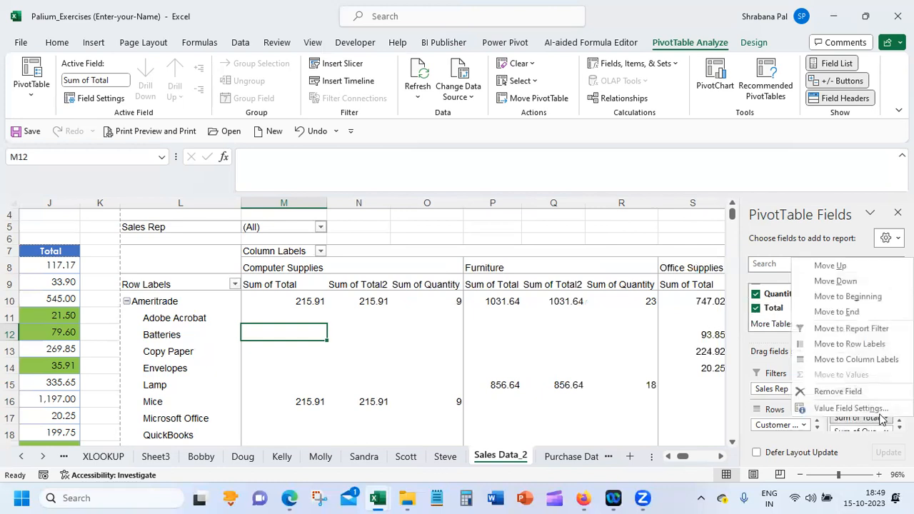
left_click(866, 408)
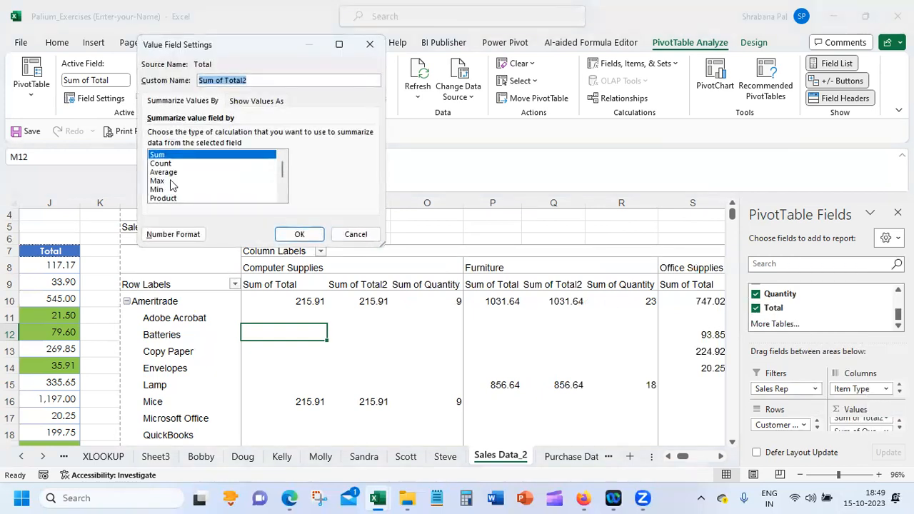
left_click(172, 183)
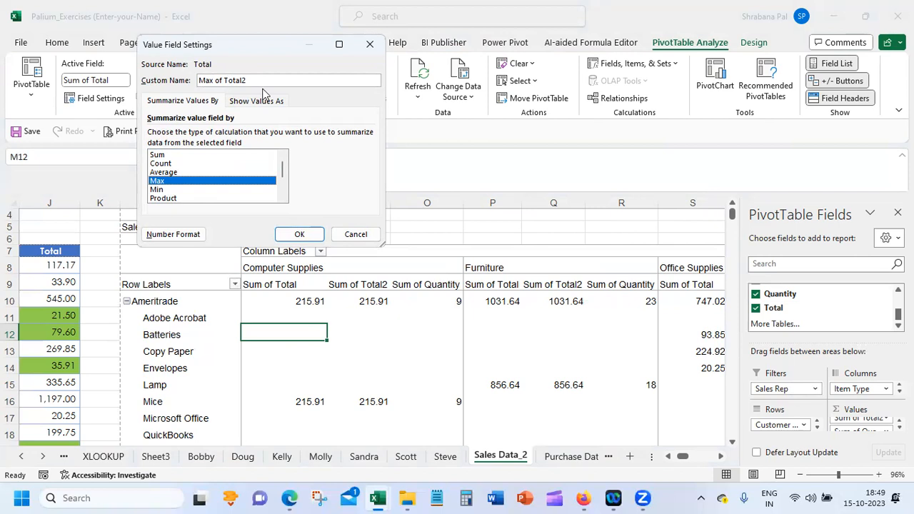
left_click(300, 234)
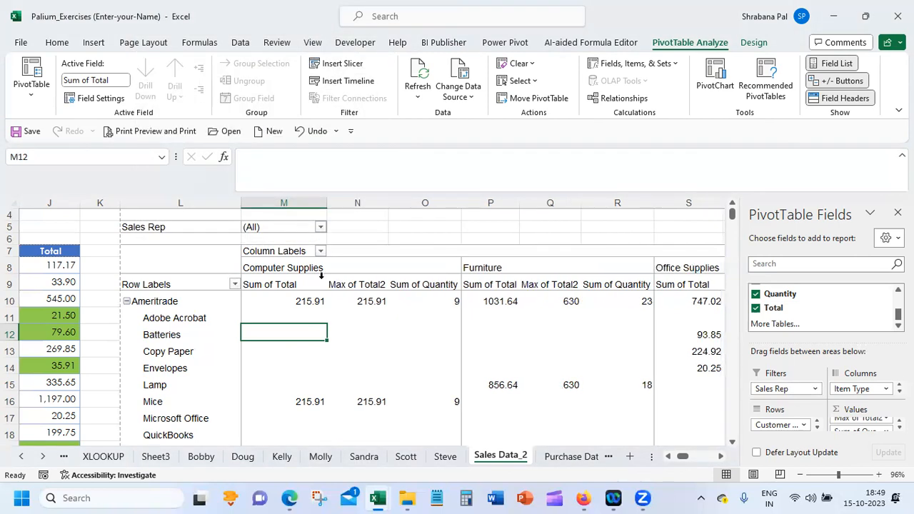
Compare Ameritrade's summed and maximum totals for Computer Supplies and Furniture, and check its Batteries total under Office Supplies
left_click(371, 402)
left_click(314, 401)
left_click(380, 301)
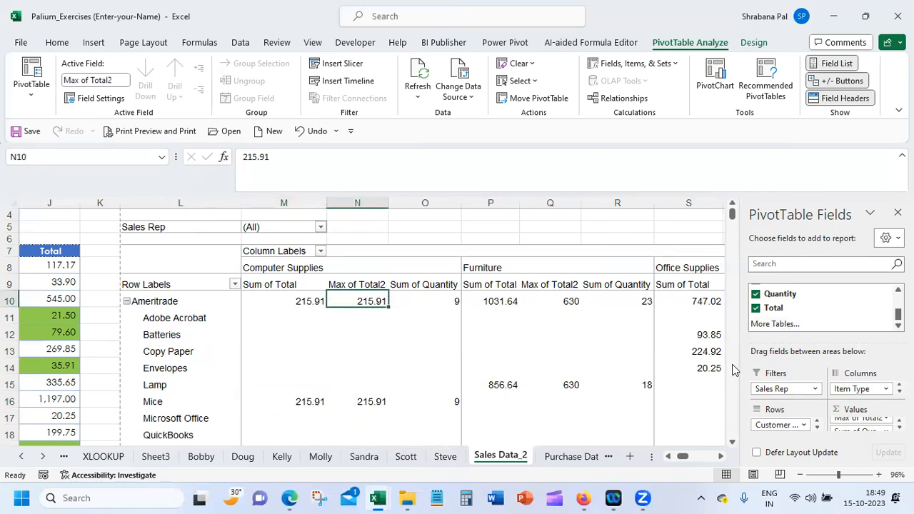
left_click(706, 334)
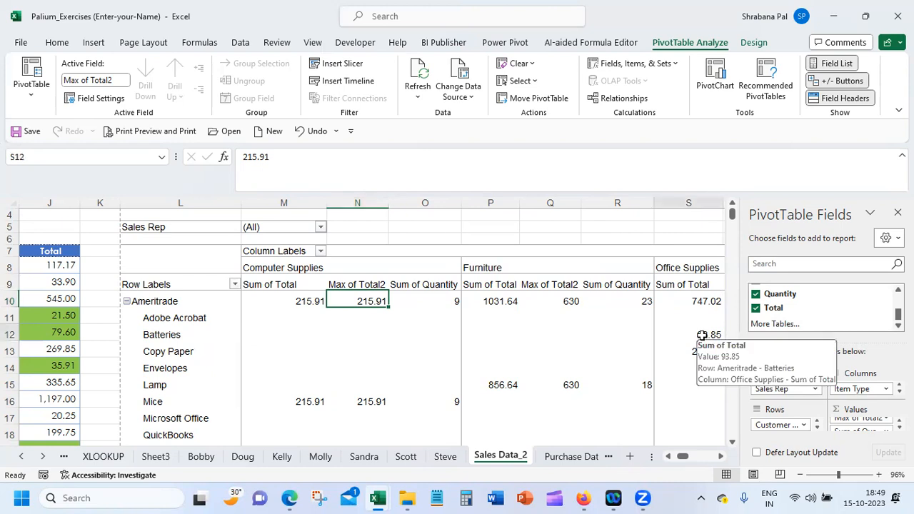
left_click(489, 304)
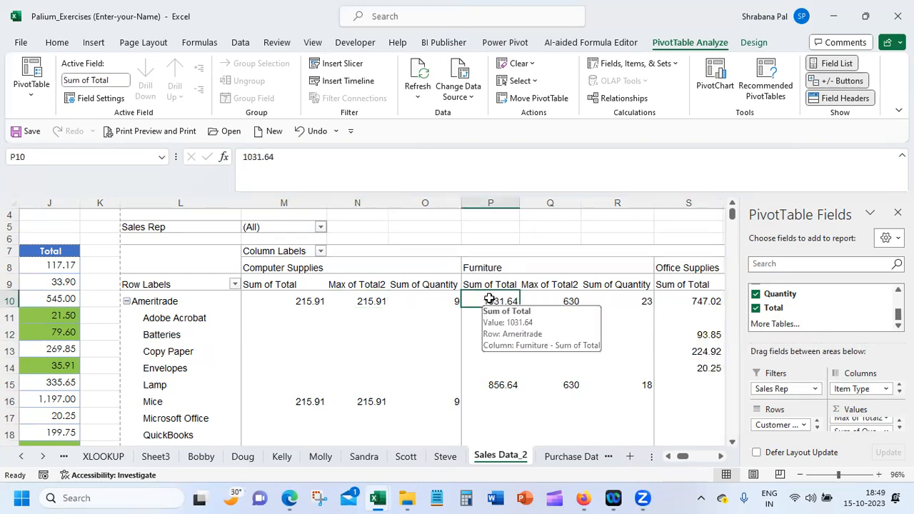
left_click(550, 305)
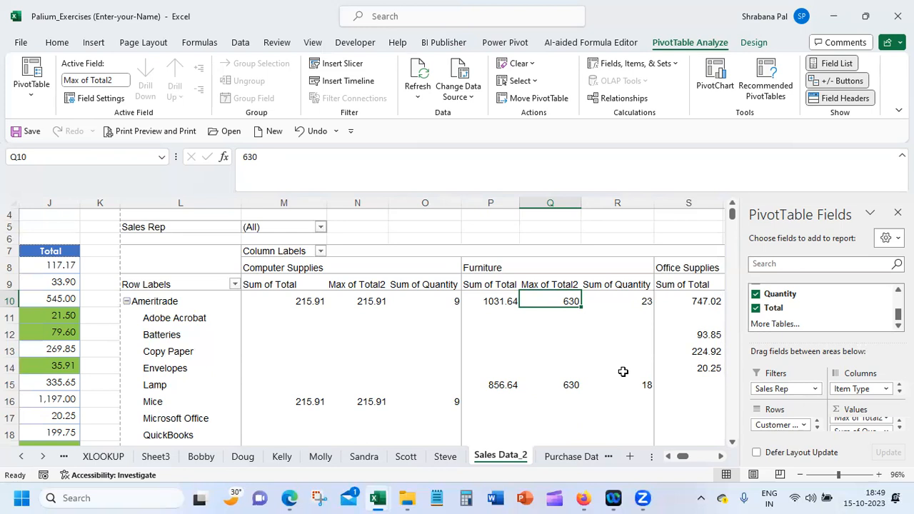
Extract the source records behind Ameritrade's Furniture quantity to a new sheet, and check the quantity and total of the second Lamp record
left_click(626, 300)
double_click(626, 301)
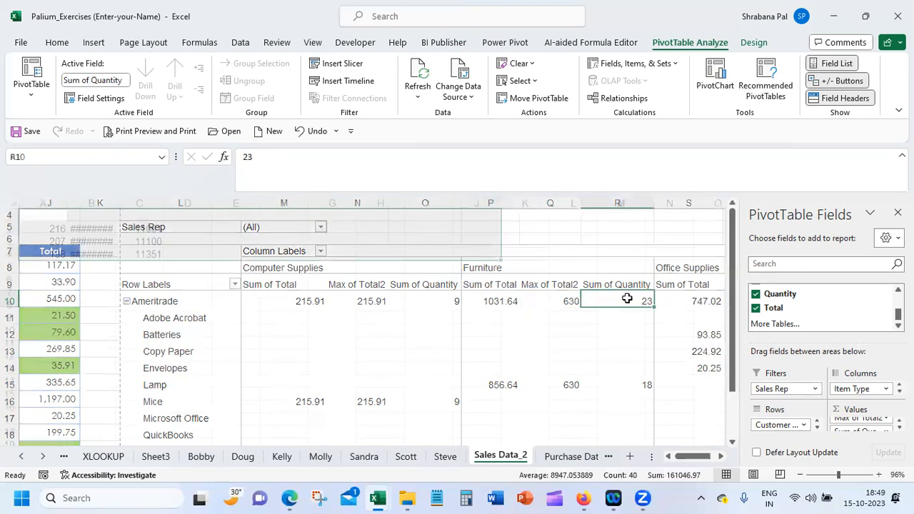
left_click(541, 244)
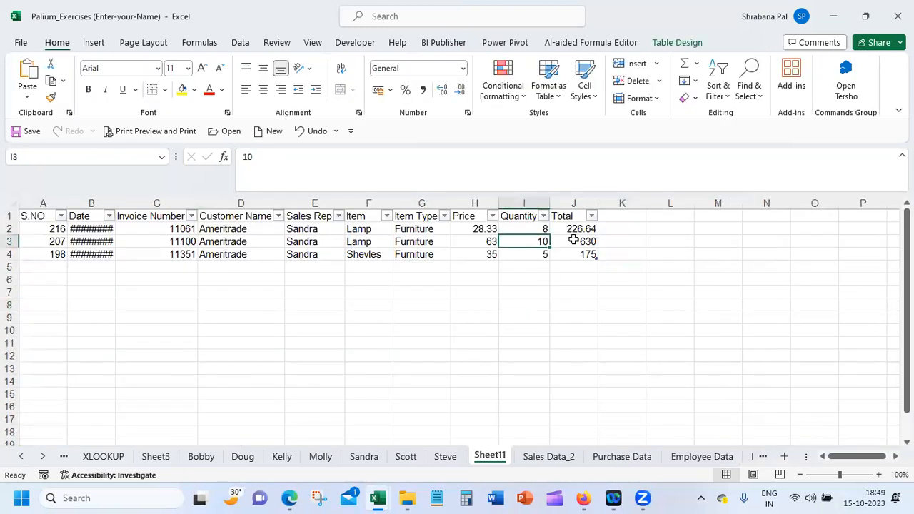
left_click(577, 242)
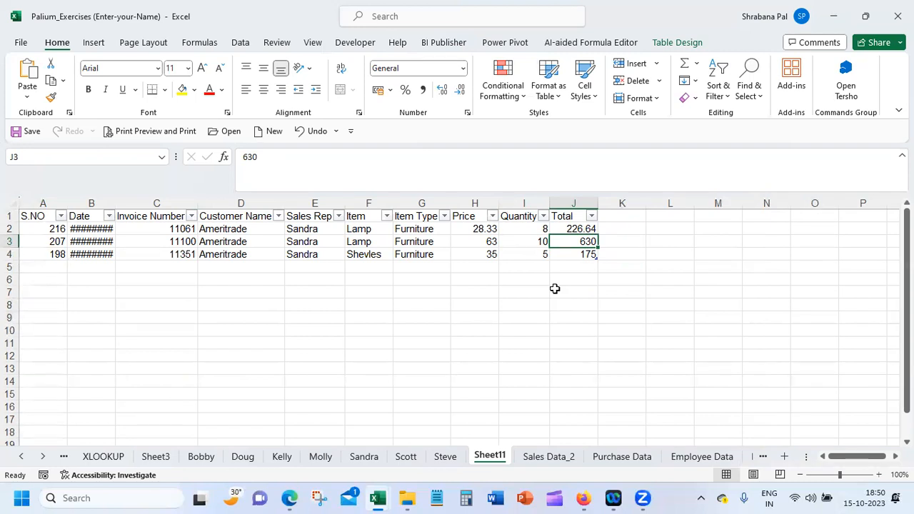
Back on Sales Data_2, show the Sum of Quantity values as % of Column Total
left_click(538, 456)
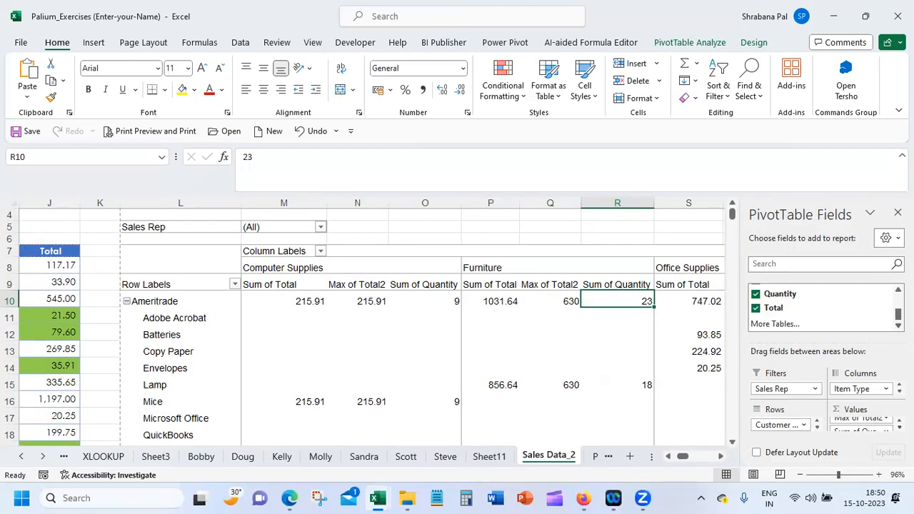
scroll(885, 426, "down", 1)
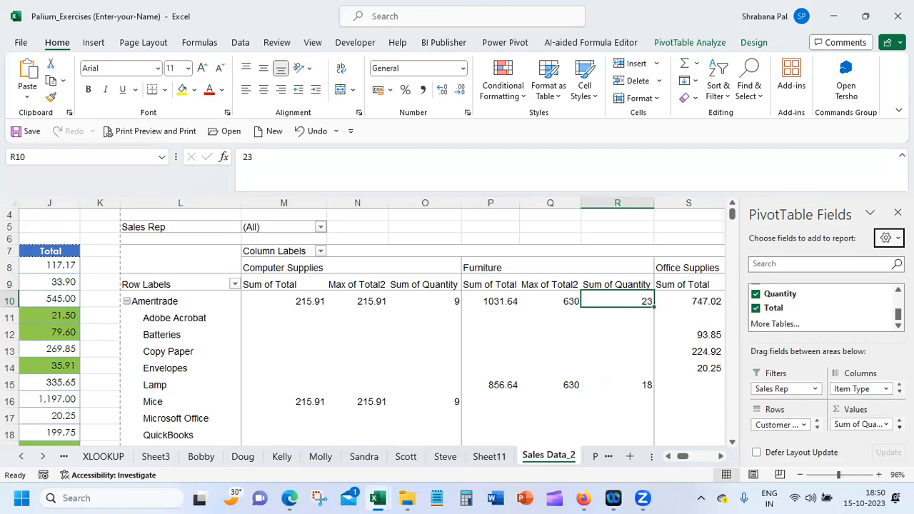
left_click(885, 426)
left_click(861, 407)
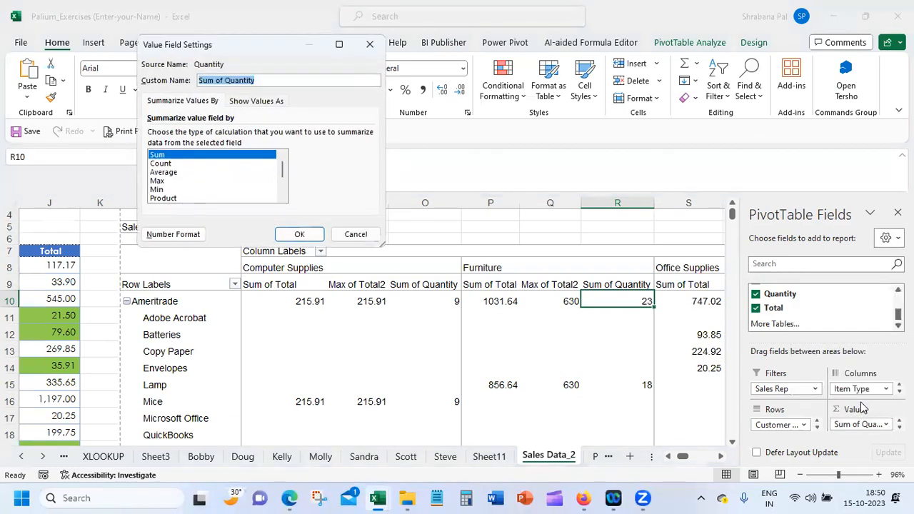
left_click(258, 102)
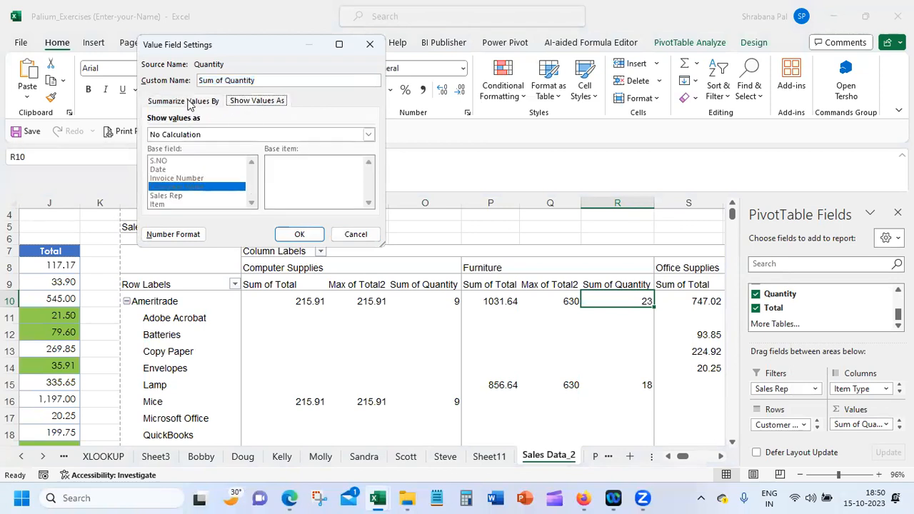
left_click(253, 135)
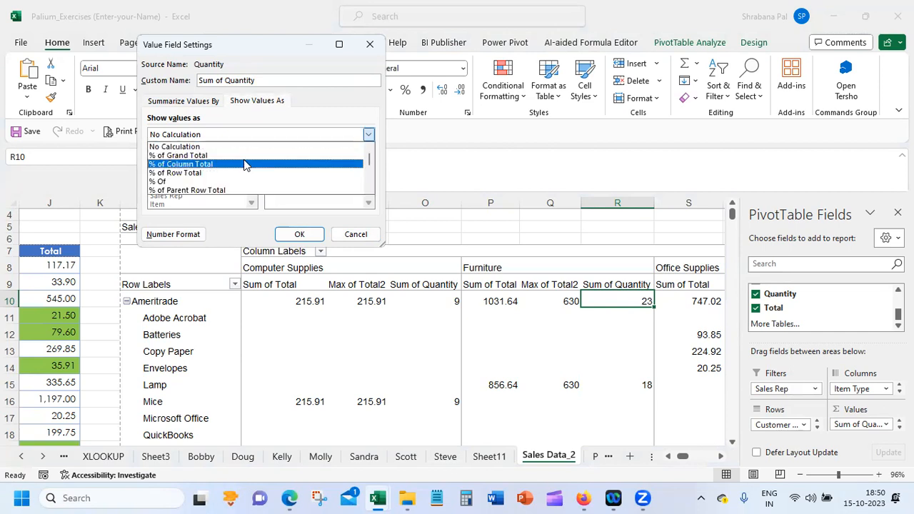
left_click(245, 164)
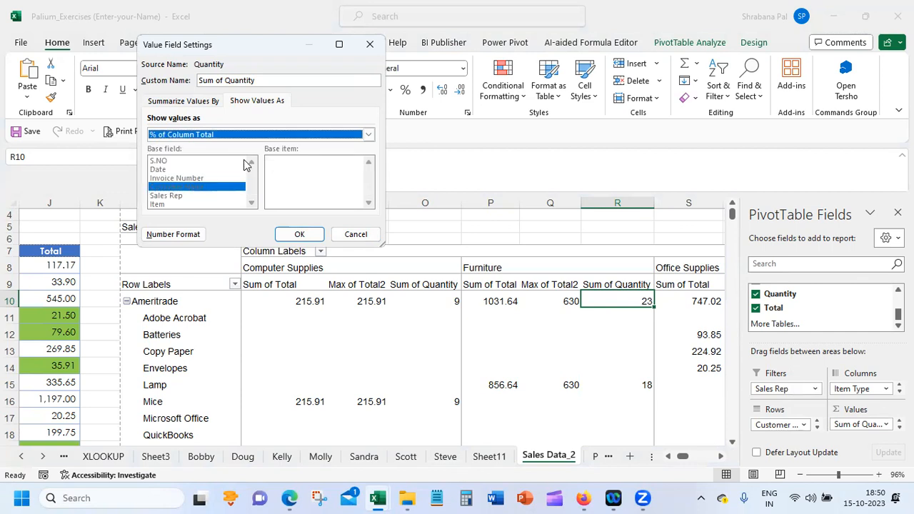
left_click(286, 234)
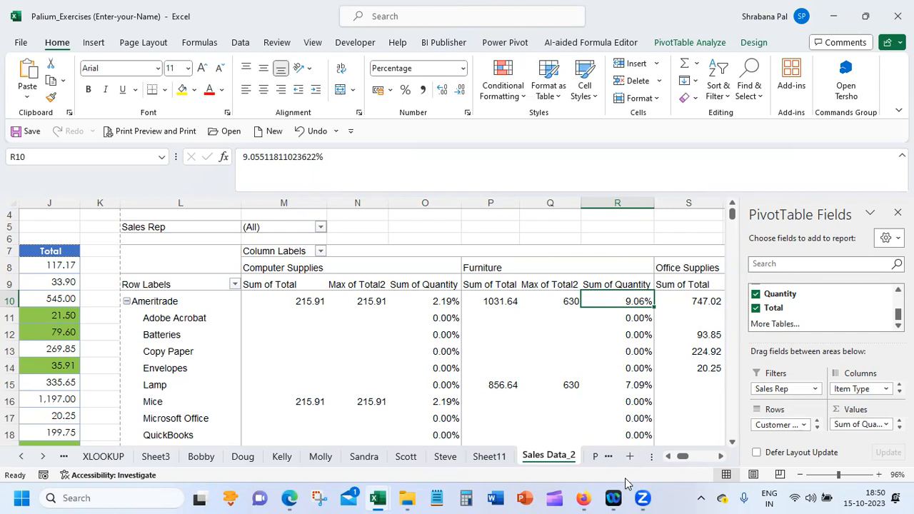
Examine the Computer Supplies and Furniture quantity percentages for Ameritrade, Berkshire Hathaway, C&A Industries and the customers below
left_click(440, 303)
left_click(616, 302)
left_click(633, 386)
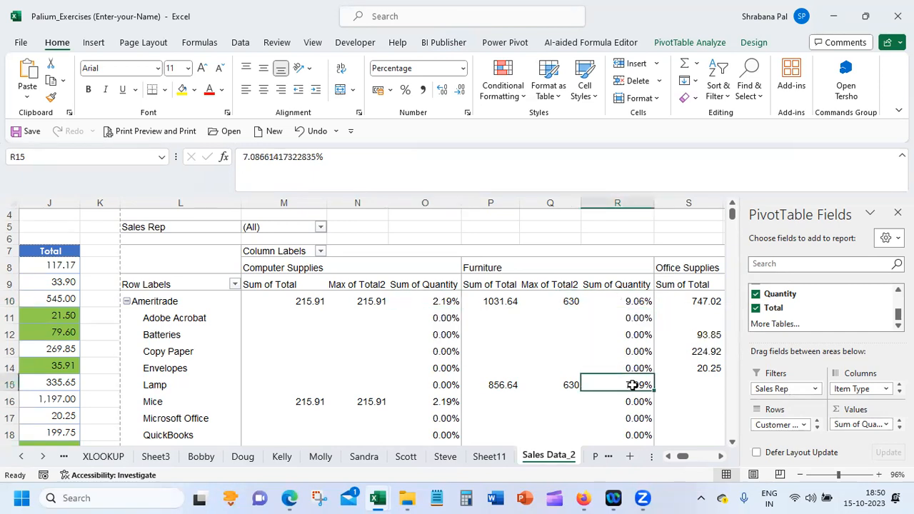
left_click(450, 404)
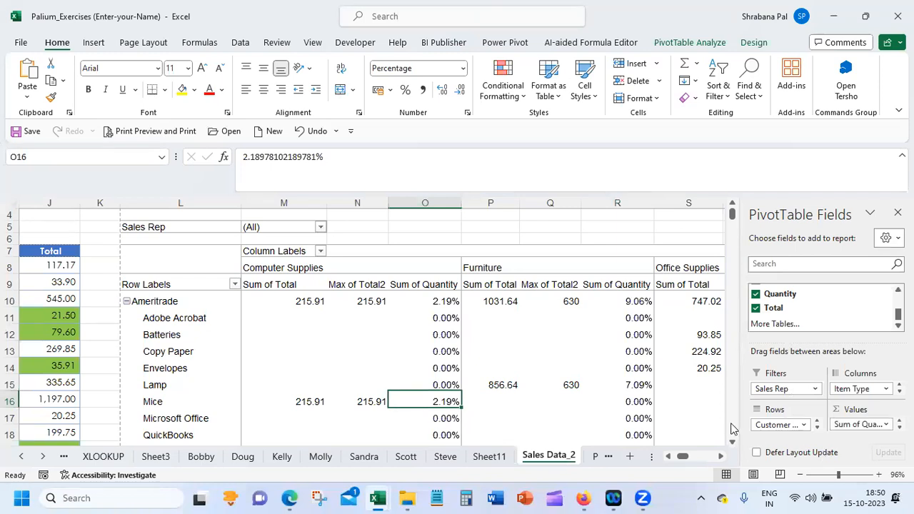
left_click(731, 428)
left_click(444, 404)
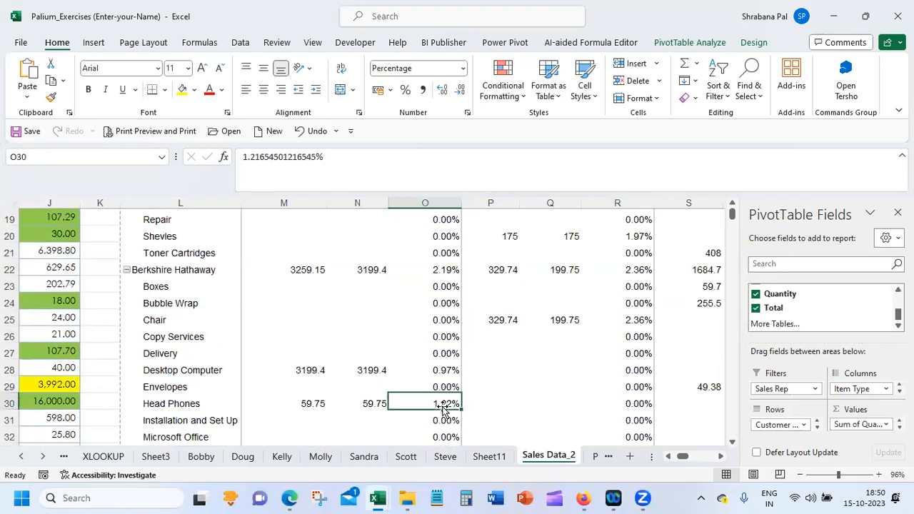
left_click(640, 319)
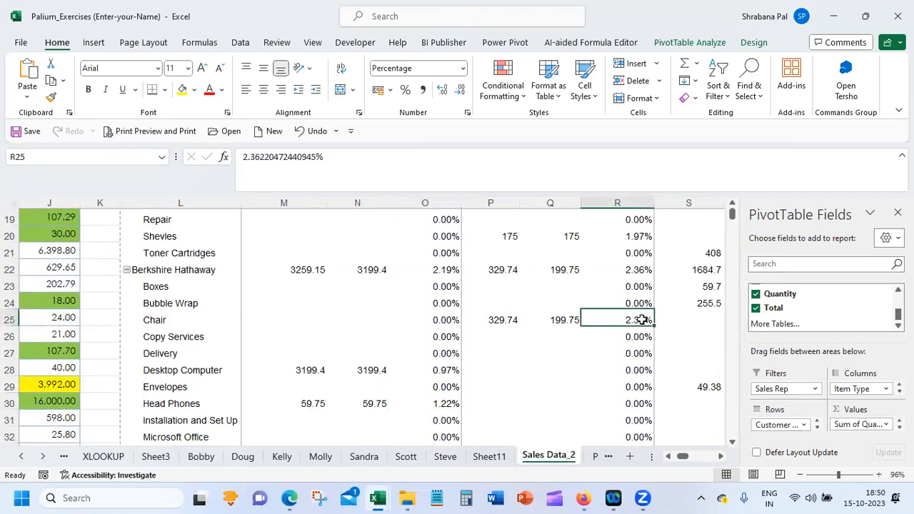
left_click(731, 385)
left_click(457, 287)
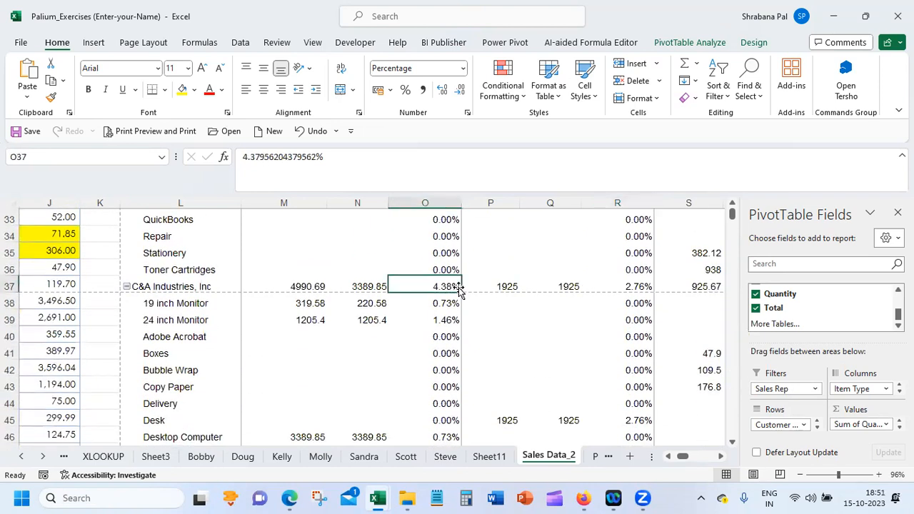
left_click(732, 397)
left_click(731, 395)
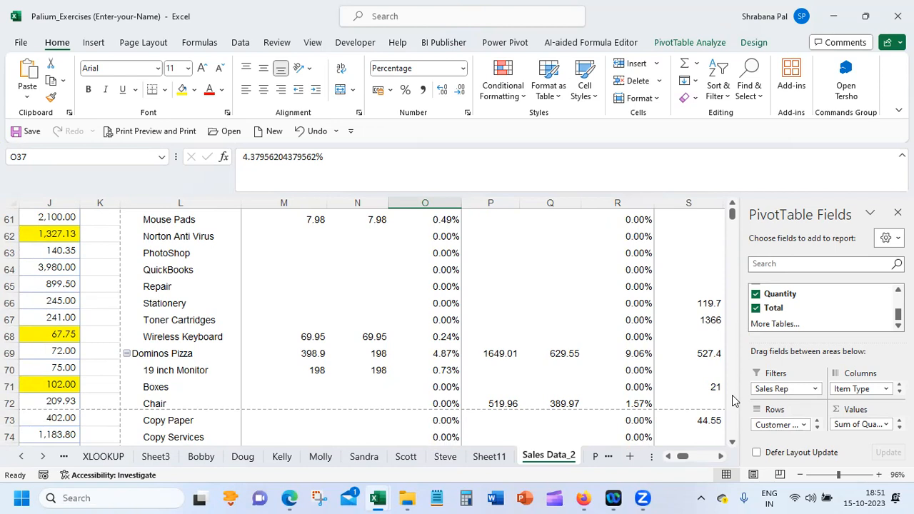
Collapse the Ameritrade and Berkshire Hathaway row groups, and add the Total field to the values once more
left_click_drag(731, 214, 731, 207)
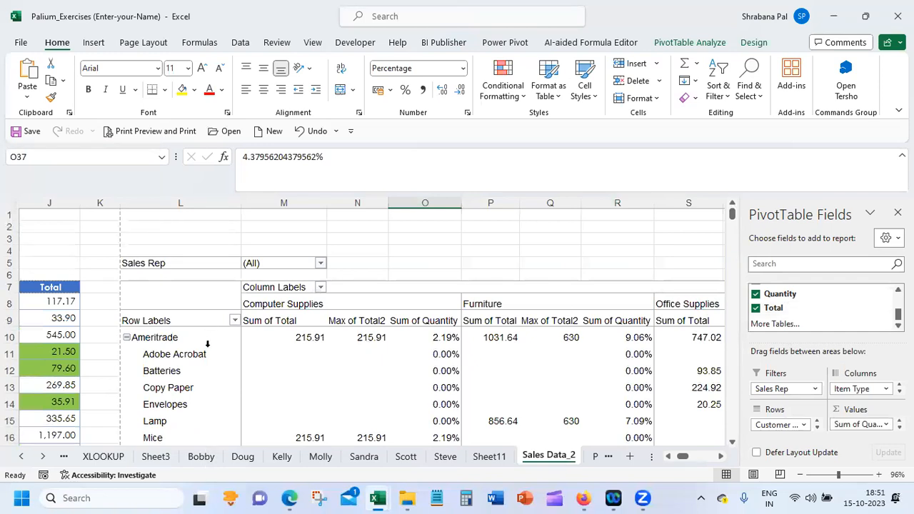
left_click(127, 337)
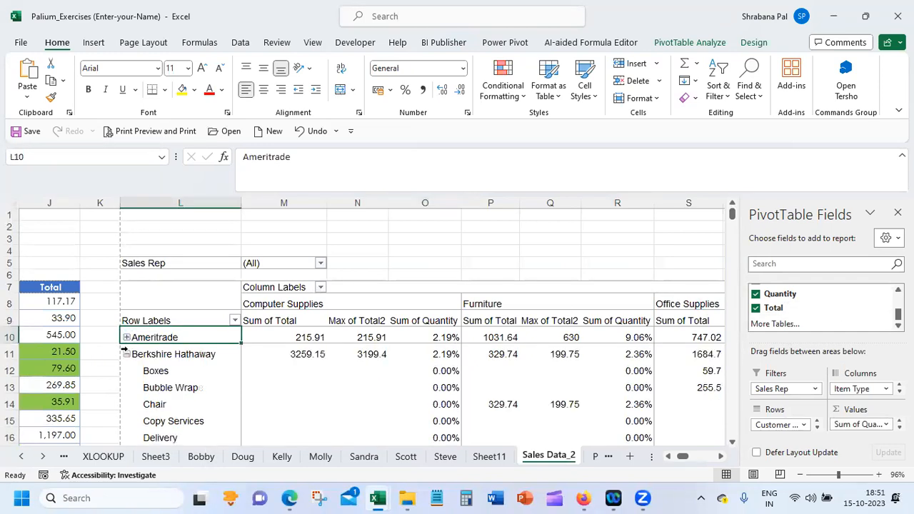
left_click(126, 354)
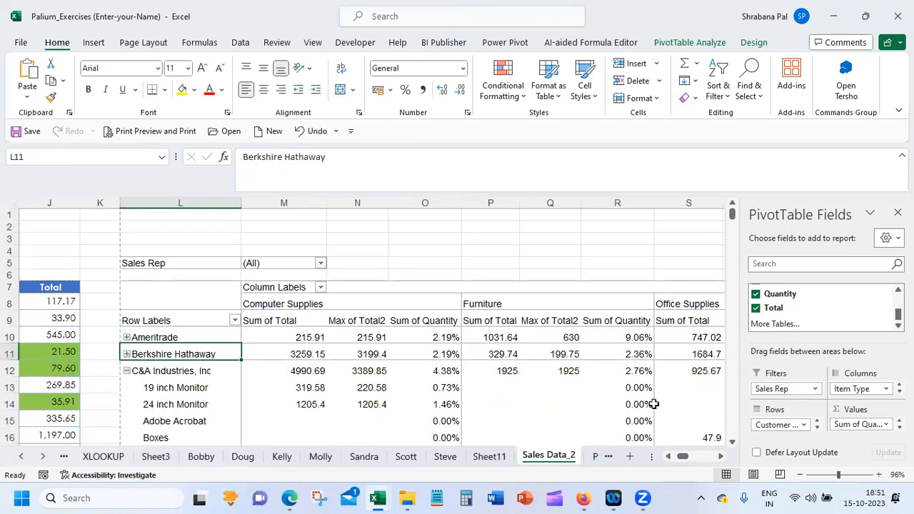
left_click_drag(802, 308, 865, 429)
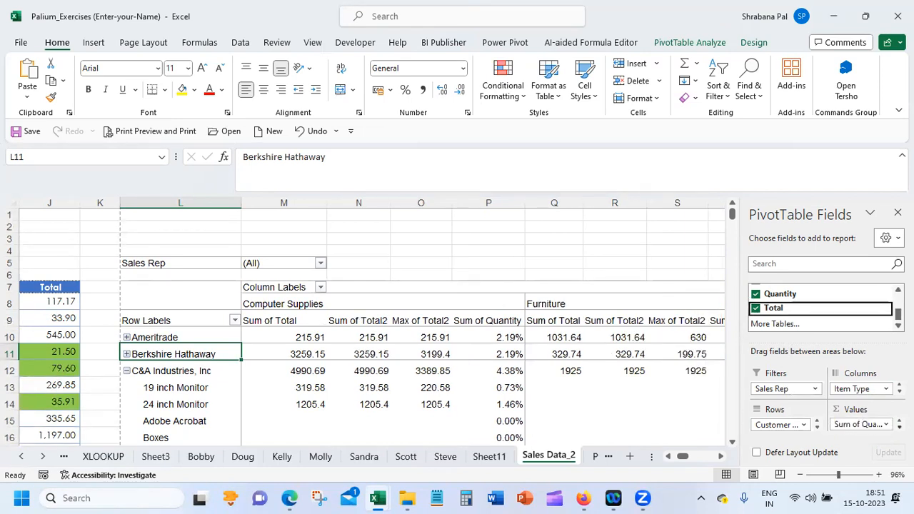
Try to show Sum of Quantity as Difference From, with Sales Rep as base field and (previous) as base item
left_click(882, 424)
left_click(860, 408)
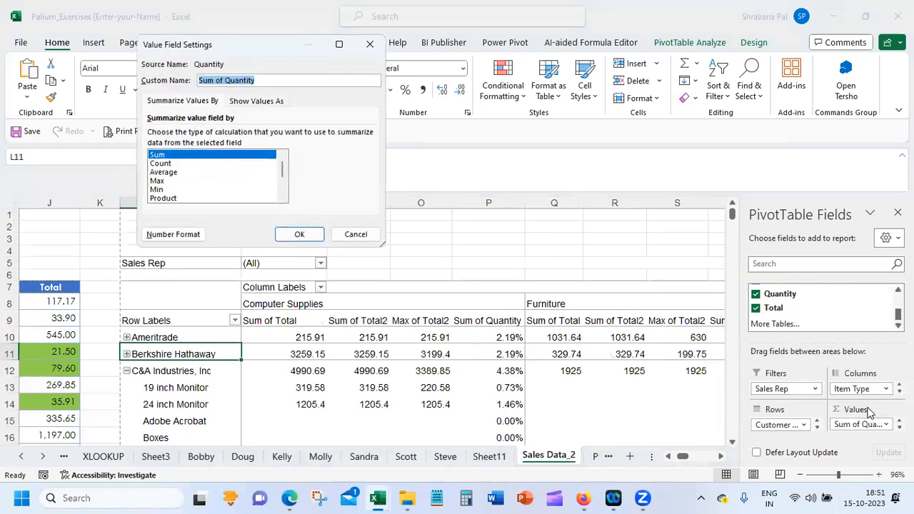
left_click(257, 102)
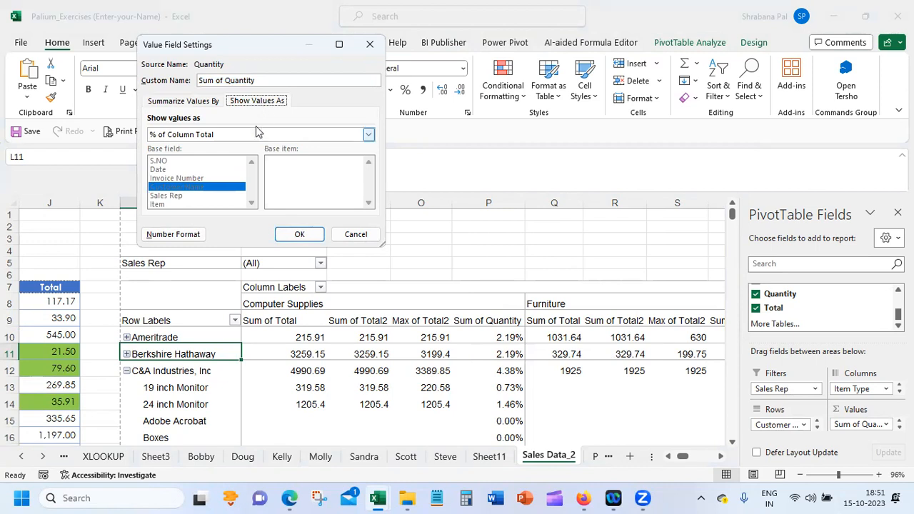
left_click(255, 134)
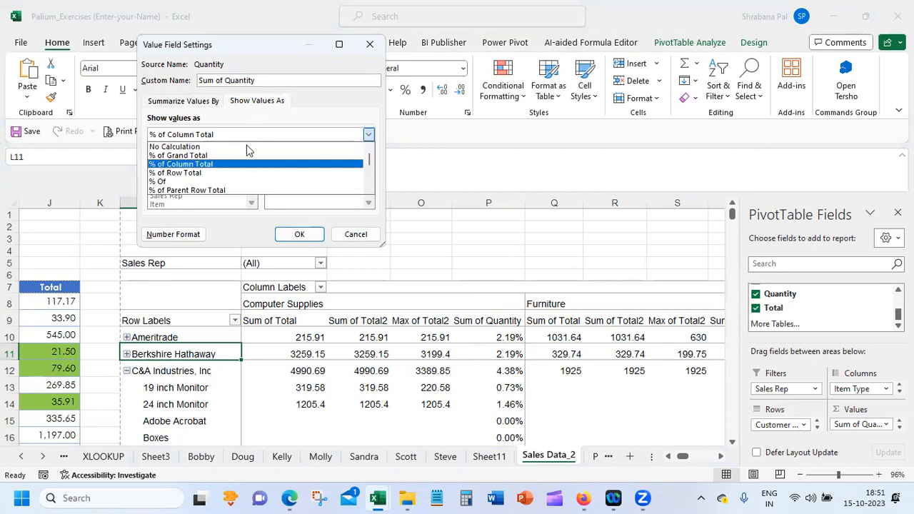
scroll(300, 168, "down", 2)
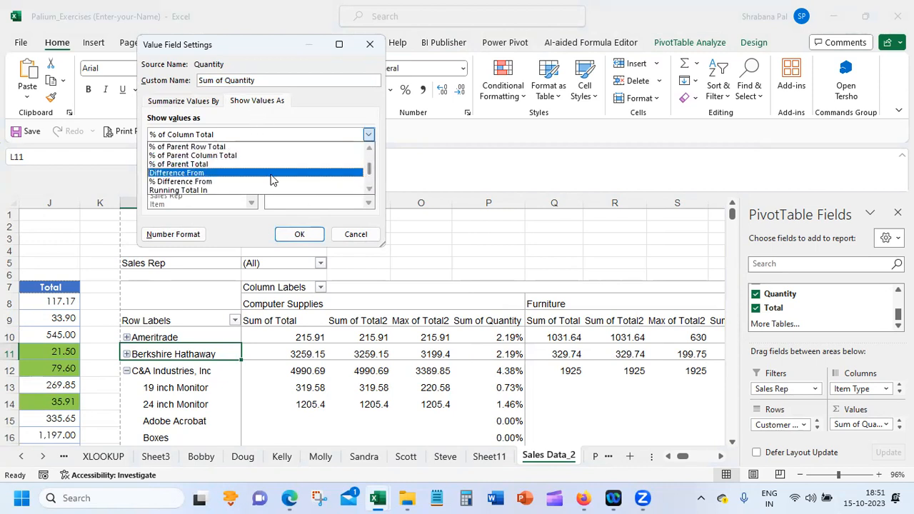
left_click(272, 174)
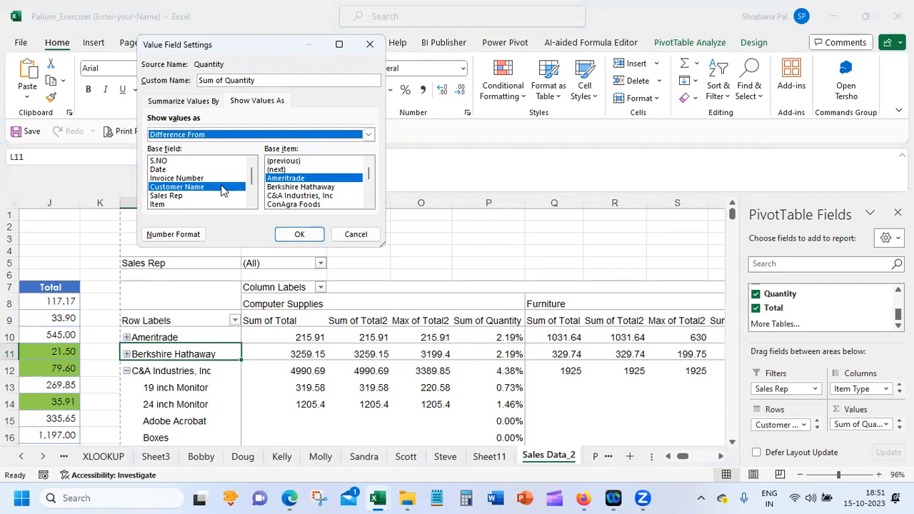
left_click(209, 196)
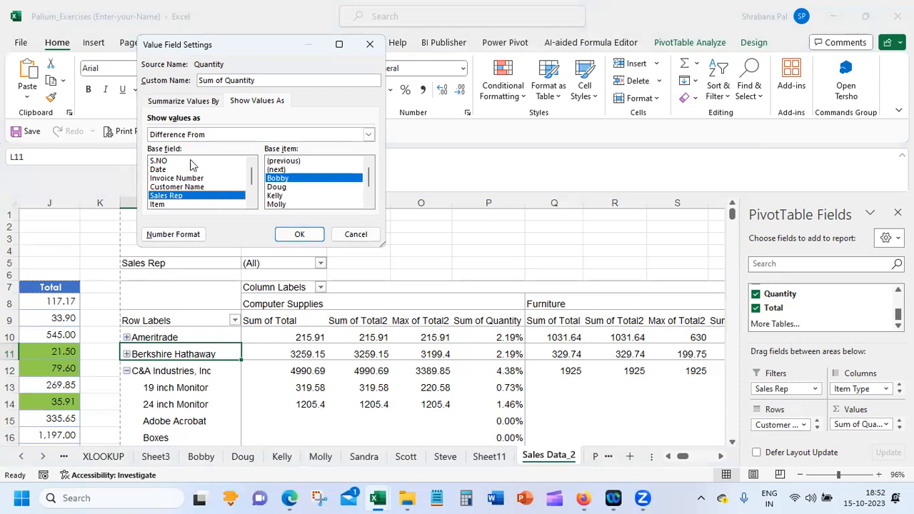
left_click(295, 163)
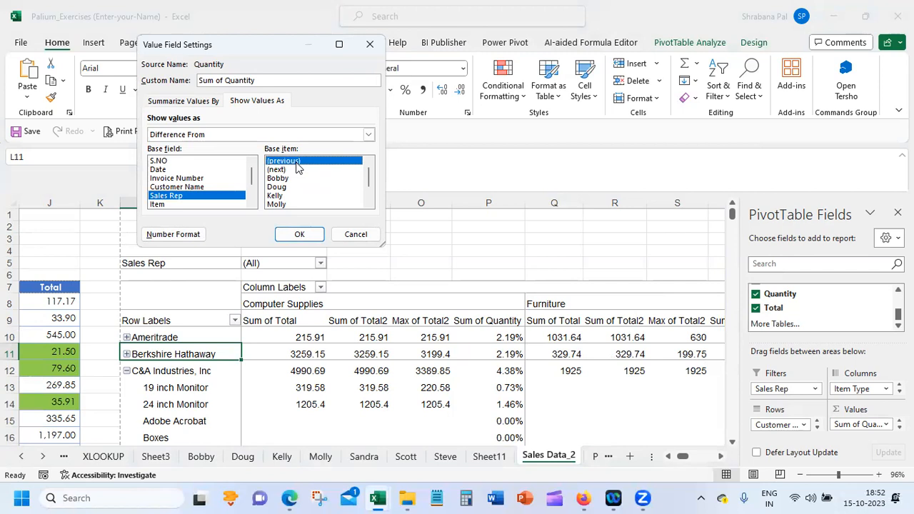
left_click(299, 234)
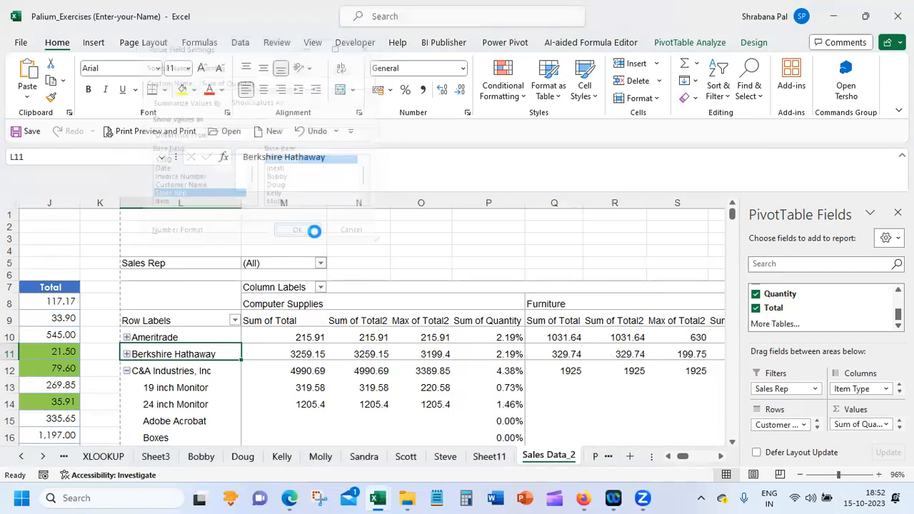
Remove the Item Type and Item fields from the PivotTable and check the customers' Sum of Quantity values down to the Grand Total
left_click(503, 354)
scroll(821, 307, "up", 4)
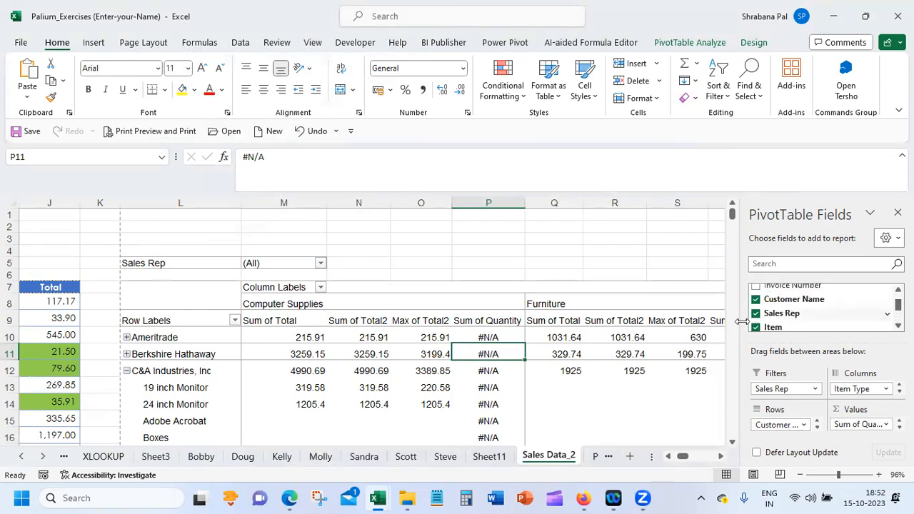
left_click(755, 326)
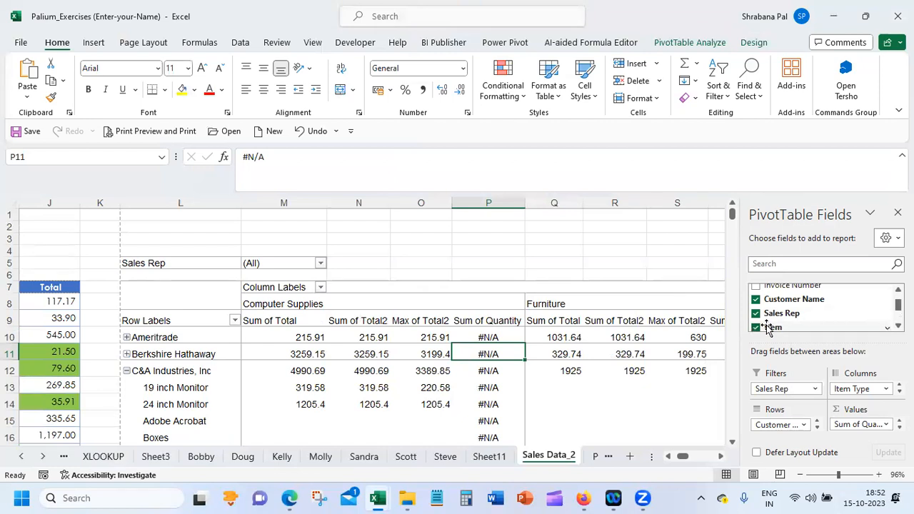
scroll(756, 321, "down", 1)
scroll(871, 320, "down", 1)
left_click(755, 320)
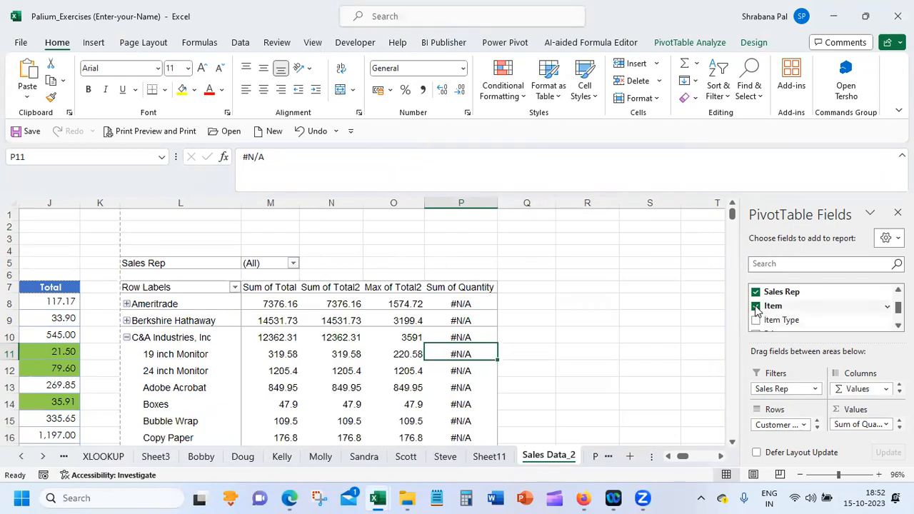
left_click(755, 306)
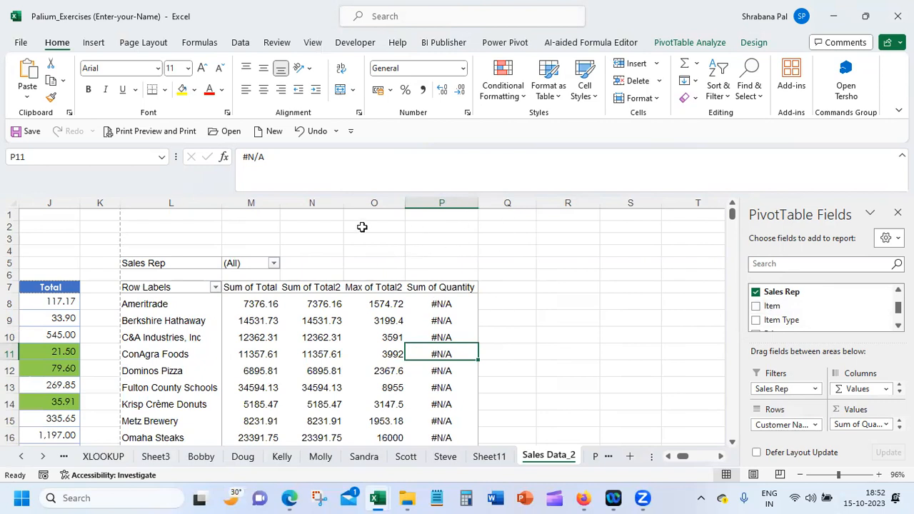
left_click(330, 307)
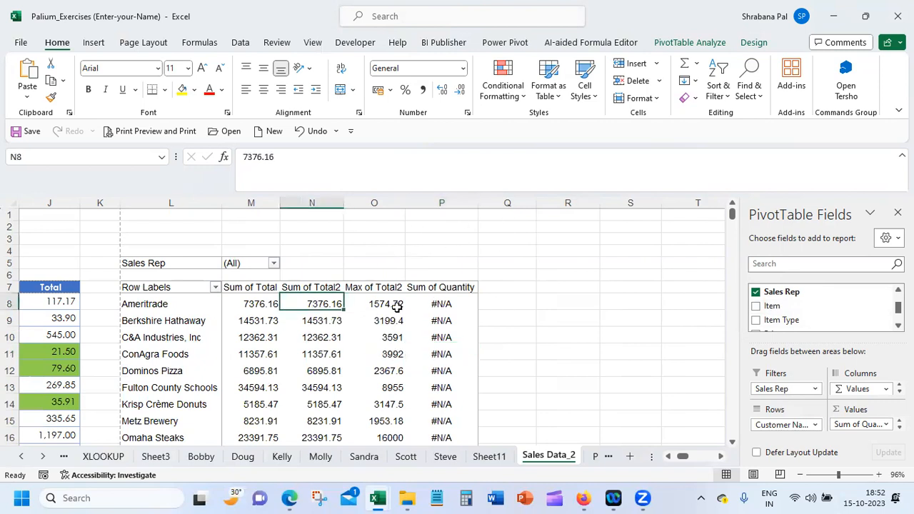
left_click(444, 304)
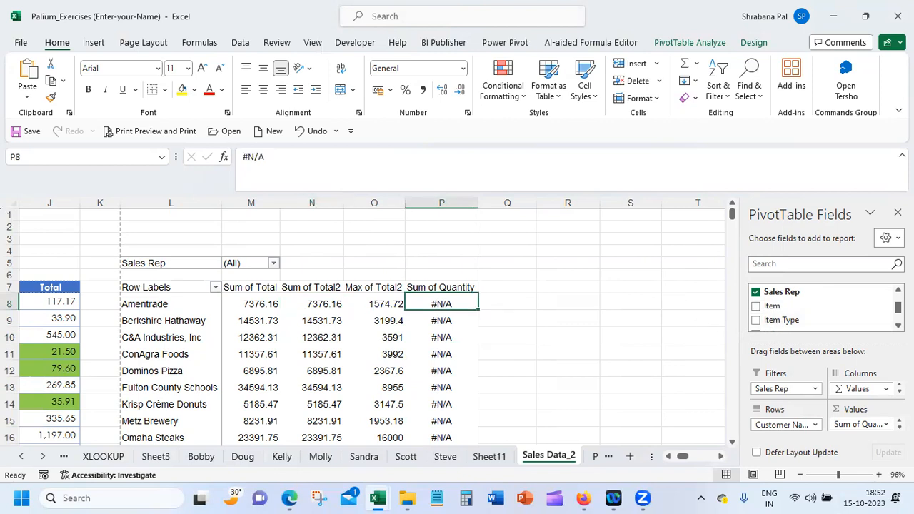
scroll(735, 385, "down", 5)
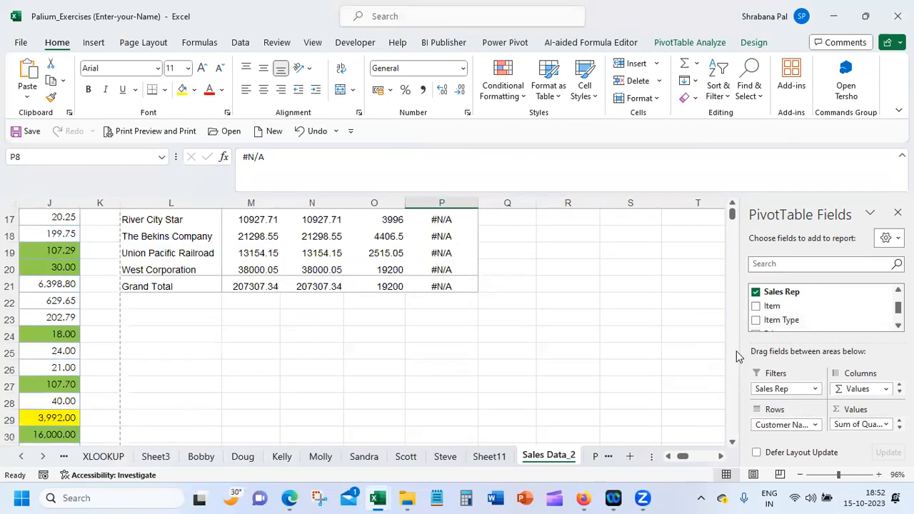
left_click_drag(733, 223, 731, 207)
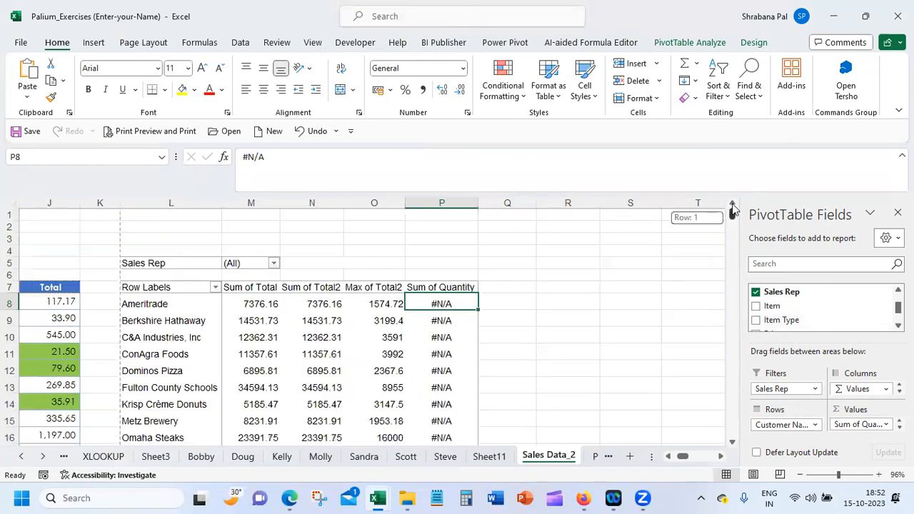
Try the (next) Sales Rep as base item for the Difference From calculation on Sum of Quantity
left_click(885, 424)
left_click(853, 408)
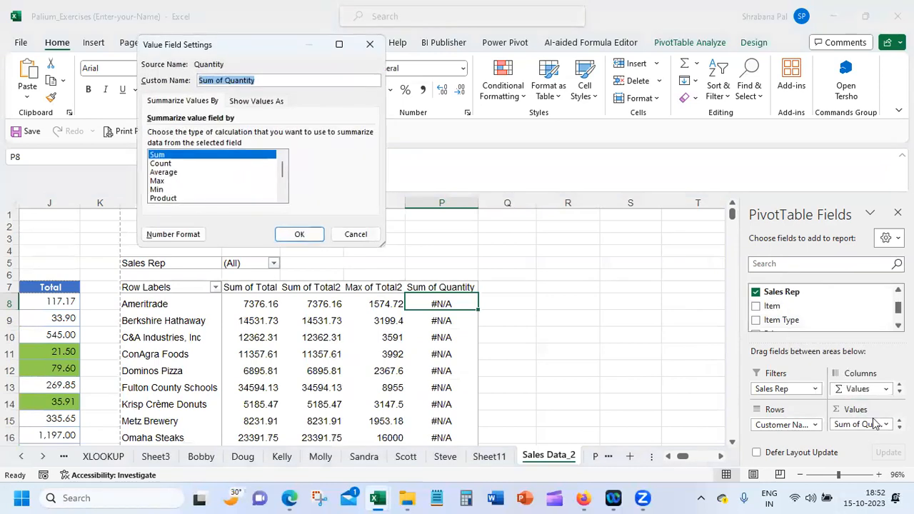
left_click(356, 234)
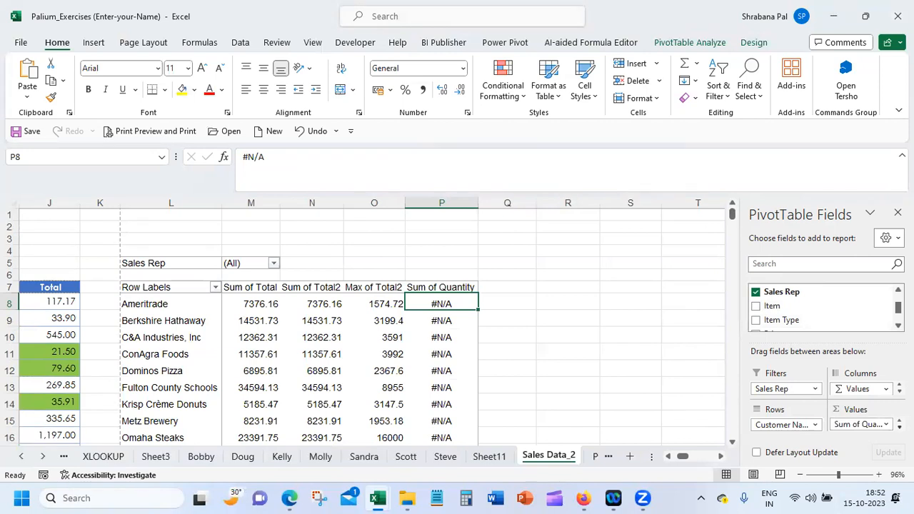
left_click(870, 422)
left_click(856, 406)
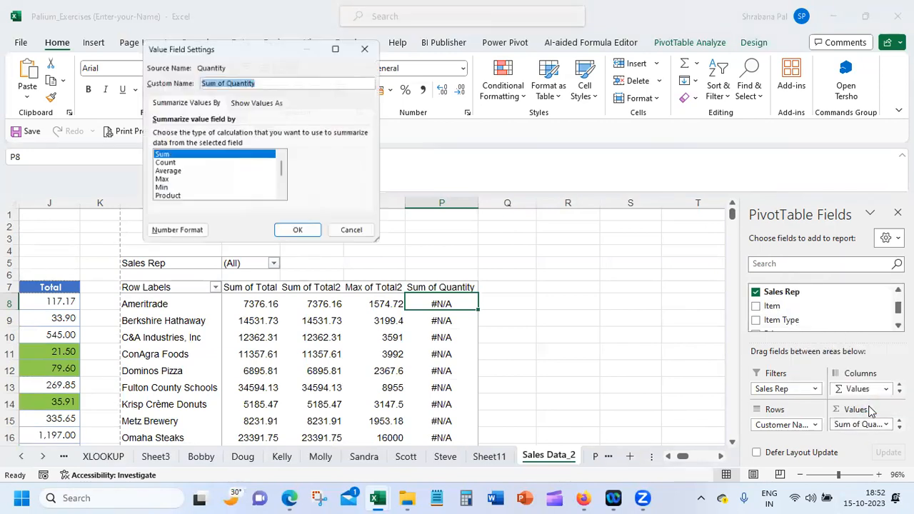
left_click(251, 102)
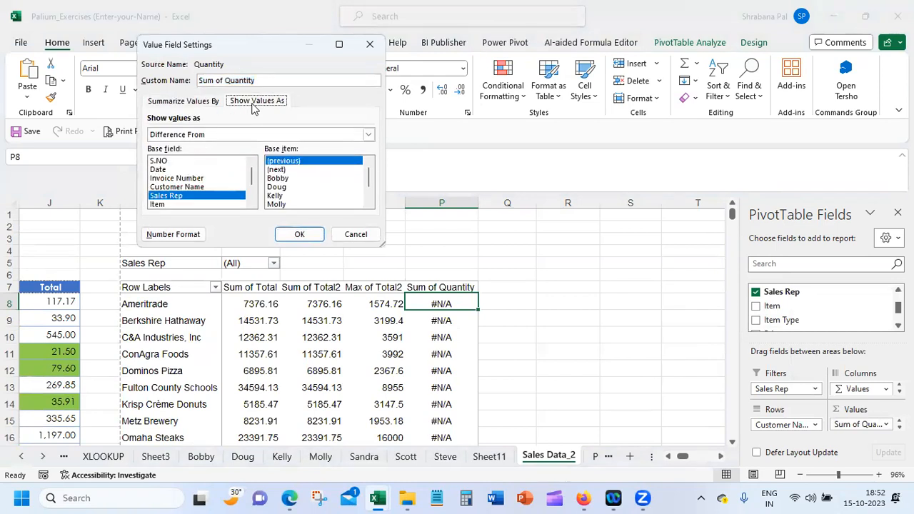
left_click(303, 170)
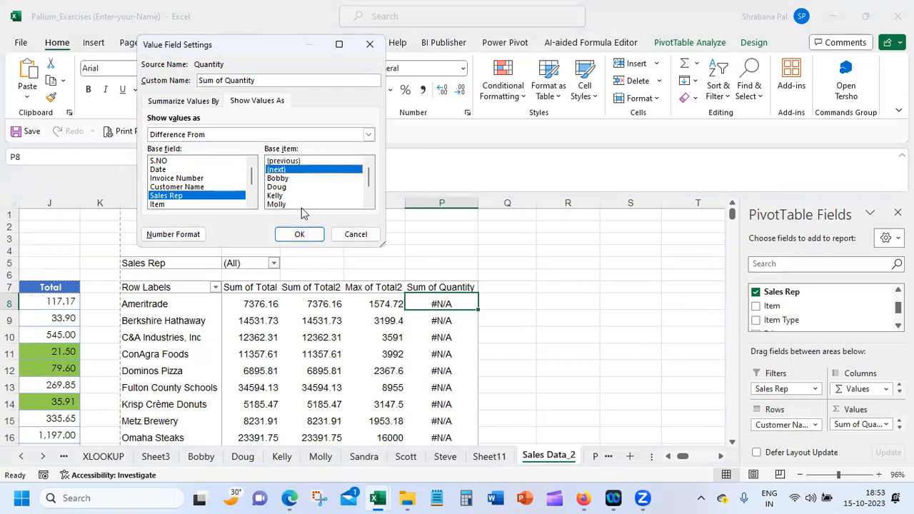
left_click(300, 235)
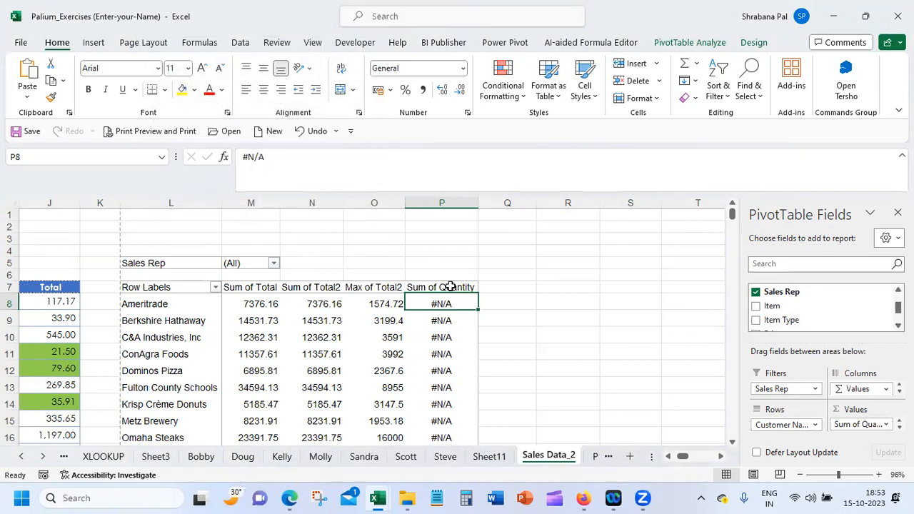
Remove Sum of Quantity from the PivotTable and add the Total field to the values as another sum
left_click(887, 425)
left_click(865, 394)
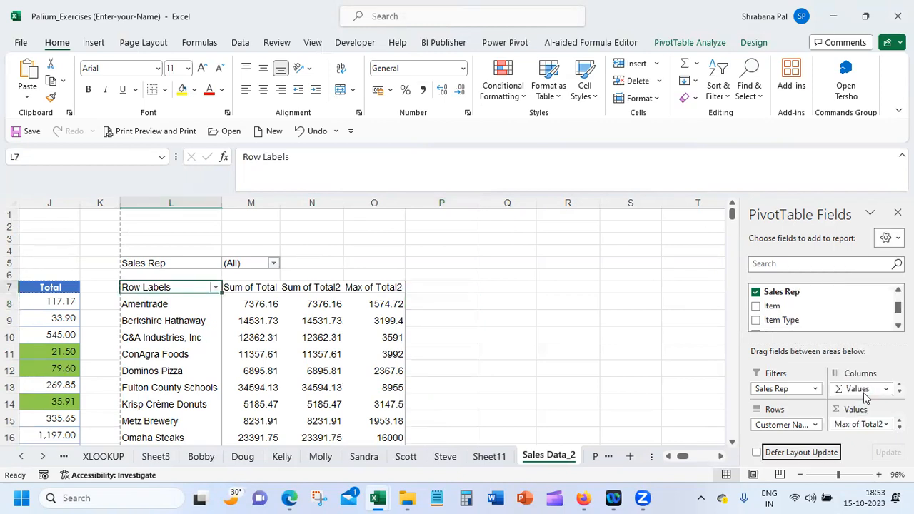
scroll(814, 314, "down", 5)
left_click_drag(840, 310, 881, 428)
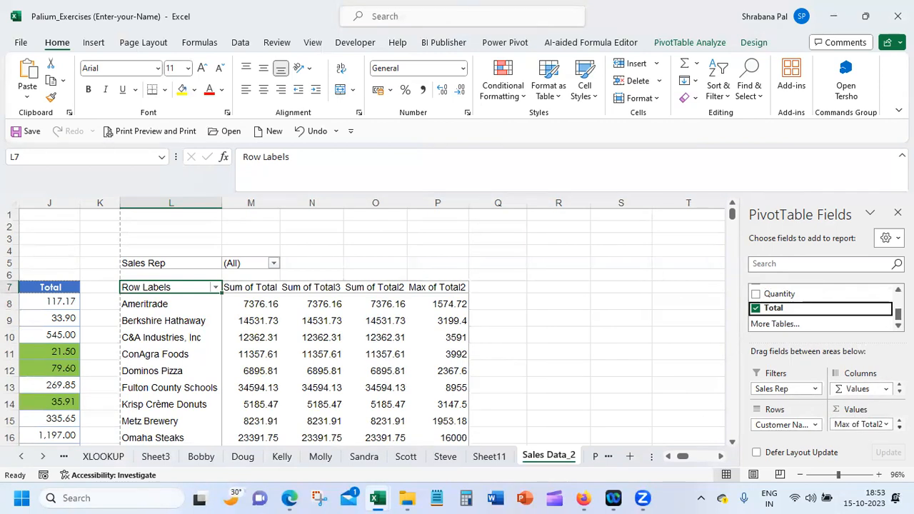
Show Sum of Total3 as Difference From, with Customer Name as base field and (previous) as base item
scroll(860, 424, "up", 1)
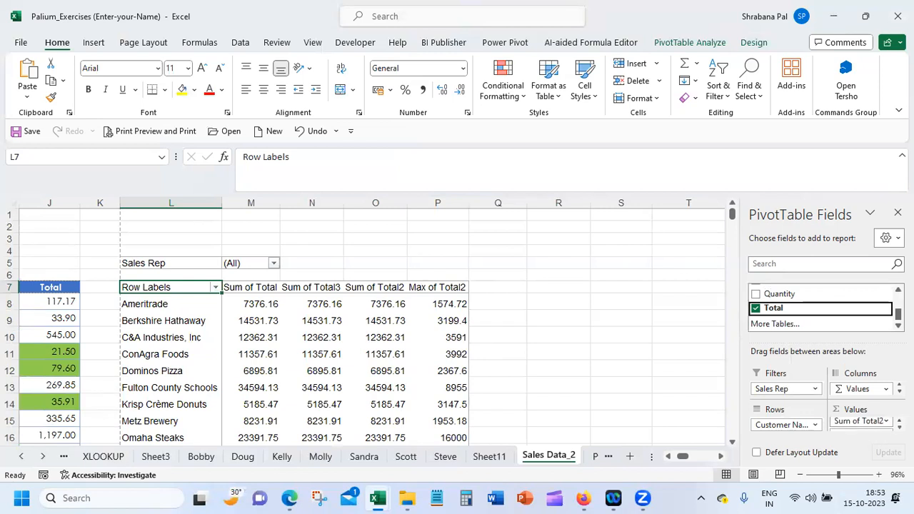
left_click(885, 420)
left_click(846, 408)
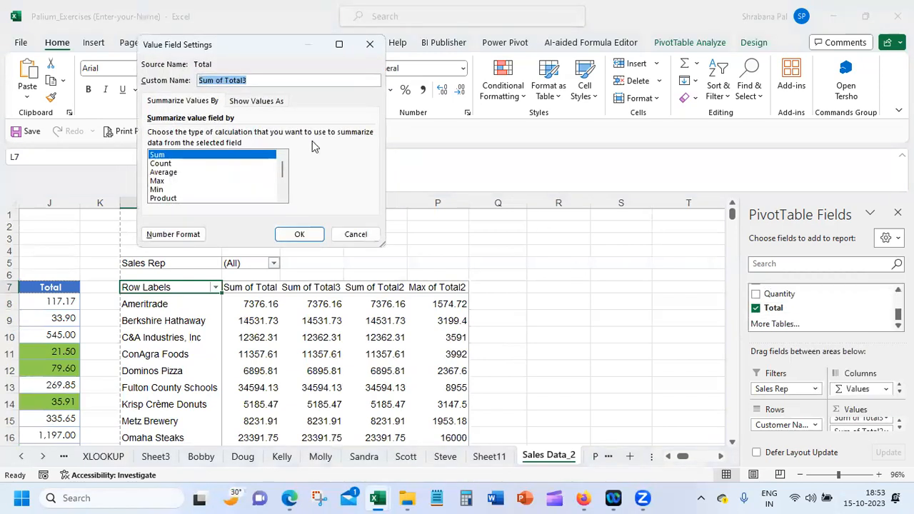
left_click(251, 101)
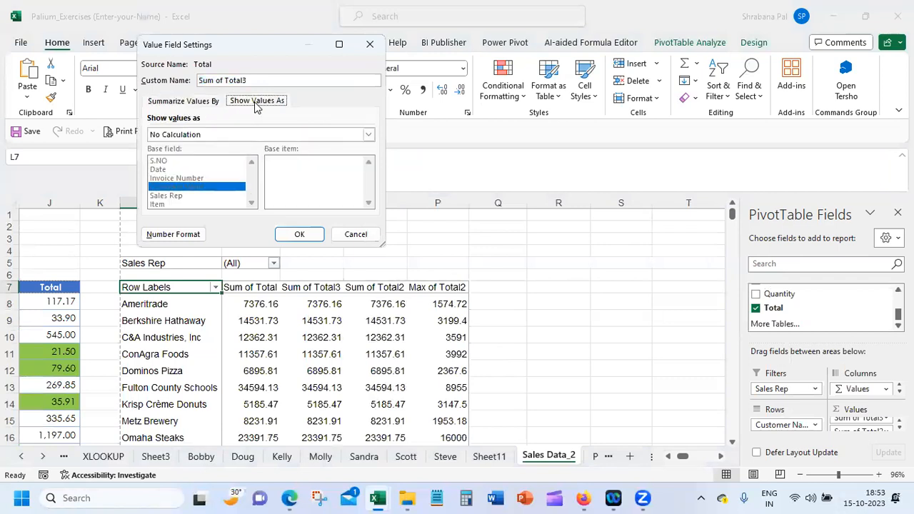
left_click(217, 135)
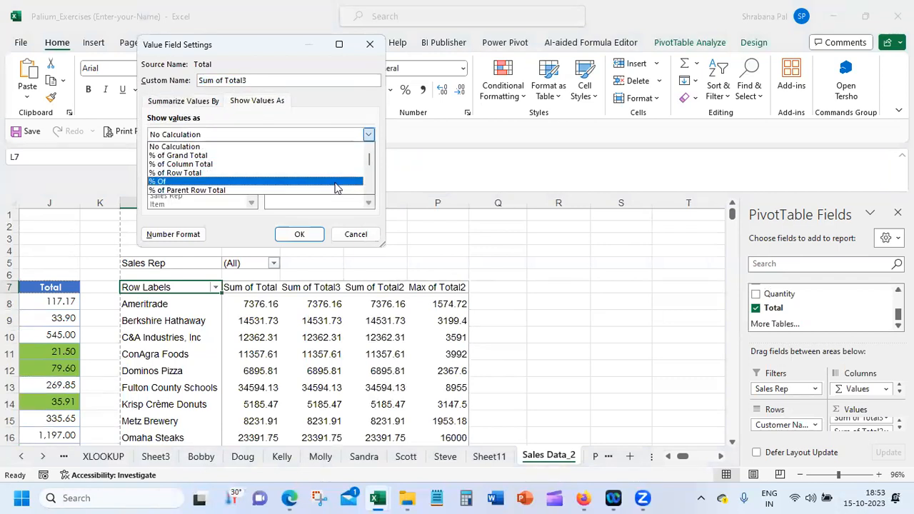
left_click(367, 184)
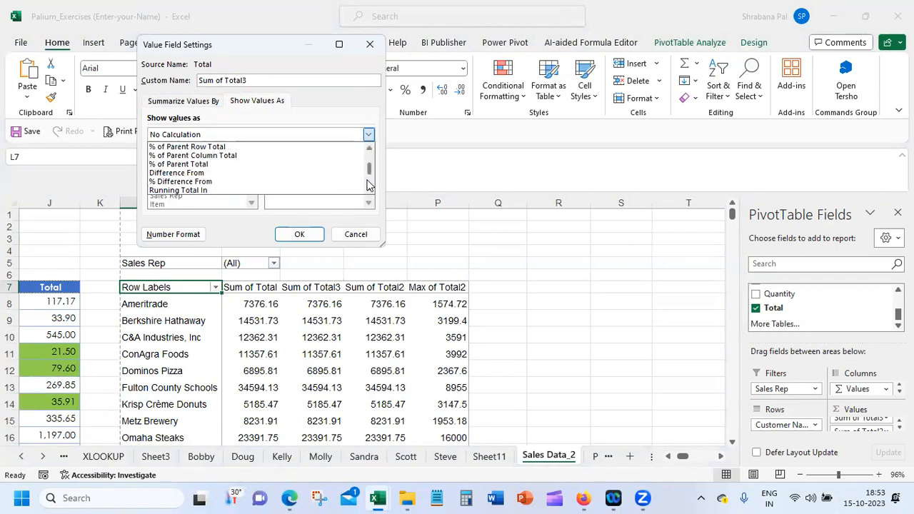
left_click(278, 173)
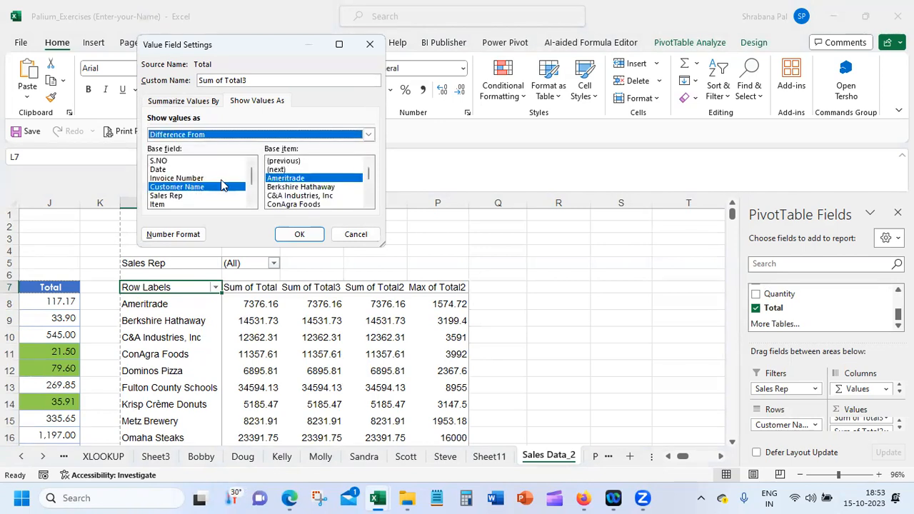
left_click(304, 163)
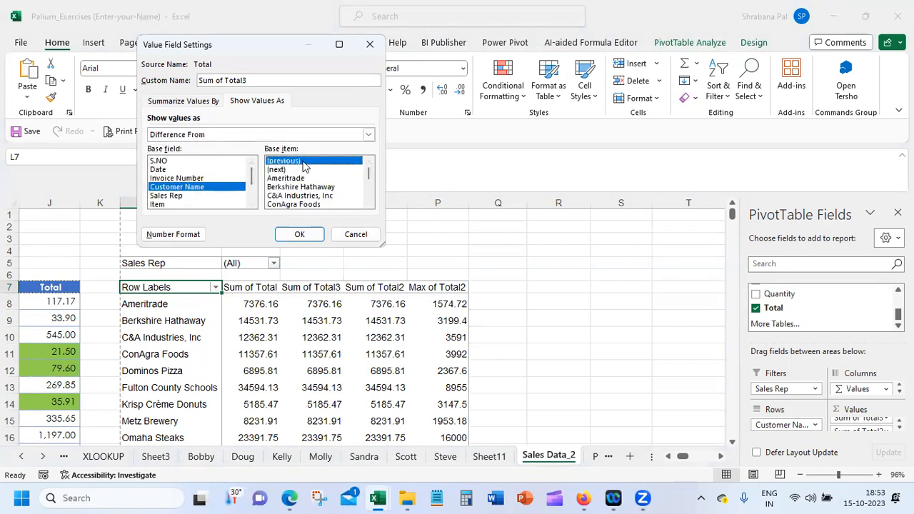
left_click(301, 235)
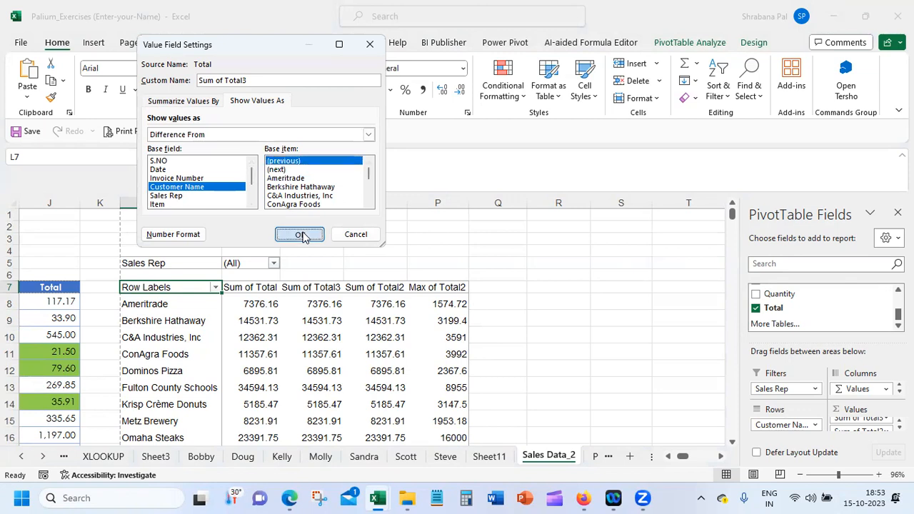
Compare the Sum of Total3 differences for Berkshire Hathaway, C&A Industries and ConAgra Foods with their Sum of Total values
left_click(327, 320)
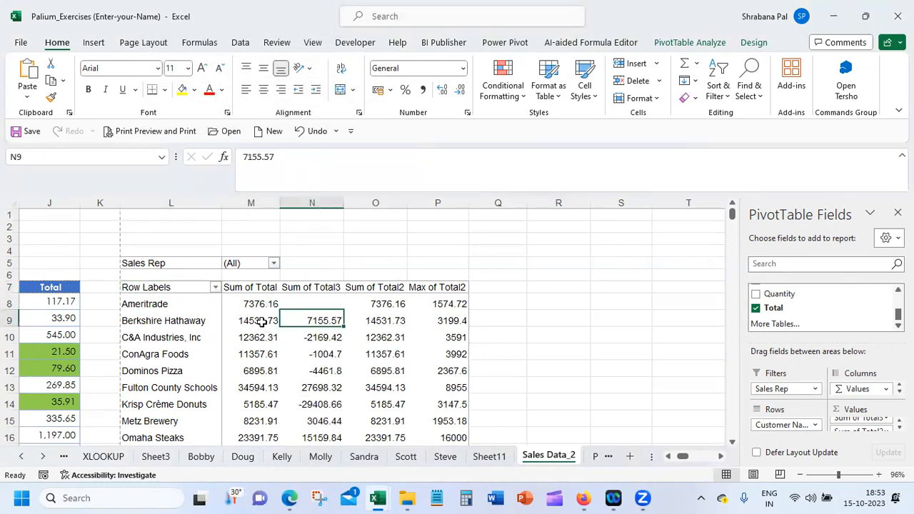
mouse_move(320, 321)
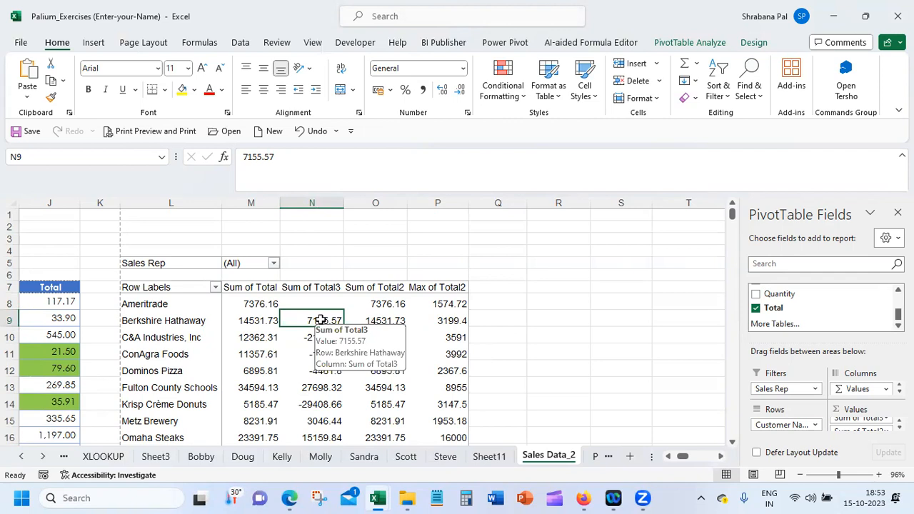
left_click(247, 337)
left_click(252, 322)
left_click(323, 337)
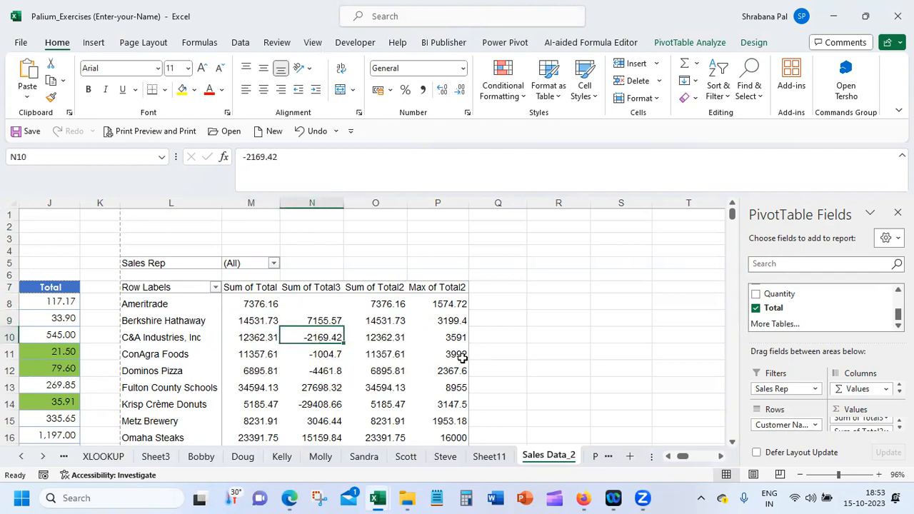
mouse_move(462, 355)
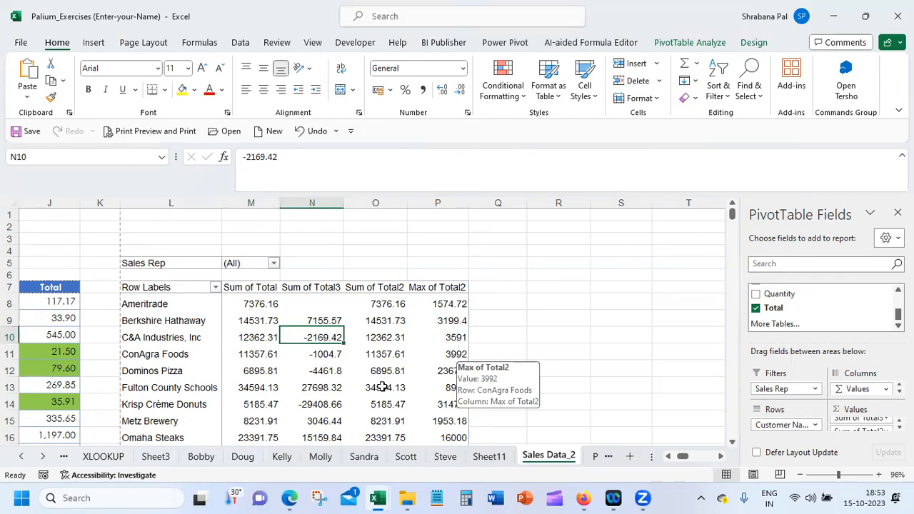
left_click(210, 344)
left_click(257, 353)
left_click(264, 337)
left_click(326, 355)
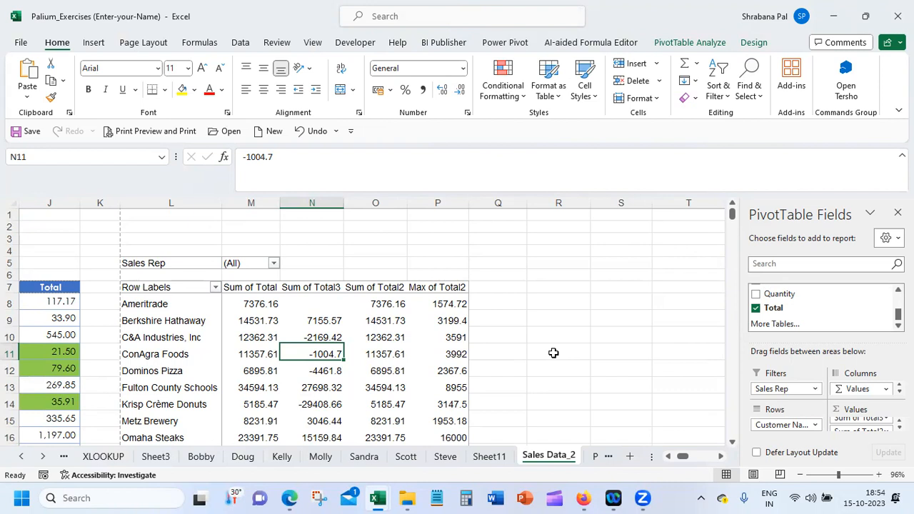
Rename the Sum of Total3 value field as "Dif from"
left_click(891, 421)
left_click(880, 411)
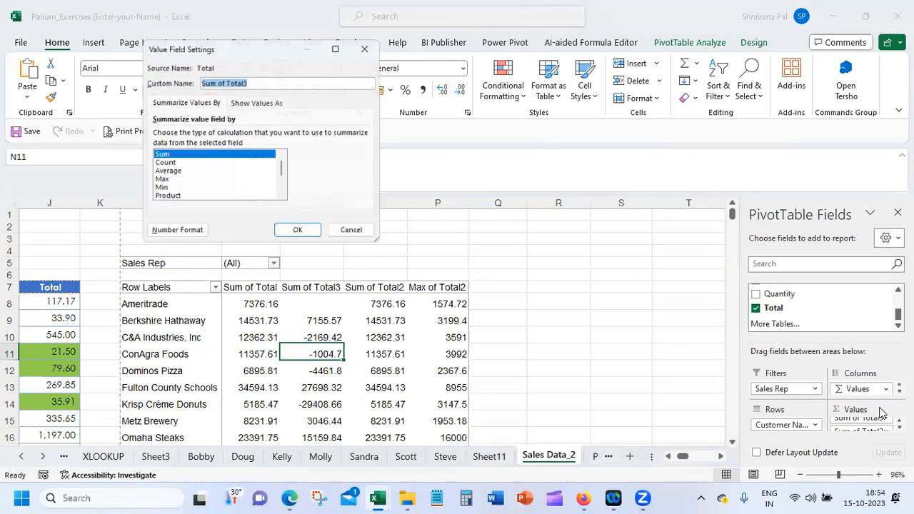
left_click(259, 103)
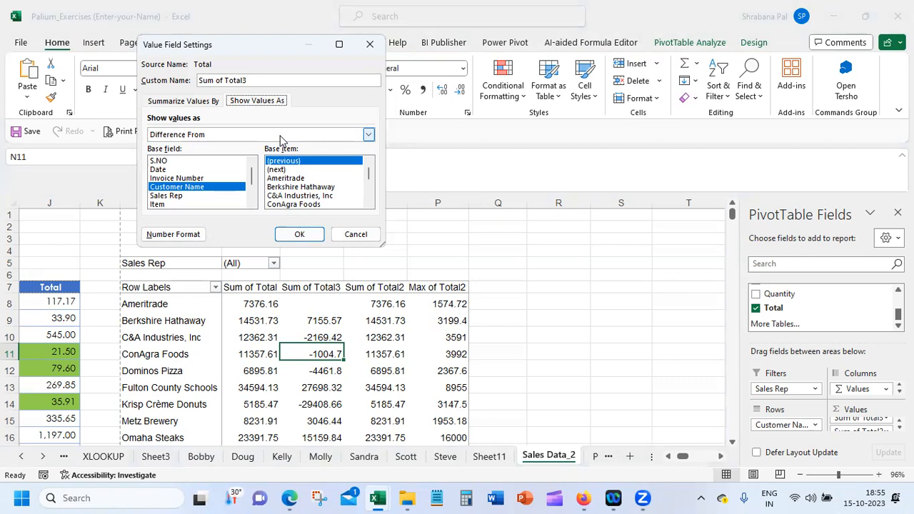
left_click_drag(254, 79, 100, 82)
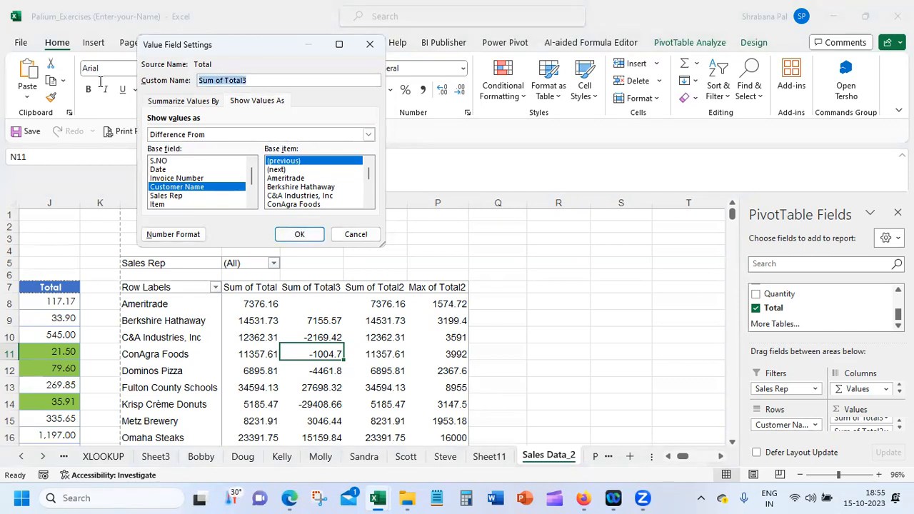
type("Dife")
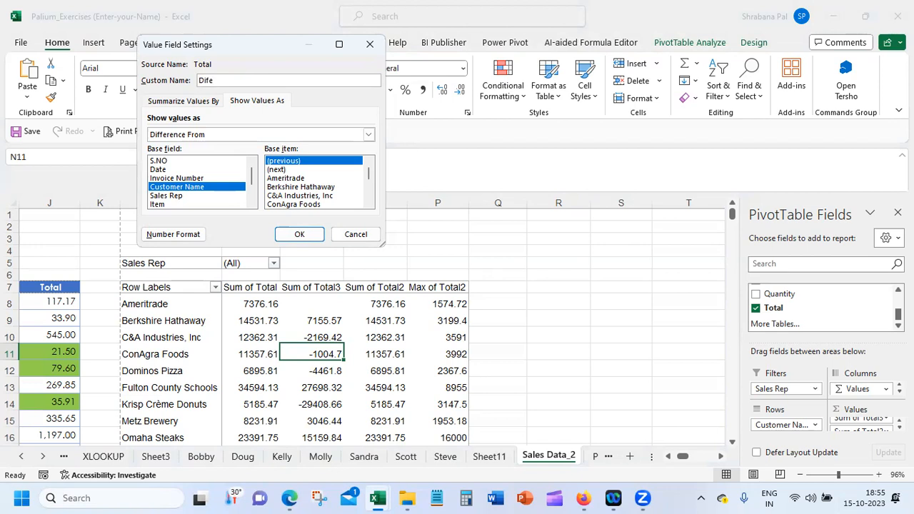
key("BackSpace")
type("from")
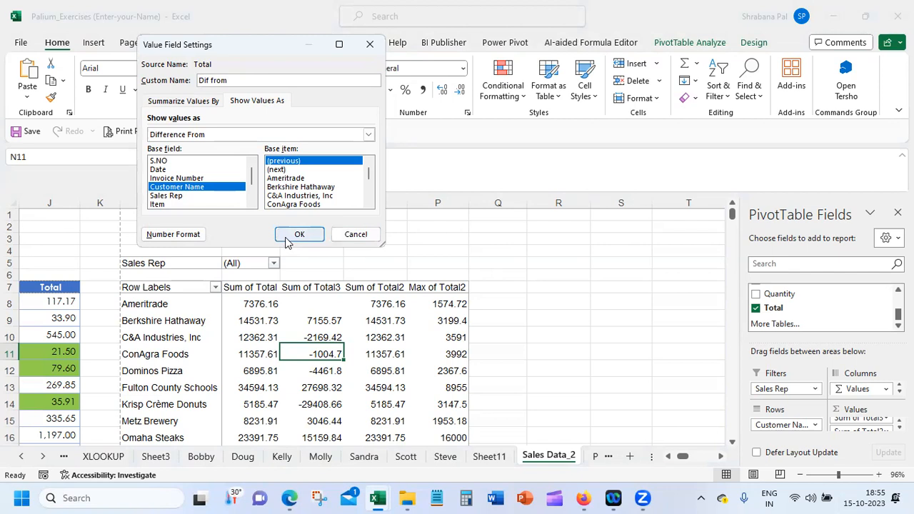
left_click(210, 80)
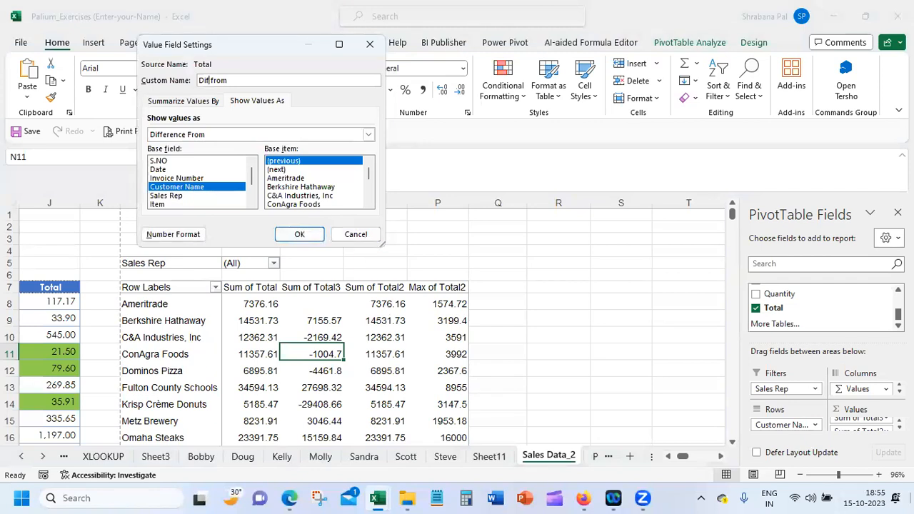
left_click(299, 234)
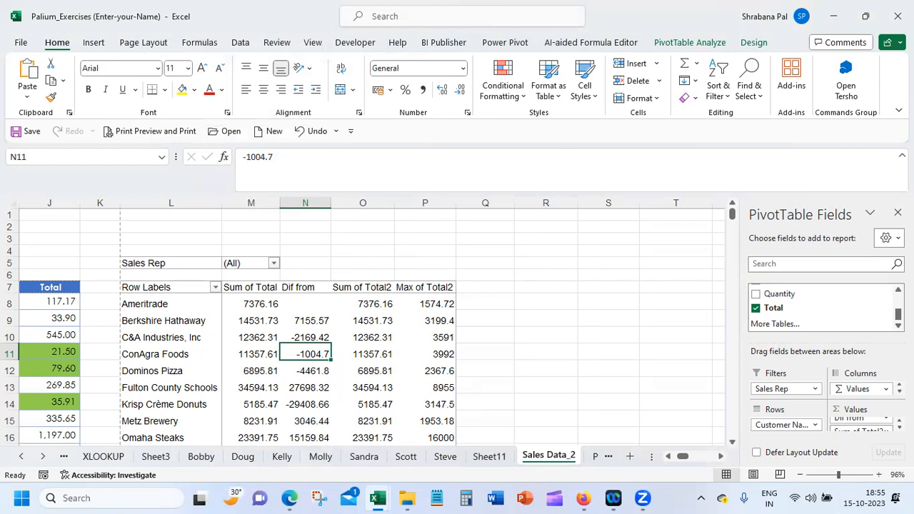
Show the Sum of Total2 values as % of Row Total
scroll(863, 419, "down", 1)
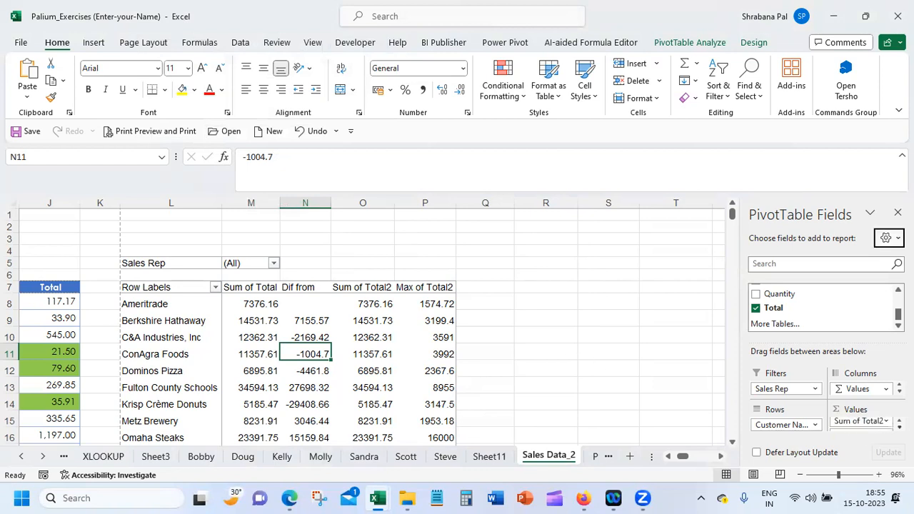
left_click(860, 420)
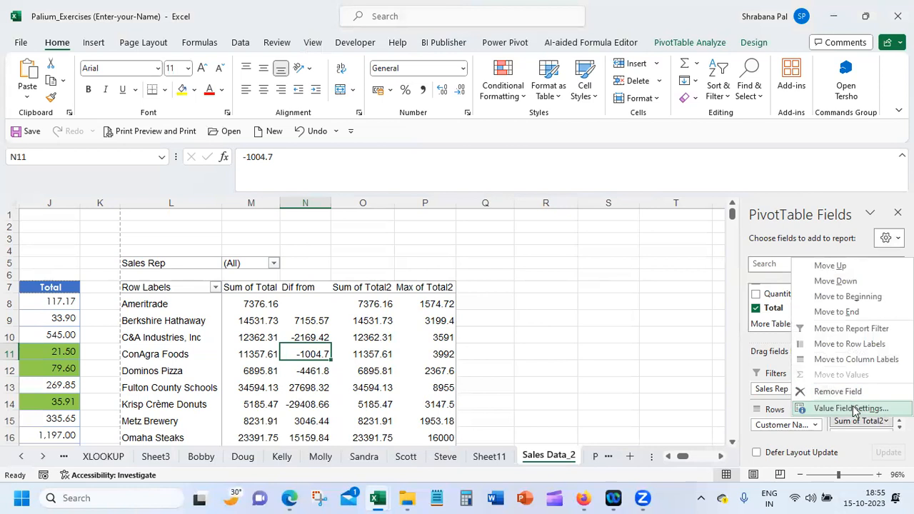
left_click(850, 408)
left_click(251, 102)
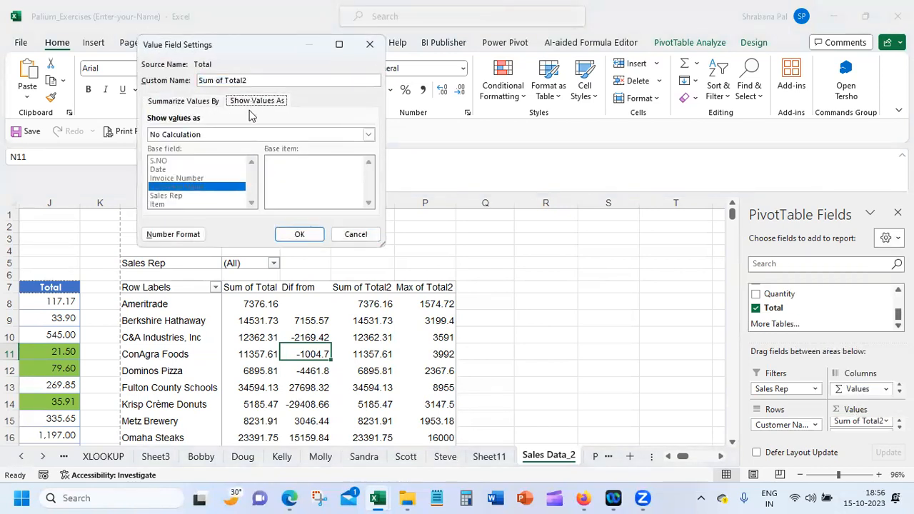
left_click(253, 135)
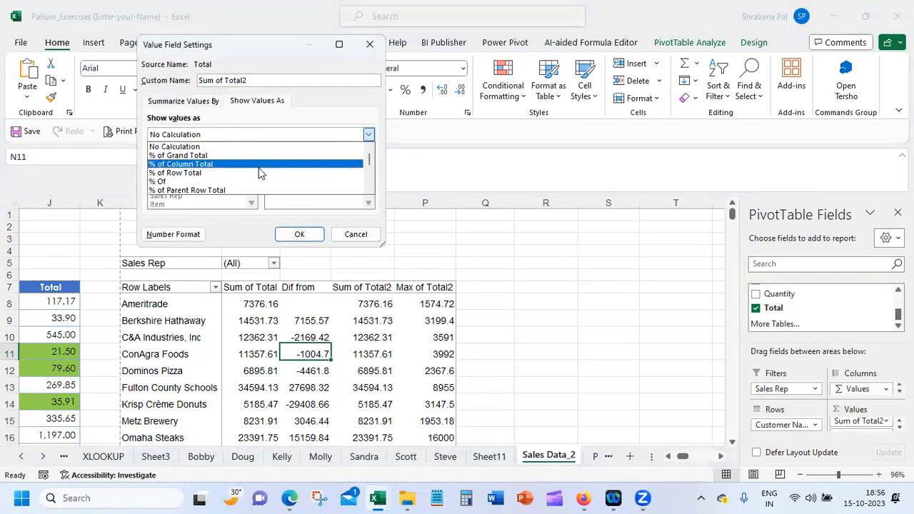
left_click(259, 172)
left_click(300, 235)
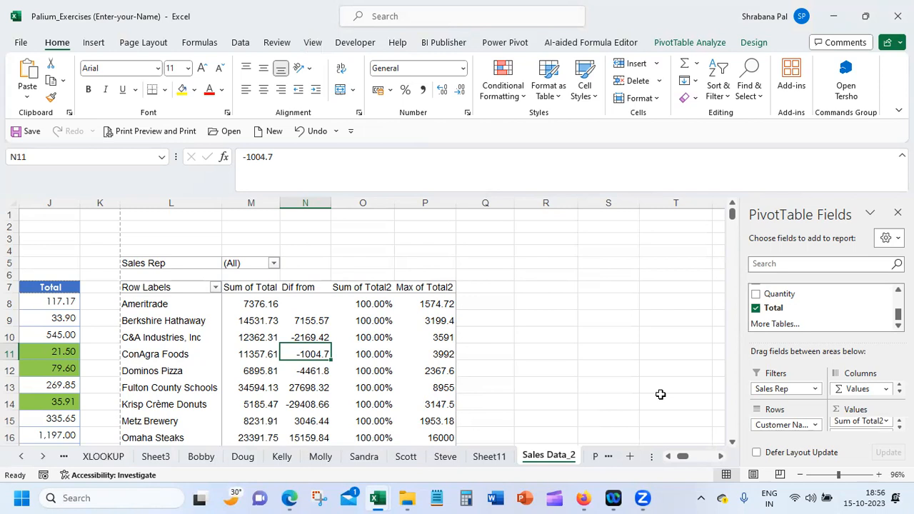
left_click(877, 420)
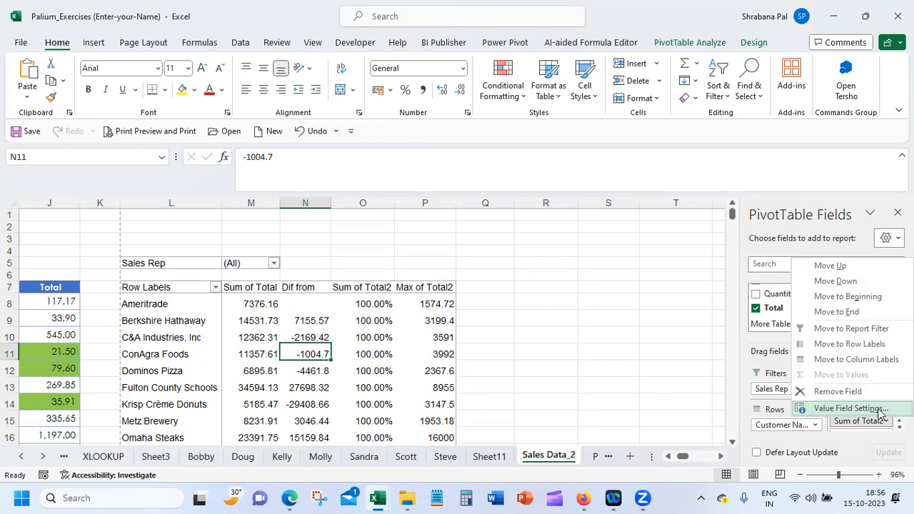
left_click(880, 412)
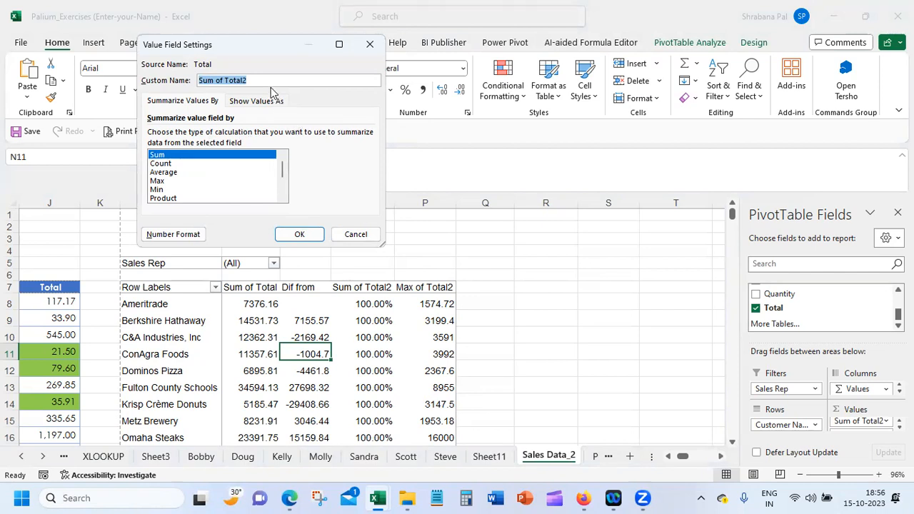
left_click(263, 100)
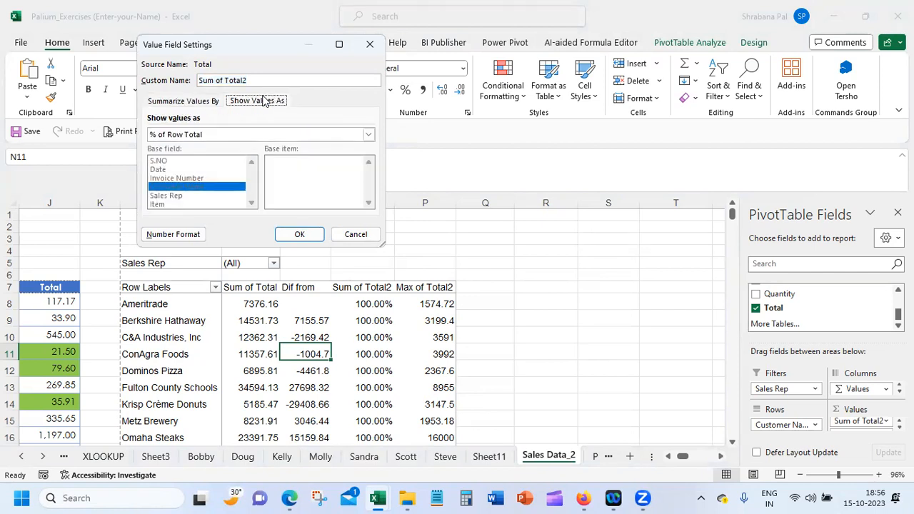
left_click(225, 134)
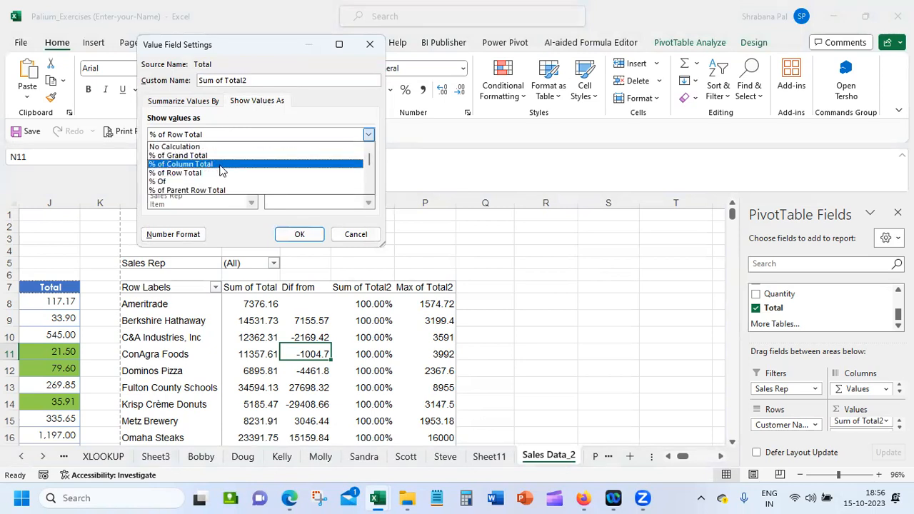
left_click(220, 169)
left_click(221, 134)
left_click(370, 180)
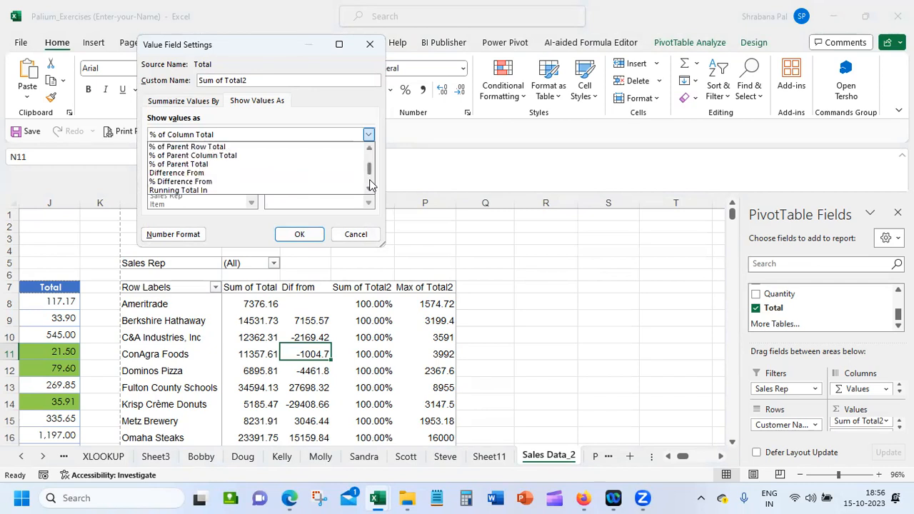
left_click(371, 179)
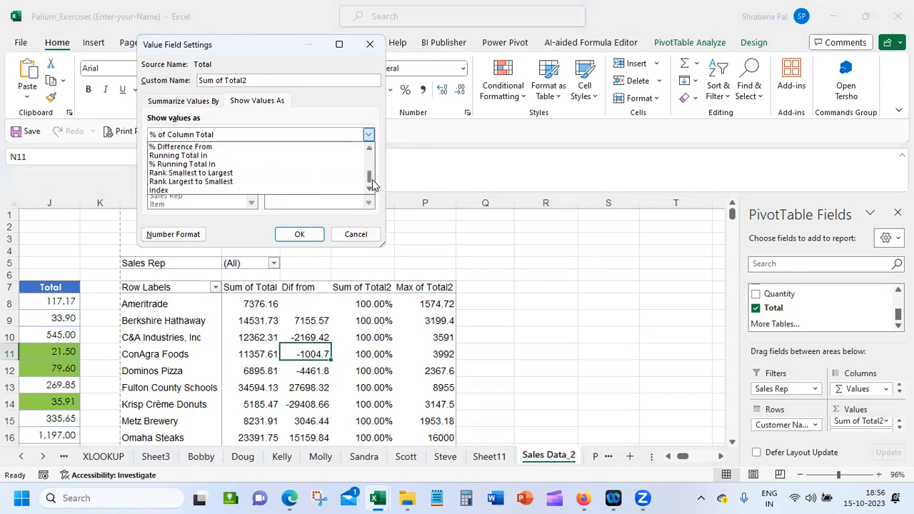
left_click_drag(371, 178, 369, 150)
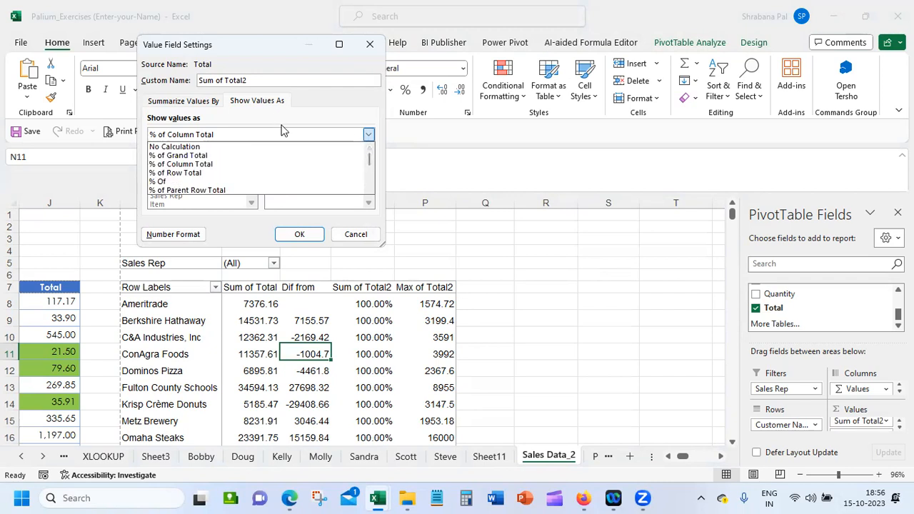
left_click(357, 234)
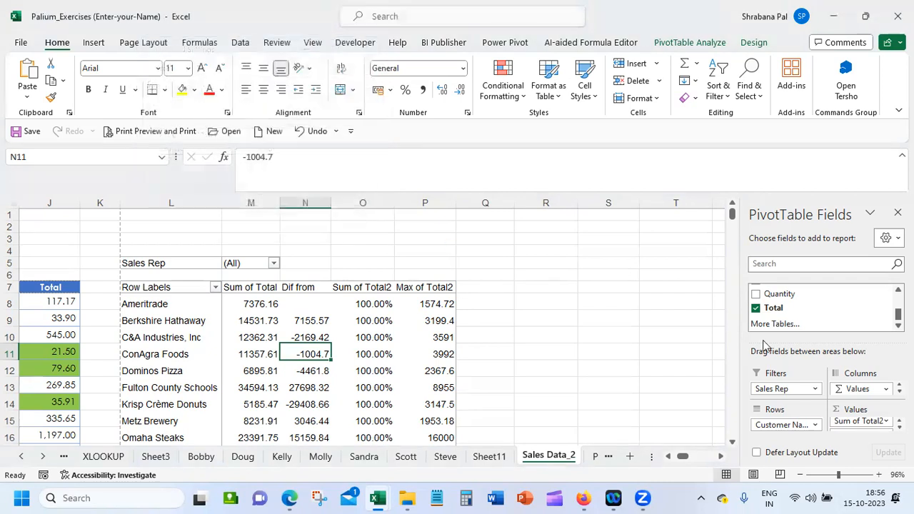
Configure Sum of Total2 as Difference From, with Sales Rep as base field and (previous) as base item, and review the calculation options
left_click(877, 421)
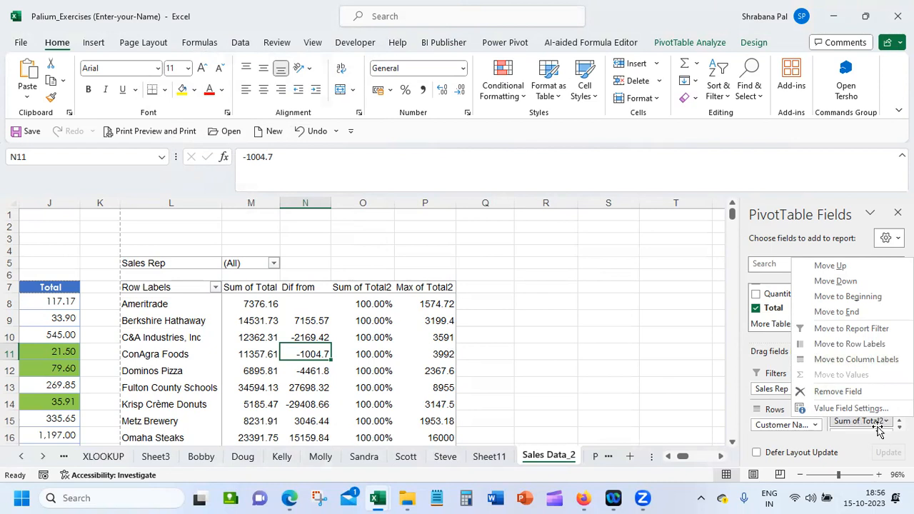
left_click(848, 407)
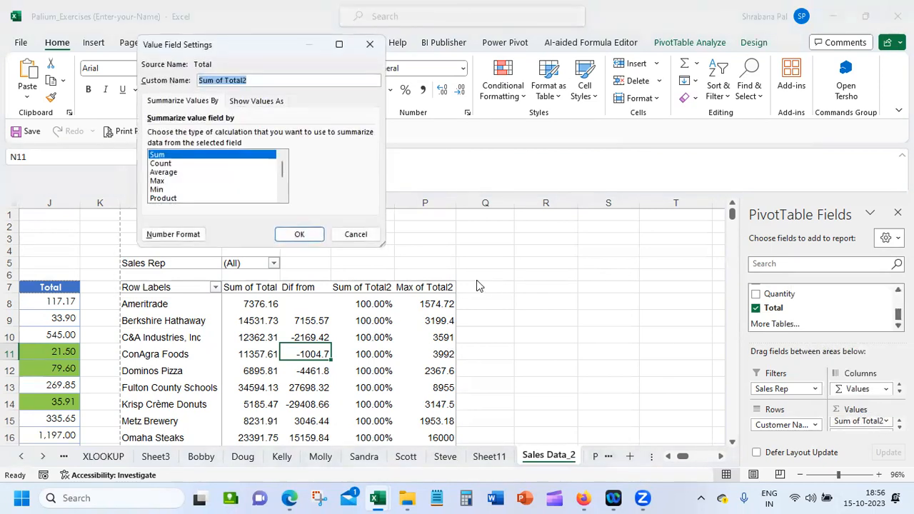
left_click(259, 101)
left_click(242, 135)
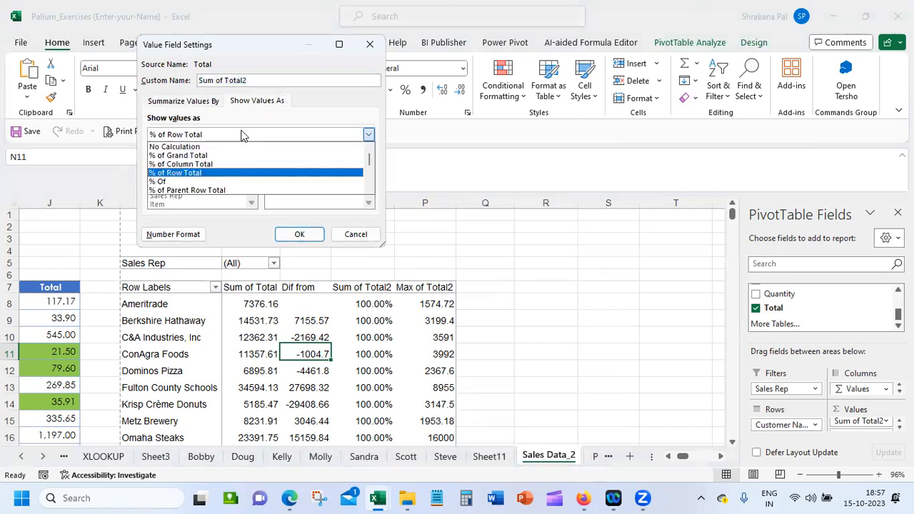
left_click(369, 178)
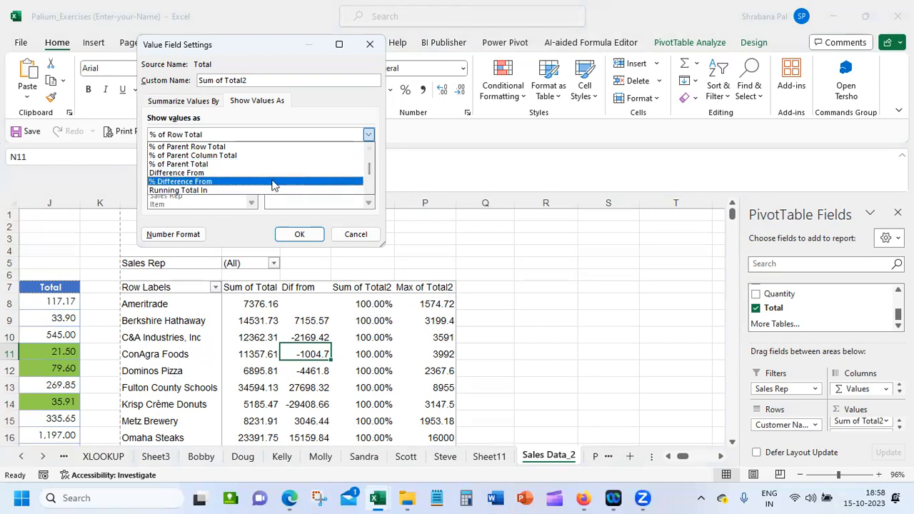
left_click(239, 173)
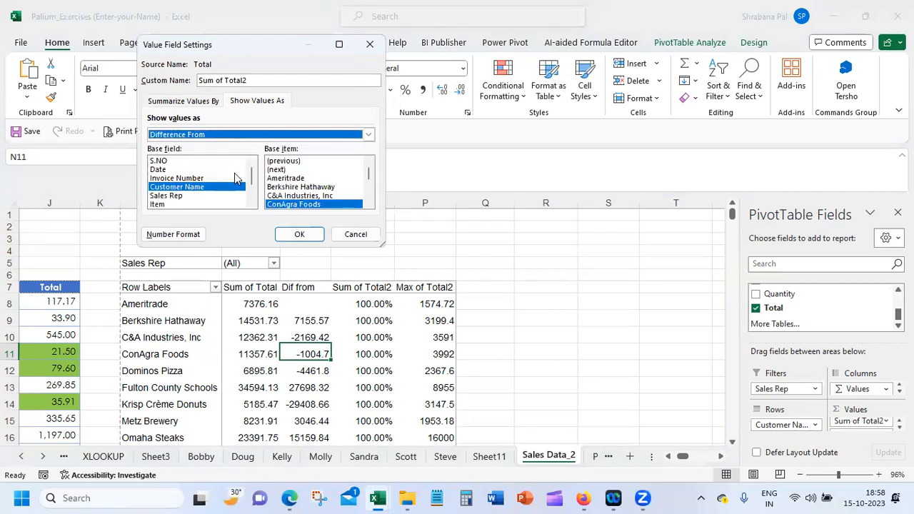
left_click(180, 196)
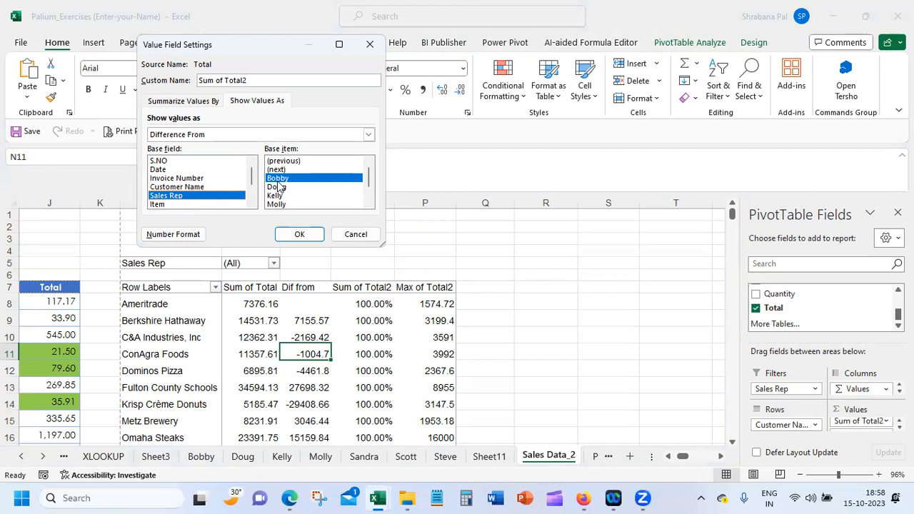
left_click(300, 162)
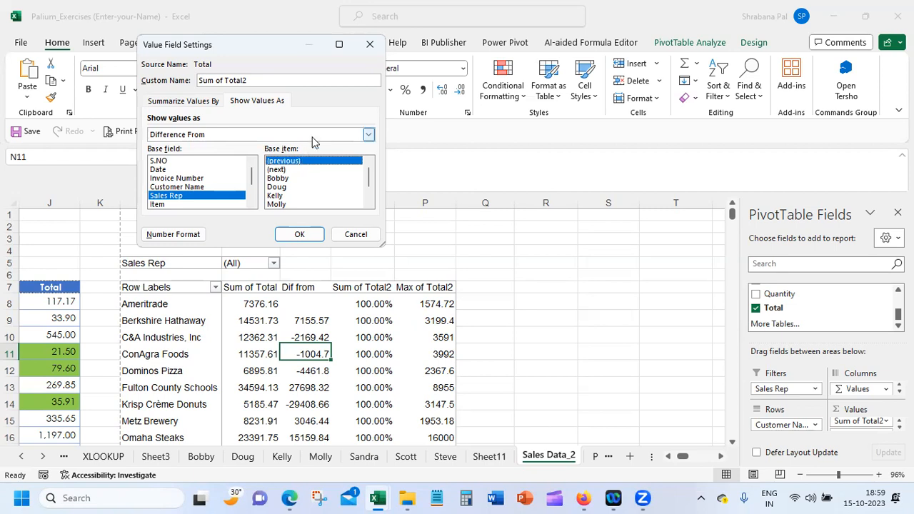
left_click(312, 135)
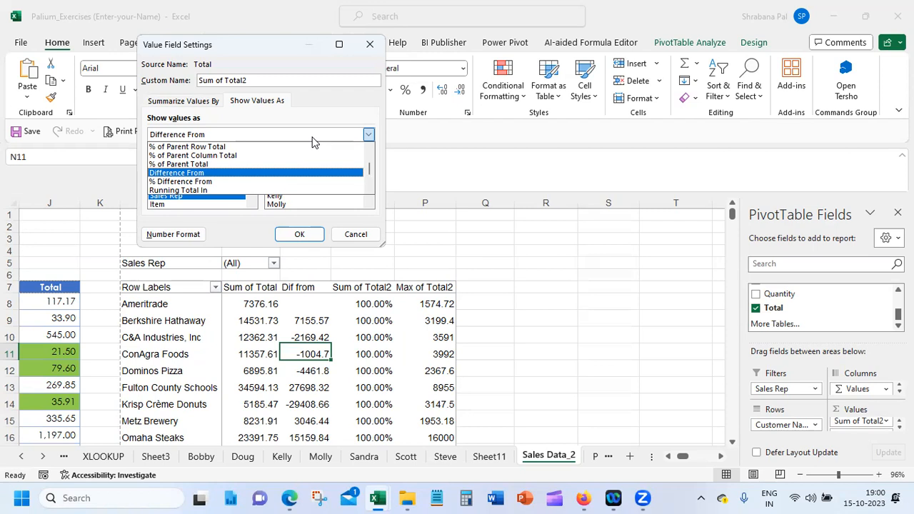
key("Down")
key("Down")
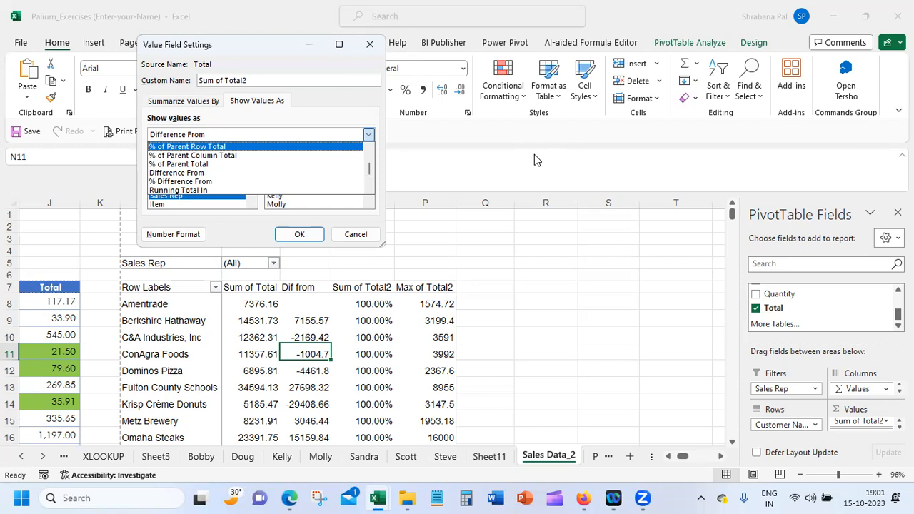
left_click(364, 235)
Show the Sum of Total2 values as Difference From, with Customer Name as base field and (previous) as base item
left_click(876, 422)
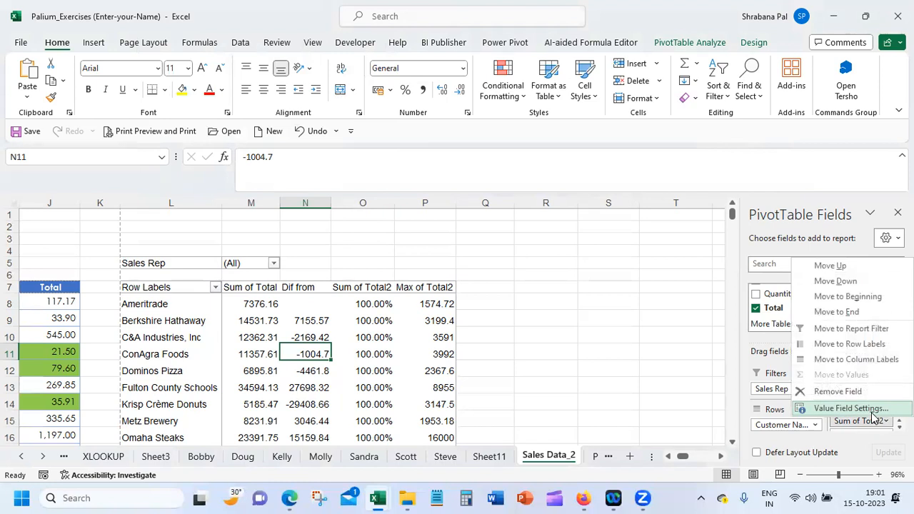
left_click(871, 411)
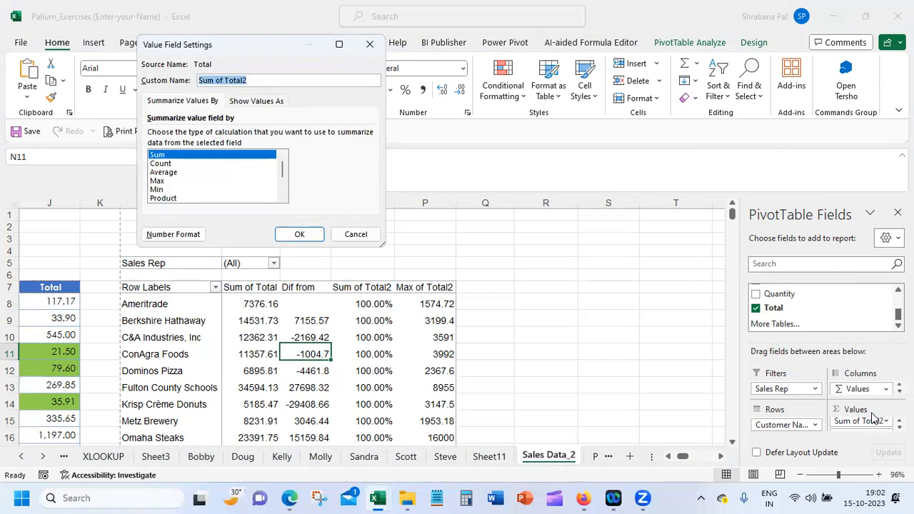
left_click(257, 100)
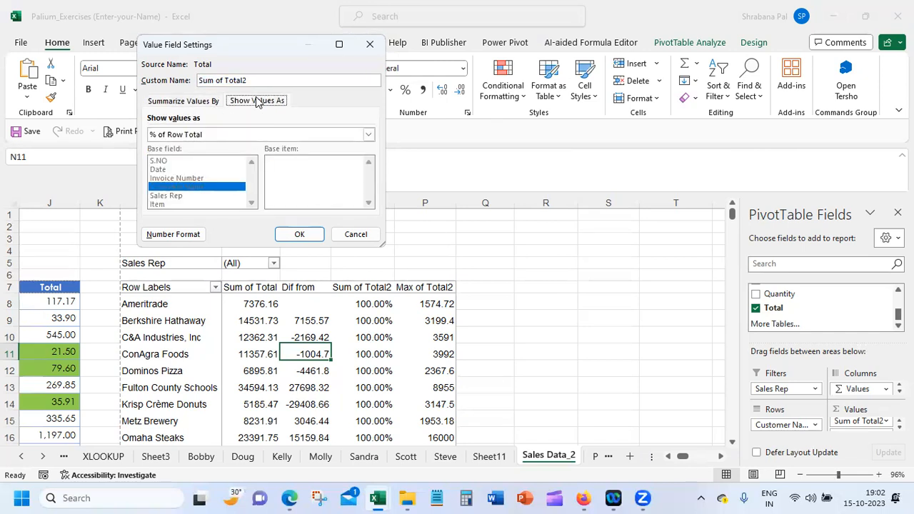
left_click(277, 135)
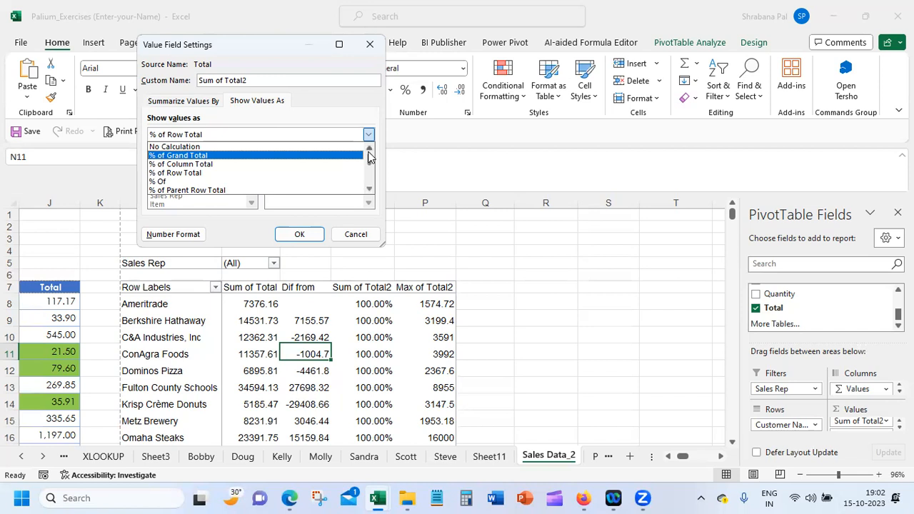
left_click_drag(370, 168, 369, 184)
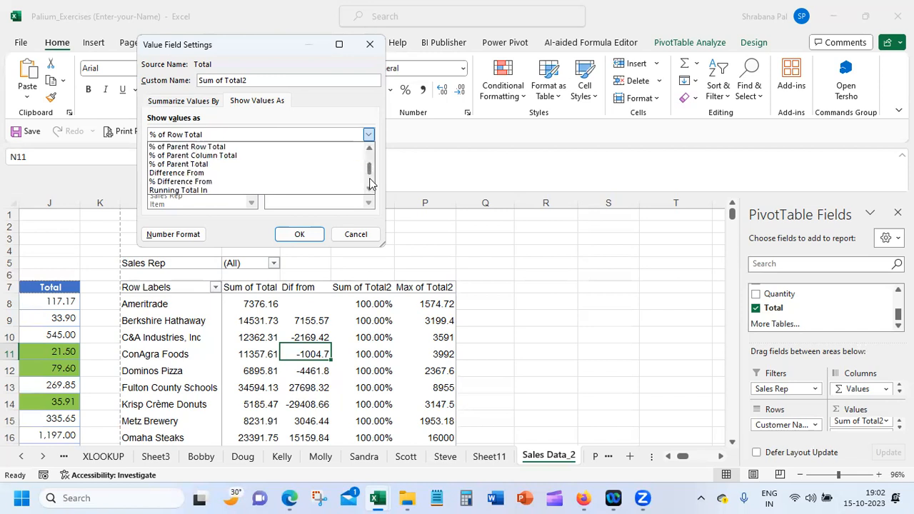
left_click(218, 173)
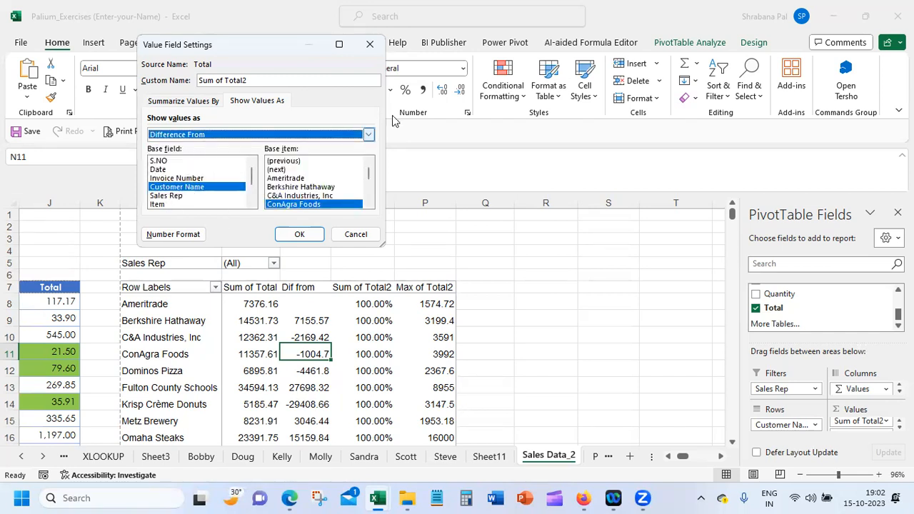
left_click(289, 161)
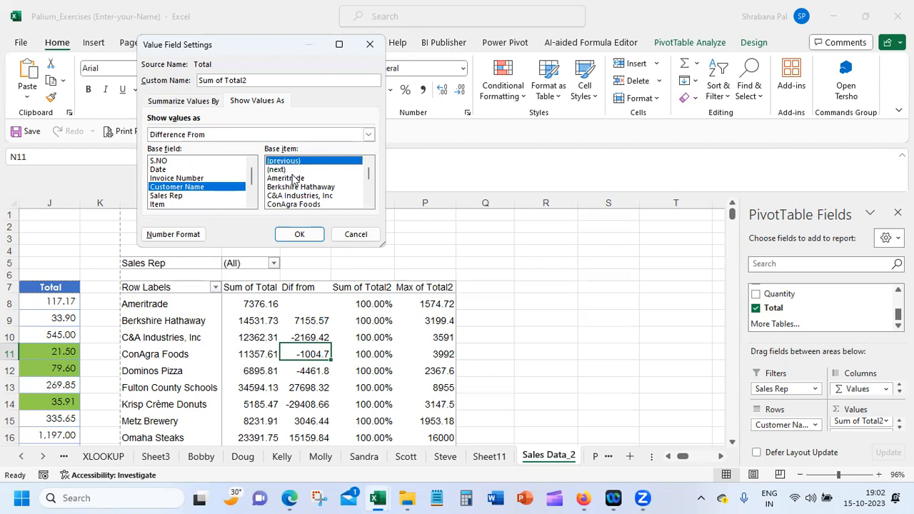
left_click(294, 171)
left_click(301, 162)
left_click(308, 235)
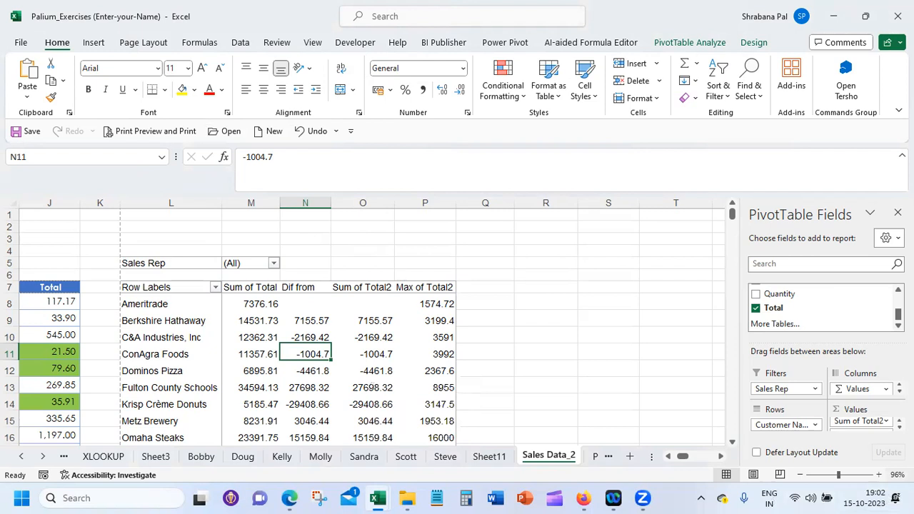
left_click(879, 422)
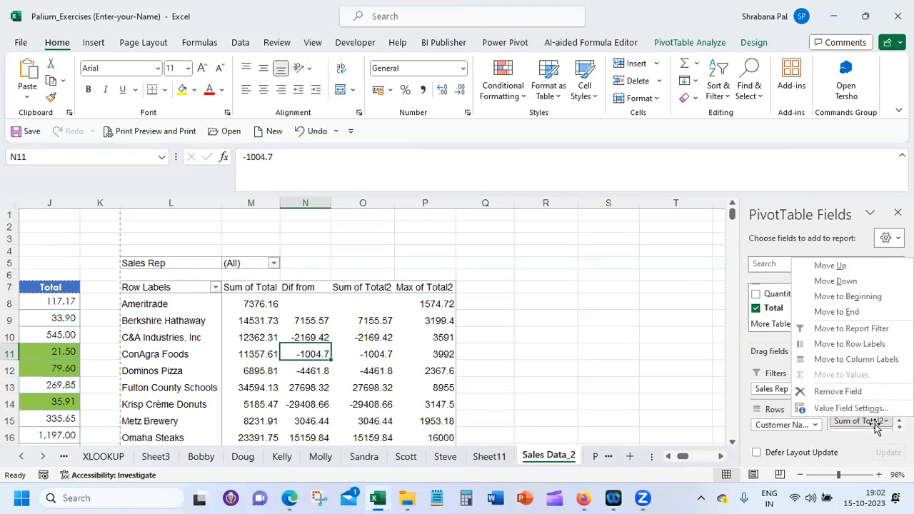
left_click(876, 423)
left_click(877, 423)
left_click(876, 423)
left_click(876, 422)
left_click(872, 411)
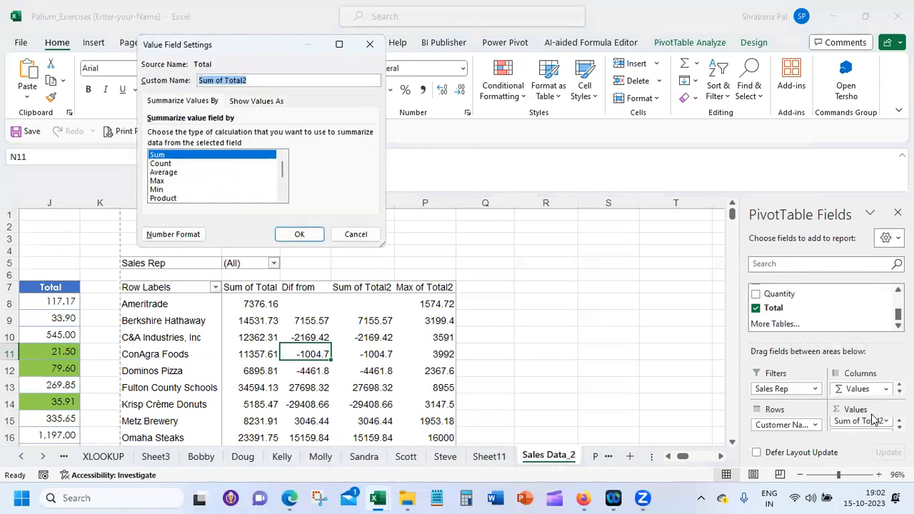
left_click(199, 172)
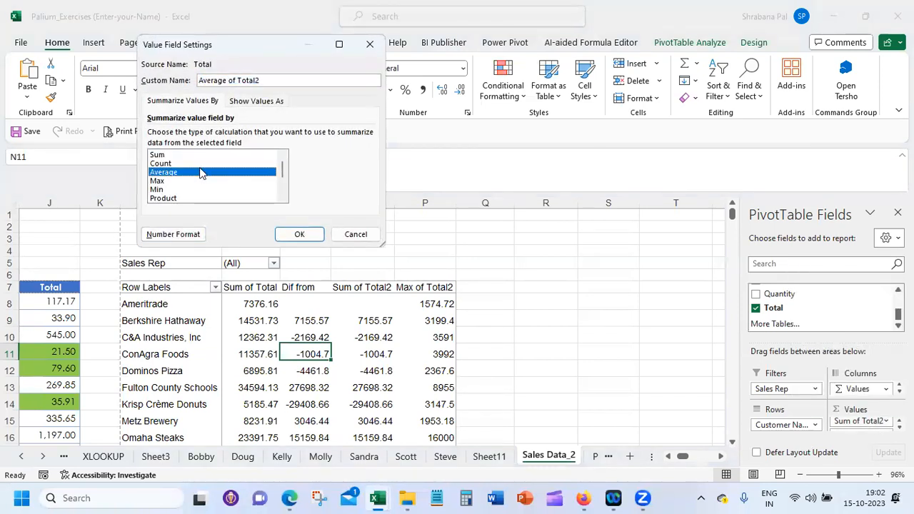
left_click(205, 164)
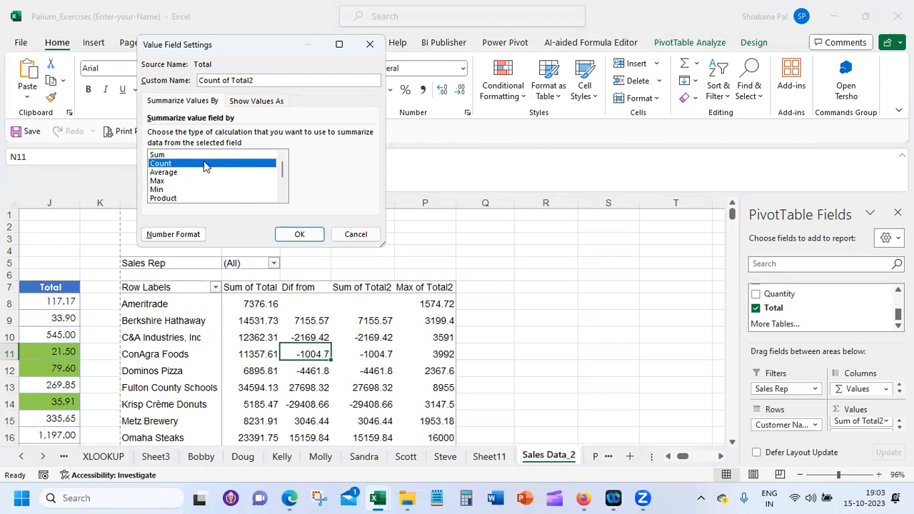
left_click(249, 104)
left_click(262, 136)
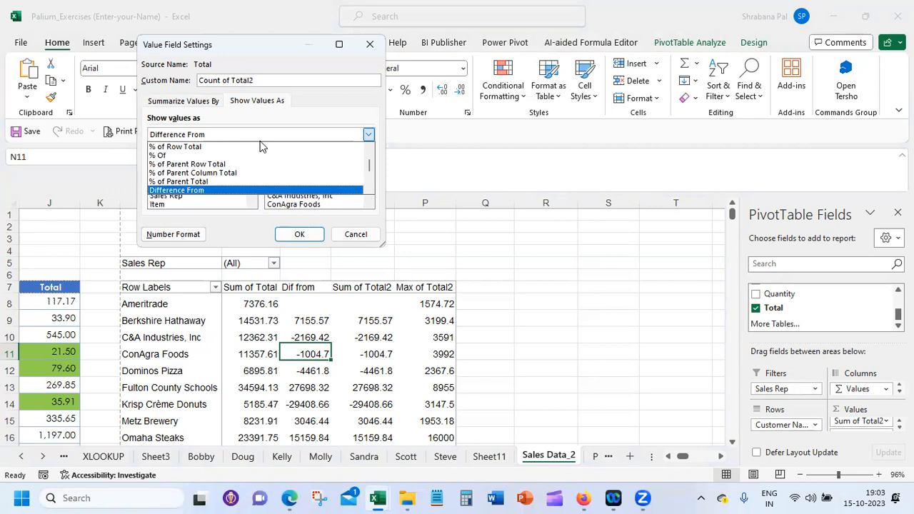
left_click(369, 189)
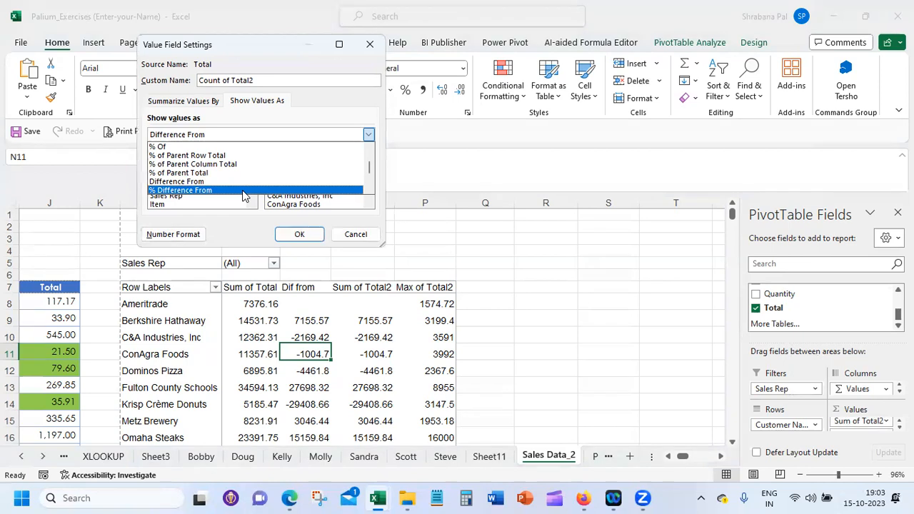
left_click(356, 235)
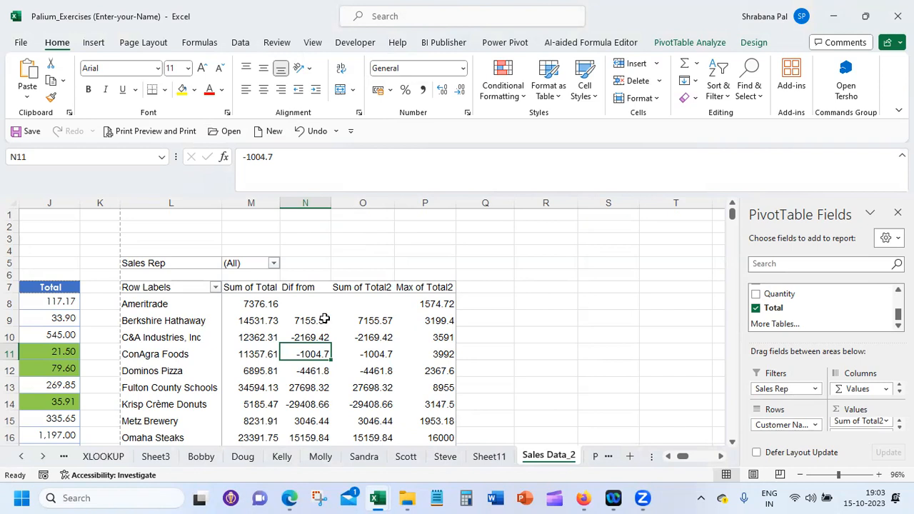
Insert slicers for the Customer Name and Sales Rep fields of the pivot table
mouse_move(328, 322)
left_click(691, 43)
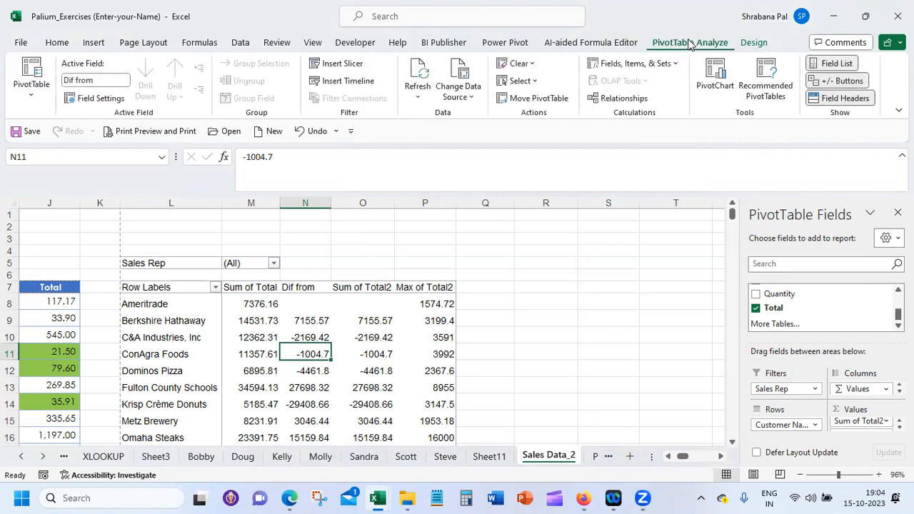
left_click(354, 68)
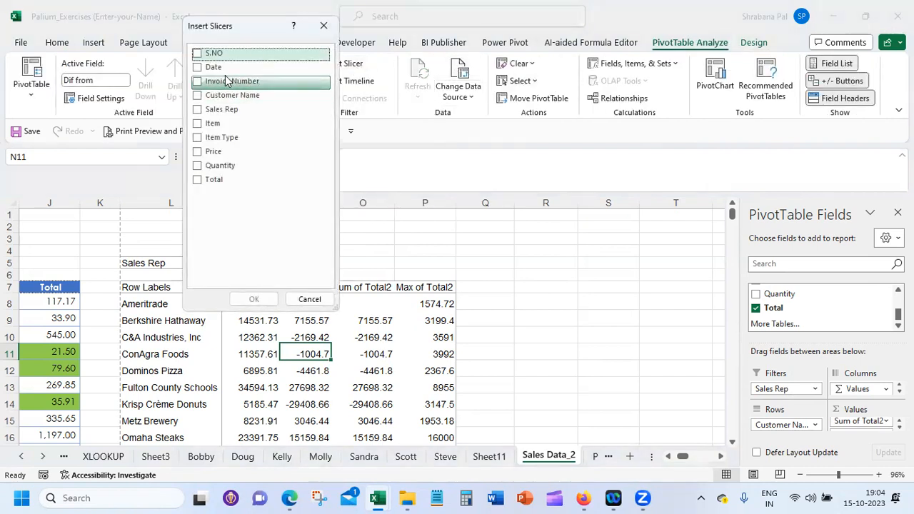
left_click(197, 95)
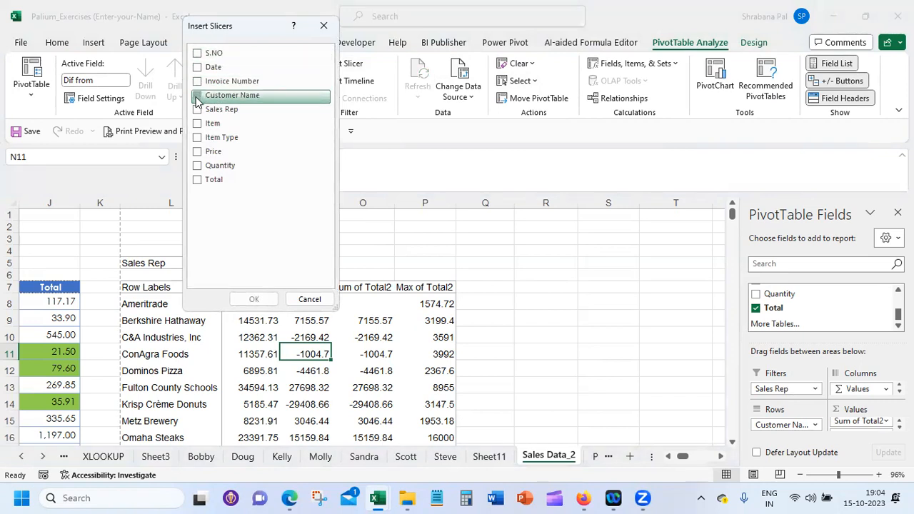
left_click(197, 110)
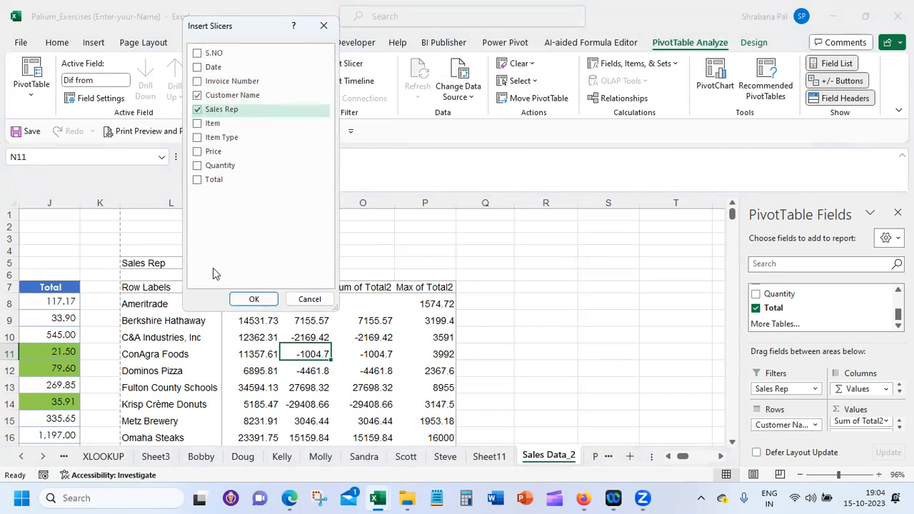
left_click(256, 299)
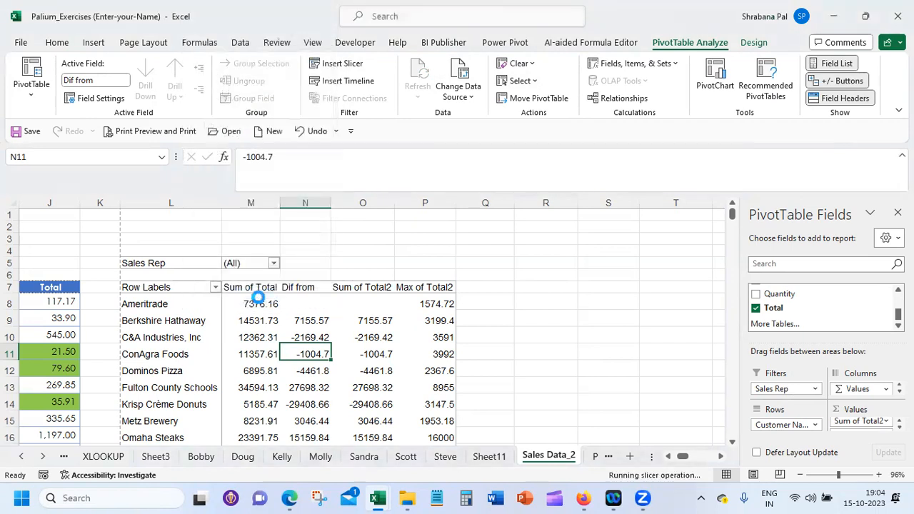
Place the Customer Name and Sales Rep slicers side by side in the empty columns beside the pivot table
left_click(393, 268)
left_click_drag(372, 267, 701, 238)
left_click_drag(349, 237, 573, 238)
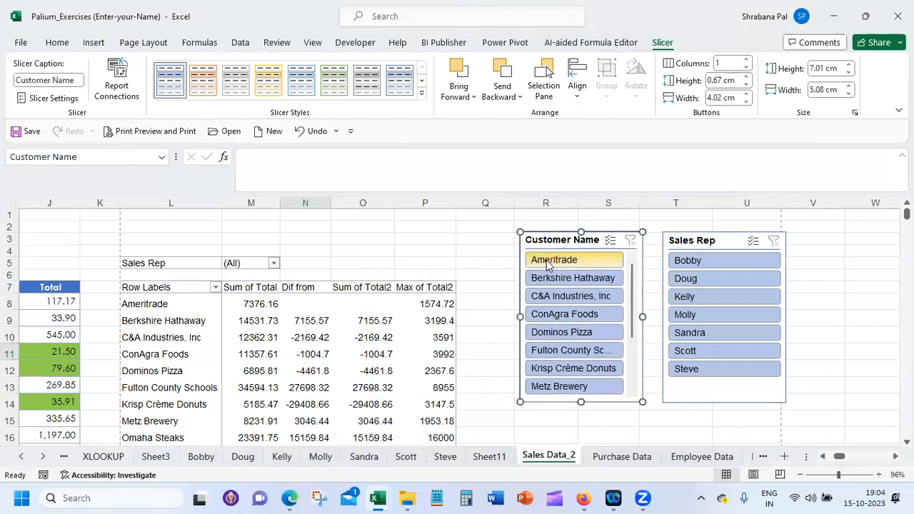
Try the slicers by filtering on Ameritrade and on the first sales rep, clearing each filter again
left_click(550, 263)
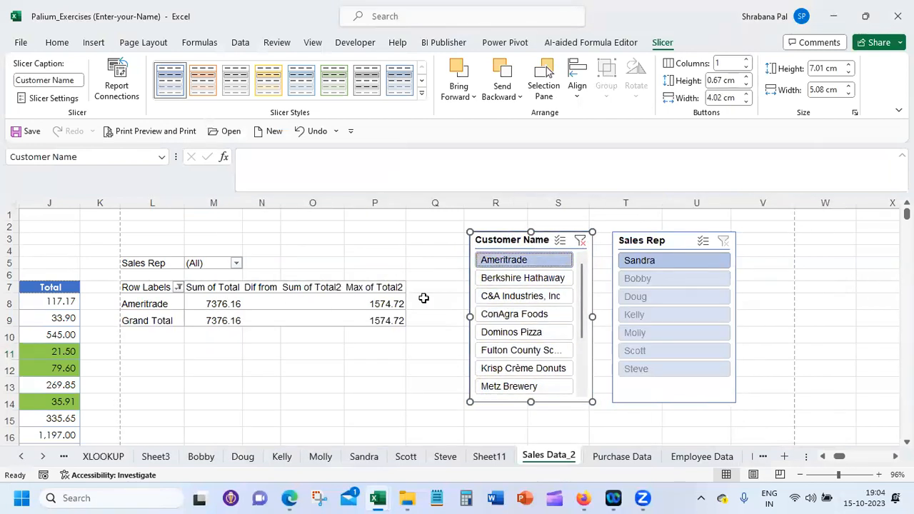
left_click(580, 240)
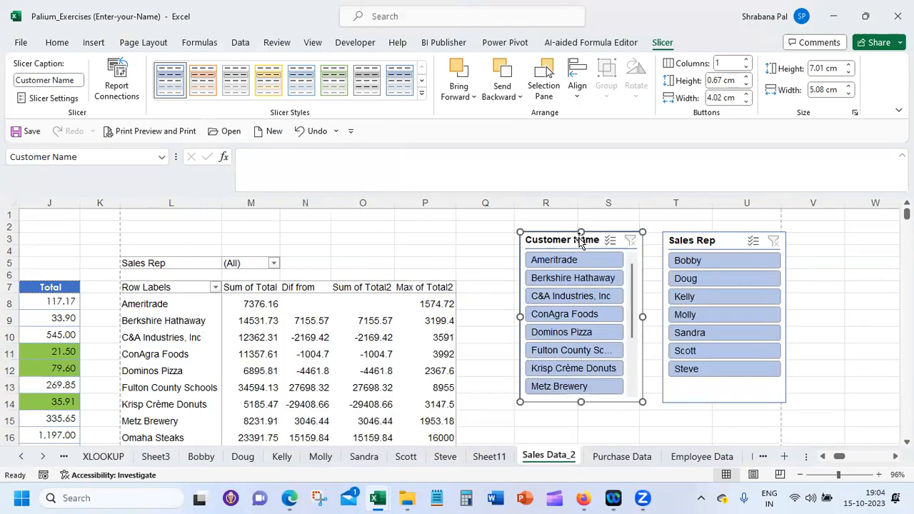
left_click(698, 261)
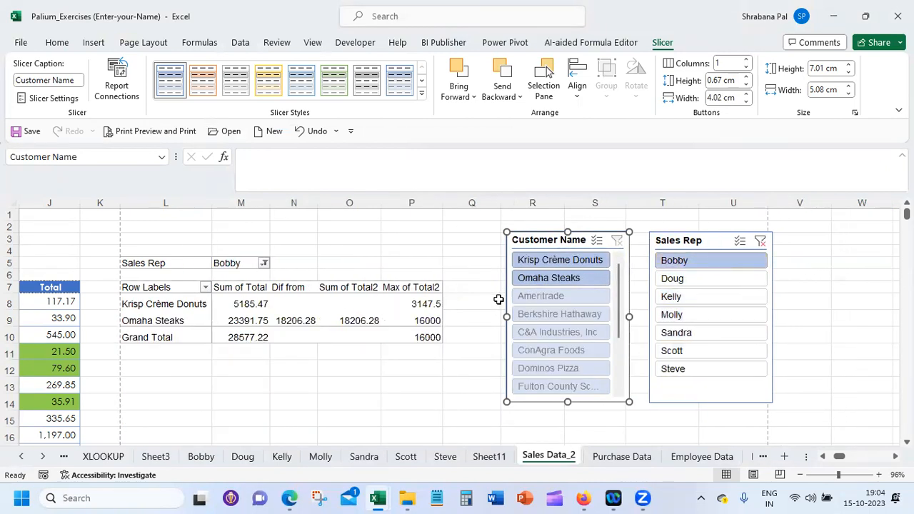
left_click(759, 240)
Filter the pivot table to Berkshire Hathaway with the slicer and move the Sales Rep field from Filters to Columns
left_click(572, 279)
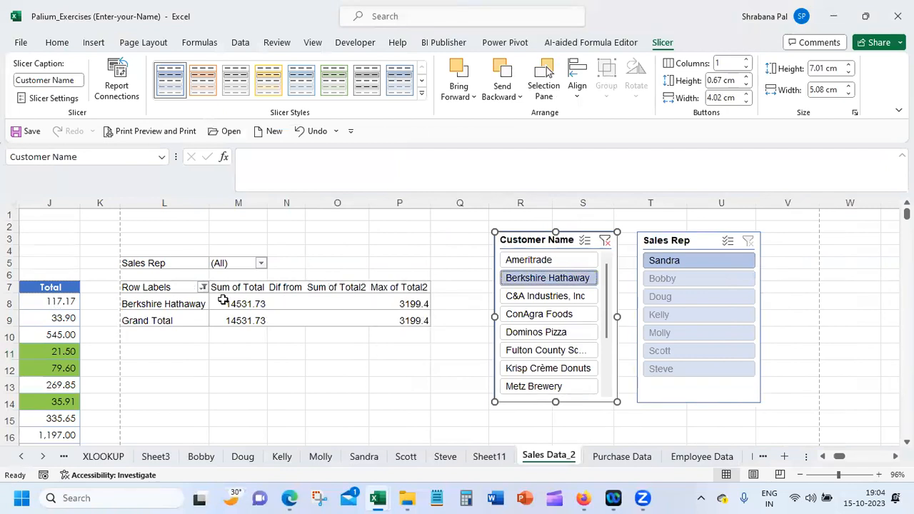
left_click(158, 303)
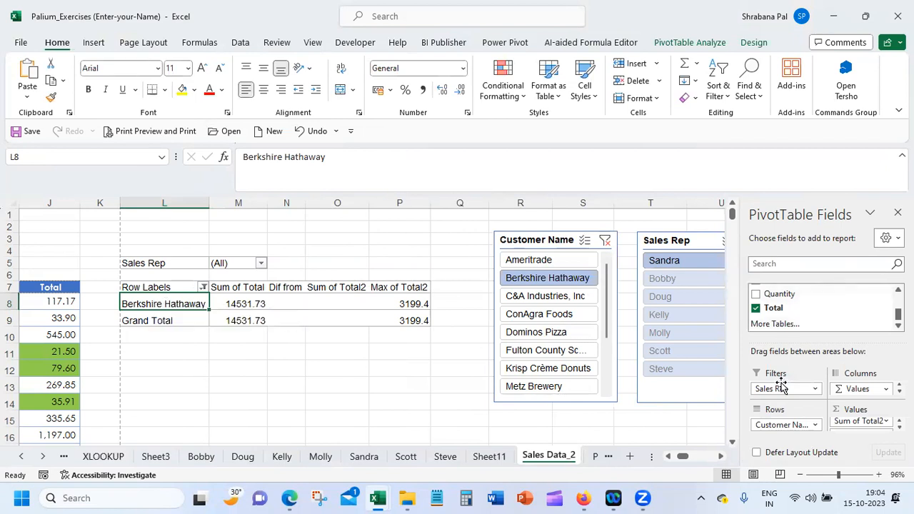
left_click_drag(785, 389, 865, 386)
left_click(244, 304)
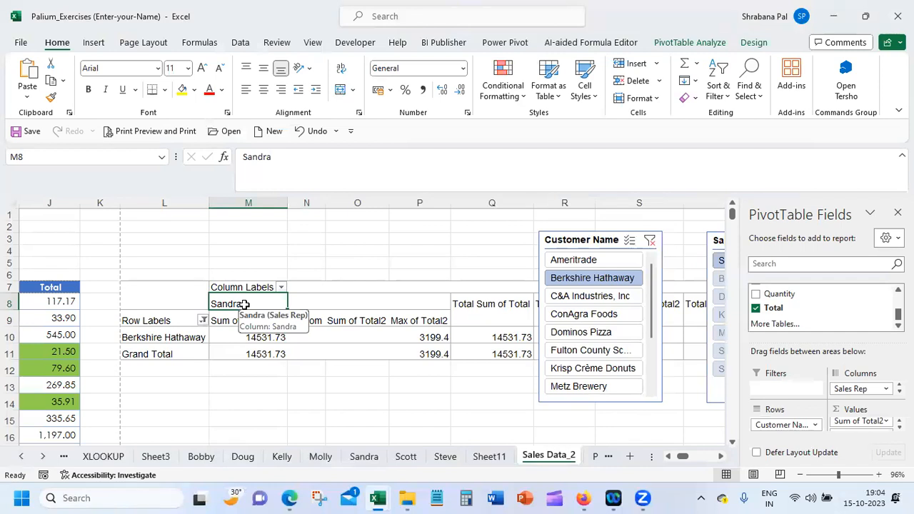
Move the Customer Name and Sales Rep slicers side by side directly below the pivot table
left_click(451, 421)
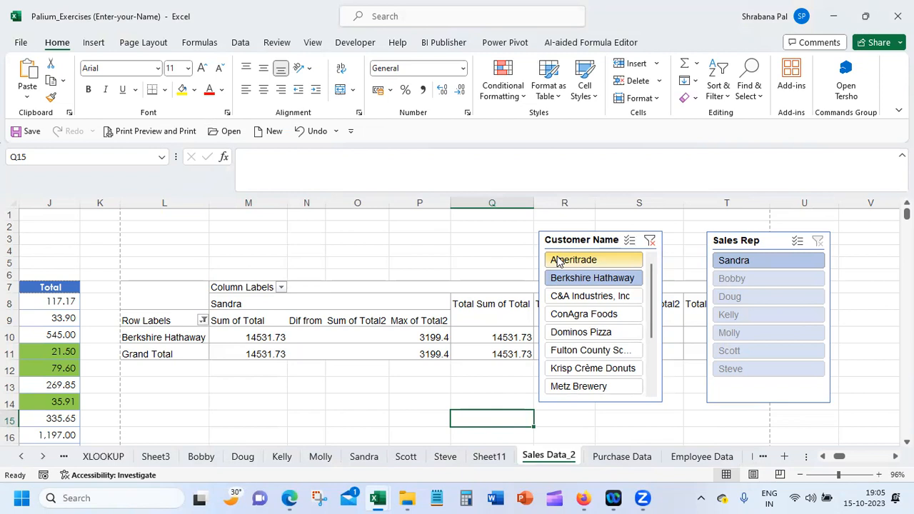
left_click_drag(585, 228, 239, 374)
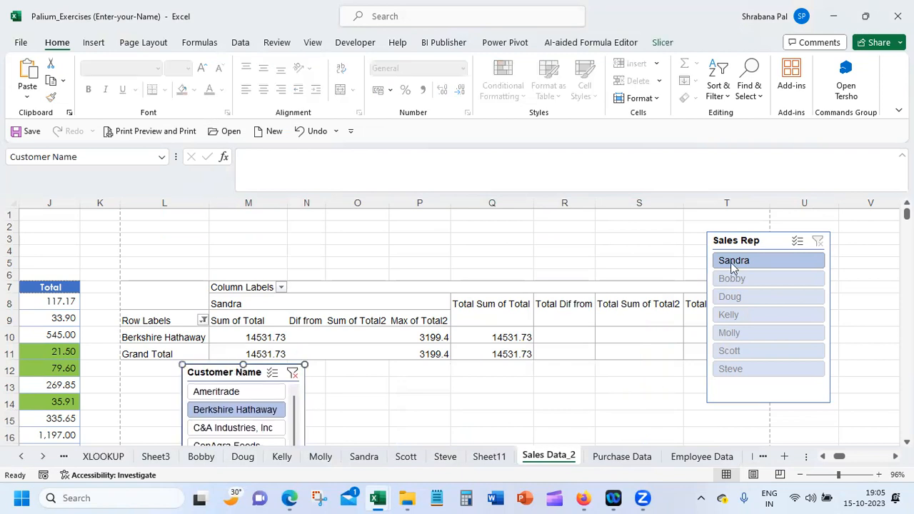
left_click_drag(759, 245, 376, 368)
left_click(589, 380)
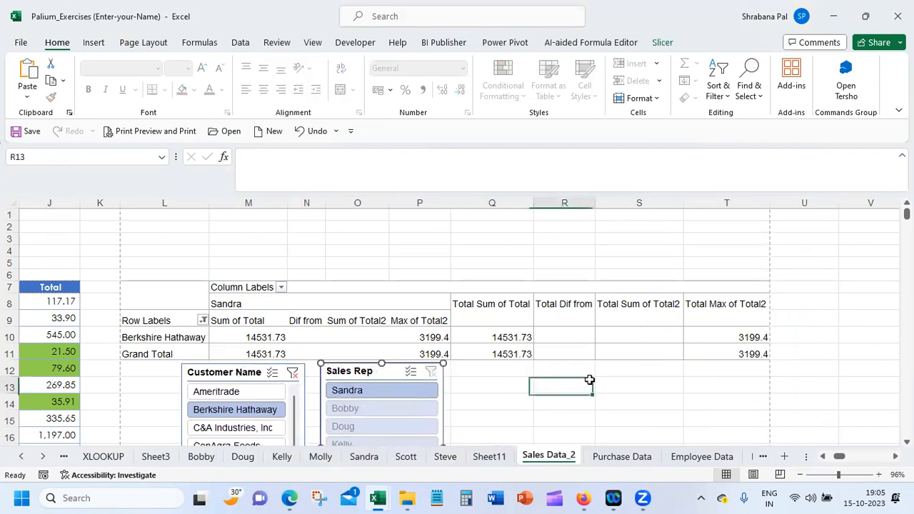
Insert a clustered column PivotChart from the pivot table and move it aside so the slicers are uncovered
left_click(389, 333)
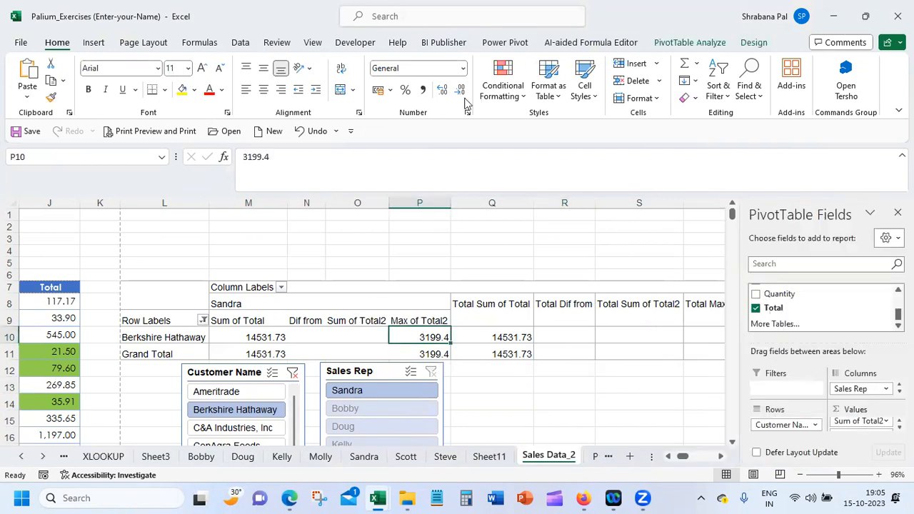
left_click(713, 43)
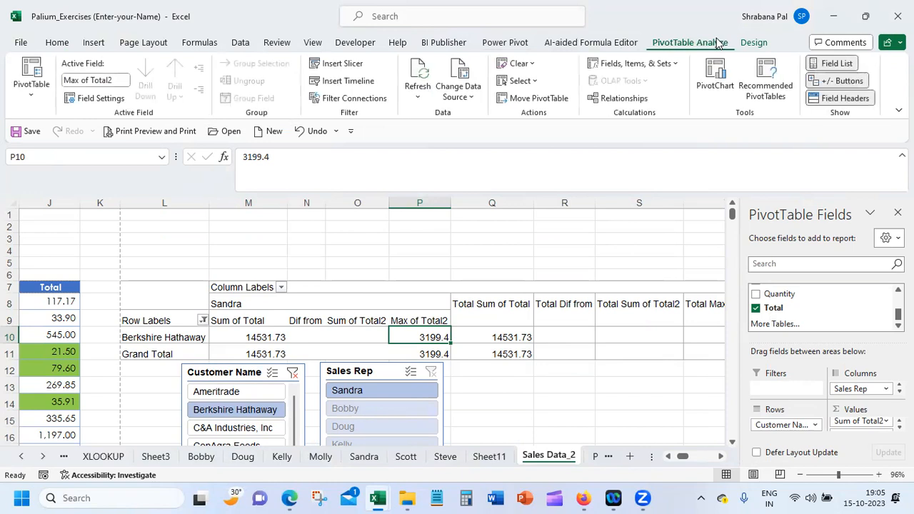
left_click(717, 80)
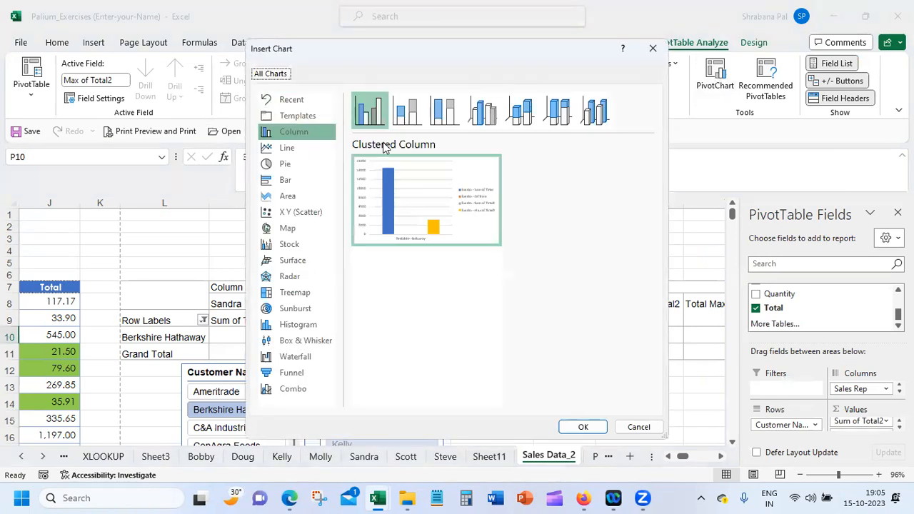
mouse_move(422, 202)
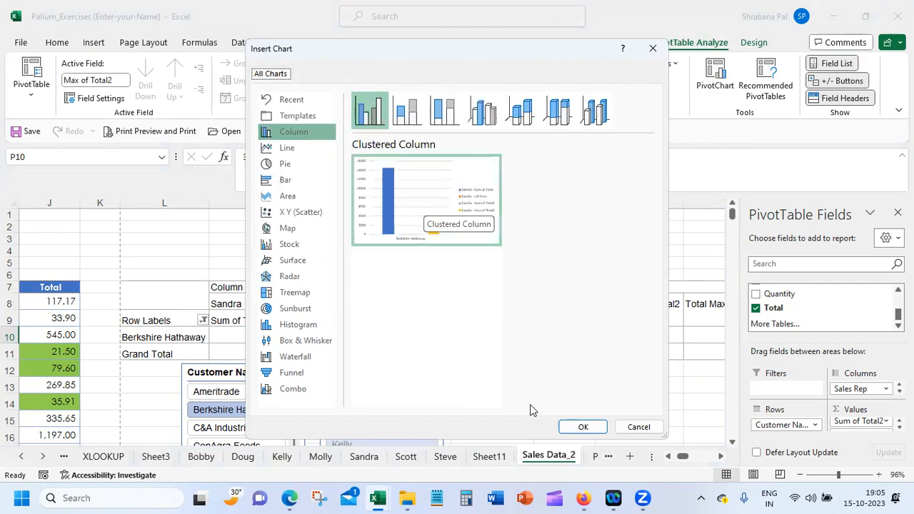
left_click(582, 426)
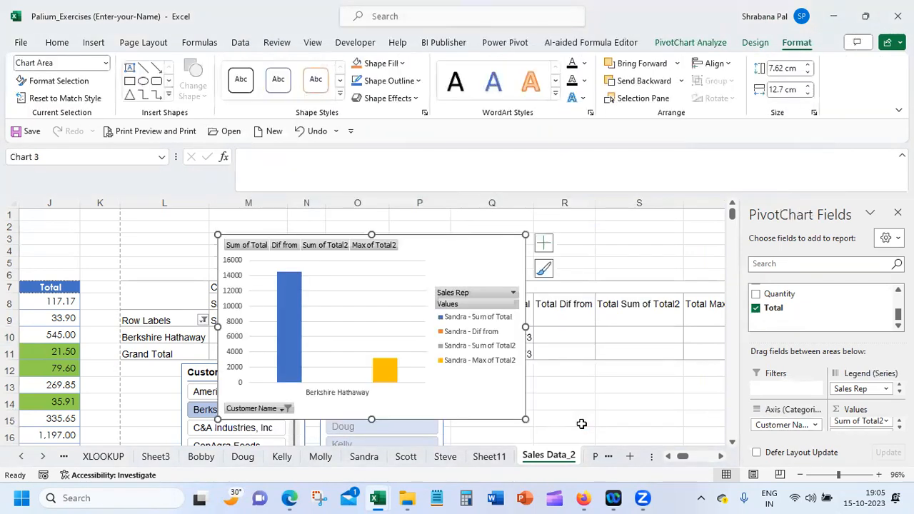
left_click_drag(419, 234, 638, 262)
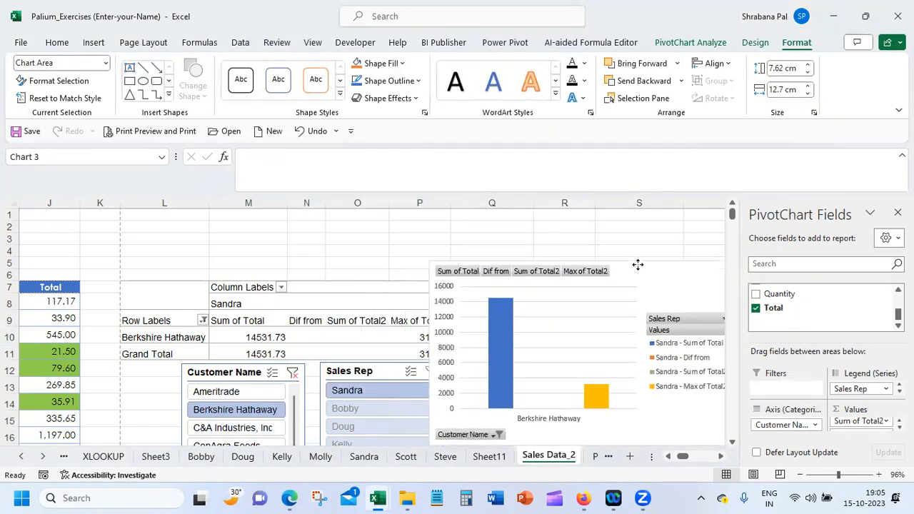
Clear the Customer Name slicer filter and move the PivotChart up and further away from the slicers
left_click(294, 373)
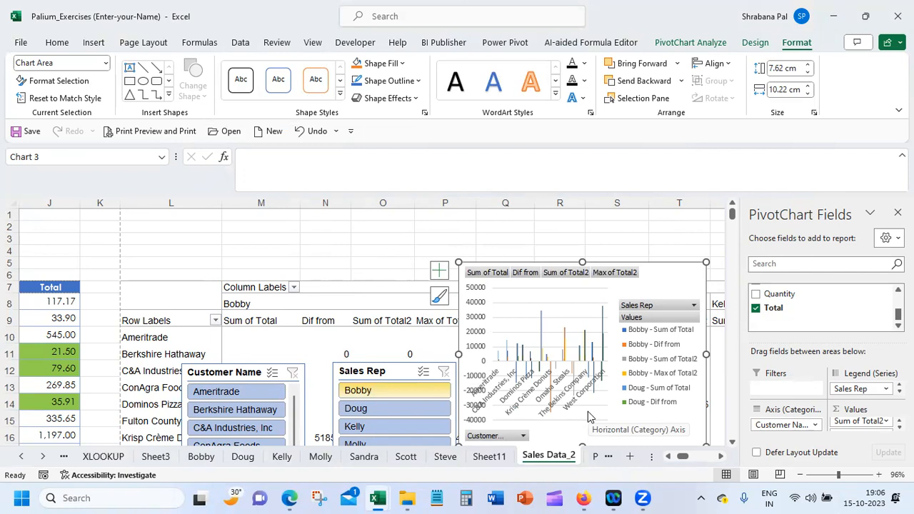
left_click(314, 239)
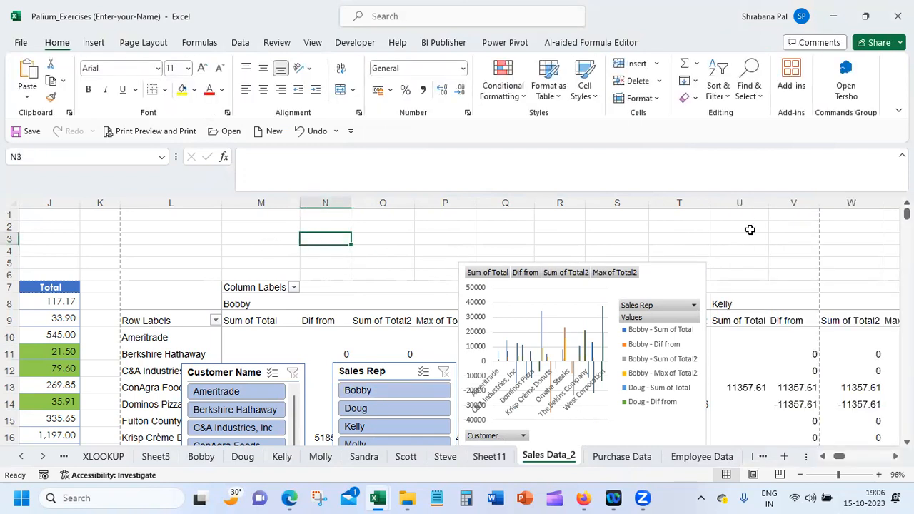
left_click_drag(667, 264, 770, 216)
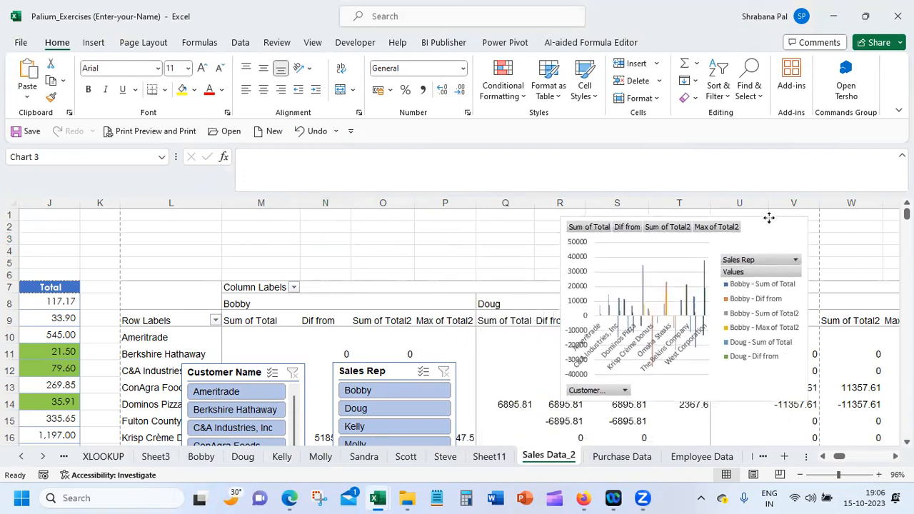
left_click(464, 229)
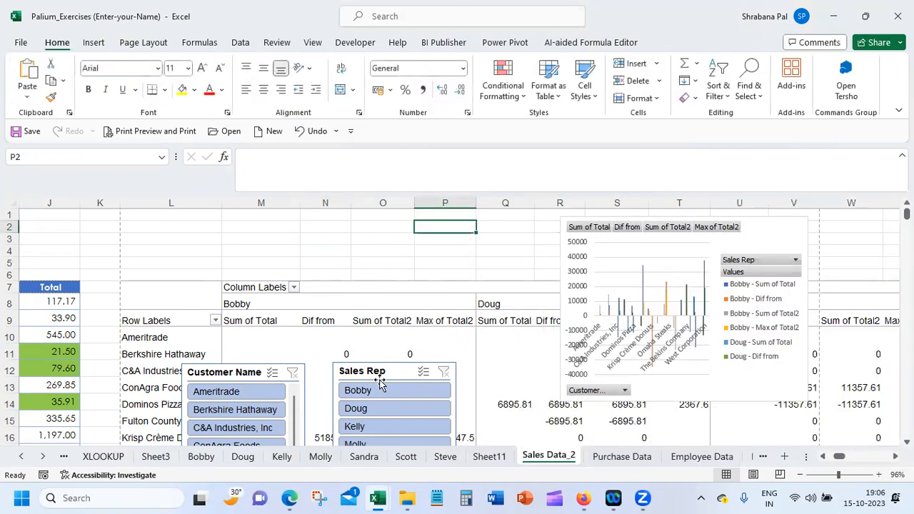
Try the Sales Rep slicer on the PivotChart by filtering to the first and second sales reps in turn
left_click(374, 386)
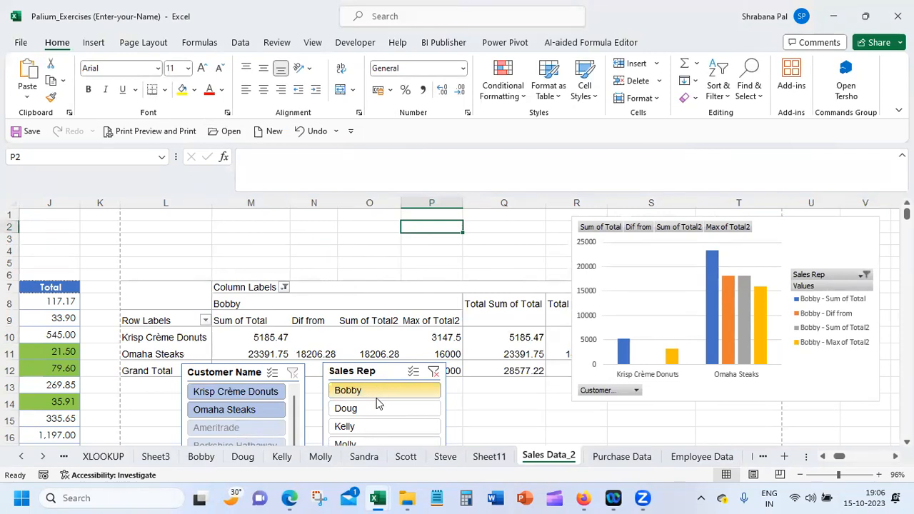
left_click(376, 407)
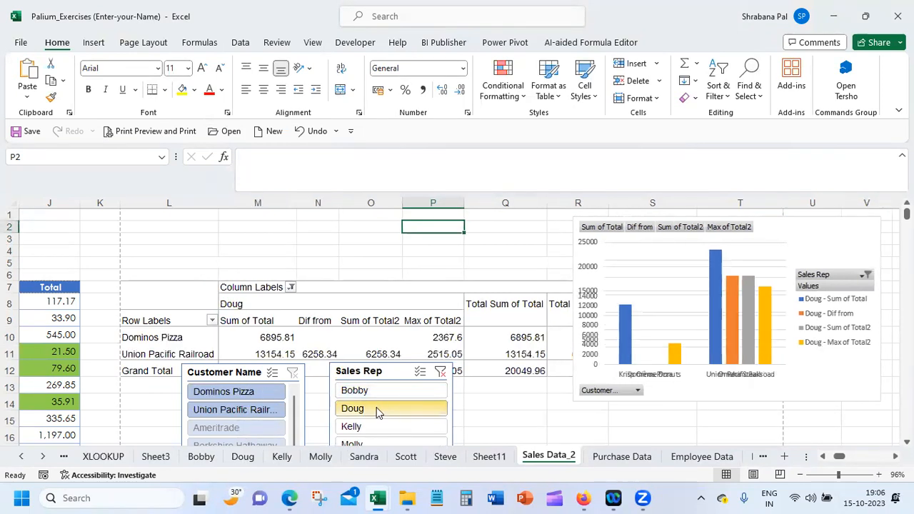
left_click(391, 338)
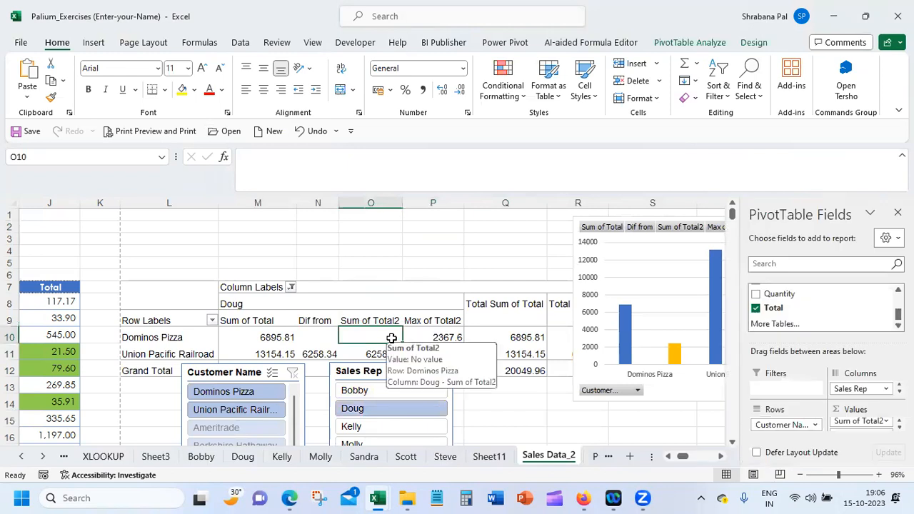
left_click(687, 44)
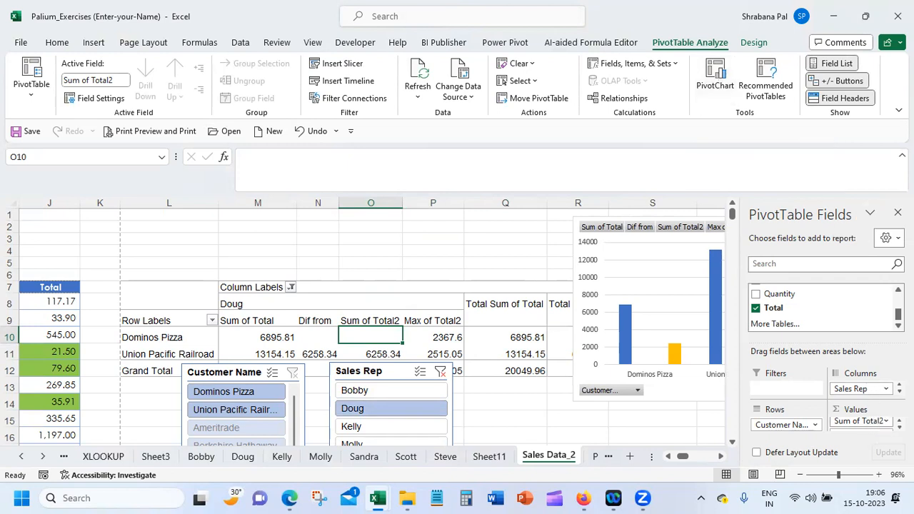
scroll(860, 423, "down", 1)
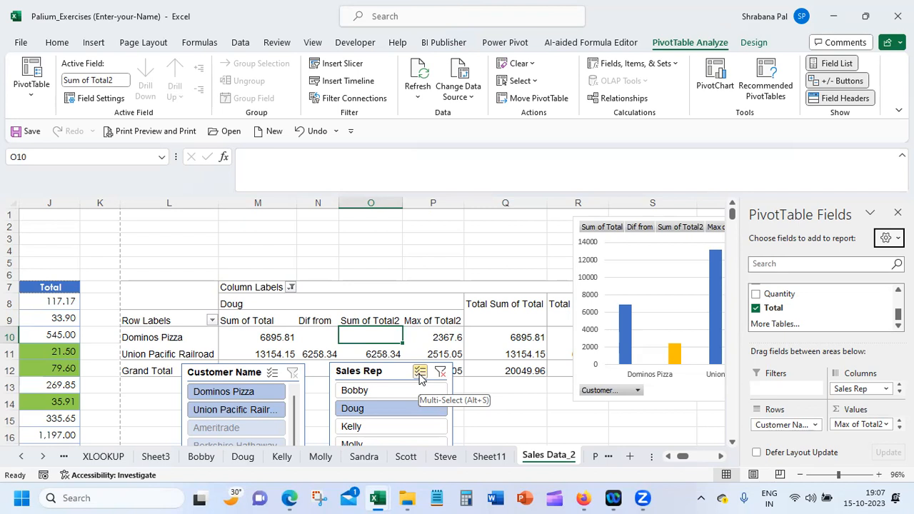
left_click(601, 218)
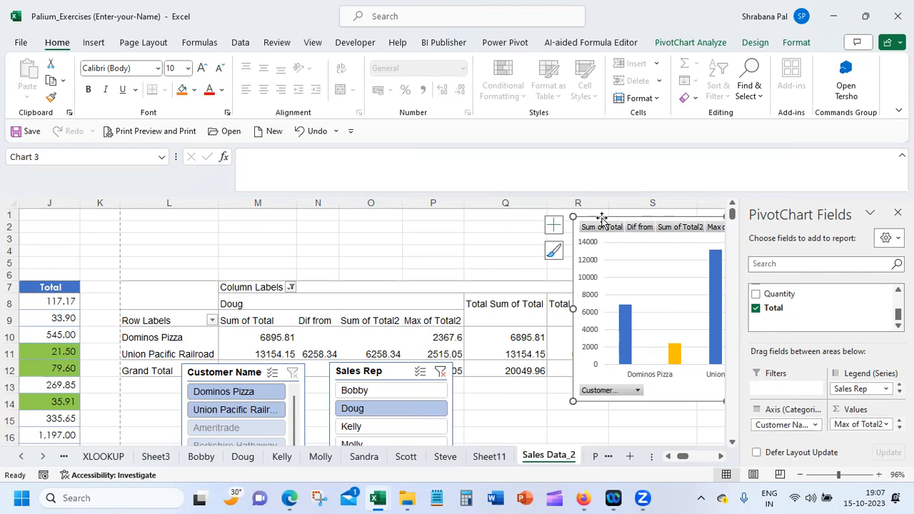
Move the Customer Name slicer up over the pivot table and insert a blank worksheet before Sales Data_2
left_click_drag(241, 377, 266, 235)
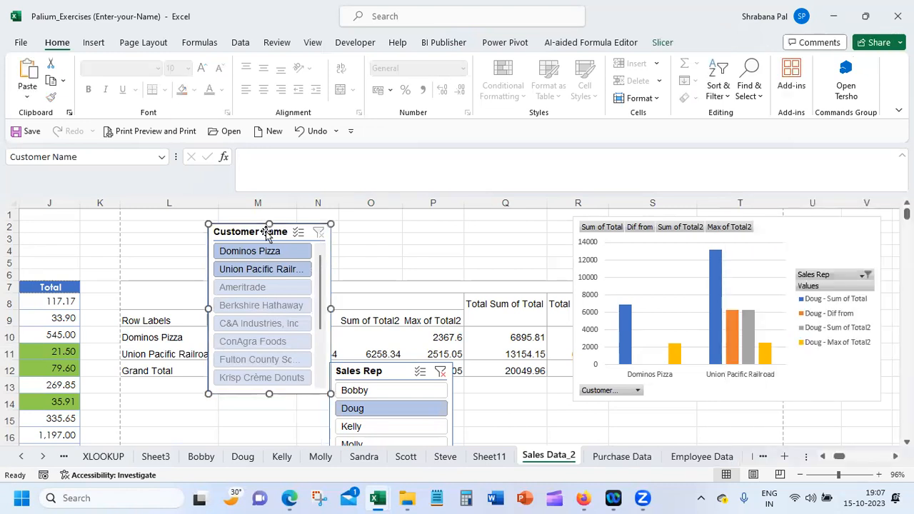
right_click(576, 456)
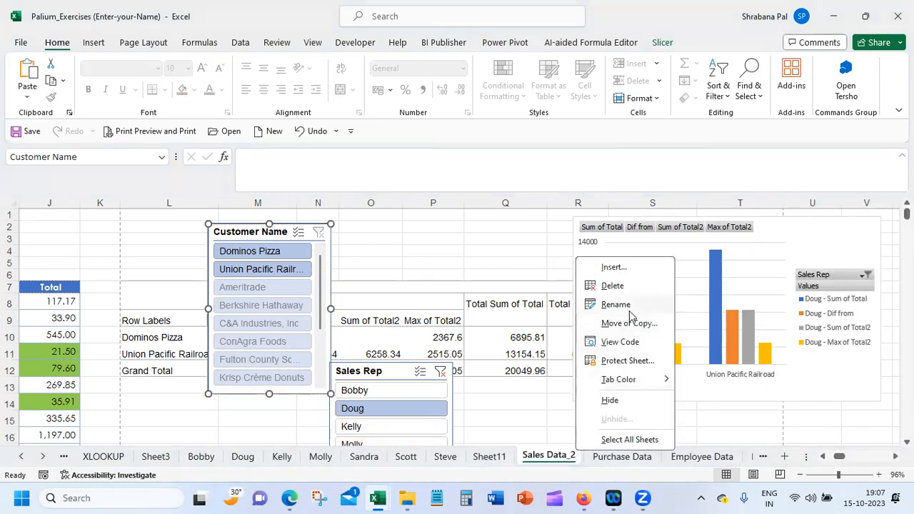
left_click(612, 267)
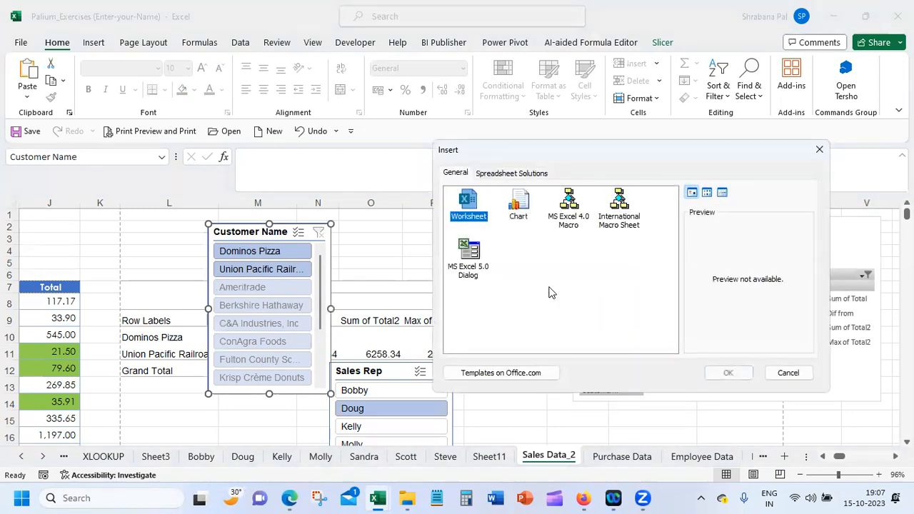
left_click(727, 373)
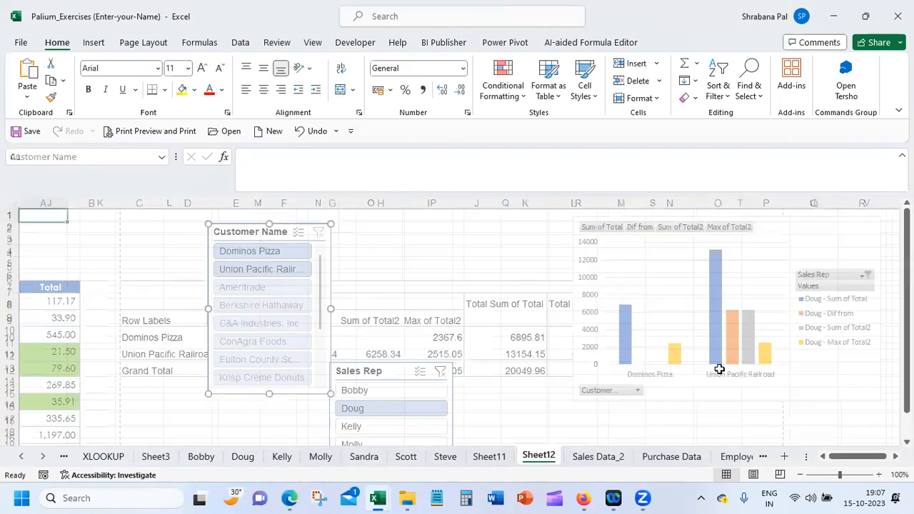
Clear the Sales Rep filter on Sales Data_2 and relocate the Customer Name slicer to cell A1 of Sheet12
left_click(589, 456)
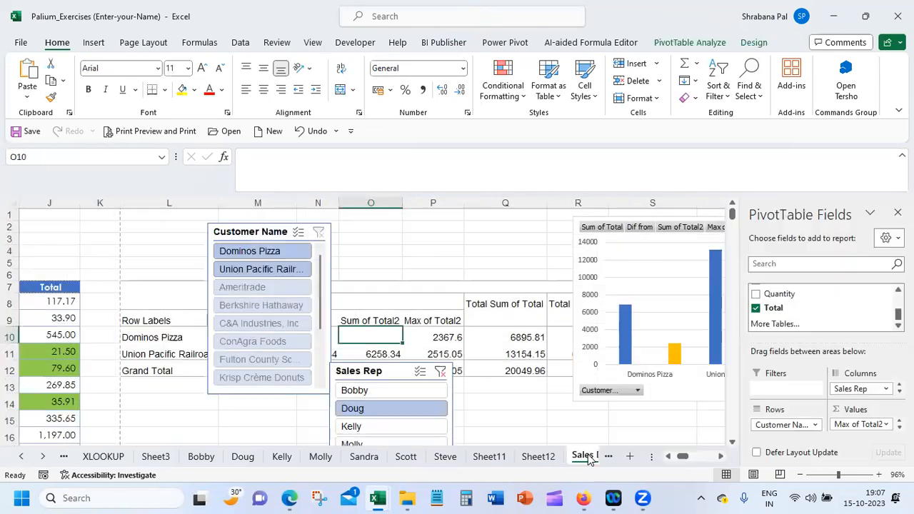
left_click(443, 372)
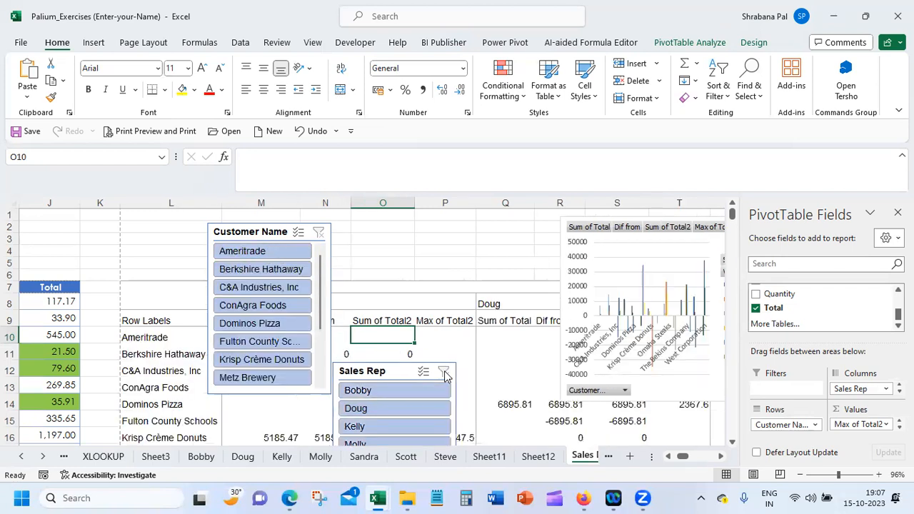
left_click(271, 227)
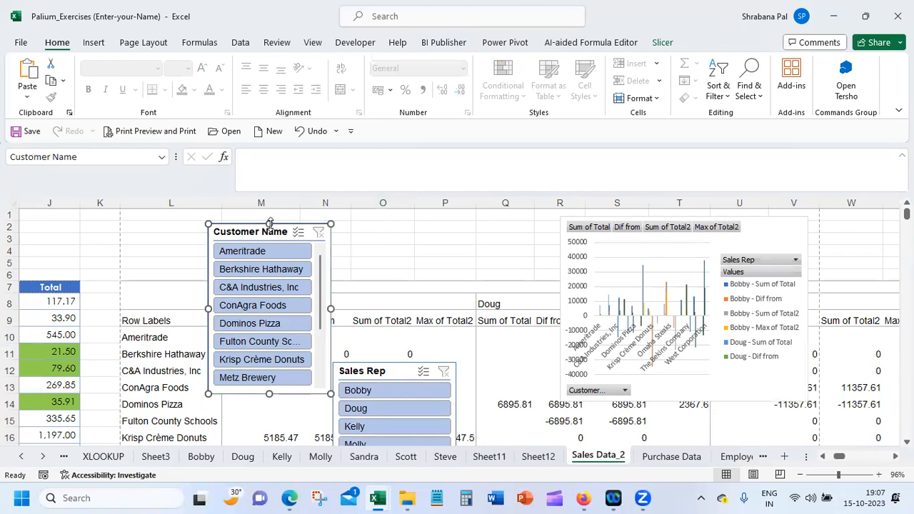
key("Delete")
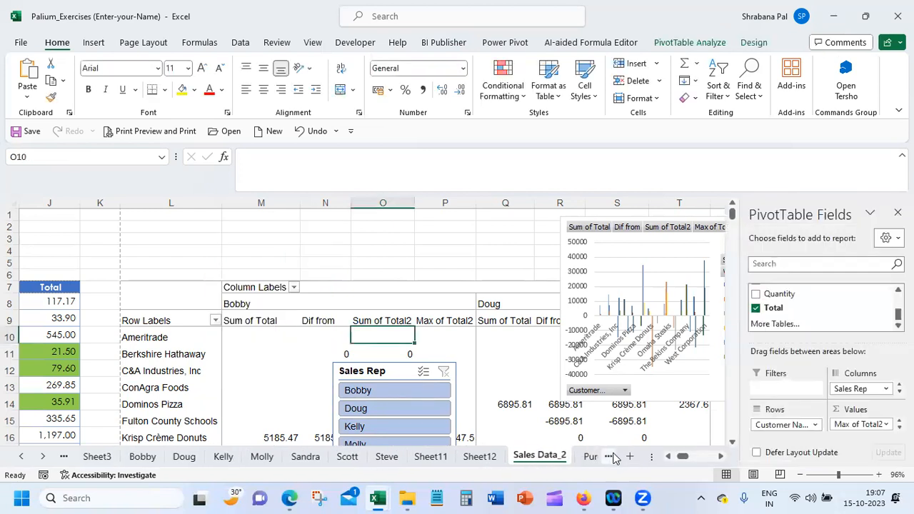
left_click(476, 460)
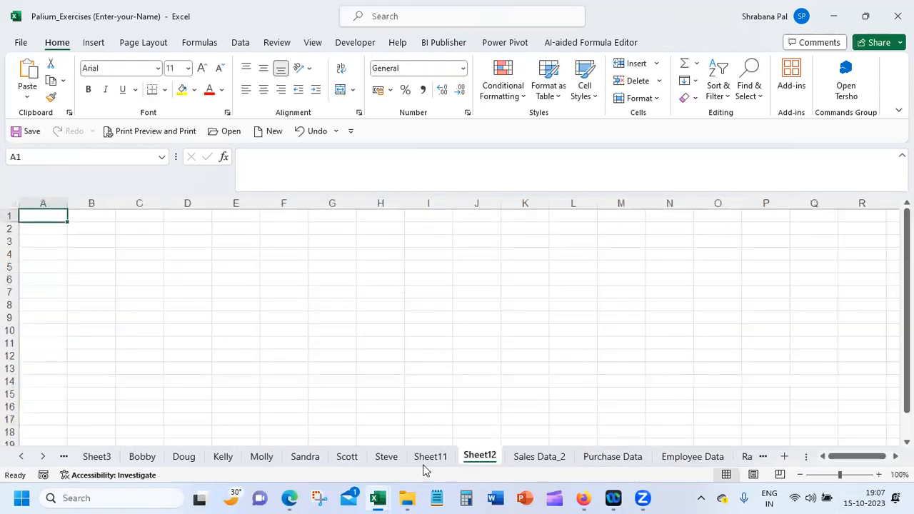
key("ctrl+v")
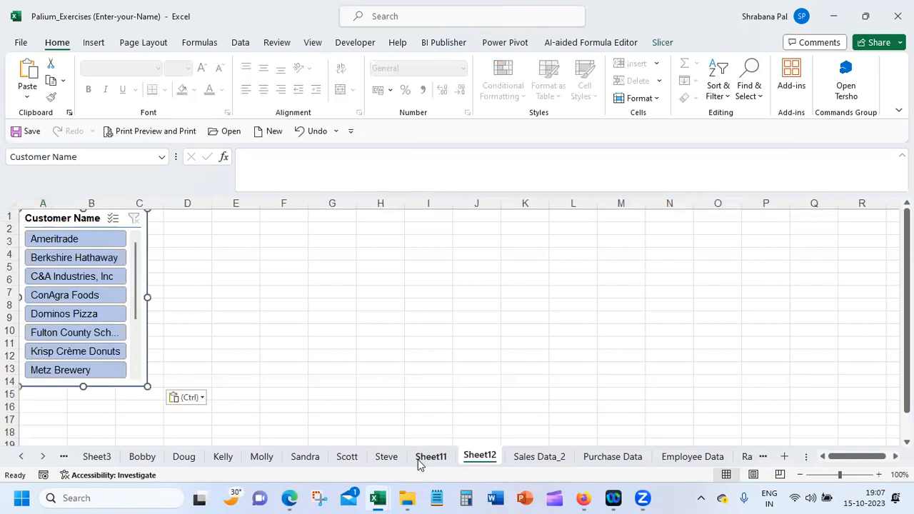
Cut the Sales Rep slicer from Sales Data_2 and paste it at cell E1 of Sheet12
left_click(216, 220)
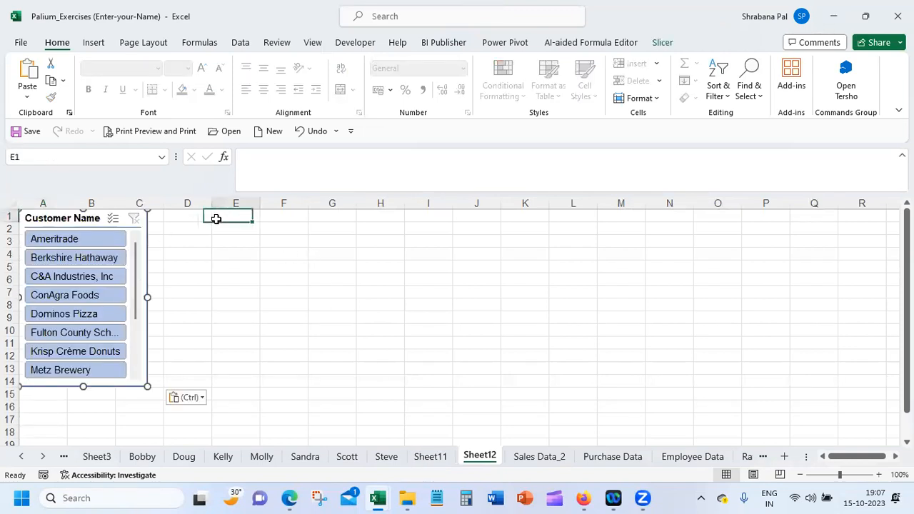
left_click(539, 457)
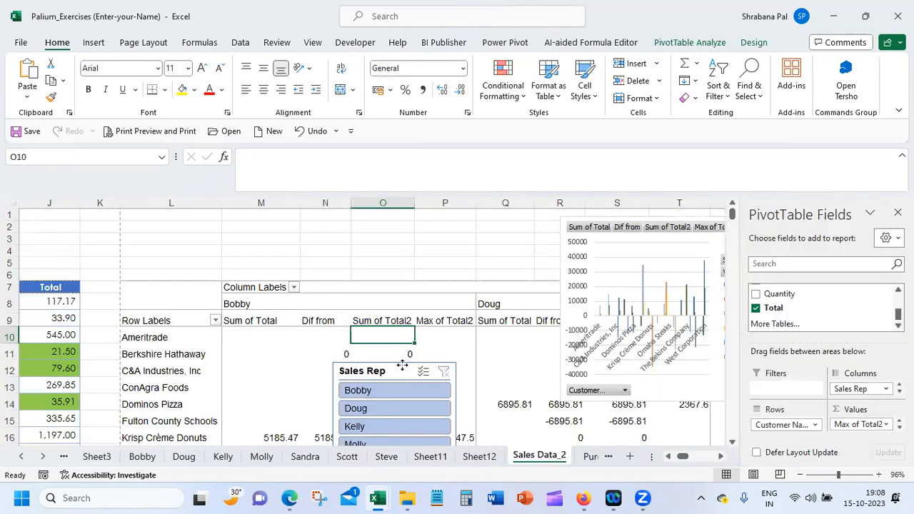
left_click(401, 365)
key("Delete")
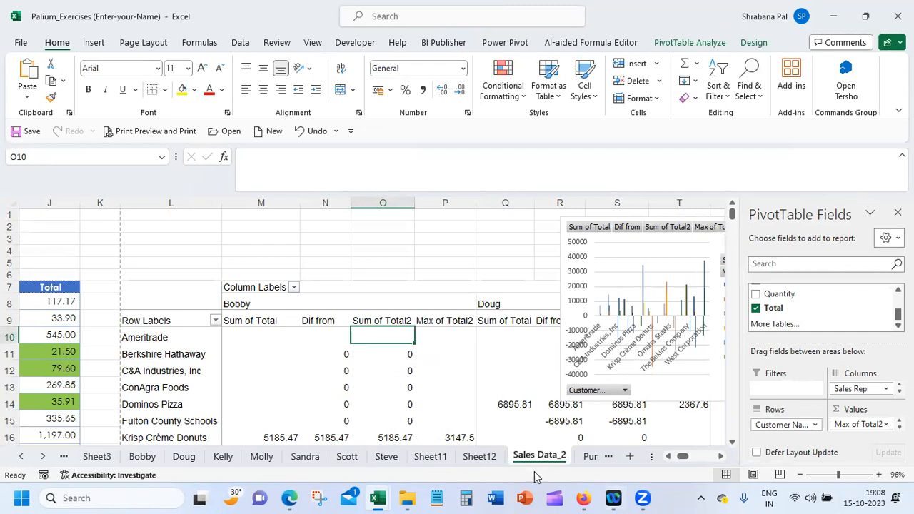
left_click(478, 457)
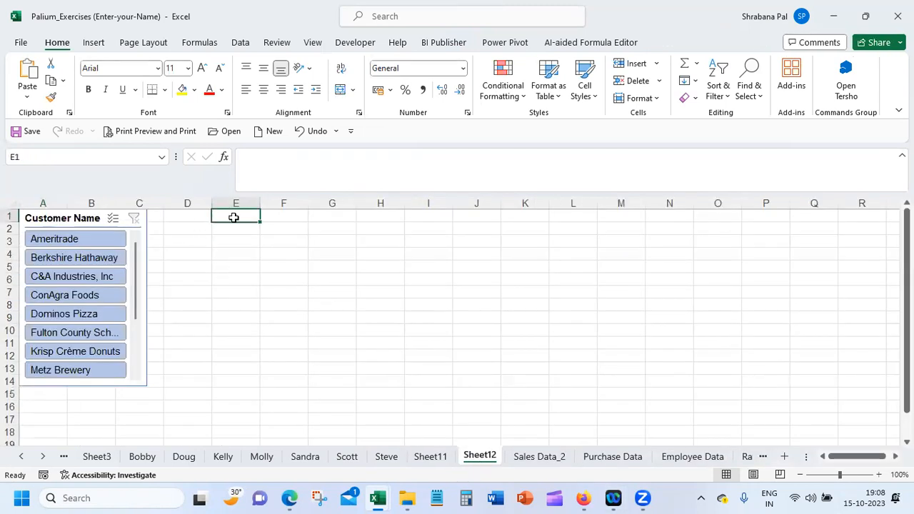
key("ctrl+v")
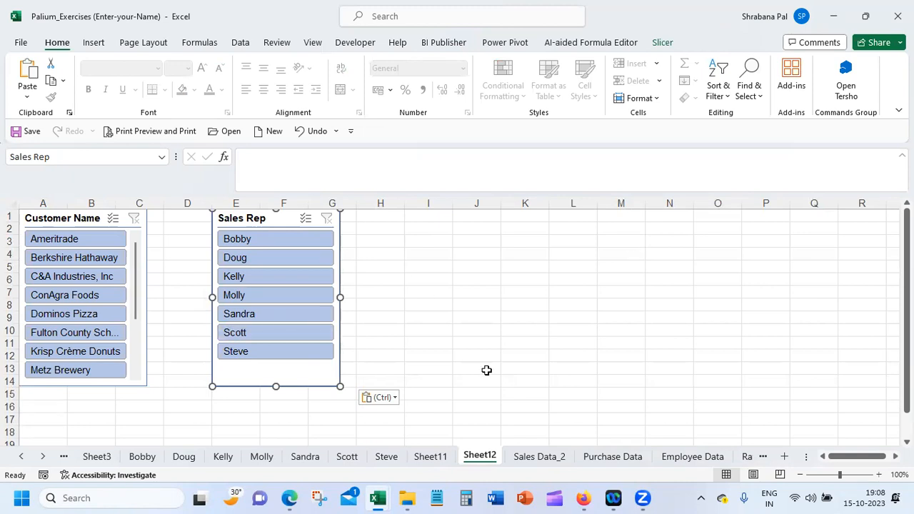
Cut the PivotChart from Sales Data_2, paste it into Sheet12 and place it beside the Sales Rep slicer
left_click(526, 462)
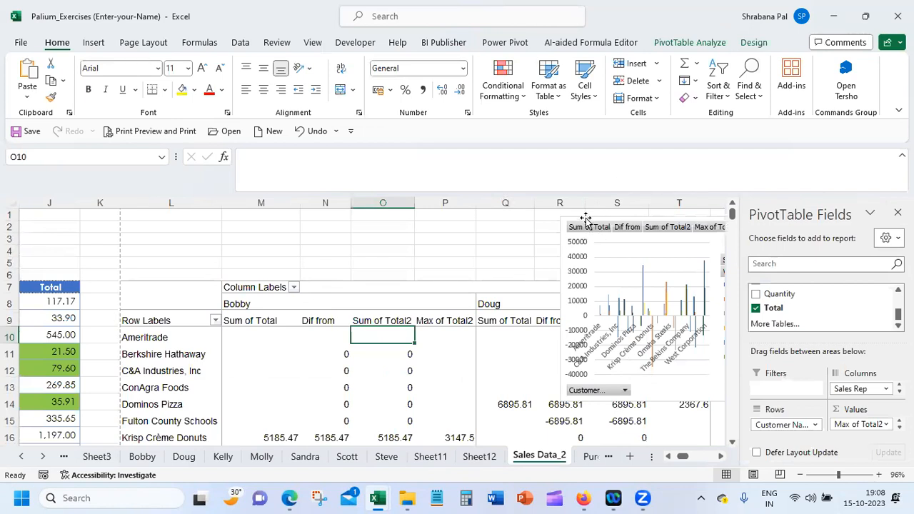
left_click(585, 217)
key("Delete")
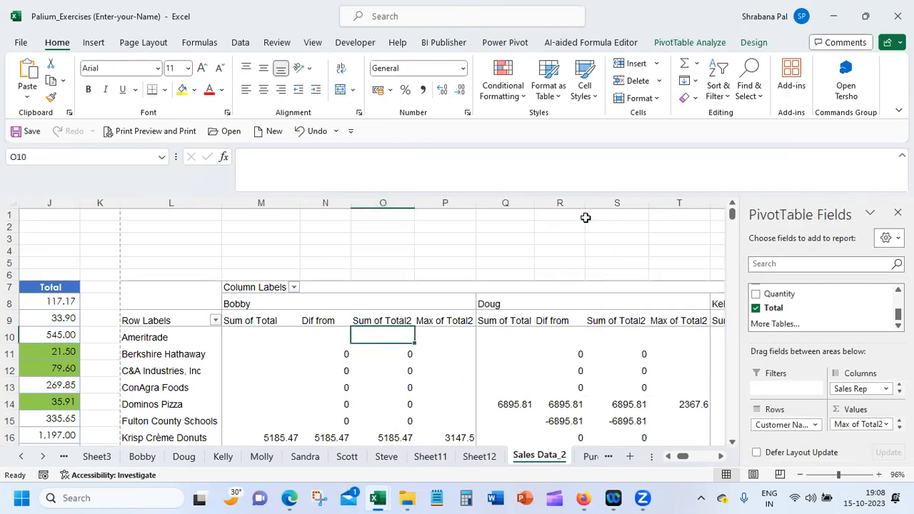
left_click(466, 457)
key("ctrl+v")
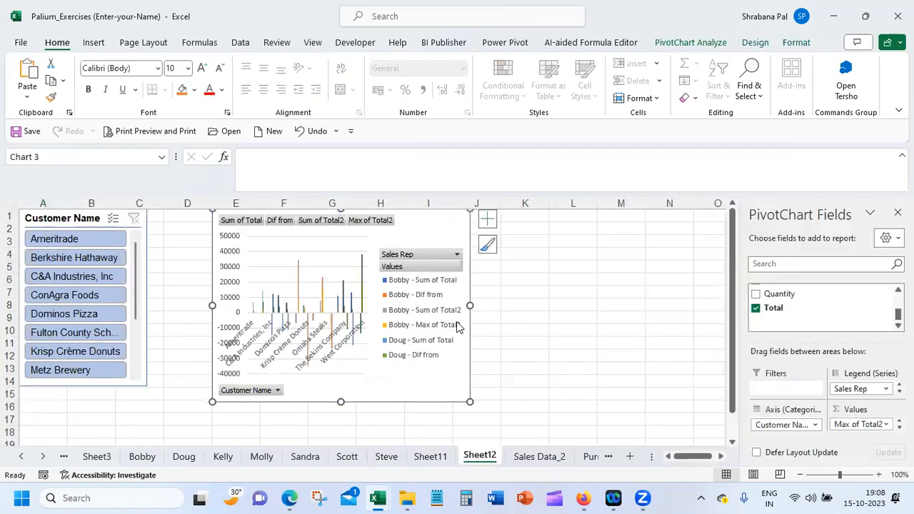
left_click_drag(209, 257, 391, 258)
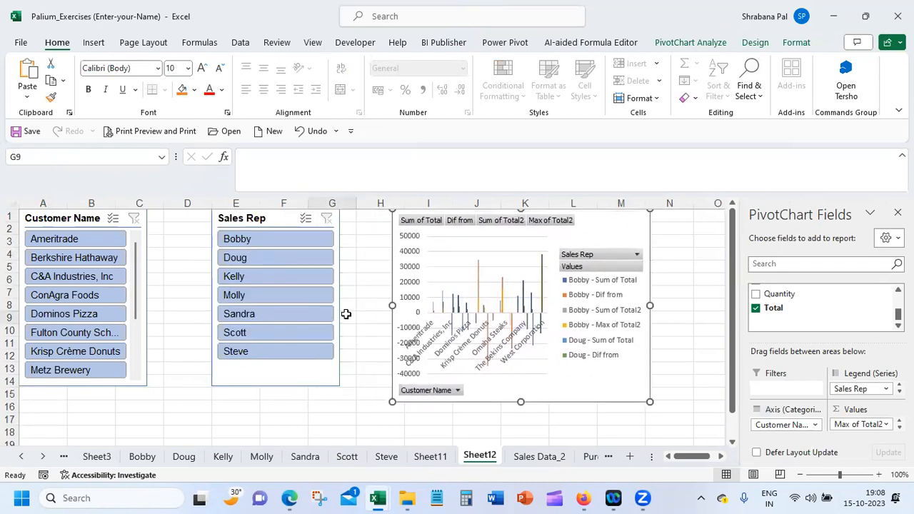
Filter the dashboard to the first sales rep with the Sales Rep slicer and clear that filter again
left_click(347, 312)
left_click(292, 232)
left_click(287, 238)
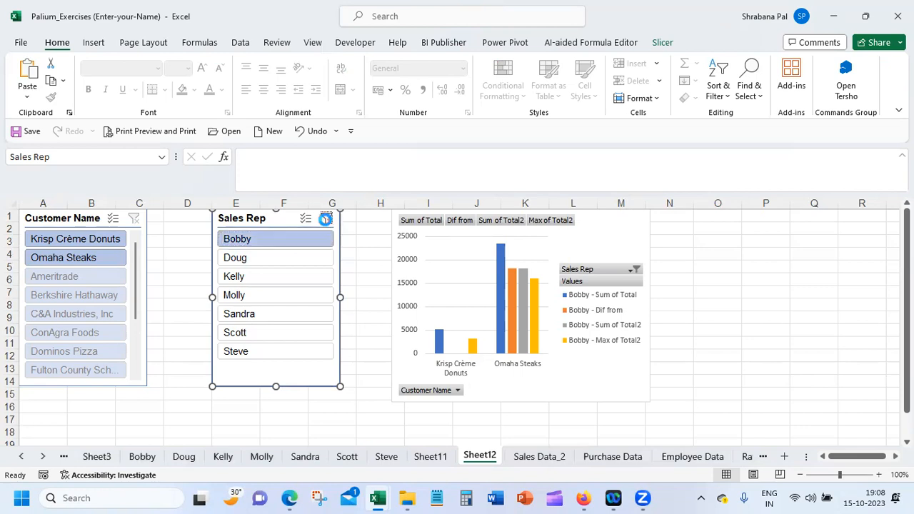
left_click(326, 218)
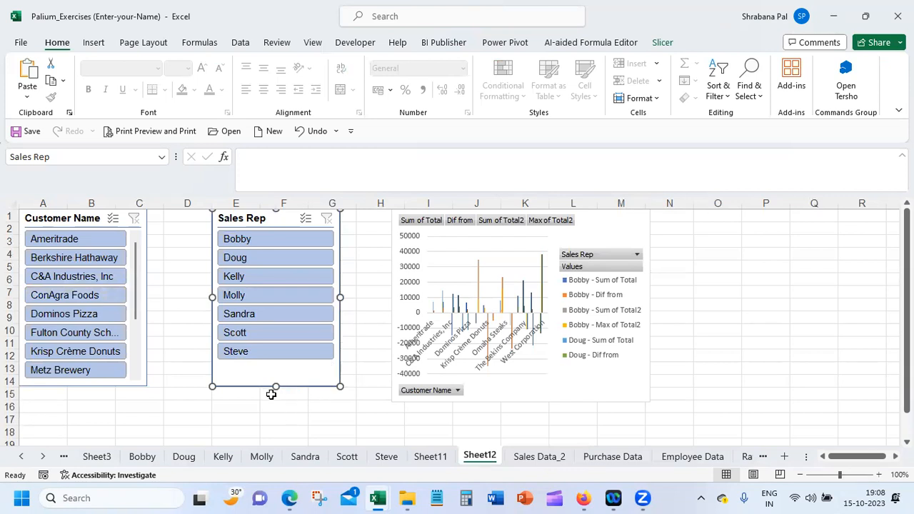
Shorten the Sales Rep slicer to about 6.11 cm high and arrange its buttons in 4 columns
left_click_drag(275, 386, 280, 364)
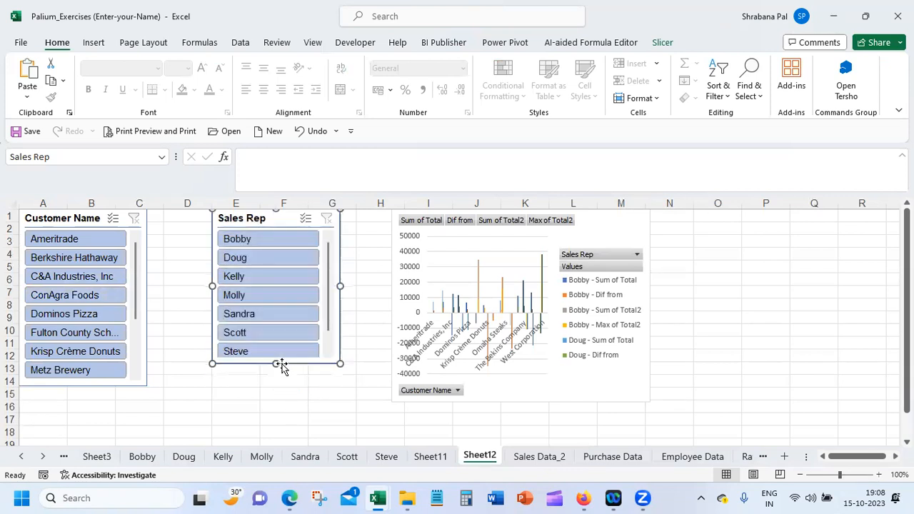
left_click(607, 44)
left_click(659, 45)
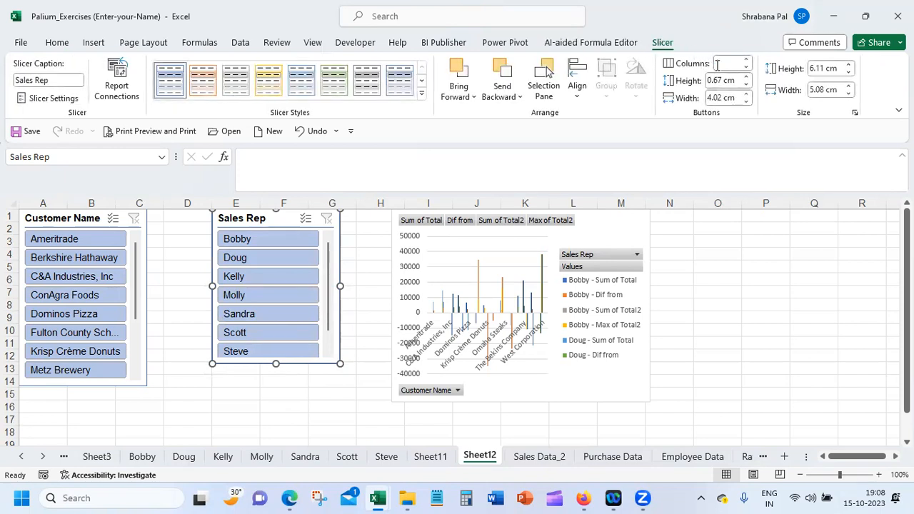
left_click(747, 63)
left_click(748, 63)
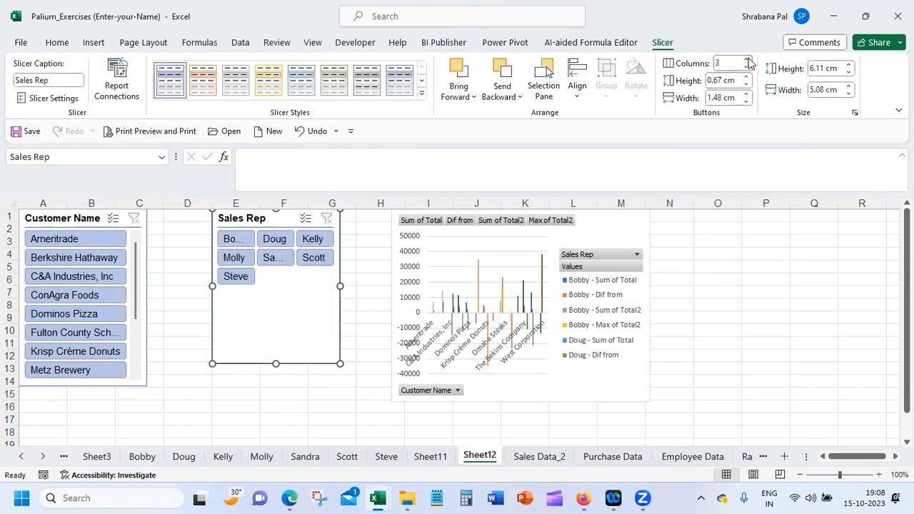
left_click(747, 63)
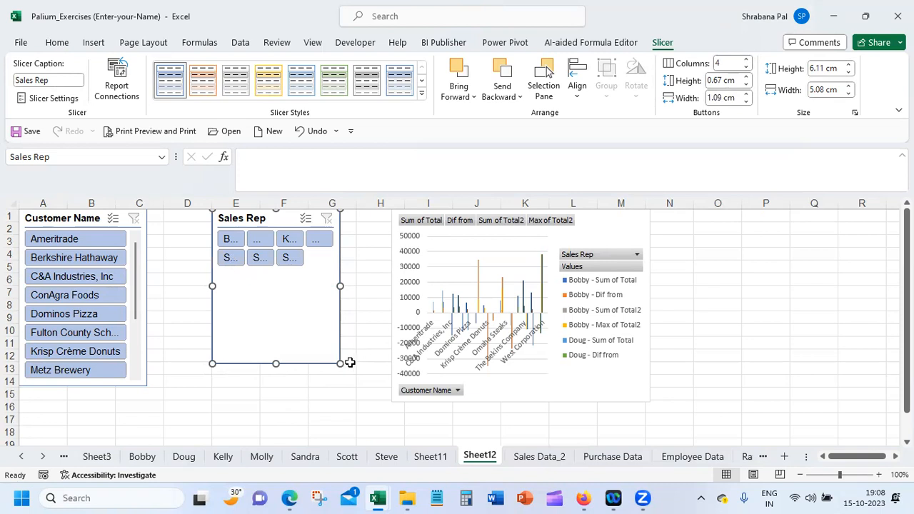
Resize the Sales Rep slicer to about 2.8 cm by 11.8 cm below the PivotChart and move the Customer Name slicer directly beside the chart
left_click_drag(340, 363, 511, 390)
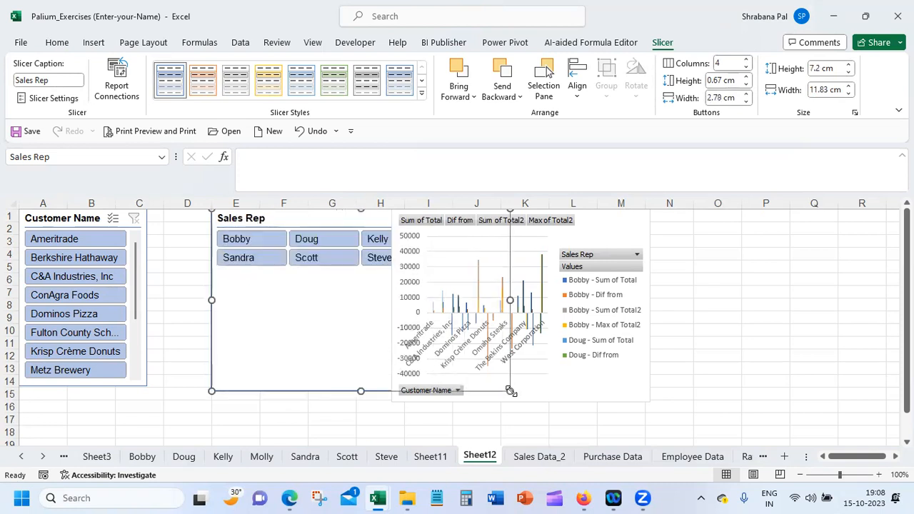
left_click_drag(361, 390, 503, 413)
scroll(141, 230, "up", 3)
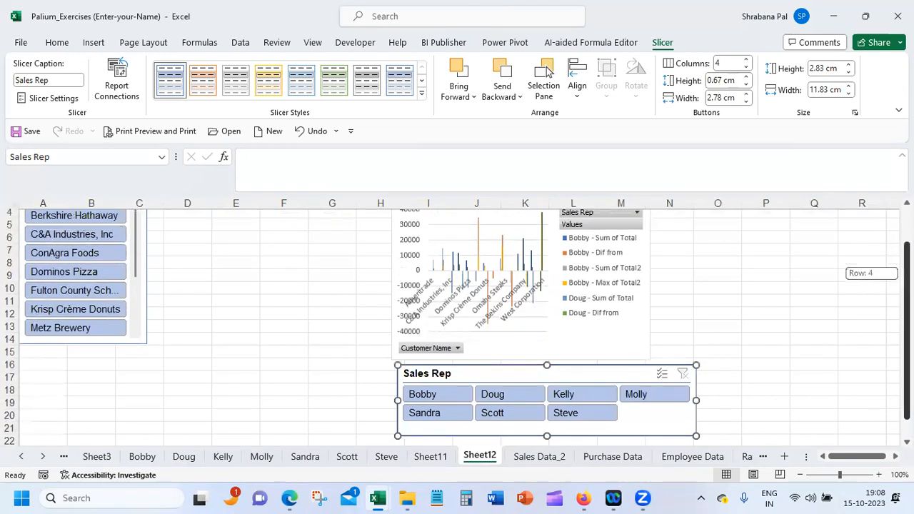
left_click_drag(143, 226, 379, 236)
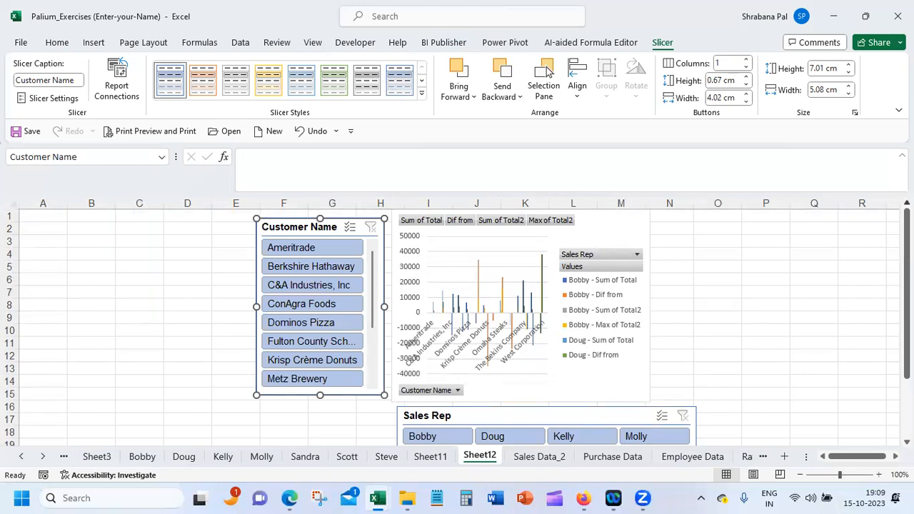
left_click(178, 305)
Select the entire pivot table on Sales Data_2, starting from cell L7, and copy it
left_click(537, 463)
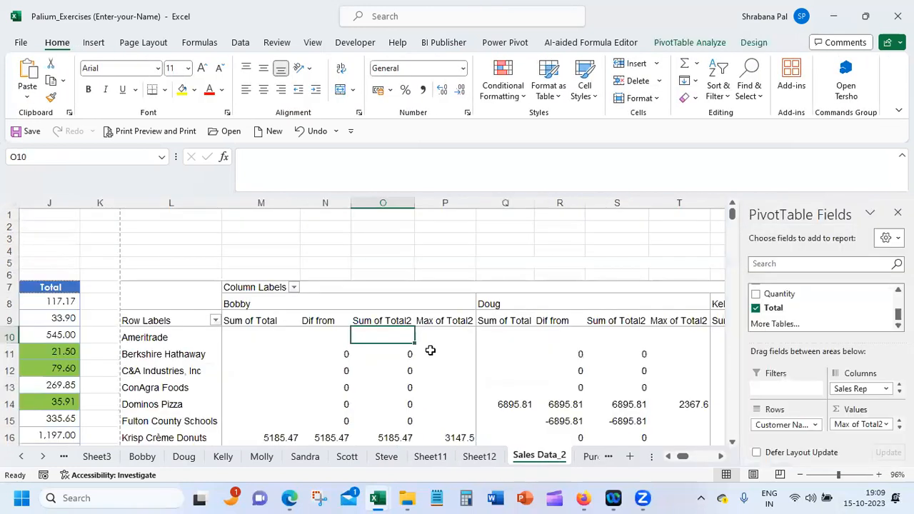
left_click(393, 287)
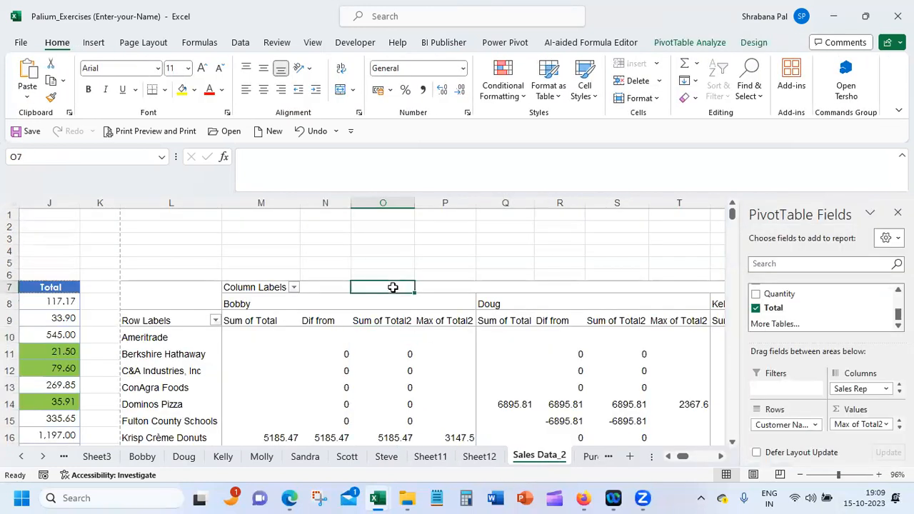
right_click(160, 291)
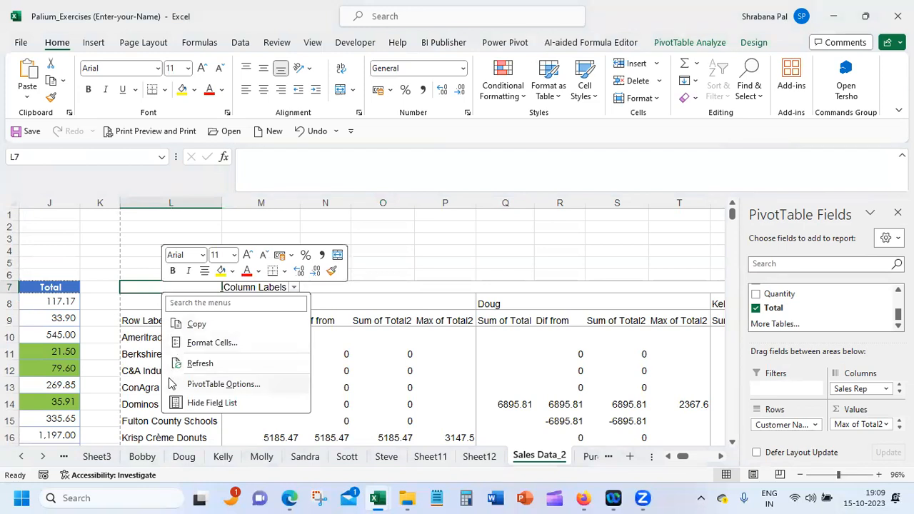
key("Escape")
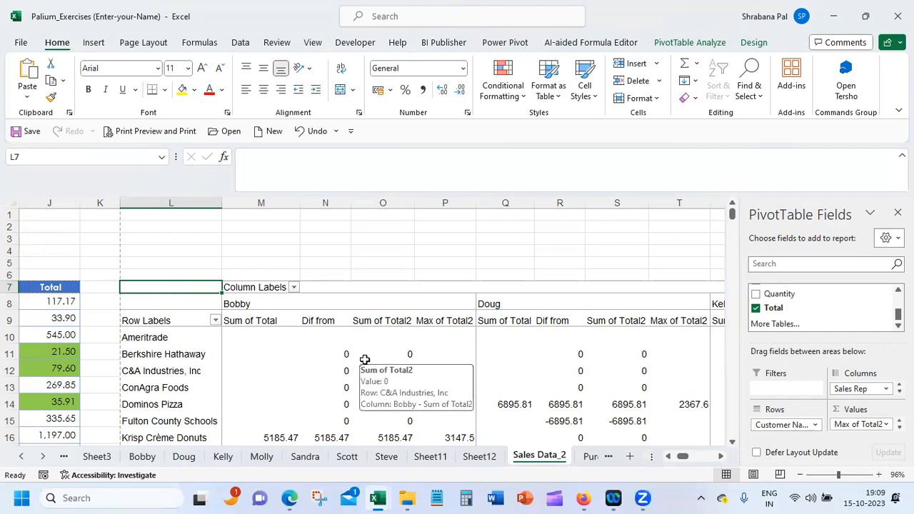
key("shift+Right")
key("shift+Right")
key("shift+Right")
key("shift+Right")
key("shift+Right")
key("shift+Right")
key("shift+Right")
key("shift+Right")
key("shift+Right")
key("shift+Right")
key("shift+Right")
key("shift+Right")
key("shift+Right")
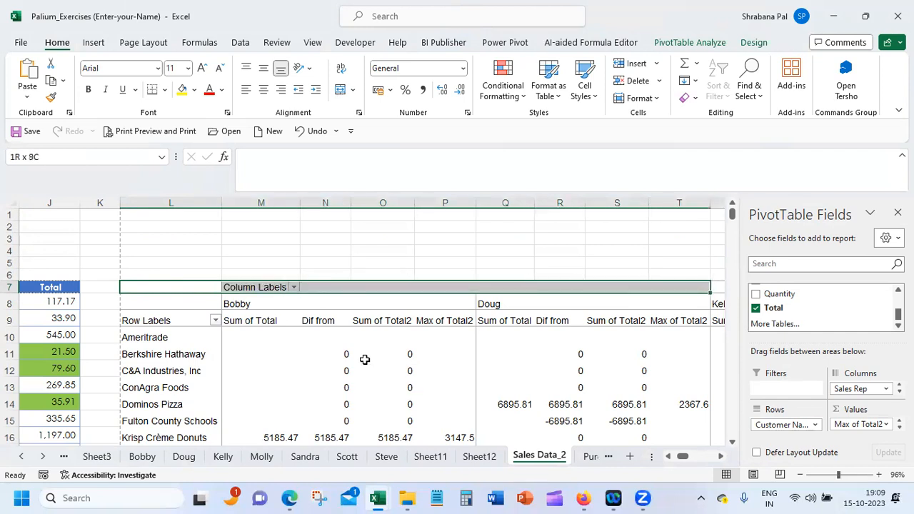
key("shift+Right")
key("shift+Right")
key("shift+Right")
key("shift+Right")
key("shift+Right")
key("shift+Right")
key("shift+Right")
key("shift+Right")
key("shift+Right")
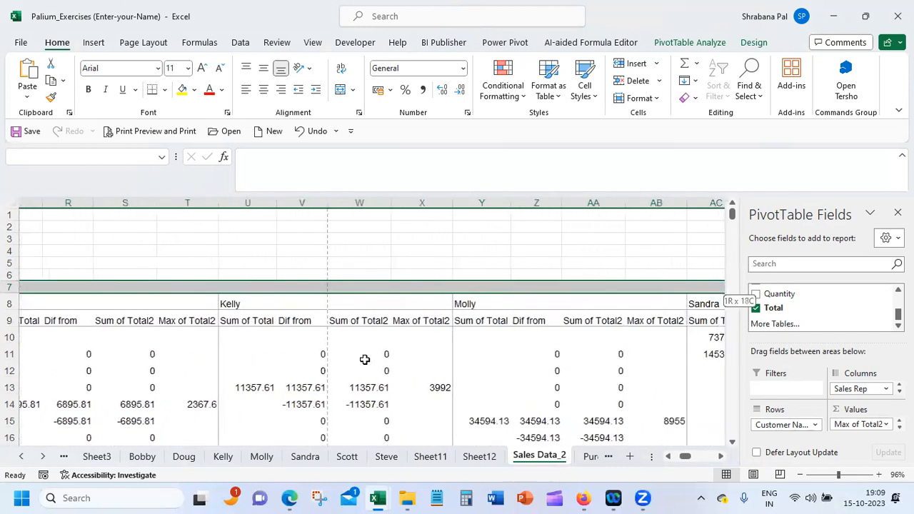
key("shift+Right")
key("shift+Right")
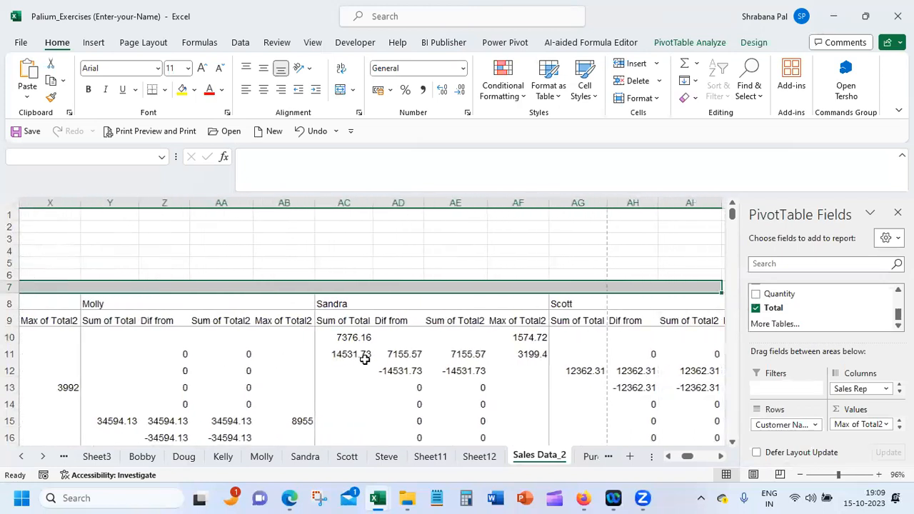
key("ctrl+shift+End")
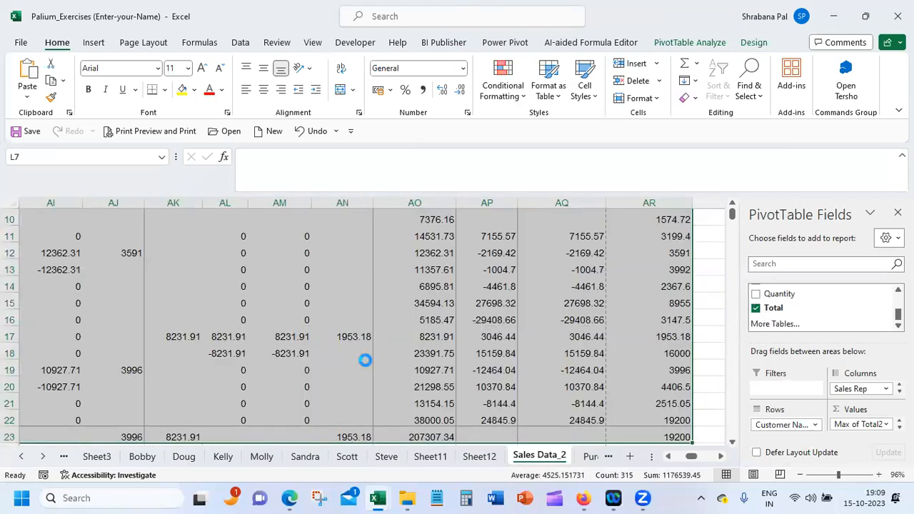
key("ctrl+c")
Paste the copied pivot table at cell P1 of Sheet12
left_click(482, 457)
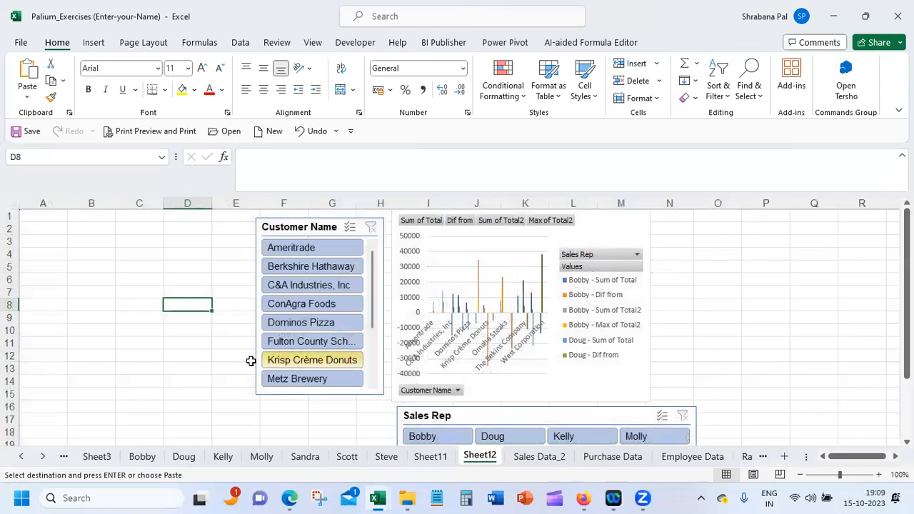
left_click(765, 215)
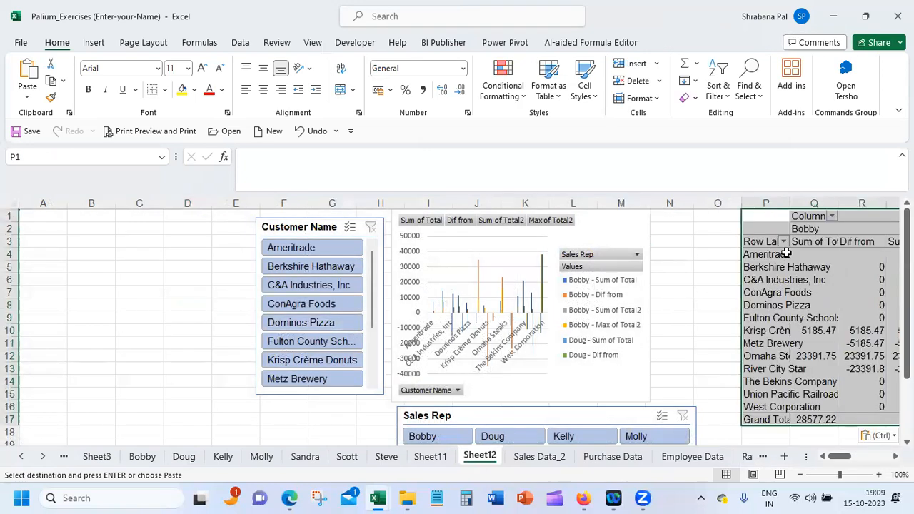
key("ctrl+v")
Filter the chart and the pasted pivot table to the second sales rep using the Sales Rep slicer
left_click(702, 290)
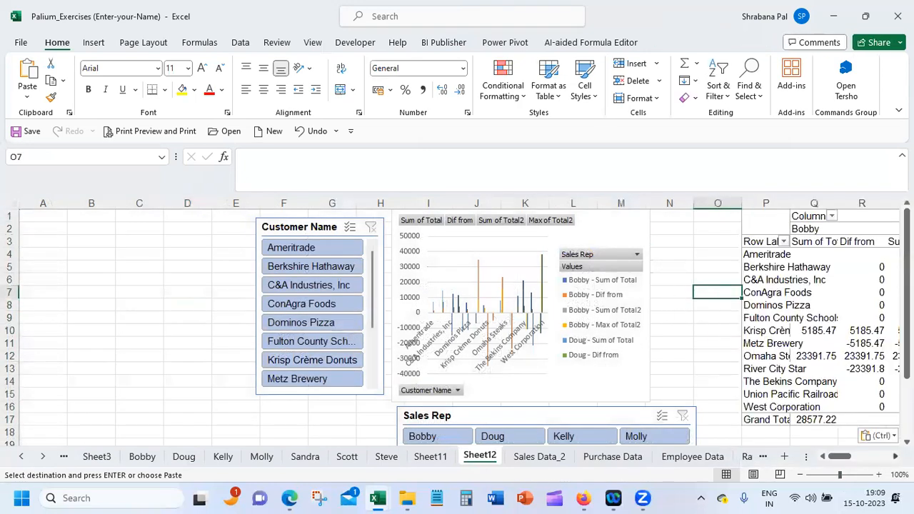
scroll(269, 337, "right", 4)
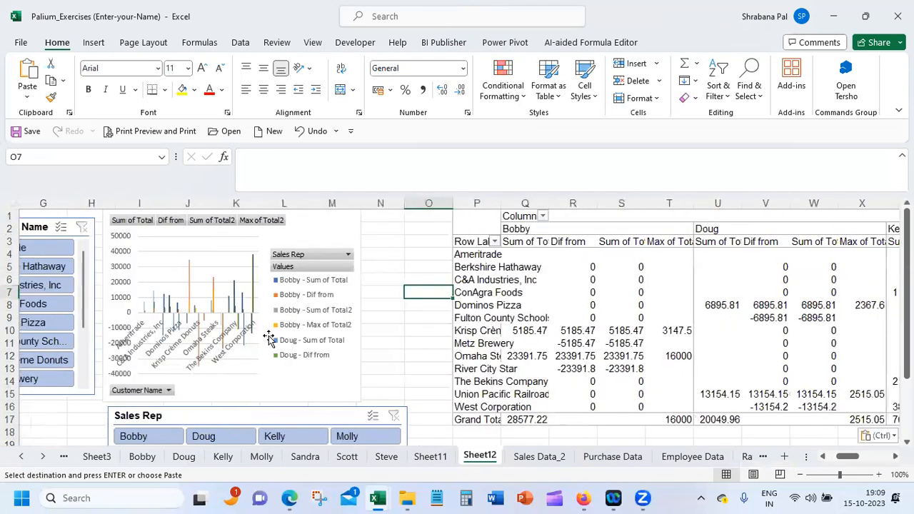
left_click(224, 437)
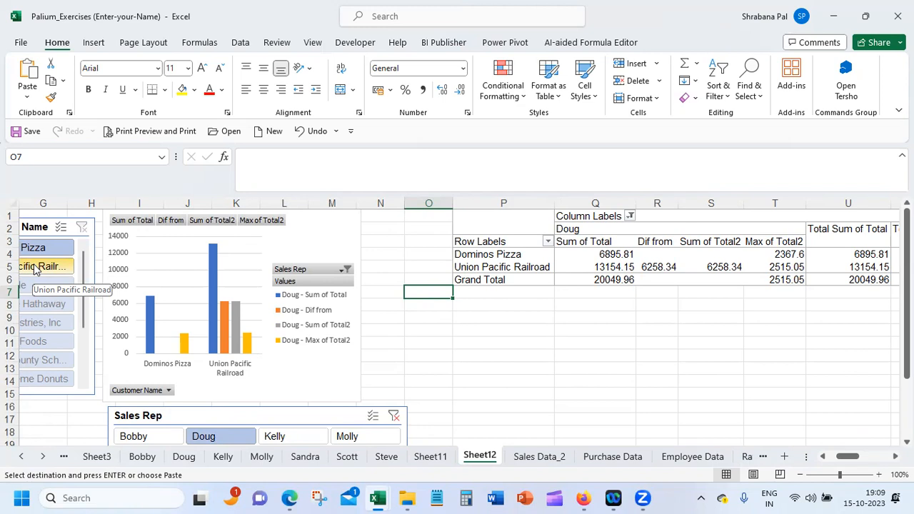
Select the PivotChart on Sheet12, nudge it slightly and open its Change Chart Type dialog
left_click(164, 241)
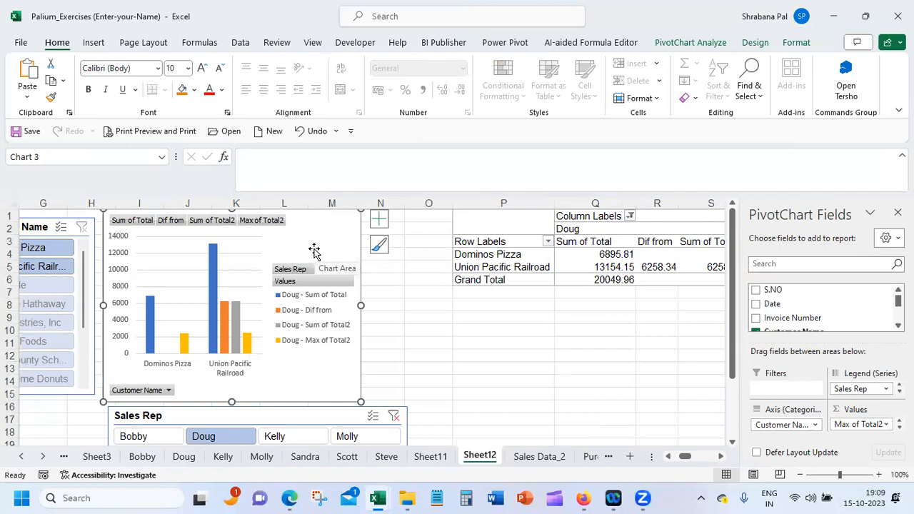
mouse_move(319, 249)
left_mouse_down()
mouse_move(547, 297)
mouse_move(295, 251)
mouse_move(317, 247)
left_mouse_up()
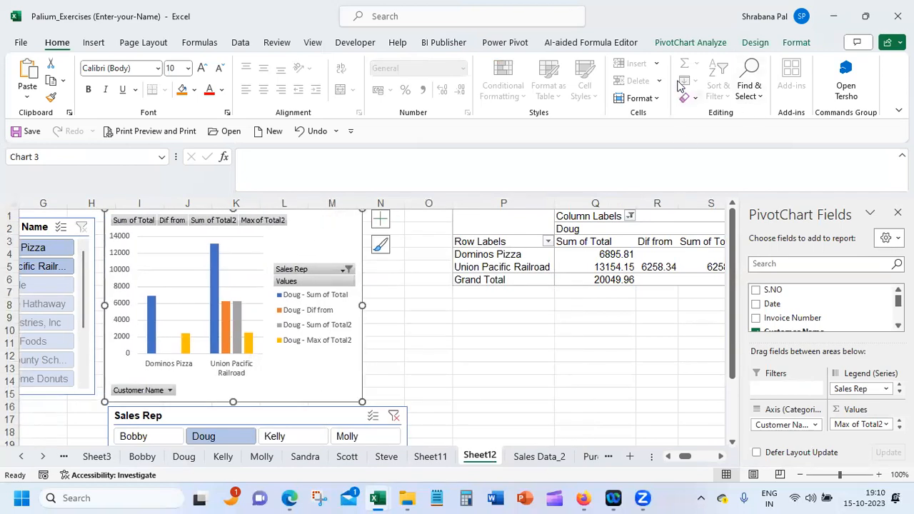
left_click(805, 43)
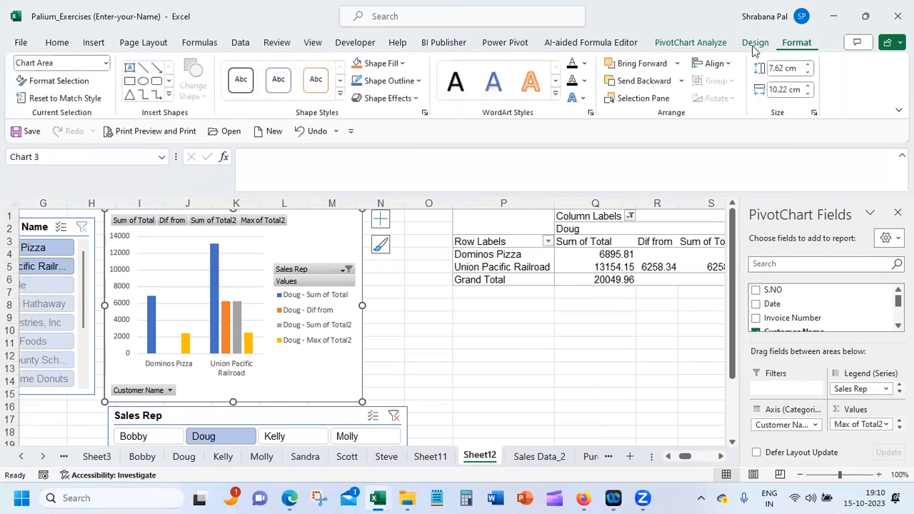
left_click(754, 42)
left_click(739, 82)
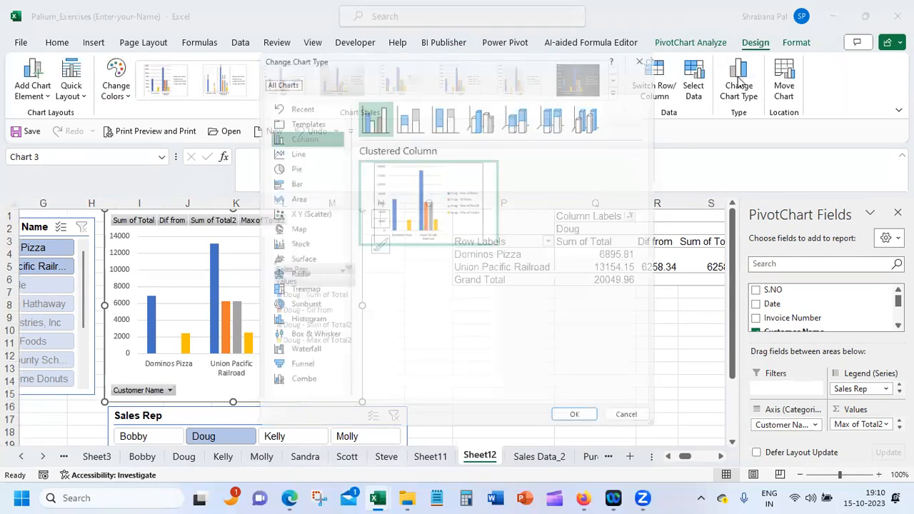
Try the 3-D Bubble, Scatter and Bubble variants of the X Y (Scatter) type for the PivotChart
left_click(296, 212)
left_click(594, 110)
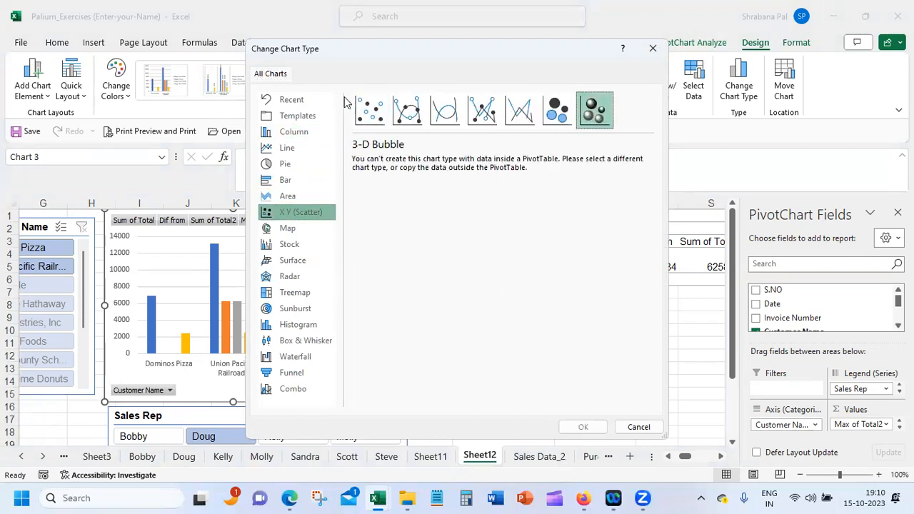
left_click(365, 111)
left_click(561, 109)
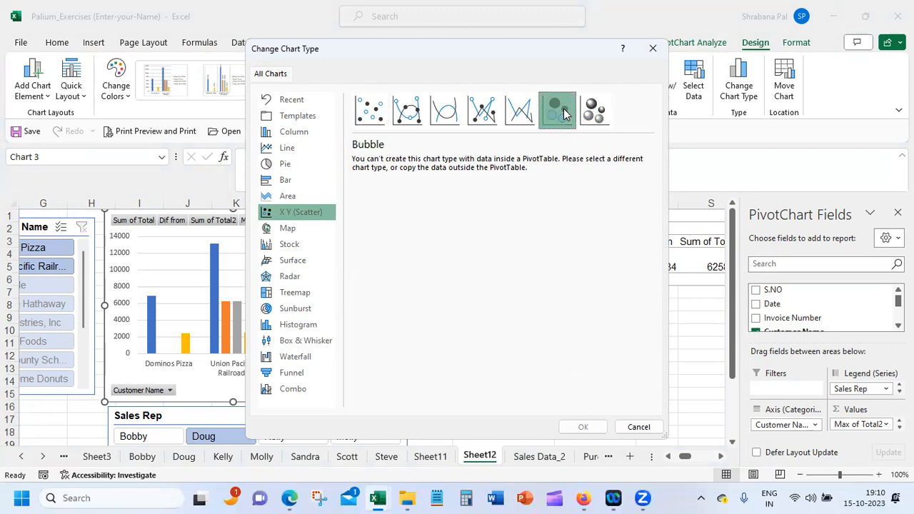
Change the PivotChart to the Doughnut variant of the Pie chart type and apply it
left_click(301, 169)
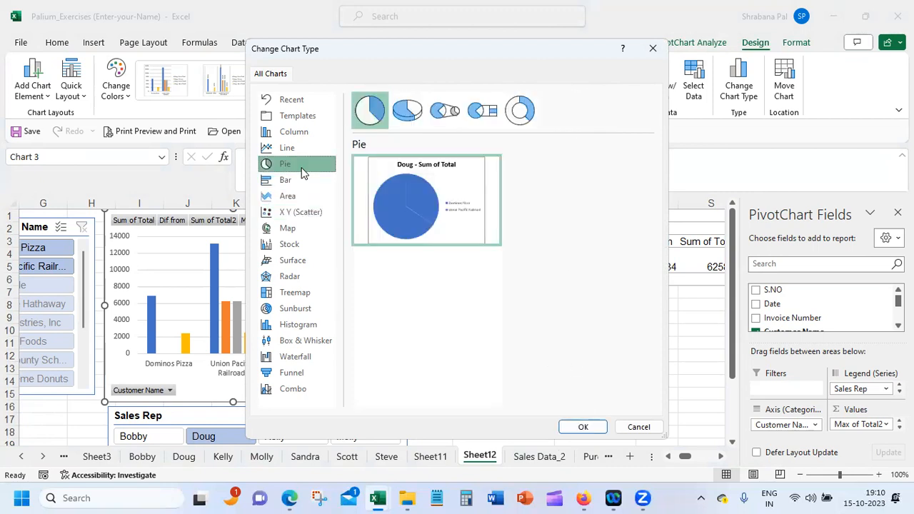
left_click(483, 112)
left_click(519, 112)
left_click(582, 427)
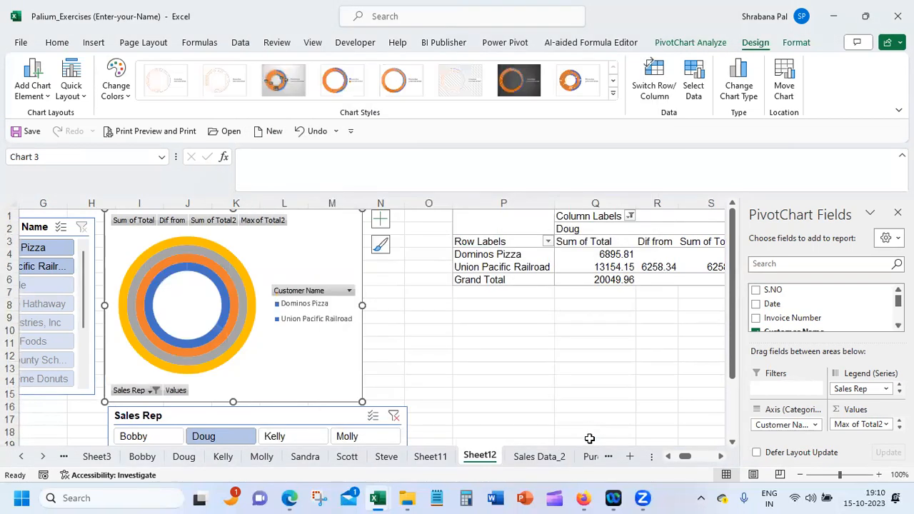